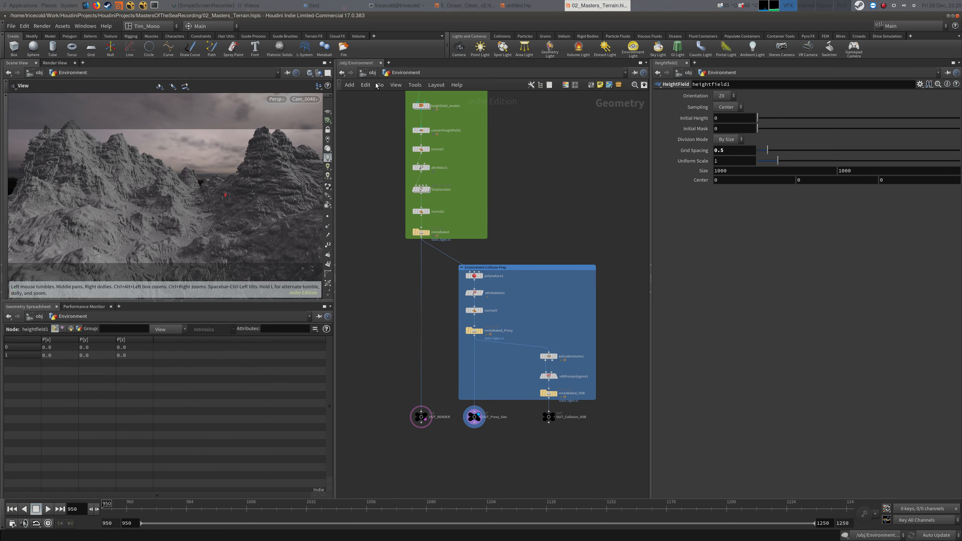
Step: Go up from the Environment network to the object level of the scene
{"action": "left_click", "coordinate": [368, 73]}
{"action": "left_click", "coordinate": [362, 226]}
{"action": "left_click", "coordinate": [362, 74]}
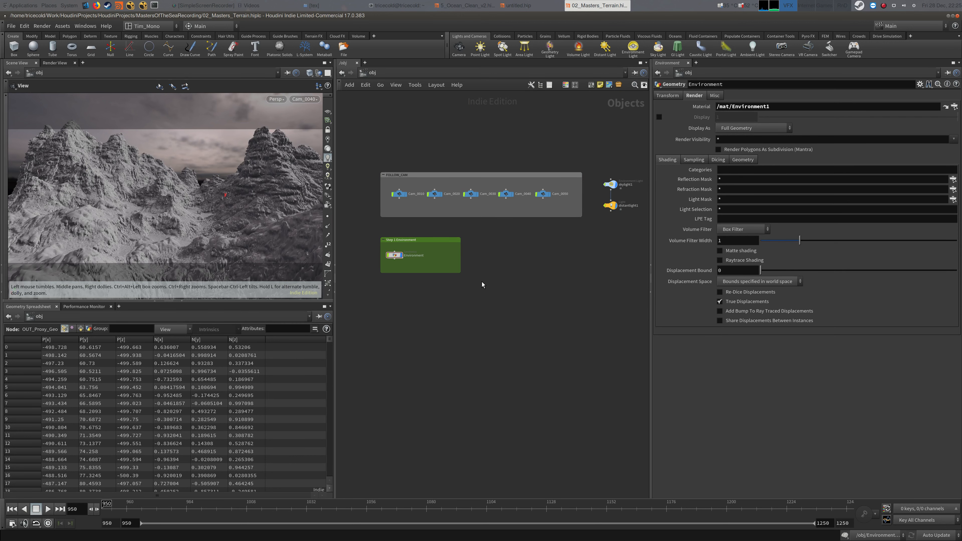
{"action": "middle_click_drag", "start_coordinate": [440, 294], "coordinate": [436, 260]}
{"action": "scroll", "coordinate": [426, 262], "scroll_direction": "up", "scroll_amount": 2}
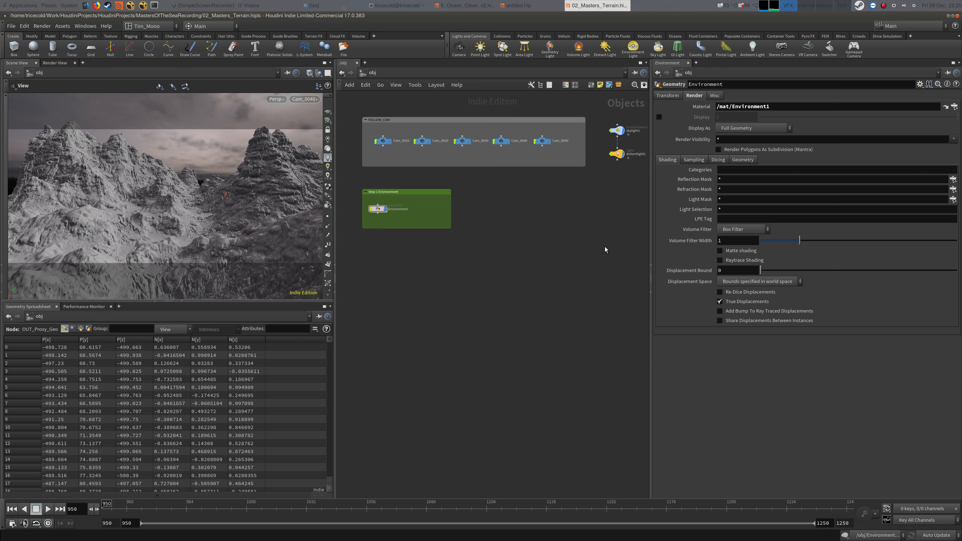
Step: Add a Small Ocean setup to the scene with the Oceans shelf tool
{"action": "key", "text": "alt+Tab"}
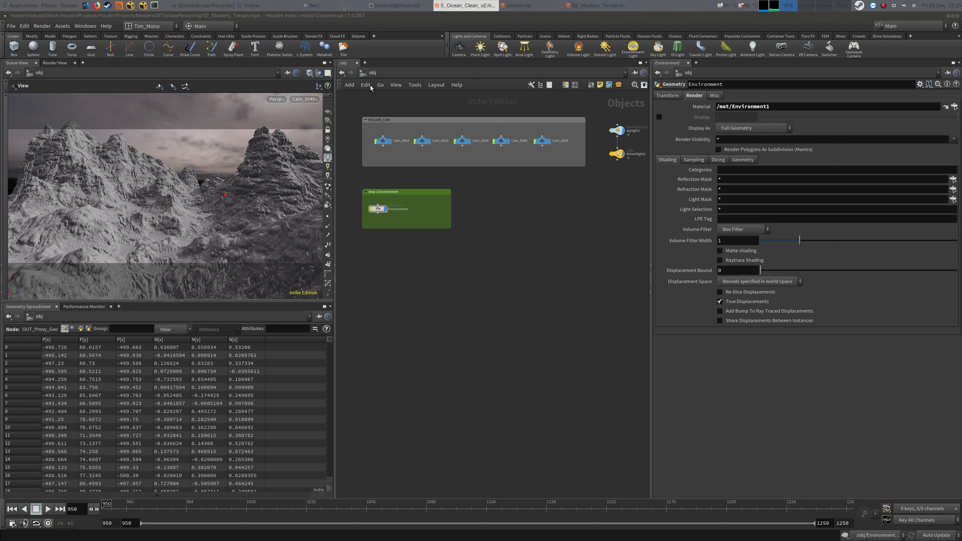
{"action": "left_click", "coordinate": [383, 73]}
{"action": "left_click", "coordinate": [405, 114]}
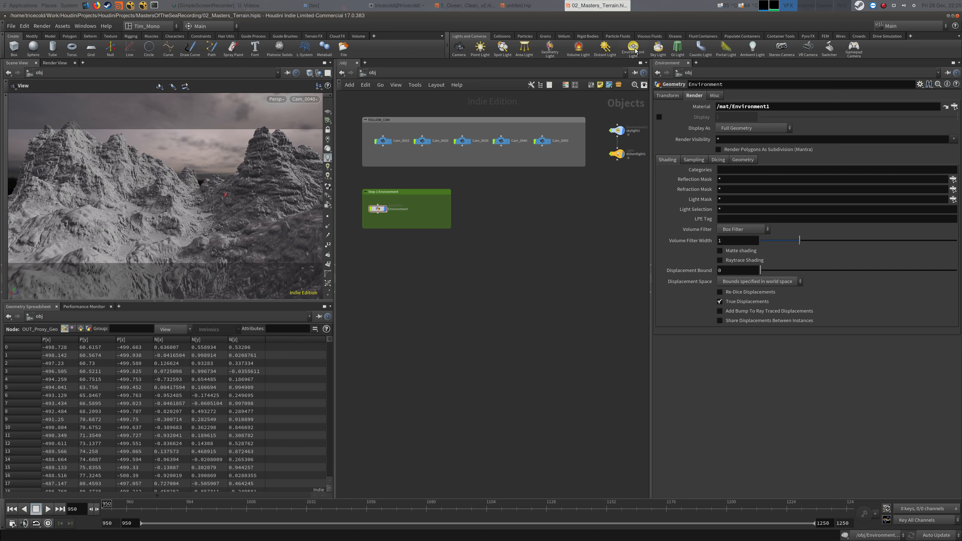
{"action": "left_click", "coordinate": [674, 37]}
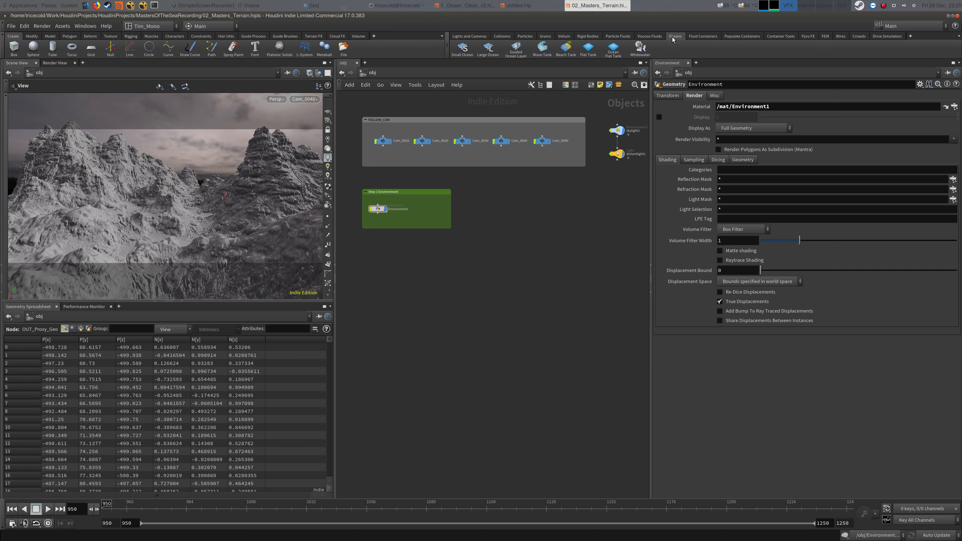
{"action": "left_click", "coordinate": [464, 54]}
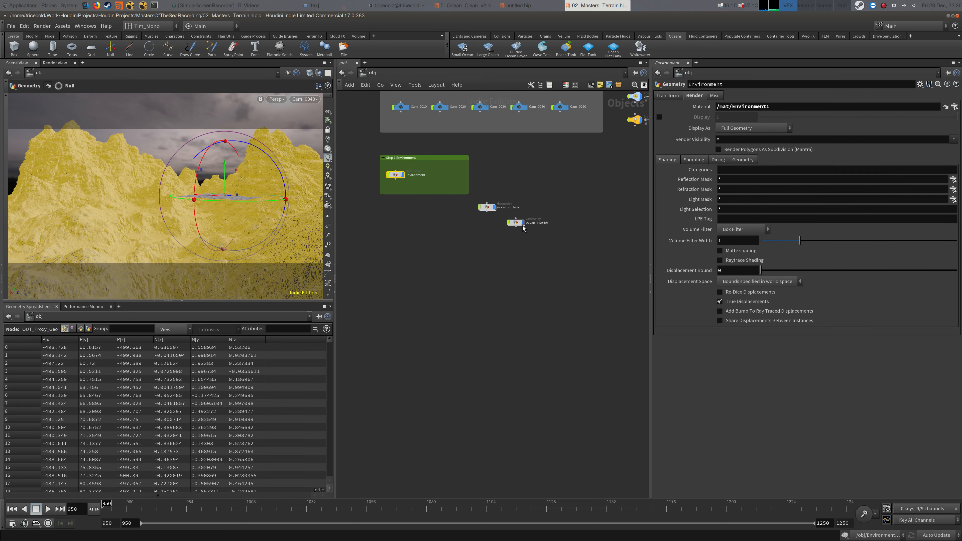
Step: Arrange the ocean_surface and ocean_interior nodes one above the other beneath the Environment box
{"action": "key", "text": "alt+Tab"}
{"action": "middle_click_drag", "start_coordinate": [466, 236], "coordinate": [531, 233]}
{"action": "left_click_drag", "start_coordinate": [553, 204], "coordinate": [463, 224]}
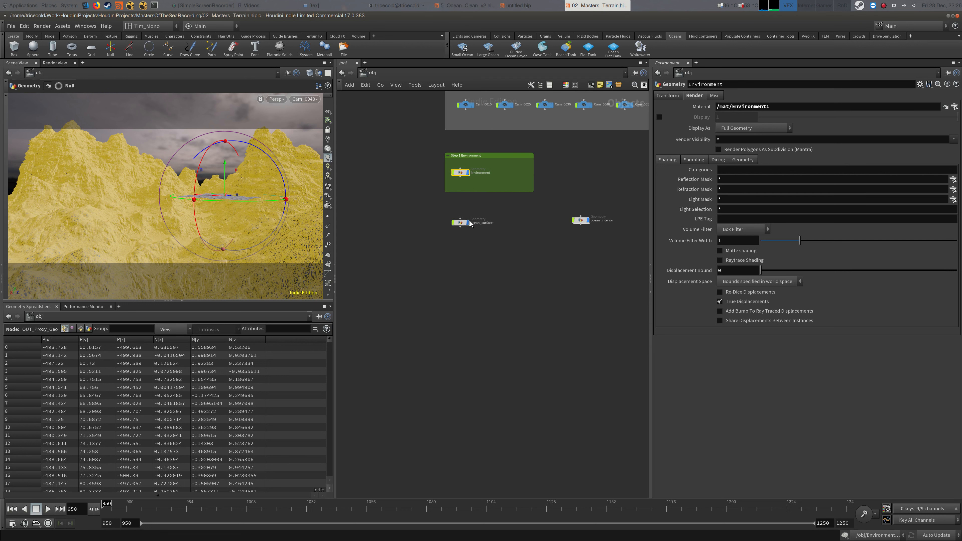
{"action": "left_click_drag", "start_coordinate": [581, 224], "coordinate": [461, 249]}
Step: Enter the ocean_surface network, switch the viewport to simpler lighting and view the terrain outside the camera
{"action": "double_click", "coordinate": [460, 223]}
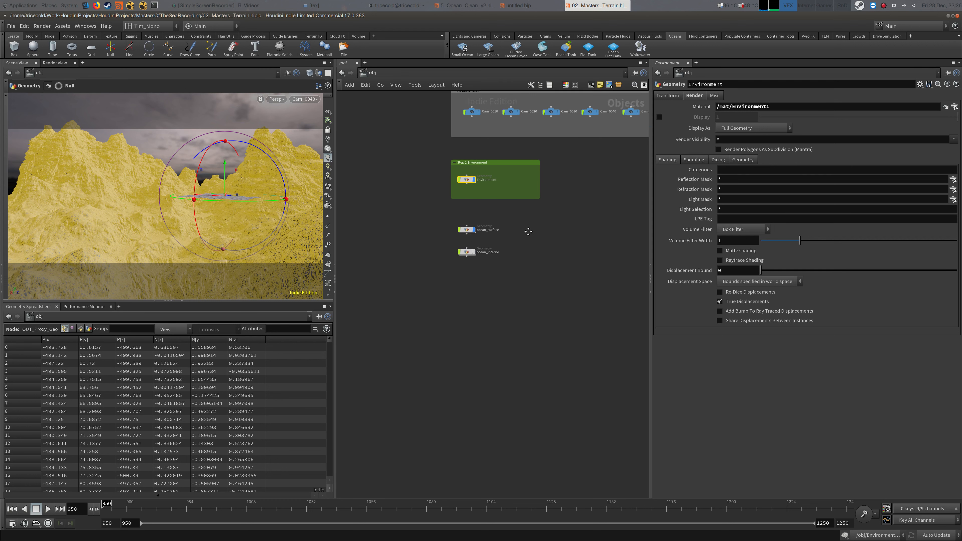
{"action": "left_click", "coordinate": [328, 148]}
{"action": "left_click_drag", "start_coordinate": [166, 195], "coordinate": [253, 201], "text": "alt"}
{"action": "scroll", "coordinate": [254, 201], "scroll_direction": "down", "scroll_amount": 5}
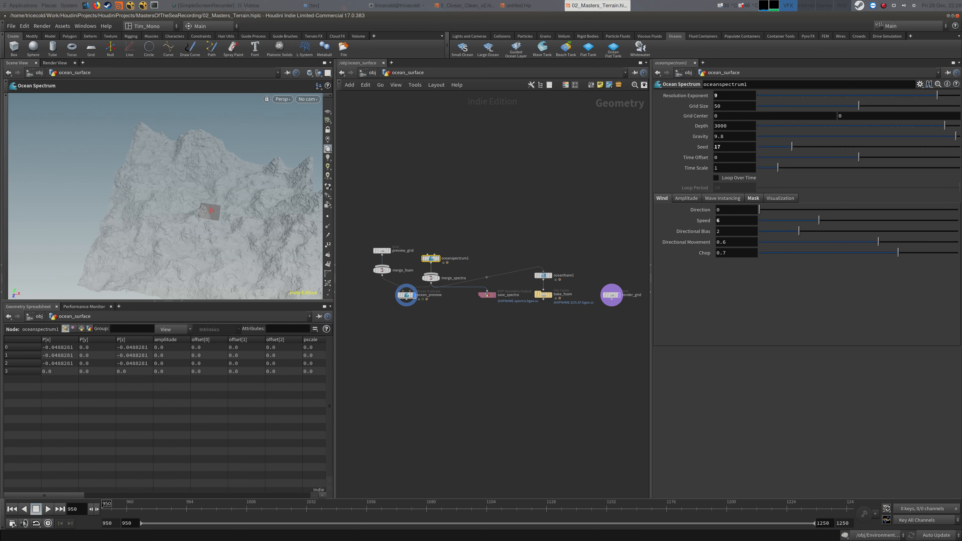
Step: Delete the merge_foam node from the ocean_surface network
{"action": "key", "text": "alt+Tab"}
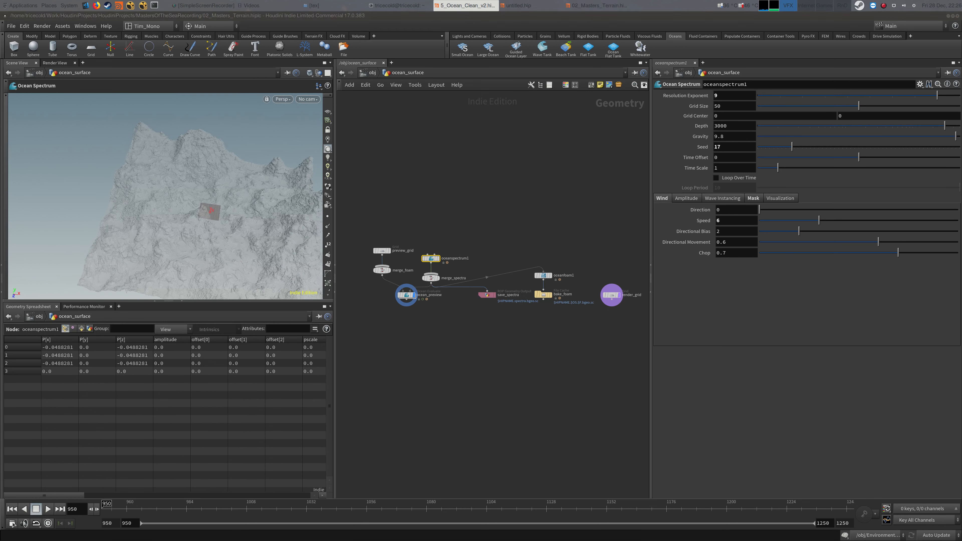
{"action": "left_click", "coordinate": [382, 270]}
{"action": "key", "text": "Delete"}
{"action": "left_click", "coordinate": [611, 295]}
{"action": "key", "text": "Delete"}
{"action": "scroll", "coordinate": [416, 341], "scroll_direction": "up", "scroll_amount": 2}
{"action": "left_click_drag", "start_coordinate": [228, 213], "coordinate": [243, 200], "text": "alt"}
{"action": "scroll", "coordinate": [243, 200], "scroll_direction": "up", "scroll_amount": 5}
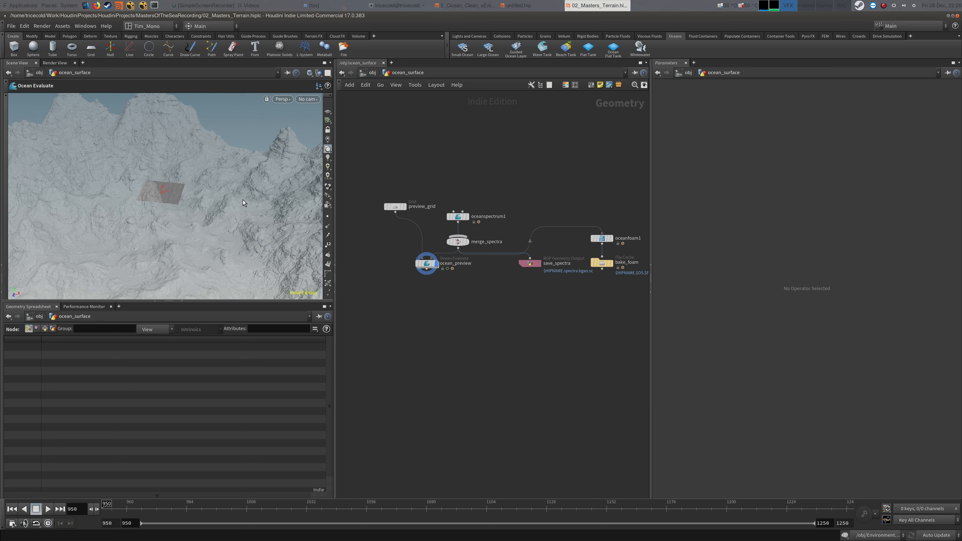
Step: Set the Grid Size of the oceanspectrum1 node to 600
{"action": "key", "text": "alt+Tab"}
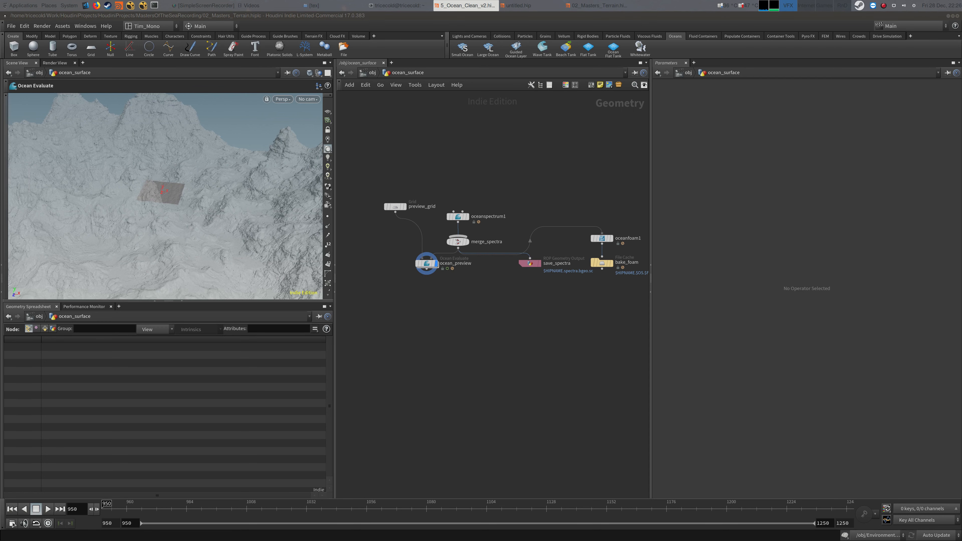
{"action": "left_click", "coordinate": [458, 217]}
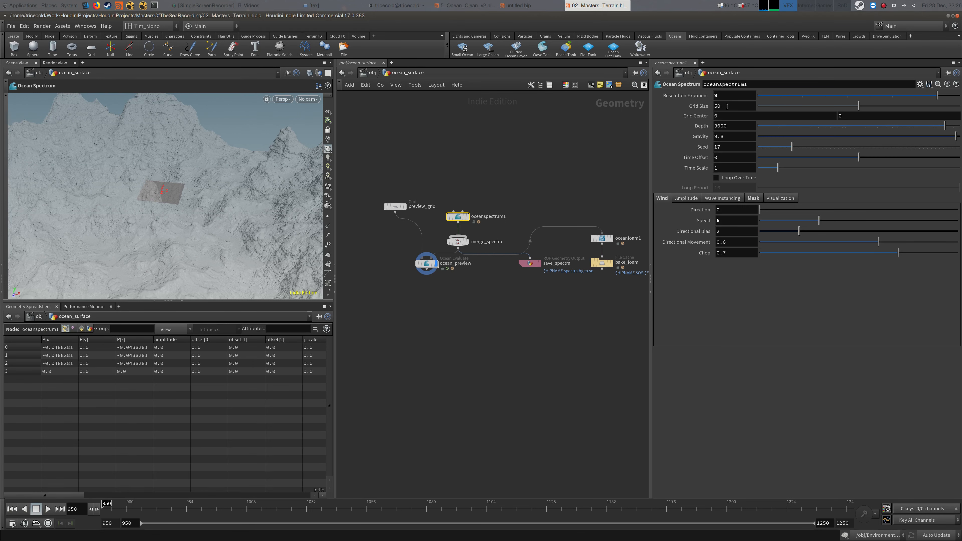
{"action": "mouse_move", "coordinate": [707, 100]}
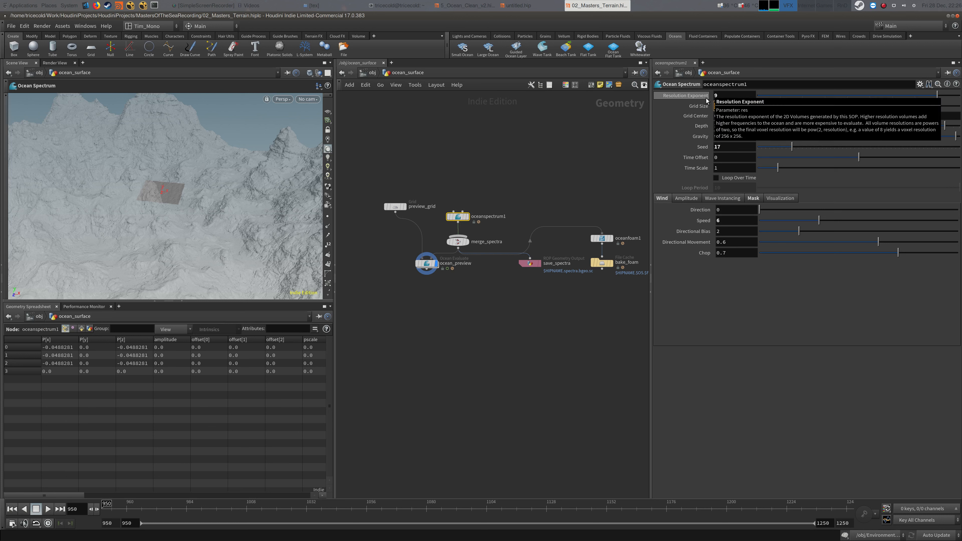
{"action": "type", "text": "600"}
{"action": "key", "text": "Tab"}
{"action": "middle_click_drag", "start_coordinate": [584, 172], "coordinate": [582, 173]}
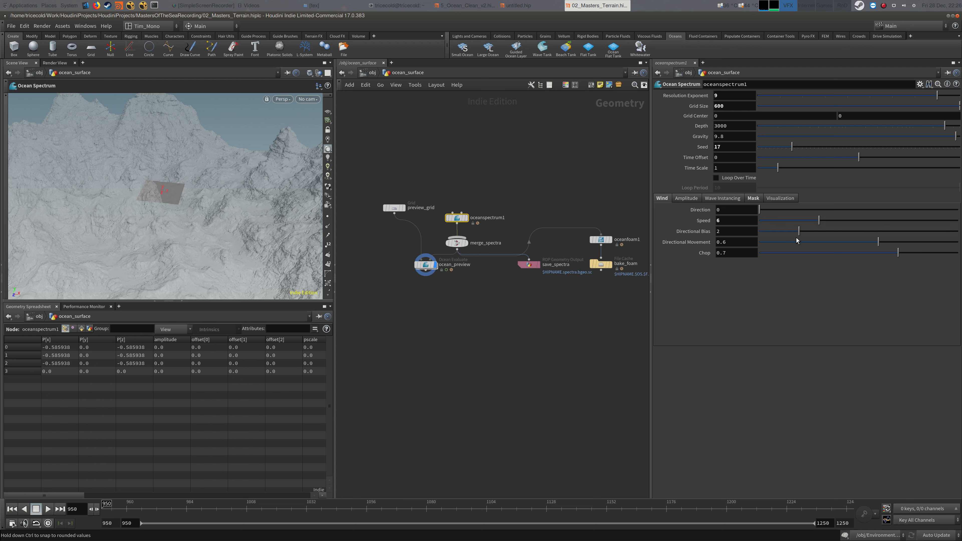
Step: Set the ocean spectrum's wind Direction to 180 and Speed to 20
{"action": "left_click", "coordinate": [743, 211]}
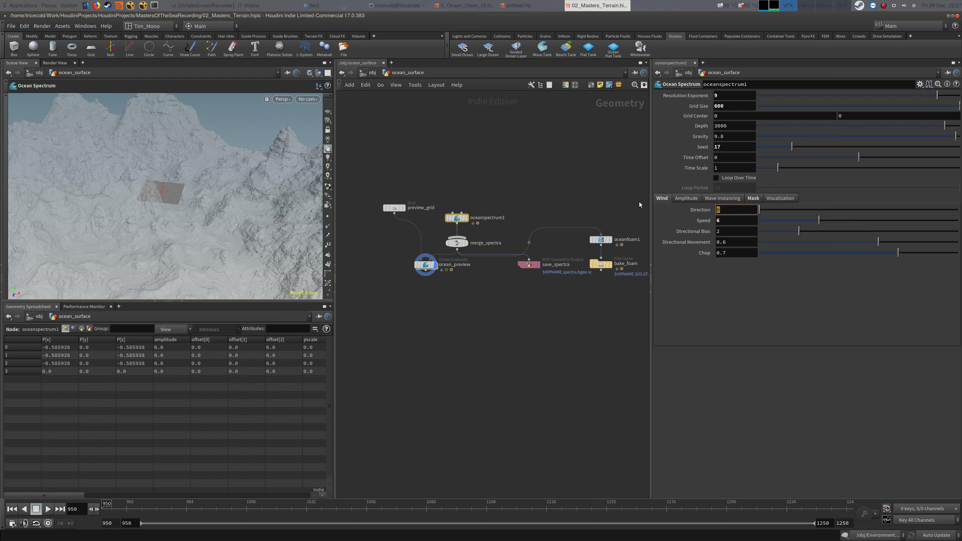
{"action": "key", "text": "BackSpace"}
{"action": "type", "text": "180"}
{"action": "key", "text": "Tab"}
{"action": "type", "text": "20"}
{"action": "key", "text": "Tab"}
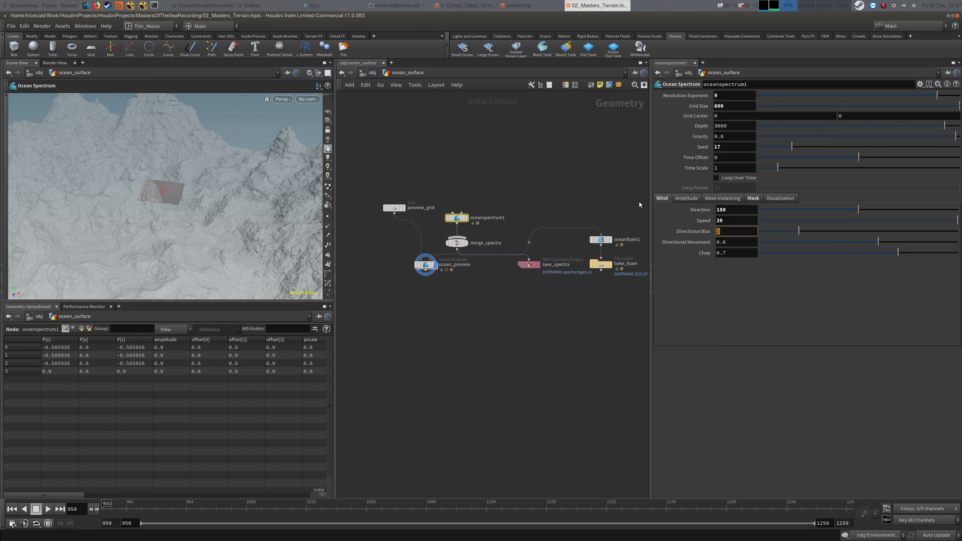
Step: Set the spectrum's Directional Bias to 5.395, Directional Movement to .4143 and Chop to .8
{"action": "type", "text": "5.395"}
{"action": "key", "text": "Tab"}
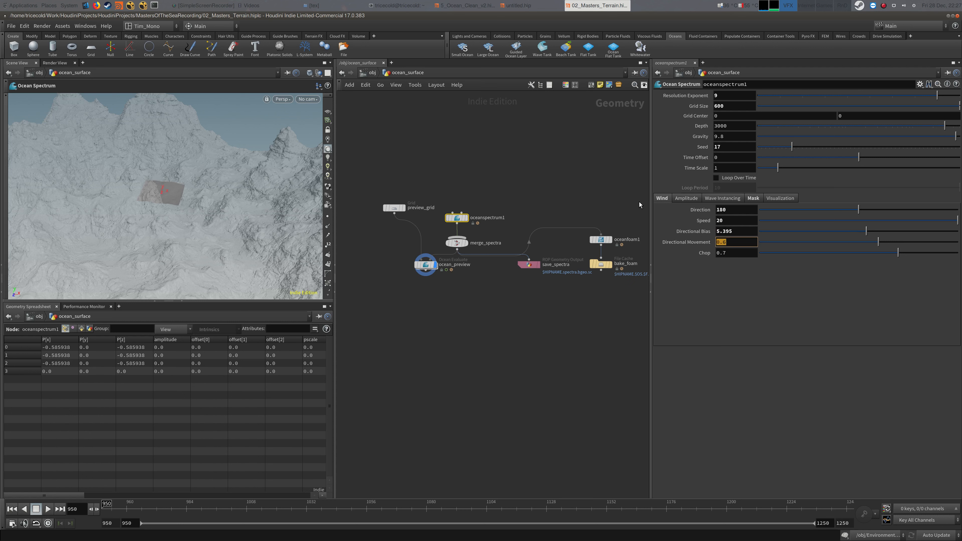
{"action": "type", "text": ".4143"}
{"action": "key", "text": "Tab"}
{"action": "type", "text": ".8"}
{"action": "key", "text": "Tab"}
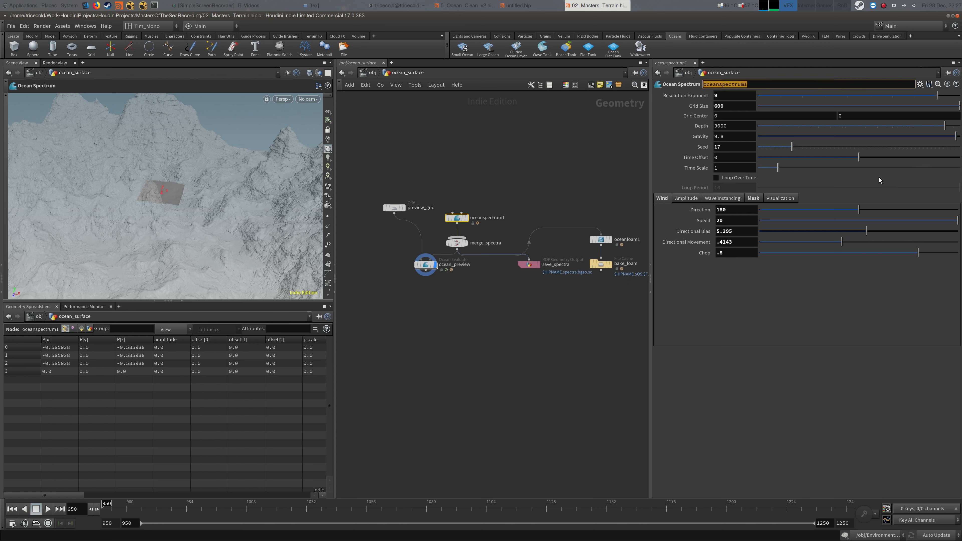
Step: Enable Loop Over Time on the ocean spectrum and set its amplitude Scale to 5
{"action": "left_click", "coordinate": [729, 178]}
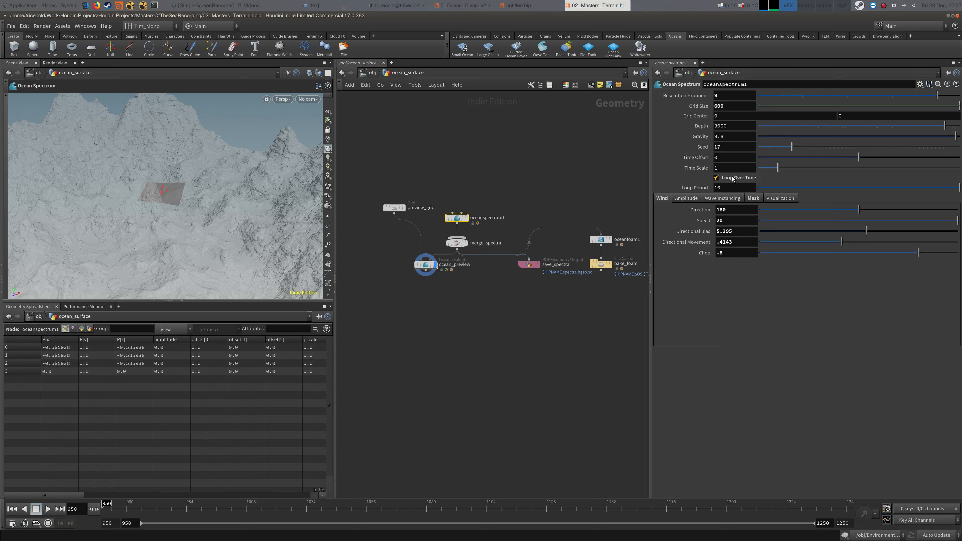
{"action": "left_click", "coordinate": [692, 197]}
{"action": "key", "text": "alt+Tab"}
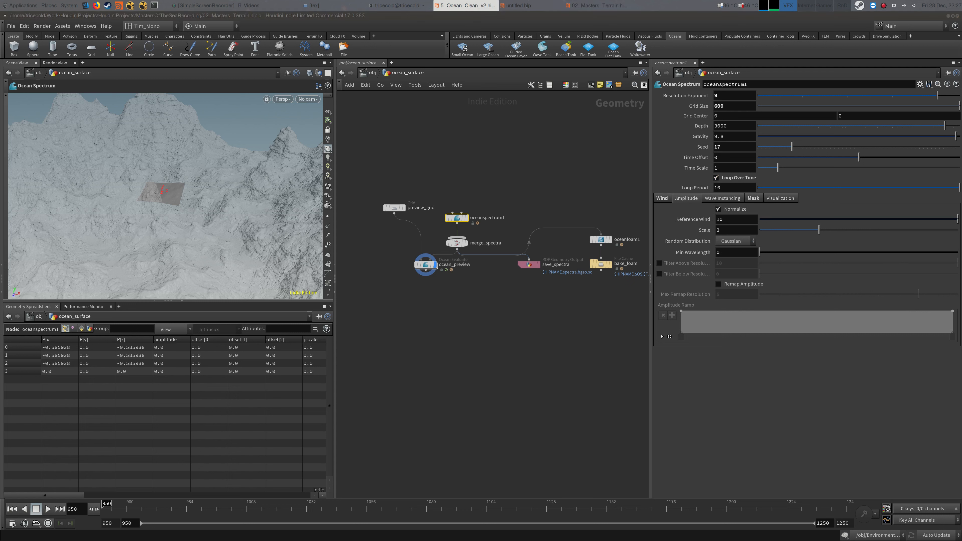
{"action": "key", "text": "alt+Tab"}
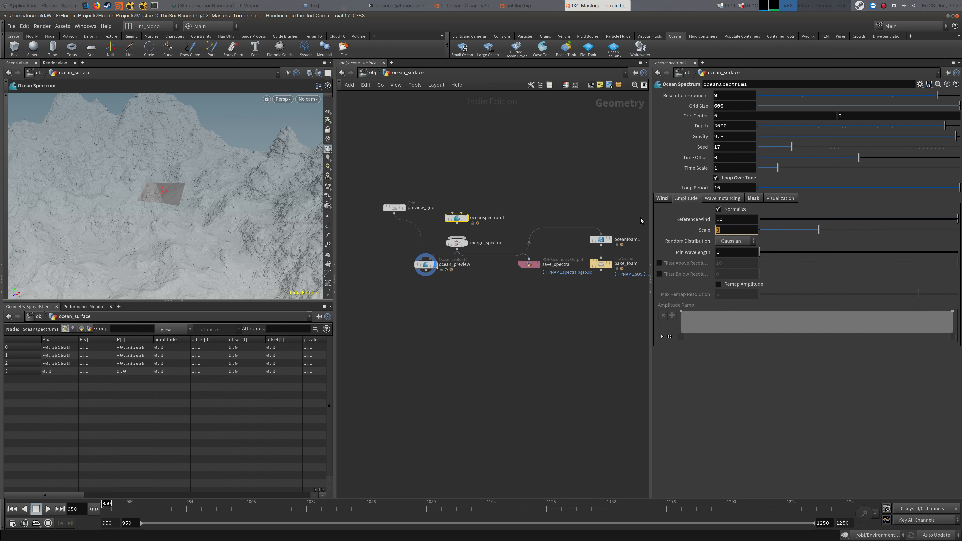
{"action": "type", "text": "5"}
{"action": "key", "text": "Return"}
Step: Examine the preview_grid node's linked Size parameters and the settings of the render_grid node
{"action": "left_click_drag", "start_coordinate": [482, 173], "coordinate": [406, 215]}
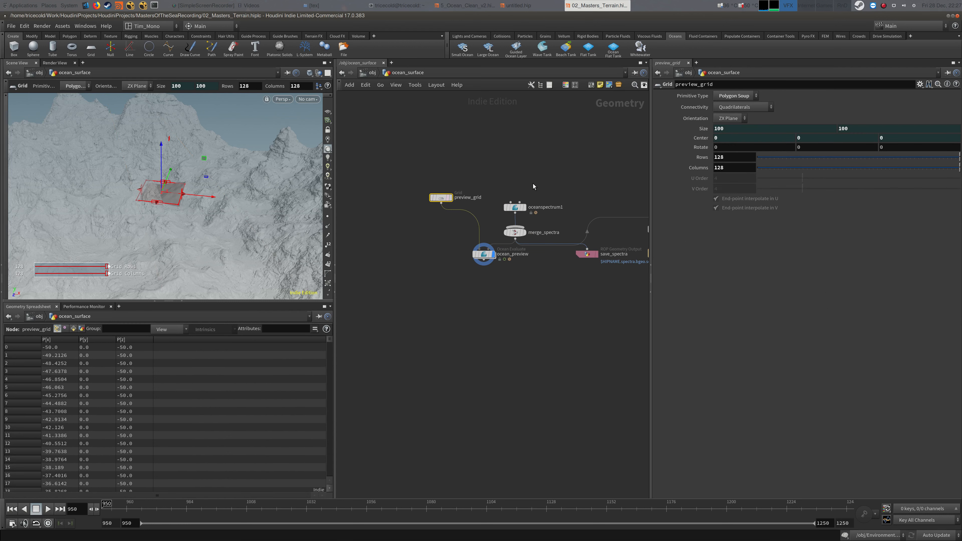
{"action": "left_click", "coordinate": [699, 127]}
{"action": "left_click", "coordinate": [699, 128]}
{"action": "middle_click_drag", "start_coordinate": [590, 155], "coordinate": [521, 140]}
{"action": "middle_click_drag", "start_coordinate": [568, 201], "coordinate": [469, 164]}
{"action": "left_click_drag", "start_coordinate": [584, 181], "coordinate": [601, 235]}
{"action": "left_click_drag", "start_coordinate": [543, 170], "coordinate": [612, 223]}
{"action": "mouse_move", "coordinate": [493, 255]}
{"action": "middle_mouse_down"}
{"action": "mouse_move", "coordinate": [571, 271]}
{"action": "mouse_move", "coordinate": [511, 253]}
{"action": "middle_mouse_up"}
{"action": "right_click_drag", "start_coordinate": [511, 253], "coordinate": [485, 253]}
{"action": "middle_click_drag", "start_coordinate": [485, 253], "coordinate": [515, 245]}
{"action": "right_click_drag", "start_coordinate": [490, 229], "coordinate": [425, 236]}
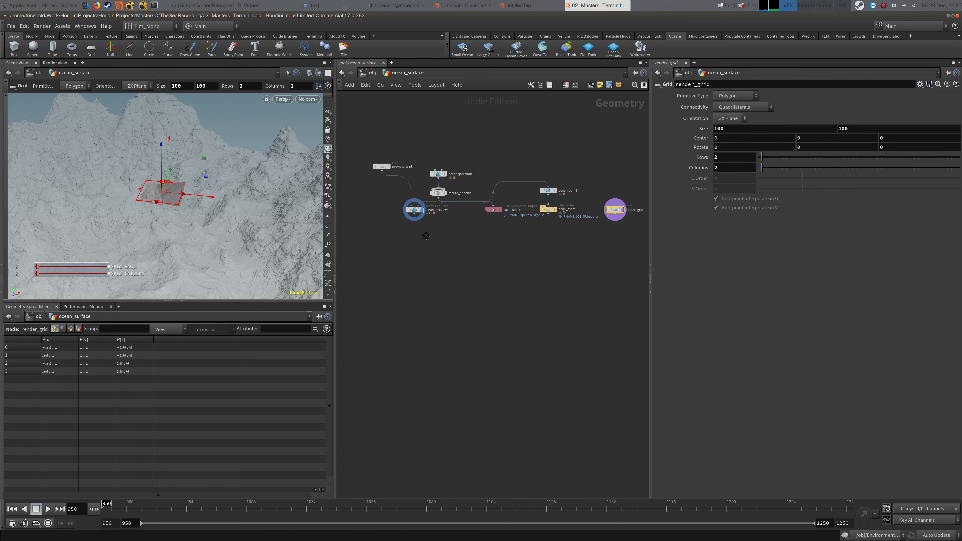
{"action": "middle_click_drag", "start_coordinate": [424, 236], "coordinate": [412, 226]}
{"action": "left_click_drag", "start_coordinate": [386, 145], "coordinate": [368, 186]}
{"action": "left_click_drag", "start_coordinate": [589, 206], "coordinate": [633, 195]}
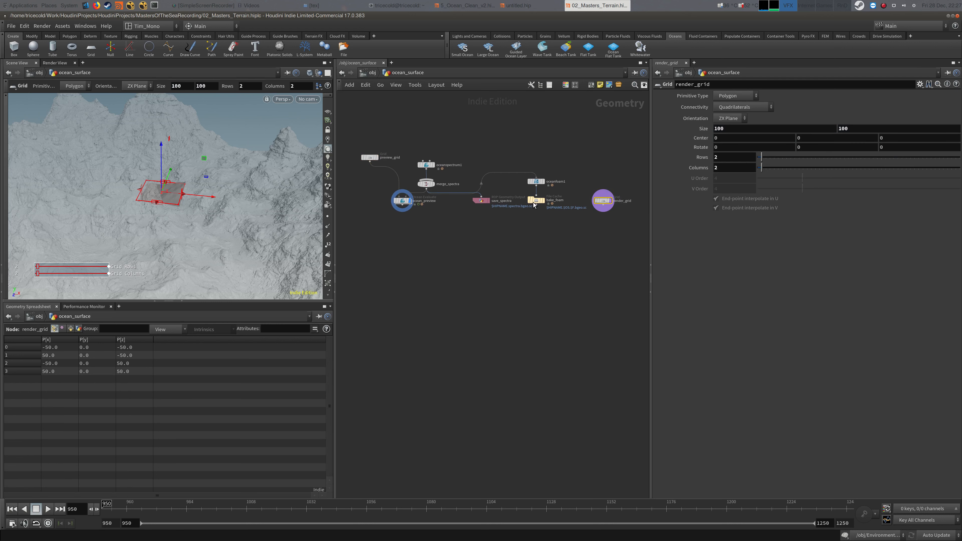
{"action": "left_click_drag", "start_coordinate": [471, 200], "coordinate": [470, 198]}
Step: Set the Size of the render_grid node to 1000 by 1000
{"action": "left_click", "coordinate": [606, 198]}
{"action": "key", "text": "alt+Tab"}
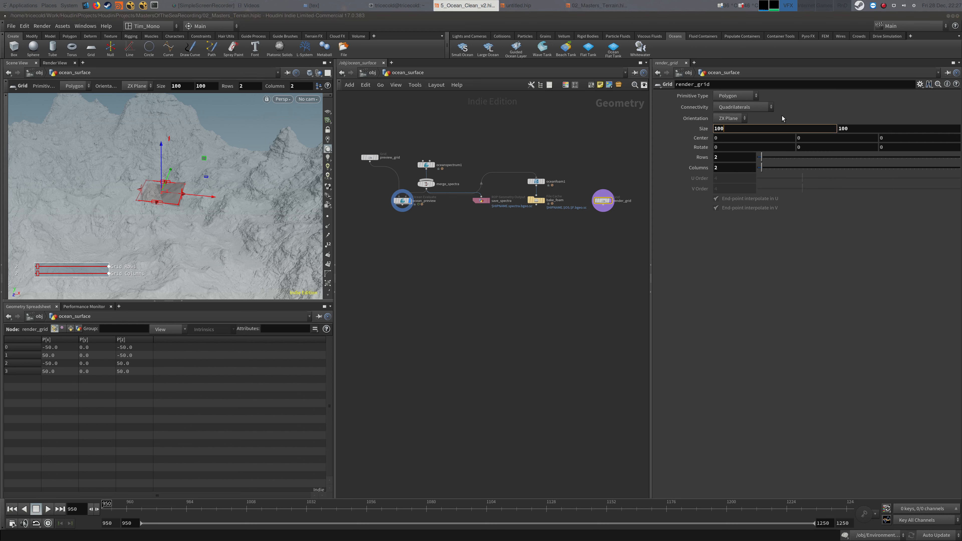
{"action": "key", "text": "alt+Tab"}
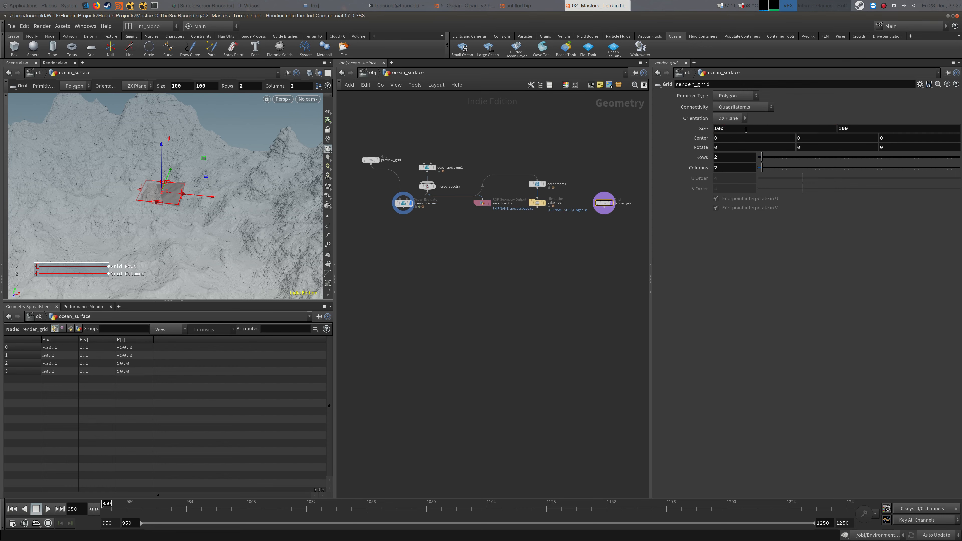
{"action": "type", "text": "0"}
{"action": "key", "text": "Tab"}
{"action": "type", "text": "1000"}
{"action": "key", "text": "Tab"}
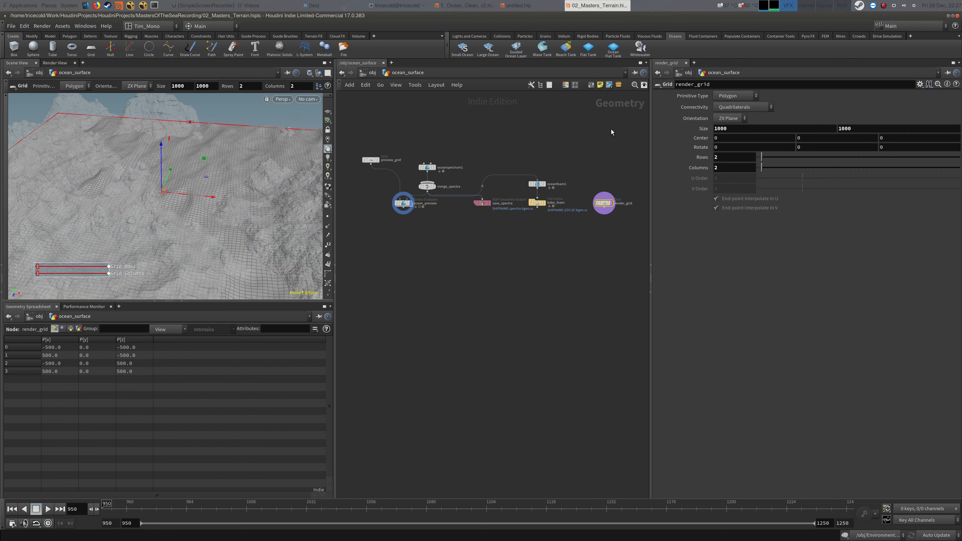
Step: Set both the Rows and Columns of the preview_grid node to 1024
{"action": "left_click", "coordinate": [370, 160]}
{"action": "double_click", "coordinate": [733, 157]}
{"action": "type", "text": "1024"}
{"action": "key", "text": "Tab"}
{"action": "type", "text": "1024"}
{"action": "key", "text": "Return"}
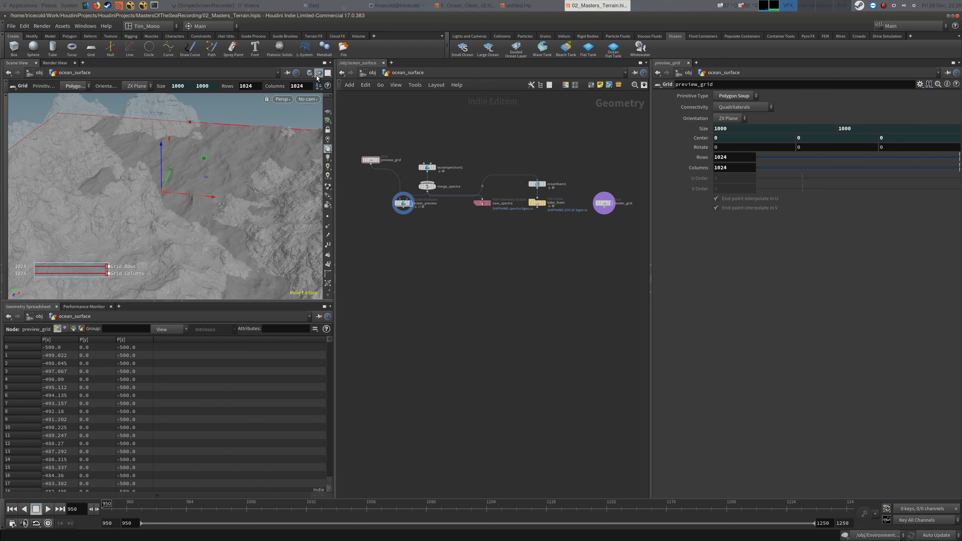
Step: Inspect the ocean surface up close and through Cam_0040
{"action": "middle_click_drag", "start_coordinate": [364, 125], "coordinate": [391, 123]}
{"action": "left_click_drag", "start_coordinate": [163, 170], "coordinate": [432, 134], "text": "alt"}
{"action": "left_click", "coordinate": [305, 100]}
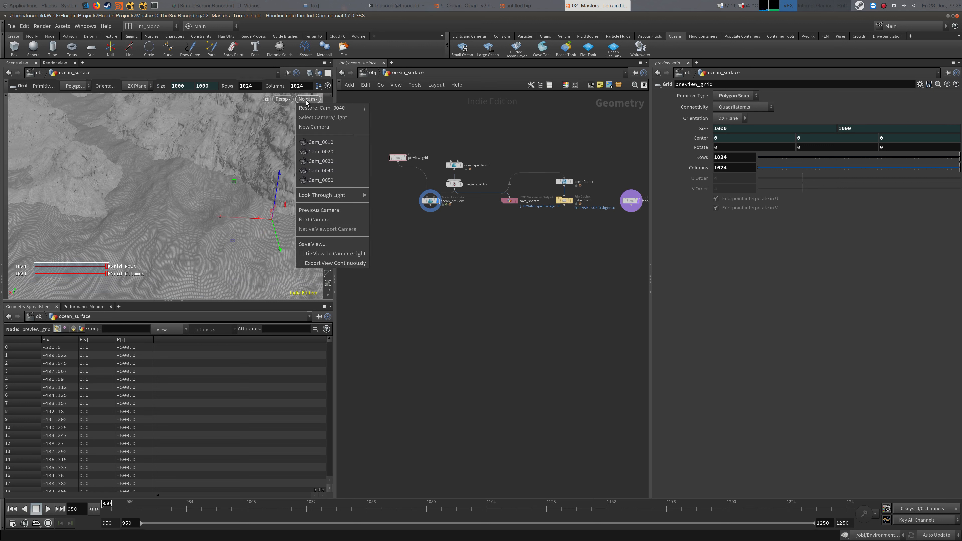
{"action": "left_click", "coordinate": [329, 170]}
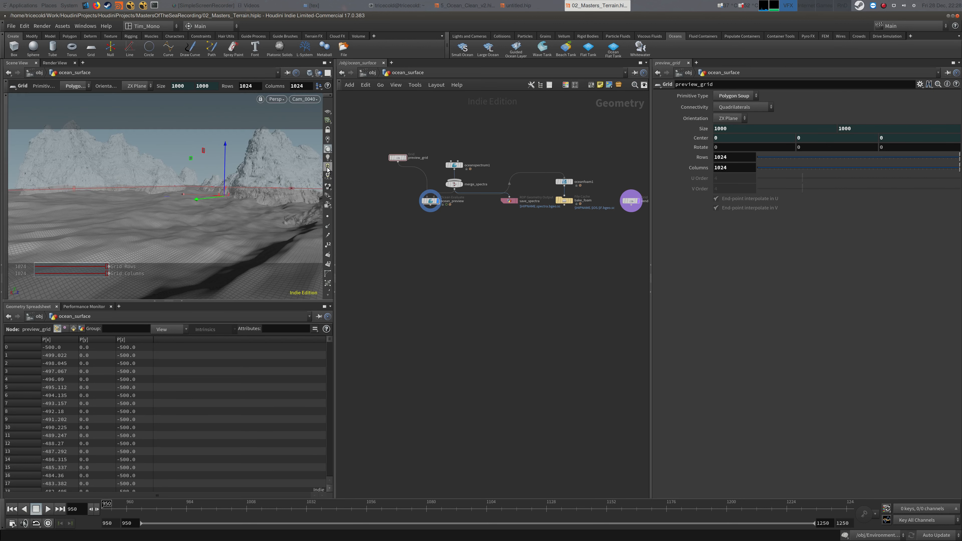
{"action": "middle_click_drag", "start_coordinate": [384, 239], "coordinate": [400, 228]}
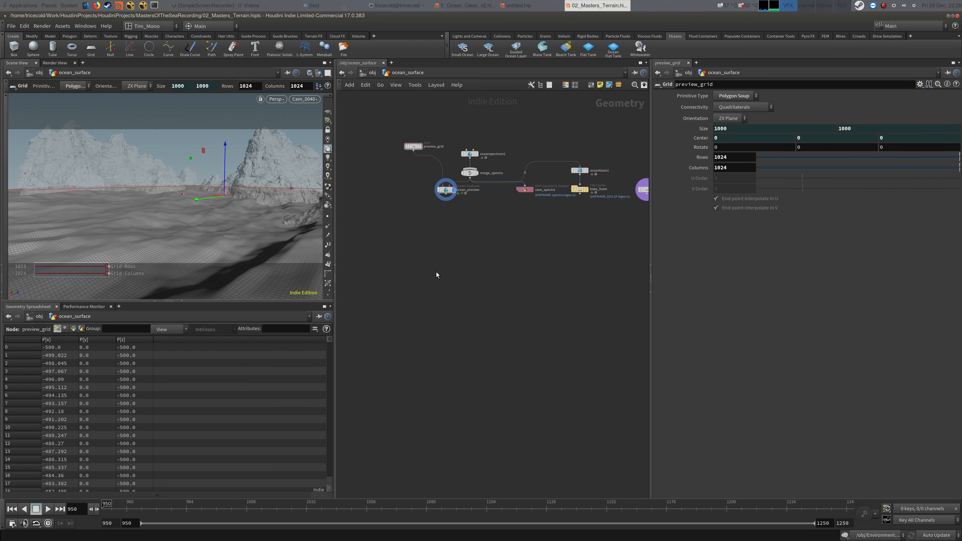
Step: View the ocean surface against the rocks through Cam_0030
{"action": "left_click", "coordinate": [304, 99]}
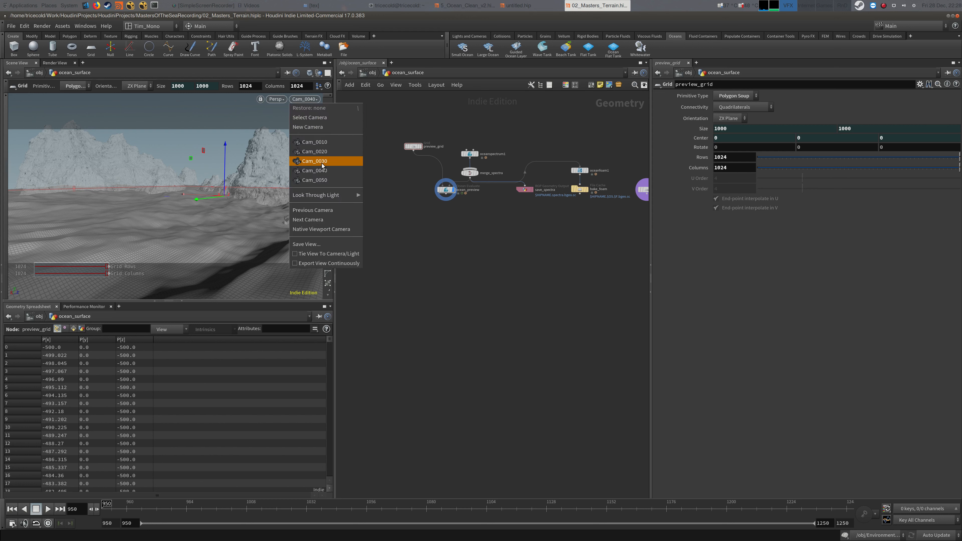
{"action": "left_click", "coordinate": [319, 165]}
{"action": "middle_click_drag", "start_coordinate": [480, 272], "coordinate": [514, 258]}
{"action": "key", "text": "alt+Tab"}
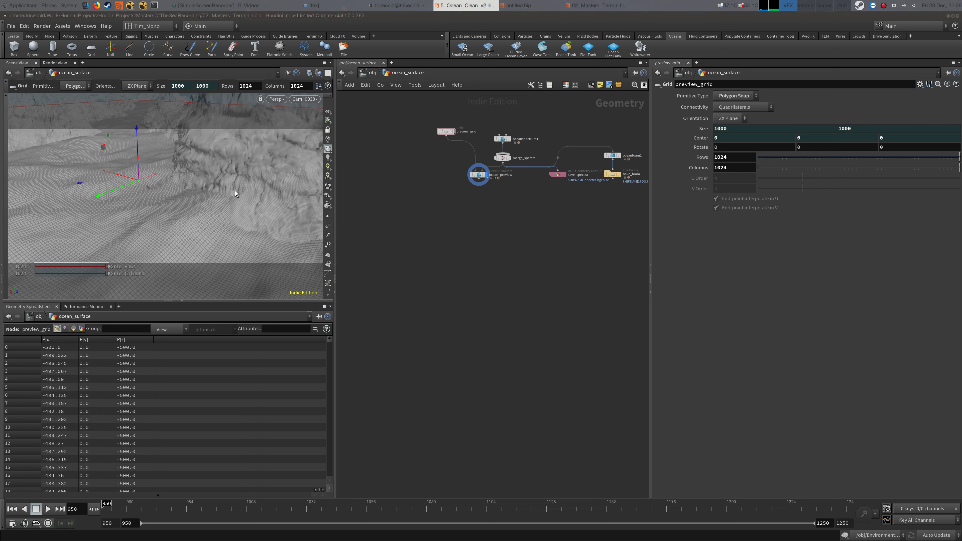
{"action": "middle_click_drag", "start_coordinate": [516, 212], "coordinate": [463, 250]}
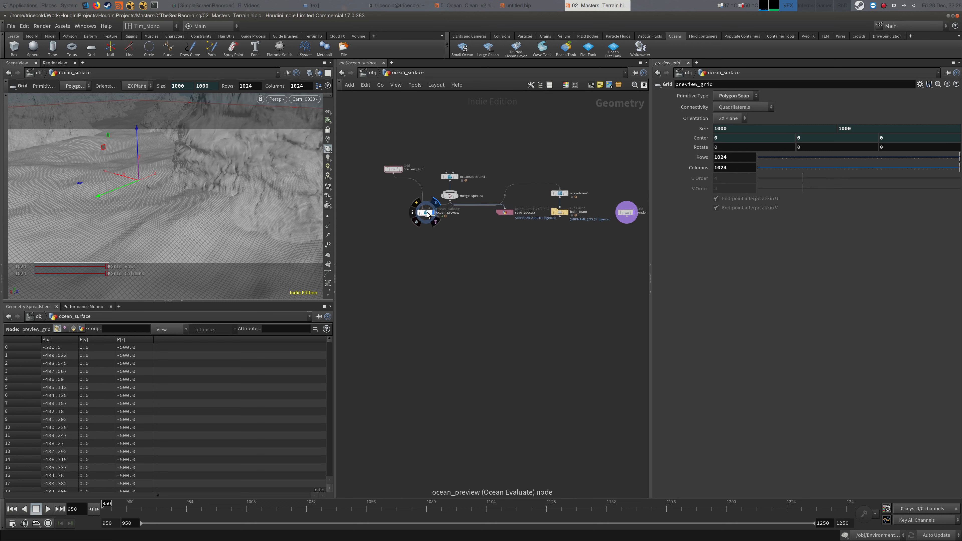
Step: Move the ocean_preview node down below preview_grid and set the Resolution Exponent of oceanspectrum1 to 10
{"action": "left_click_drag", "start_coordinate": [428, 214], "coordinate": [410, 224]}
{"action": "left_click", "coordinate": [449, 176]}
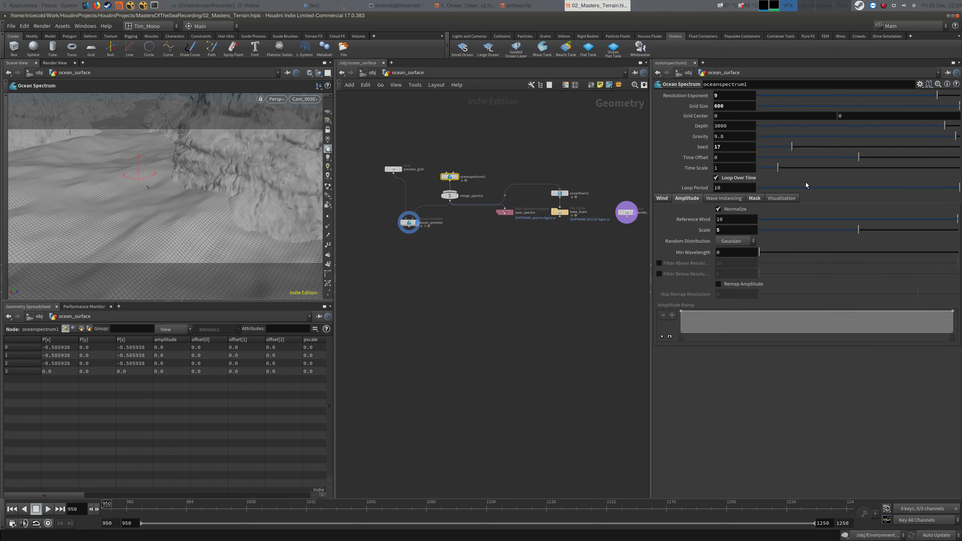
{"action": "left_click", "coordinate": [734, 96]}
{"action": "type", "text": "10"}
{"action": "key", "text": "Return"}
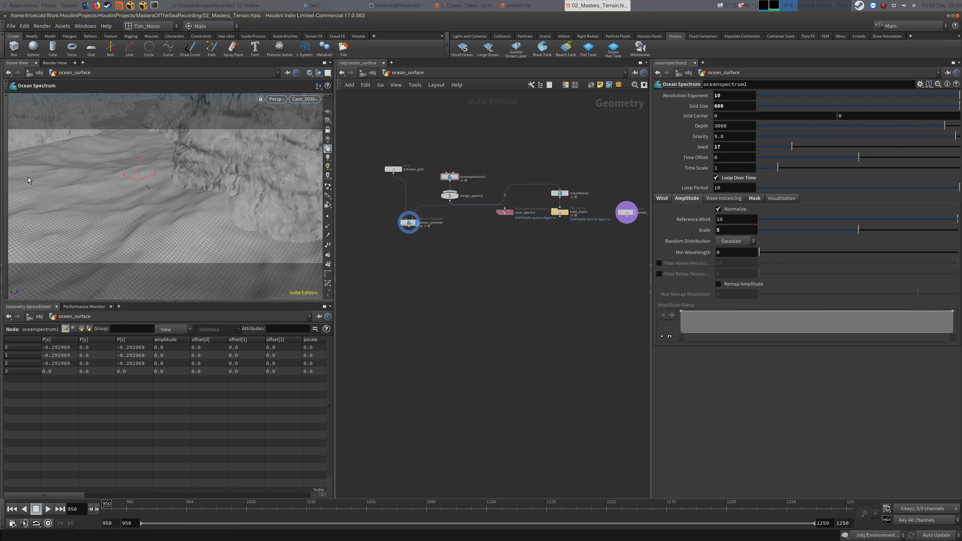
Step: Set the Resolution Exponent of oceanspectrum1 to 12
{"action": "double_click", "coordinate": [719, 96]}
{"action": "type", "text": "12"}
{"action": "key", "text": "Return"}
{"action": "key", "text": "alt+Tab"}
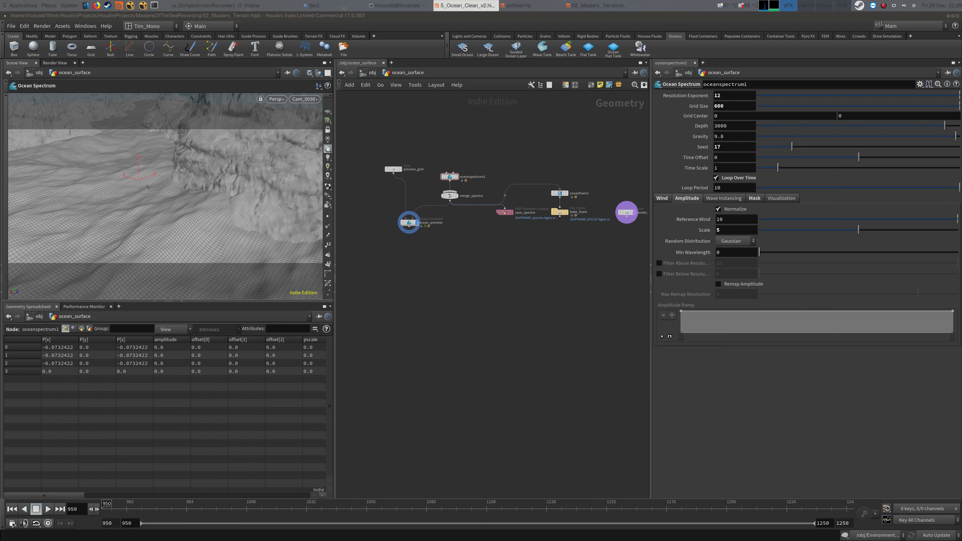
Step: Rearrange the network, placing render_grid directly under ocean_preview and save_spectra beside it below merge_spectra
{"action": "left_click_drag", "start_coordinate": [506, 211], "coordinate": [484, 226]}
{"action": "middle_click_drag", "start_coordinate": [480, 261], "coordinate": [482, 256]}
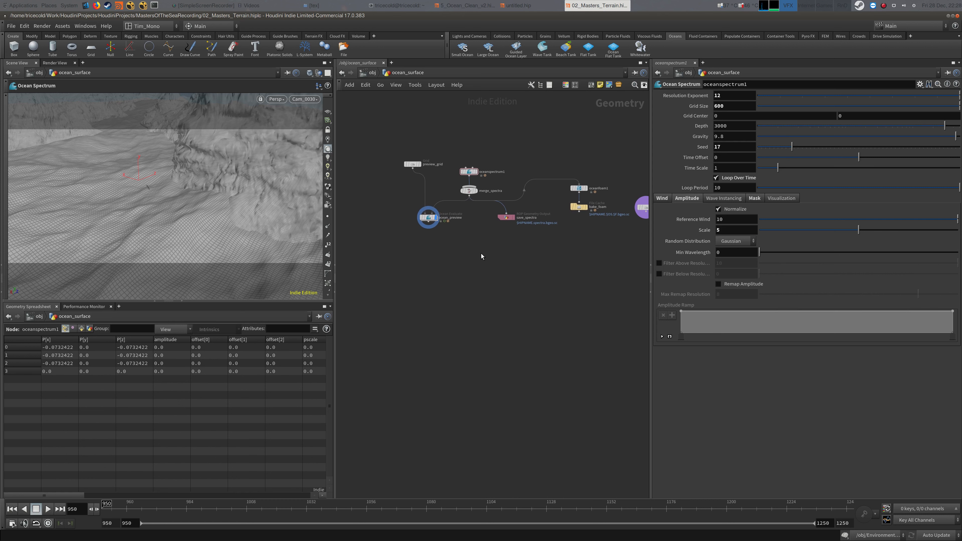
{"action": "middle_click_drag", "start_coordinate": [635, 216], "coordinate": [566, 212]}
{"action": "left_click_drag", "start_coordinate": [572, 208], "coordinate": [403, 237]}
{"action": "middle_click_drag", "start_coordinate": [403, 237], "coordinate": [507, 240]}
{"action": "left_click_drag", "start_coordinate": [507, 240], "coordinate": [465, 242]}
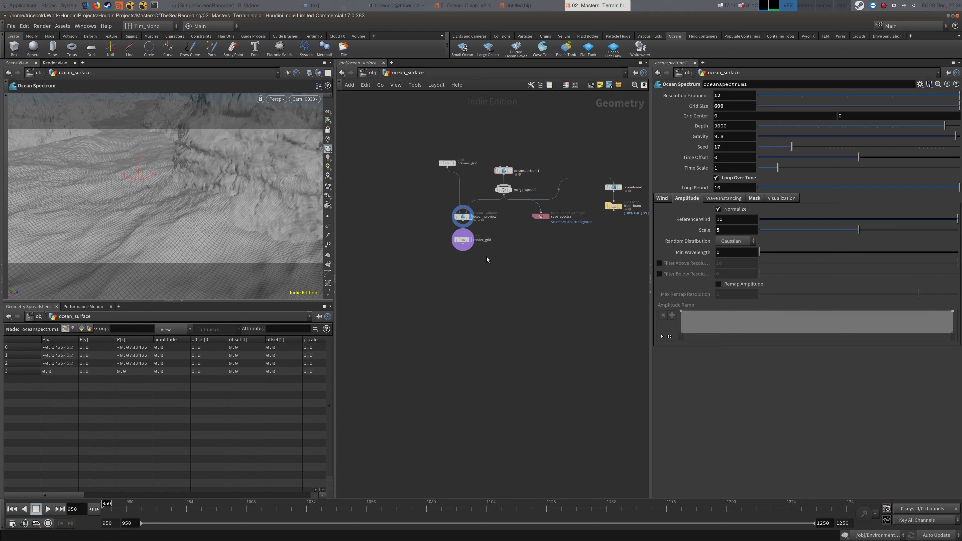
{"action": "left_click_drag", "start_coordinate": [541, 216], "coordinate": [530, 240]}
{"action": "middle_click_drag", "start_coordinate": [598, 222], "coordinate": [557, 219]}
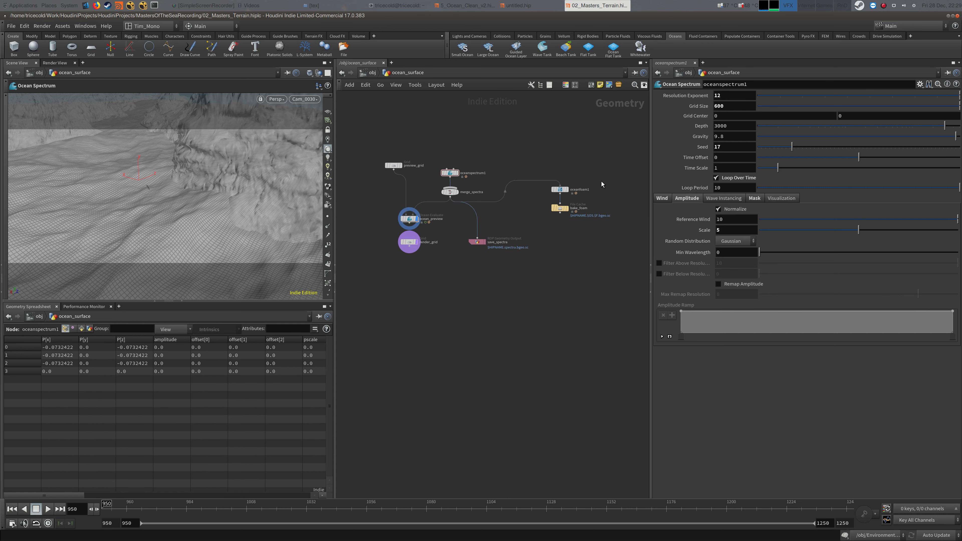
Step: Select the oceanfoam1 and bake_foam nodes together to check them
{"action": "left_click_drag", "start_coordinate": [602, 171], "coordinate": [553, 209]}
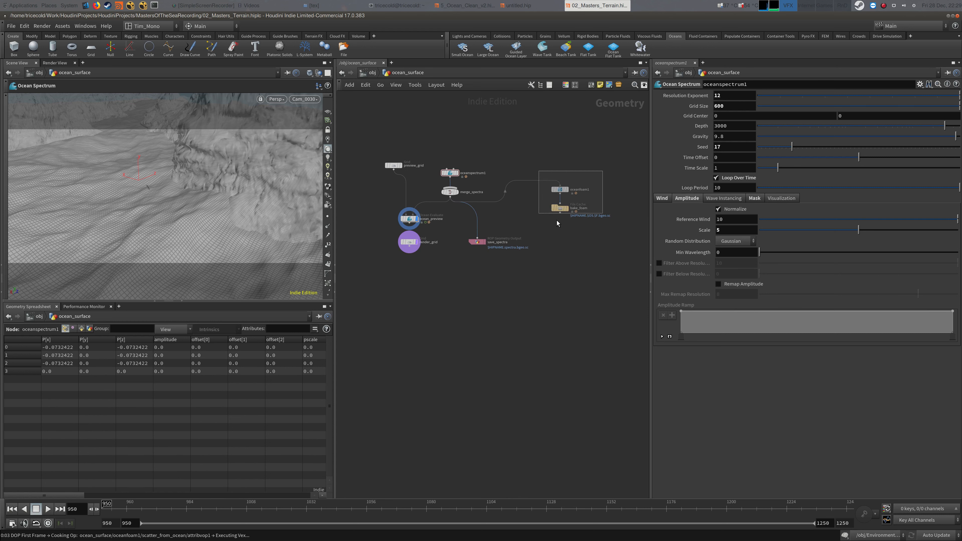
{"action": "left_click_drag", "start_coordinate": [553, 221], "coordinate": [565, 216]}
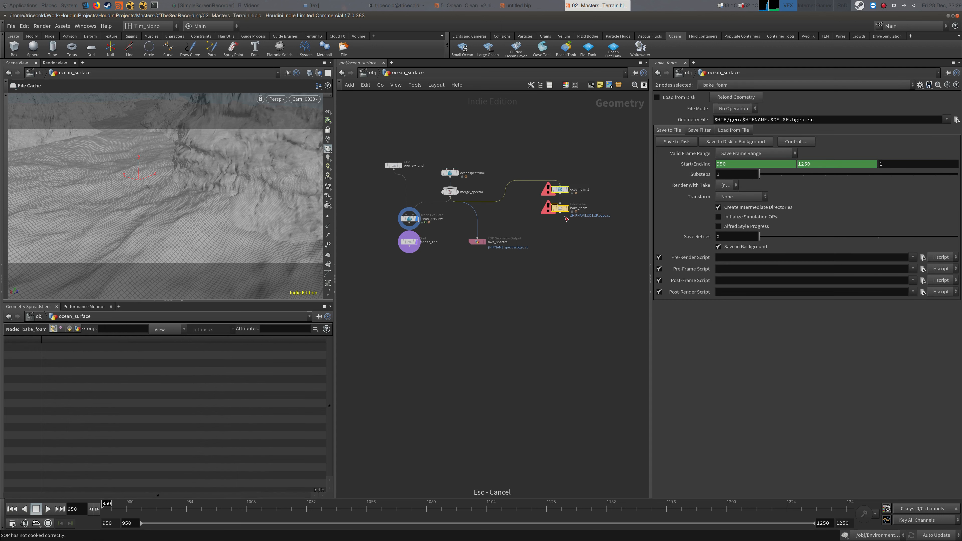
{"action": "left_click", "coordinate": [590, 170]}
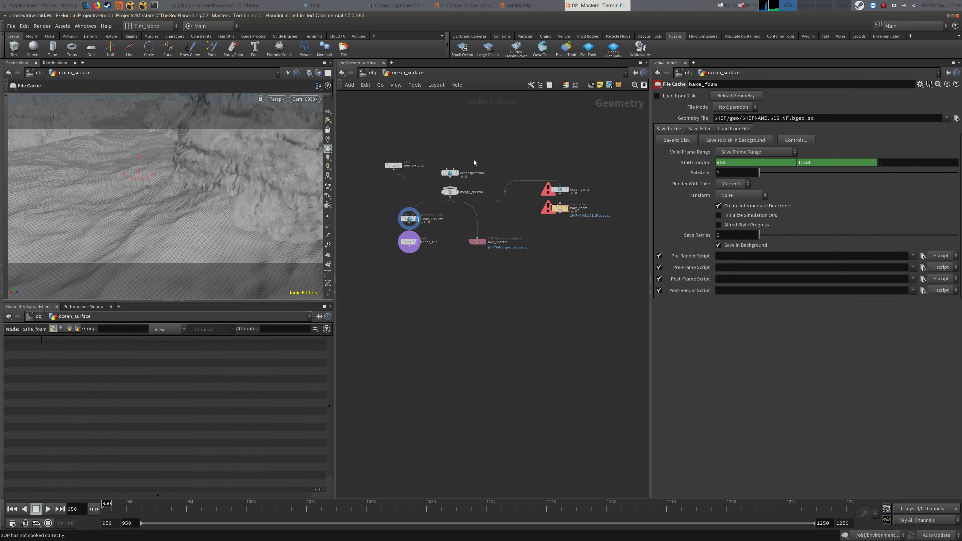
Step: Set the Resolution Exponent of oceanspectrum1 back to 10
{"action": "left_click", "coordinate": [450, 173]}
{"action": "double_click", "coordinate": [720, 95]}
{"action": "type", "text": "10"}
{"action": "key", "text": "Return"}
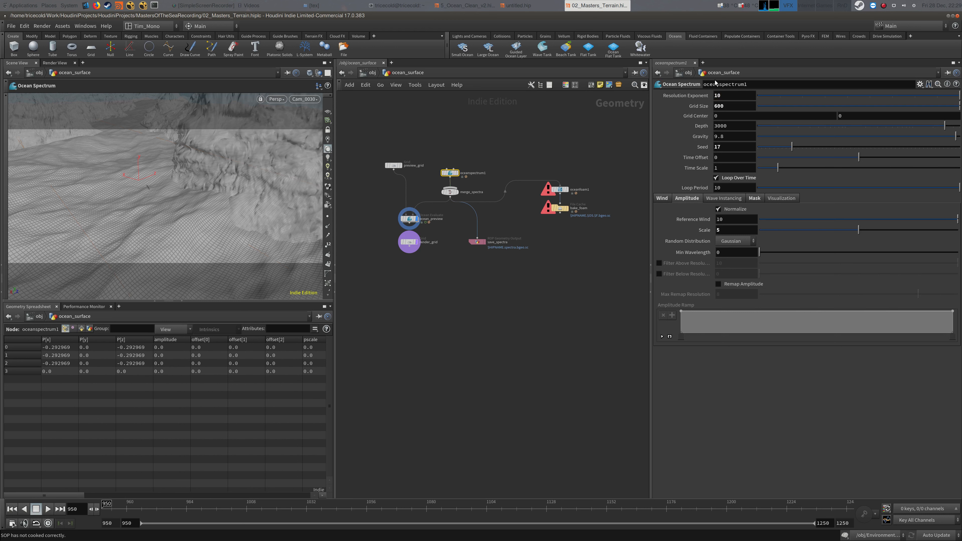
Step: Set the simulation Start Frame of the oceanfoam1 node to 950 and recheck both foam nodes
{"action": "left_click_drag", "start_coordinate": [599, 158], "coordinate": [561, 189]}
{"action": "left_click", "coordinate": [560, 190]}
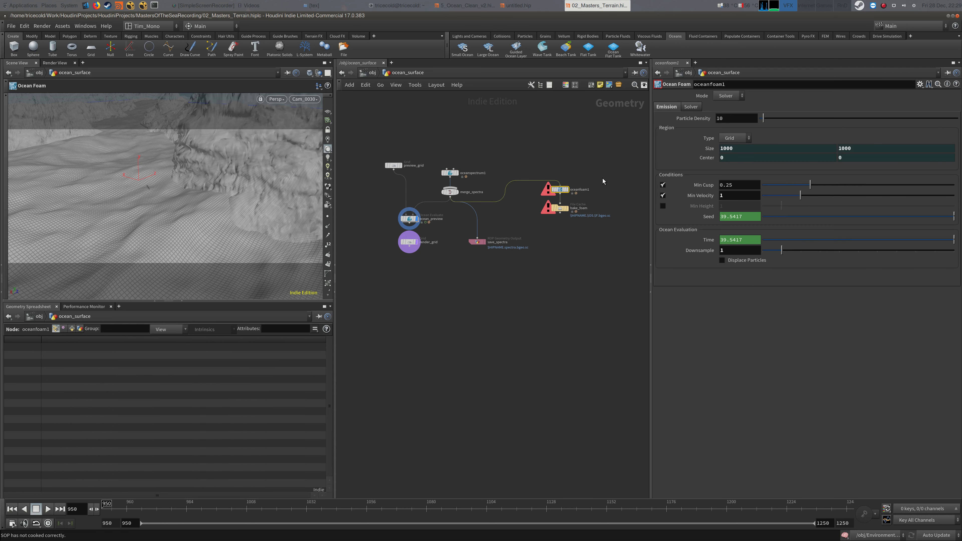
{"action": "left_click", "coordinate": [689, 110]}
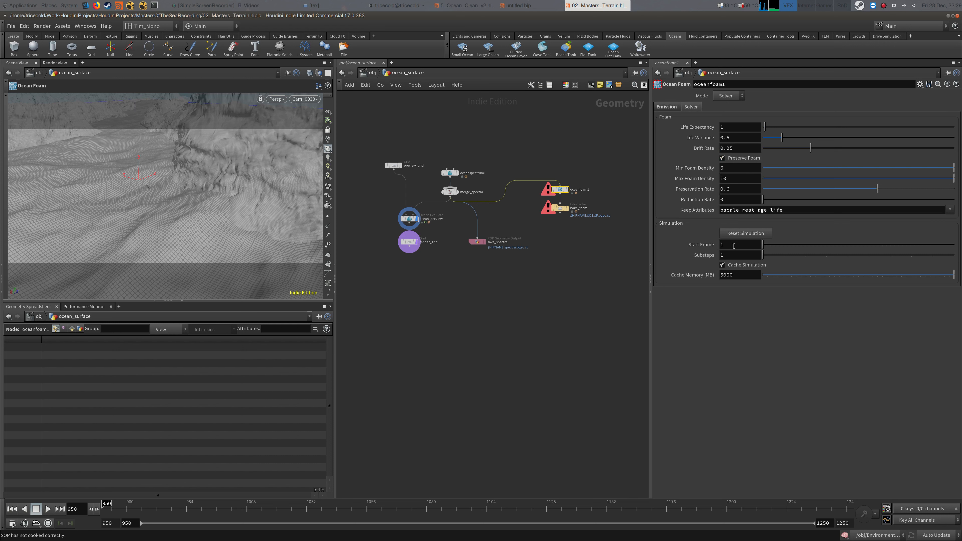
{"action": "key", "text": "Return"}
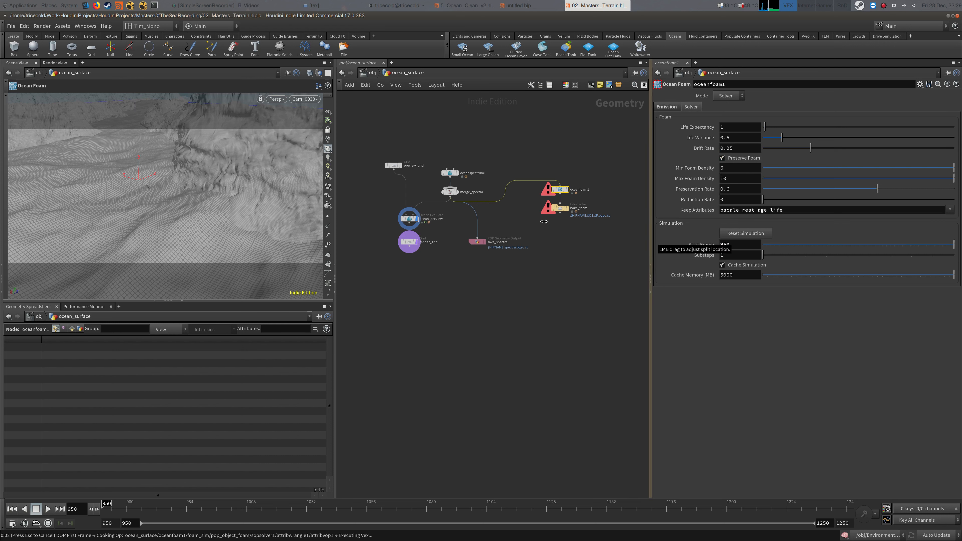
{"action": "left_click_drag", "start_coordinate": [593, 178], "coordinate": [536, 226]}
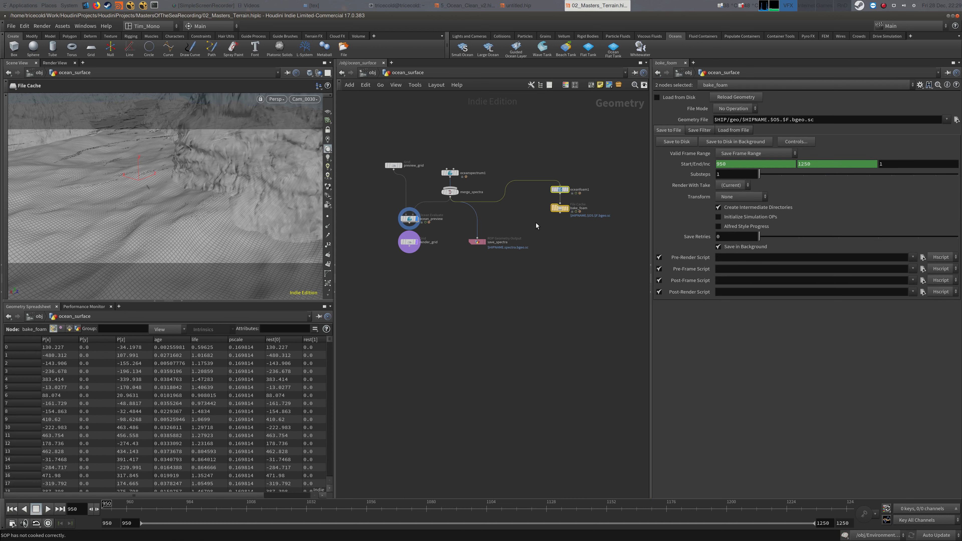
{"action": "left_click", "coordinate": [505, 136]}
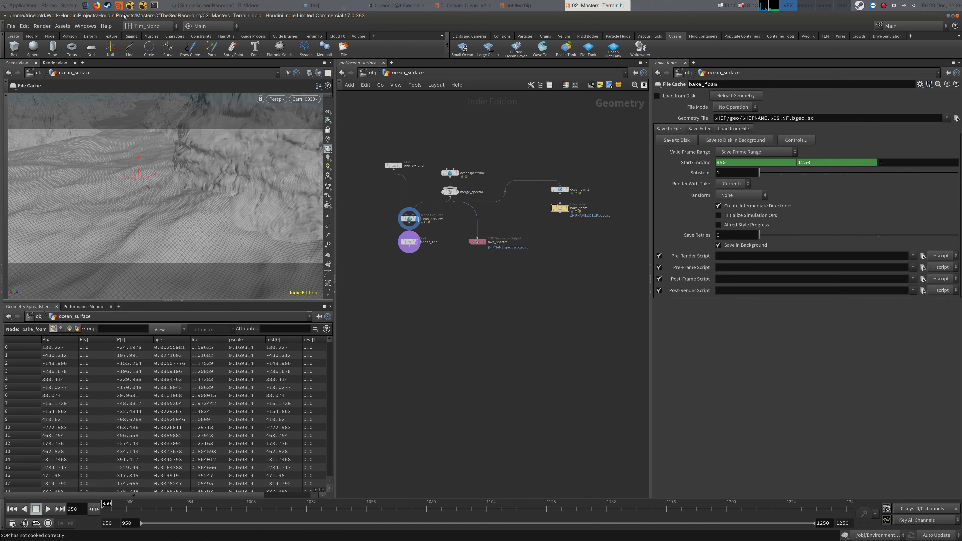
Step: Switch to Firefox, search the web for "vimeo" and open the Vimeo site
{"action": "left_click", "coordinate": [97, 6]}
{"action": "left_click_drag", "start_coordinate": [256, 39], "coordinate": [468, 67]}
{"action": "left_click", "coordinate": [362, 76]}
{"action": "type", "text": "video"}
{"action": "key", "text": "Return"}
{"action": "left_click_drag", "start_coordinate": [304, 109], "coordinate": [237, 87]}
{"action": "type", "text": "vimeo"}
{"action": "key", "text": "Return"}
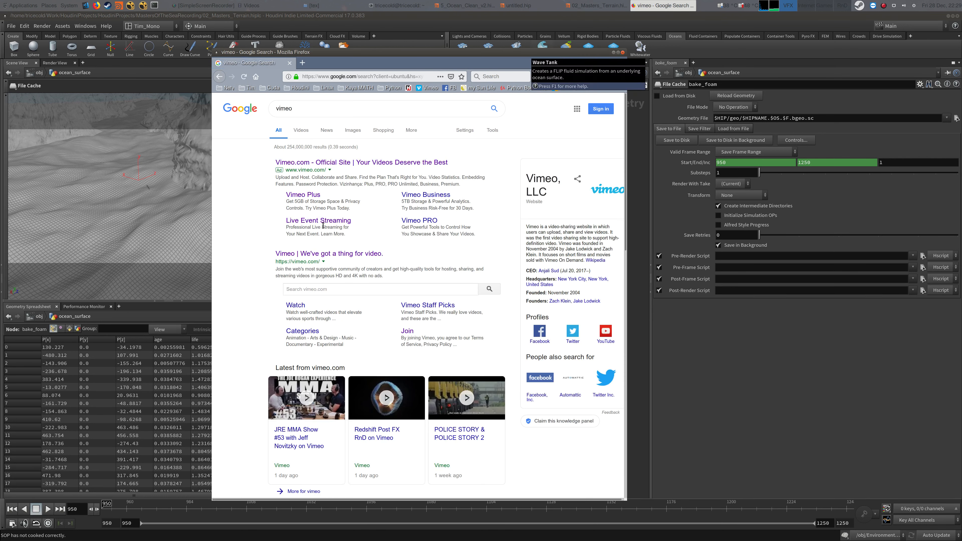
{"action": "left_click", "coordinate": [313, 254]}
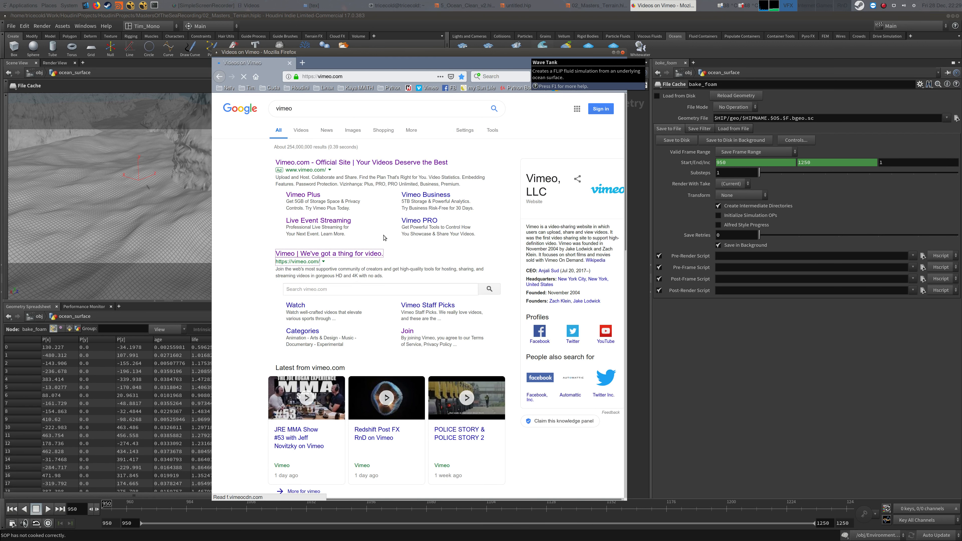
Step: Enlarge the browser window and open the public page of the "Houdini 17 Custom Ocean Foam" video
{"action": "left_click_drag", "start_coordinate": [492, 53], "coordinate": [538, 50]}
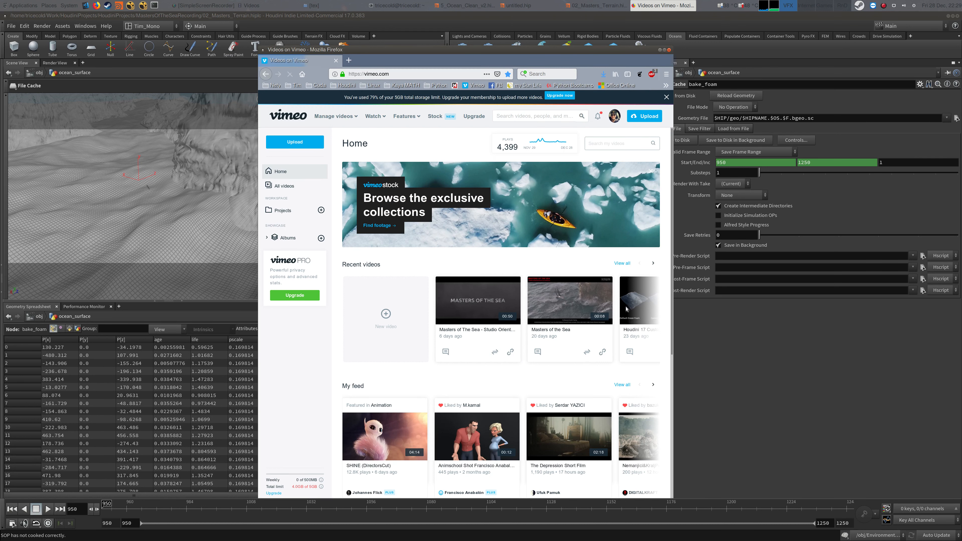
{"action": "right_click", "coordinate": [540, 316], "text": "alt"}
{"action": "left_click", "coordinate": [556, 344]}
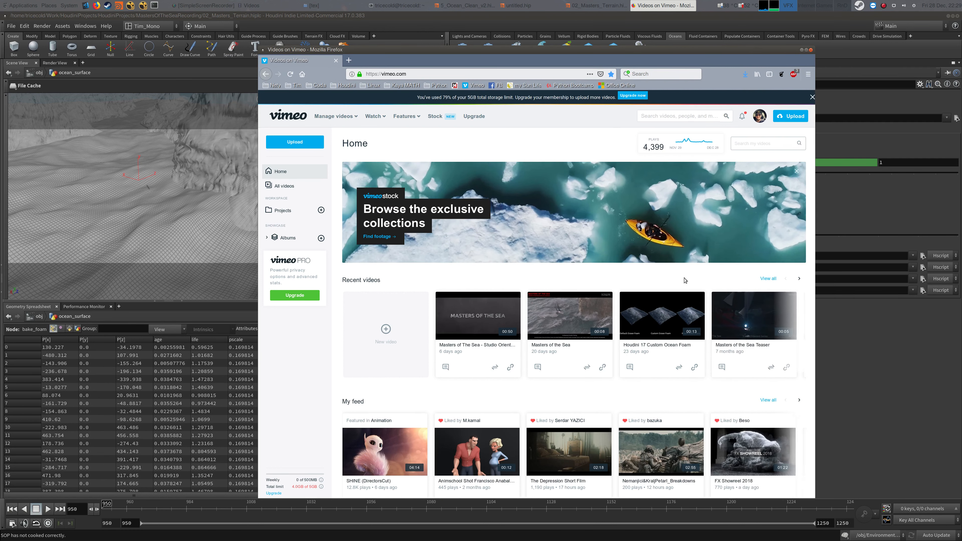
{"action": "left_click", "coordinate": [663, 308]}
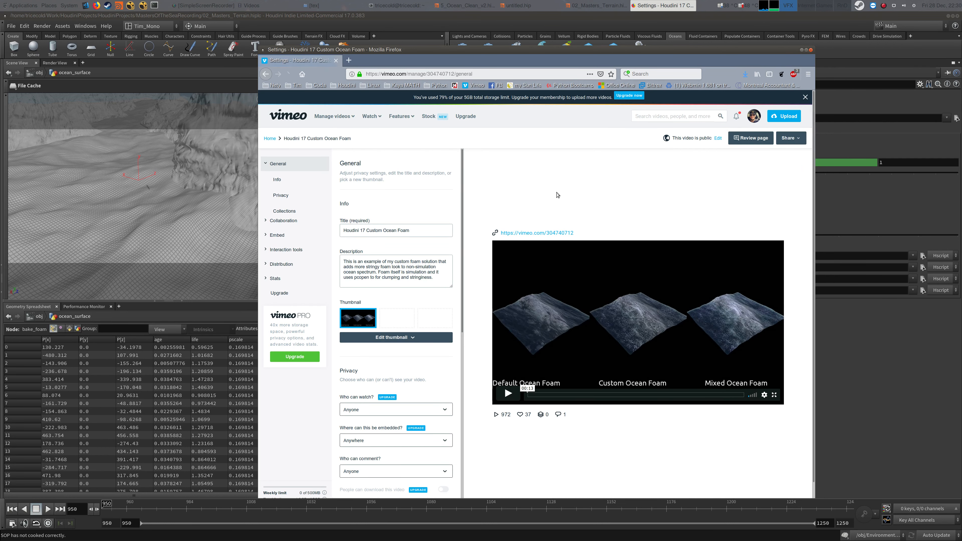
{"action": "left_click", "coordinate": [515, 233]}
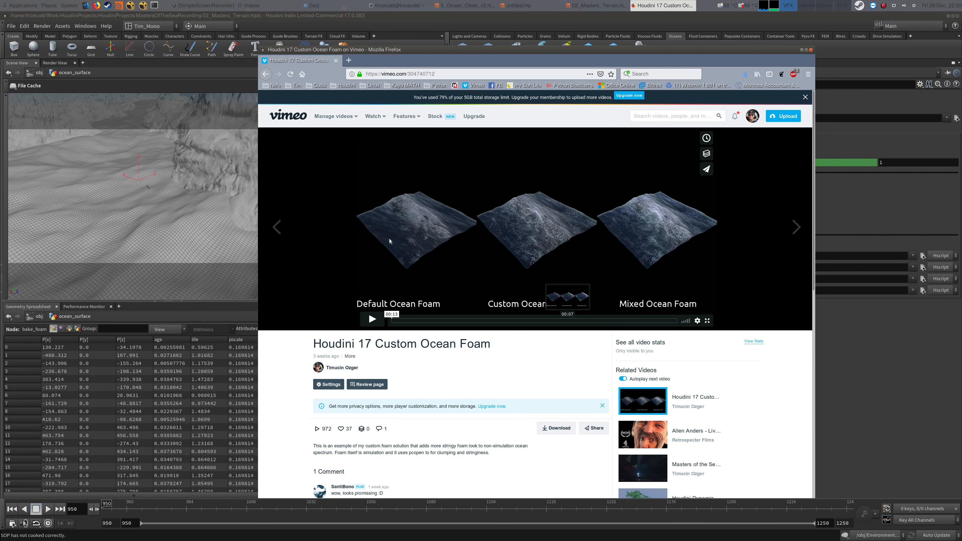
Step: Watch the ocean foam comparison video in full screen, then close its browser page
{"action": "left_click", "coordinate": [707, 321]}
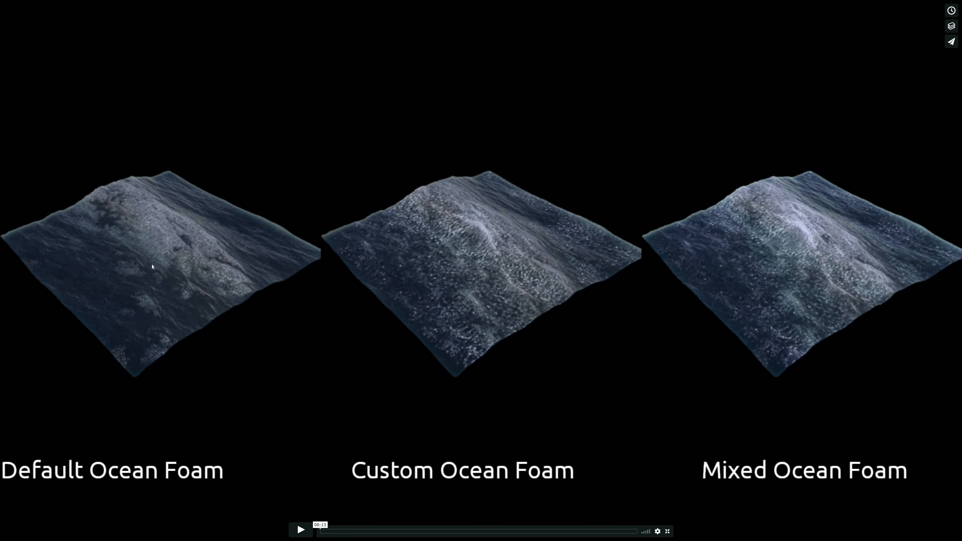
{"action": "left_click", "coordinate": [310, 527]}
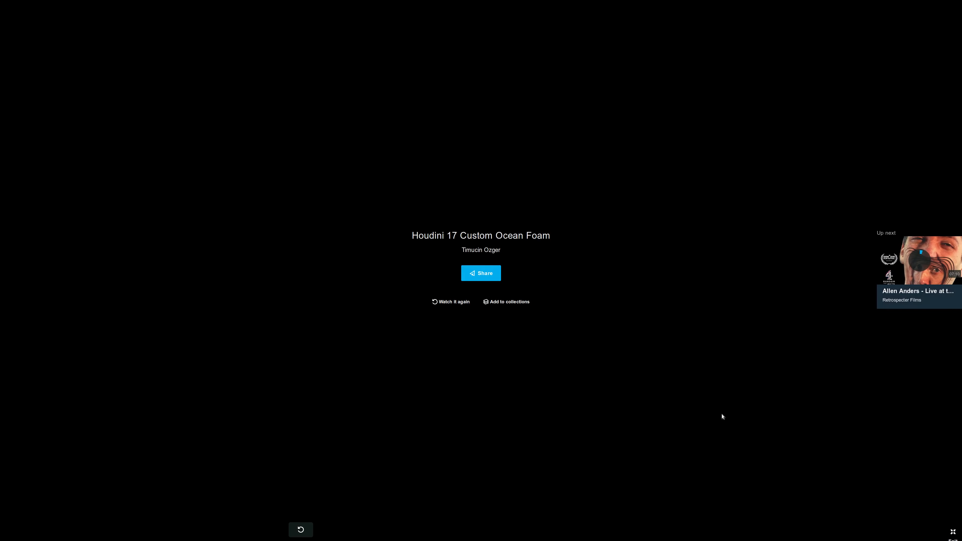
{"action": "key", "text": "Escape"}
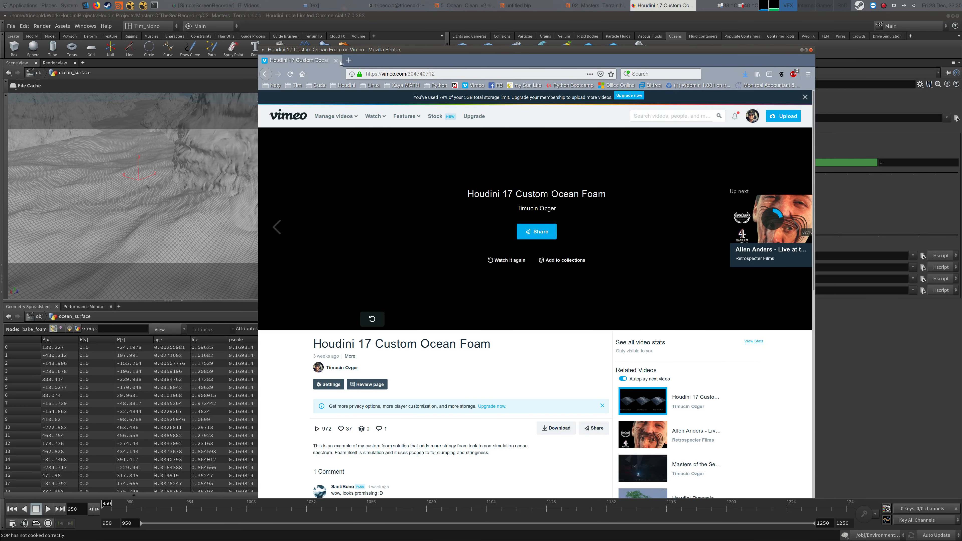
{"action": "left_click", "coordinate": [336, 60]}
Step: Create a network box around the grid, spectrum, preview and save_spectra nodes, and enlarge it to enclose their labels
{"action": "middle_click_drag", "start_coordinate": [520, 262], "coordinate": [541, 268]}
{"action": "key", "text": "alt+Tab"}
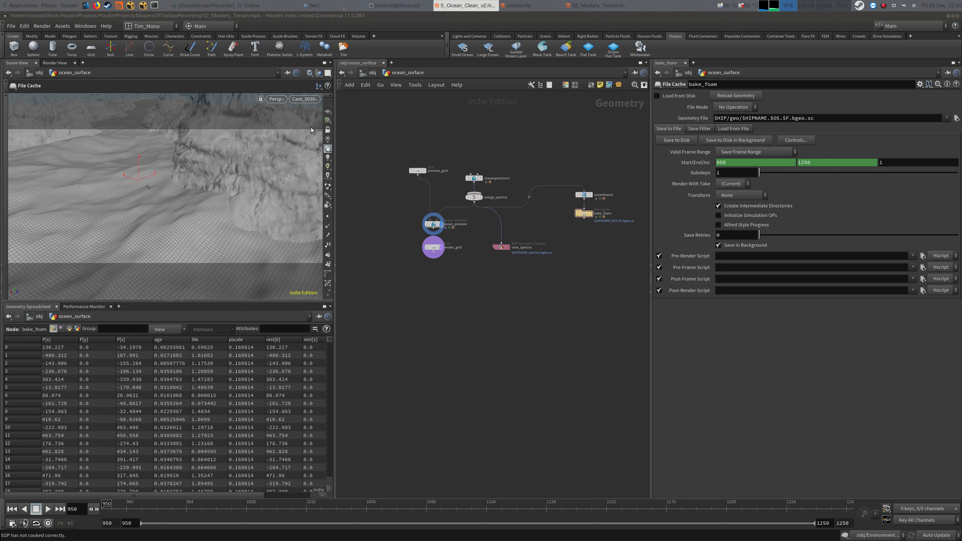
{"action": "left_click_drag", "start_coordinate": [375, 139], "coordinate": [568, 261]}
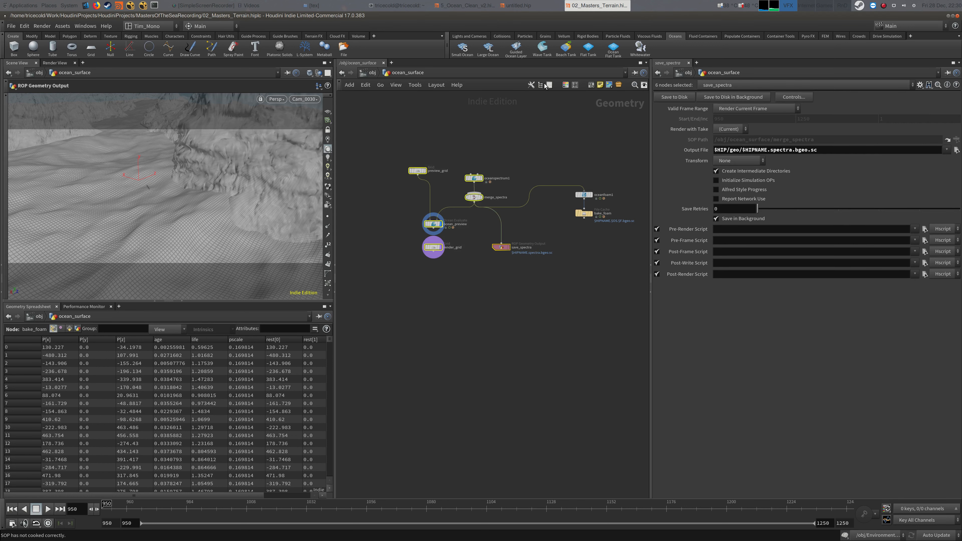
{"action": "left_click", "coordinate": [590, 85]}
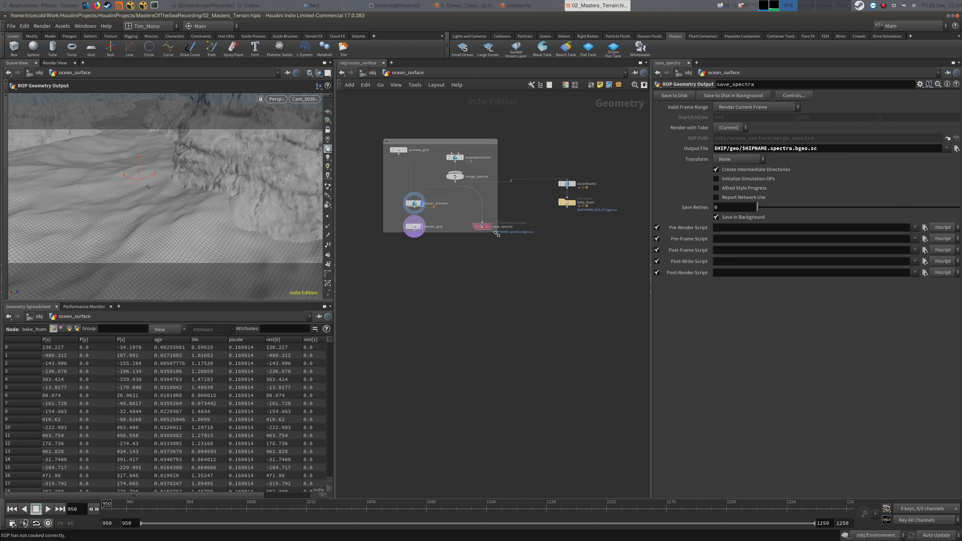
{"action": "left_click_drag", "start_coordinate": [498, 234], "coordinate": [552, 251]}
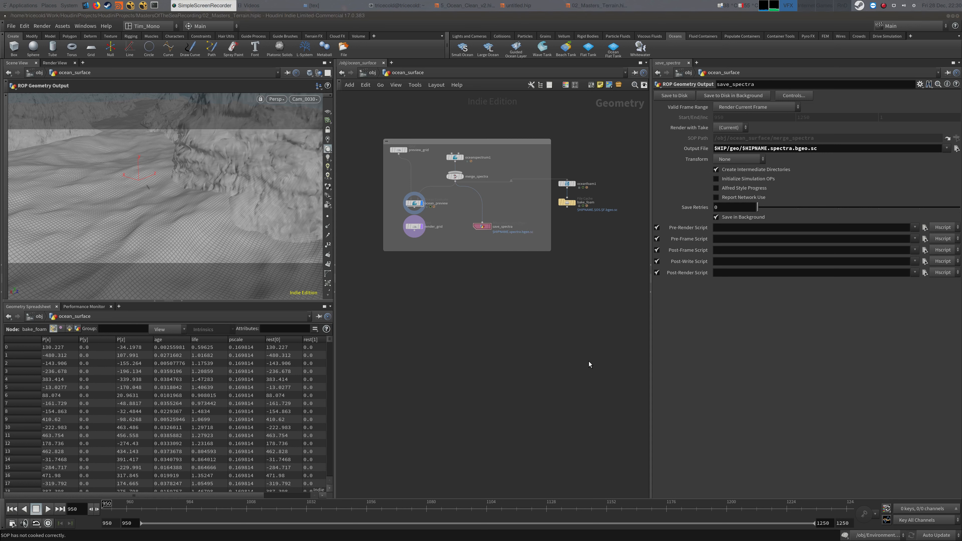
{"action": "left_click", "coordinate": [583, 359]}
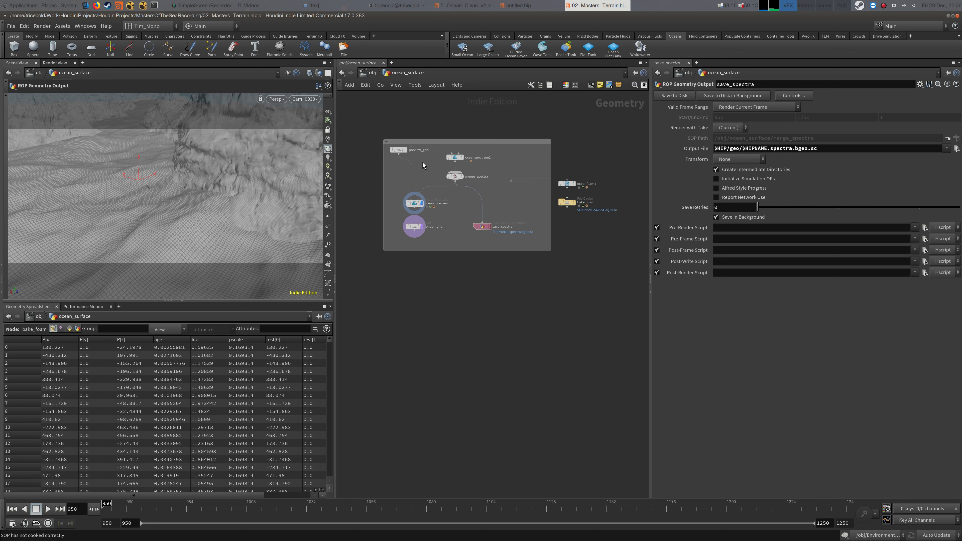
Step: Title the new network box "Large Ocean Spectrum"
{"action": "left_click", "coordinate": [421, 144]}
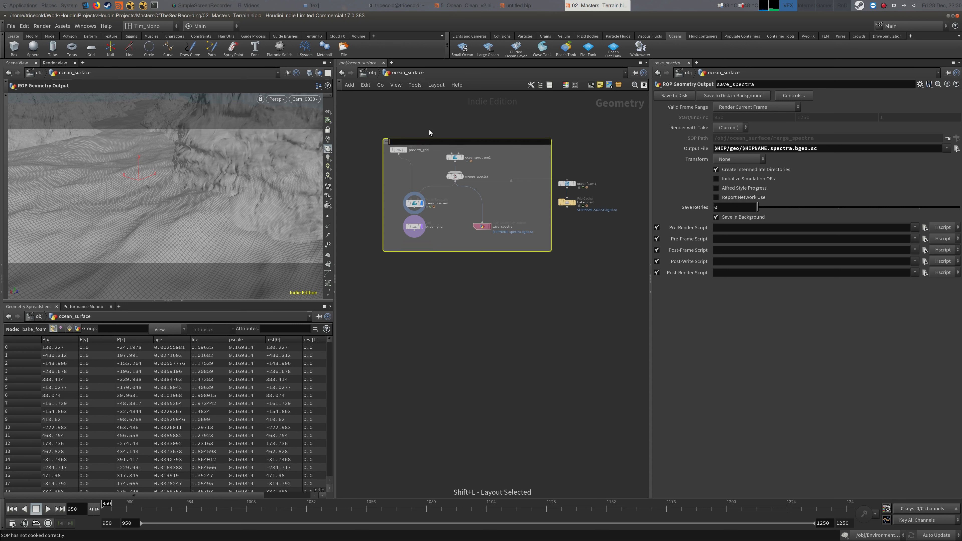
{"action": "key", "text": "f"}
{"action": "left_click_drag", "start_coordinate": [458, 215], "coordinate": [456, 200]}
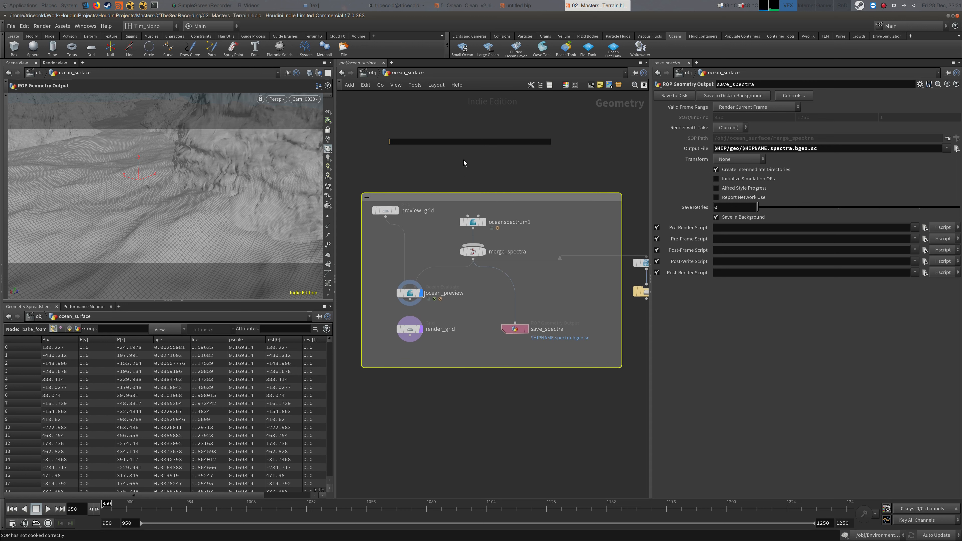
{"action": "key", "text": "Escape"}
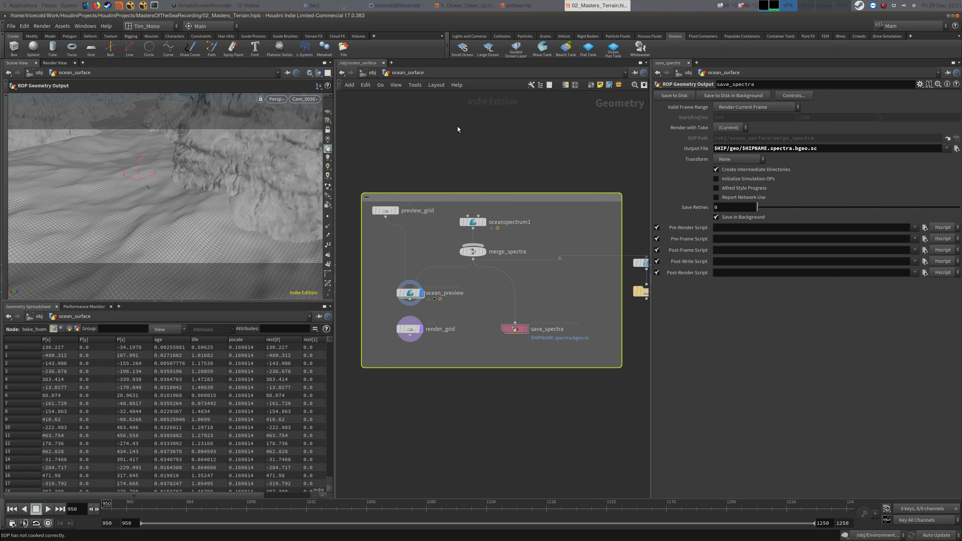
{"action": "double_click", "coordinate": [419, 197]}
{"action": "type", "text": "Large Oce"}
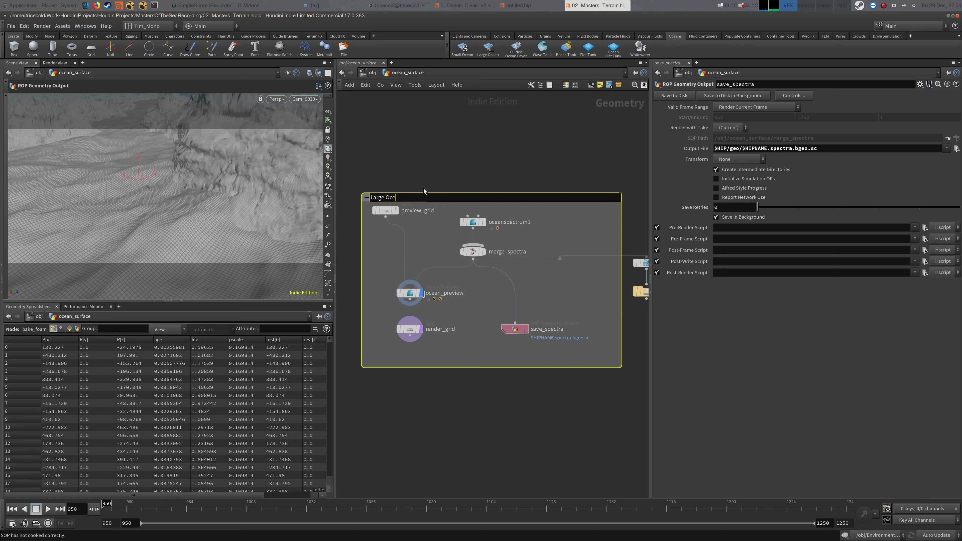
{"action": "type", "text": "an Spectrum"}
{"action": "key", "text": "Return"}
{"action": "left_click", "coordinate": [540, 144]}
{"action": "middle_click_drag", "start_coordinate": [539, 145], "coordinate": [515, 110]}
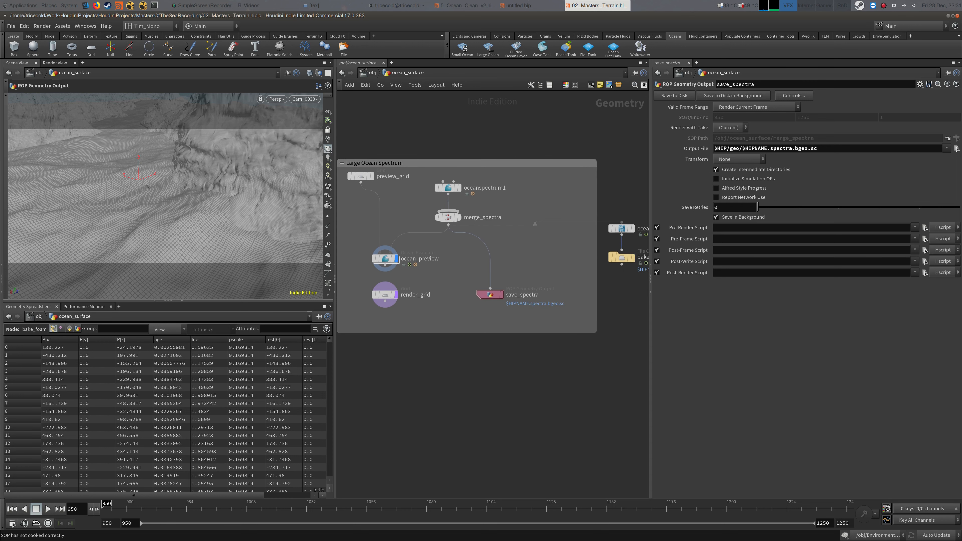
Step: Move the save_spectra node up below merge_spectra and colour the "Large Ocean Spectrum" network box blue
{"action": "key", "text": "alt+Tab"}
{"action": "middle_click_drag", "start_coordinate": [539, 246], "coordinate": [555, 231]}
{"action": "left_click_drag", "start_coordinate": [505, 281], "coordinate": [506, 245]}
{"action": "left_click", "coordinate": [431, 149]}
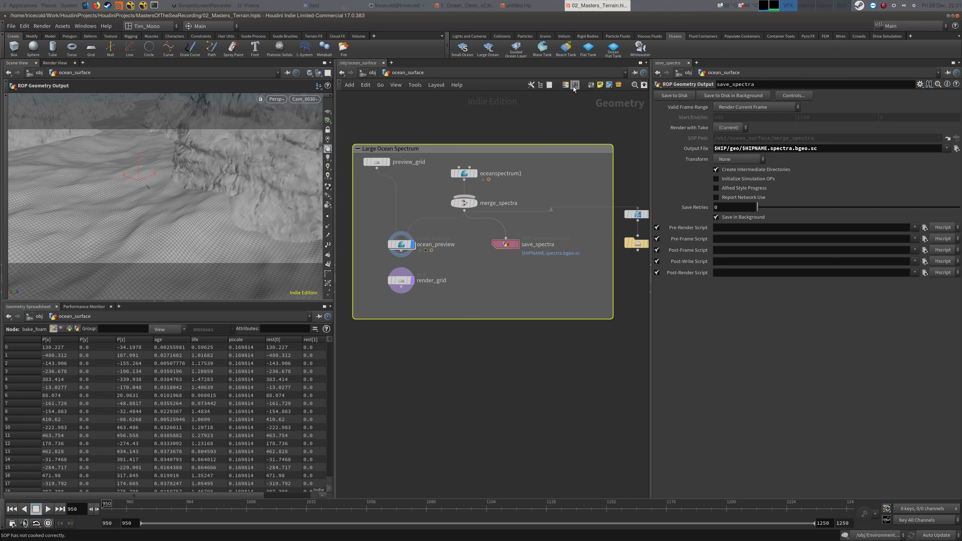
{"action": "left_click", "coordinate": [566, 86]}
{"action": "left_click", "coordinate": [616, 482]}
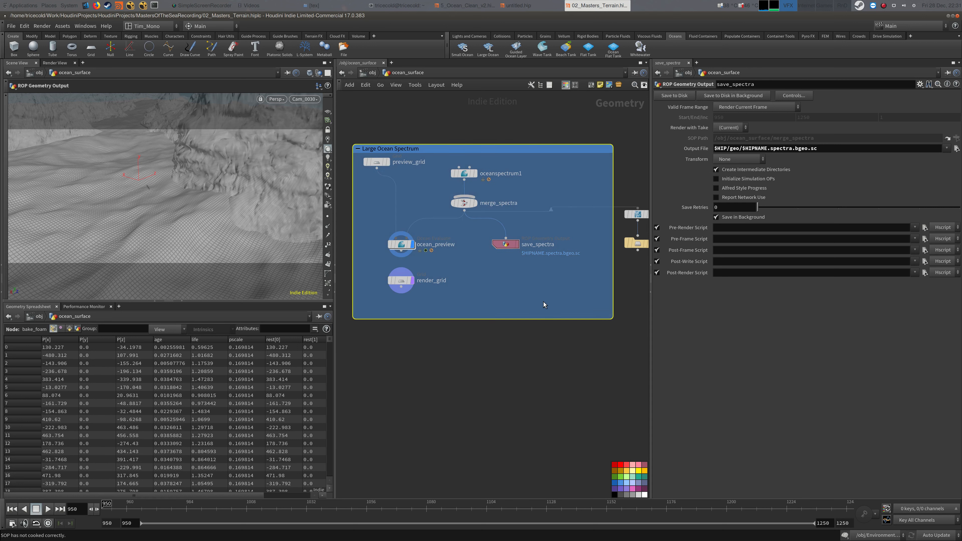
Step: Arrange save_spectra and render_grid as a vertical pair below merge_spectra, with render_grid underneath
{"action": "left_click", "coordinate": [516, 266]}
{"action": "left_click_drag", "start_coordinate": [460, 273], "coordinate": [515, 282]}
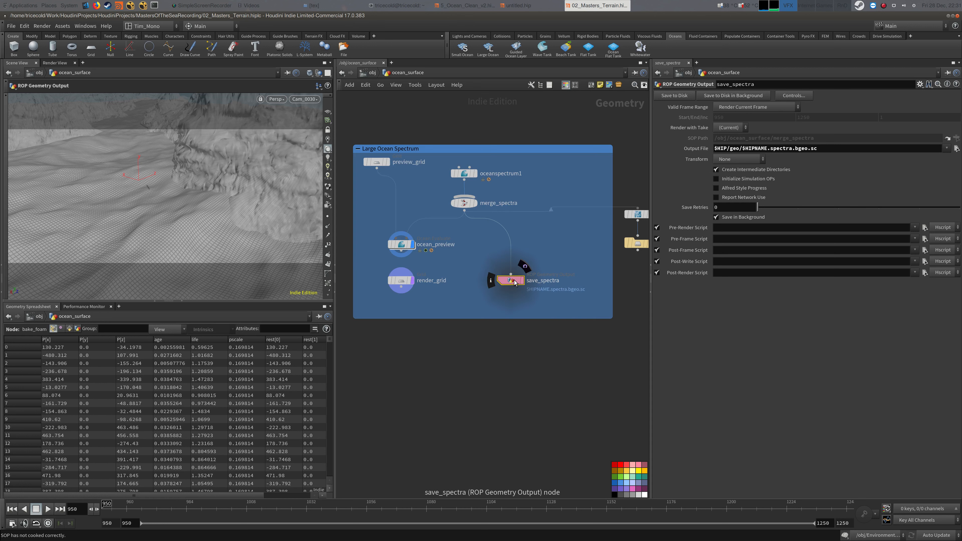
{"action": "left_click_drag", "start_coordinate": [401, 281], "coordinate": [510, 302]}
{"action": "left_click_drag", "start_coordinate": [570, 262], "coordinate": [499, 287]}
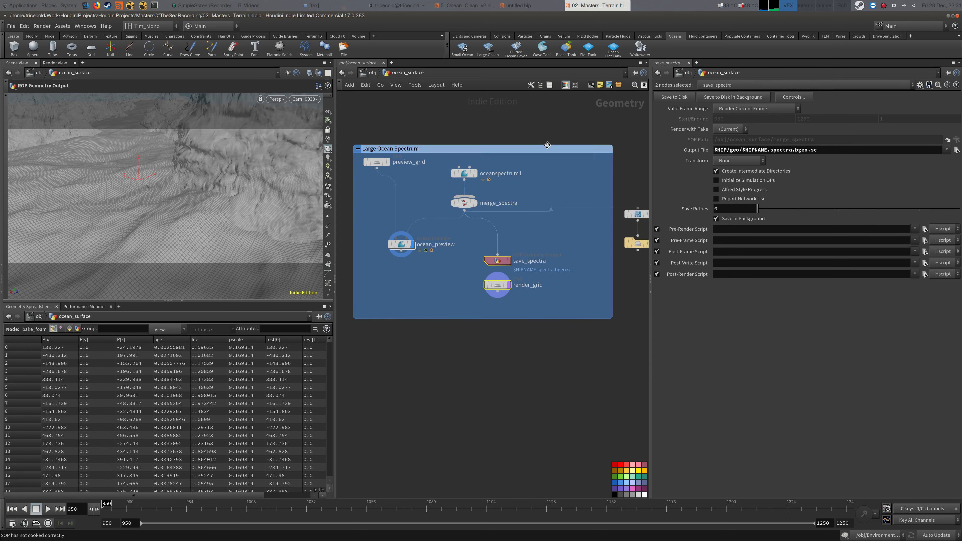
Step: Enclose save_spectra and render_grid in an enlarged network box titled "Render" and colour it blue
{"action": "left_click", "coordinate": [591, 85]}
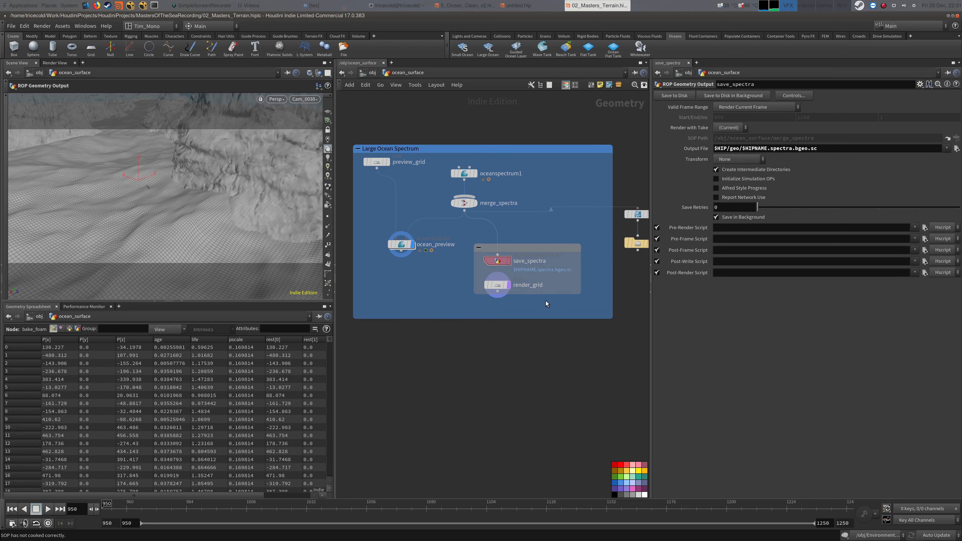
{"action": "left_click_drag", "start_coordinate": [546, 295], "coordinate": [546, 308]}
{"action": "double_click", "coordinate": [538, 247]}
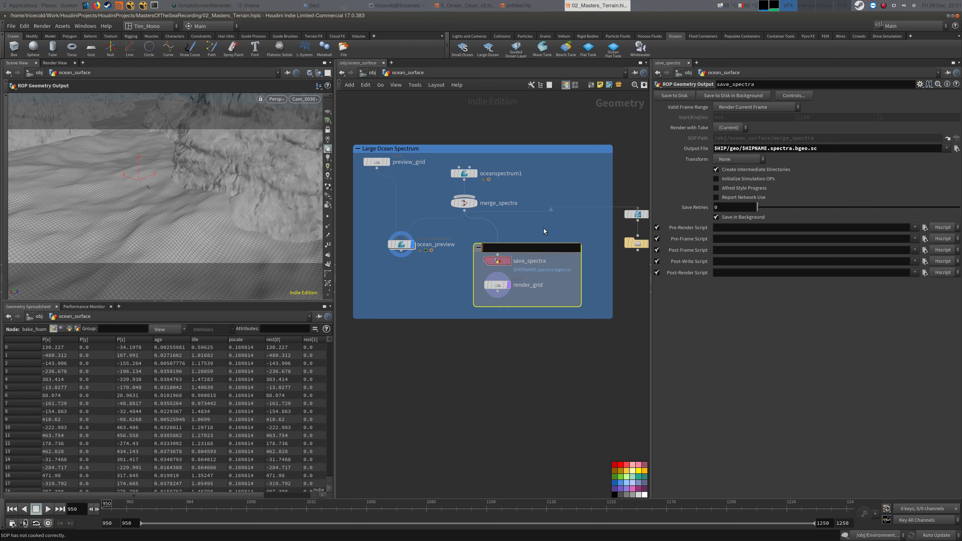
{"action": "type", "text": "Render"}
{"action": "key", "text": "Return"}
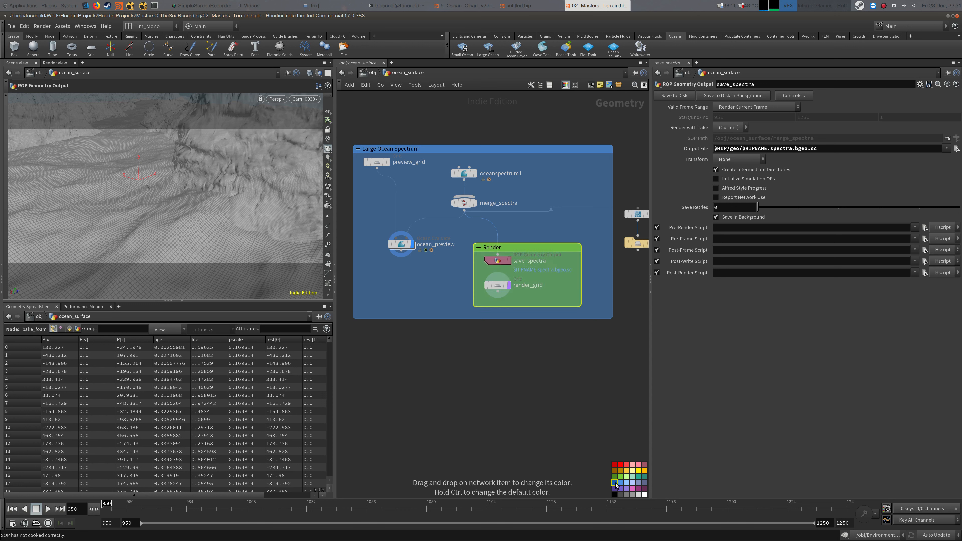
{"action": "left_click", "coordinate": [575, 419]}
{"action": "middle_click_drag", "start_coordinate": [441, 336], "coordinate": [455, 337]}
{"action": "scroll", "coordinate": [454, 337], "scroll_direction": "down", "scroll_amount": 5}
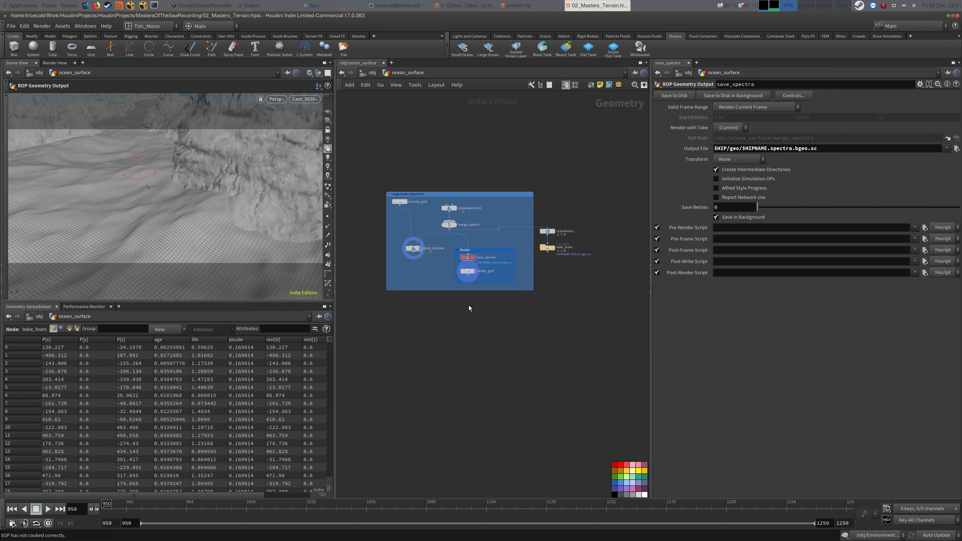
Step: Move the ocean foam and bake_foam nodes farther away from the "Large Ocean Spectrum" network box
{"action": "left_click_drag", "start_coordinate": [575, 220], "coordinate": [598, 256]}
{"action": "middle_click_drag", "start_coordinate": [468, 330], "coordinate": [457, 297]}
{"action": "scroll", "coordinate": [496, 331], "scroll_direction": "up", "scroll_amount": 1}
Step: Review the parameters of save_spectra and oceanspectrum1 and the texture export settings of ocean_preview
{"action": "left_click", "coordinate": [480, 261]}
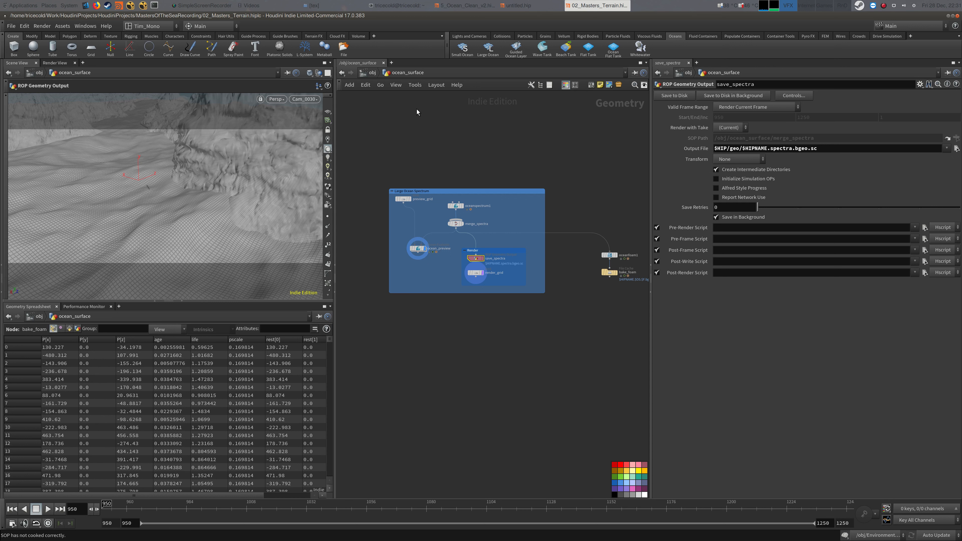
{"action": "left_click", "coordinate": [455, 205]}
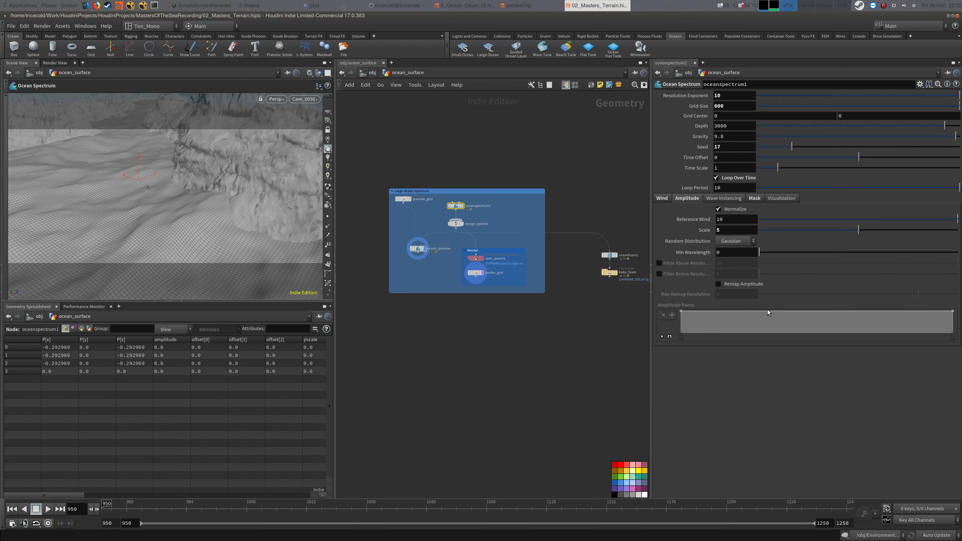
{"action": "left_click", "coordinate": [418, 249]}
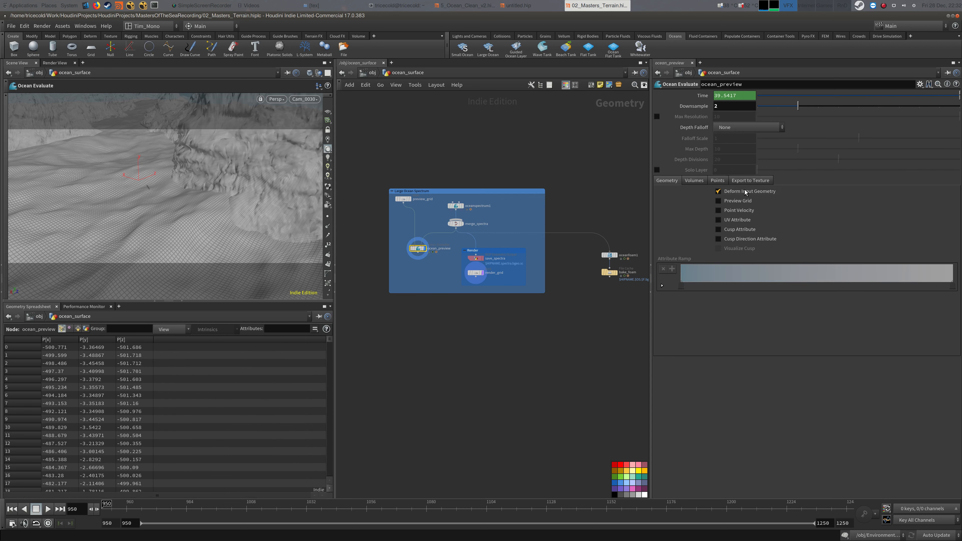
{"action": "left_click", "coordinate": [749, 181]}
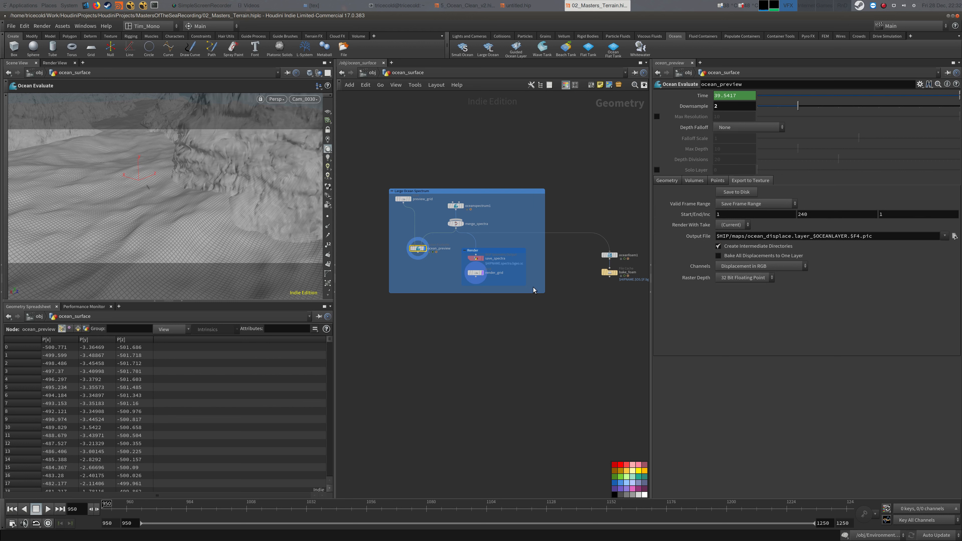
{"action": "scroll", "coordinate": [483, 263], "scroll_direction": "up", "scroll_amount": 1}
{"action": "left_click", "coordinate": [483, 262]}
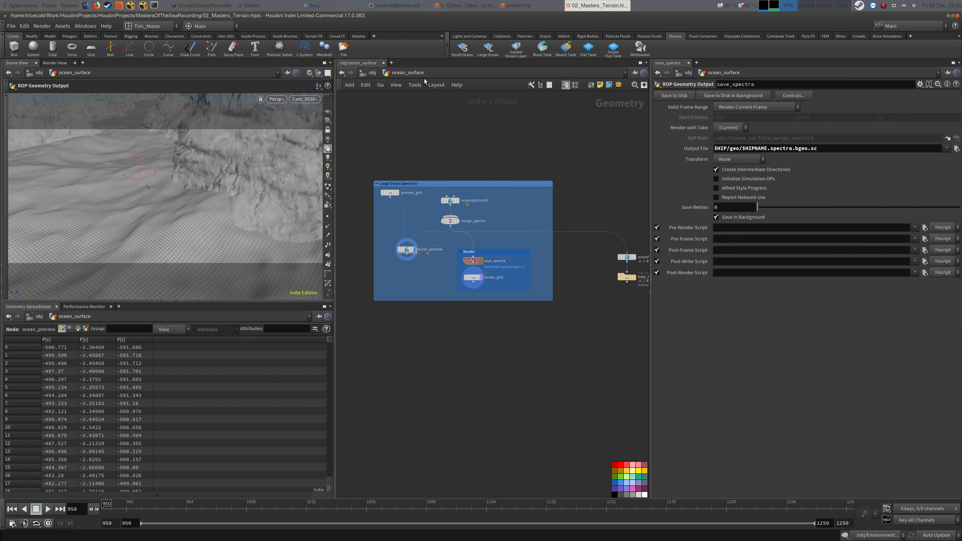
Step: Open the mat network, lay out its material nodes and place oceanvolume beside oceansurface
{"action": "left_click", "coordinate": [369, 75]}
{"action": "left_click", "coordinate": [464, 73]}
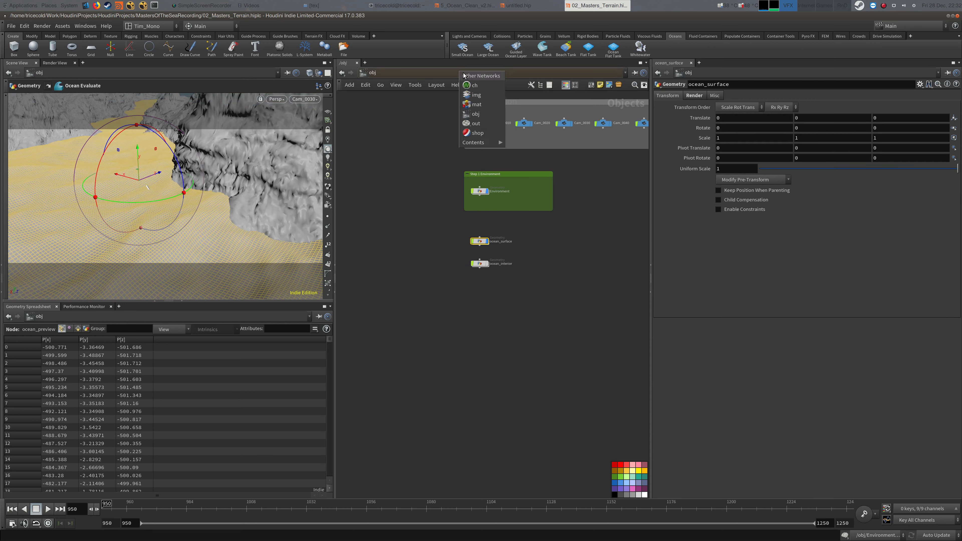
{"action": "left_click", "coordinate": [489, 103]}
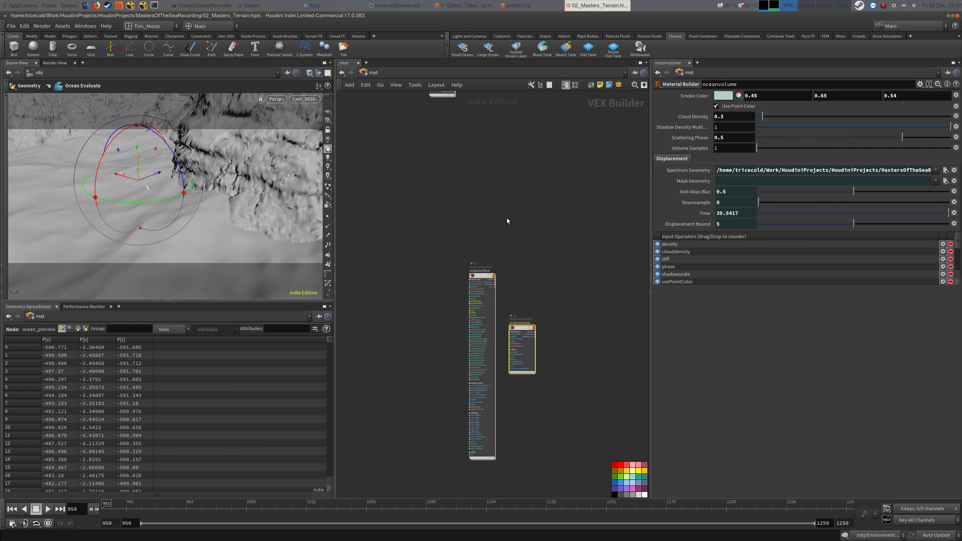
{"action": "key", "text": "l"}
{"action": "left_click_drag", "start_coordinate": [504, 360], "coordinate": [409, 171]}
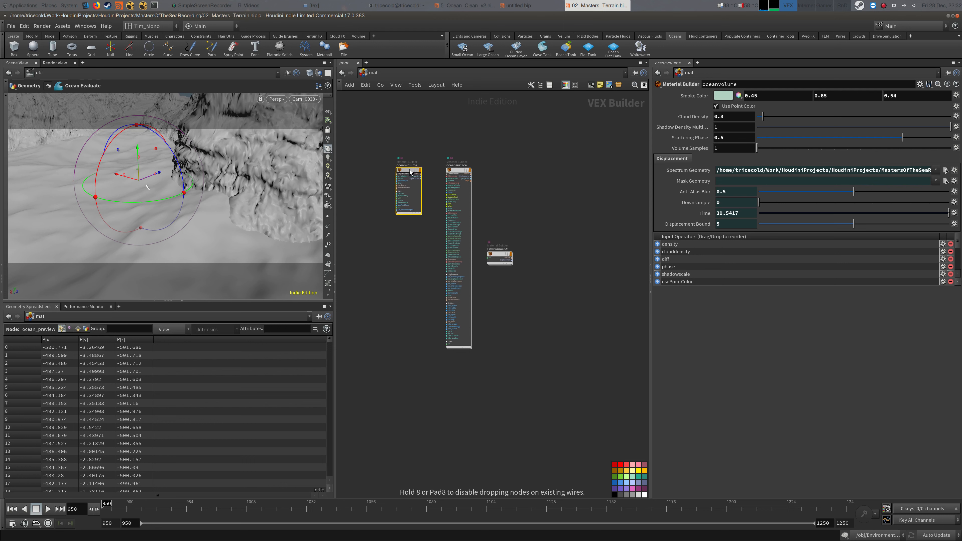
Step: Examine the Spectrum Geometry expression in the displacement settings of the oceansurface material
{"action": "left_click", "coordinate": [457, 170]}
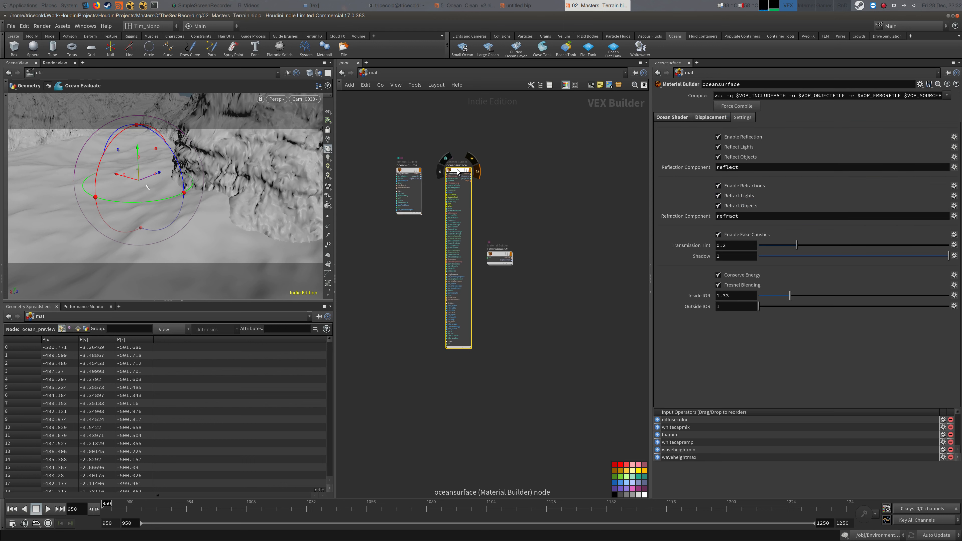
{"action": "left_click", "coordinate": [688, 119]}
{"action": "left_click", "coordinate": [707, 118]}
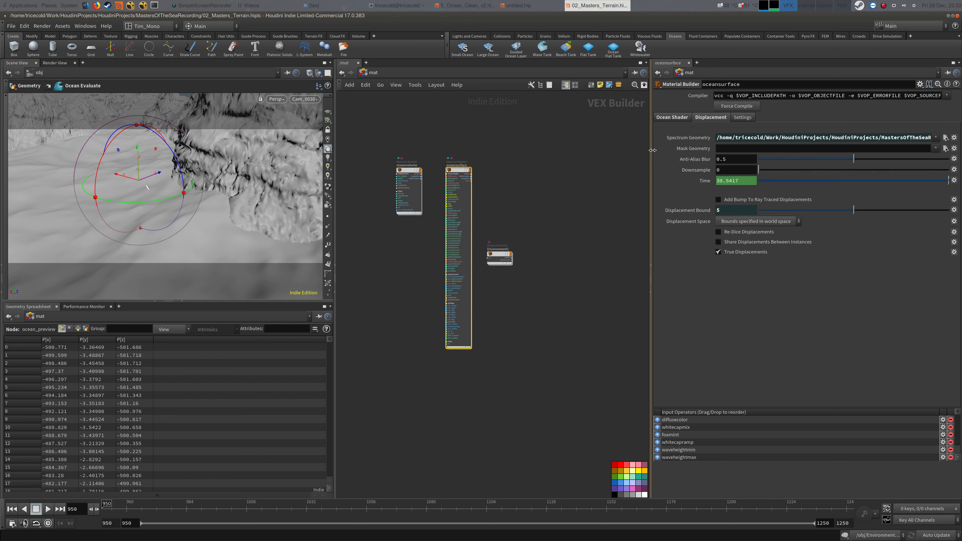
{"action": "left_click_drag", "start_coordinate": [651, 144], "coordinate": [523, 144]}
{"action": "left_click", "coordinate": [568, 139]}
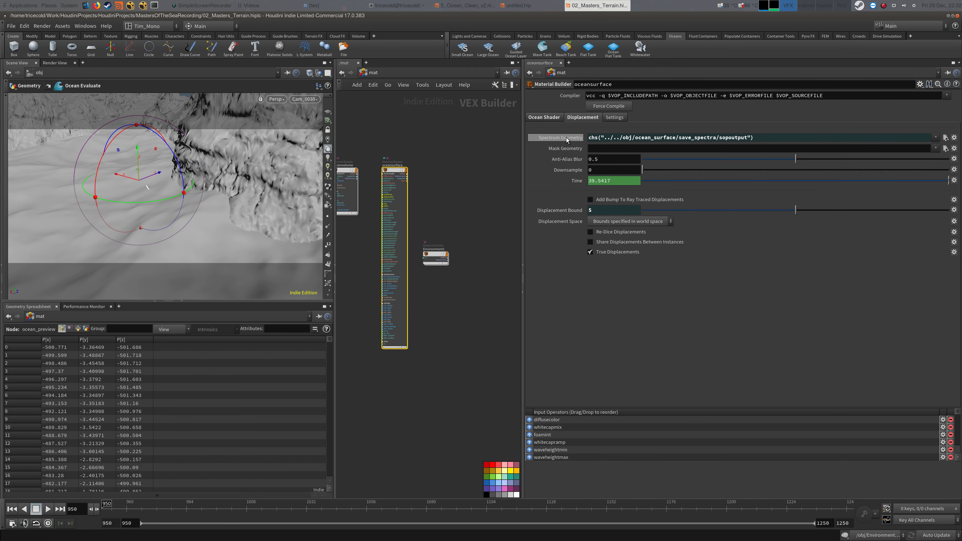
{"action": "left_click", "coordinate": [566, 138]}
{"action": "left_click", "coordinate": [561, 137]}
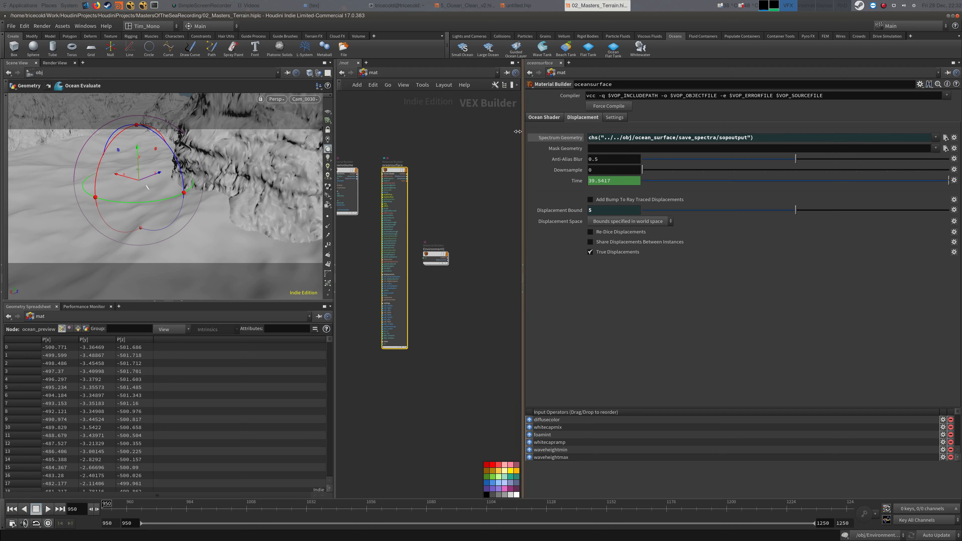
Step: Return to the ocean_surface network with a narrower parameter pane and set the update mode to Manual
{"action": "left_click", "coordinate": [388, 72]}
{"action": "left_click", "coordinate": [404, 117]}
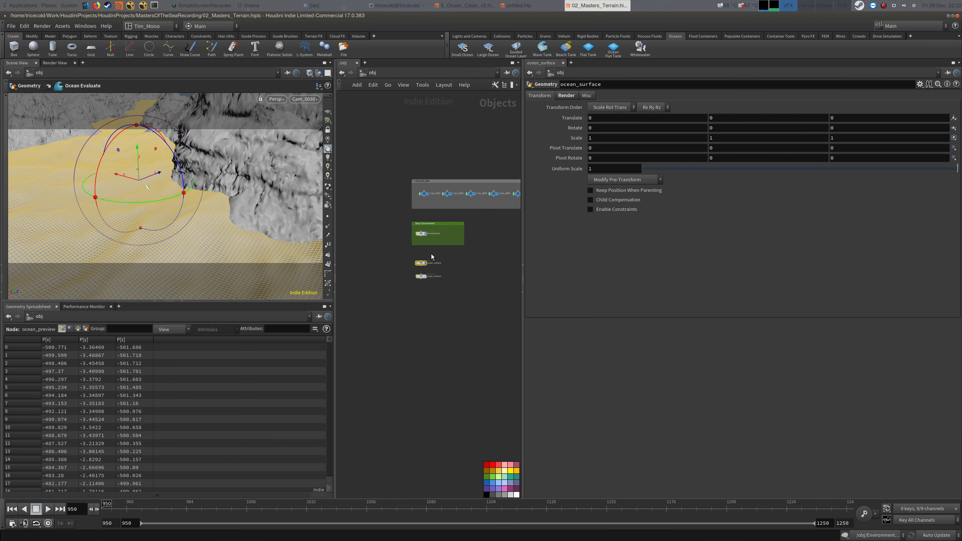
{"action": "scroll", "coordinate": [432, 256], "scroll_direction": "up", "scroll_amount": 5}
{"action": "left_click_drag", "start_coordinate": [523, 243], "coordinate": [628, 234]}
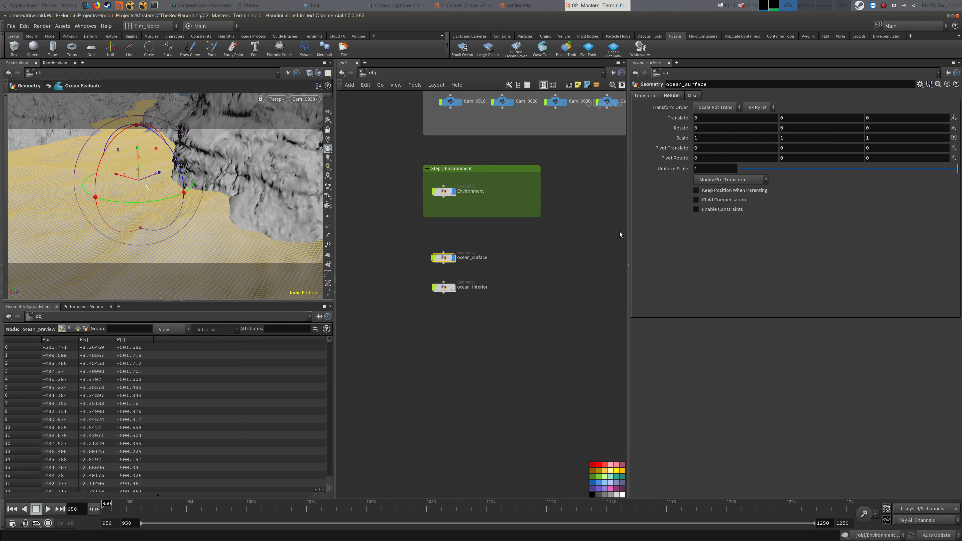
{"action": "double_click", "coordinate": [443, 260]}
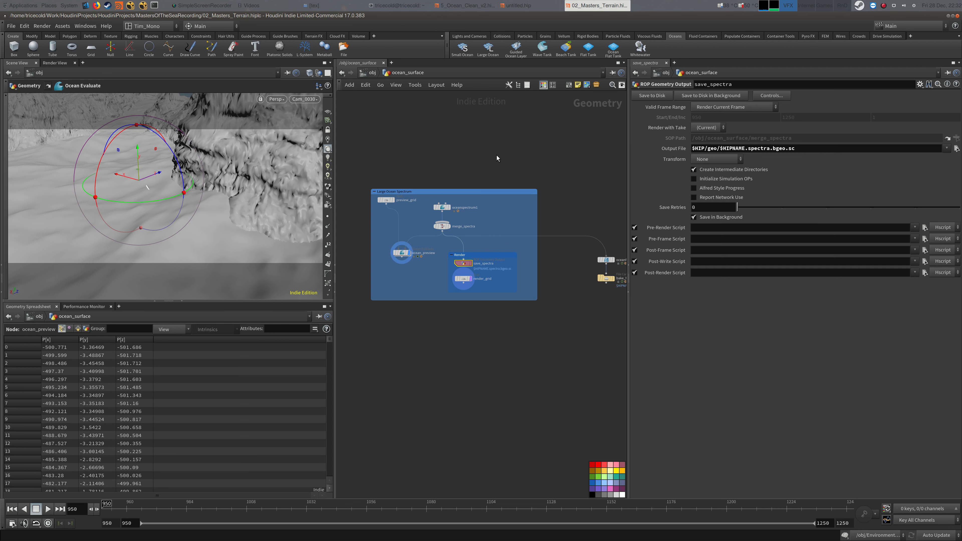
{"action": "scroll", "coordinate": [497, 158], "scroll_direction": "down", "scroll_amount": 2}
{"action": "left_click", "coordinate": [943, 533]}
{"action": "left_click", "coordinate": [935, 526]}
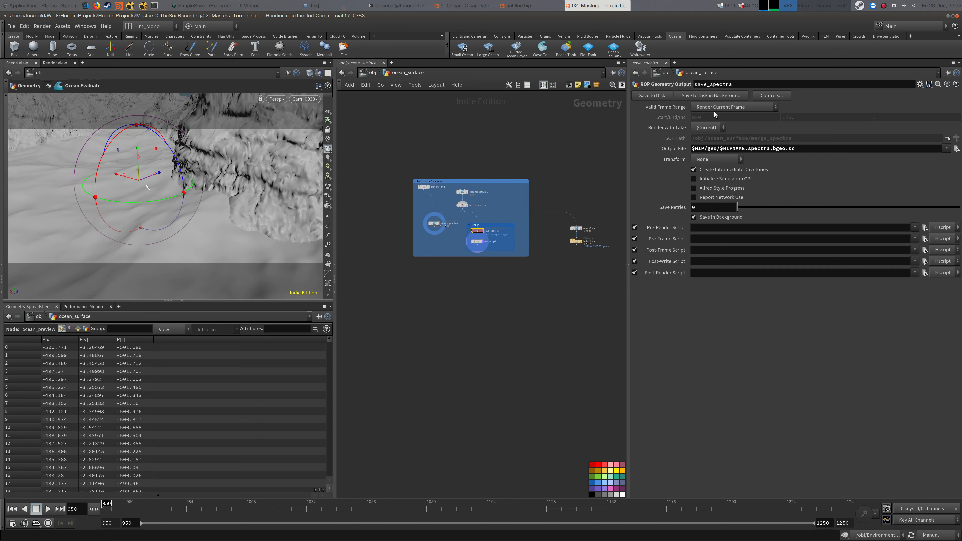
Step: Copy the Geometry File path of the rocksBaked file cache inside the Environment object
{"action": "left_click", "coordinate": [368, 74]}
{"action": "middle_click_drag", "start_coordinate": [410, 198], "coordinate": [405, 231]}
{"action": "double_click", "coordinate": [434, 227]}
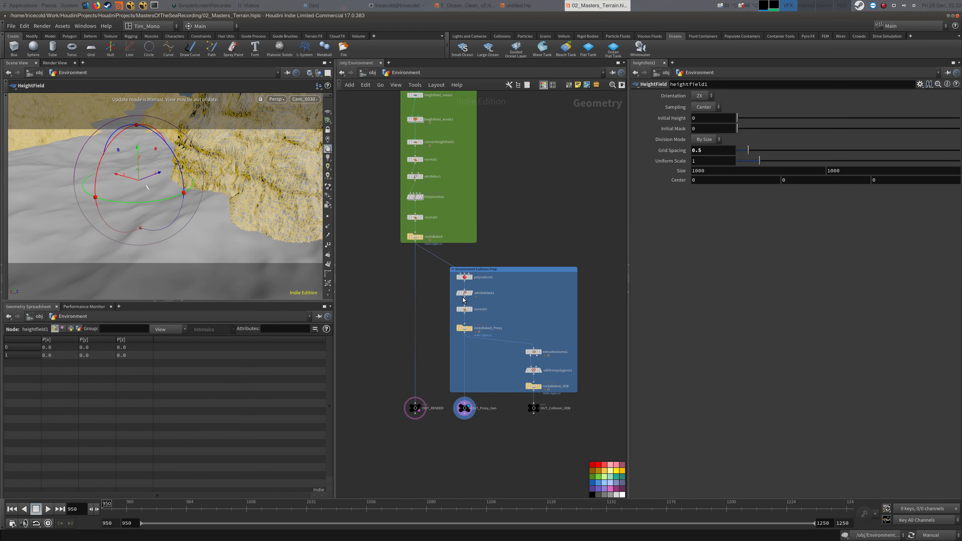
{"action": "middle_click_drag", "start_coordinate": [429, 251], "coordinate": [426, 208]}
{"action": "left_click", "coordinate": [415, 194]}
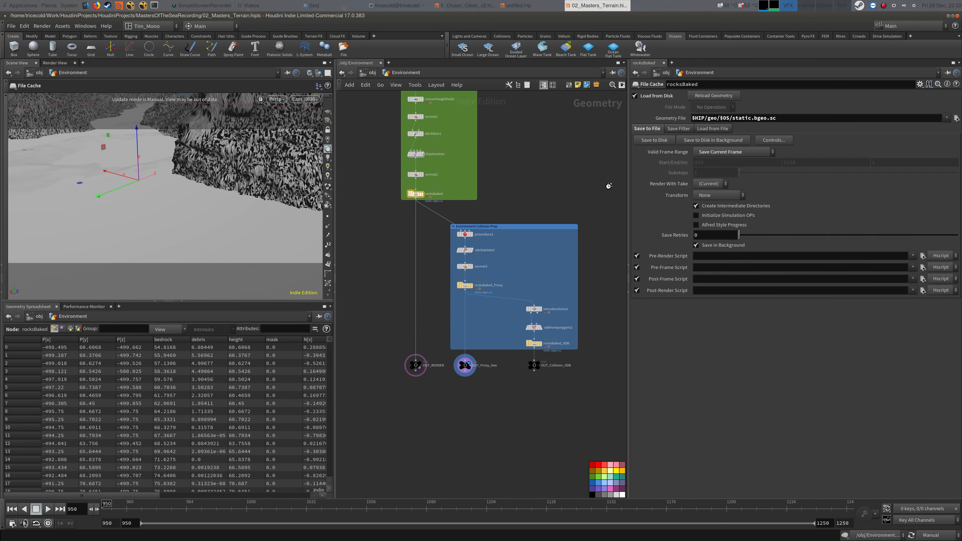
{"action": "left_click", "coordinate": [747, 120]}
{"action": "key", "text": "ctrl+c"}
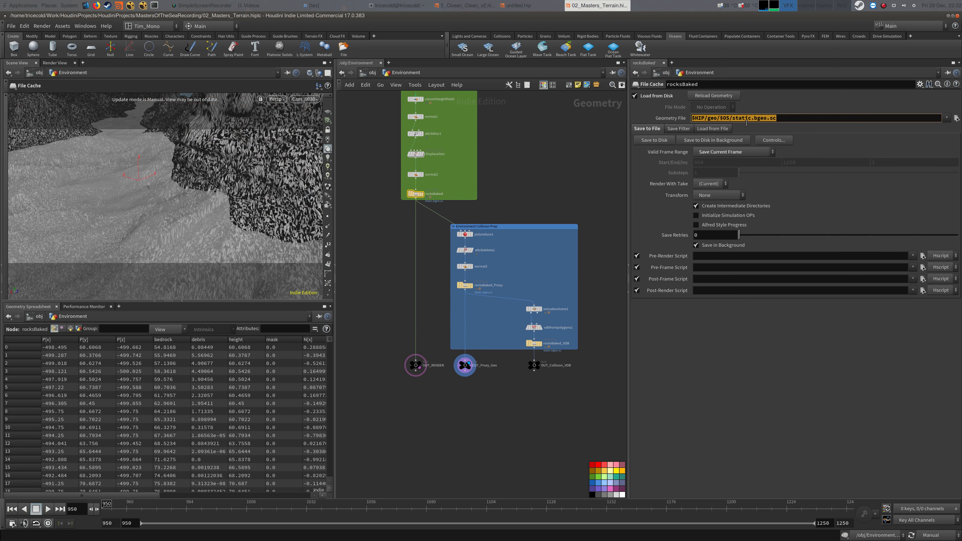
Step: Paste the copied path into save_spectra's output file in ocean_surface and edit it to $HIP/geo/$OS/spectra.bgeo.sc
{"action": "left_click", "coordinate": [372, 72]}
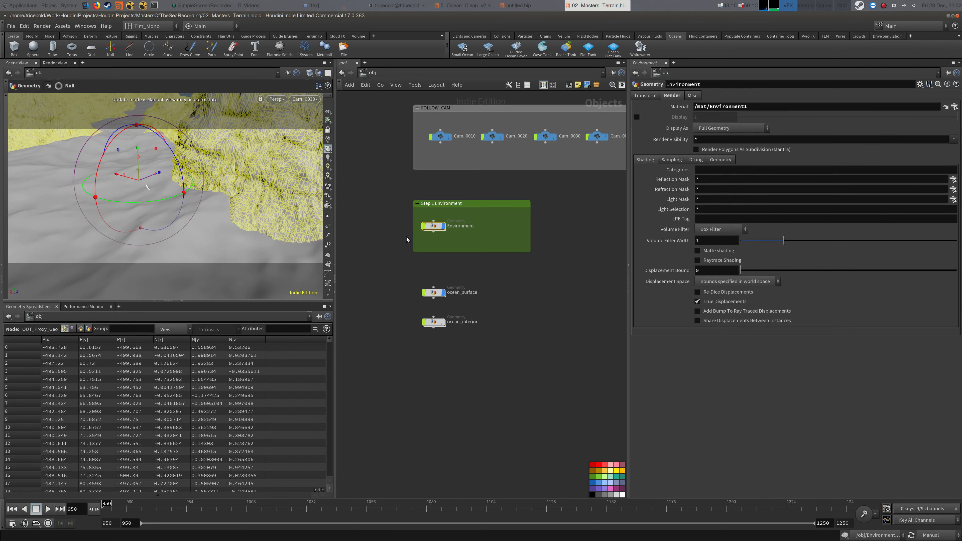
{"action": "double_click", "coordinate": [436, 293]}
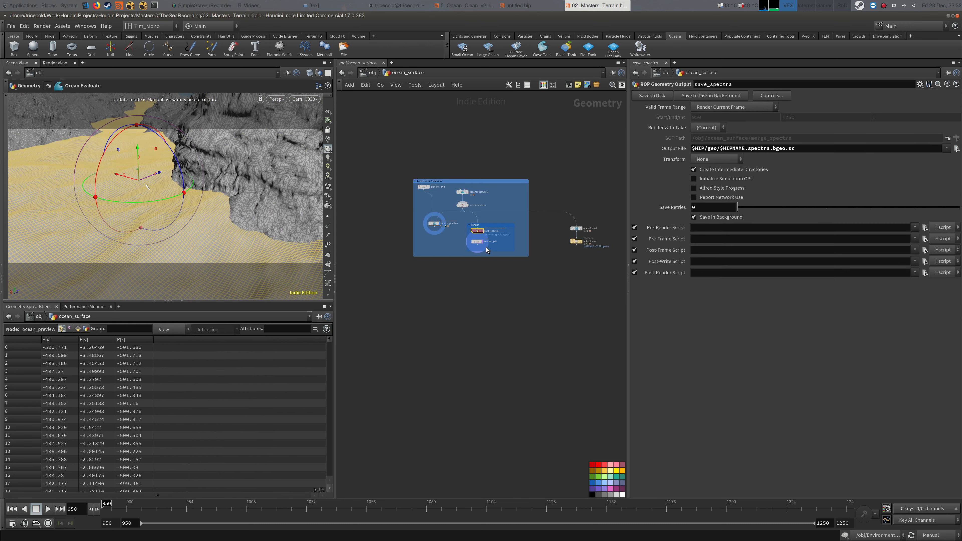
{"action": "triple_click", "coordinate": [789, 150]}
{"action": "key", "text": "ctrl+v"}
{"action": "left_click", "coordinate": [584, 137]}
{"action": "left_click", "coordinate": [732, 151]}
{"action": "left_click_drag", "start_coordinate": [732, 151], "coordinate": [751, 148]}
{"action": "left_click", "coordinate": [745, 151]}
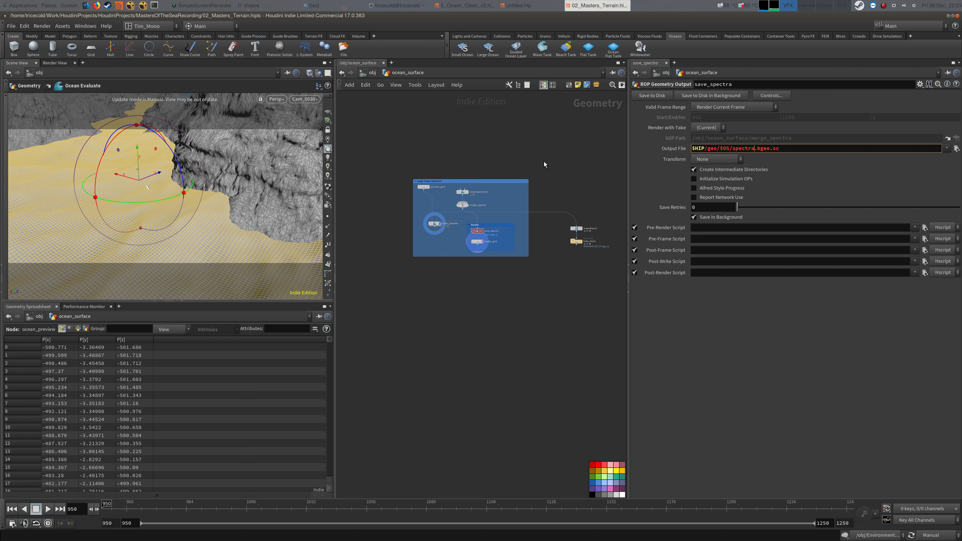
{"action": "key", "text": "Return"}
Step: Set the Resolution Exponent of oceanspectrum1 to 12
{"action": "middle_click_drag", "start_coordinate": [569, 139], "coordinate": [574, 139]}
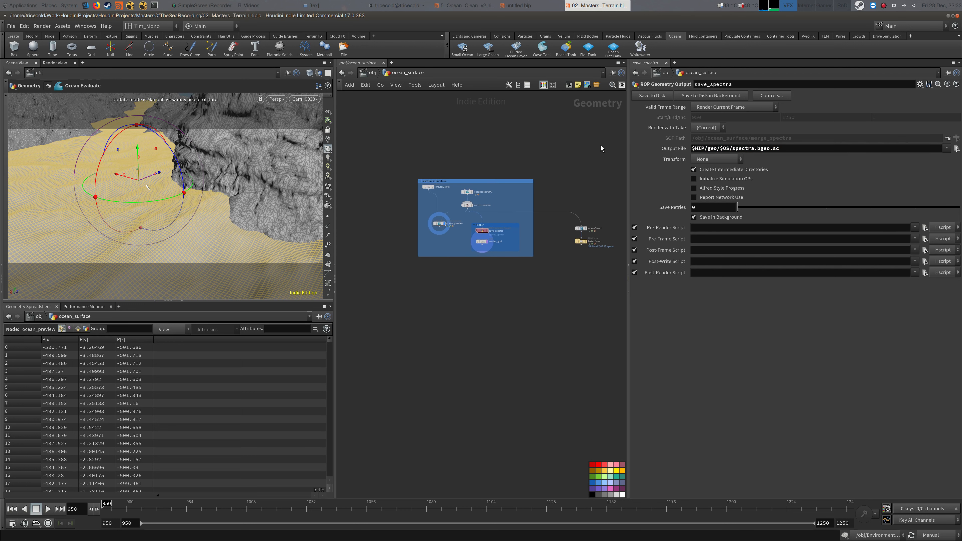
{"action": "left_click", "coordinate": [469, 192]}
{"action": "left_click_drag", "start_coordinate": [704, 96], "coordinate": [638, 109]}
{"action": "type", "text": "12"}
{"action": "key", "text": "Return"}
Step: Browse the output folder of save_spectra to check the size of spectra.bgeo.sc, then close the file chooser
{"action": "middle_click_drag", "start_coordinate": [553, 178], "coordinate": [553, 175]}
{"action": "left_click", "coordinate": [541, 191]}
{"action": "left_click", "coordinate": [482, 229]}
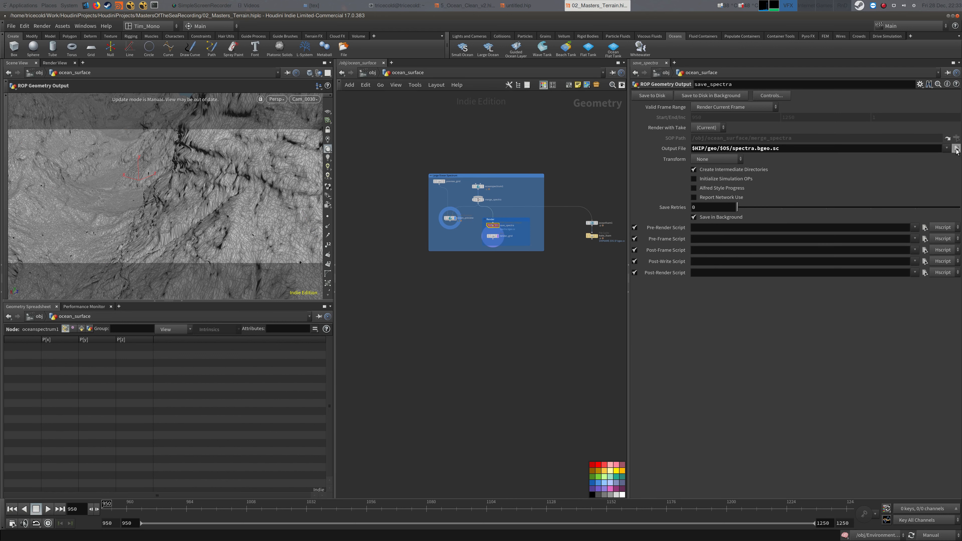
{"action": "left_click", "coordinate": [956, 148]}
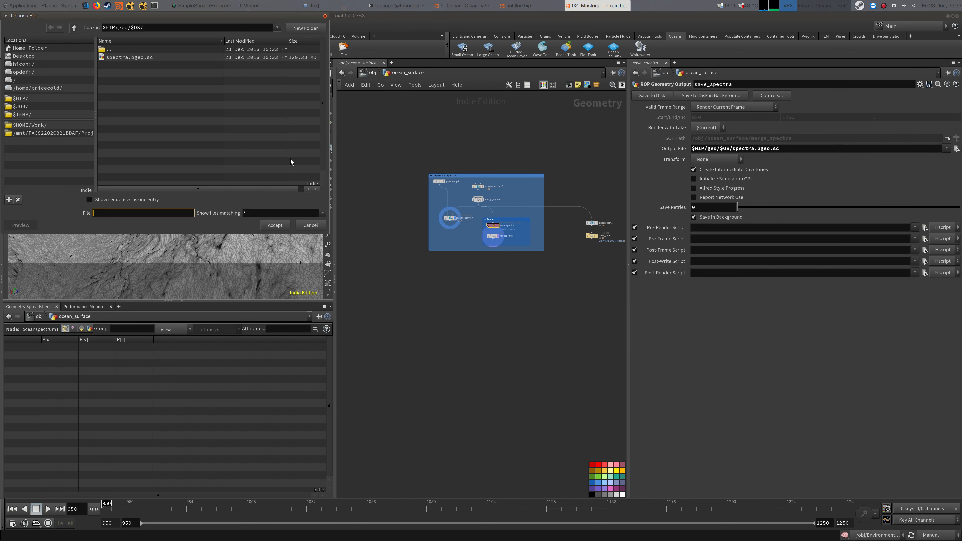
{"action": "key", "text": "Escape"}
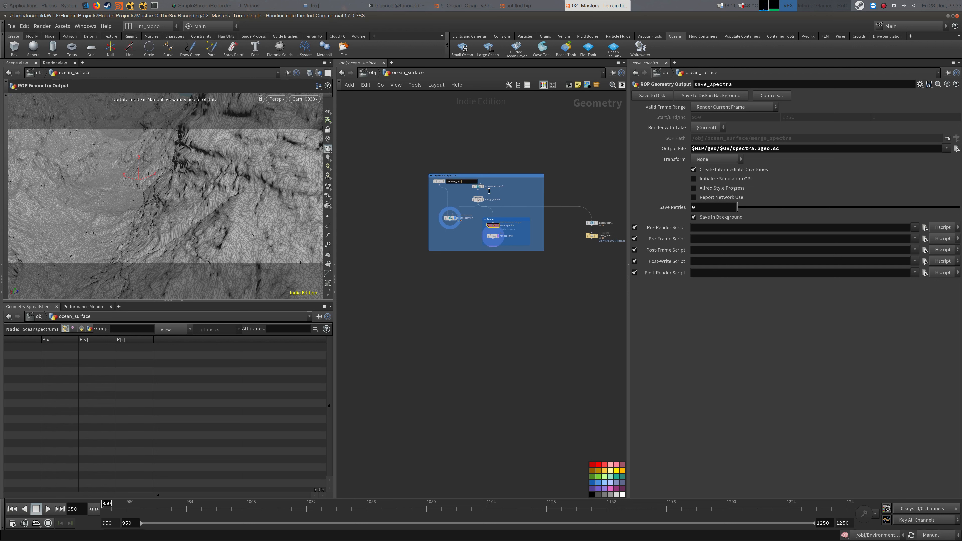
Step: Set the Resolution Exponent of oceanspectrum1 to 10
{"action": "left_click", "coordinate": [478, 187]}
{"action": "type", "text": "10"}
{"action": "key", "text": "Return"}
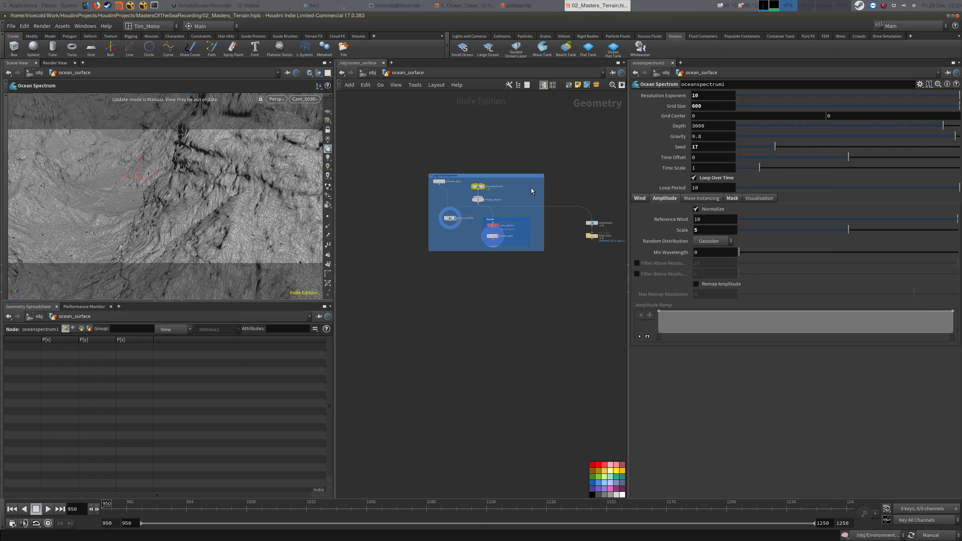
Step: Return to the object level and set the scene's update mode to Auto Update
{"action": "left_click", "coordinate": [372, 73]}
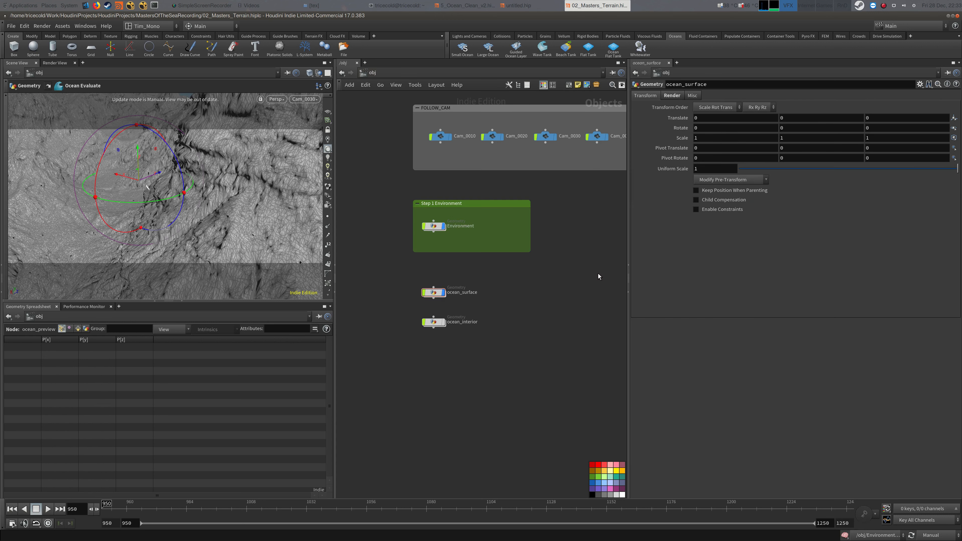
{"action": "left_click", "coordinate": [911, 532]}
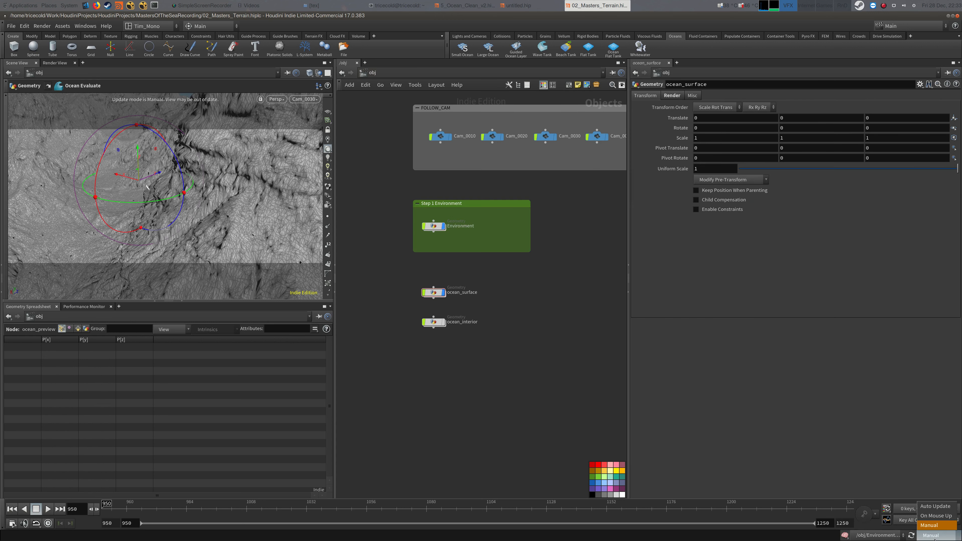
{"action": "left_click", "coordinate": [935, 506]}
Step: Jump to the oceansurface material assigned to ocean_surface and view its Spectrum Geometry displacement parameter
{"action": "left_click", "coordinate": [441, 293]}
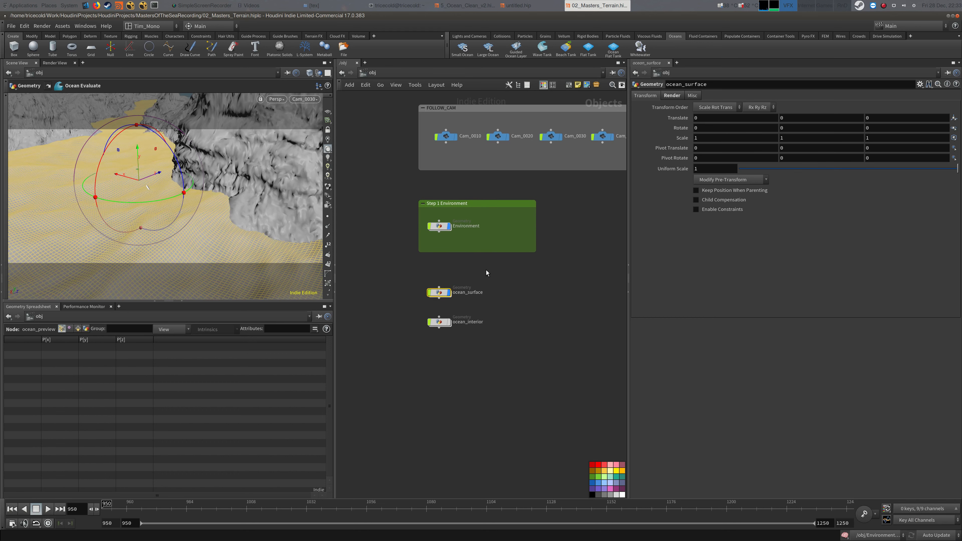
{"action": "left_click", "coordinate": [672, 95]}
{"action": "left_click", "coordinate": [947, 110]}
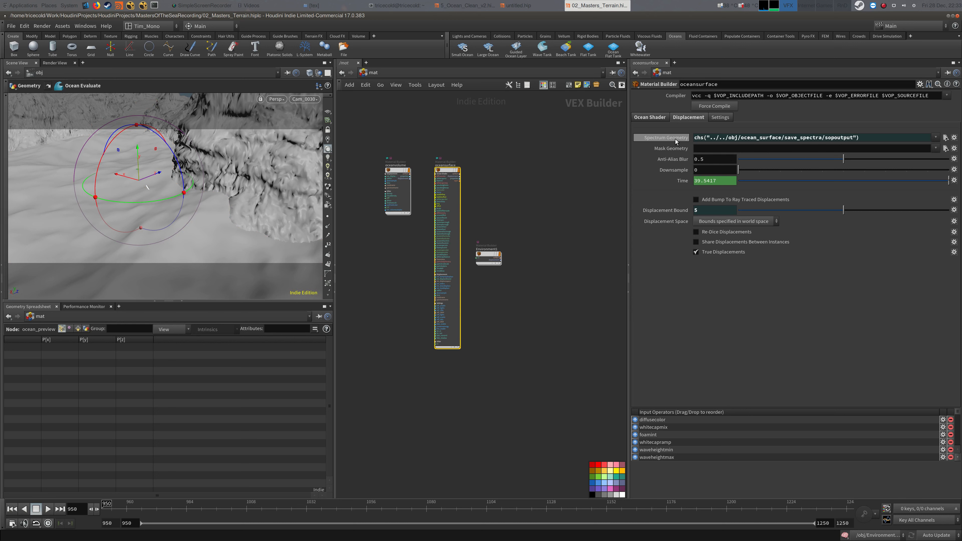
Step: Enter the oceansurface material network and inspect the parameters of its ocean_samplelayers1 node
{"action": "double_click", "coordinate": [450, 174]}
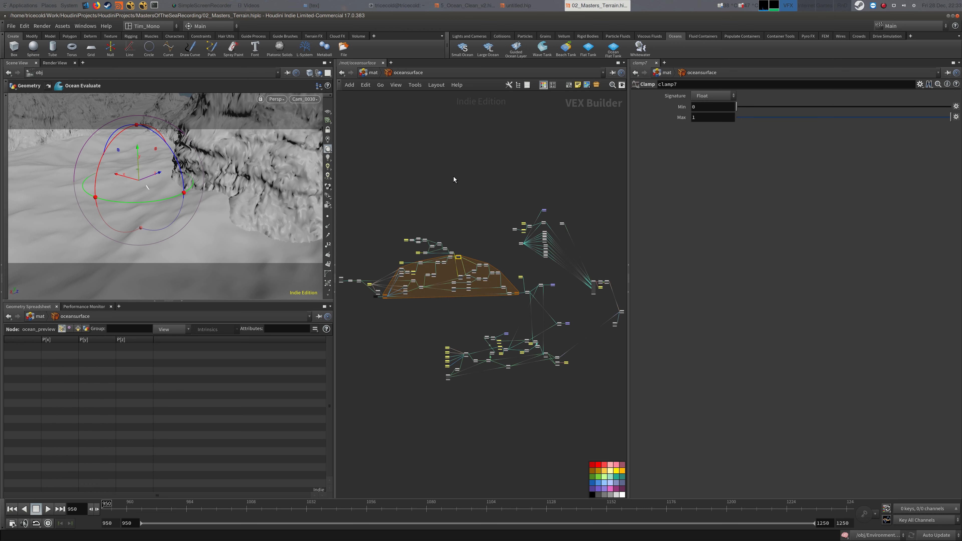
{"action": "scroll", "coordinate": [475, 253], "scroll_direction": "up", "scroll_amount": 10}
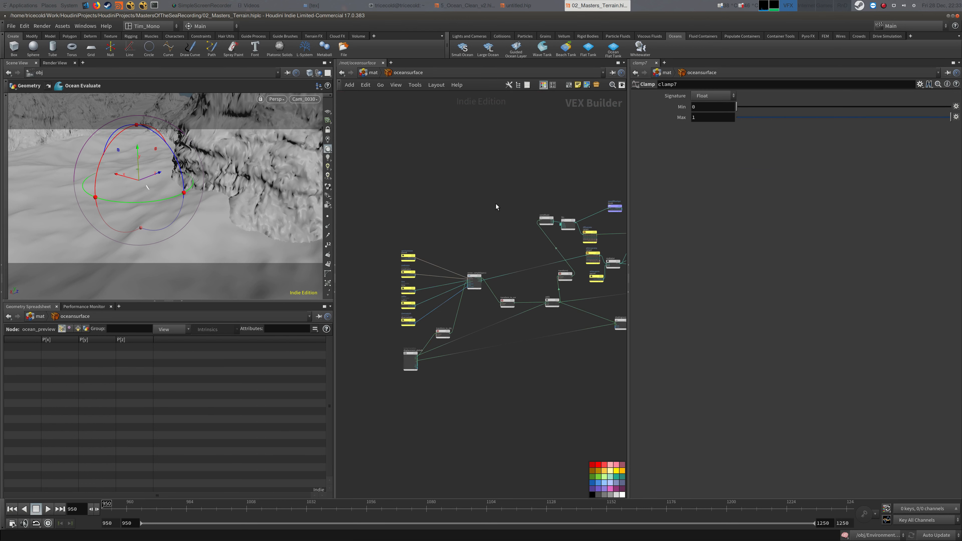
{"action": "scroll", "coordinate": [510, 159], "scroll_direction": "up", "scroll_amount": 4}
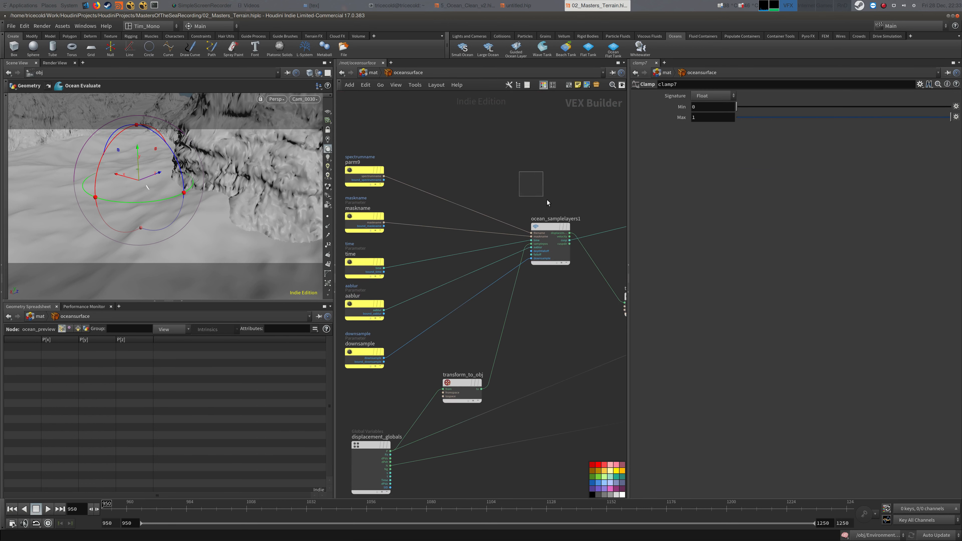
{"action": "left_click", "coordinate": [557, 243]}
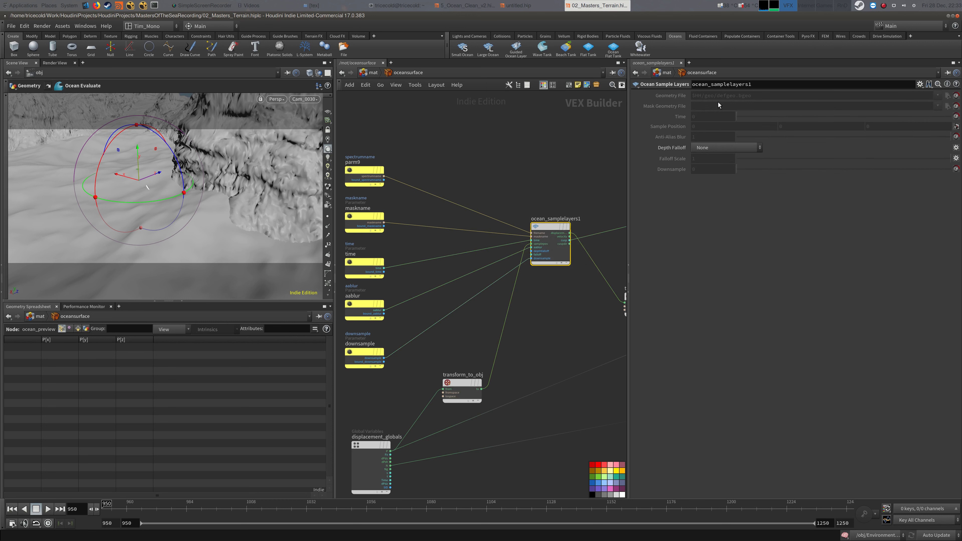
Step: Reposition the transform_to_obj node beneath ocean_samplelayers1 so its connections are easier to read
{"action": "middle_click_drag", "start_coordinate": [555, 176], "coordinate": [549, 154]}
{"action": "scroll", "coordinate": [549, 155], "scroll_direction": "down", "scroll_amount": 3}
{"action": "left_click_drag", "start_coordinate": [478, 319], "coordinate": [493, 282]}
{"action": "middle_click_drag", "start_coordinate": [525, 268], "coordinate": [489, 275]}
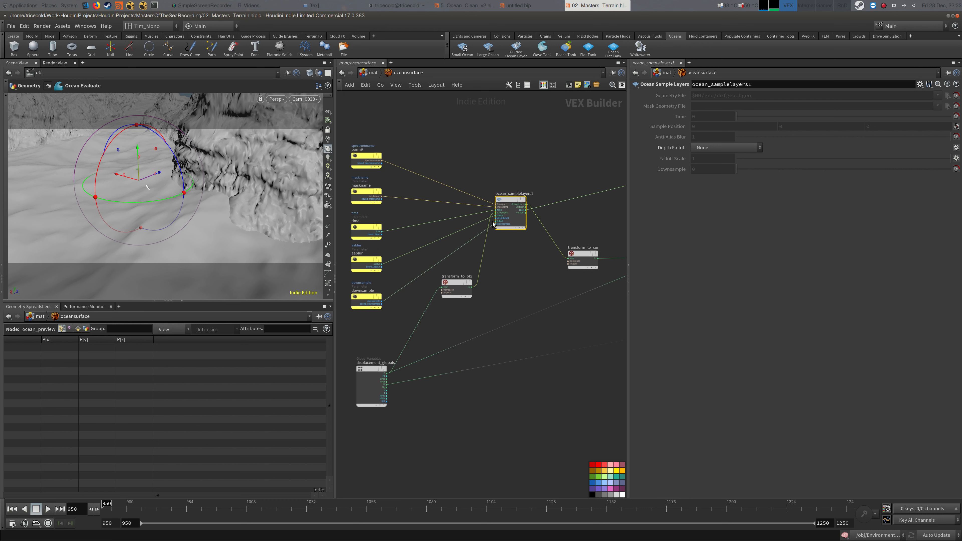
{"action": "middle_click_drag", "start_coordinate": [519, 160], "coordinate": [436, 137]}
{"action": "middle_click_drag", "start_coordinate": [521, 199], "coordinate": [567, 195]}
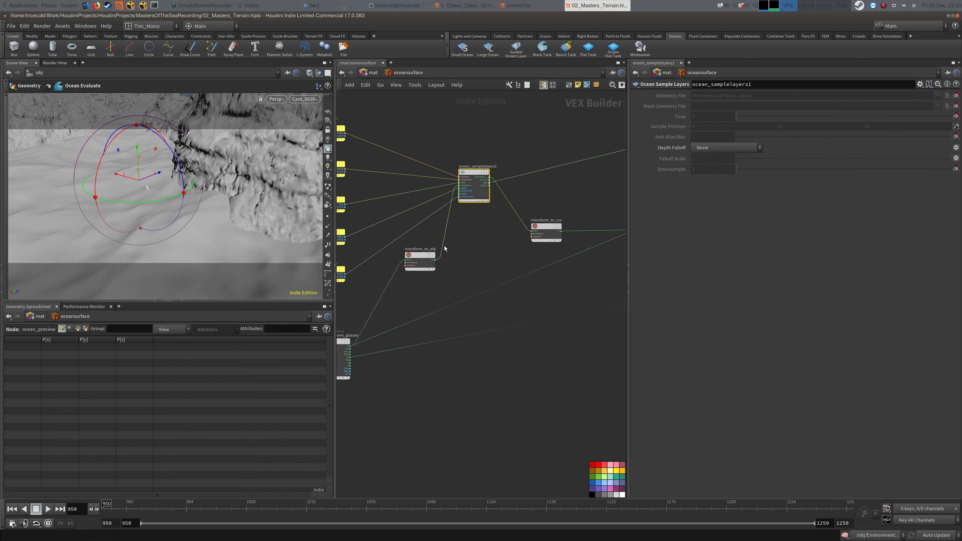
{"action": "left_click_drag", "start_coordinate": [421, 258], "coordinate": [427, 262]}
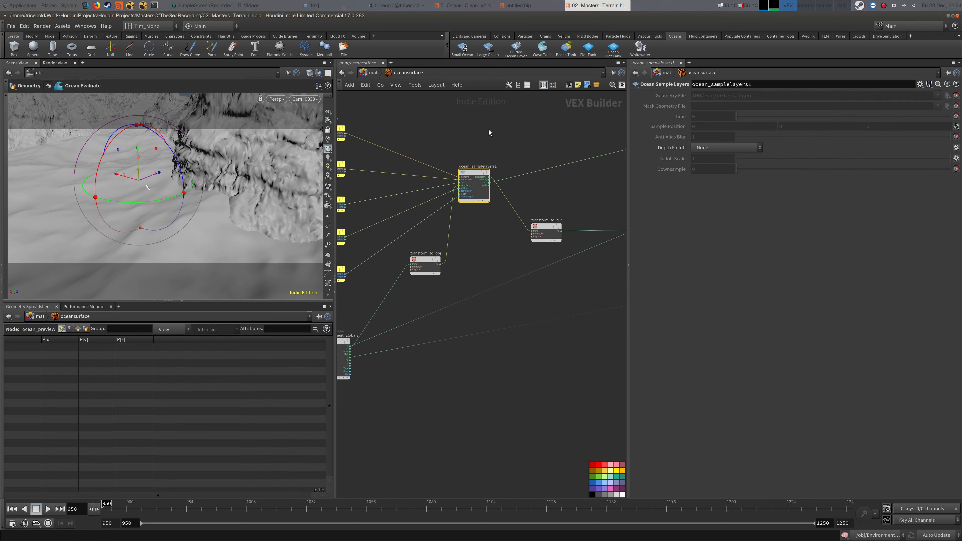
Step: Spread out the add1 and transform1 nodes downstream of transform_to_cur to untangle their wires
{"action": "middle_click_drag", "start_coordinate": [588, 185], "coordinate": [412, 222]}
{"action": "scroll", "coordinate": [468, 192], "scroll_direction": "down", "scroll_amount": 3}
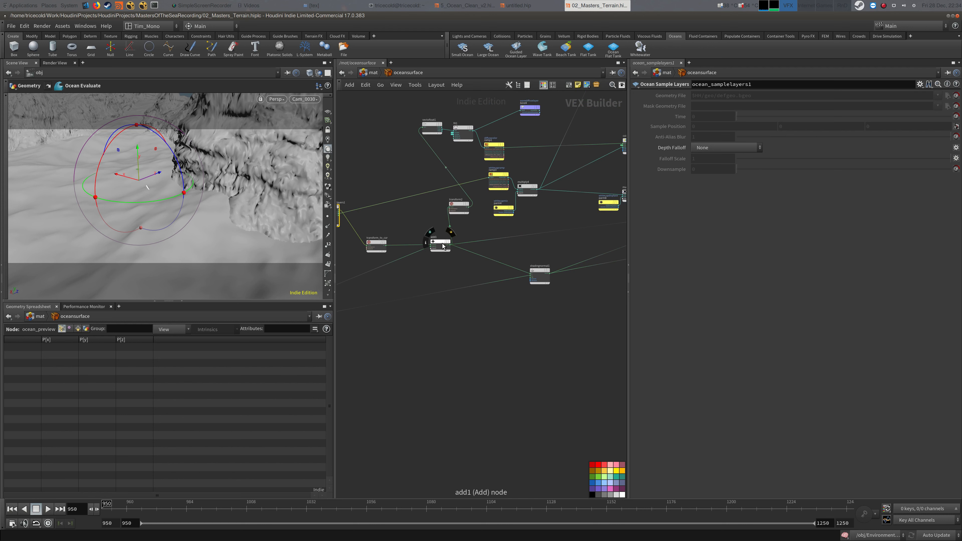
{"action": "left_click_drag", "start_coordinate": [440, 243], "coordinate": [420, 244]}
{"action": "middle_click_drag", "start_coordinate": [427, 201], "coordinate": [423, 219]}
{"action": "left_click_drag", "start_coordinate": [454, 225], "coordinate": [396, 185]}
{"action": "left_click_drag", "start_coordinate": [427, 146], "coordinate": [428, 149]}
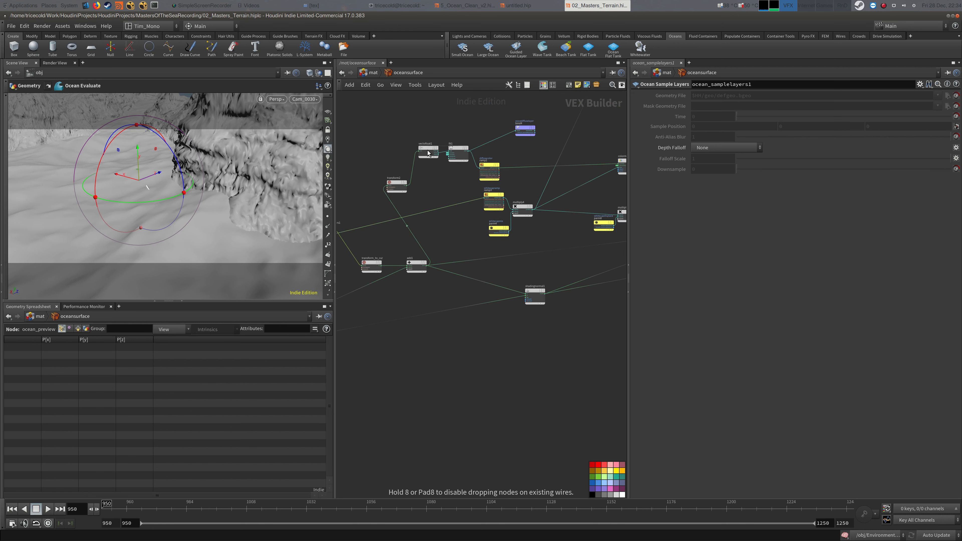
Step: Examine how the ocean_samplelayers1 outputs feed the rest of the oceansurface shader, and return to the mat network
{"action": "middle_click_drag", "start_coordinate": [355, 213], "coordinate": [489, 181]}
{"action": "scroll", "coordinate": [460, 164], "scroll_direction": "up", "scroll_amount": 2}
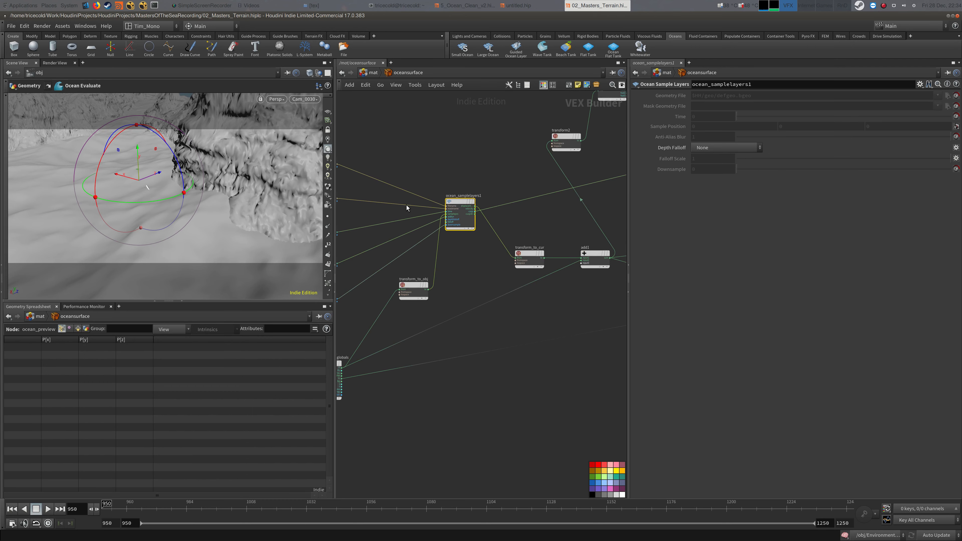
{"action": "scroll", "coordinate": [519, 181], "scroll_direction": "down", "scroll_amount": 3}
{"action": "middle_click_drag", "start_coordinate": [572, 166], "coordinate": [409, 198]}
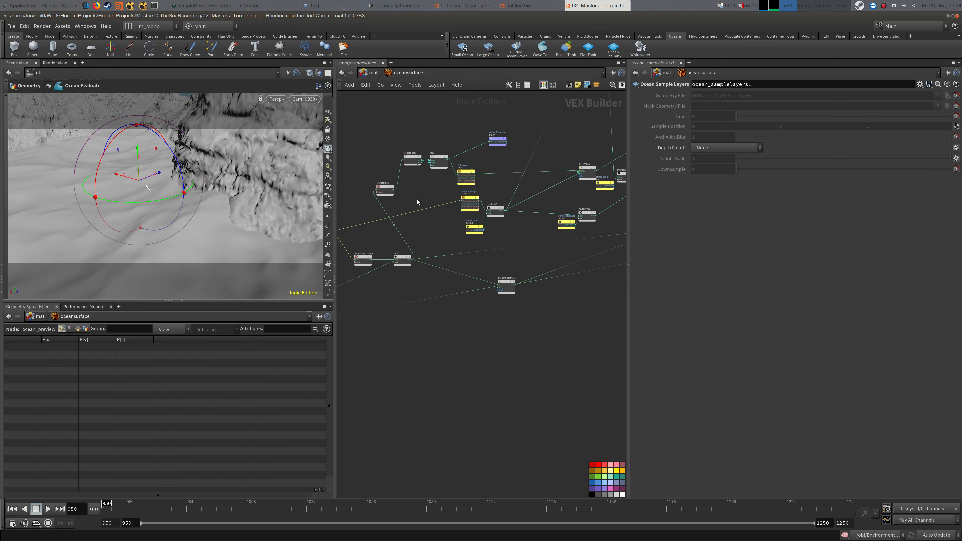
{"action": "middle_click_drag", "start_coordinate": [593, 237], "coordinate": [464, 224]}
{"action": "middle_click_drag", "start_coordinate": [534, 258], "coordinate": [555, 276]}
{"action": "middle_click_drag", "start_coordinate": [423, 107], "coordinate": [532, 168]}
{"action": "left_click", "coordinate": [371, 74]}
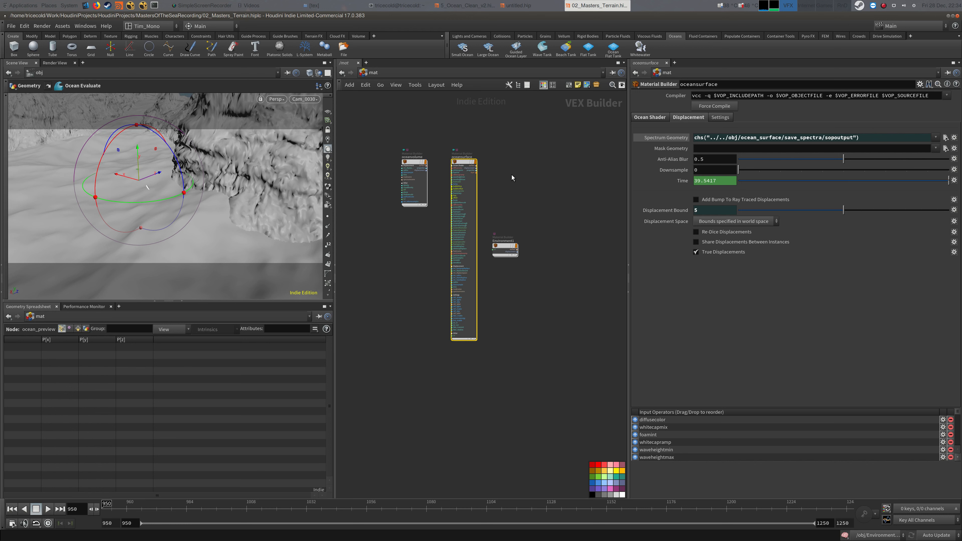
{"action": "middle_click_drag", "start_coordinate": [366, 174], "coordinate": [374, 176]}
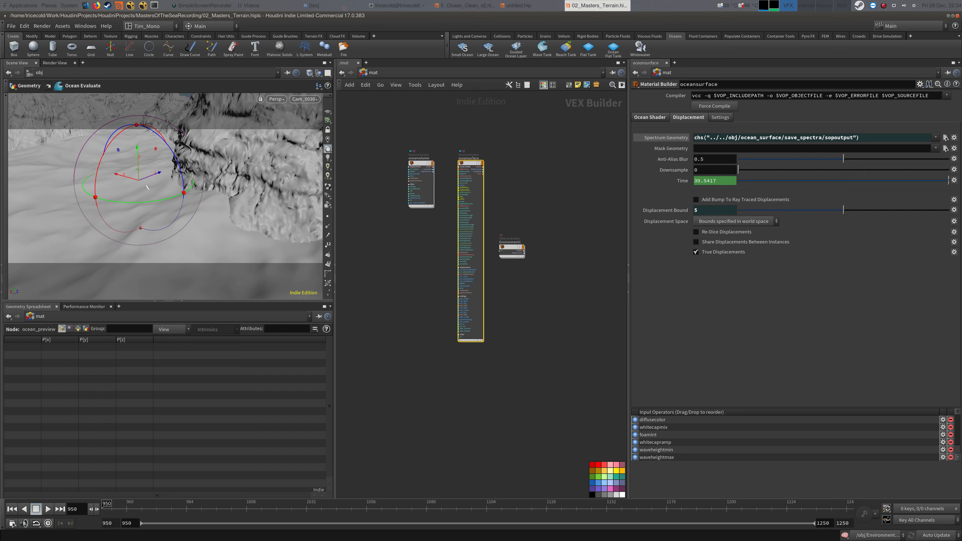
{"action": "key", "text": "alt+Tab"}
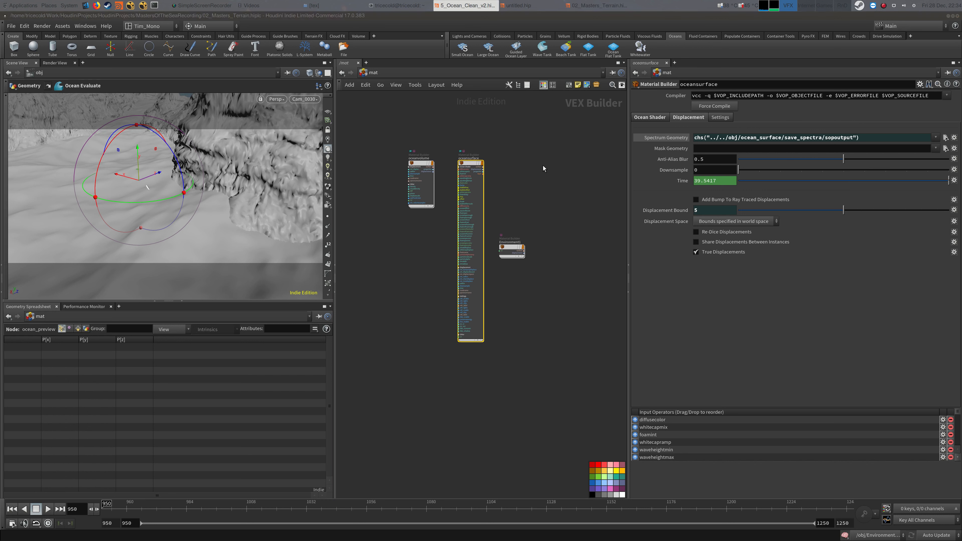
{"action": "left_click", "coordinate": [6, 153]}
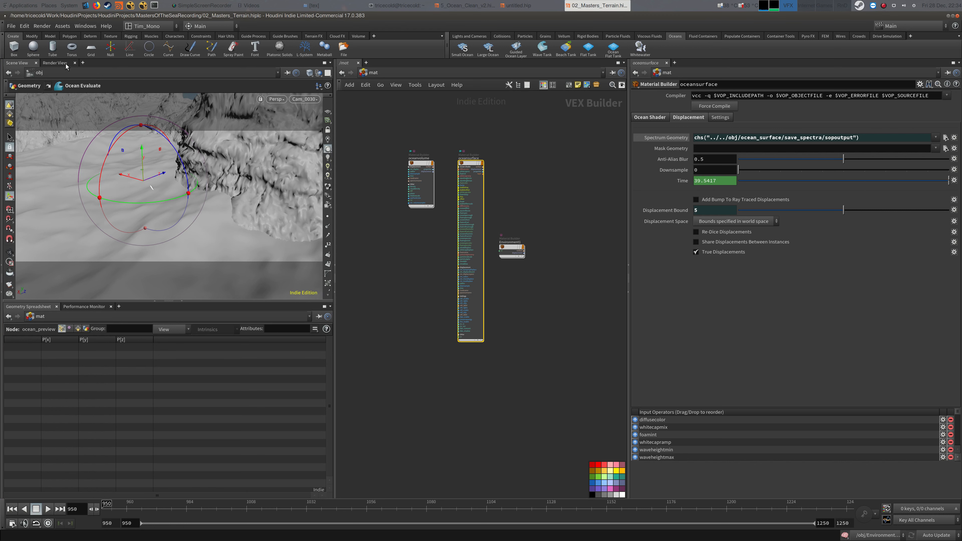
Step: Delete the fetch_export_spectra node from the out network
{"action": "left_click", "coordinate": [431, 72]}
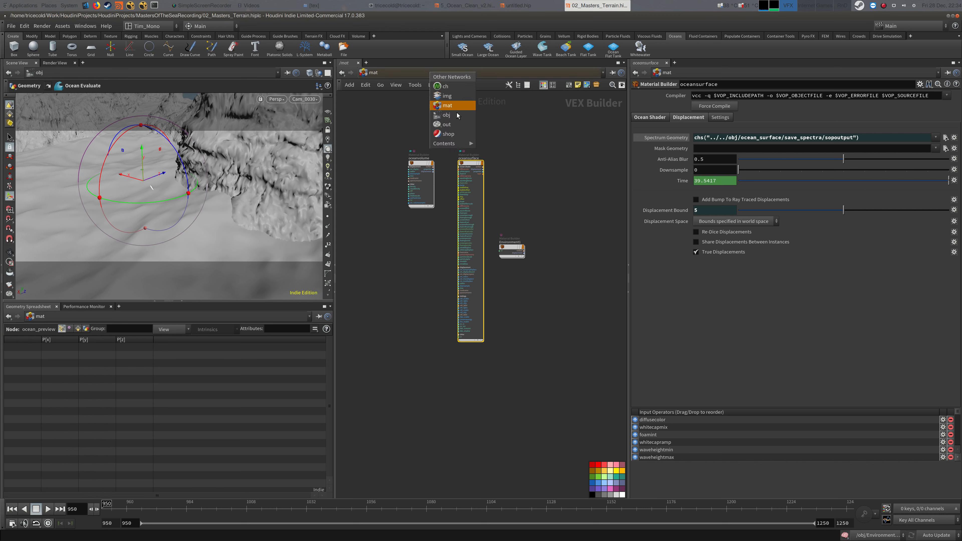
{"action": "left_click", "coordinate": [456, 110]}
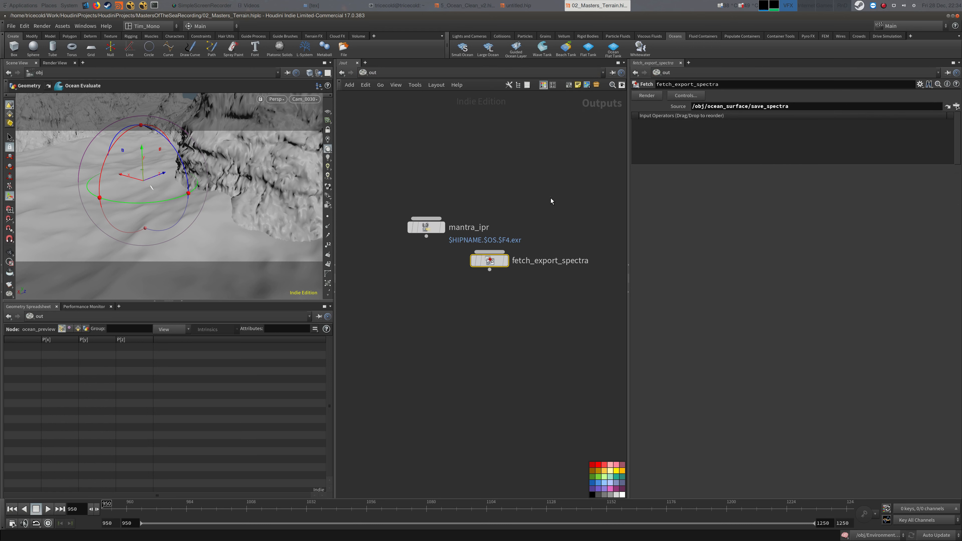
{"action": "key", "text": "Delete"}
Step: Keep mantra_ipr's parameters pinned and return the network view to the object level
{"action": "left_click_drag", "start_coordinate": [486, 198], "coordinate": [378, 271]}
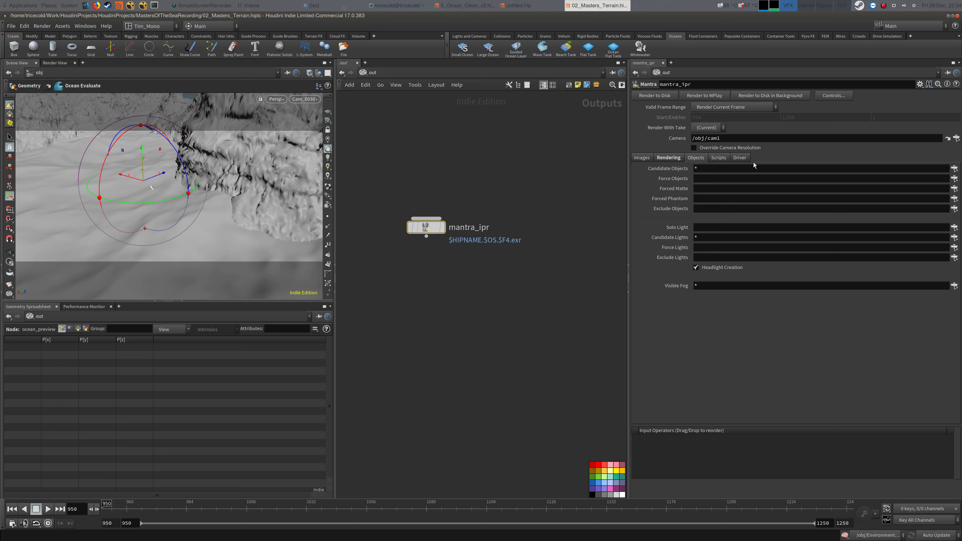
{"action": "left_click", "coordinate": [947, 73]}
{"action": "left_click", "coordinate": [372, 72]}
{"action": "left_click", "coordinate": [424, 103]}
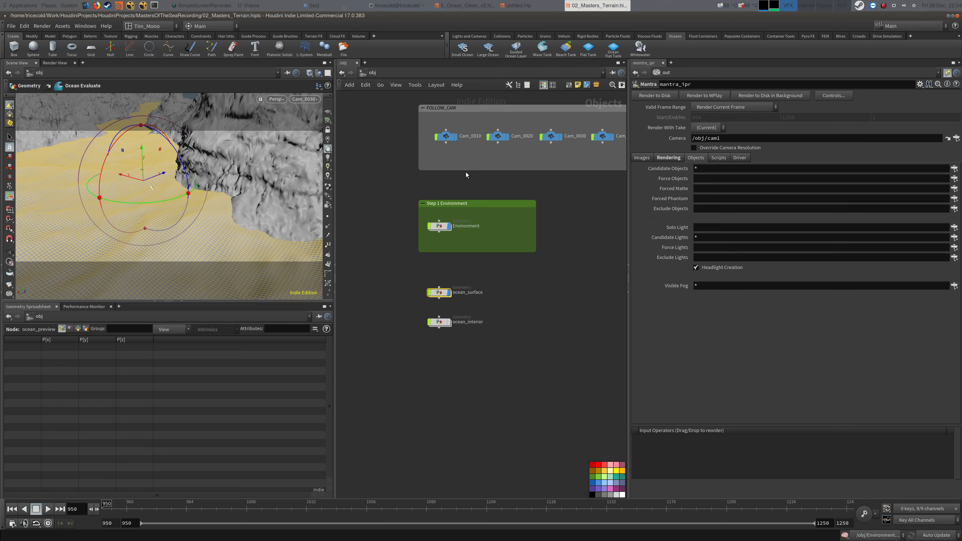
Step: Turn on the display of ocean_interior and hide the Environment object
{"action": "middle_click_drag", "start_coordinate": [573, 237], "coordinate": [572, 231]}
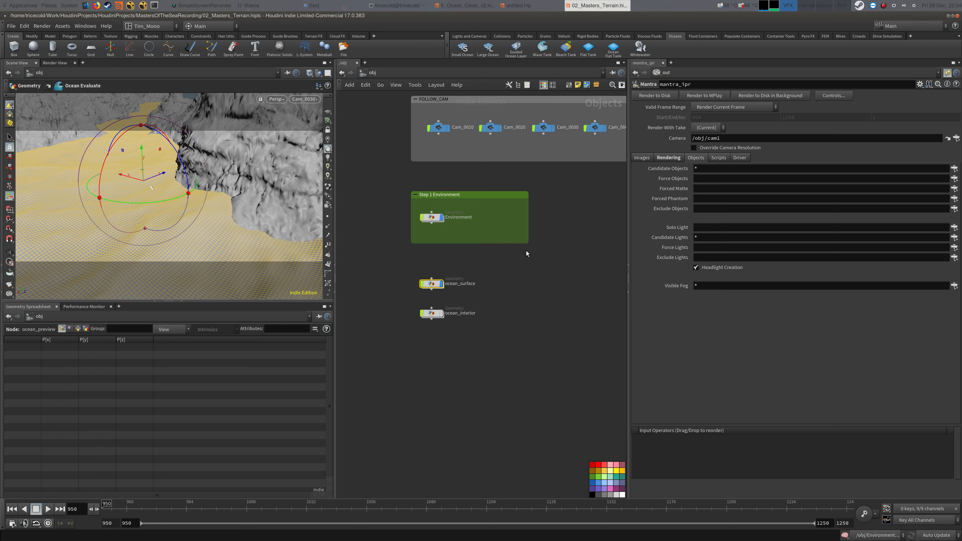
{"action": "left_click", "coordinate": [511, 286]}
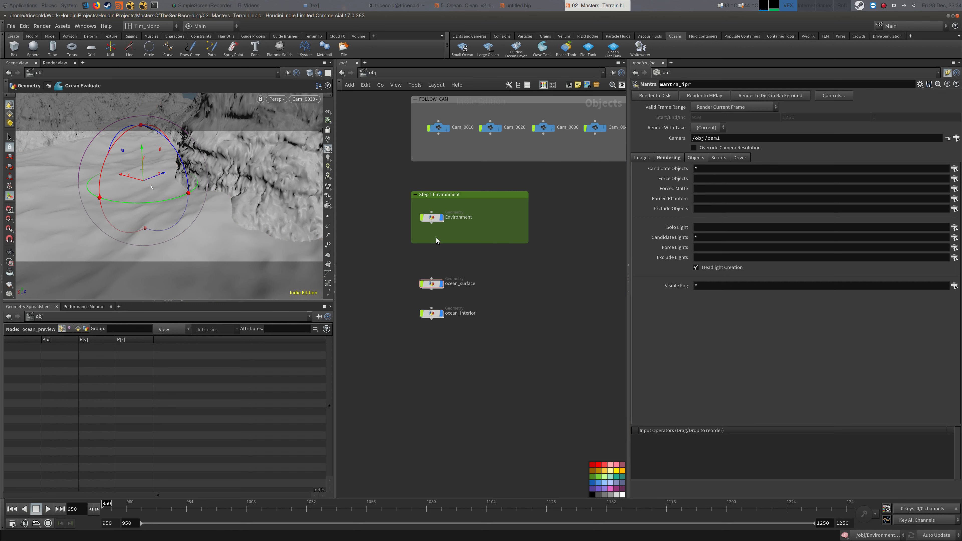
{"action": "left_click", "coordinate": [442, 217]}
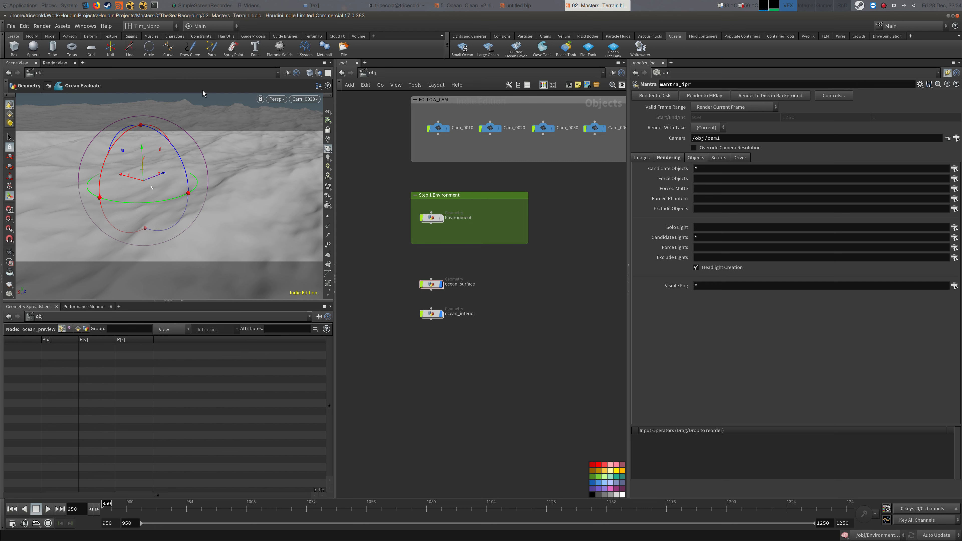
Step: Switch to the render view and set its camera to /obj/Cam_0030
{"action": "left_click", "coordinate": [57, 64]}
{"action": "left_click", "coordinate": [178, 75]}
{"action": "left_click", "coordinate": [174, 113]}
{"action": "left_click", "coordinate": [233, 76]}
Step: Override the camera resolution of mantra_ipr at 1/2 (Half Resolution) in the out network and start the preview render
{"action": "left_click", "coordinate": [458, 72]}
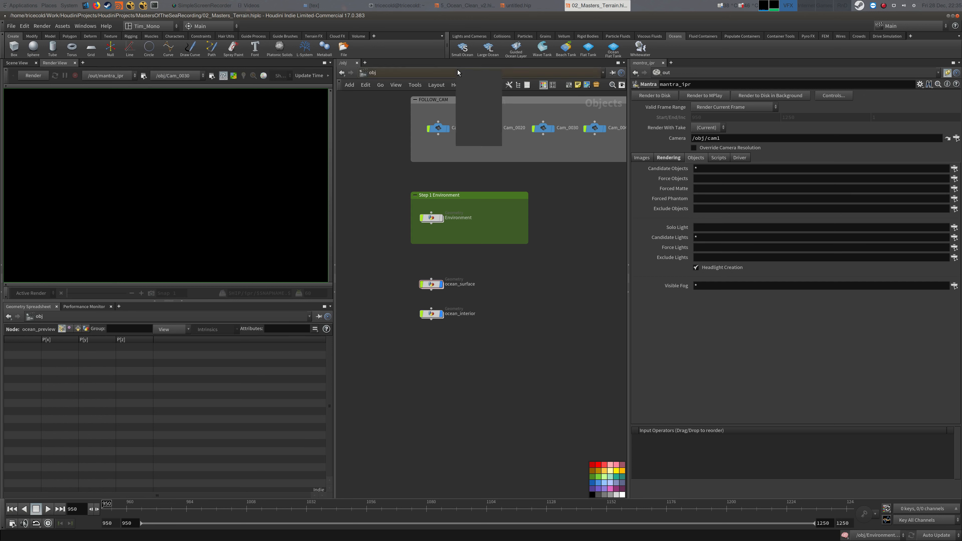
{"action": "left_click", "coordinate": [472, 113]}
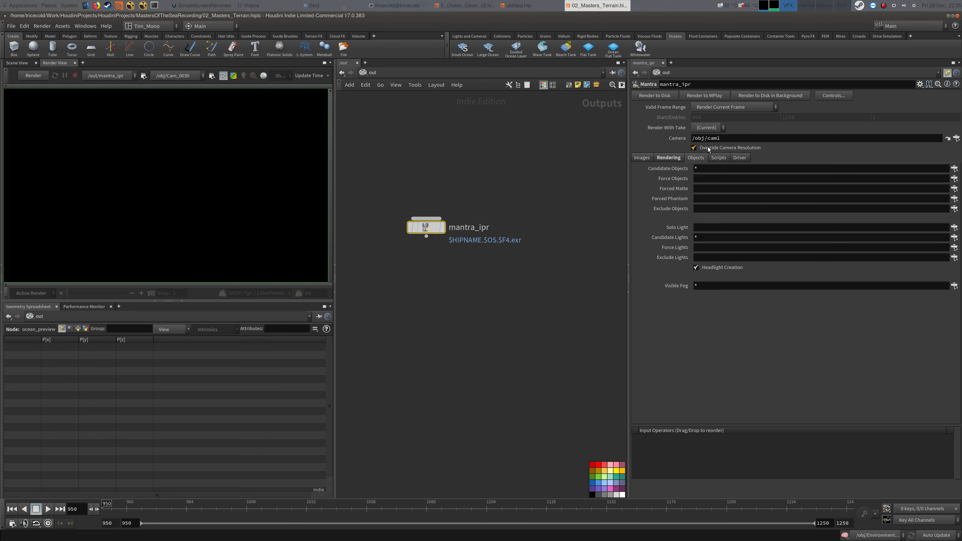
{"action": "left_click", "coordinate": [693, 148]}
{"action": "left_click", "coordinate": [33, 76]}
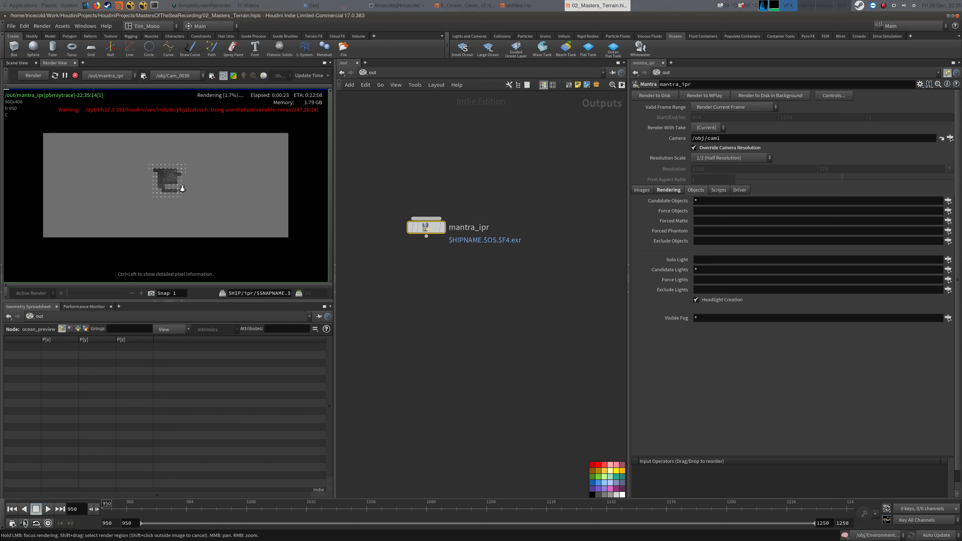
Step: Examine the wave displacement and foam detail in different areas of the ocean preview render as it progresses
{"action": "right_click_drag", "start_coordinate": [181, 191], "coordinate": [254, 174]}
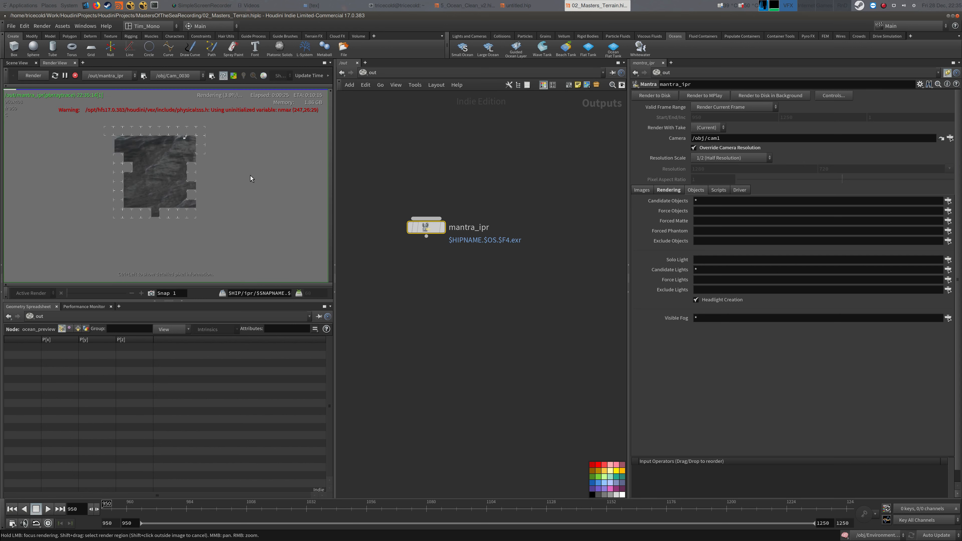
{"action": "right_click_drag", "start_coordinate": [246, 179], "coordinate": [230, 187]}
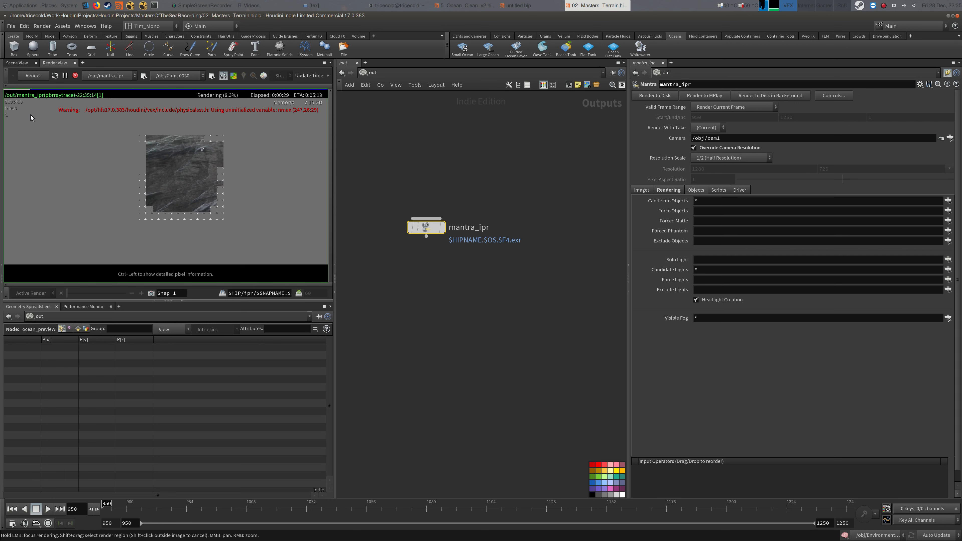
{"action": "middle_click_drag", "start_coordinate": [109, 137], "coordinate": [213, 142]}
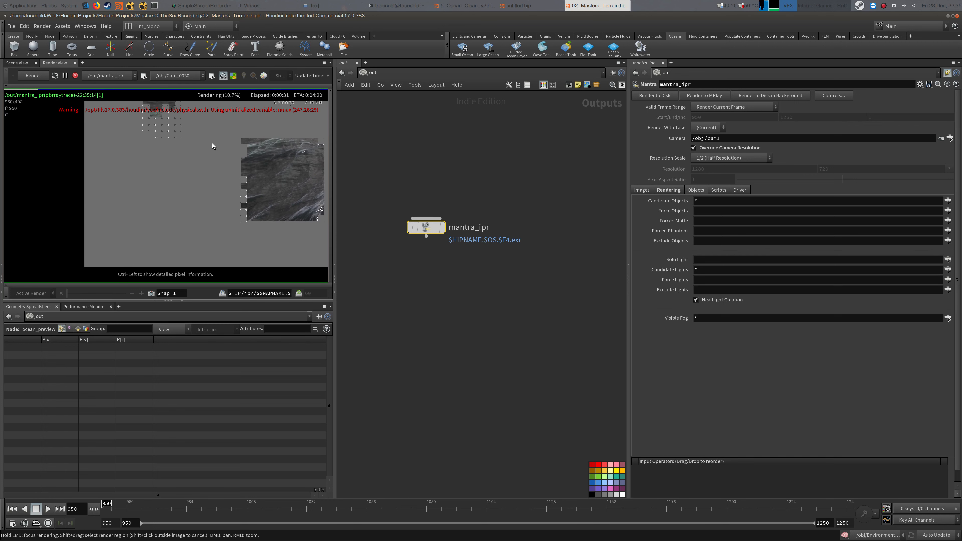
{"action": "middle_click_drag", "start_coordinate": [187, 143], "coordinate": [215, 195]}
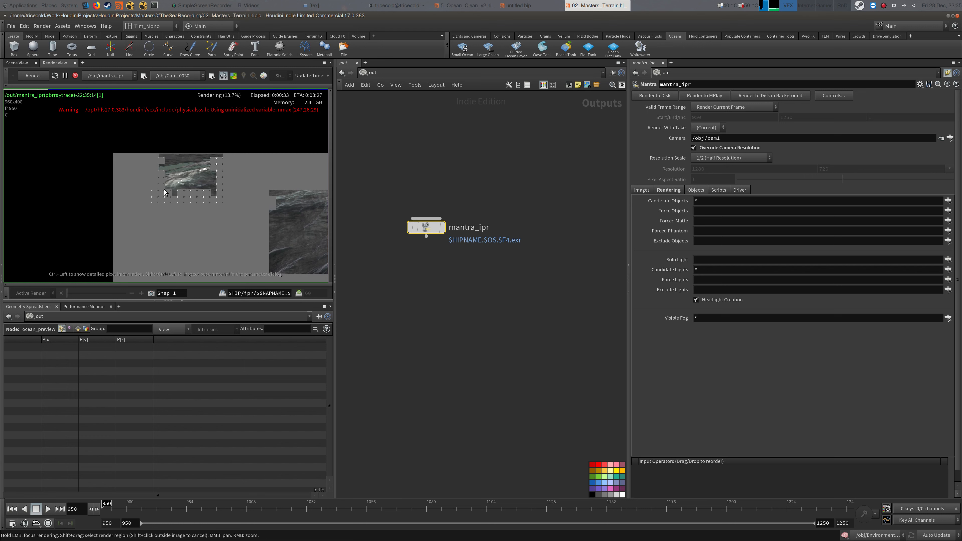
{"action": "right_click_drag", "start_coordinate": [215, 194], "coordinate": [211, 166]}
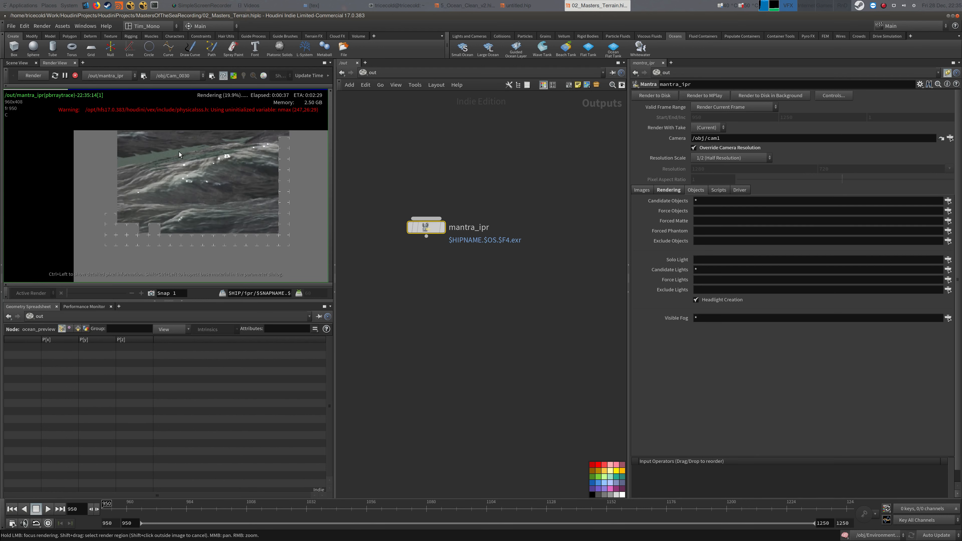
{"action": "middle_click_drag", "start_coordinate": [247, 206], "coordinate": [160, 185]}
{"action": "right_click_drag", "start_coordinate": [160, 185], "coordinate": [144, 217]}
{"action": "mouse_move", "coordinate": [206, 203]}
{"action": "middle_mouse_down"}
{"action": "mouse_move", "coordinate": [159, 176]}
{"action": "mouse_move", "coordinate": [191, 193]}
{"action": "middle_mouse_up"}
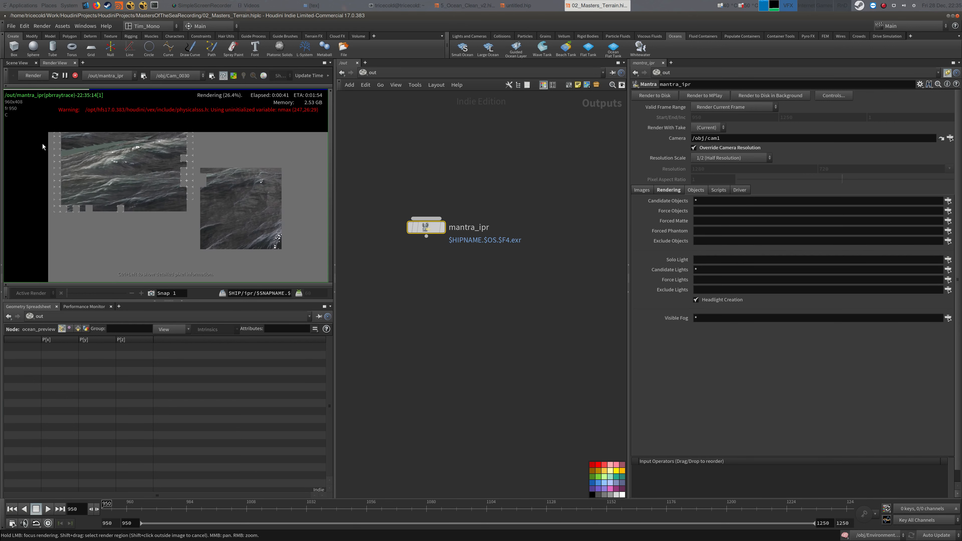
Step: Return to the object network and open the oceansurface material assigned to ocean_surface
{"action": "left_click", "coordinate": [421, 72]}
{"action": "left_click", "coordinate": [452, 117]}
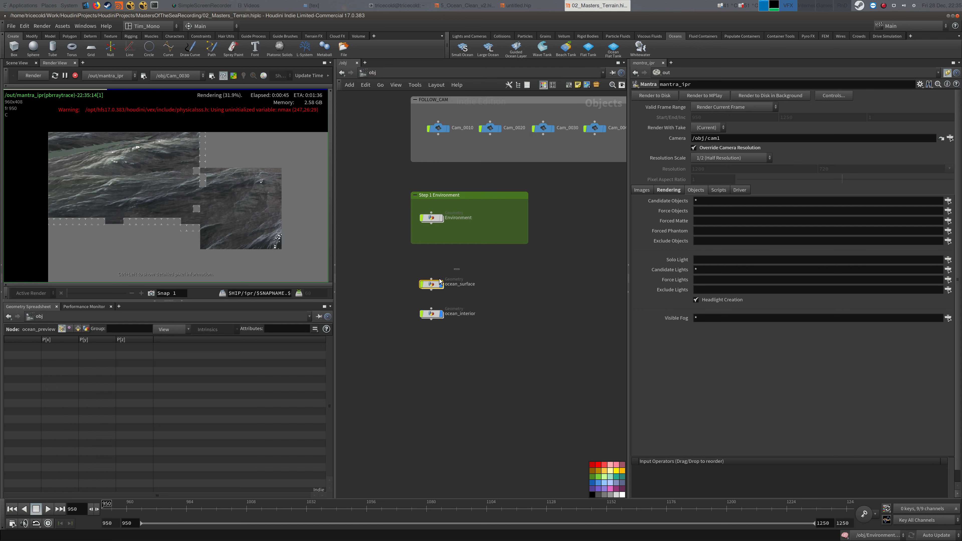
{"action": "left_click", "coordinate": [947, 73]}
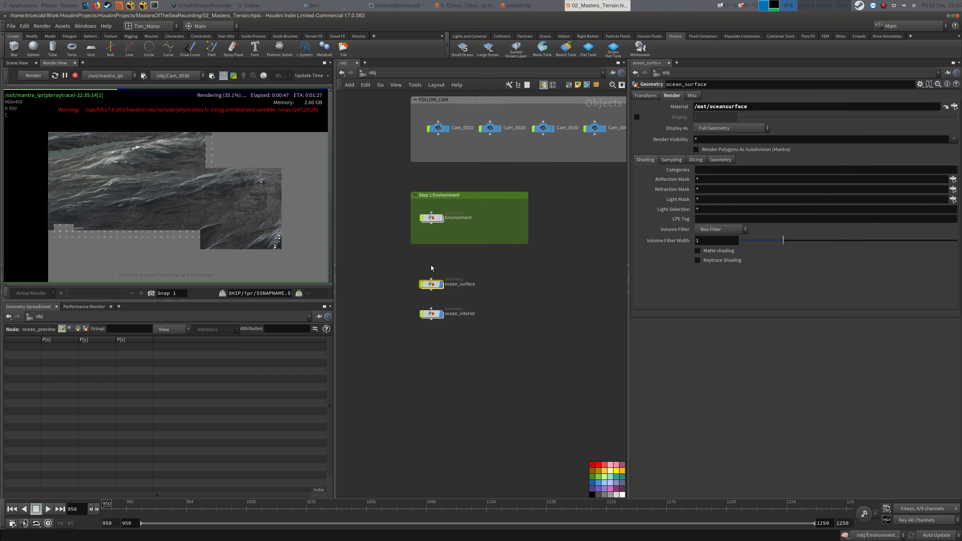
{"action": "left_click", "coordinate": [944, 107]}
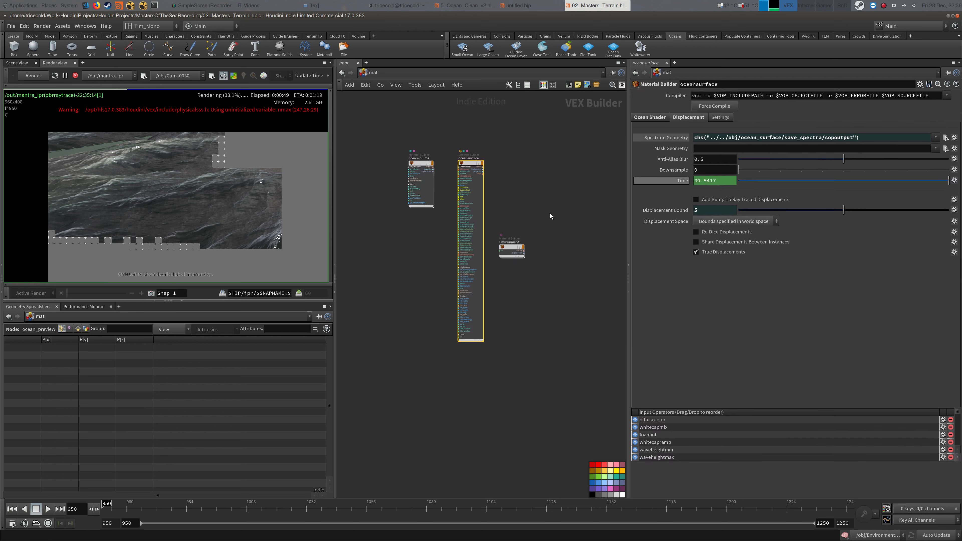
Step: Multiply the oceansurface material's Displacement Bound expression, which references the oceanspectrum1 amplitude scale, by 2
{"action": "left_click", "coordinate": [667, 213]}
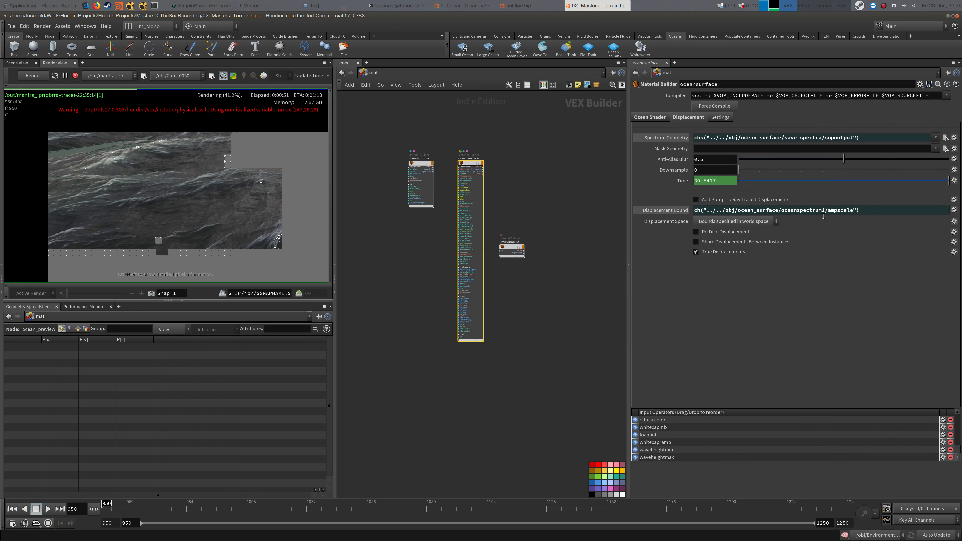
{"action": "left_click", "coordinate": [647, 212]}
{"action": "left_click", "coordinate": [667, 212]}
{"action": "left_click", "coordinate": [886, 205]}
{"action": "type", "text": "* 2"}
{"action": "key", "text": "Return"}
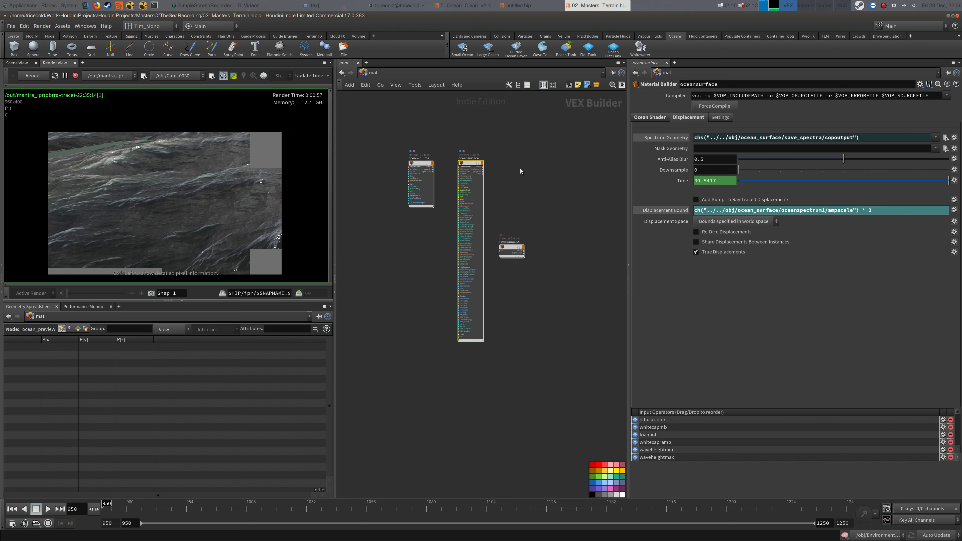
Step: Select the oceanvolume material and check its Displacement Bound parameter
{"action": "left_click", "coordinate": [424, 167]}
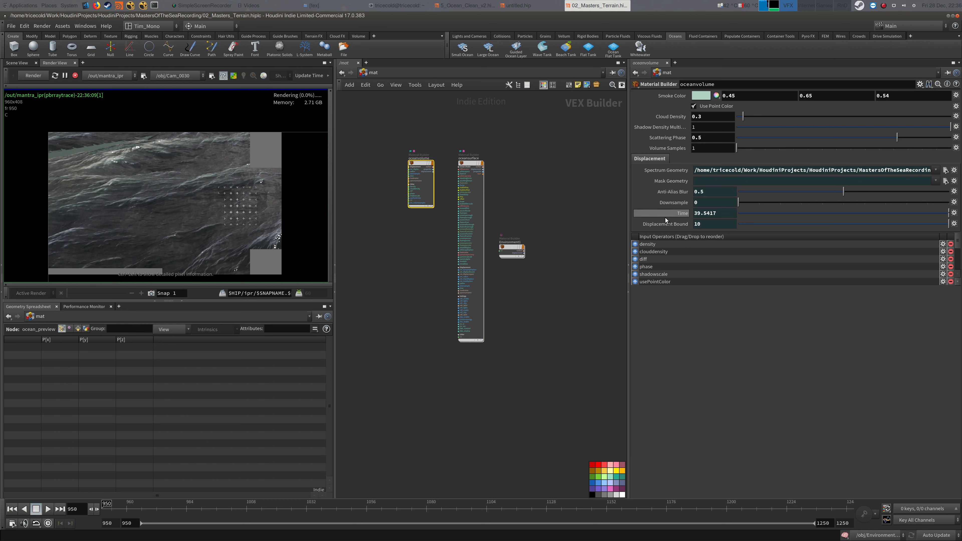
{"action": "left_click", "coordinate": [671, 225]}
{"action": "left_click", "coordinate": [672, 225]}
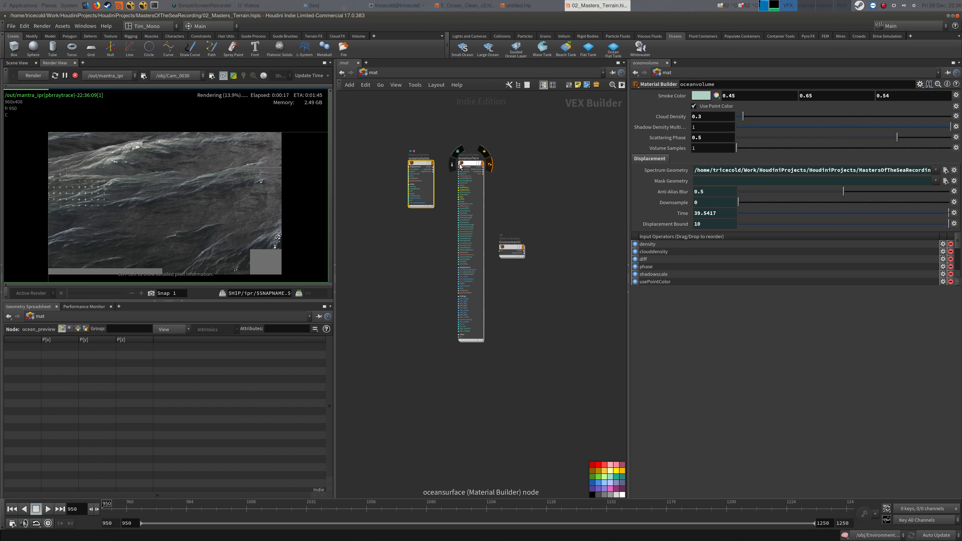
{"action": "key", "text": "alt+Tab"}
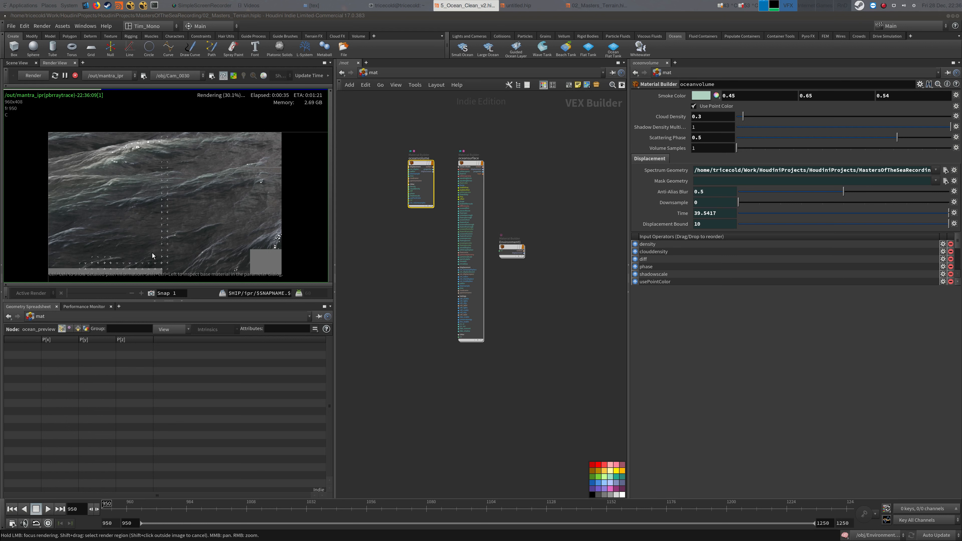
Step: Show the display options in the render view and place the oceansurface material node below oceanvolume
{"action": "middle_click_drag", "start_coordinate": [171, 239], "coordinate": [157, 207]}
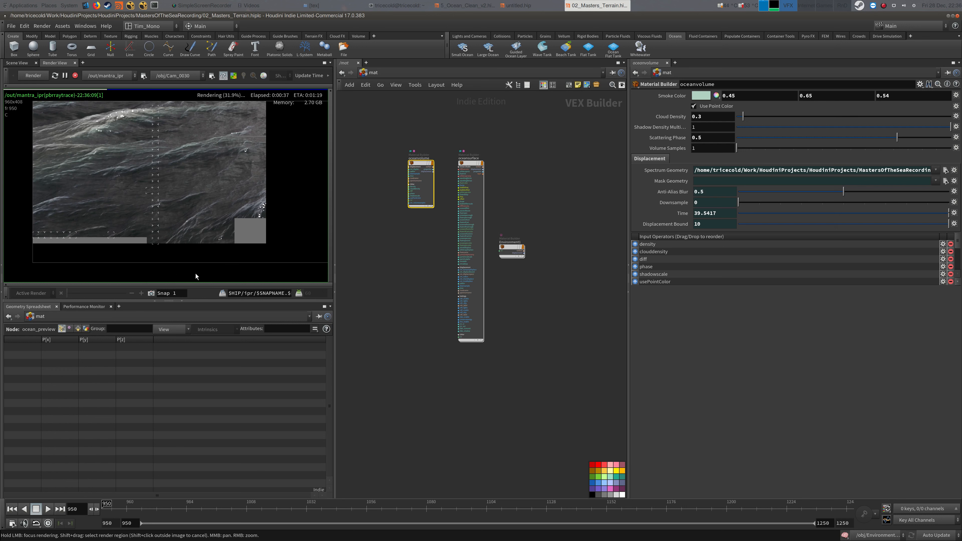
{"action": "left_click", "coordinate": [174, 285]}
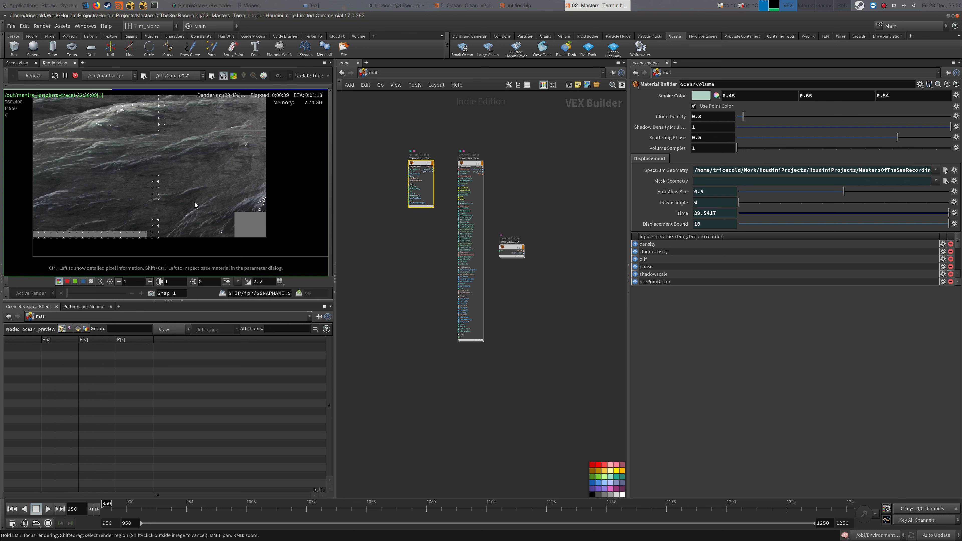
{"action": "middle_click_drag", "start_coordinate": [195, 202], "coordinate": [179, 213]}
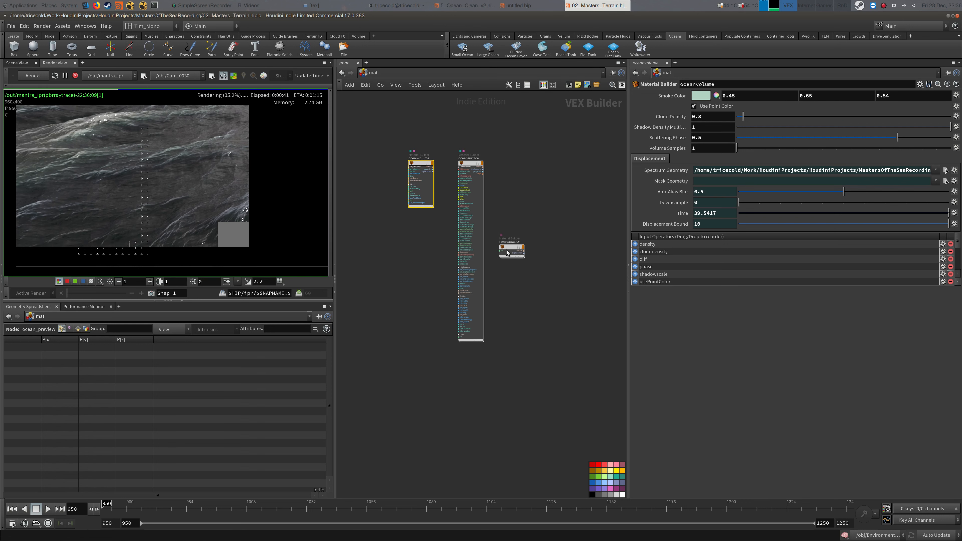
{"action": "left_click_drag", "start_coordinate": [472, 163], "coordinate": [423, 236]}
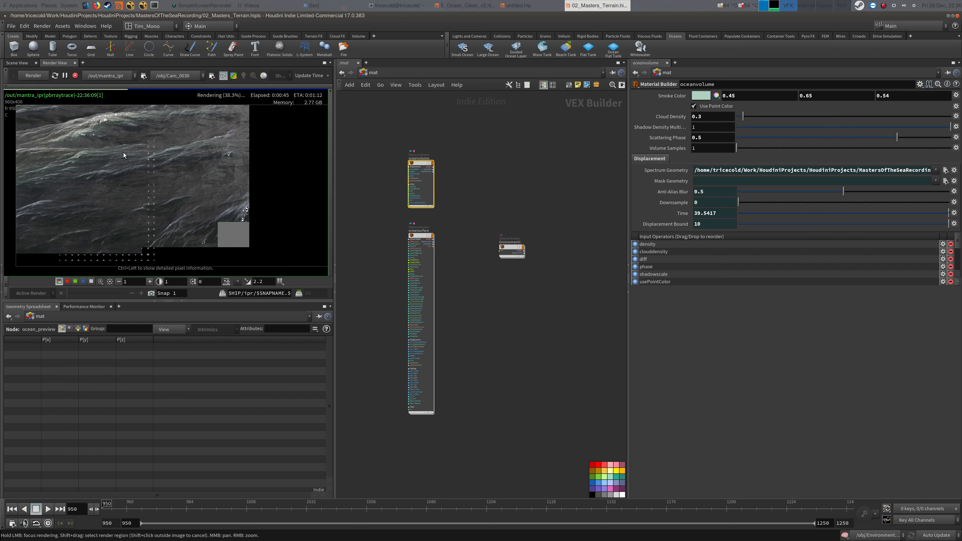
{"action": "left_click", "coordinate": [473, 145]}
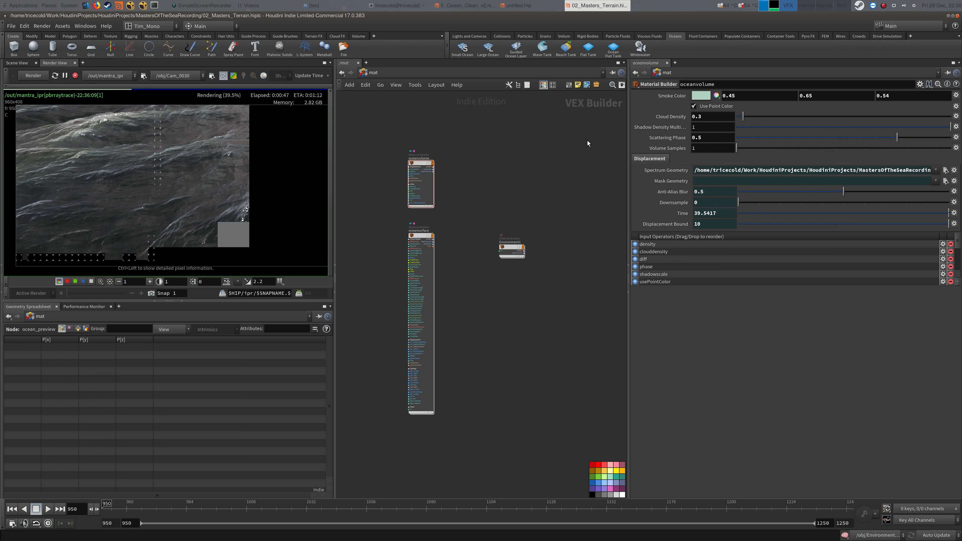
Step: Set the oceanvolume material's Scattering Phase to 0.2
{"action": "left_click", "coordinate": [705, 117]}
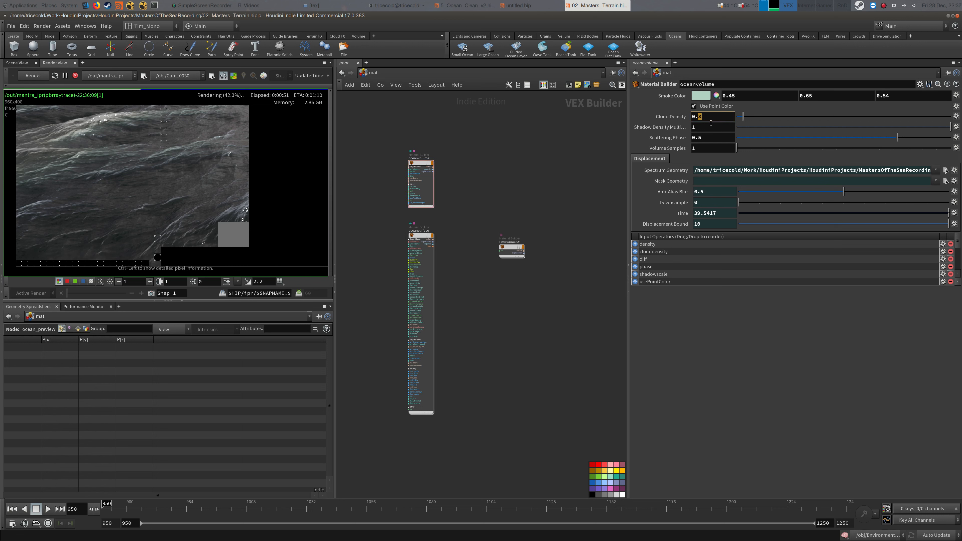
{"action": "double_click", "coordinate": [700, 137]}
{"action": "type", "text": "2"}
{"action": "key", "text": "Return"}
Step: Set the oceanvolume material's Smoke Color to 0, 0.17, 0.226
{"action": "type", "text": "0"}
{"action": "key", "text": "Tab"}
{"action": "type", "text": "0.17"}
{"action": "key", "text": "Tab"}
{"action": "type", "text": "0."}
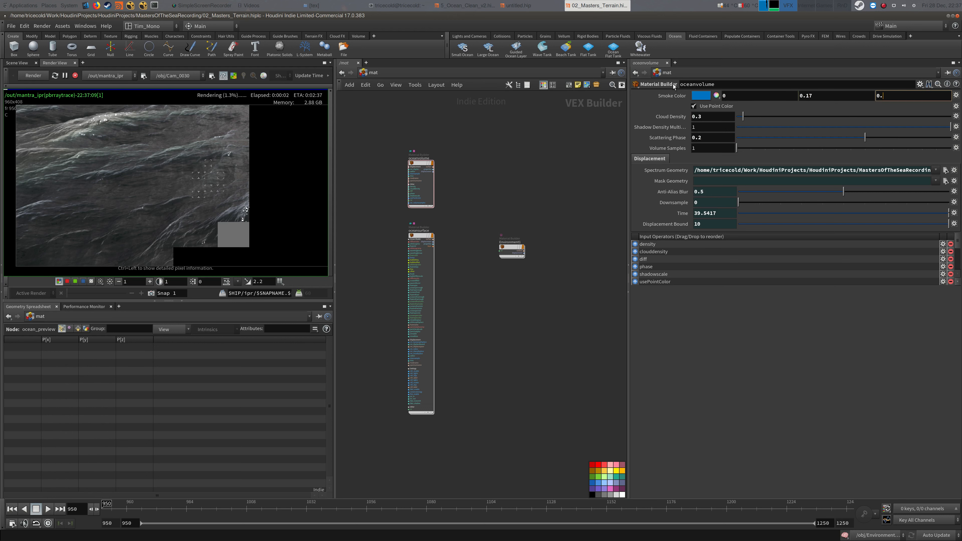
{"action": "type", "text": "226"}
{"action": "key", "text": "Return"}
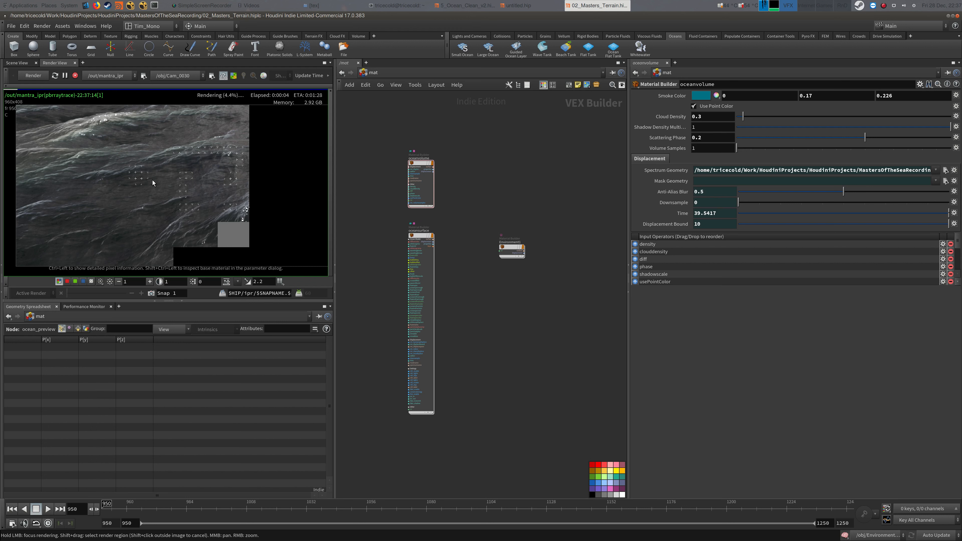
Step: Check a single color channel of the ocean preview render and return to the full-color image
{"action": "right_click_drag", "start_coordinate": [102, 195], "coordinate": [185, 206]}
{"action": "middle_click_drag", "start_coordinate": [184, 206], "coordinate": [112, 205]}
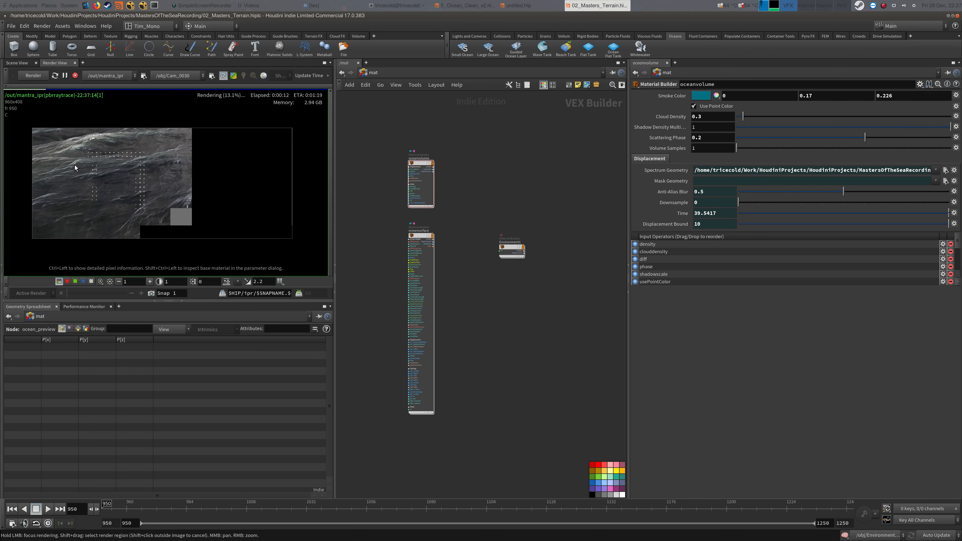
{"action": "left_click", "coordinate": [83, 281]}
{"action": "left_click", "coordinate": [59, 281]}
Step: Return to the object network and turn on the display of the Environment object
{"action": "left_click", "coordinate": [401, 75]}
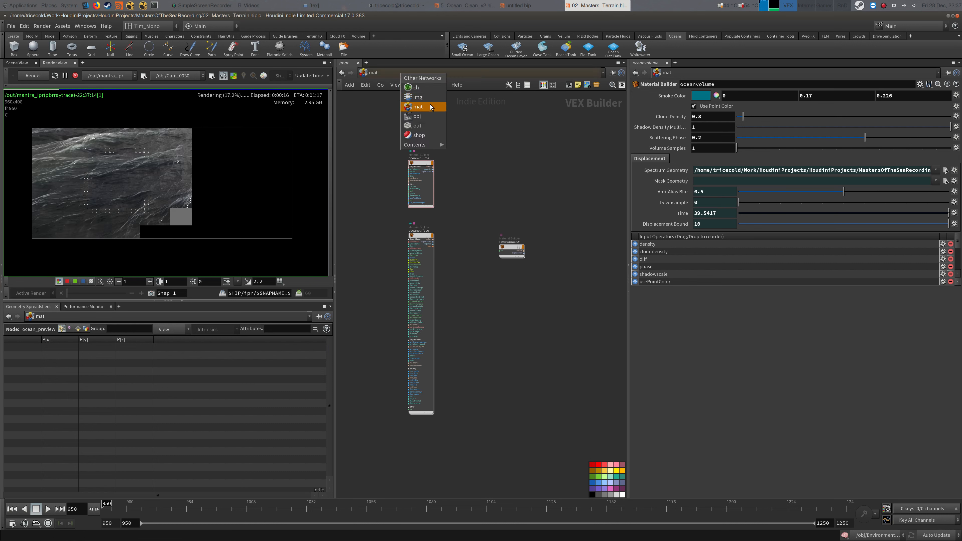
{"action": "left_click", "coordinate": [416, 116]}
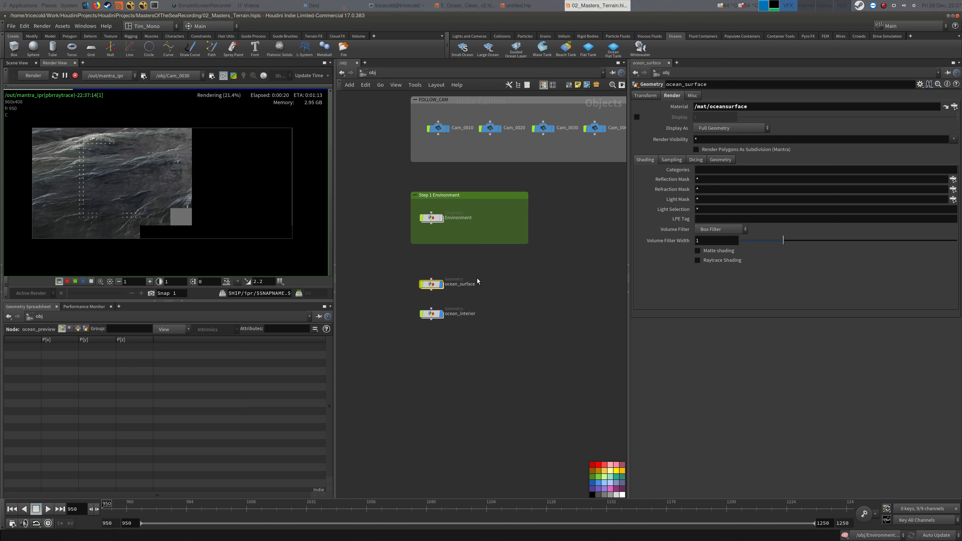
{"action": "mouse_move", "coordinate": [446, 227]}
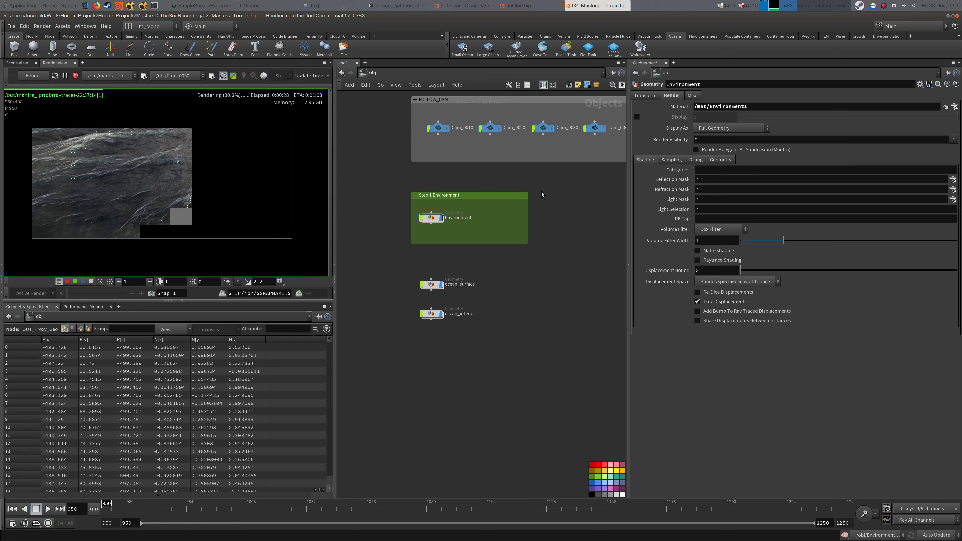
Step: Check the Environment object's assigned material and turn off True Displacements in the object's shading settings
{"action": "left_click", "coordinate": [945, 107]}
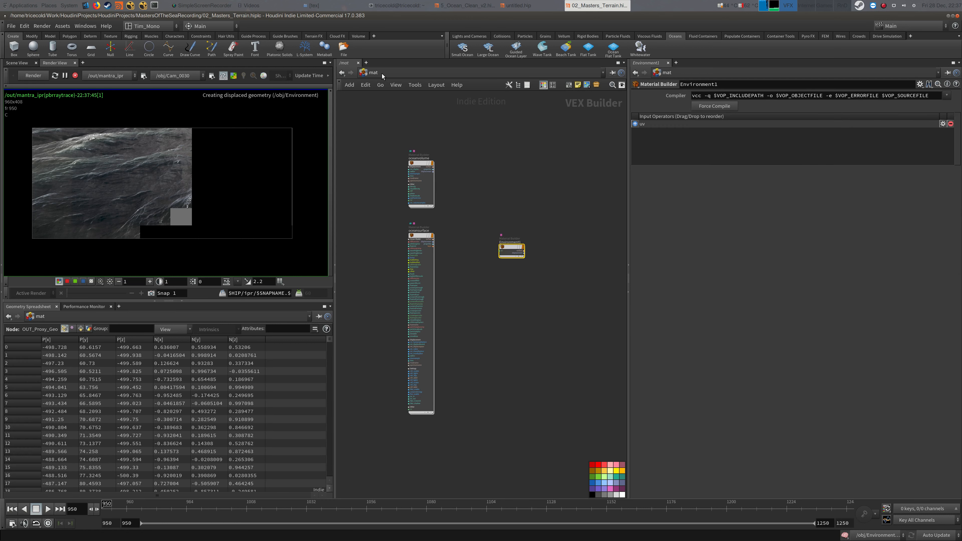
{"action": "left_click", "coordinate": [437, 72]}
{"action": "left_click", "coordinate": [449, 112]}
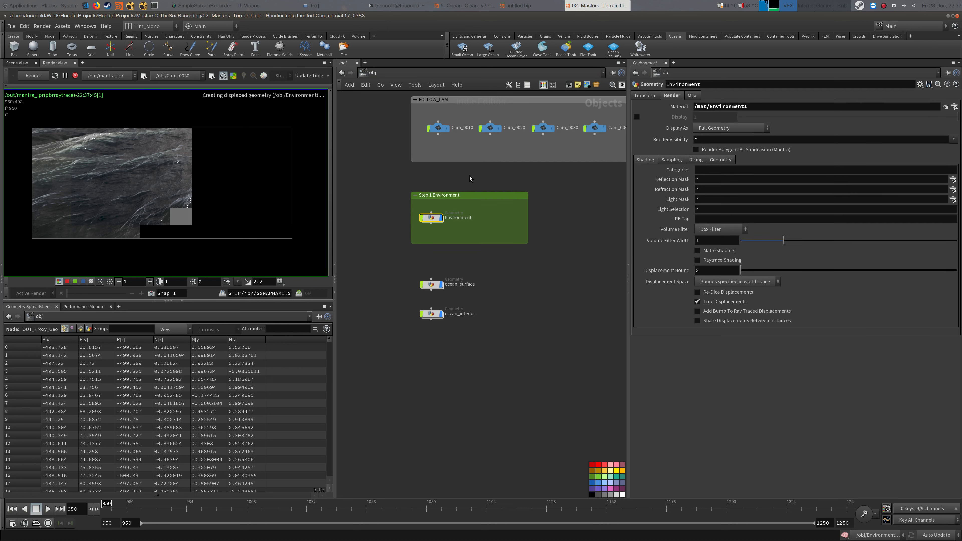
{"action": "left_click", "coordinate": [671, 160]}
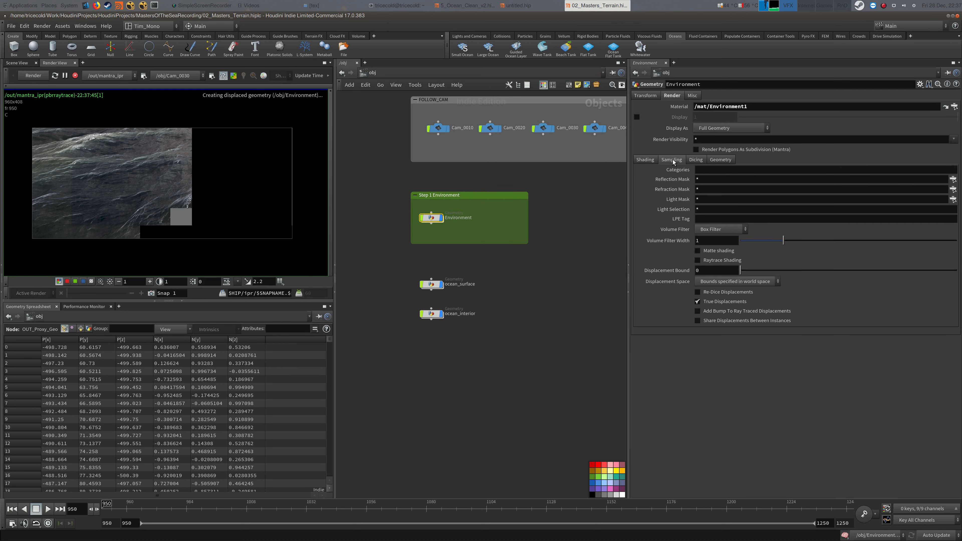
{"action": "left_click", "coordinate": [696, 160]}
{"action": "left_click", "coordinate": [720, 160]}
{"action": "left_click", "coordinate": [645, 160]}
{"action": "left_click", "coordinate": [721, 303]}
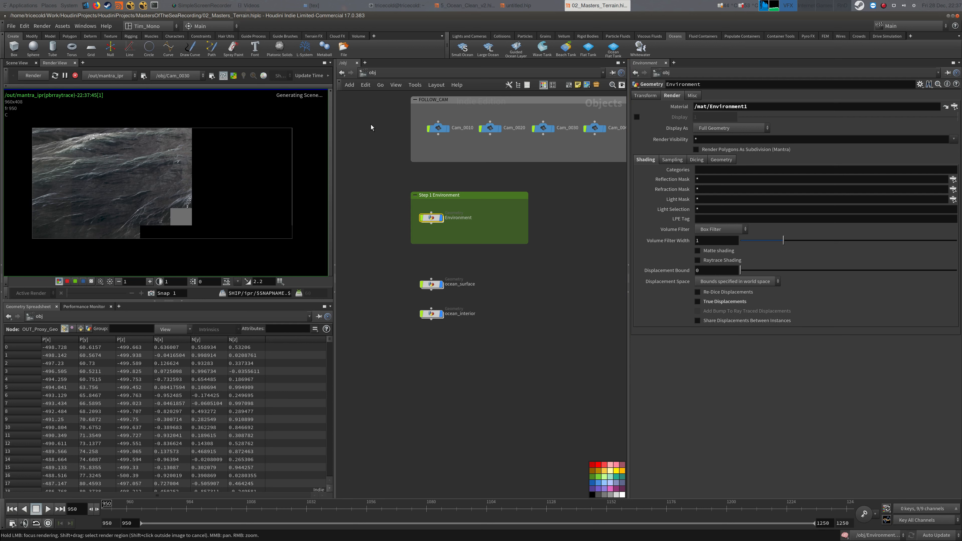
Step: Group ocean_surface and ocean_interior in a network box and enlarge it to the width of the Step 1 Environment box
{"action": "middle_click_drag", "start_coordinate": [498, 268], "coordinate": [482, 258]}
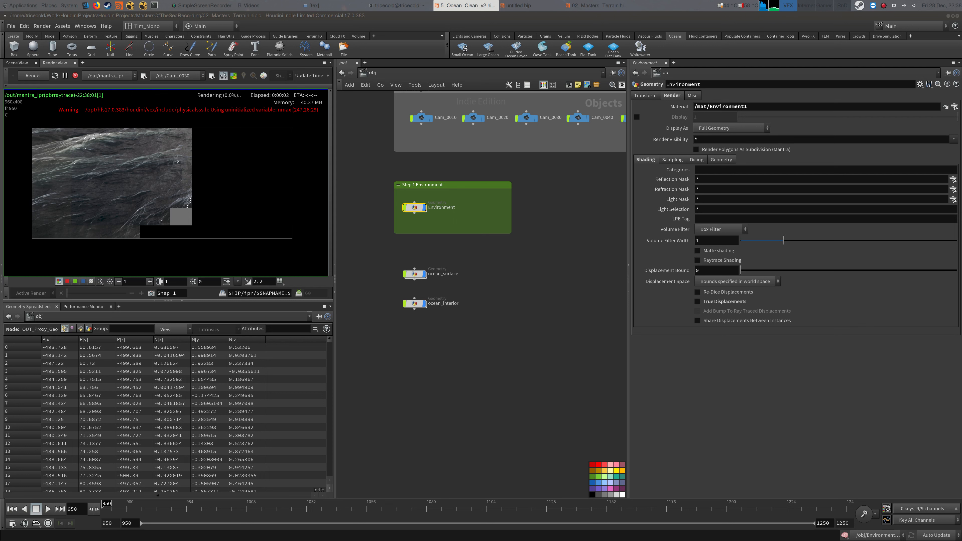
{"action": "left_click_drag", "start_coordinate": [387, 256], "coordinate": [504, 386]}
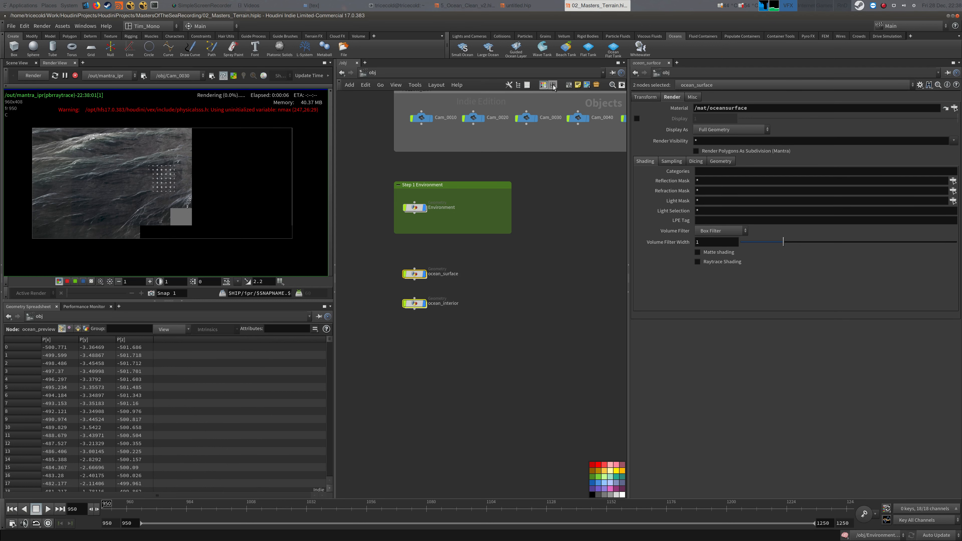
{"action": "left_click", "coordinate": [568, 85]}
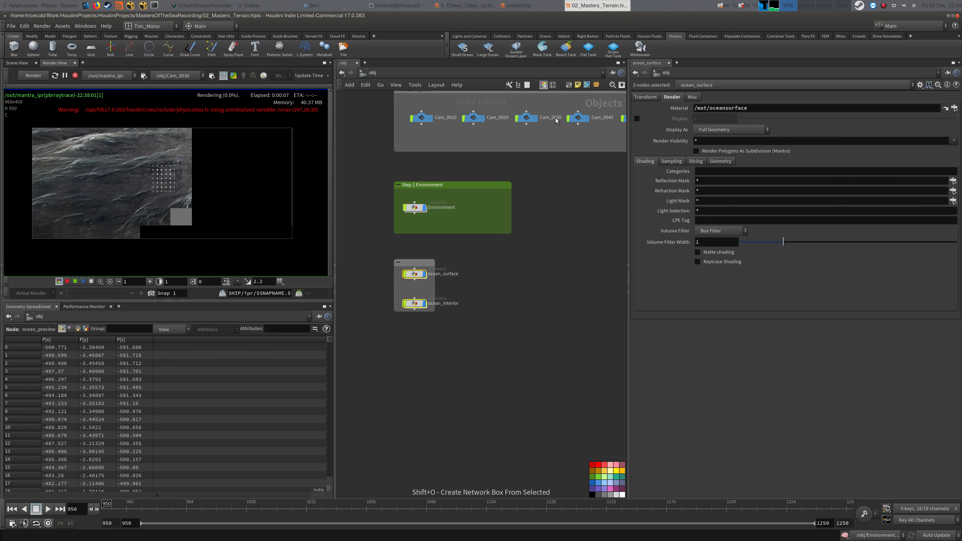
{"action": "left_click", "coordinate": [475, 284]}
{"action": "left_click_drag", "start_coordinate": [434, 312], "coordinate": [514, 348]}
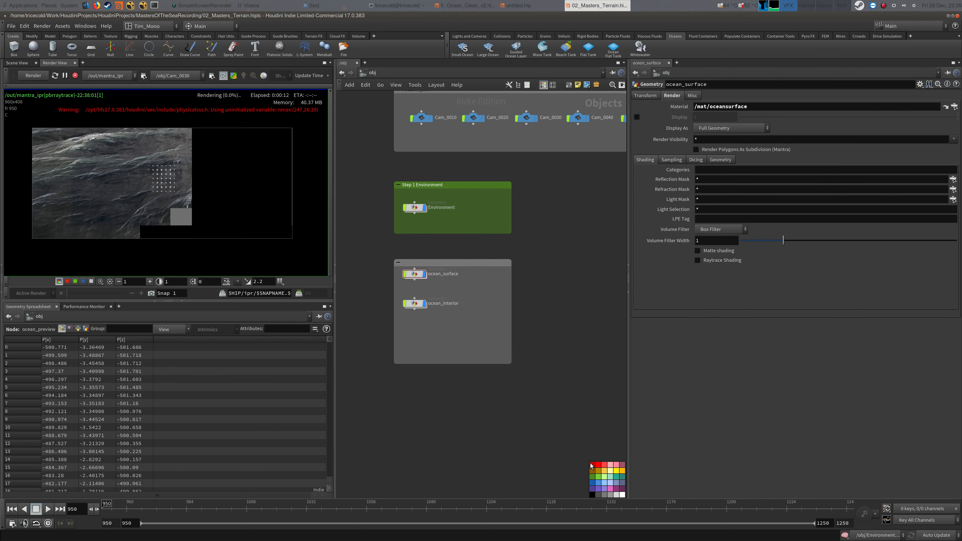
Step: Color the new network box blue and title it "Step 2 Ocean and Ocean Foam"
{"action": "left_click", "coordinate": [459, 264]}
{"action": "left_click", "coordinate": [592, 483]}
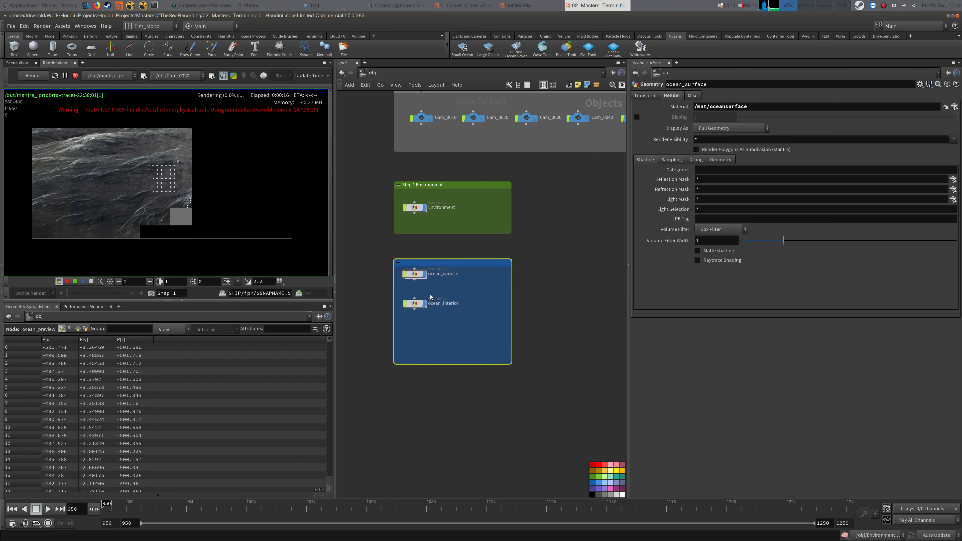
{"action": "double_click", "coordinate": [435, 266]}
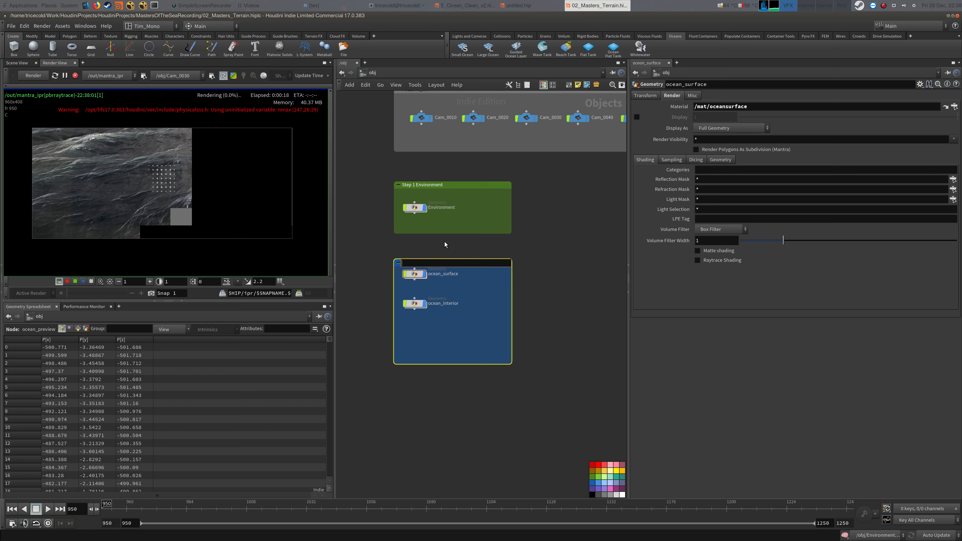
{"action": "type", "text": "Step 2 Ocean and"}
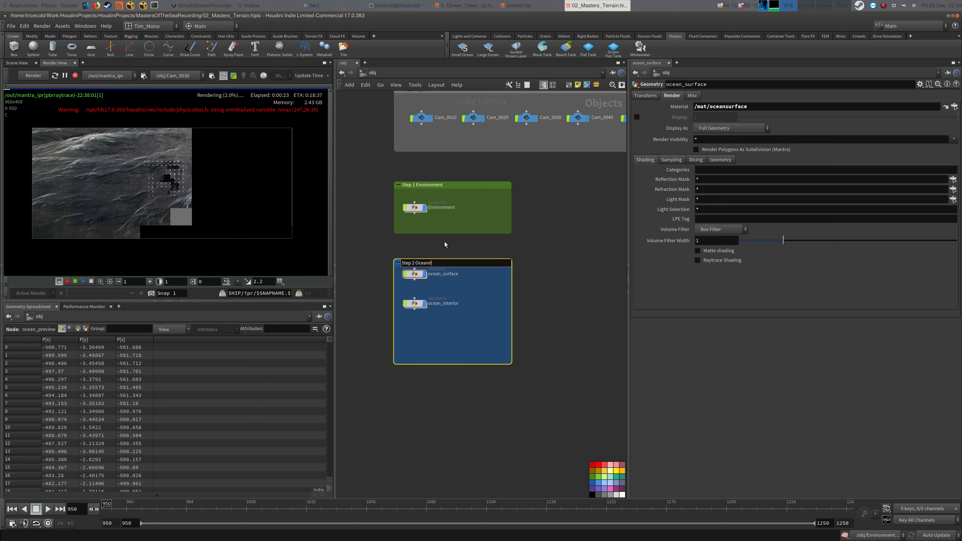
{"action": "type", "text": " Oce"}
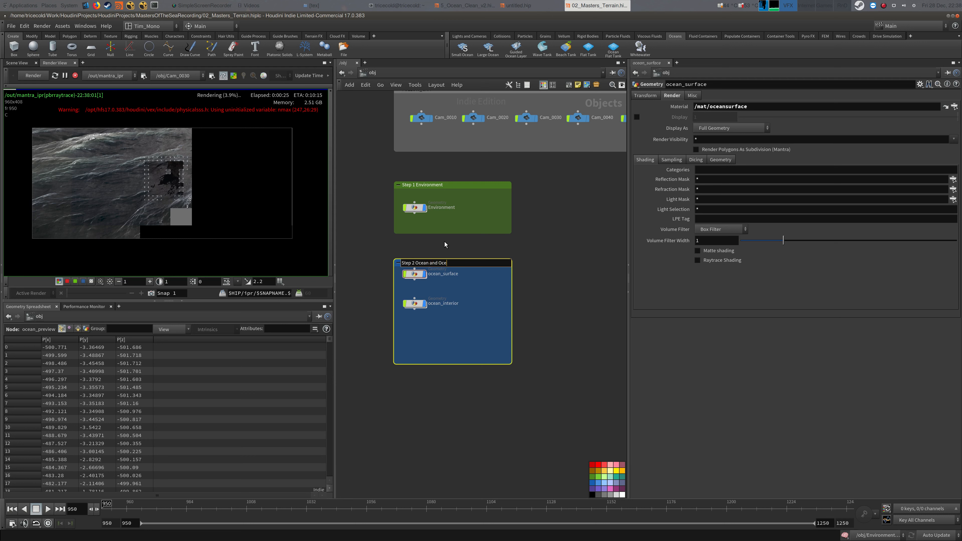
{"action": "type", "text": "an Foam"}
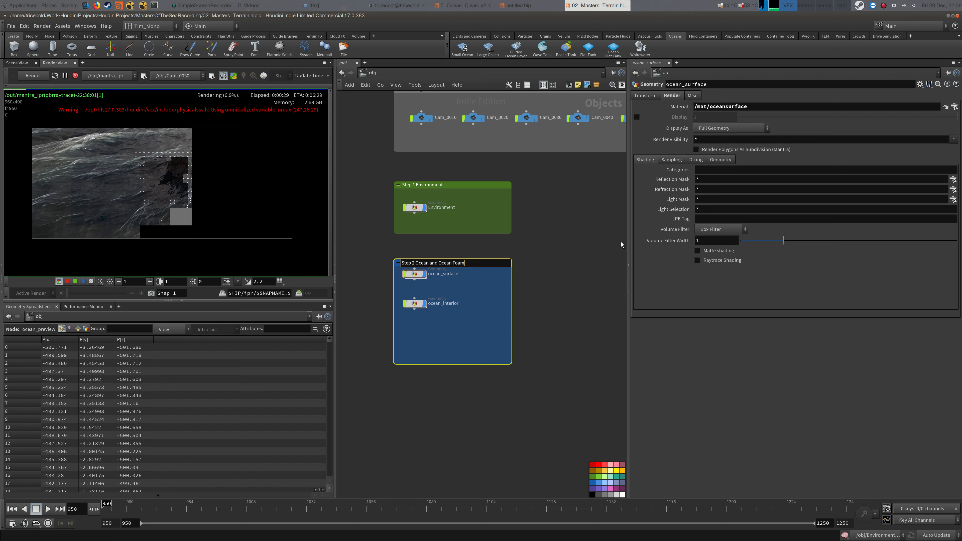
{"action": "key", "text": "Return"}
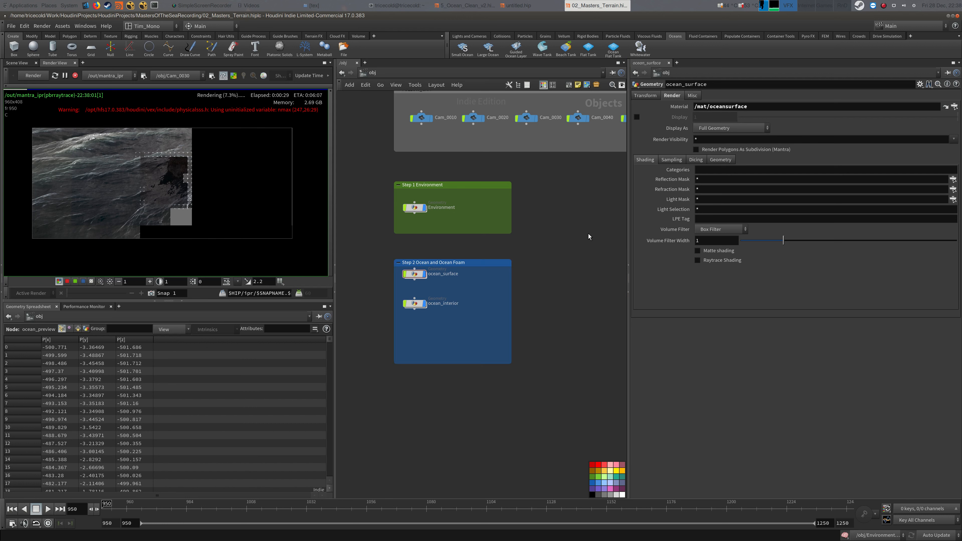
Step: Examine the rendered water and rock up close in the render preview and show its image plane controls
{"action": "scroll", "coordinate": [211, 167], "scroll_direction": "up", "scroll_amount": 1}
{"action": "scroll", "coordinate": [204, 169], "scroll_direction": "up", "scroll_amount": 2}
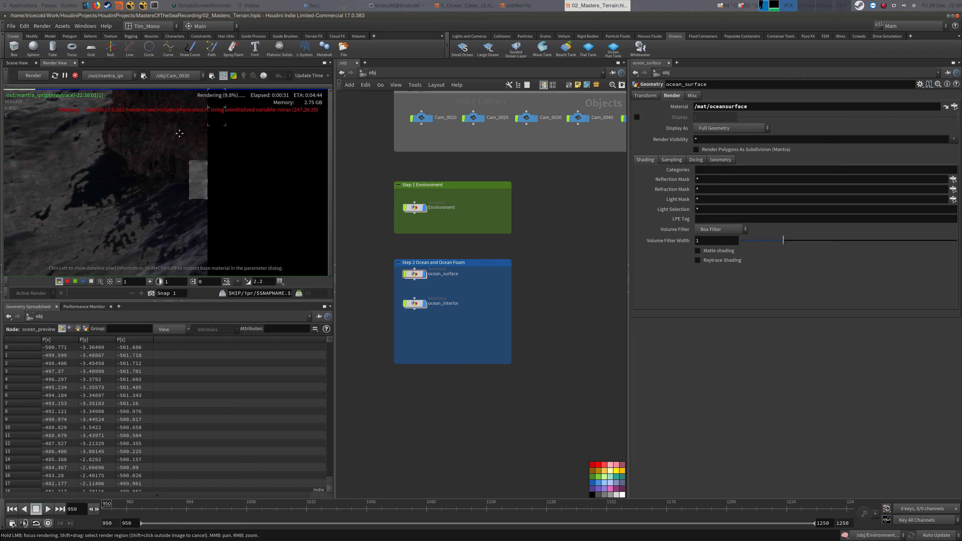
{"action": "scroll", "coordinate": [159, 176], "scroll_direction": "down", "scroll_amount": 1}
{"action": "left_click", "coordinate": [73, 87]}
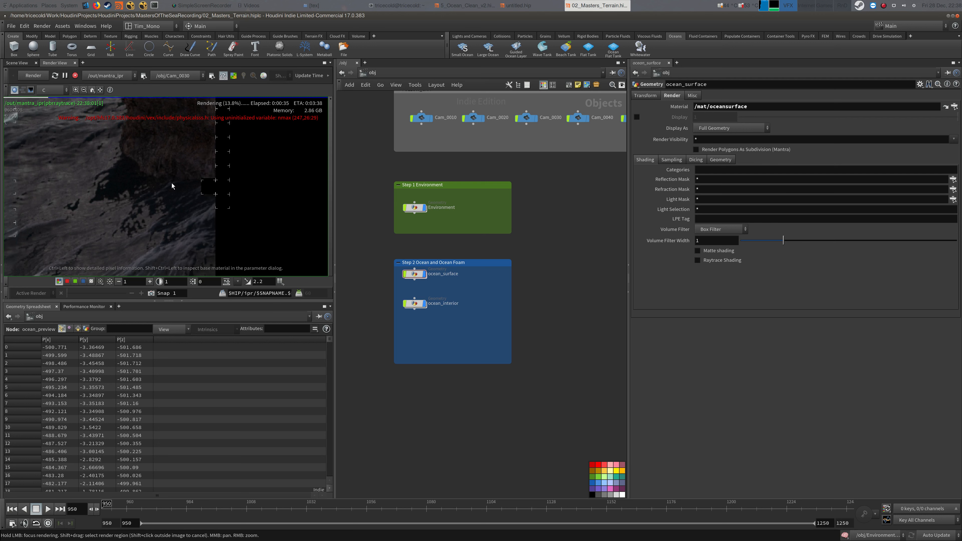
{"action": "middle_click_drag", "start_coordinate": [165, 214], "coordinate": [178, 182]}
{"action": "right_click_drag", "start_coordinate": [141, 220], "coordinate": [200, 171]}
{"action": "middle_click_drag", "start_coordinate": [199, 170], "coordinate": [159, 173]}
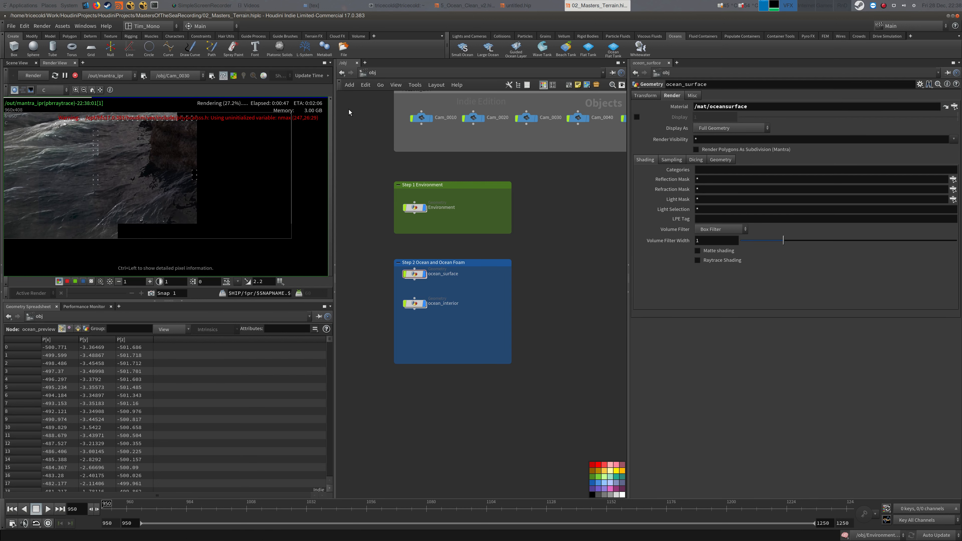
Step: In the output network, enable the Combined Lighting (per-component) extra image plane on mantra_ipr
{"action": "left_click", "coordinate": [400, 72]}
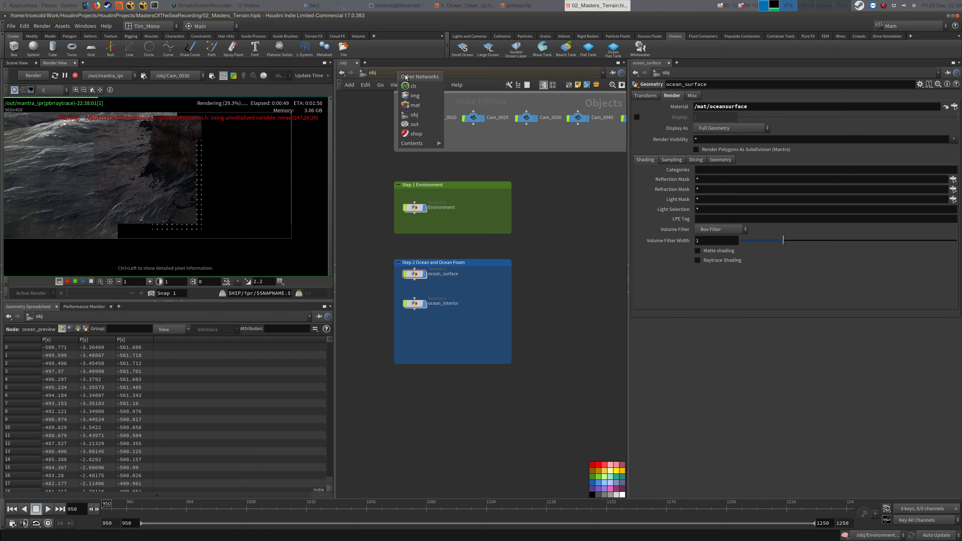
{"action": "left_click", "coordinate": [416, 117]}
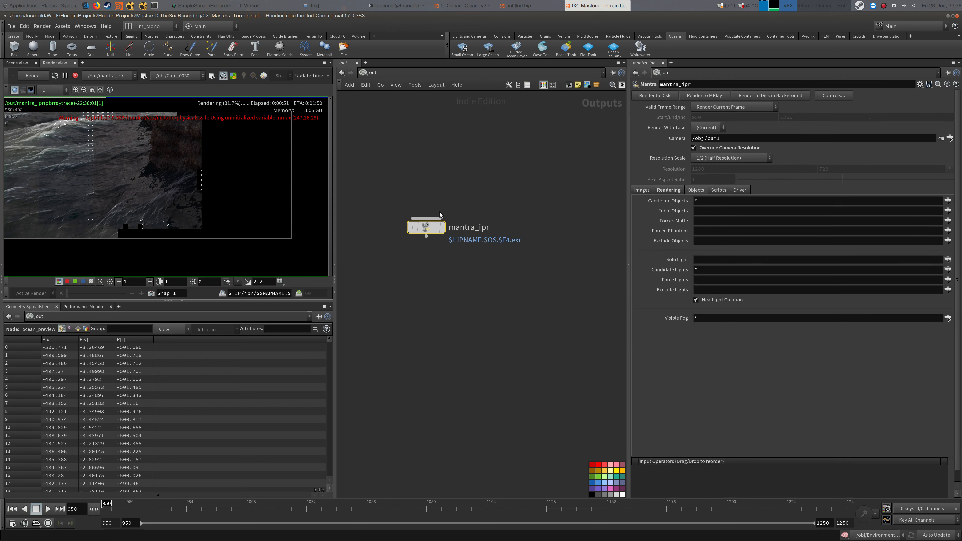
{"action": "left_click", "coordinate": [687, 193]}
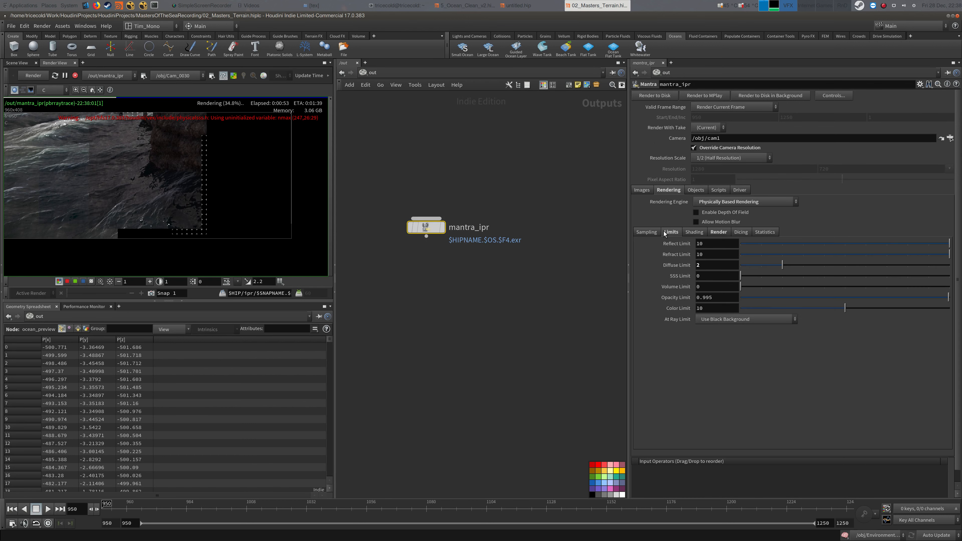
{"action": "left_click", "coordinate": [654, 233]}
{"action": "left_click", "coordinate": [644, 191]}
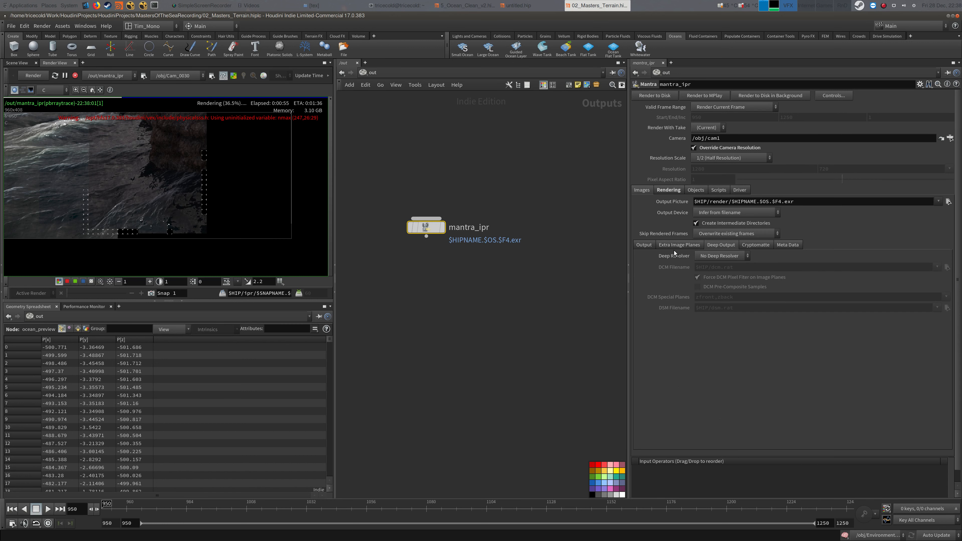
{"action": "left_click", "coordinate": [674, 246]}
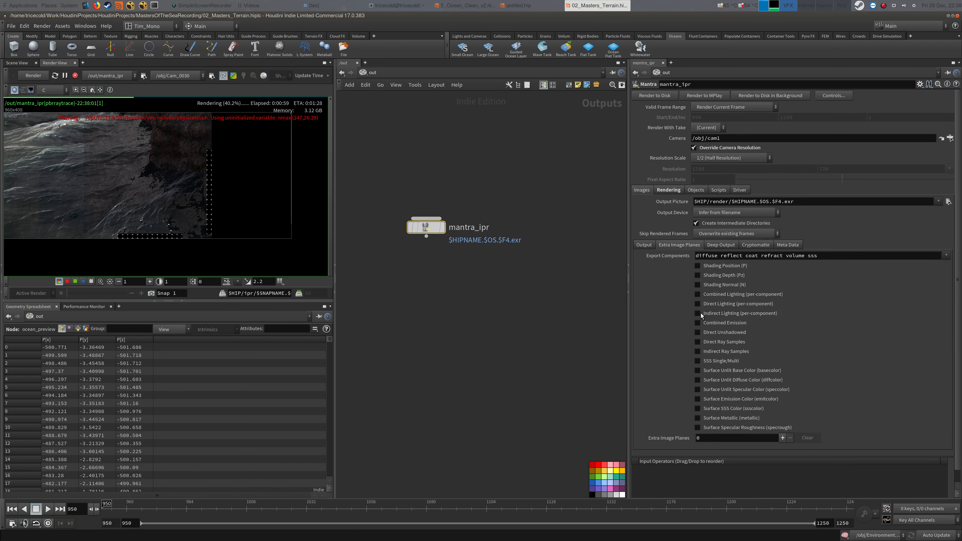
{"action": "left_click", "coordinate": [714, 295]}
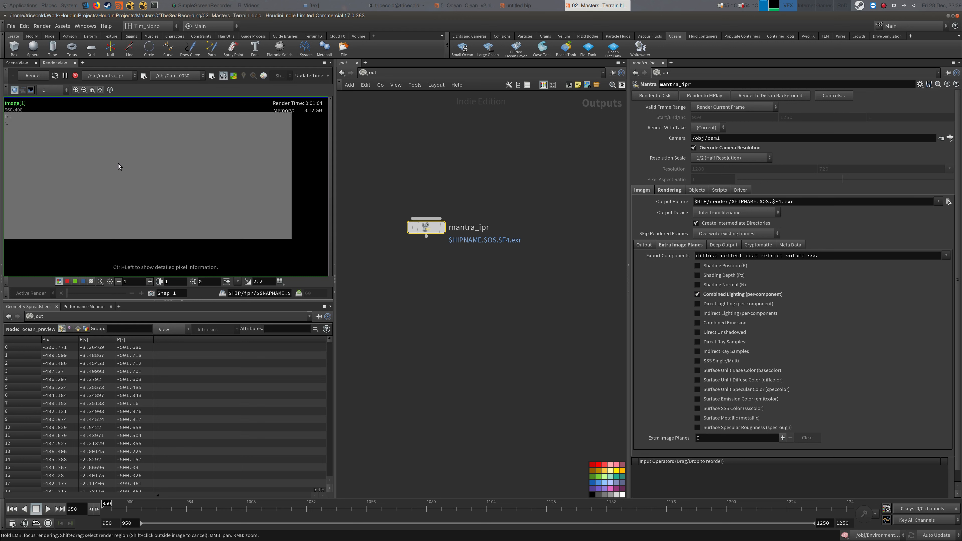
Step: Inspect the all_refract plane in the render preview and switch back to the C plane
{"action": "middle_click_drag", "start_coordinate": [133, 168], "coordinate": [155, 182]}
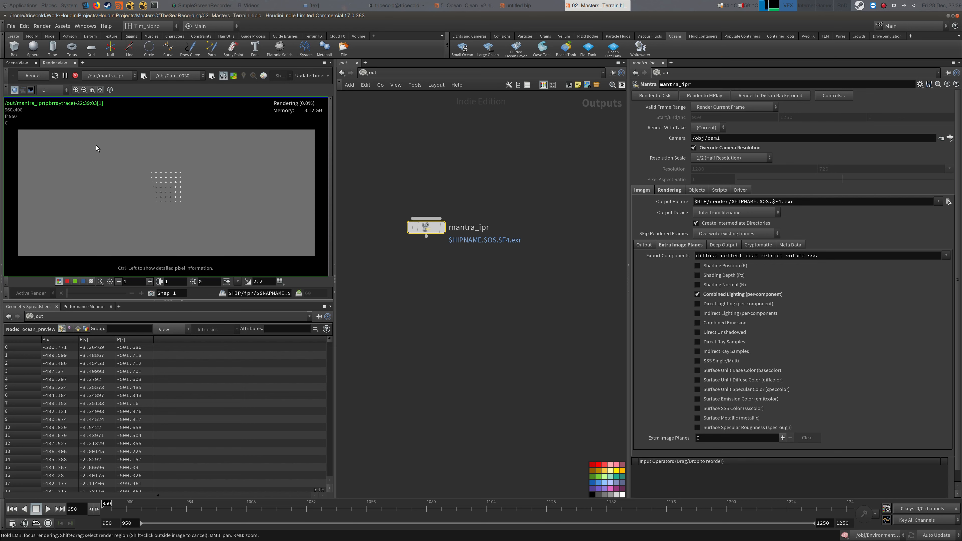
{"action": "left_click", "coordinate": [55, 91]}
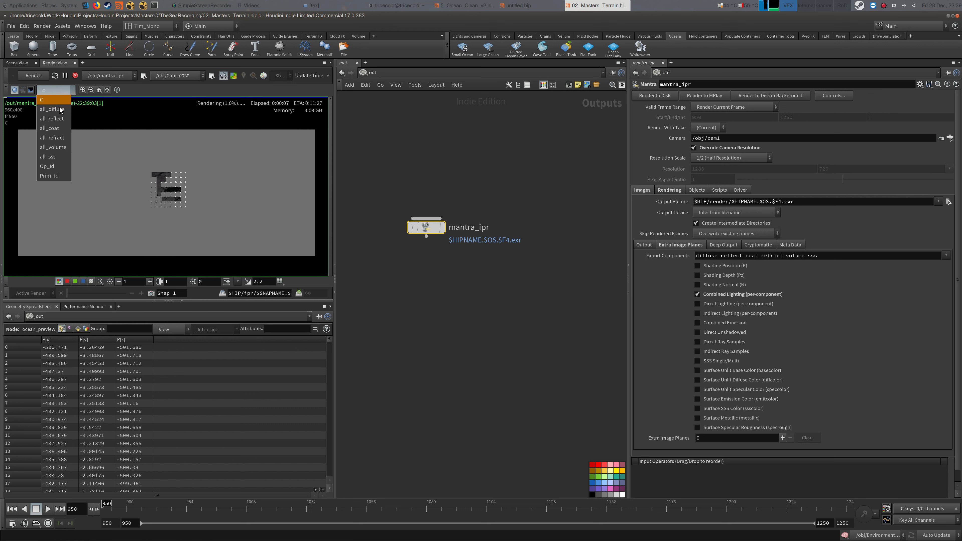
{"action": "left_click", "coordinate": [54, 138]}
{"action": "right_click_drag", "start_coordinate": [170, 181], "coordinate": [253, 147]}
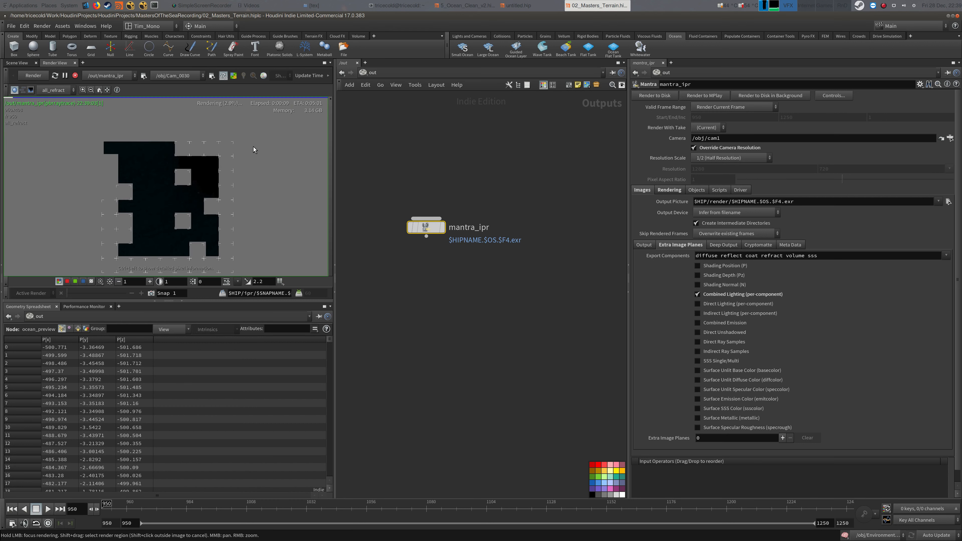
{"action": "mouse_move", "coordinate": [208, 201]}
{"action": "right_mouse_down"}
{"action": "mouse_move", "coordinate": [298, 155]}
{"action": "mouse_move", "coordinate": [197, 189]}
{"action": "right_mouse_up"}
{"action": "left_click", "coordinate": [57, 89]}
{"action": "left_click", "coordinate": [59, 93]}
Step: Open the oceanvolume material assigned to ocean_interior and set its Cloud Density to 0.1
{"action": "left_click", "coordinate": [446, 73]}
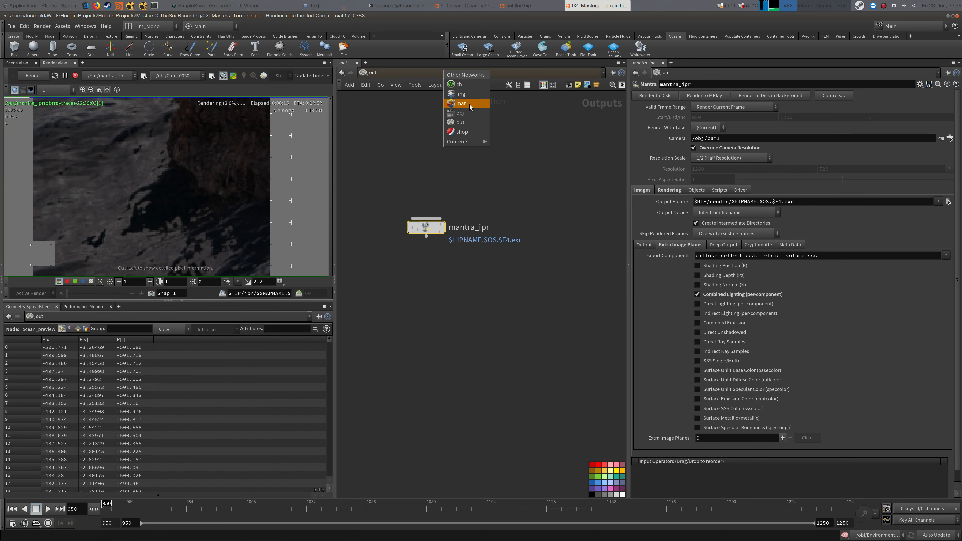
{"action": "left_click", "coordinate": [464, 114]}
{"action": "left_click", "coordinate": [418, 303]}
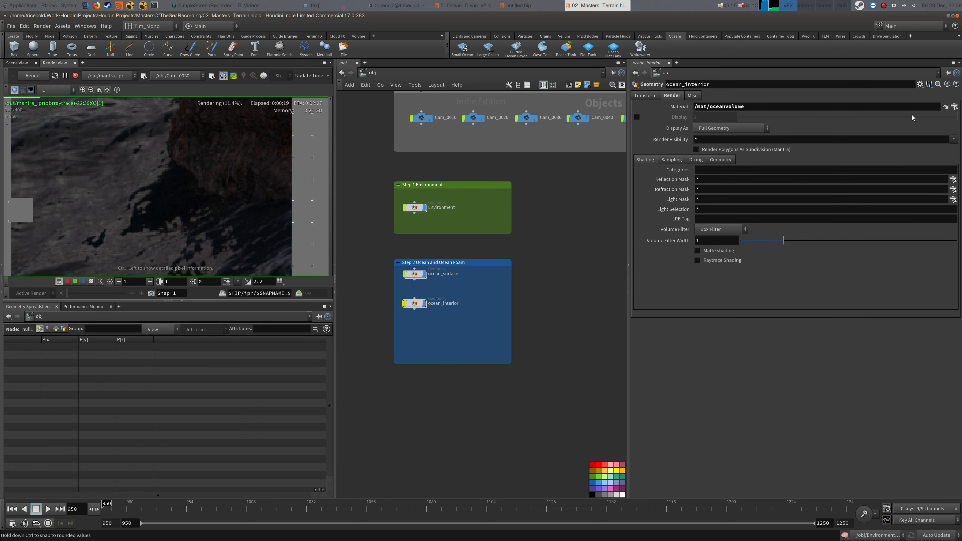
{"action": "left_click", "coordinate": [946, 106]}
{"action": "left_click", "coordinate": [698, 118]}
{"action": "key", "text": "Delete"}
{"action": "type", "text": "1"}
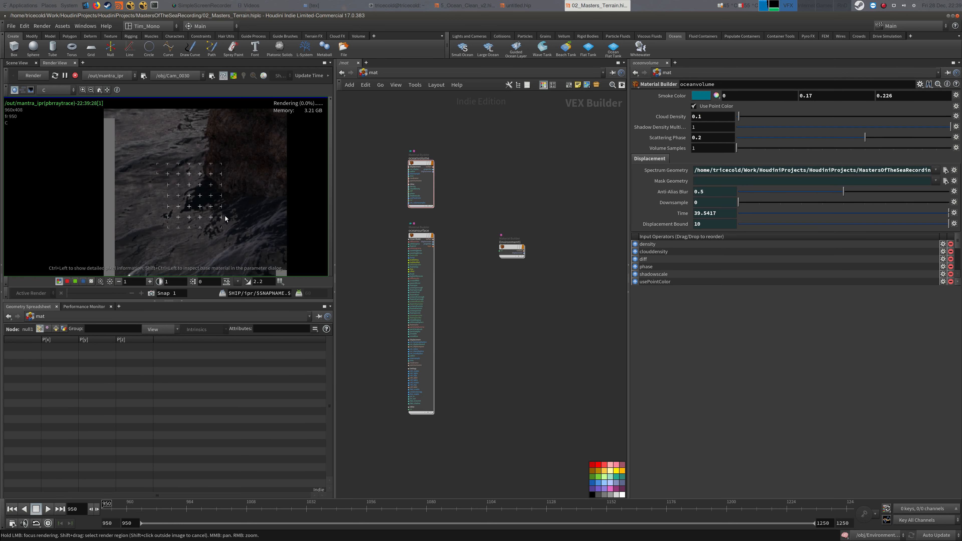
Step: Examine the water around the rock in the new render, show the all_refract plane and take a snapshot
{"action": "scroll", "coordinate": [197, 197], "scroll_direction": "up", "scroll_amount": 3}
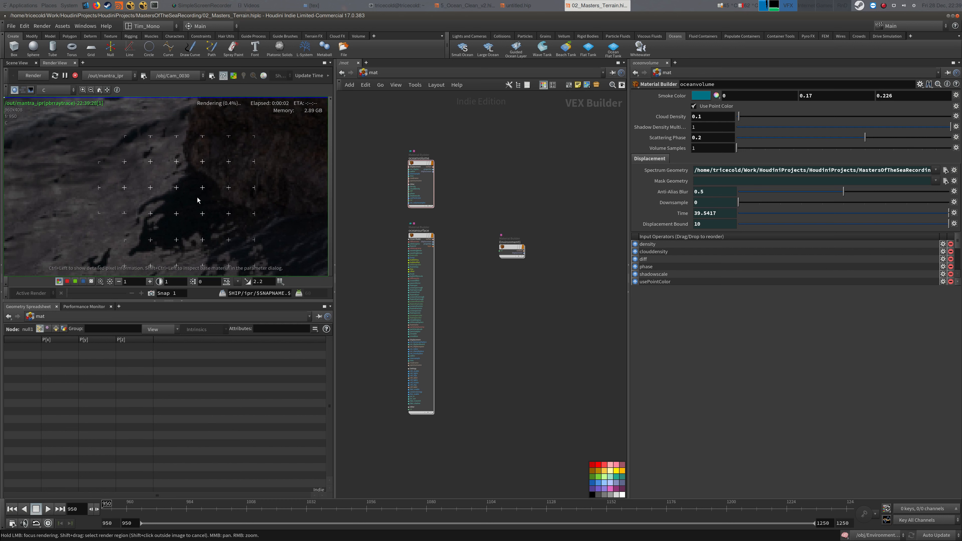
{"action": "scroll", "coordinate": [153, 222], "scroll_direction": "down", "scroll_amount": 3}
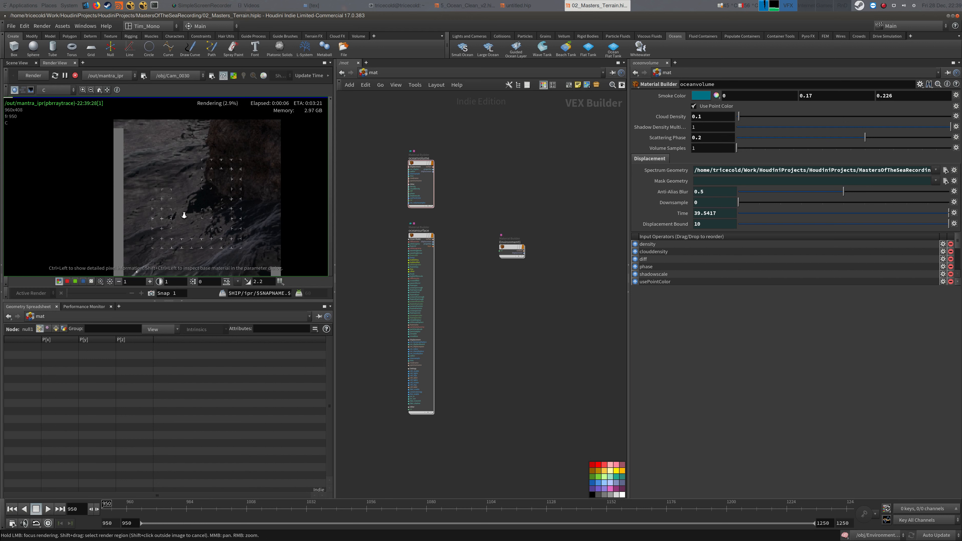
{"action": "scroll", "coordinate": [223, 199], "scroll_direction": "up", "scroll_amount": 2}
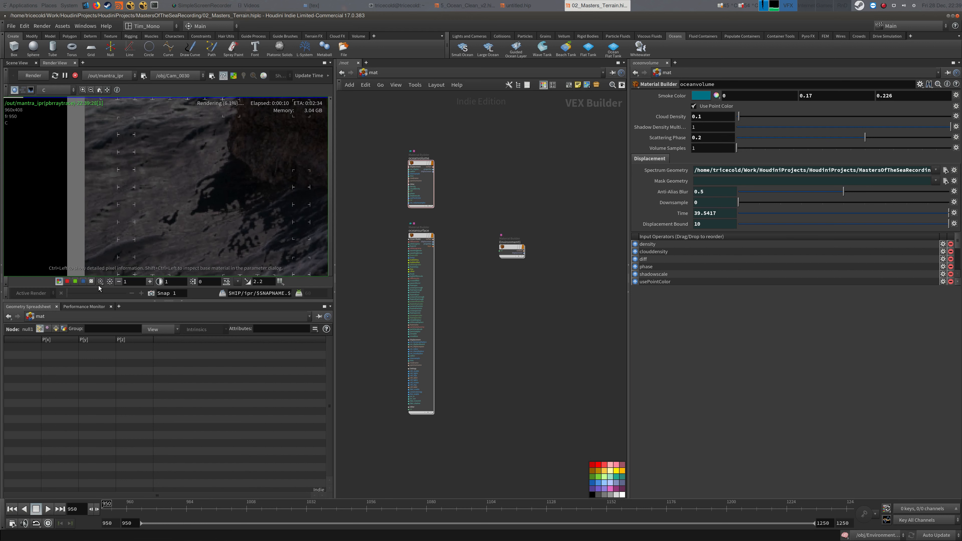
{"action": "left_click", "coordinate": [65, 91]}
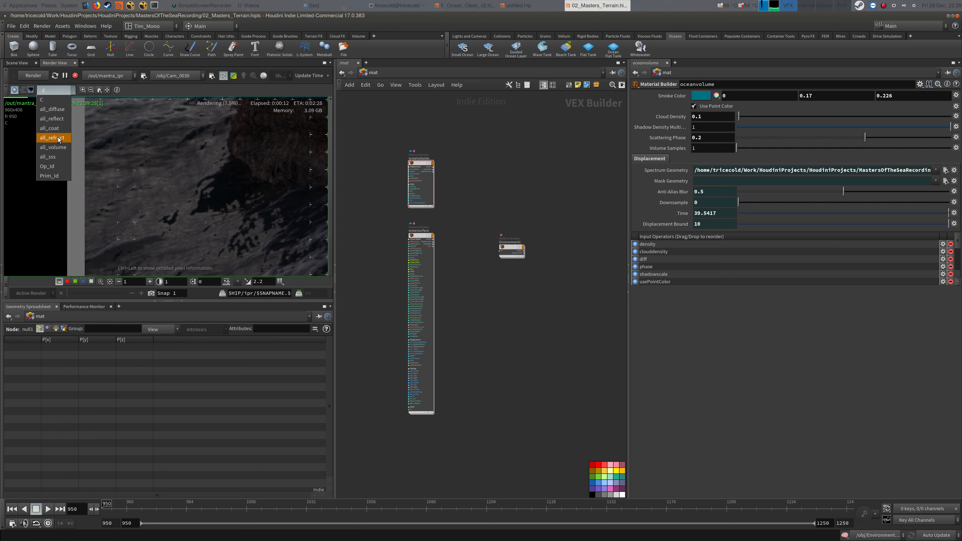
{"action": "left_click", "coordinate": [60, 138]}
{"action": "left_click", "coordinate": [151, 293]}
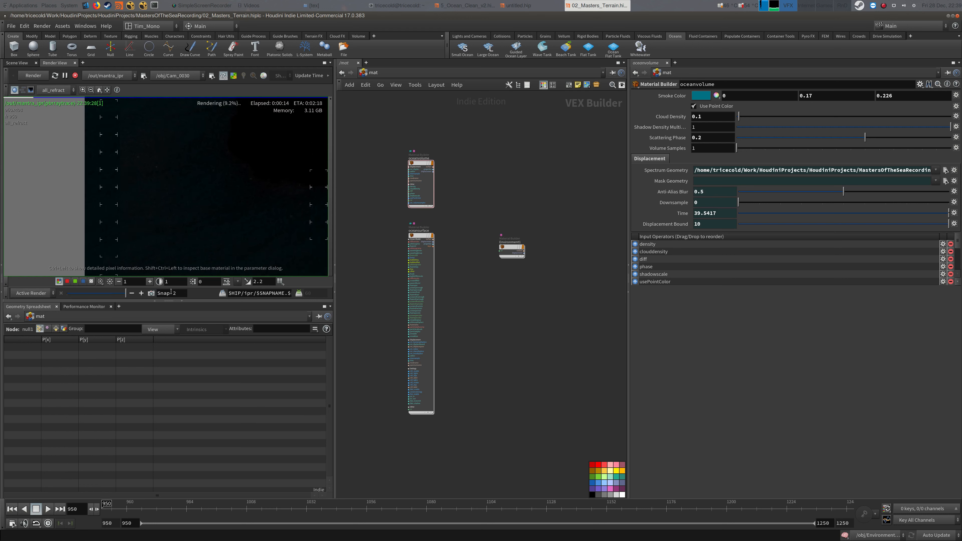
Step: Set the oceanvolume material's Cloud Density to 0.04
{"action": "left_click", "coordinate": [427, 164]}
{"action": "key", "text": "alt+Tab"}
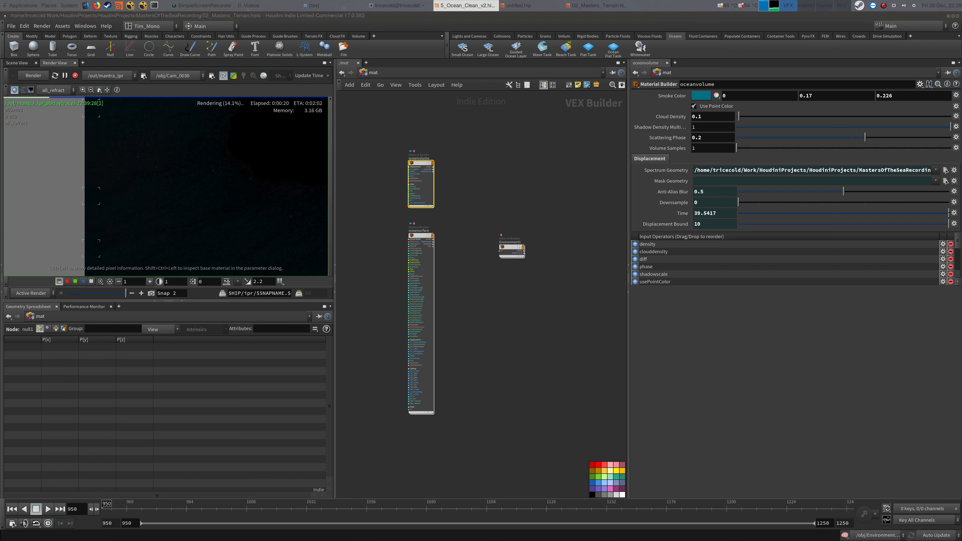
{"action": "left_click_drag", "start_coordinate": [698, 116], "coordinate": [712, 116]}
{"action": "type", "text": "04"}
{"action": "key", "text": "Return"}
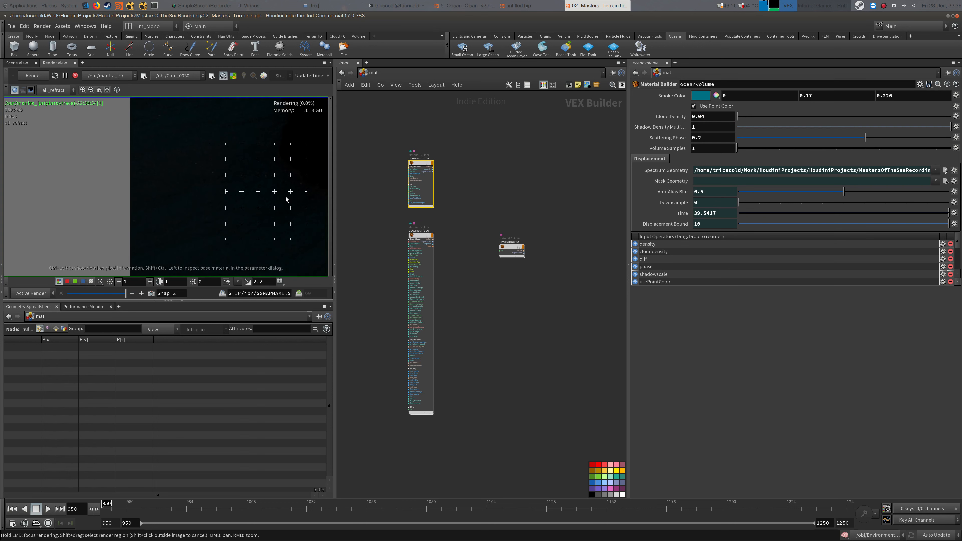
Step: Check the refraction around the rock, switch to the C plane and compare the active render with the stored snapshot
{"action": "middle_click_drag", "start_coordinate": [285, 197], "coordinate": [269, 208]}
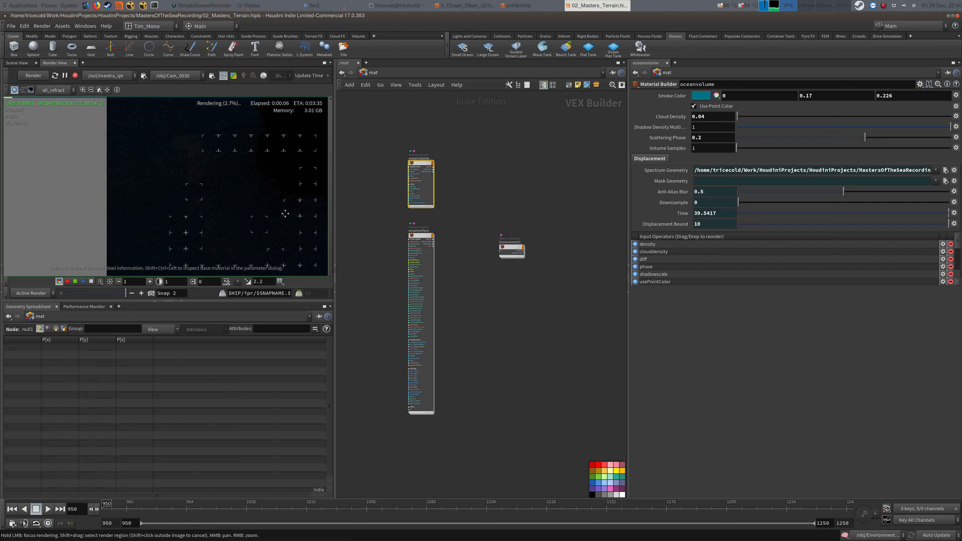
{"action": "left_click", "coordinate": [67, 89]}
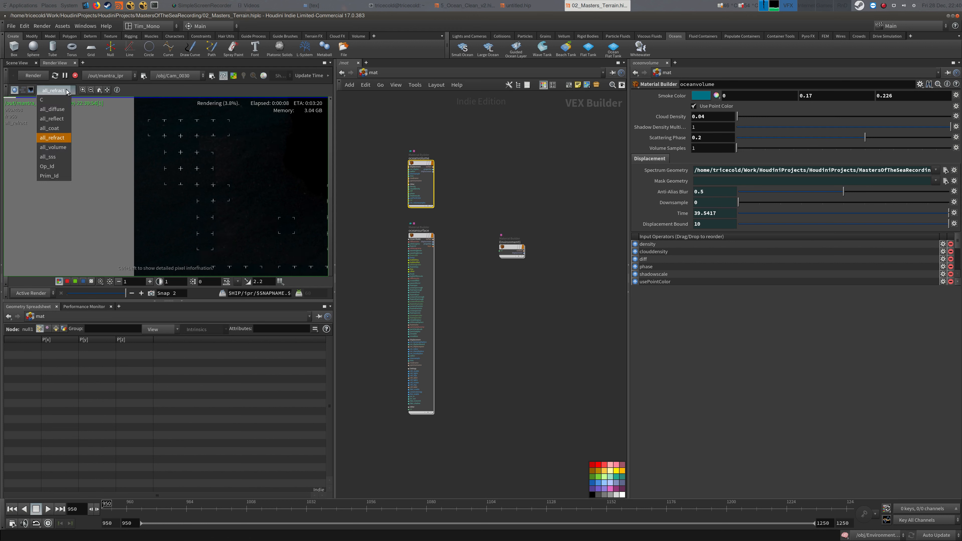
{"action": "left_click", "coordinate": [54, 137]}
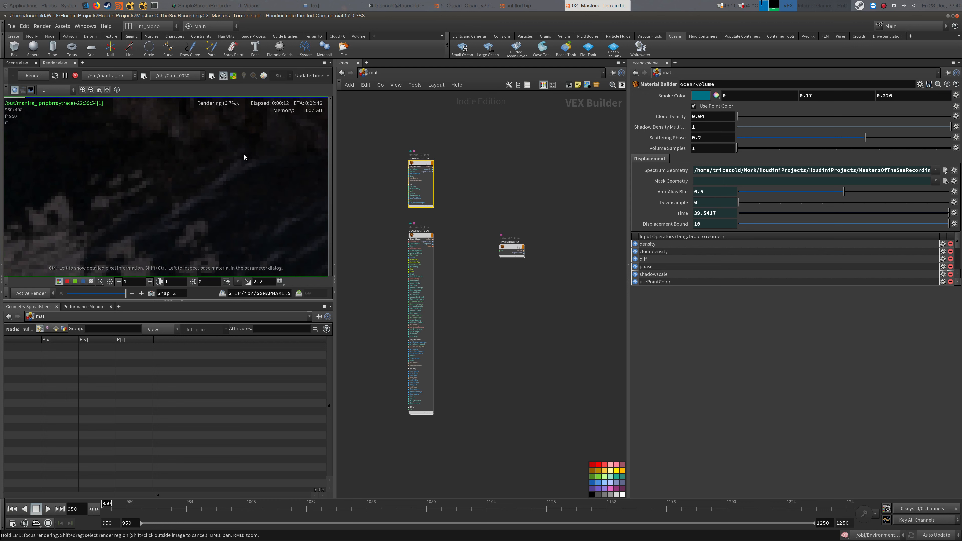
{"action": "left_click", "coordinate": [95, 295]}
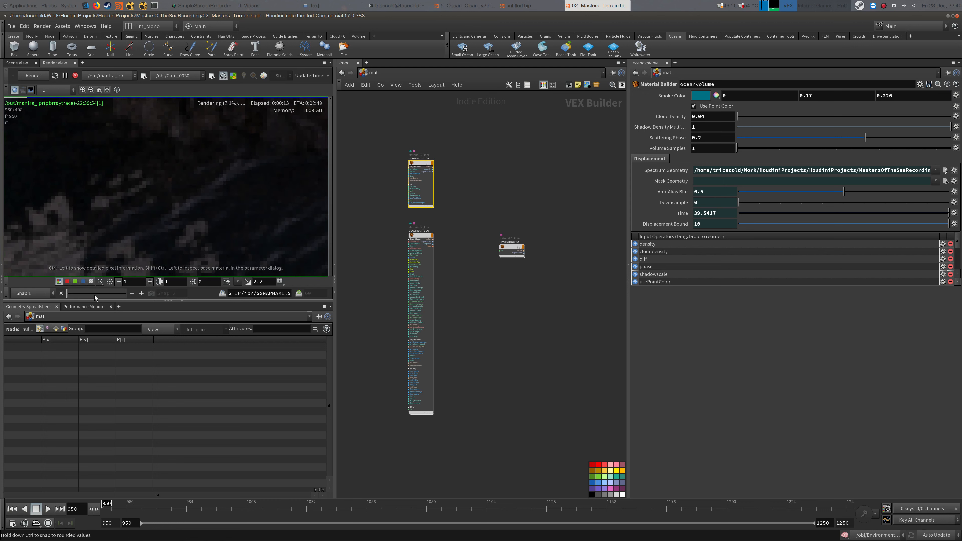
{"action": "left_click", "coordinate": [111, 291]}
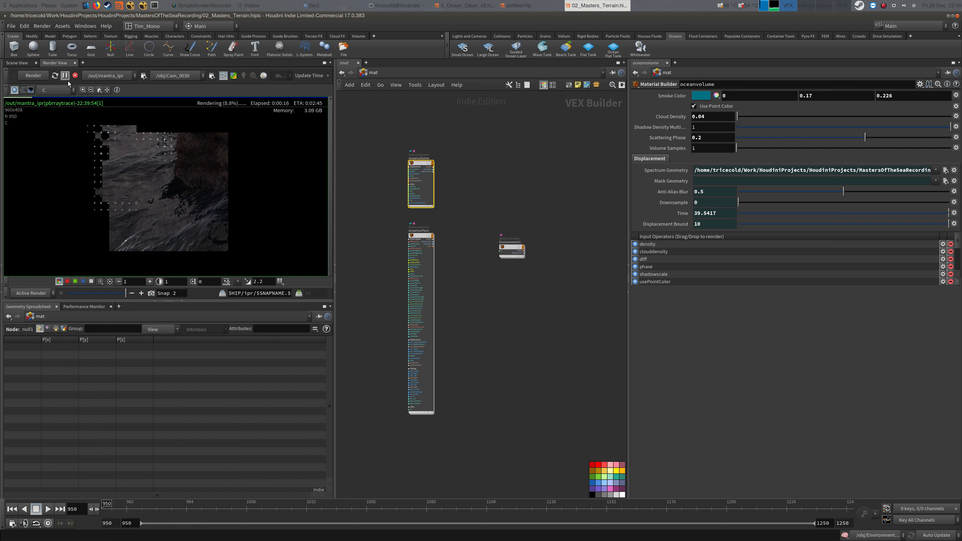
Step: Review the all_diffuse and all_reflect planes of the render
{"action": "left_click", "coordinate": [57, 90]}
{"action": "left_click", "coordinate": [59, 110]}
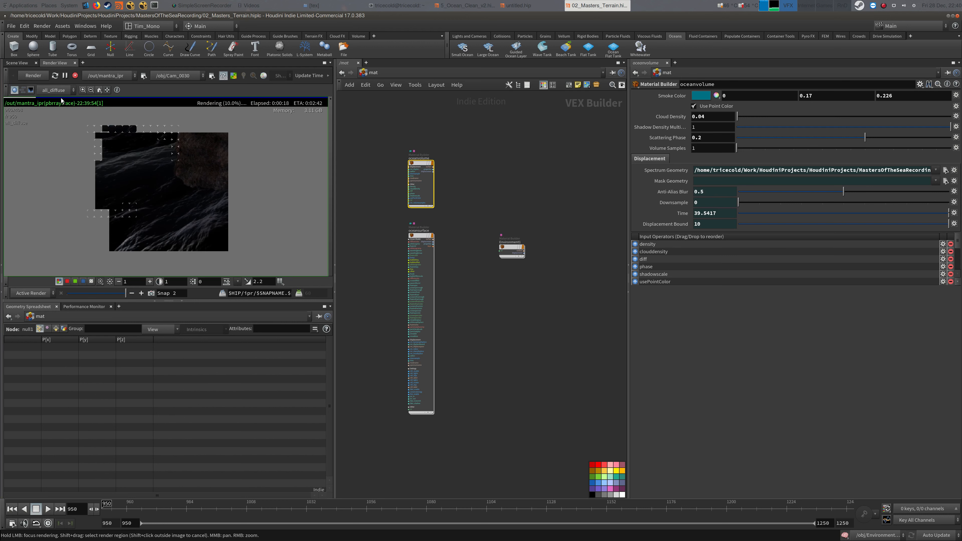
{"action": "left_click", "coordinate": [63, 89]}
{"action": "left_click", "coordinate": [70, 113]}
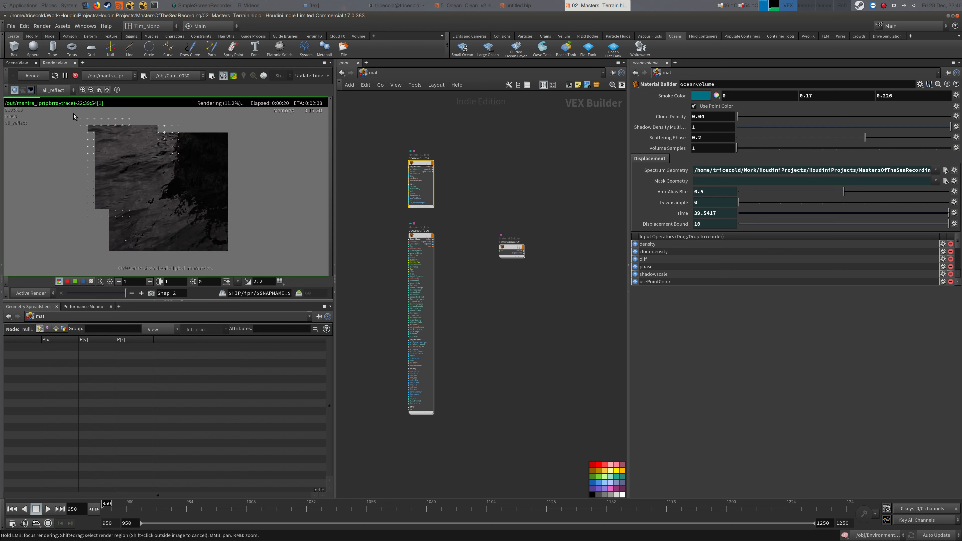
Step: Set the Refract Intensity of the oceansurface material's waves to 1
{"action": "left_click_drag", "start_coordinate": [459, 215], "coordinate": [453, 243]}
{"action": "left_click", "coordinate": [717, 117]}
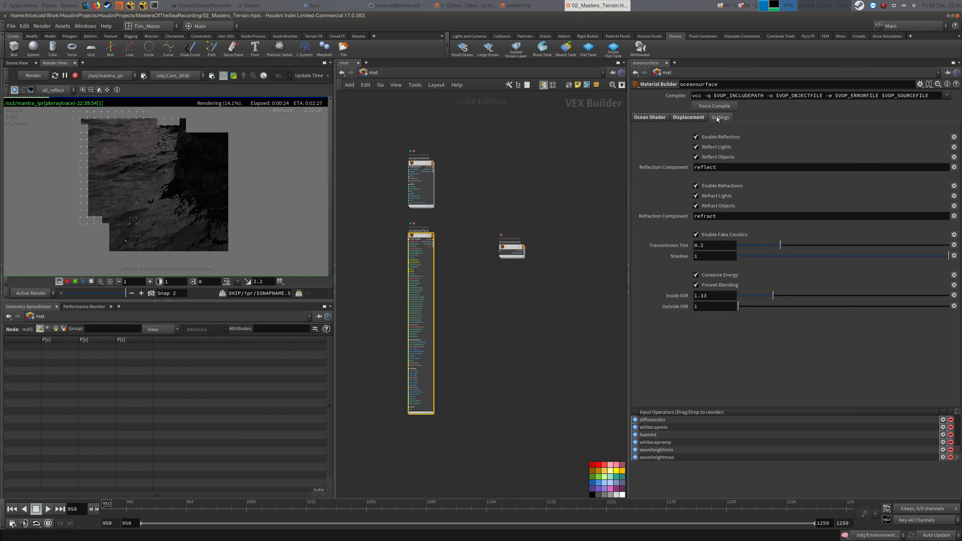
{"action": "left_click", "coordinate": [649, 117]}
{"action": "left_click", "coordinate": [704, 188]}
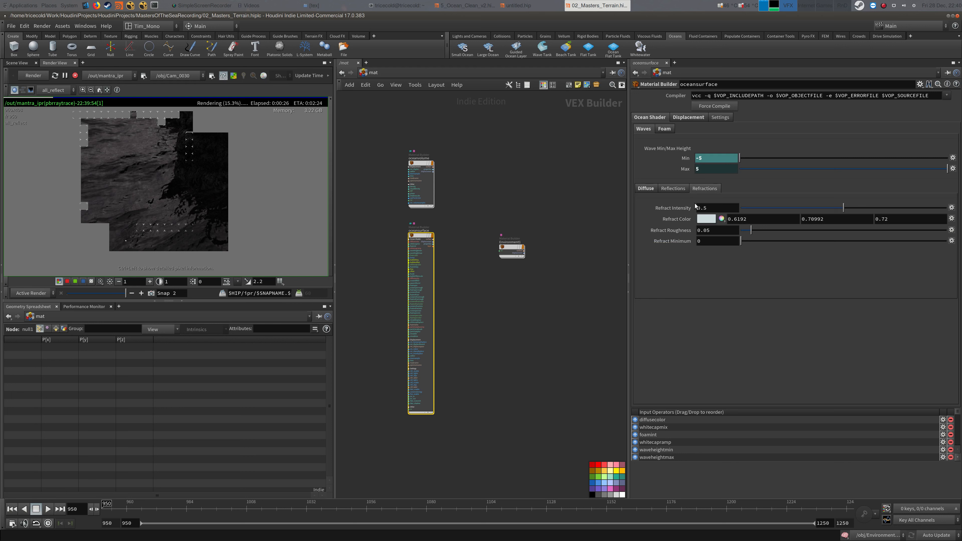
{"action": "left_click", "coordinate": [716, 208]}
{"action": "left_click", "coordinate": [598, 226]}
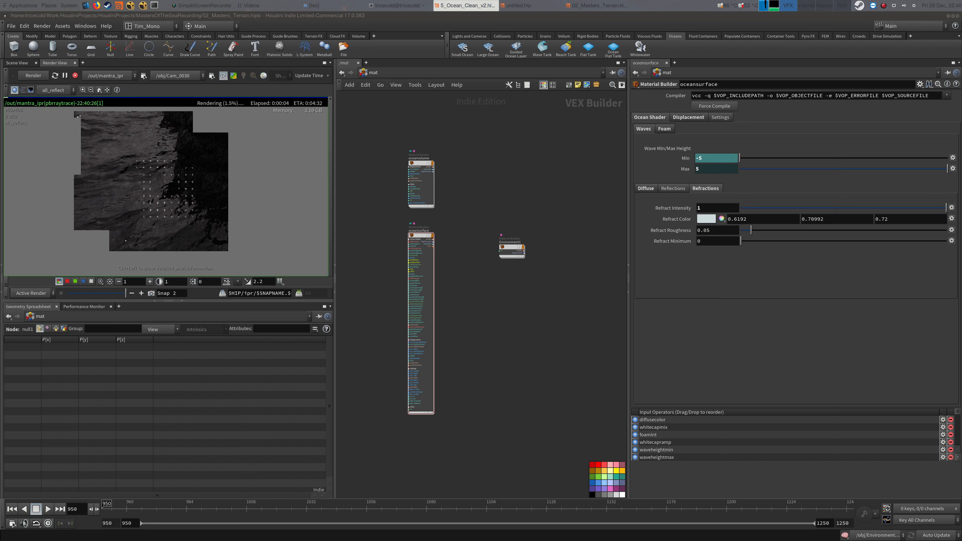
Step: Inspect the all_refract plane, return to the C plane to examine the water by the rock, and restart the render
{"action": "left_click", "coordinate": [54, 90]}
{"action": "left_click", "coordinate": [57, 138]}
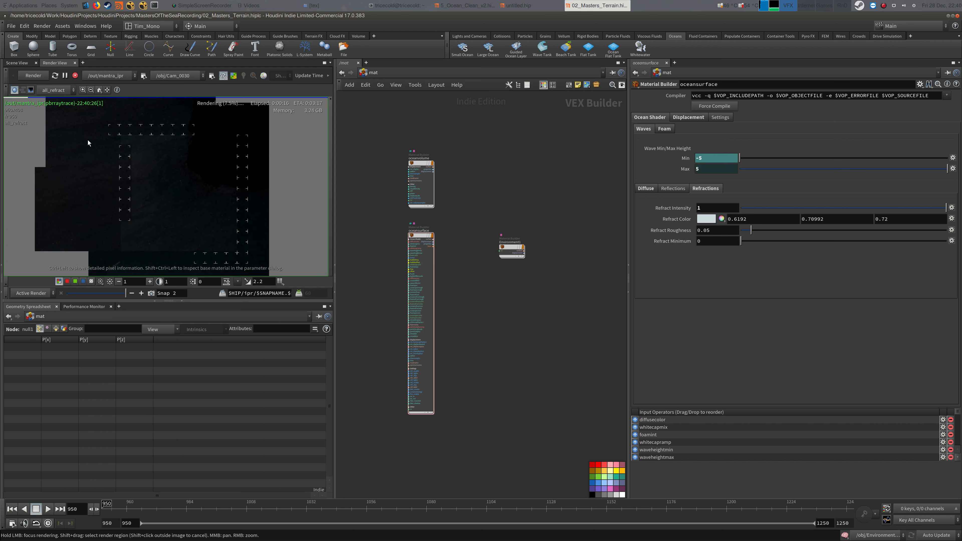
{"action": "left_click", "coordinate": [56, 90]}
{"action": "left_click", "coordinate": [62, 110]}
{"action": "right_click_drag", "start_coordinate": [219, 166], "coordinate": [194, 170]}
{"action": "middle_click_drag", "start_coordinate": [195, 170], "coordinate": [181, 172]}
{"action": "right_click_drag", "start_coordinate": [181, 171], "coordinate": [204, 167]}
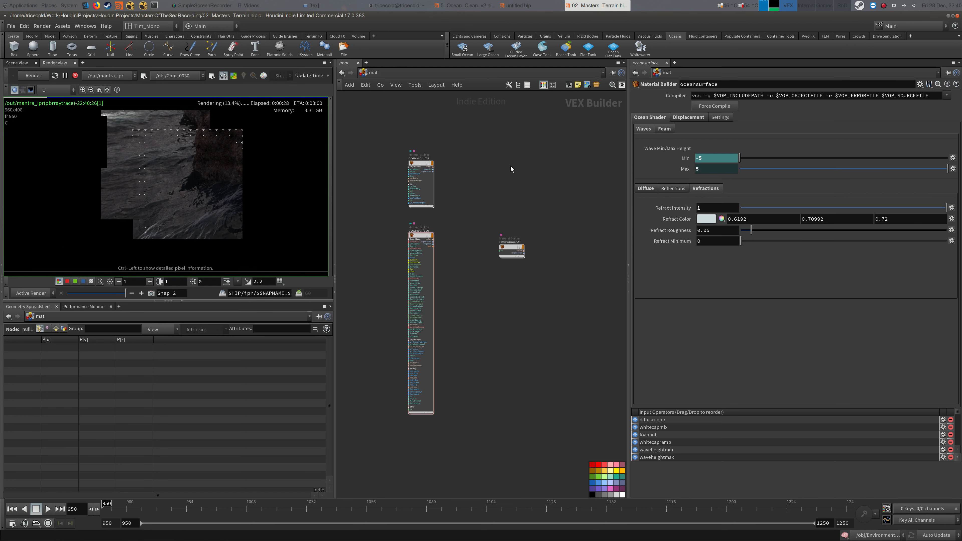
{"action": "left_click", "coordinate": [56, 76]}
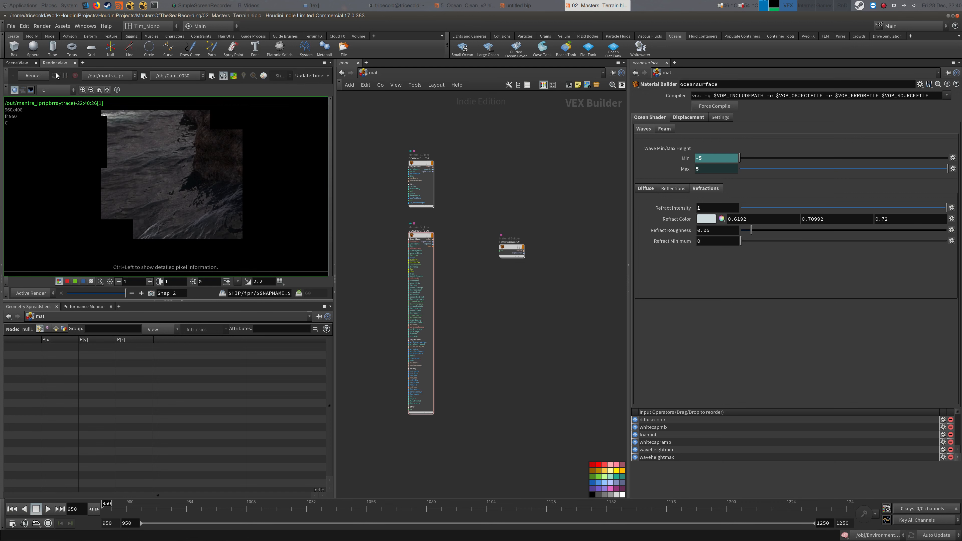
Step: At the object level, rotate skylight1 around Y to -379.5 while watching the lighting in the scene viewport
{"action": "left_click", "coordinate": [23, 63]}
{"action": "left_click", "coordinate": [460, 72]}
{"action": "left_click", "coordinate": [457, 122]}
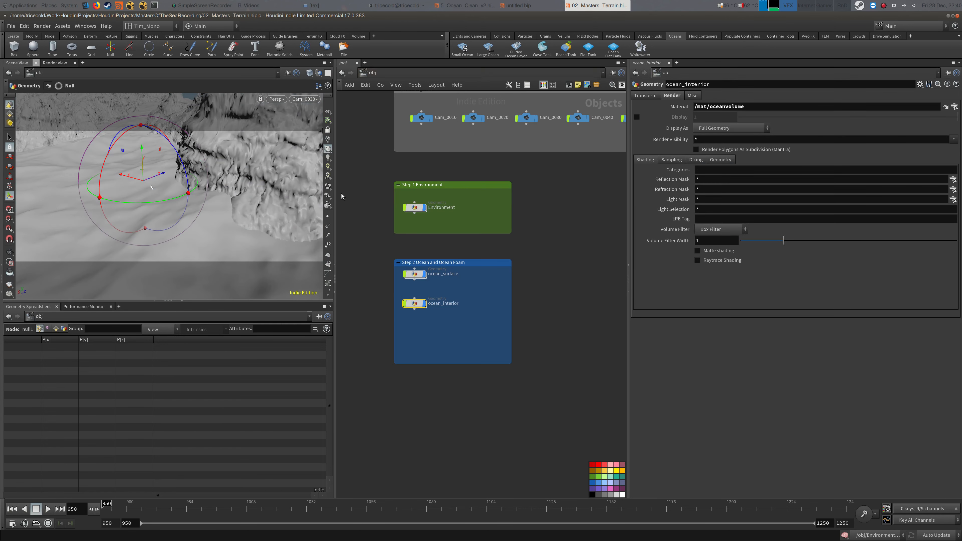
{"action": "middle_click_drag", "start_coordinate": [565, 178], "coordinate": [392, 250]}
{"action": "scroll", "coordinate": [446, 239], "scroll_direction": "down", "scroll_amount": 2}
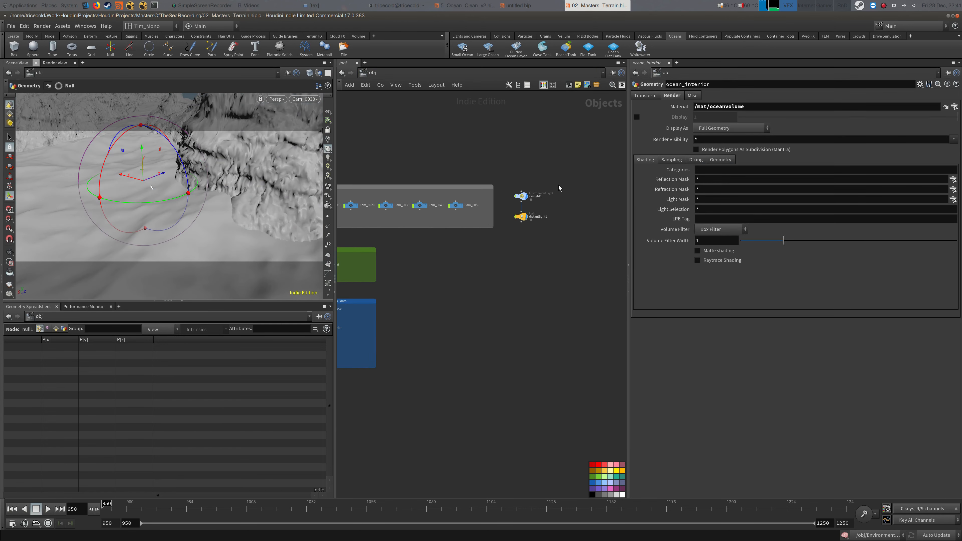
{"action": "left_click", "coordinate": [522, 196]}
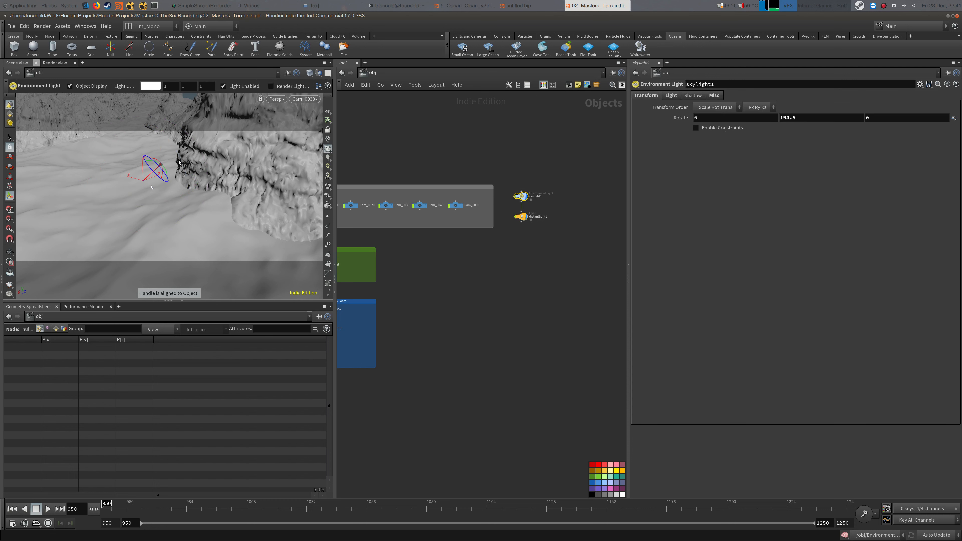
{"action": "middle_click_drag", "start_coordinate": [819, 99], "coordinate": [246, 132]}
{"action": "middle_click_drag", "start_coordinate": [133, 130], "coordinate": [306, 150]}
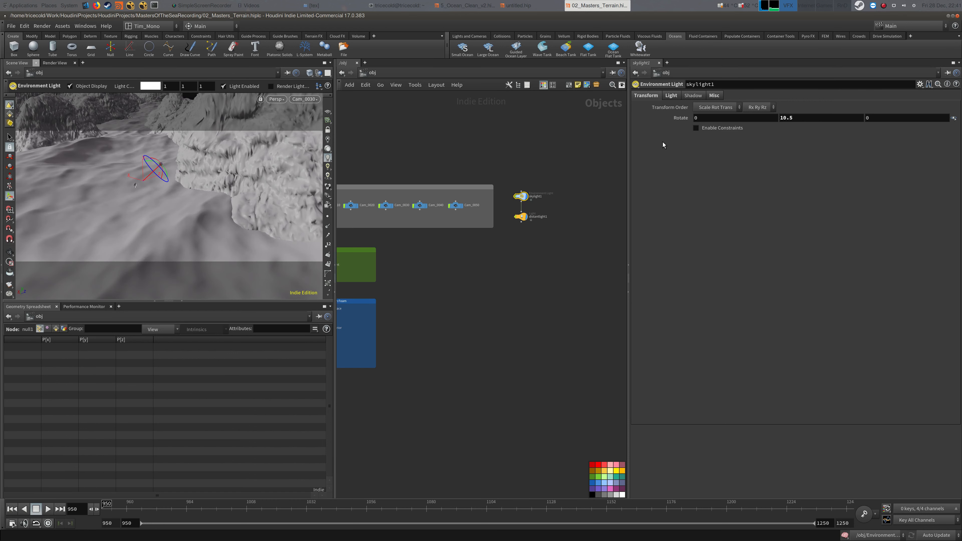
{"action": "middle_click_drag", "start_coordinate": [798, 118], "coordinate": [828, 97]}
{"action": "middle_click_drag", "start_coordinate": [134, 187], "coordinate": [141, 184]}
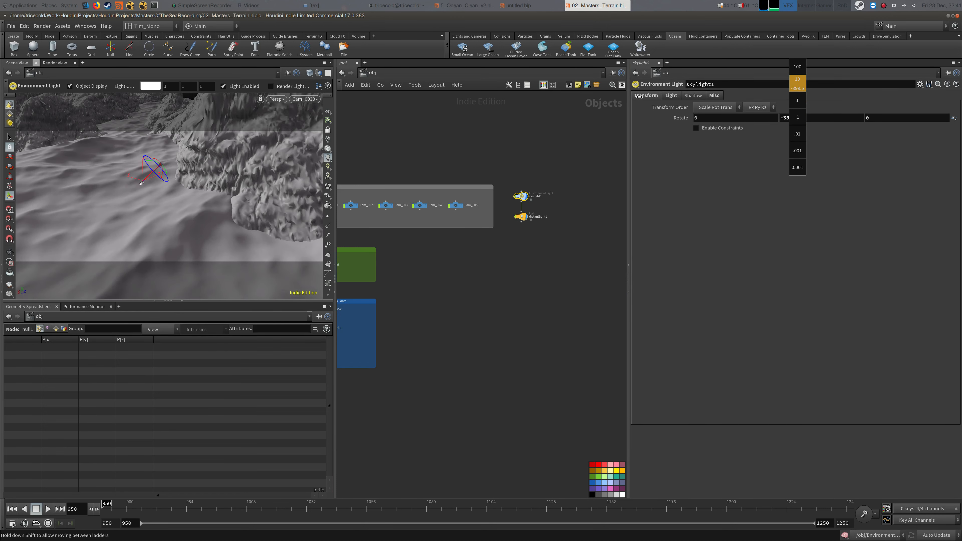
{"action": "middle_click_drag", "start_coordinate": [639, 96], "coordinate": [646, 97]}
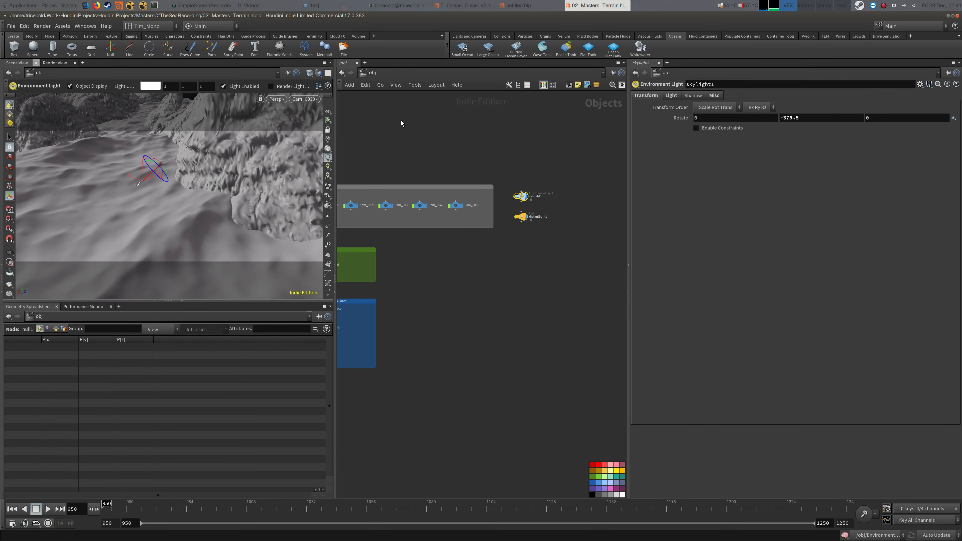
Step: Render a region covering the rock and the adjacent water, and select distantlight1 to show its light settings
{"action": "left_click", "coordinate": [57, 63]}
{"action": "left_click_drag", "start_coordinate": [131, 132], "coordinate": [296, 229], "text": "shift"}
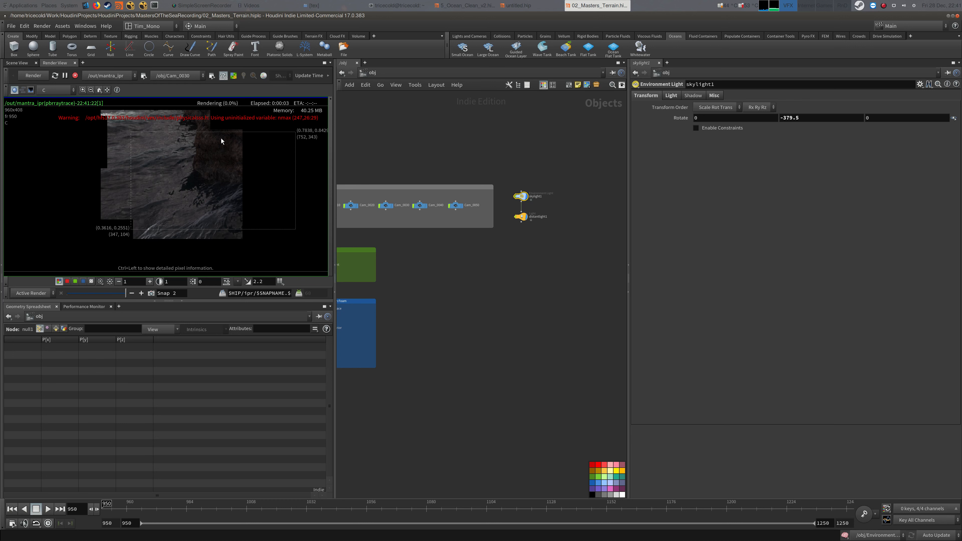
{"action": "scroll", "coordinate": [233, 190], "scroll_direction": "up", "scroll_amount": 3}
{"action": "middle_click_drag", "start_coordinate": [209, 167], "coordinate": [254, 200]}
{"action": "scroll", "coordinate": [212, 171], "scroll_direction": "down", "scroll_amount": 2}
{"action": "left_click", "coordinate": [521, 216]}
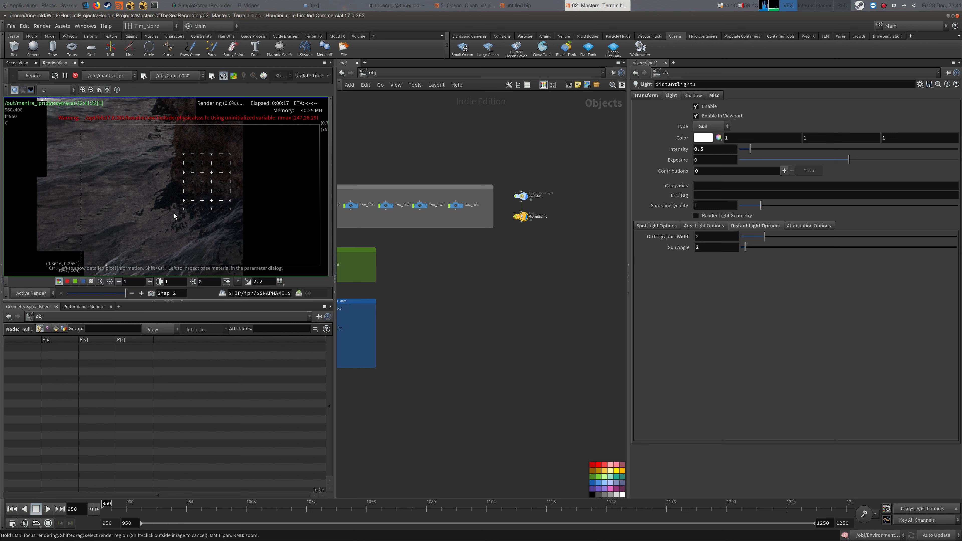
Step: Examine the rock and waterline in the region render, view the all_refract plane, and return to the C plane
{"action": "right_click_drag", "start_coordinate": [144, 201], "coordinate": [197, 205]}
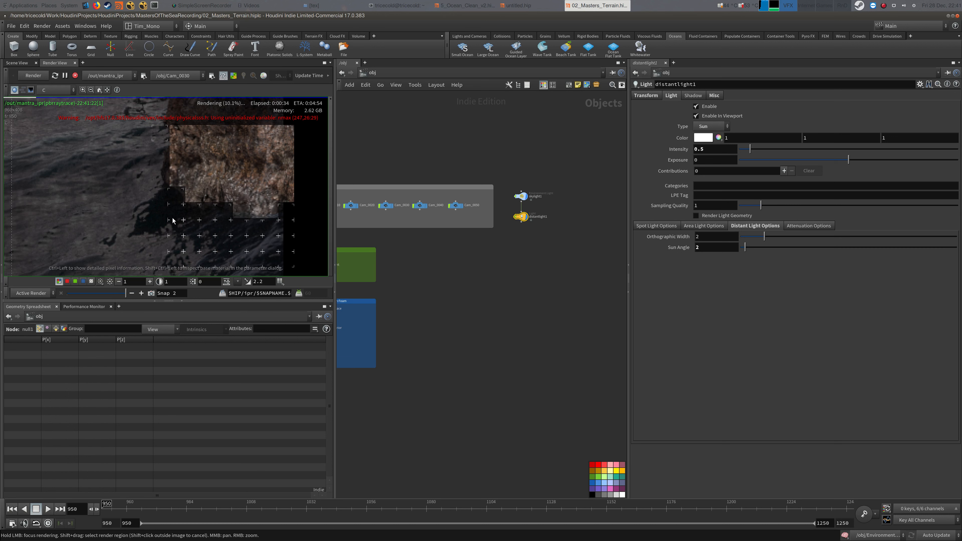
{"action": "scroll", "coordinate": [206, 200], "scroll_direction": "down", "scroll_amount": 5}
{"action": "scroll", "coordinate": [193, 209], "scroll_direction": "up", "scroll_amount": 3}
{"action": "middle_click_drag", "start_coordinate": [221, 206], "coordinate": [243, 192]}
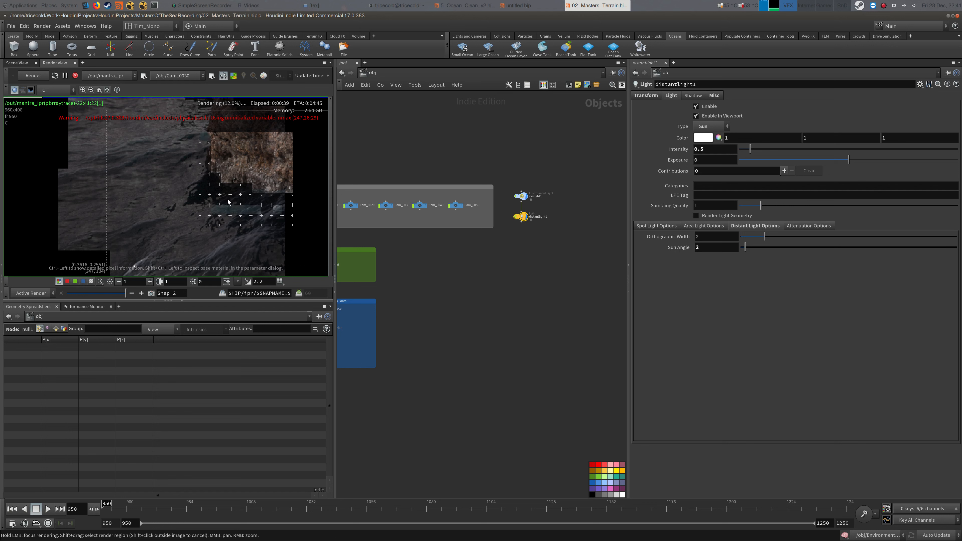
{"action": "scroll", "coordinate": [241, 196], "scroll_direction": "up", "scroll_amount": 3}
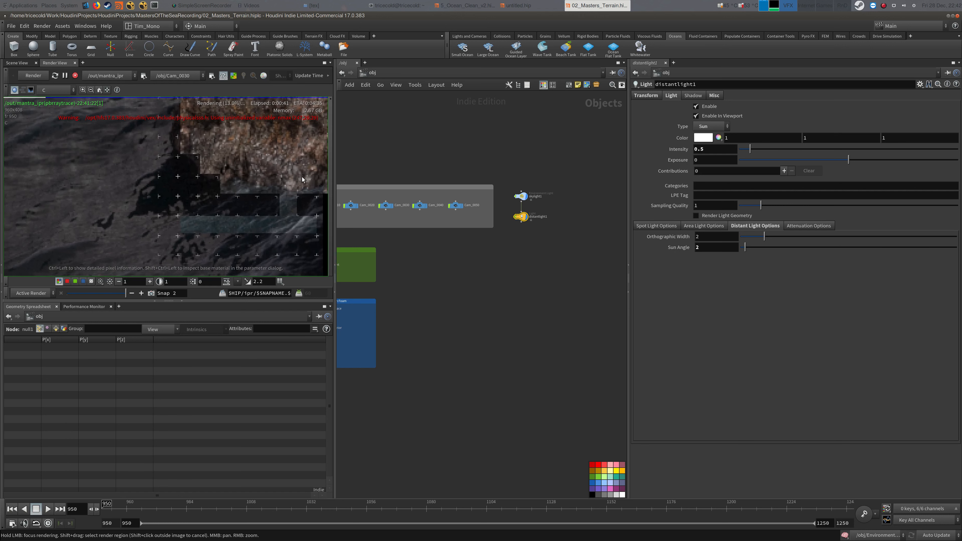
{"action": "left_click", "coordinate": [57, 90]}
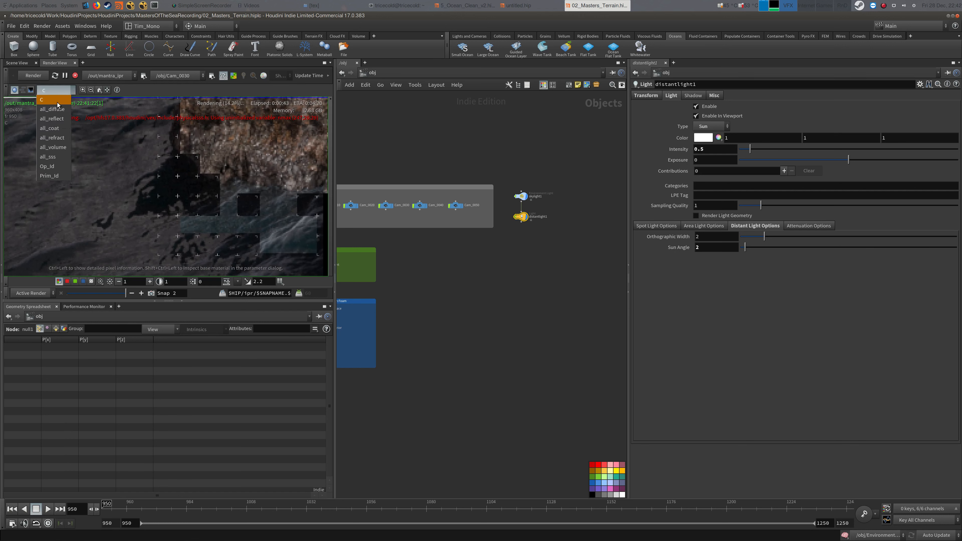
{"action": "left_click", "coordinate": [61, 138]}
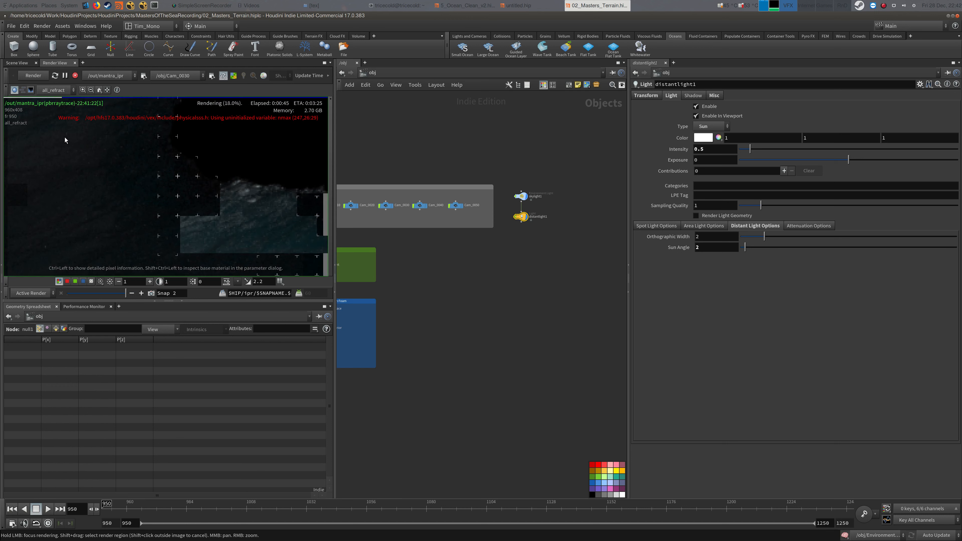
{"action": "scroll", "coordinate": [198, 168], "scroll_direction": "down", "scroll_amount": 3}
{"action": "scroll", "coordinate": [173, 162], "scroll_direction": "up", "scroll_amount": 2}
{"action": "left_click", "coordinate": [53, 90]}
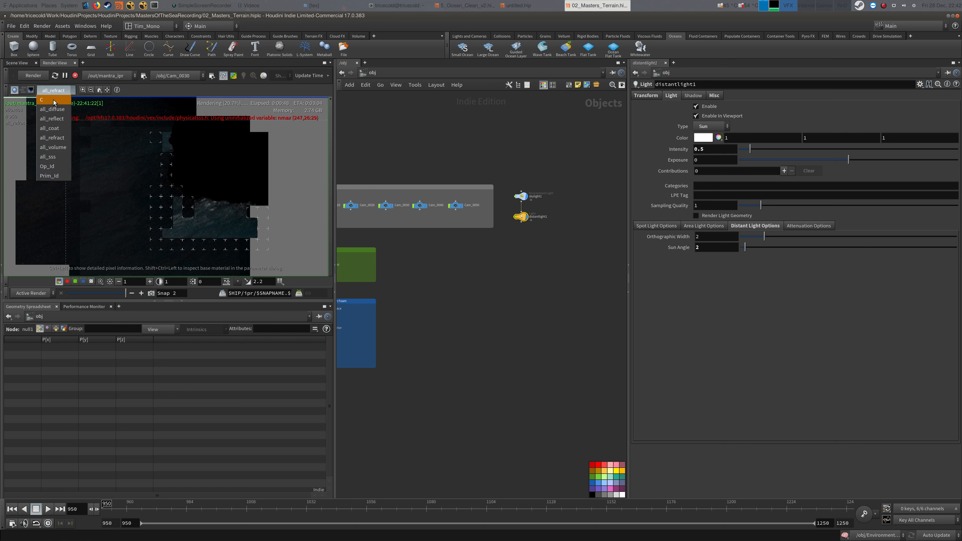
{"action": "left_click", "coordinate": [57, 99]}
Step: Examine in the C plane how the water meets the rock, both close up and across the whole region
{"action": "scroll", "coordinate": [245, 193], "scroll_direction": "up", "scroll_amount": 3}
{"action": "scroll", "coordinate": [253, 197], "scroll_direction": "down", "scroll_amount": 3}
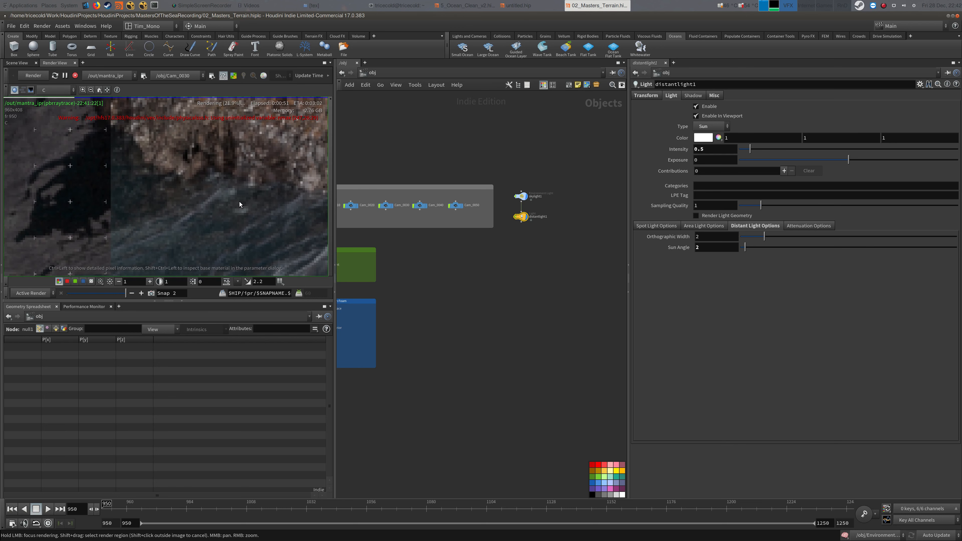
{"action": "middle_click_drag", "start_coordinate": [230, 202], "coordinate": [227, 196]}
{"action": "scroll", "coordinate": [232, 196], "scroll_direction": "up", "scroll_amount": 1}
{"action": "scroll", "coordinate": [235, 181], "scroll_direction": "down", "scroll_amount": 3}
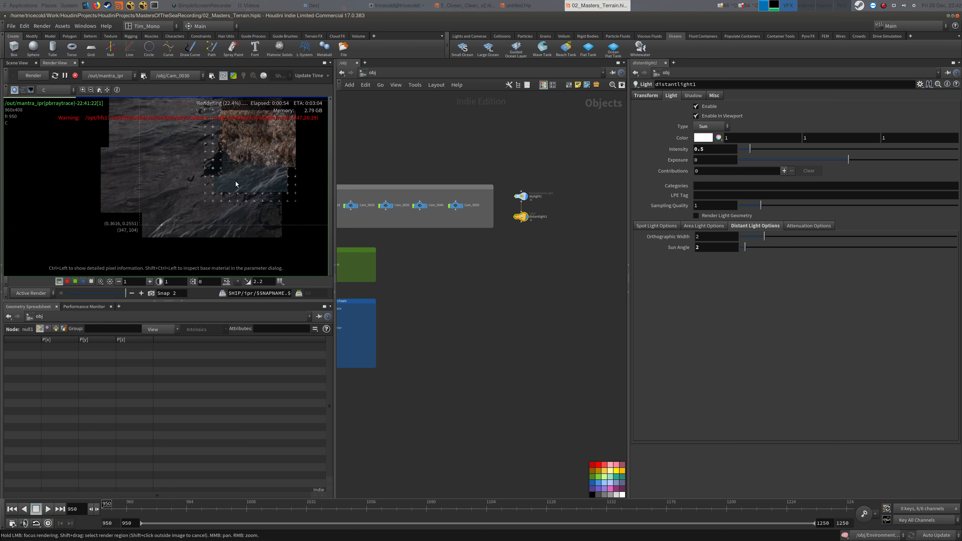
{"action": "middle_click_drag", "start_coordinate": [175, 172], "coordinate": [153, 188]}
{"action": "right_click_drag", "start_coordinate": [153, 188], "coordinate": [195, 175]}
{"action": "middle_click_drag", "start_coordinate": [220, 149], "coordinate": [213, 215]}
{"action": "middle_click_drag", "start_coordinate": [253, 246], "coordinate": [206, 172]}
{"action": "right_click_drag", "start_coordinate": [206, 172], "coordinate": [182, 191]}
{"action": "middle_click_drag", "start_coordinate": [184, 173], "coordinate": [152, 165]}
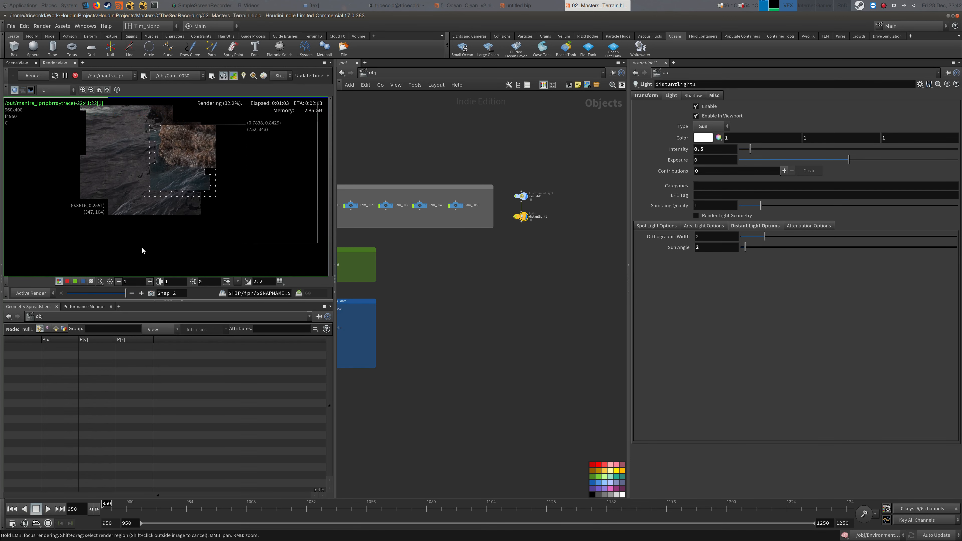
{"action": "middle_click_drag", "start_coordinate": [154, 190], "coordinate": [174, 195]}
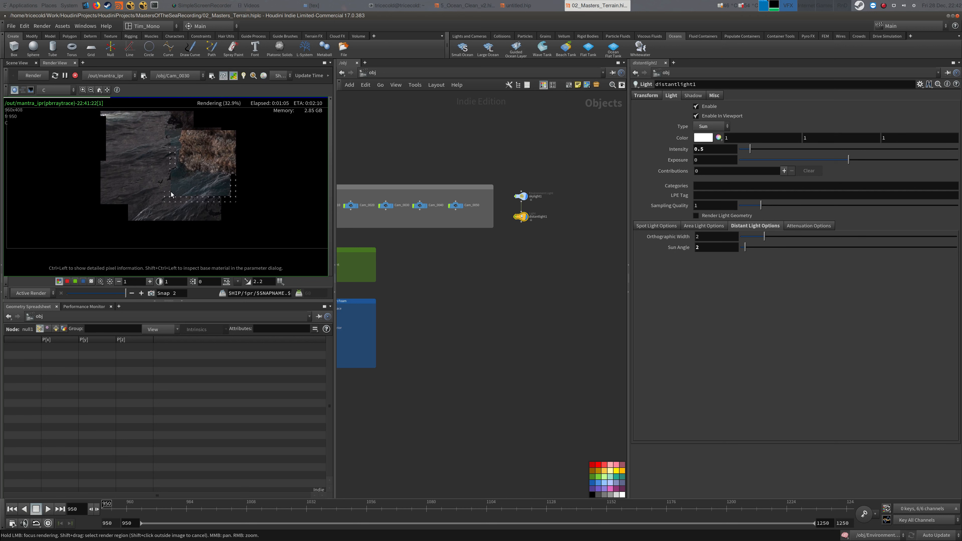
Step: Move the ocean_surface node slightly down toward ocean_interior inside the Step 2 Ocean and Ocean Foam box
{"action": "middle_click_drag", "start_coordinate": [390, 318], "coordinate": [511, 296]}
{"action": "right_click_drag", "start_coordinate": [511, 296], "coordinate": [572, 256]}
{"action": "middle_click_drag", "start_coordinate": [444, 293], "coordinate": [475, 273]}
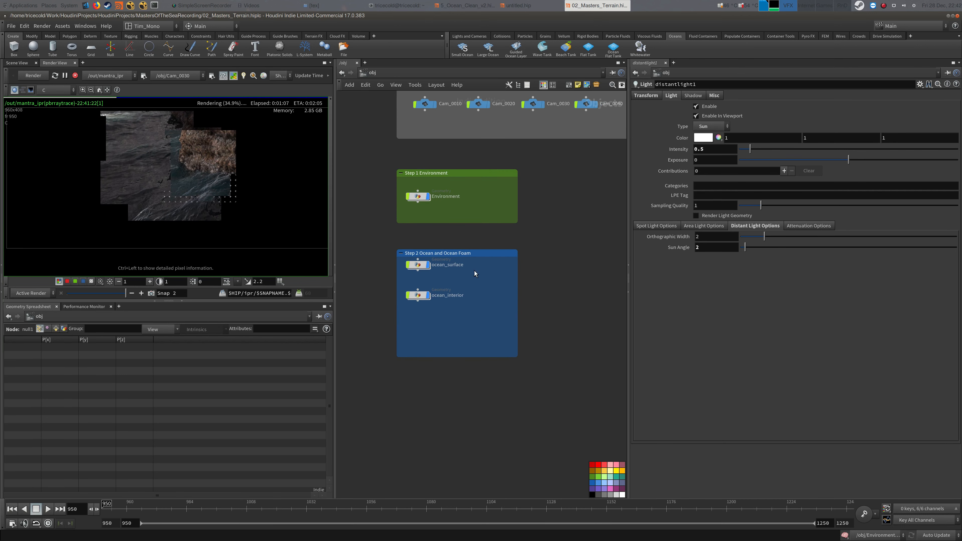
{"action": "left_click_drag", "start_coordinate": [421, 266], "coordinate": [422, 274]}
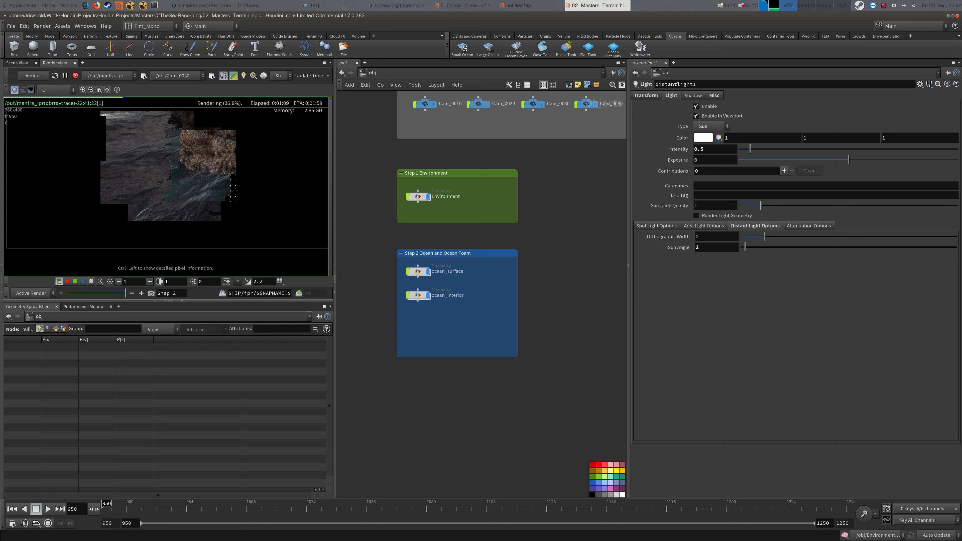
{"action": "key", "text": "alt+Tab"}
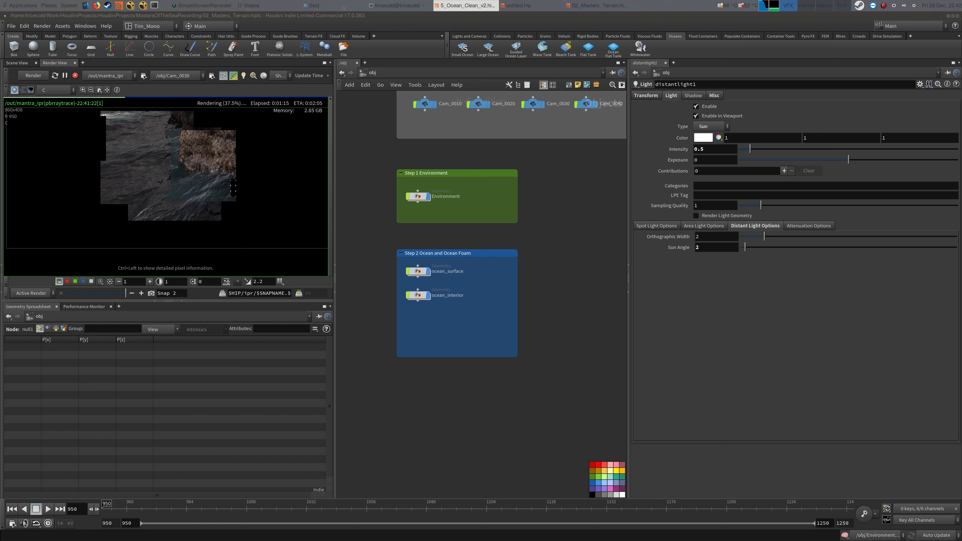
Step: Check a larger region render of the rock and water, stop it, and start rendering the full camera frame
{"action": "left_click", "coordinate": [301, 198]}
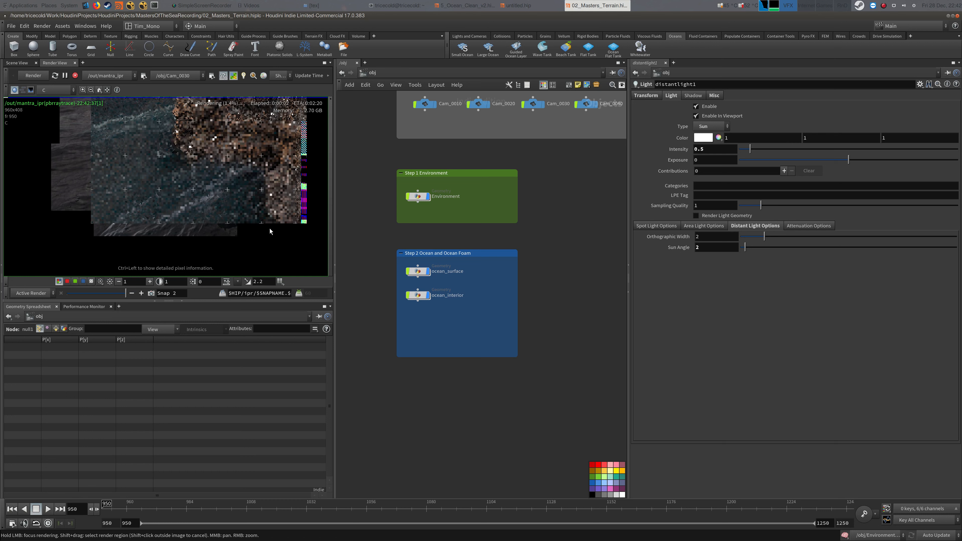
{"action": "right_click_drag", "start_coordinate": [265, 226], "coordinate": [226, 257]}
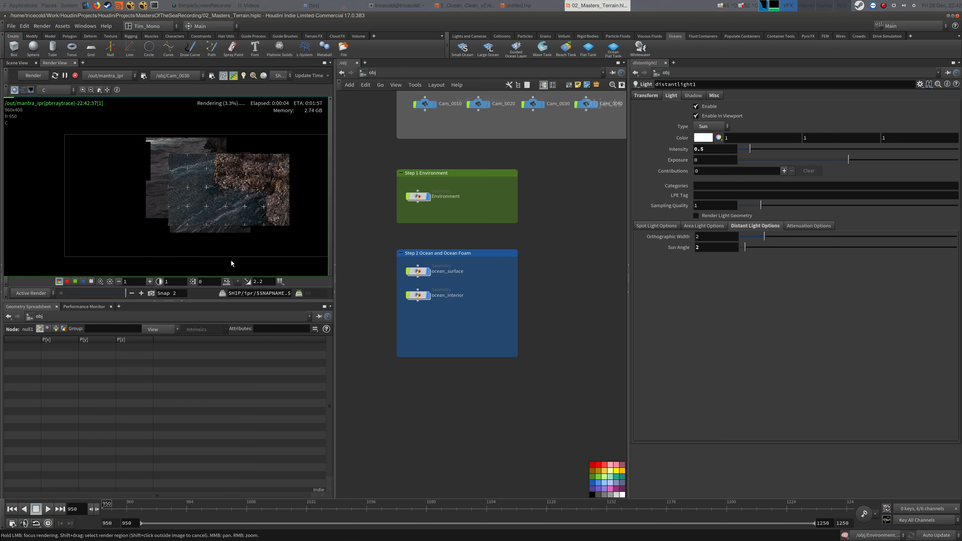
{"action": "middle_click_drag", "start_coordinate": [198, 232], "coordinate": [147, 210]}
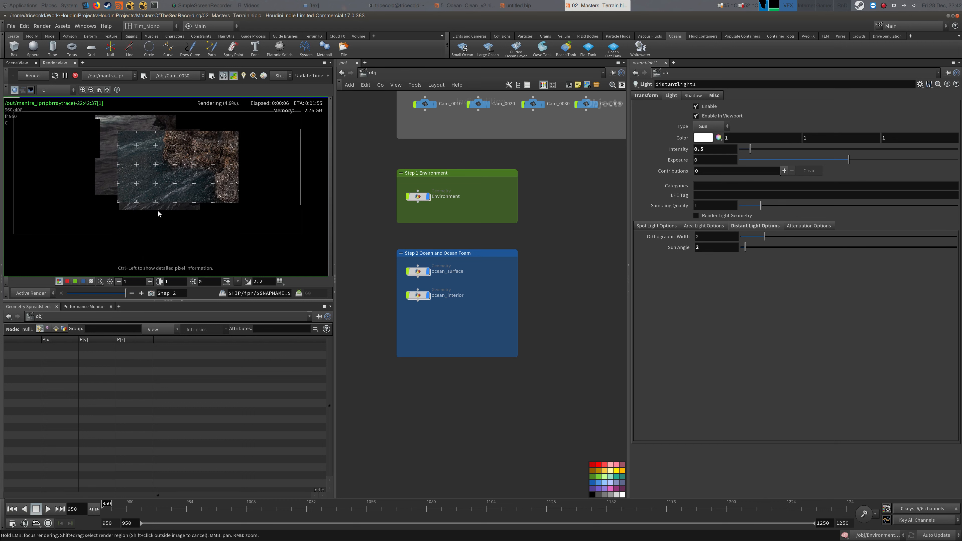
{"action": "key", "text": "Escape"}
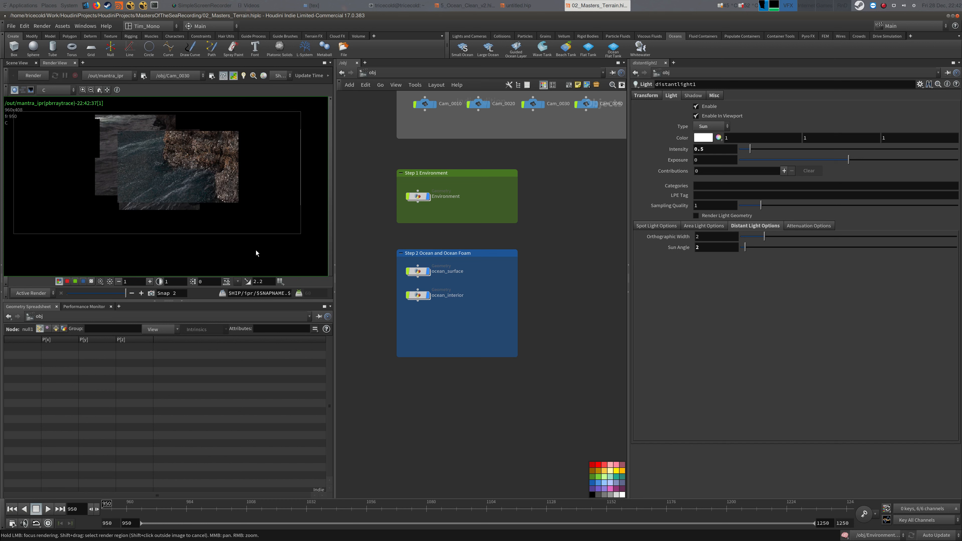
{"action": "middle_click_drag", "start_coordinate": [230, 210], "coordinate": [236, 213]}
{"action": "left_click", "coordinate": [14, 89]}
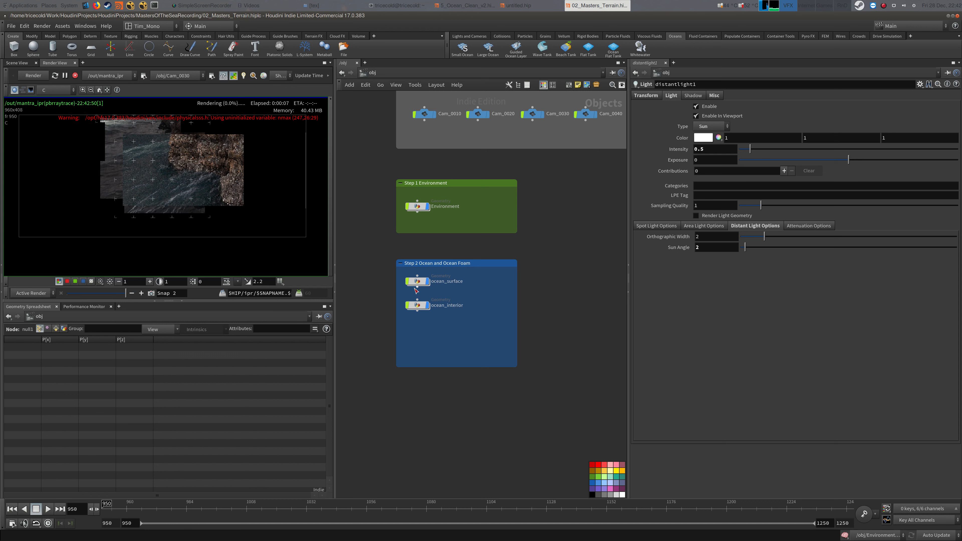
Step: Open the ocean_surface network, look over the full-frame render, and stop it
{"action": "double_click", "coordinate": [419, 282]}
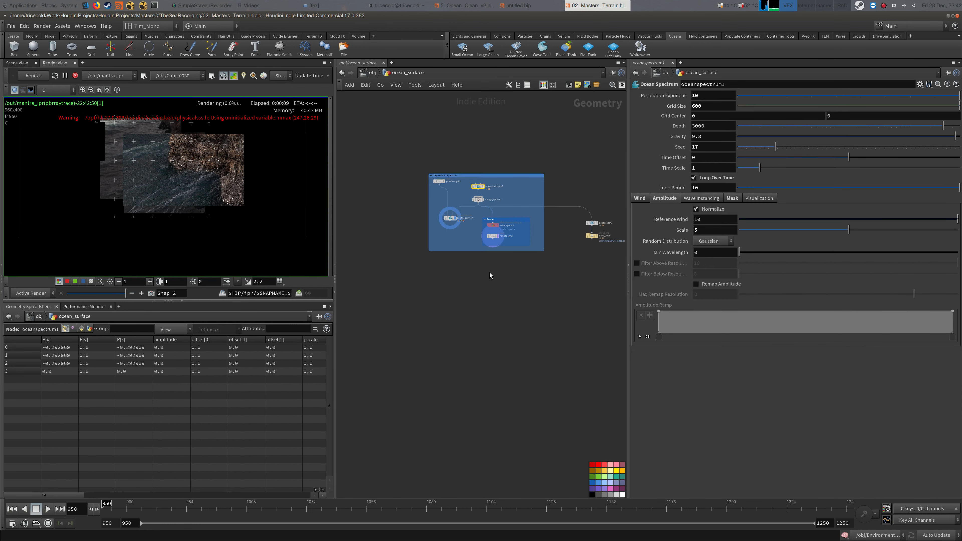
{"action": "scroll", "coordinate": [426, 278], "scroll_direction": "up", "scroll_amount": 1}
{"action": "middle_click_drag", "start_coordinate": [426, 278], "coordinate": [432, 286]}
{"action": "key", "text": "alt+Tab"}
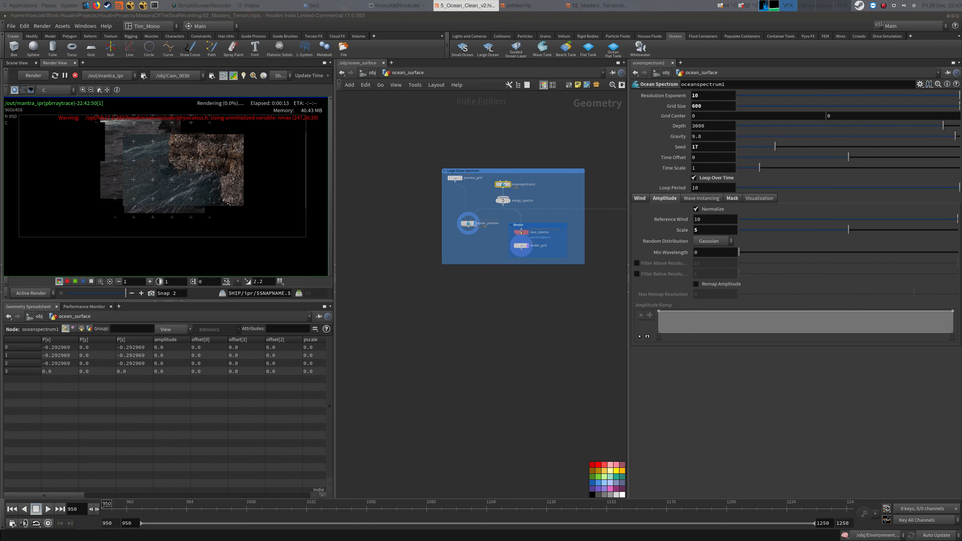
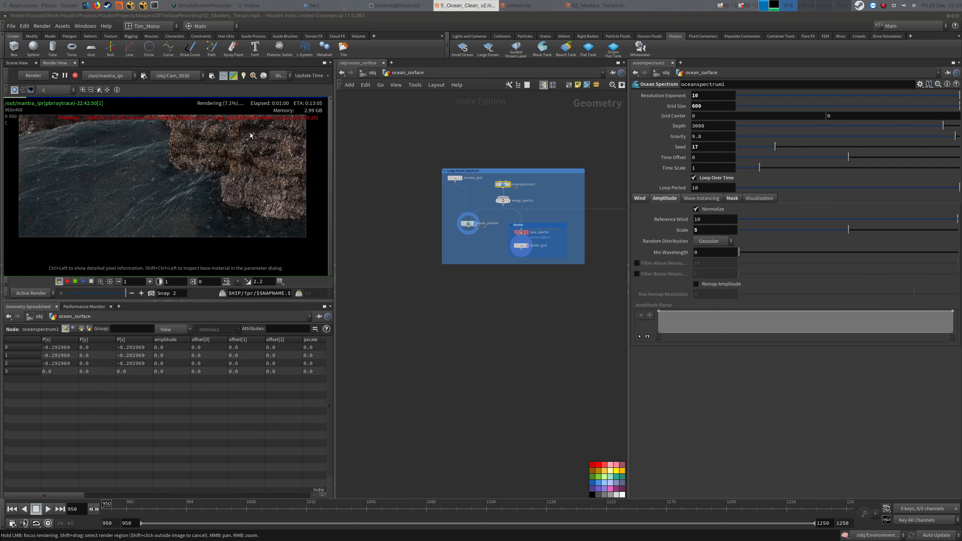
{"action": "middle_click_drag", "start_coordinate": [165, 173], "coordinate": [162, 178]}
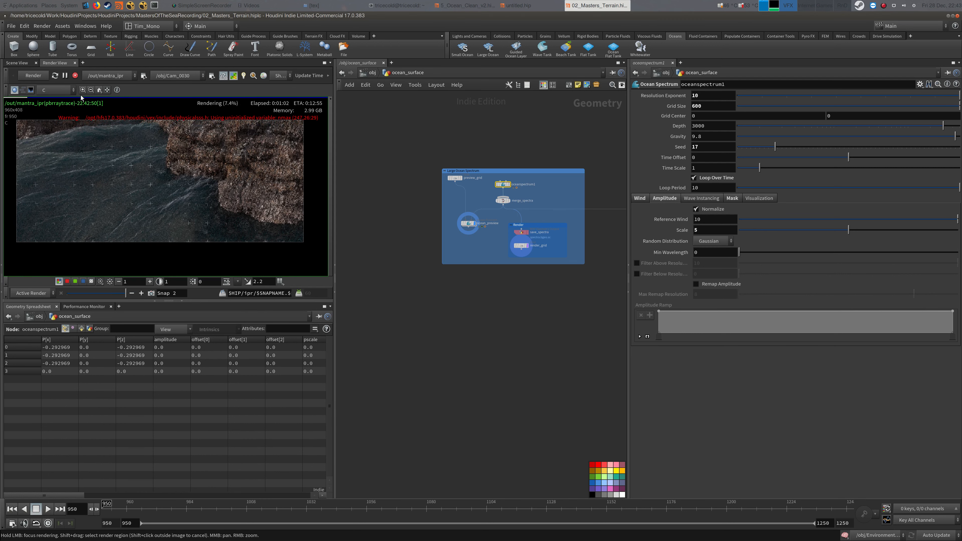
{"action": "left_click", "coordinate": [74, 76]}
{"action": "middle_click_drag", "start_coordinate": [473, 279], "coordinate": [439, 233]}
{"action": "key", "text": "Tab"}
{"action": "type", "text": "vol"}
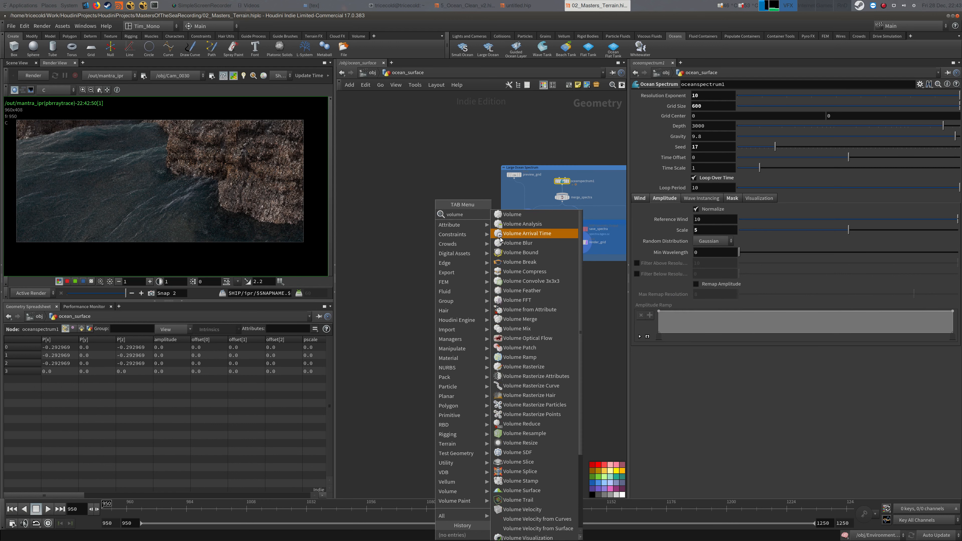
{"action": "key", "text": "Escape"}
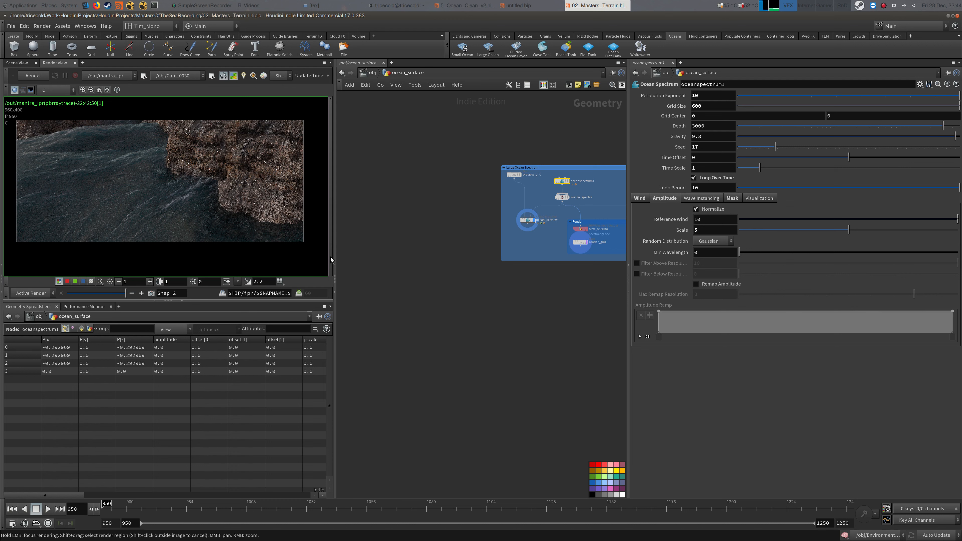
Step: Inspect the all_refract plane of the full-frame render and return to the C plane
{"action": "middle_click_drag", "start_coordinate": [436, 249], "coordinate": [432, 249]}
{"action": "right_click_drag", "start_coordinate": [210, 221], "coordinate": [166, 206]}
{"action": "left_click", "coordinate": [56, 90]}
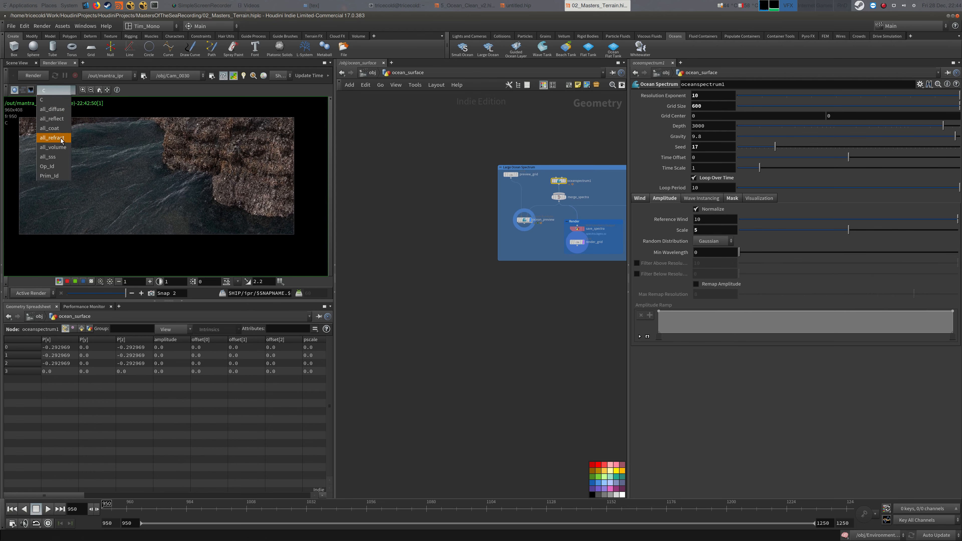
{"action": "left_click", "coordinate": [52, 138]}
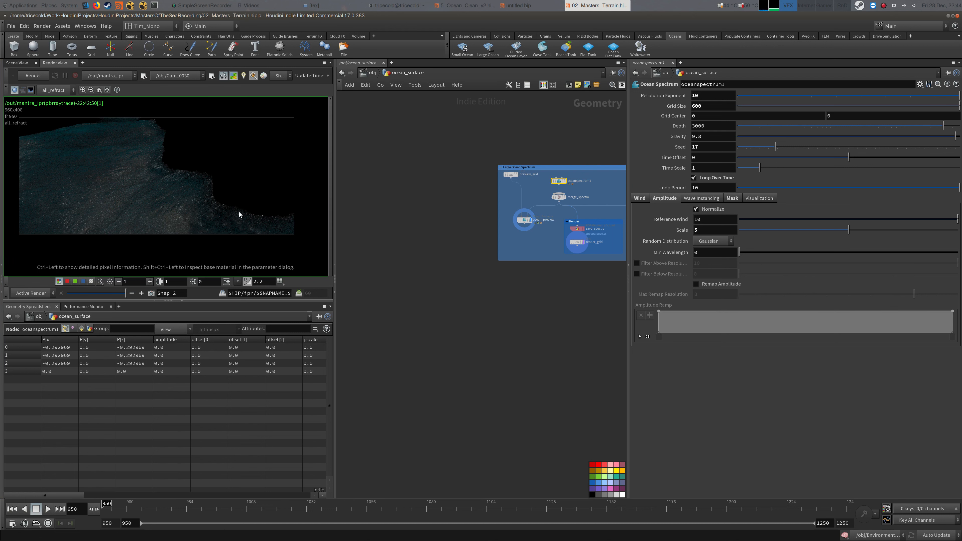
{"action": "left_click", "coordinate": [56, 89]}
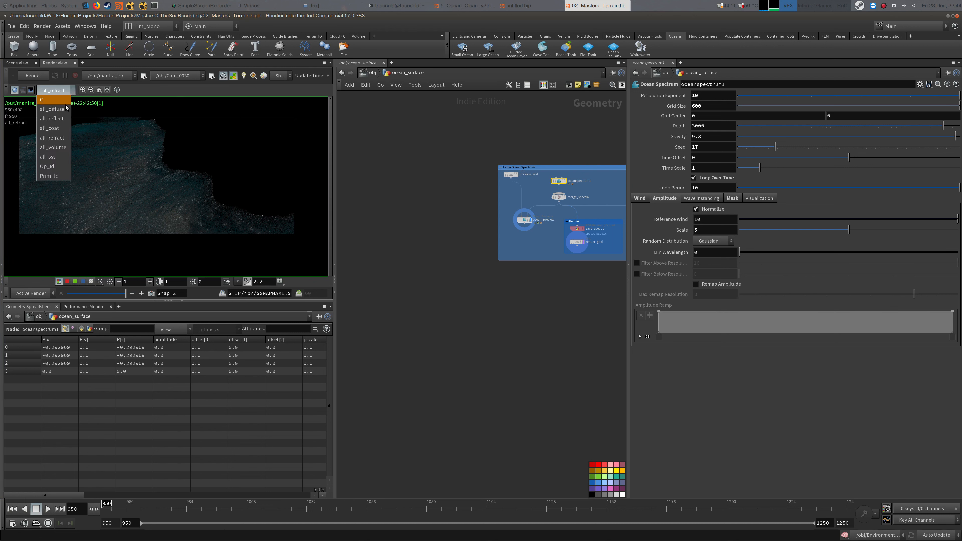
{"action": "left_click", "coordinate": [53, 97]}
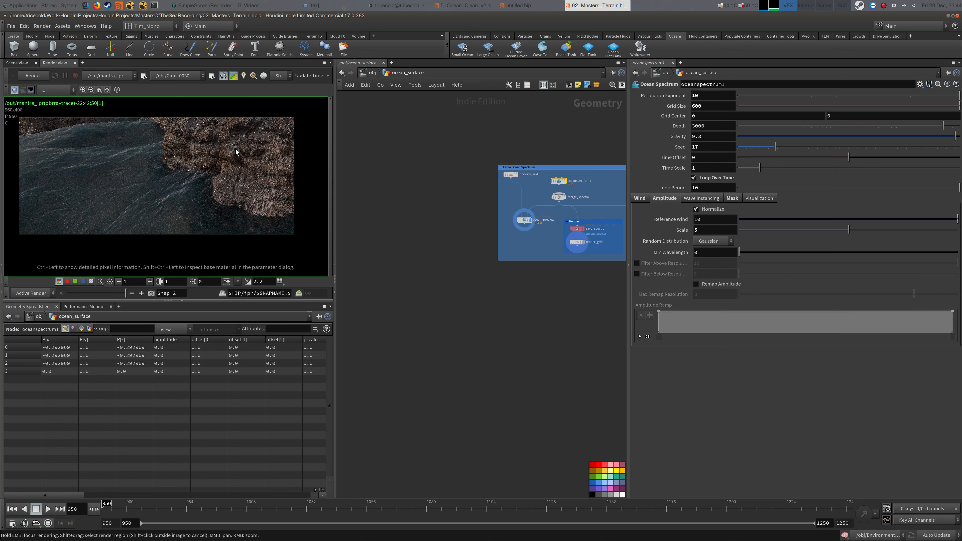
Step: Add a Volume node beside the Large Ocean Spectrum box in the ocean_surface network
{"action": "middle_click_drag", "start_coordinate": [451, 268], "coordinate": [432, 253]}
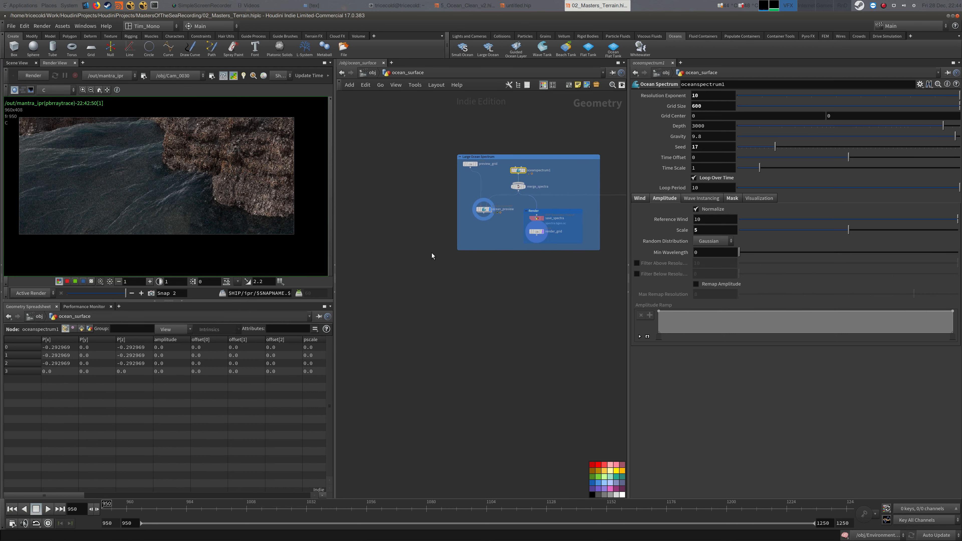
{"action": "scroll", "coordinate": [421, 253], "scroll_direction": "up", "scroll_amount": 1}
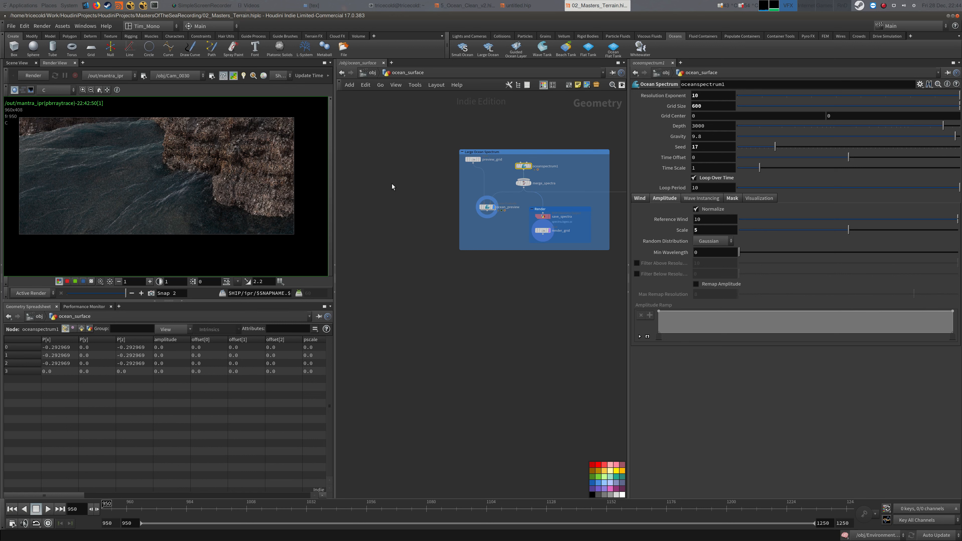
{"action": "middle_click_drag", "start_coordinate": [391, 184], "coordinate": [421, 180]}
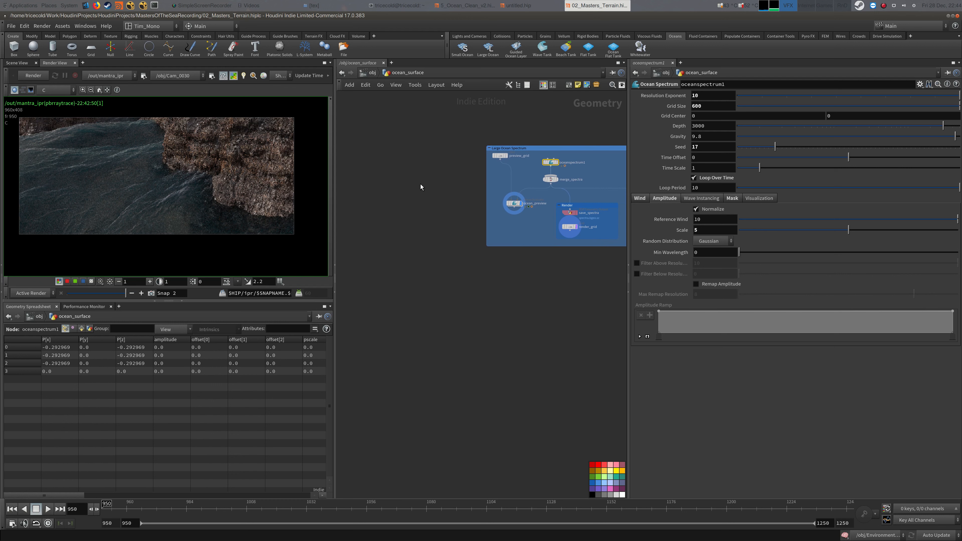
{"action": "key", "text": "Tab"}
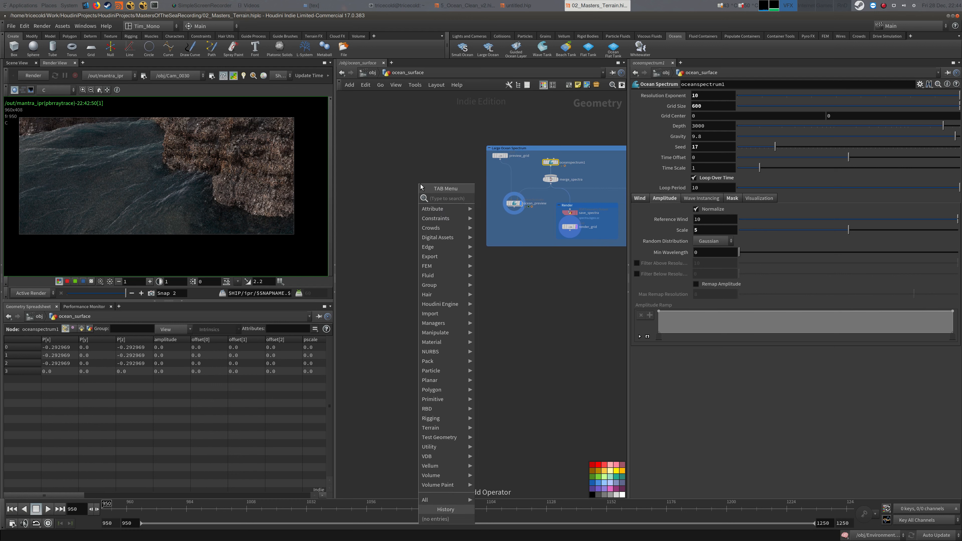
{"action": "type", "text": "volume"}
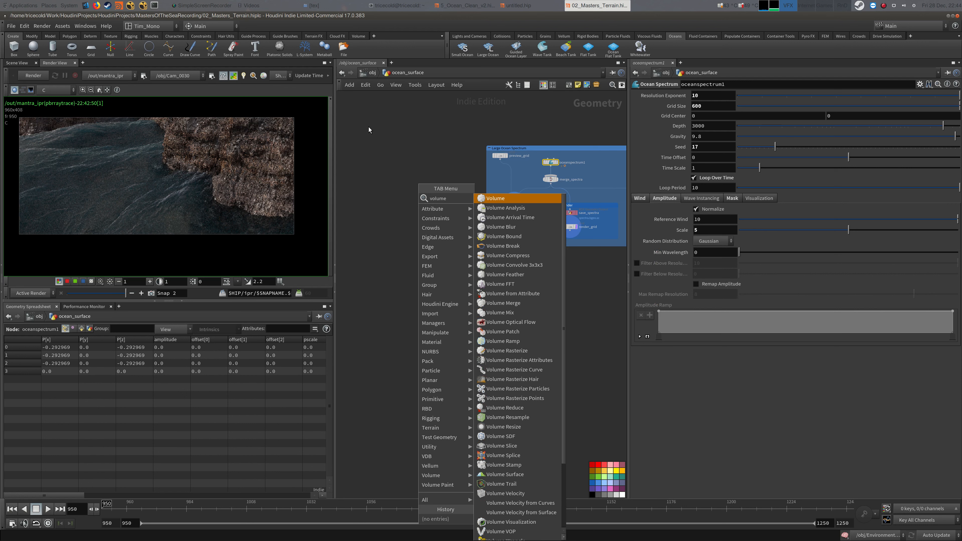
{"action": "left_click", "coordinate": [518, 199]}
{"action": "left_click", "coordinate": [439, 188]}
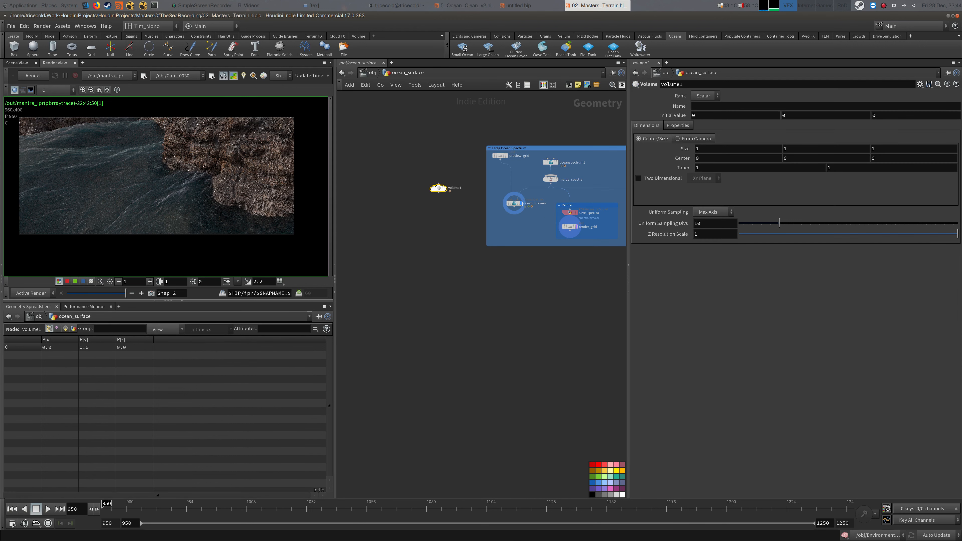
Step: Define the volume's dimensions from a camera, using /obj/Cam_0030
{"action": "key", "text": "alt+Tab"}
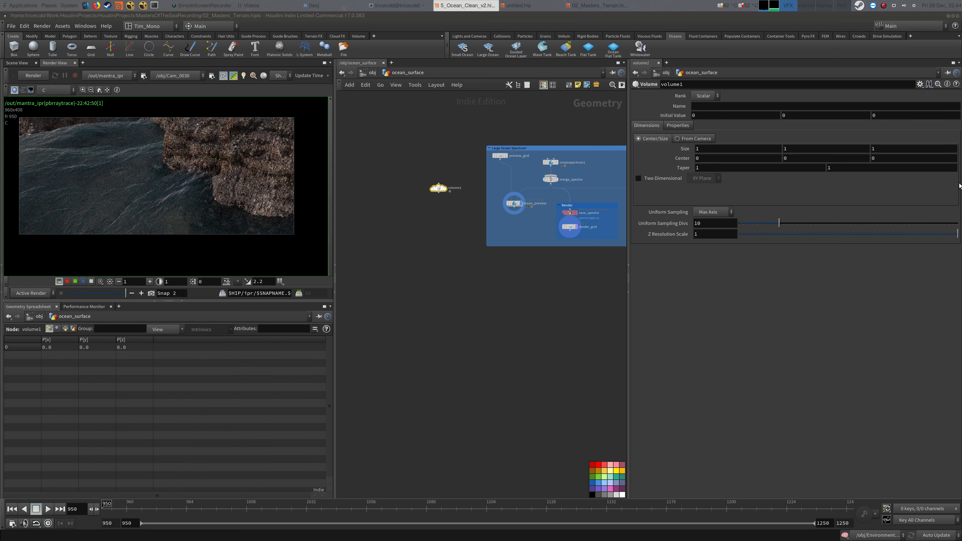
{"action": "left_click", "coordinate": [706, 139]}
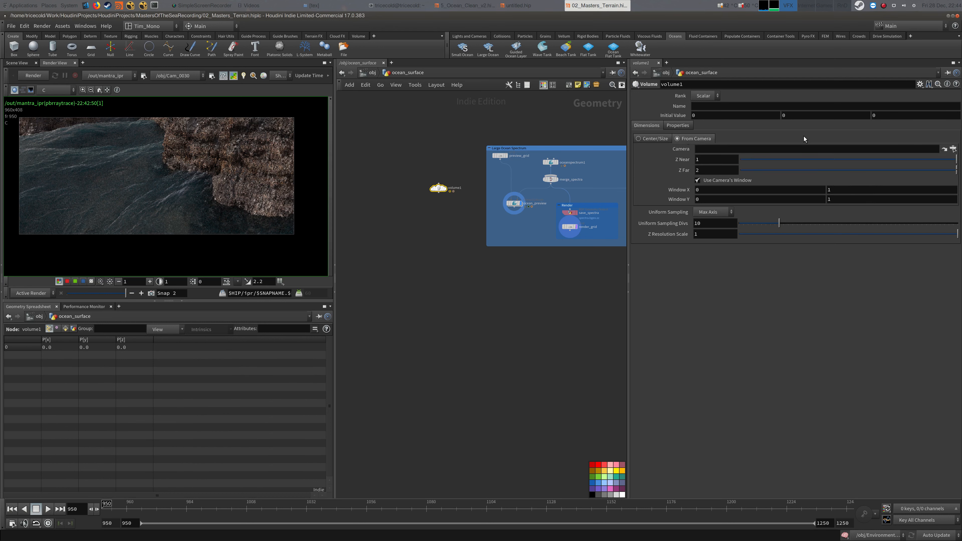
{"action": "left_click", "coordinate": [953, 149]}
{"action": "left_click", "coordinate": [889, 114]}
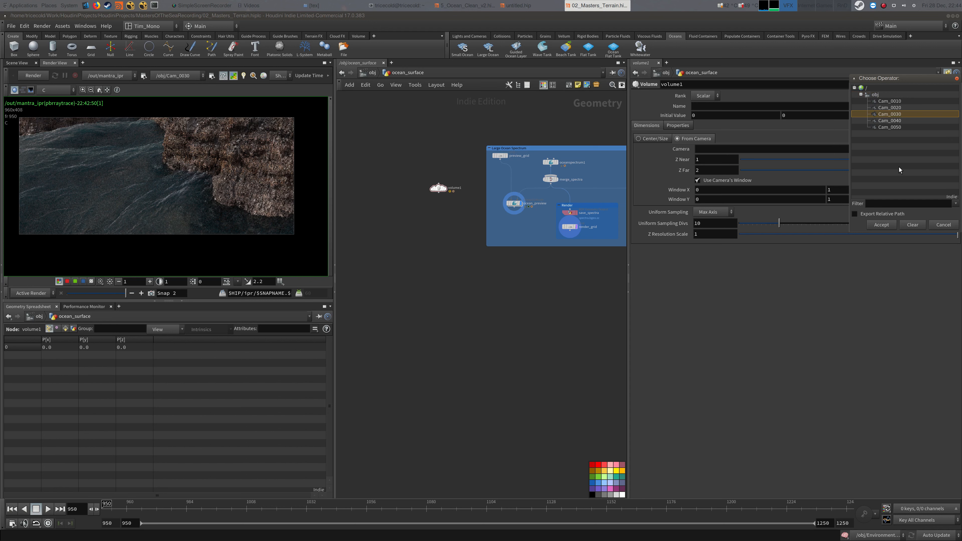
{"action": "left_click", "coordinate": [881, 225]}
Step: Name the volume density and set the first component of its initial value to 1
{"action": "left_click", "coordinate": [733, 105]}
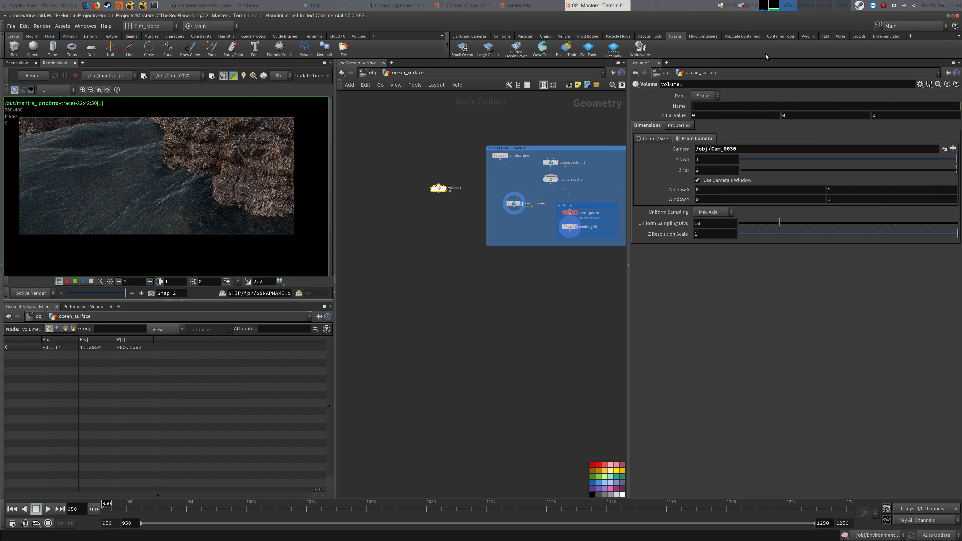
{"action": "type", "text": "density"}
{"action": "key", "text": "Tab"}
{"action": "type", "text": "1"}
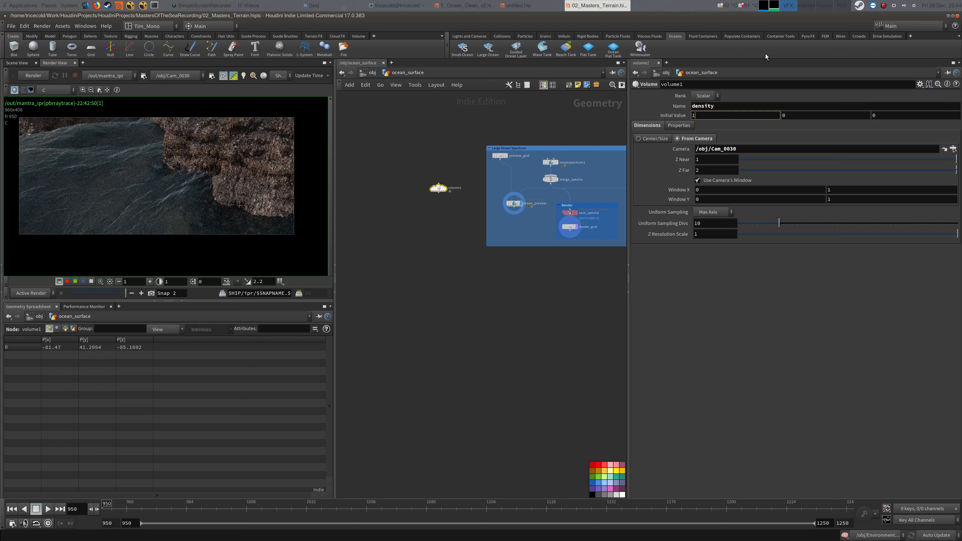
{"action": "key", "text": "Tab"}
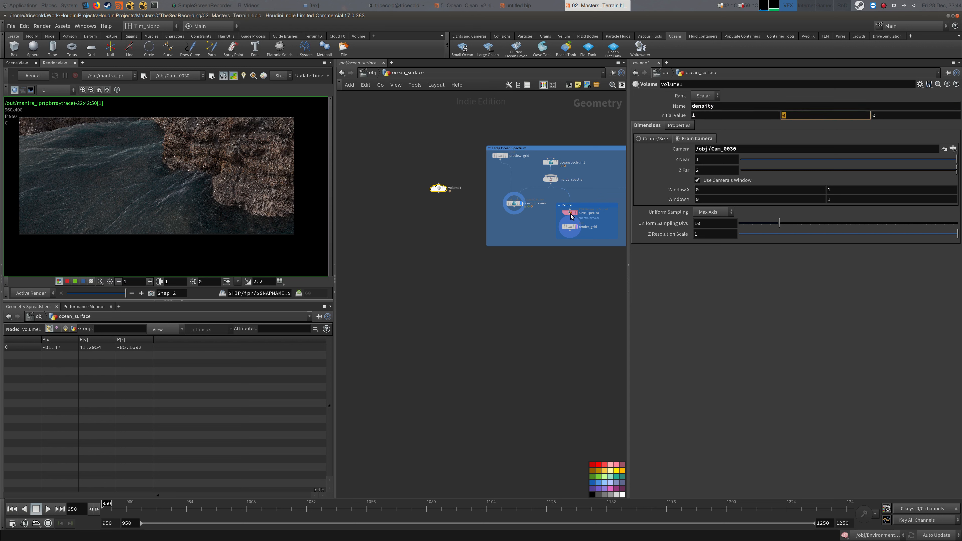
Step: Set the volume's Z Far to 2000 and view its frustum from outside the camera in the scene view
{"action": "left_click", "coordinate": [17, 63]}
{"action": "left_click", "coordinate": [733, 171]}
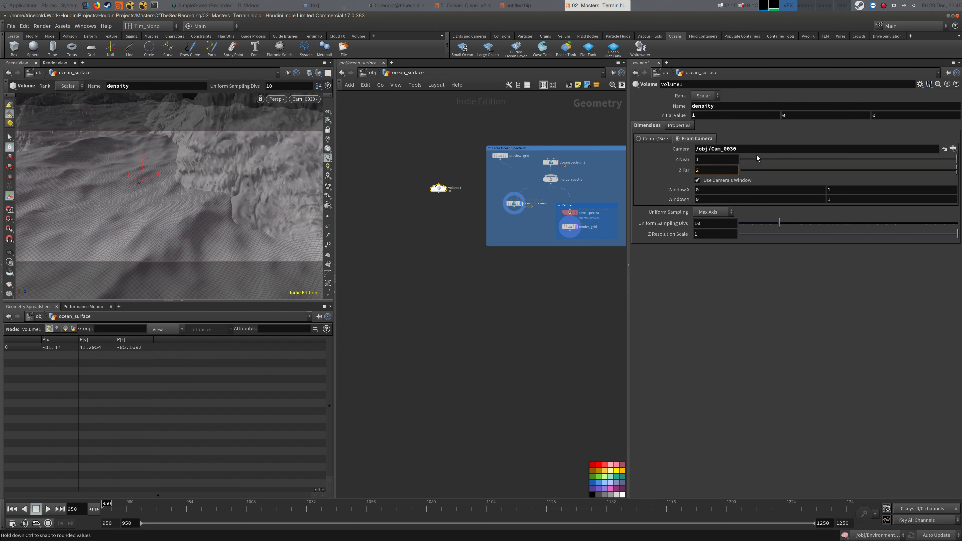
{"action": "type", "text": "000"}
{"action": "key", "text": "Return"}
{"action": "key", "text": "space+h"}
{"action": "left_click_drag", "start_coordinate": [183, 199], "coordinate": [230, 199], "text": "alt"}
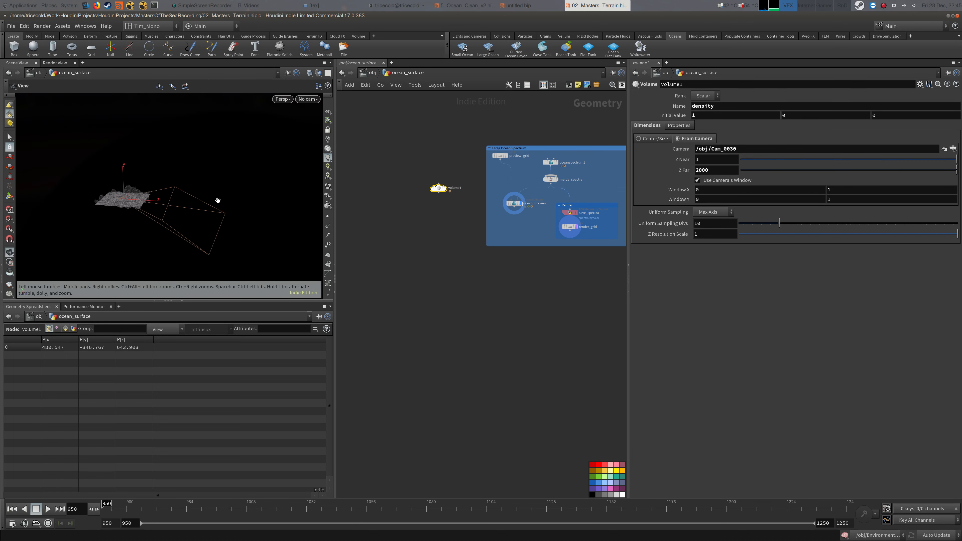
{"action": "right_click_drag", "start_coordinate": [230, 199], "coordinate": [231, 185], "text": "alt"}
Step: Try a shorter Z Far of 500 on the volume and undo the change
{"action": "middle_click_drag", "start_coordinate": [722, 173], "coordinate": [707, 172]}
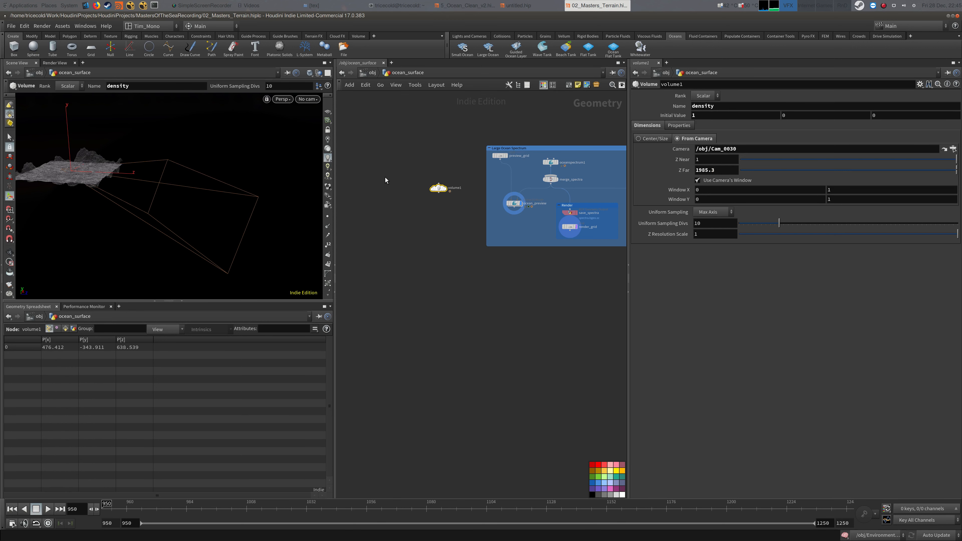
{"action": "double_click", "coordinate": [703, 174]}
{"action": "type", "text": "500"}
{"action": "key", "text": "Return"}
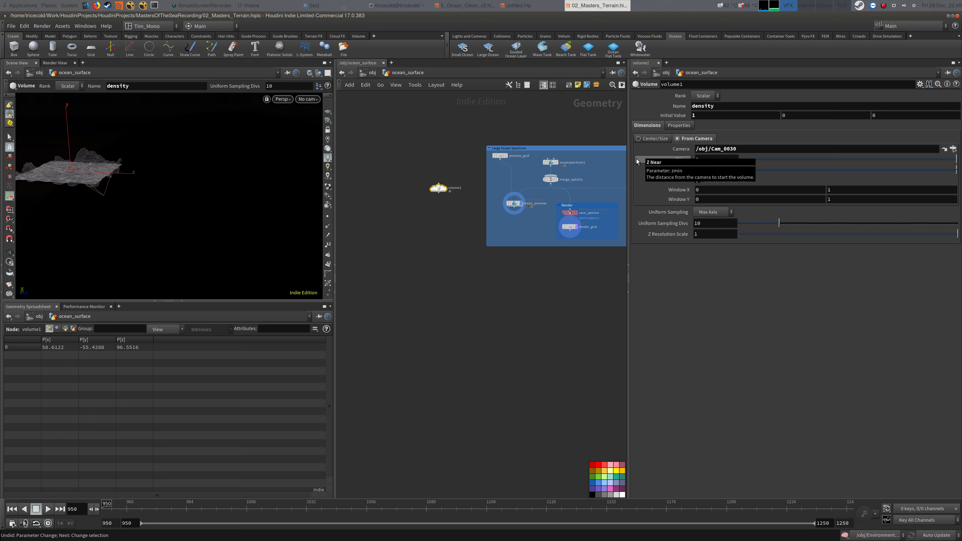
{"action": "key", "text": "ctrl+z"}
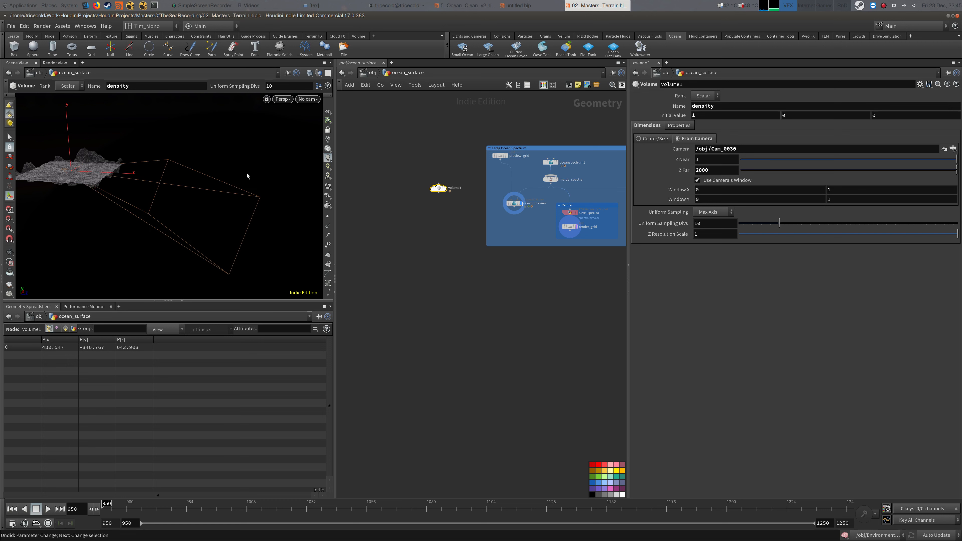
Step: Inspect the terrain and the volume frustum from another angle and look through Cam_0030 again
{"action": "left_click", "coordinate": [369, 165]}
{"action": "key", "text": "space"}
{"action": "left_click_drag", "start_coordinate": [181, 168], "coordinate": [287, 174]}
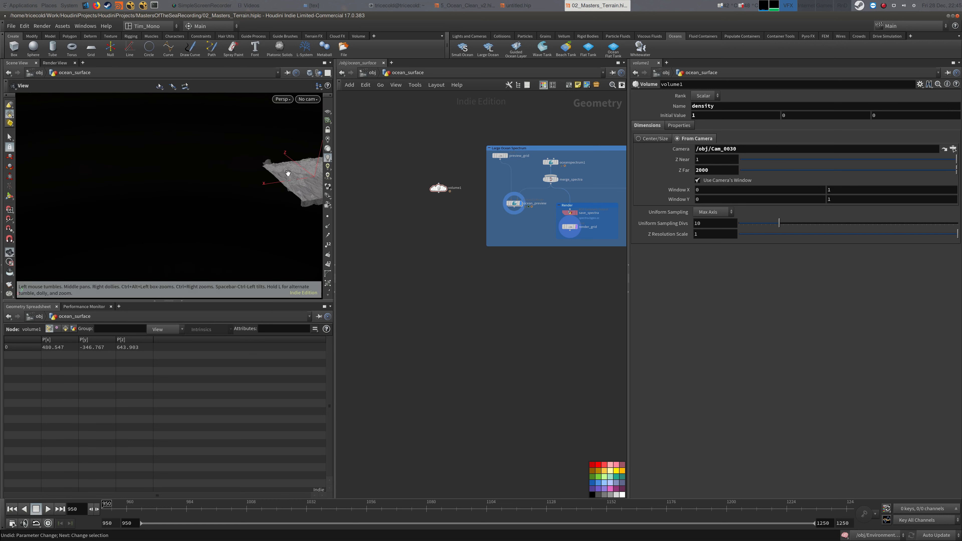
{"action": "middle_click_drag", "start_coordinate": [287, 174], "coordinate": [158, 209]}
{"action": "right_click_drag", "start_coordinate": [158, 209], "coordinate": [197, 198]}
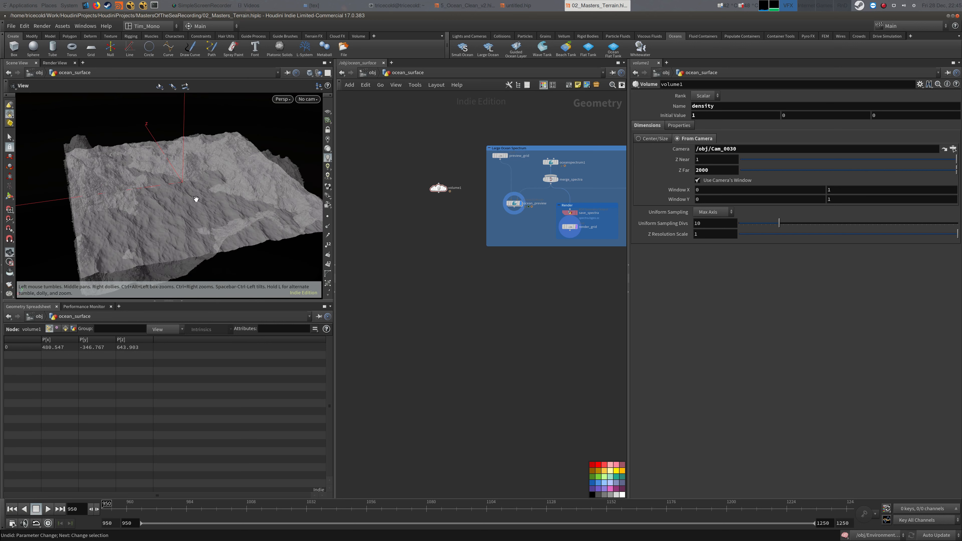
{"action": "left_click_drag", "start_coordinate": [440, 192], "coordinate": [436, 181]}
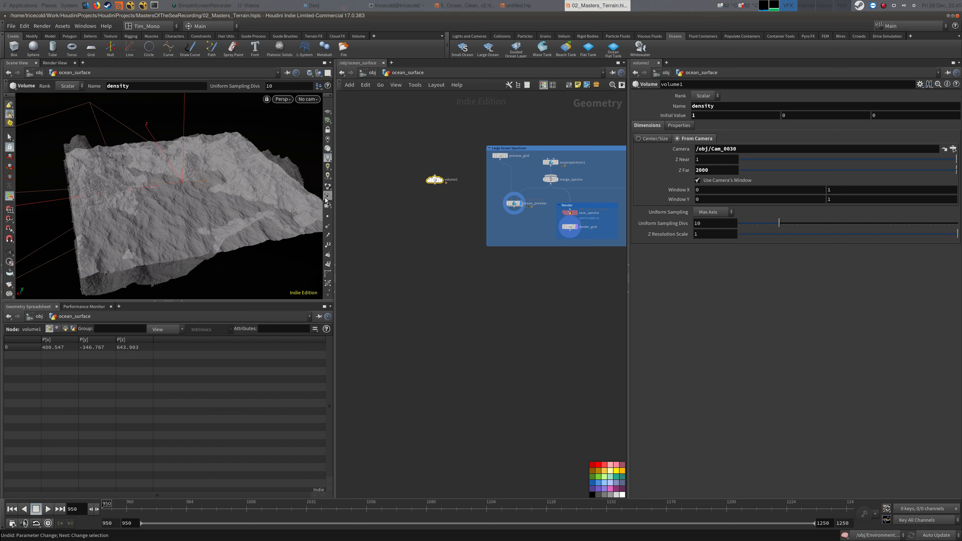
{"action": "left_click", "coordinate": [312, 99]}
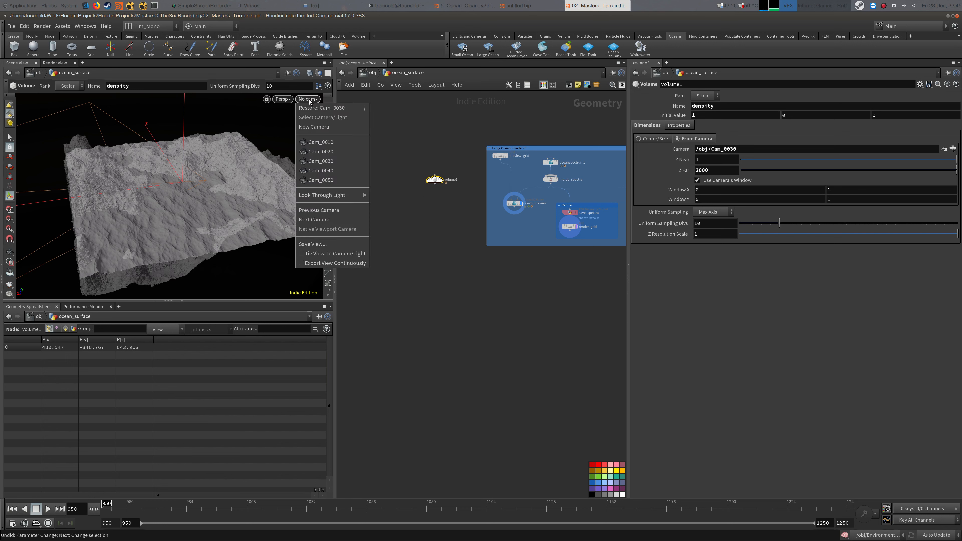
{"action": "left_click", "coordinate": [334, 161]}
{"action": "middle_click_drag", "start_coordinate": [429, 243], "coordinate": [432, 223]}
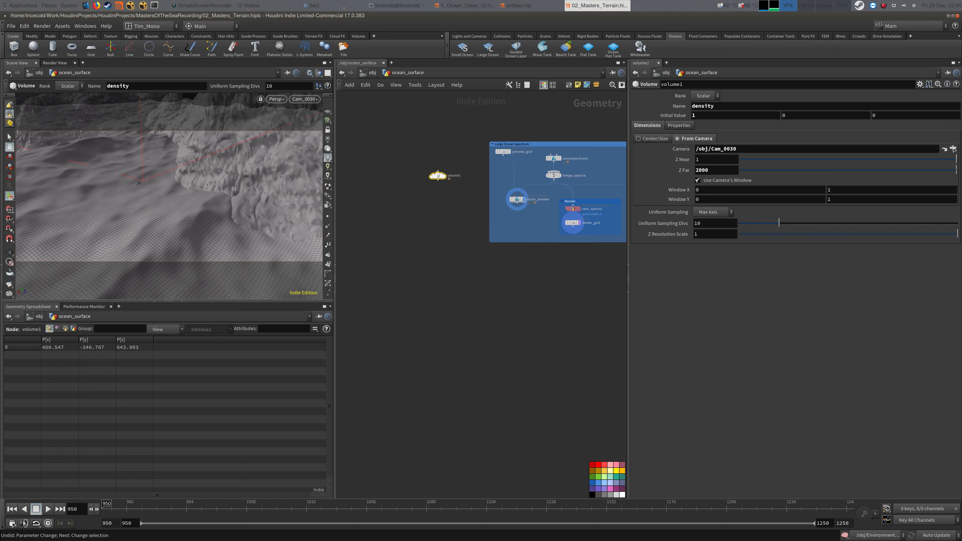
Step: Add an Attribute Wrangle node below the volume1 node
{"action": "key", "text": "alt+Tab"}
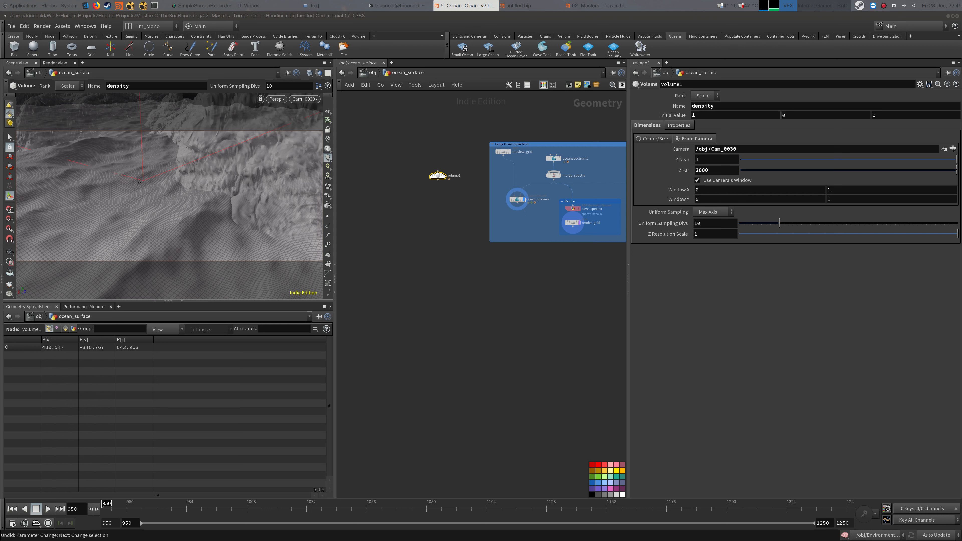
{"action": "key", "text": "Tab"}
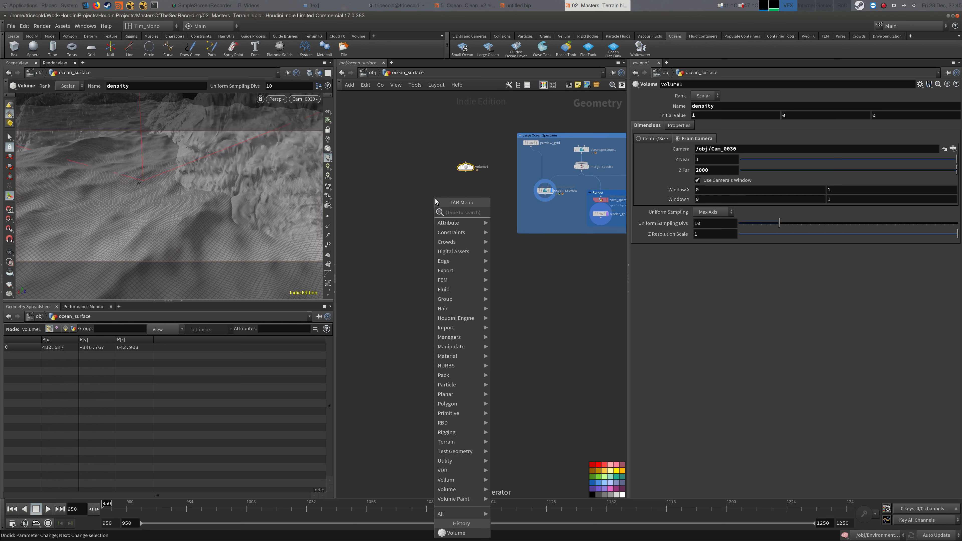
{"action": "type", "text": "attrw"}
{"action": "left_click", "coordinate": [515, 212]}
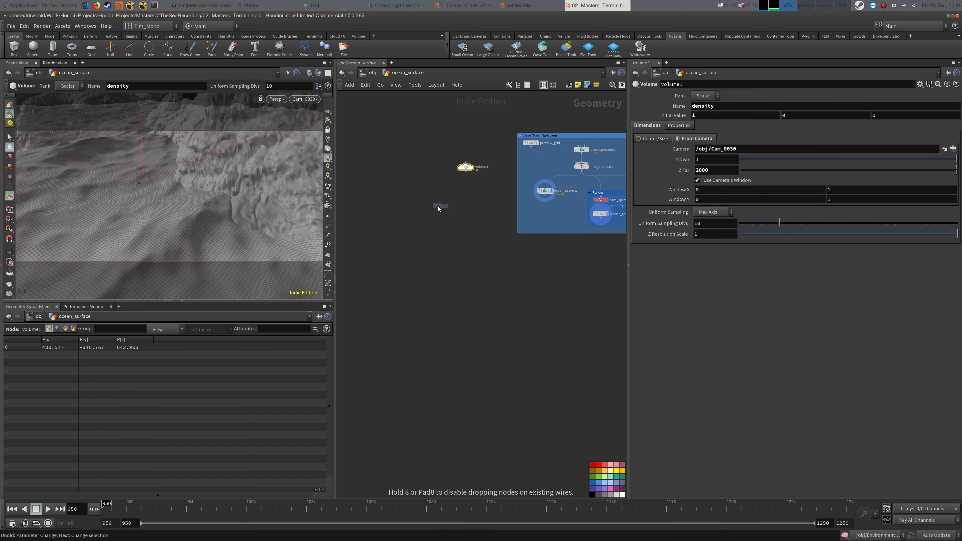
{"action": "left_click", "coordinate": [431, 200]}
Step: Wire preview_grid into the wrangle's first input and volume1 into its second, placing volume1 just above the wrangle
{"action": "left_click_drag", "start_coordinate": [468, 167], "coordinate": [455, 146]}
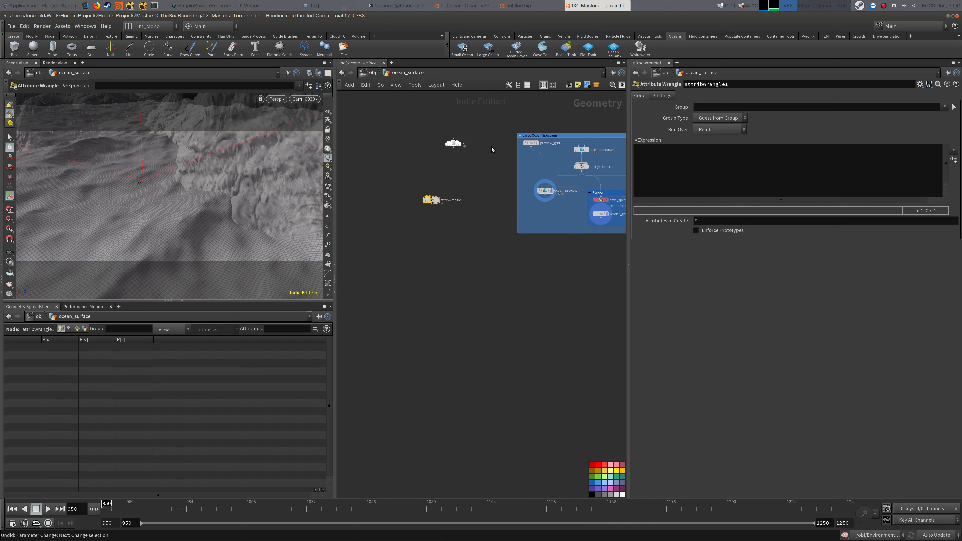
{"action": "left_click_drag", "start_coordinate": [533, 149], "coordinate": [442, 197]}
{"action": "left_click", "coordinate": [453, 147]}
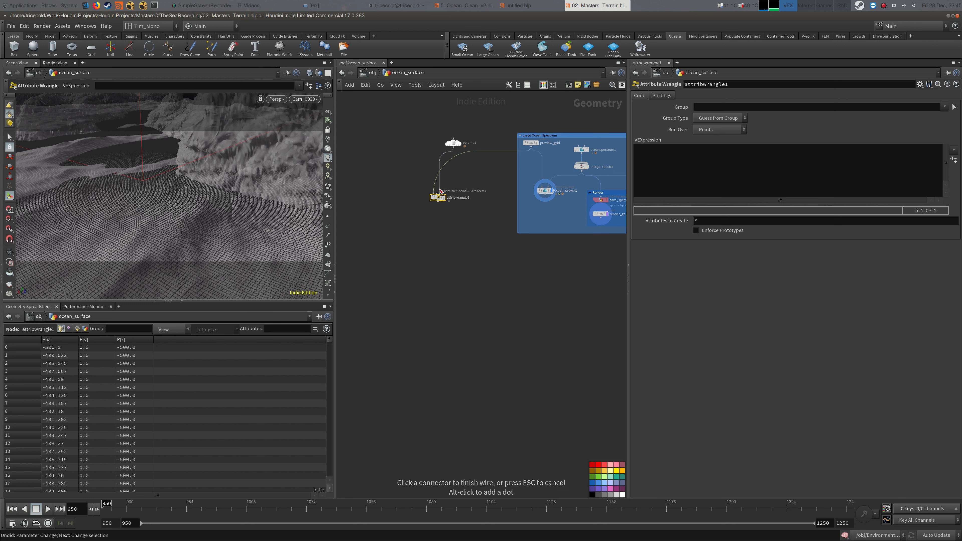
{"action": "left_click", "coordinate": [439, 194]}
{"action": "left_click_drag", "start_coordinate": [454, 146], "coordinate": [474, 177]}
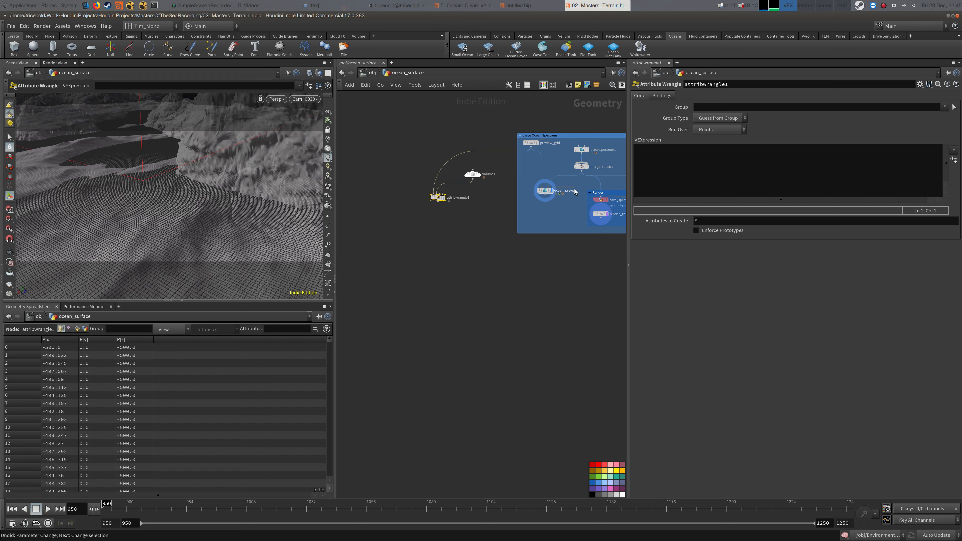
Step: Set the Uniform Sampling Divs of the volume1 node to 2
{"action": "key", "text": "alt+Tab"}
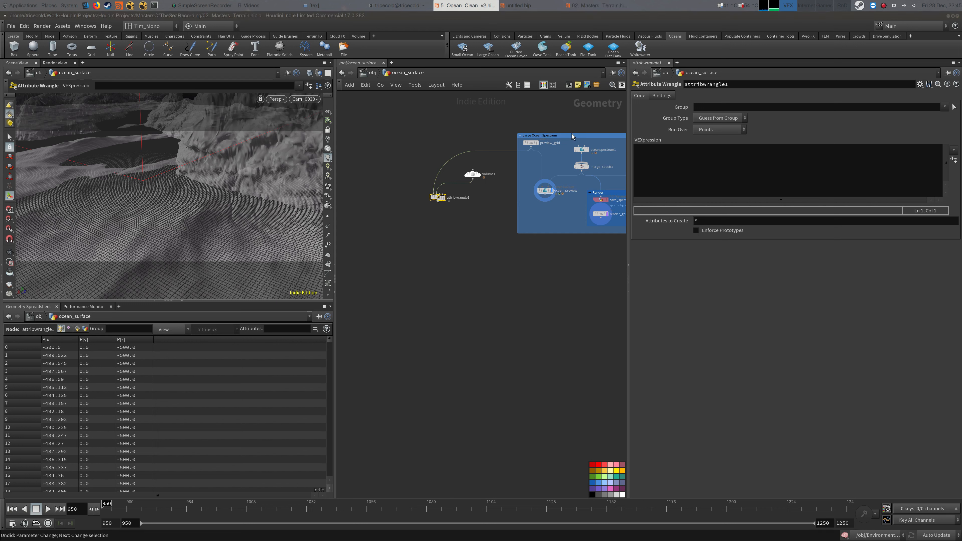
{"action": "left_click", "coordinate": [727, 164]}
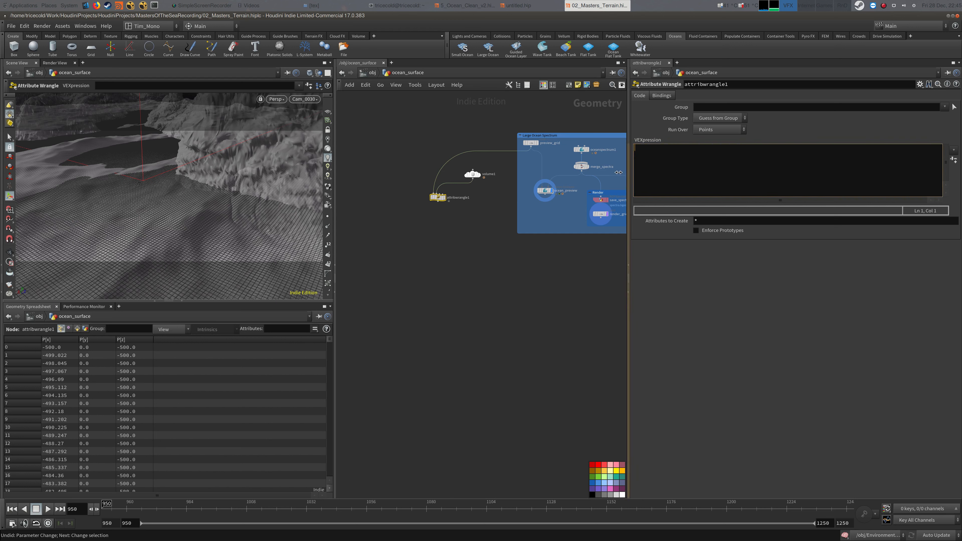
{"action": "left_click", "coordinate": [473, 174]}
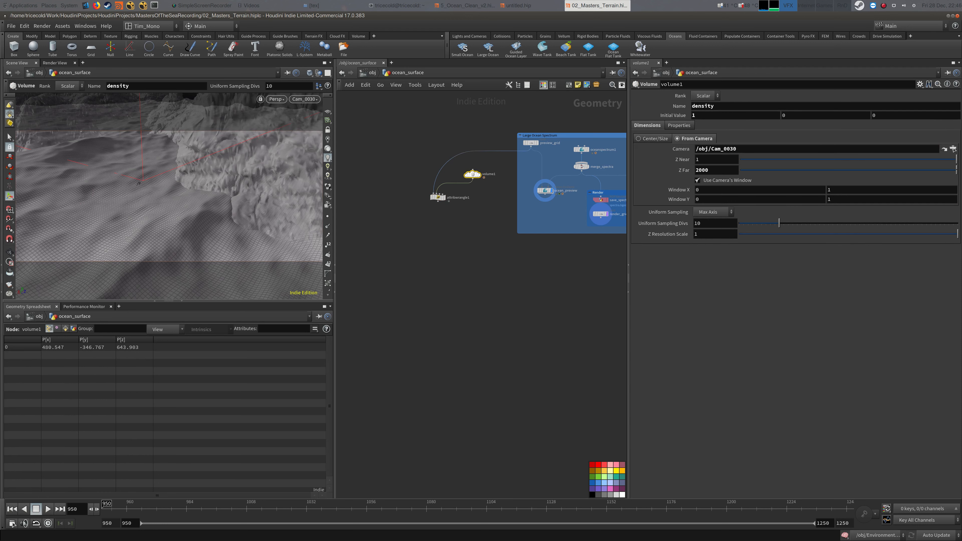
{"action": "key", "text": "alt+Tab"}
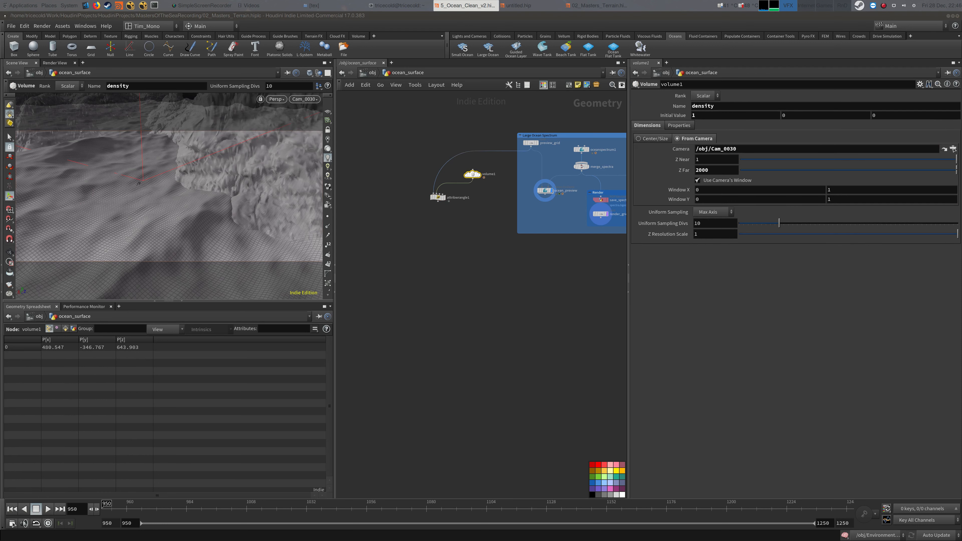
{"action": "double_click", "coordinate": [712, 226]}
{"action": "type", "text": "2"}
{"action": "left_click", "coordinate": [517, 276]}
{"action": "middle_click_drag", "start_coordinate": [559, 267], "coordinate": [559, 270]}
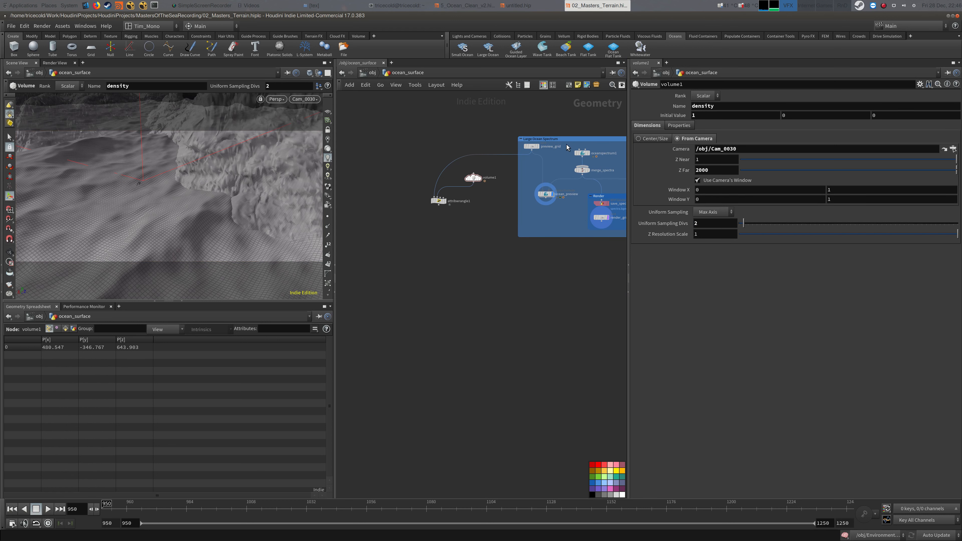
Step: Start the wrangle's VEXpression with if(volumesample(1,0 so it samples the second input
{"action": "left_click", "coordinate": [438, 202]}
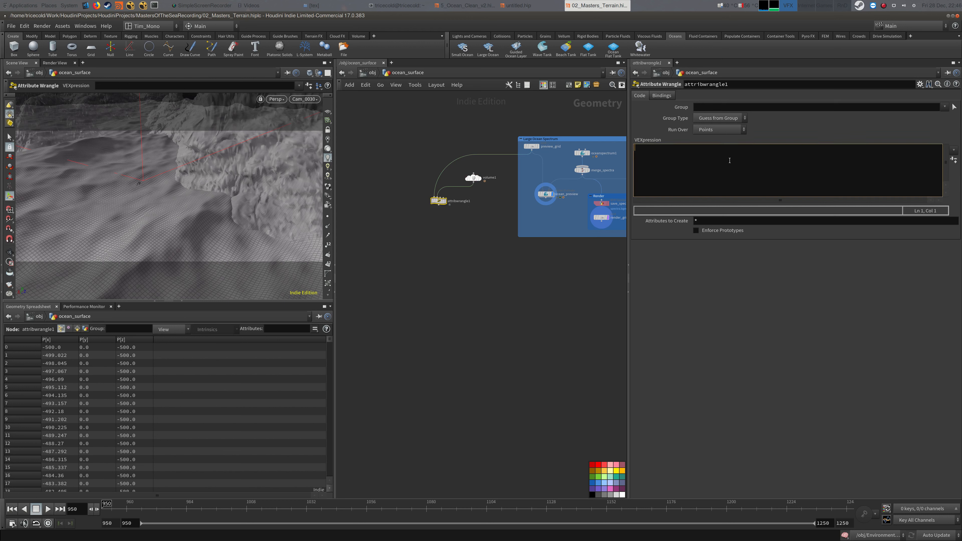
{"action": "key", "text": "alt+Tab"}
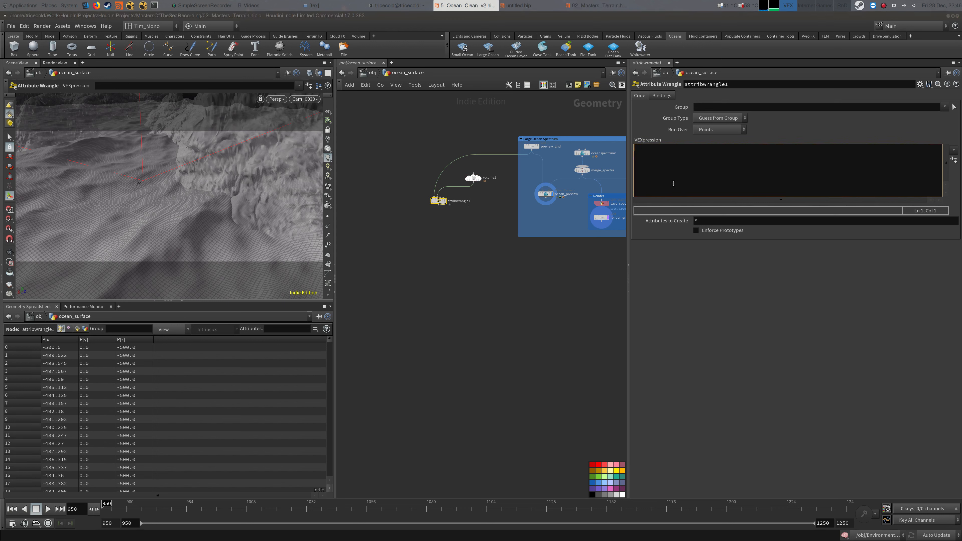
{"action": "left_click", "coordinate": [690, 161]}
{"action": "type", "text": "if("}
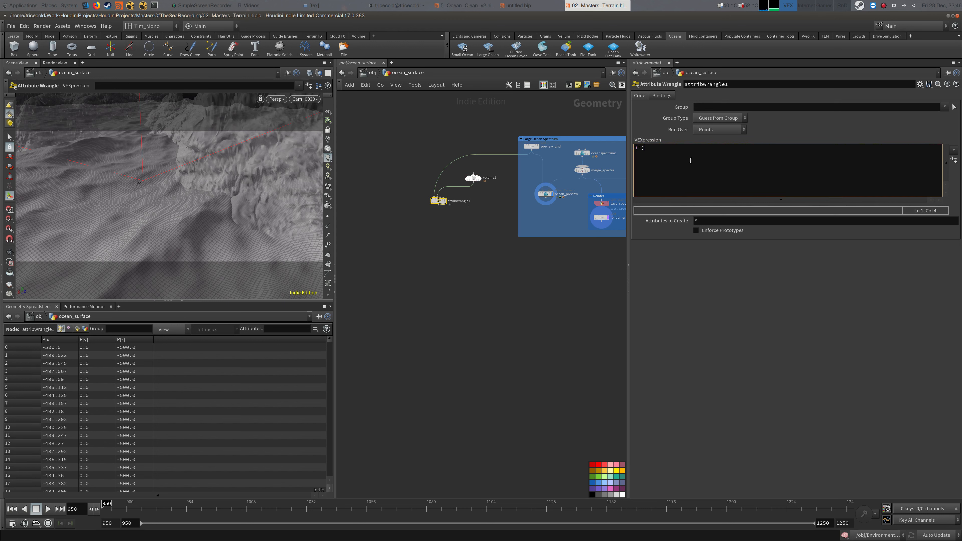
{"action": "type", "text": "volume"}
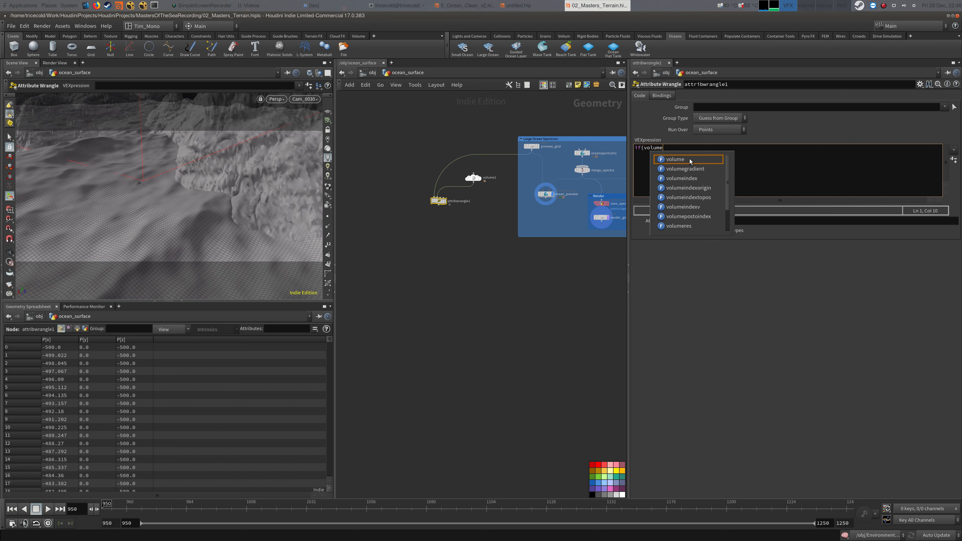
{"action": "type", "text": "sample"}
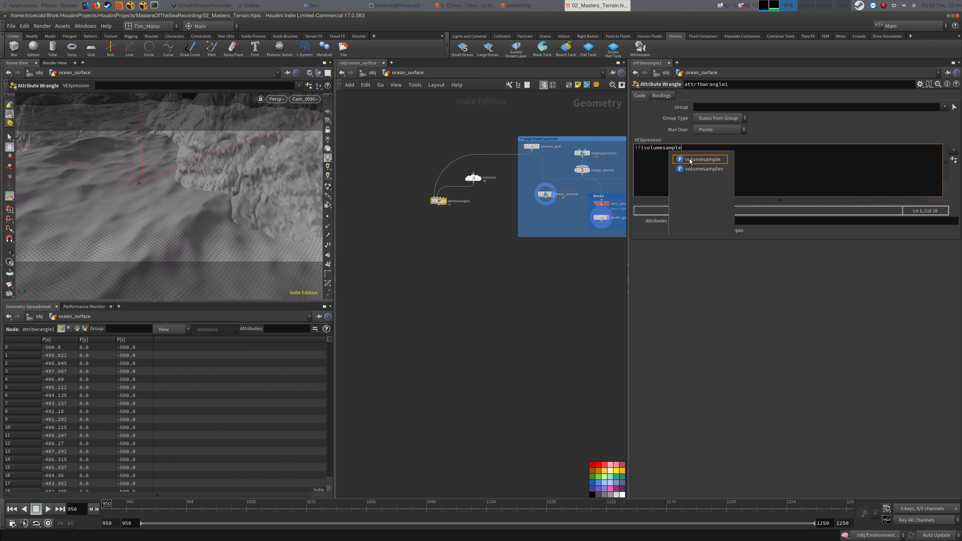
{"action": "left_click", "coordinate": [689, 160]}
{"action": "type", "text": "1,0"}
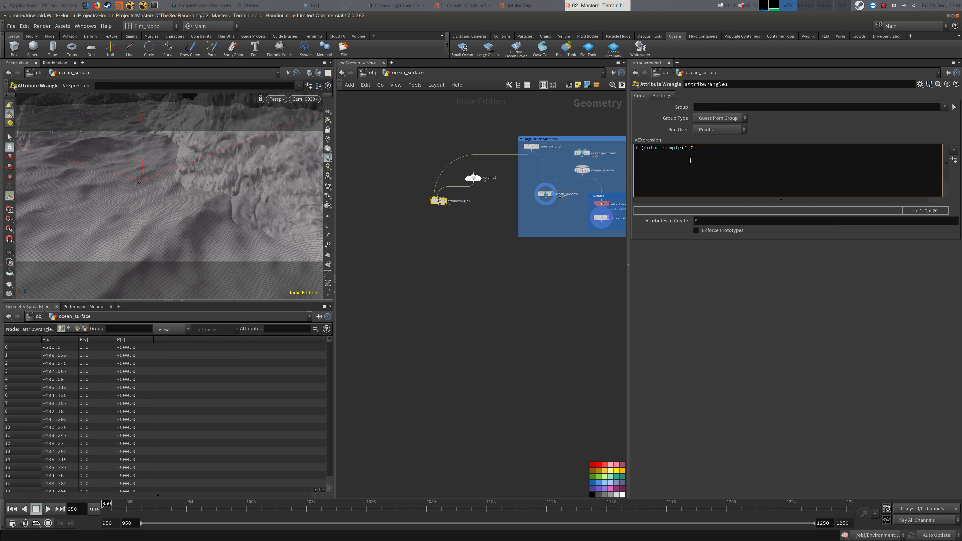
Step: Check volume1's node info and try "density" as the volume argument in the volumesample call
{"action": "middle_click", "coordinate": [474, 178]}
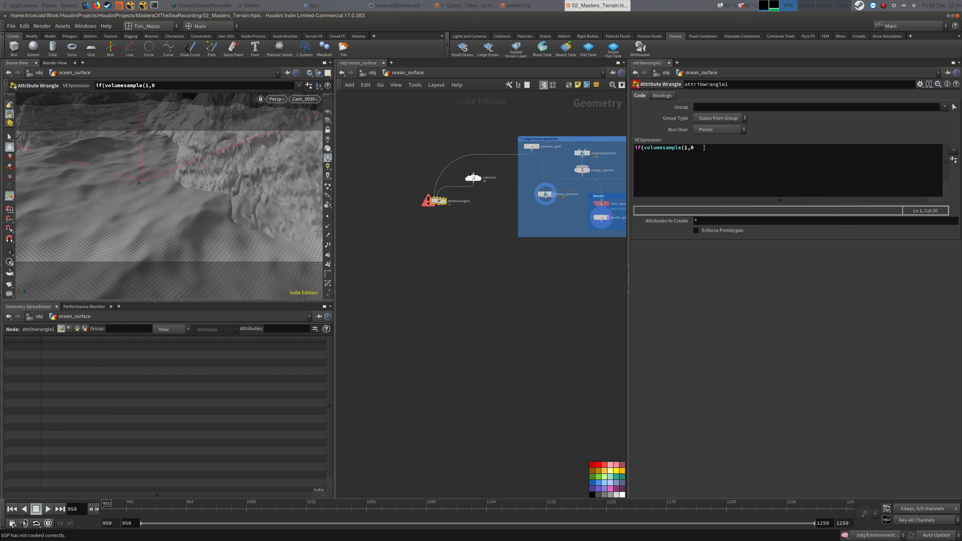
{"action": "left_click", "coordinate": [698, 160]}
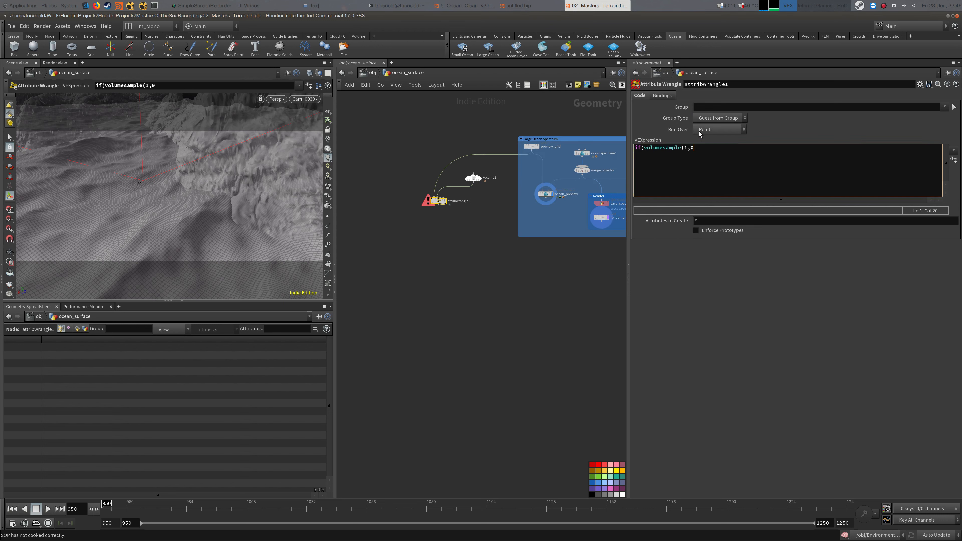
{"action": "type", "text": "\"density"}
Step: Look up the volumesample function's arguments and return value in the VEX help, and close the help
{"action": "key", "text": "F1"}
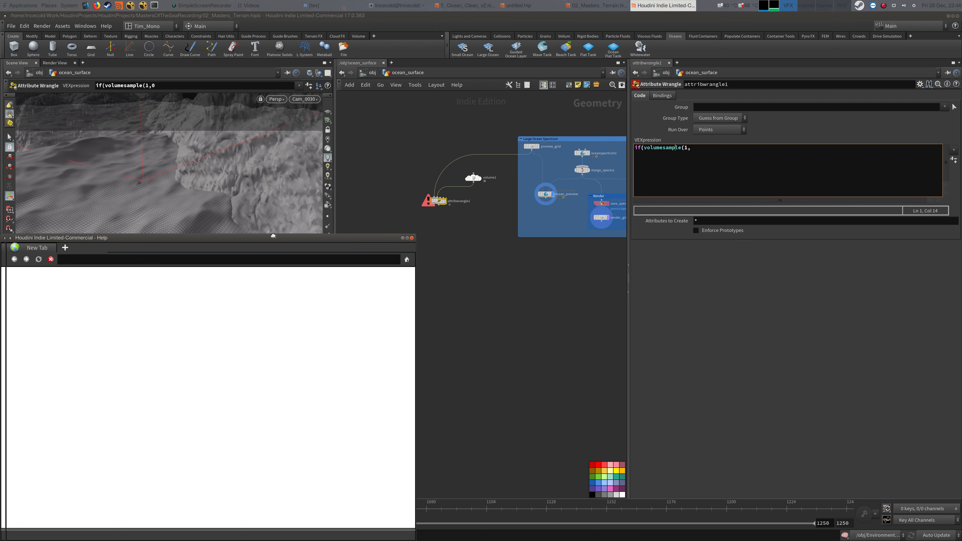
{"action": "left_click_drag", "start_coordinate": [264, 237], "coordinate": [487, 119]}
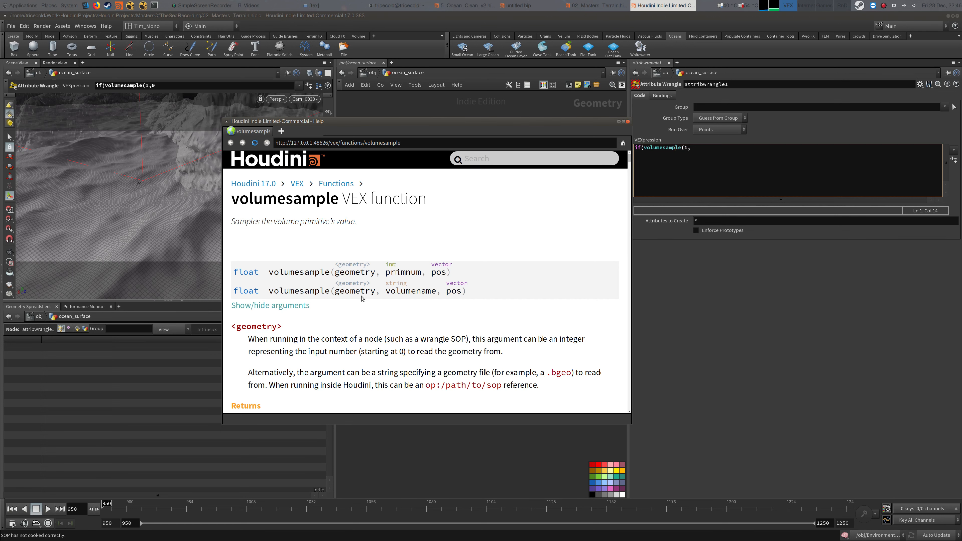
{"action": "double_click", "coordinate": [391, 294]}
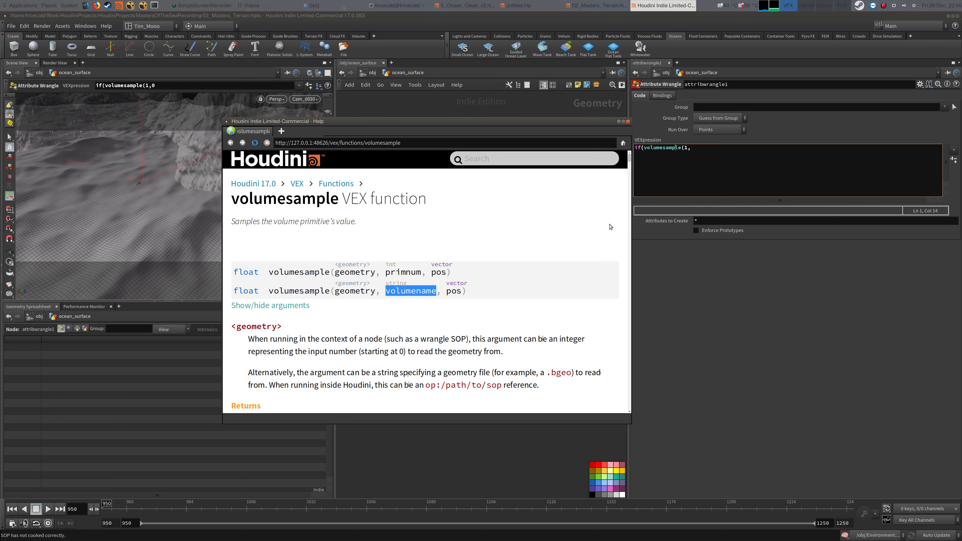
{"action": "scroll", "coordinate": [630, 165], "scroll_direction": "down", "scroll_amount": 5}
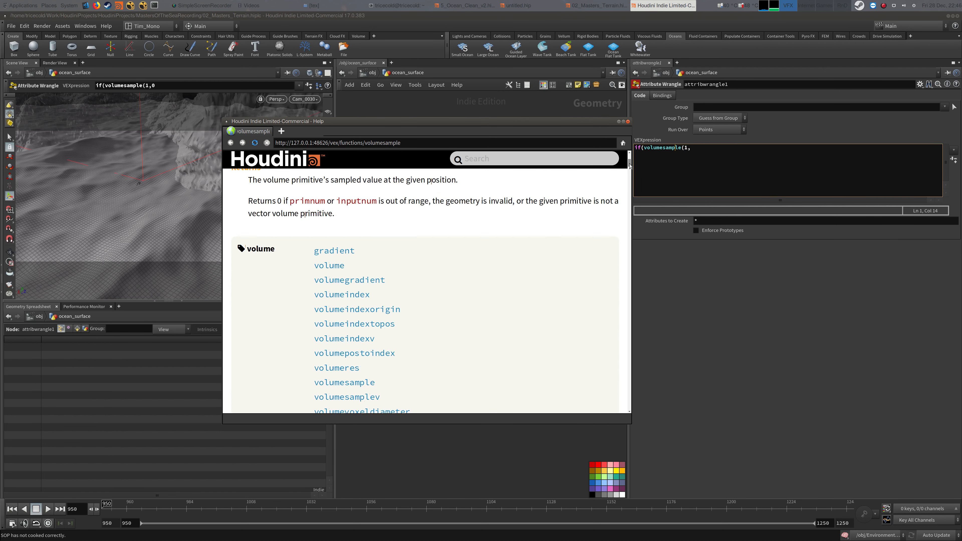
{"action": "scroll", "coordinate": [630, 164], "scroll_direction": "up", "scroll_amount": 5}
{"action": "scroll", "coordinate": [630, 162], "scroll_direction": "down", "scroll_amount": 15}
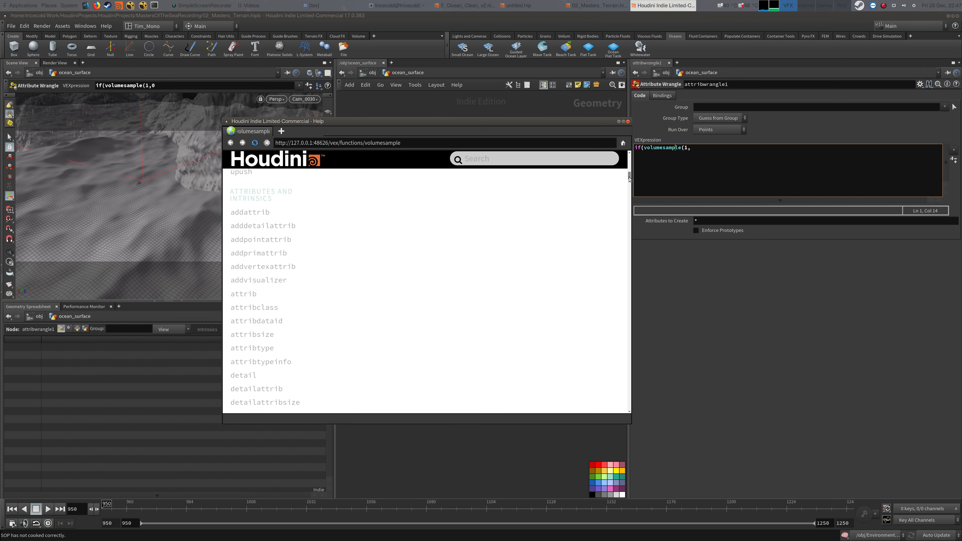
{"action": "left_click_drag", "start_coordinate": [630, 316], "coordinate": [623, 140]}
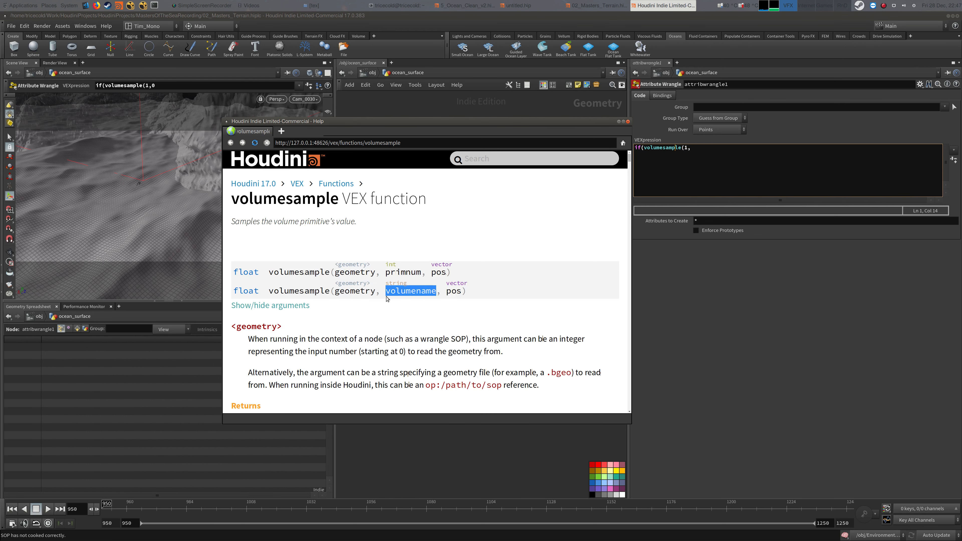
{"action": "left_click", "coordinate": [627, 122]}
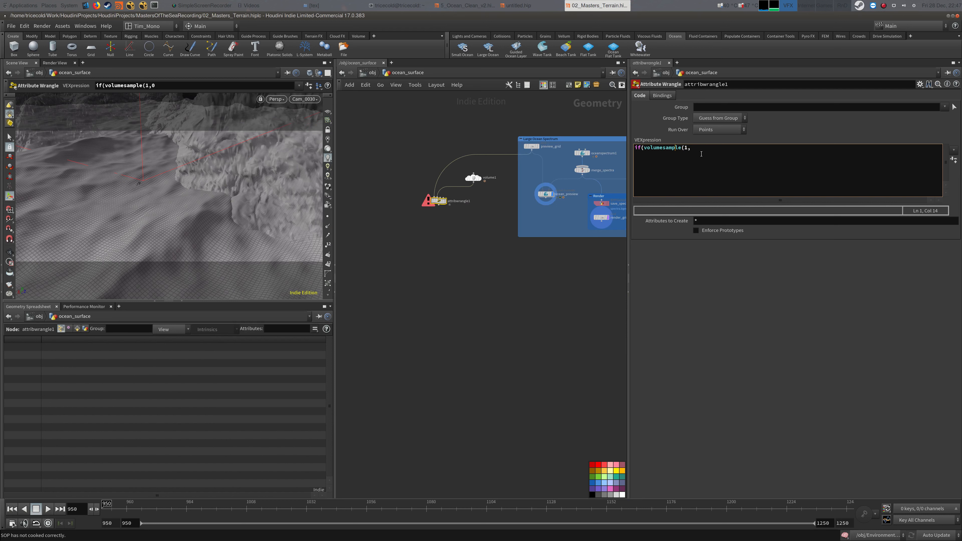
Step: Complete the wrangle's condition as if(volumesample(1,0,@P) < 1)
{"action": "type", "text": "ensity\""}
{"action": "key", "text": "BackSpace"}
{"action": "key", "text": "BackSpace"}
{"action": "key", "text": "BackSpace"}
{"action": "key", "text": "BackSpace"}
{"action": "key", "text": "BackSpace"}
{"action": "key", "text": "BackSpace"}
{"action": "key", "text": "BackSpace"}
{"action": "key", "text": "BackSpace"}
{"action": "key", "text": "BackSpace"}
{"action": "key", "text": "Return"}
{"action": "type", "text": "removepoint"}
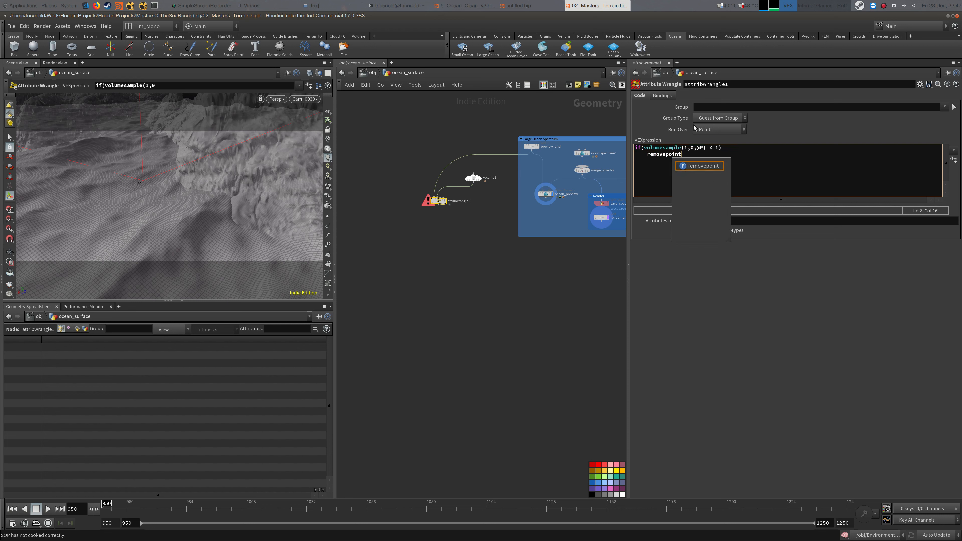
{"action": "key", "text": "Return"}
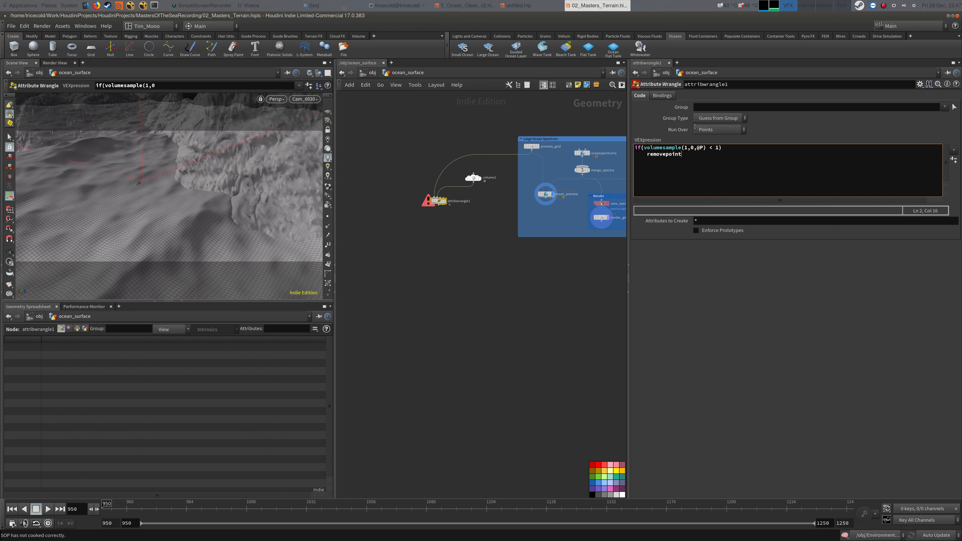
{"action": "type", "text": "(0,@ptnum);"}
Step: Display attribwrangle1's output and inspect it against the whole terrain outside the camera view
{"action": "left_click", "coordinate": [438, 201]}
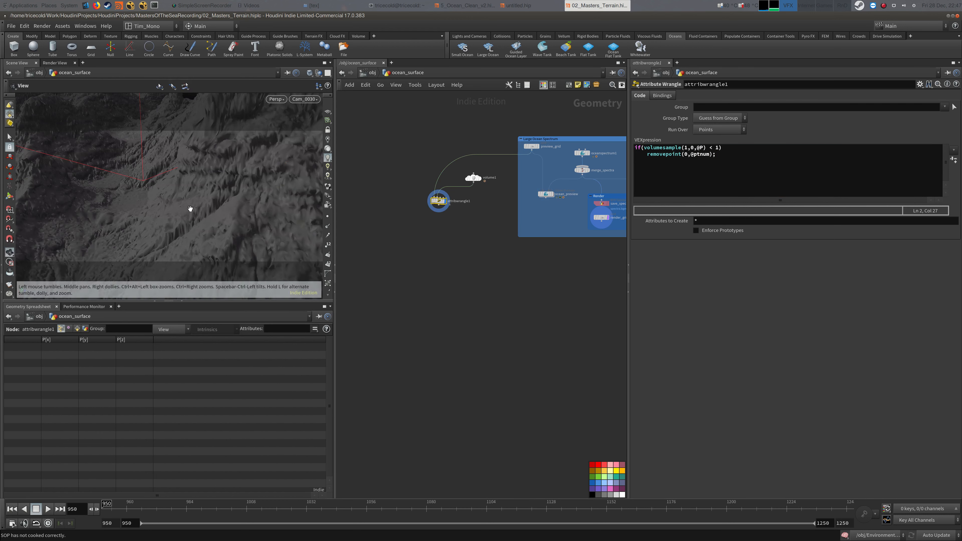
{"action": "key", "text": "space+h"}
{"action": "left_click_drag", "start_coordinate": [193, 213], "coordinate": [212, 221], "text": "alt"}
{"action": "middle_click_drag", "start_coordinate": [428, 236], "coordinate": [427, 242]}
{"action": "scroll", "coordinate": [447, 232], "scroll_direction": "up", "scroll_amount": 5}
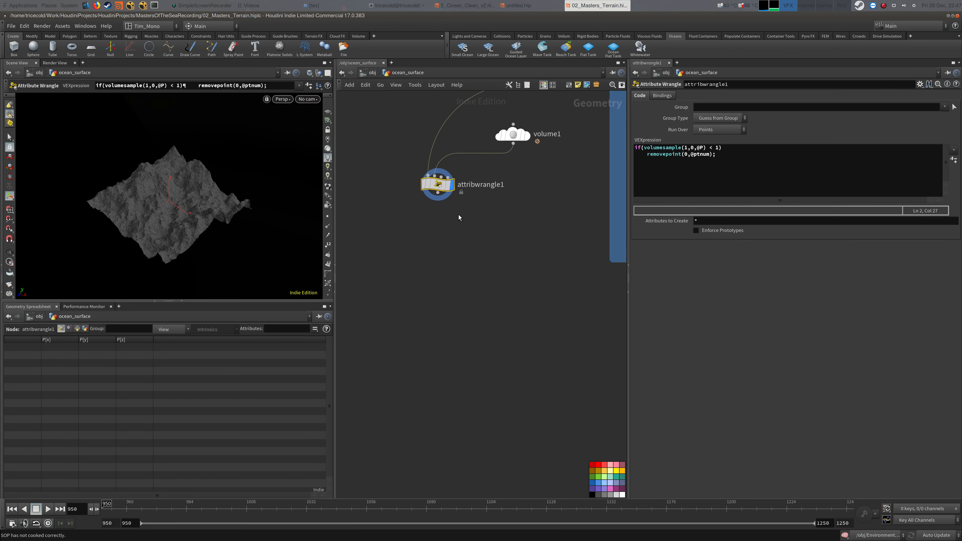
Step: Check preview_grid's geometry info and insert a Convert node between preview_grid and attribwrangle1
{"action": "left_click", "coordinate": [542, 162]}
{"action": "middle_click", "coordinate": [542, 163]}
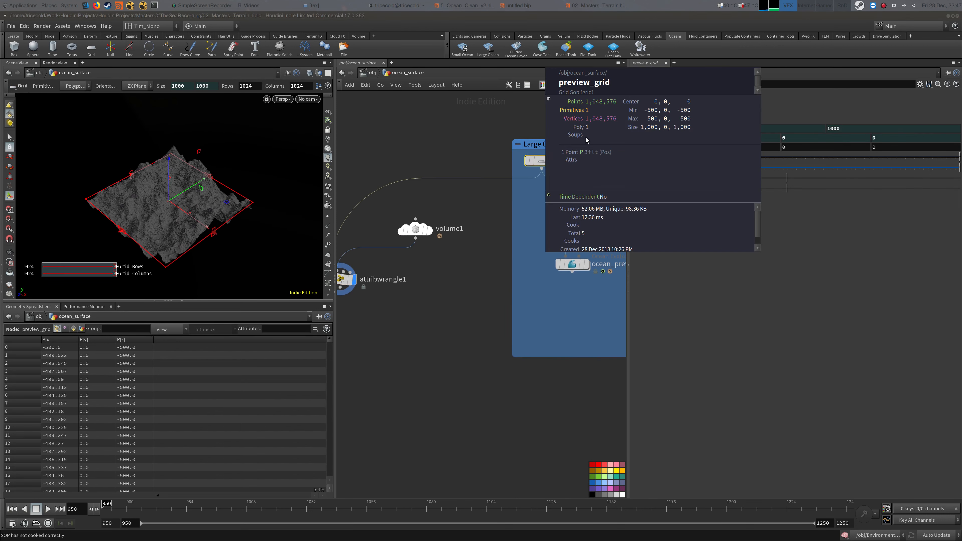
{"action": "middle_click_drag", "start_coordinate": [398, 155], "coordinate": [425, 142]}
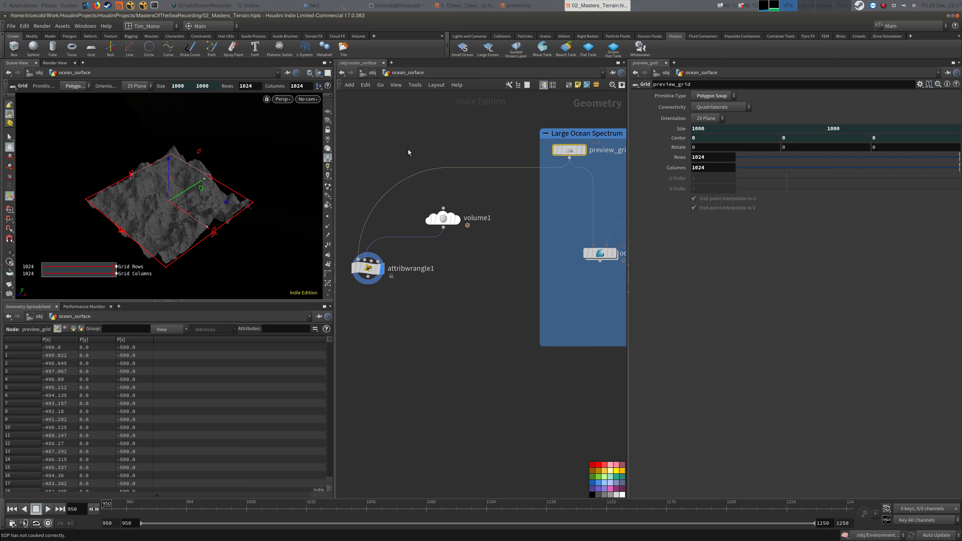
{"action": "key", "text": "Tab"}
{"action": "type", "text": "con"}
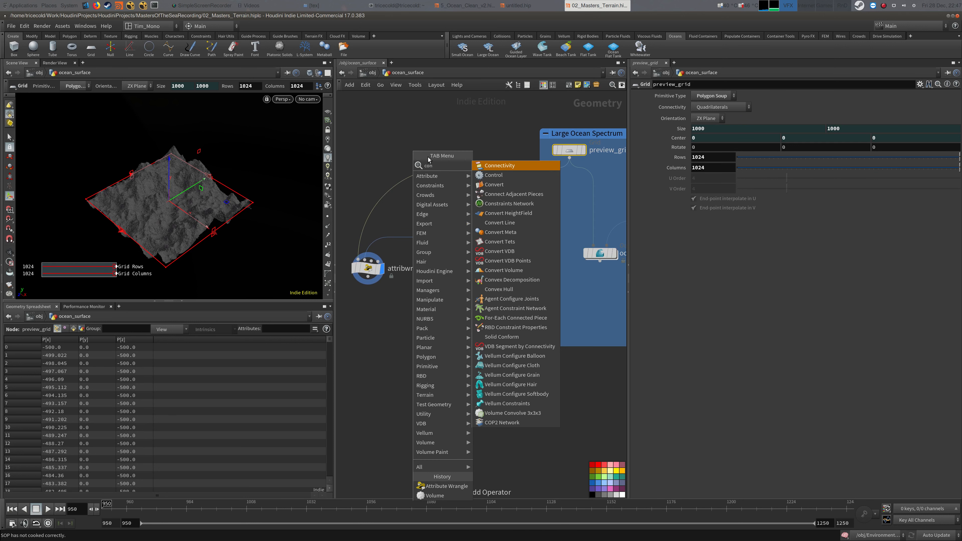
{"action": "left_click", "coordinate": [507, 184]}
{"action": "left_click", "coordinate": [381, 197]}
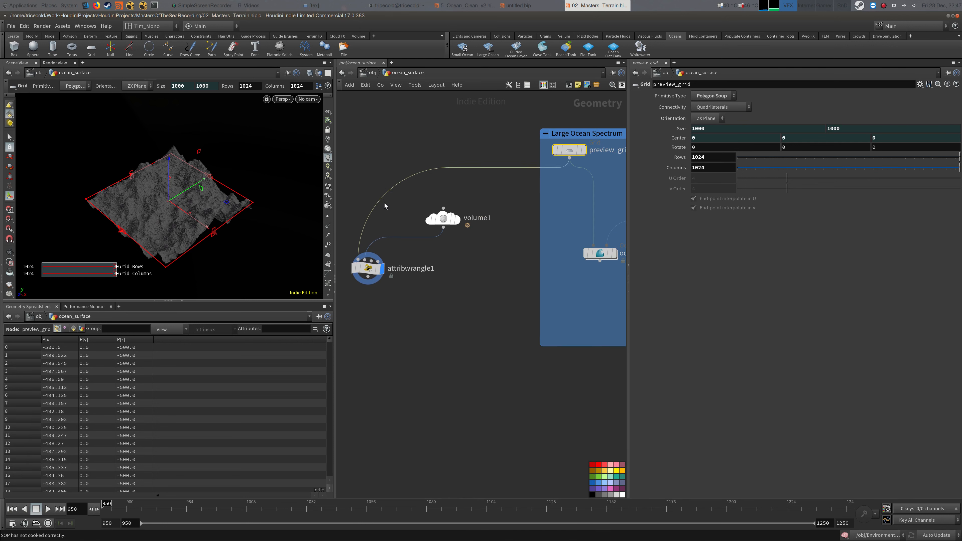
{"action": "left_click", "coordinate": [379, 266]}
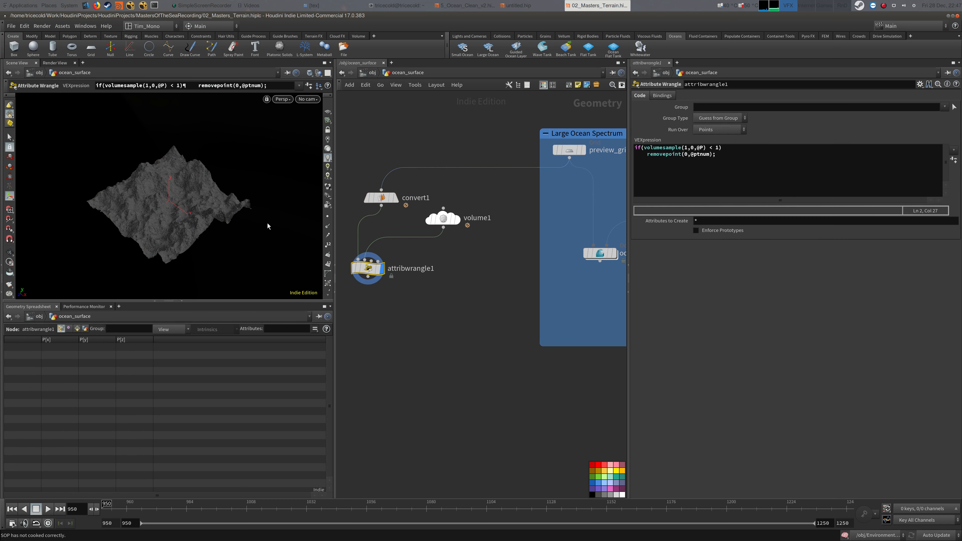
{"action": "middle_click_drag", "start_coordinate": [473, 270], "coordinate": [509, 241]}
{"action": "scroll", "coordinate": [478, 251], "scroll_direction": "up", "scroll_amount": 2}
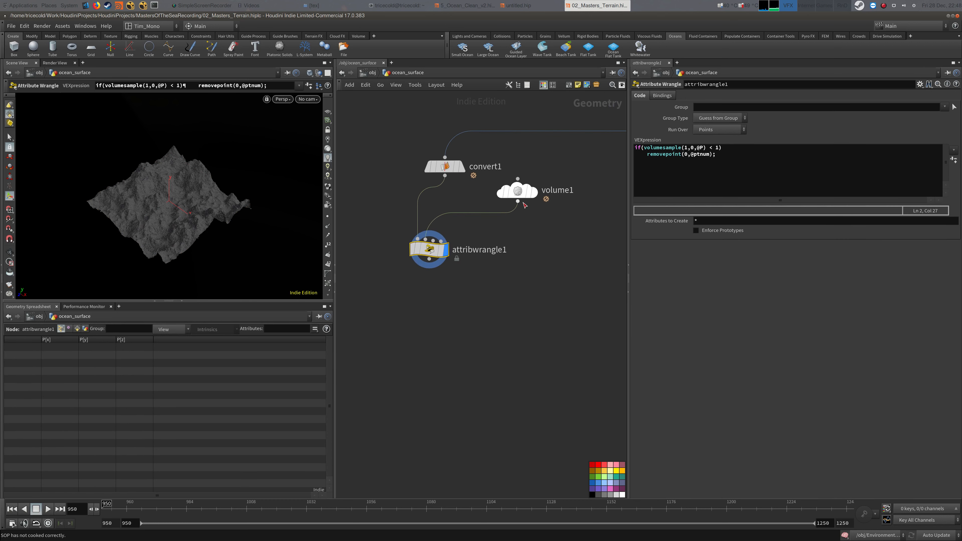
{"action": "left_click", "coordinate": [520, 190]}
{"action": "left_click", "coordinate": [429, 249]}
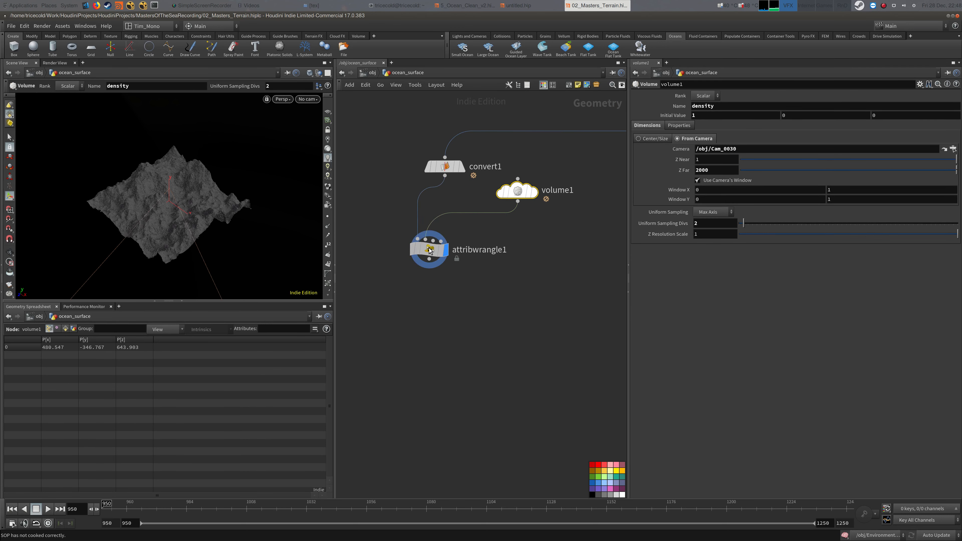
{"action": "left_click", "coordinate": [708, 161]}
{"action": "left_click", "coordinate": [646, 155]}
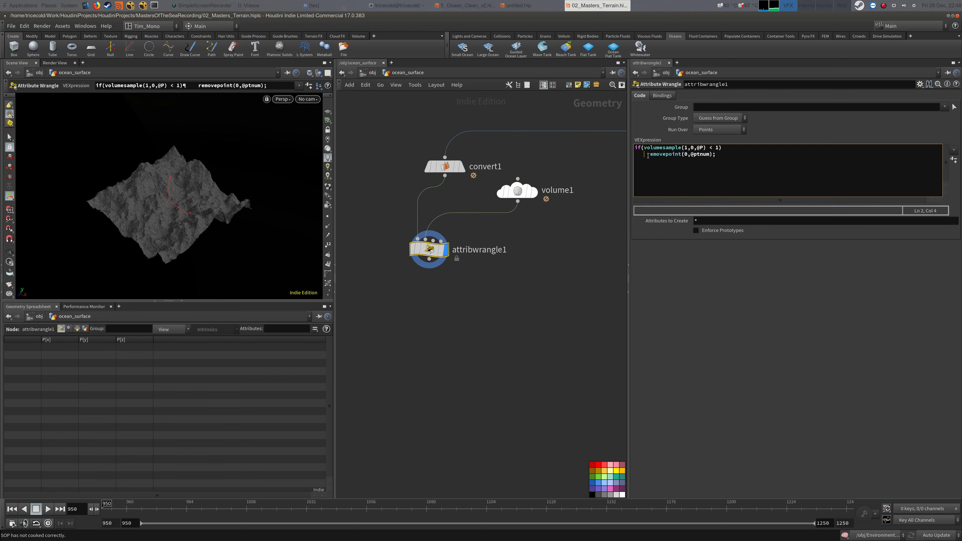
{"action": "type", "text": "//"}
{"action": "key", "text": "End"}
{"action": "key", "text": "Return"}
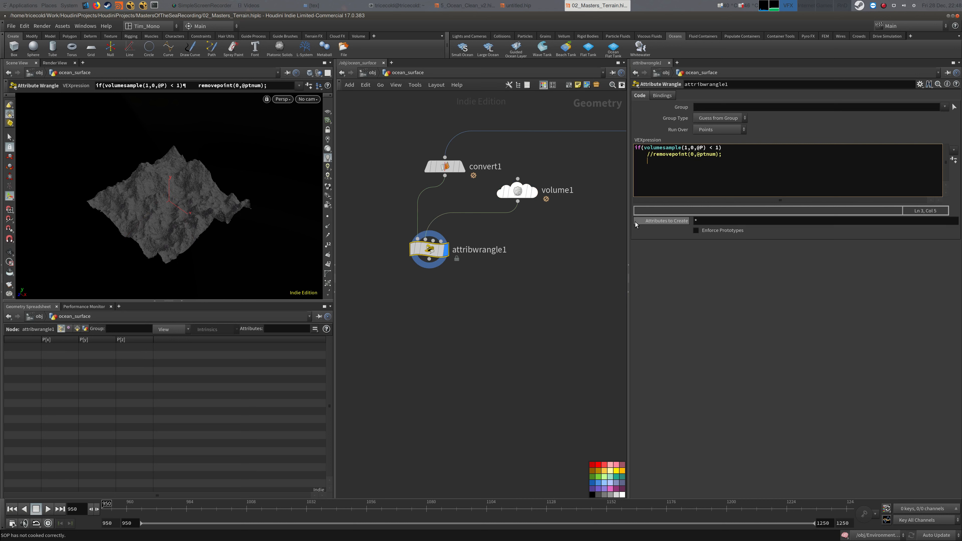
{"action": "type", "text": "@in = 1;"}
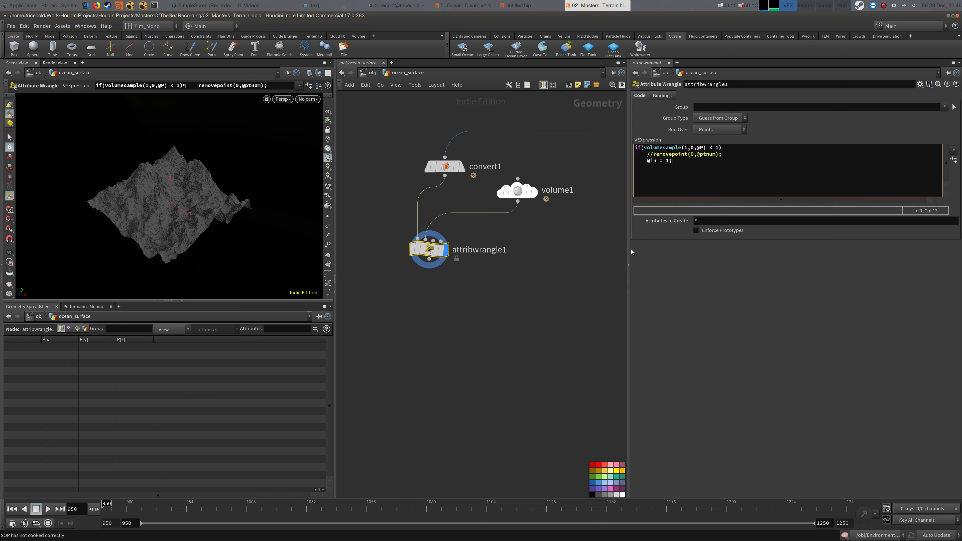
{"action": "left_click", "coordinate": [490, 327]}
Step: Sort the wrangle's point spreadsheet by the in attribute and select the volume1 node
{"action": "mouse_move", "coordinate": [463, 312]}
{"action": "middle_mouse_down"}
{"action": "mouse_move", "coordinate": [490, 307]}
{"action": "mouse_move", "coordinate": [479, 303]}
{"action": "middle_mouse_up"}
{"action": "left_click", "coordinate": [163, 339]}
{"action": "left_click", "coordinate": [518, 181]}
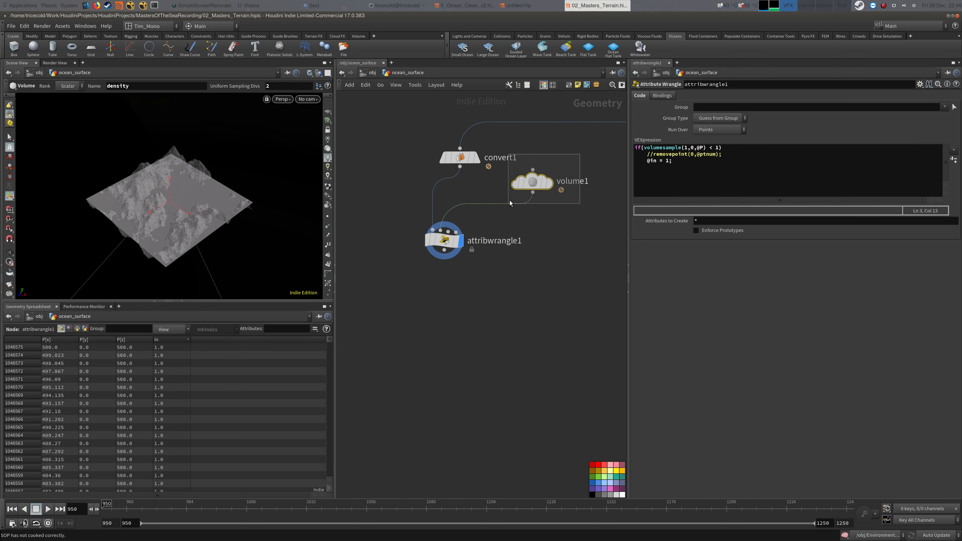
Step: Switch the viewport lighting mode and examine the terrain and ocean grid against attribwrangle1's point data
{"action": "key", "text": "Escape"}
{"action": "left_click_drag", "start_coordinate": [215, 206], "coordinate": [261, 176]}
{"action": "left_click_drag", "start_coordinate": [177, 209], "coordinate": [228, 157]}
{"action": "middle_click_drag", "start_coordinate": [227, 156], "coordinate": [237, 140]}
{"action": "left_click_drag", "start_coordinate": [190, 186], "coordinate": [257, 189]}
{"action": "left_click_drag", "start_coordinate": [169, 215], "coordinate": [260, 178]}
{"action": "left_click", "coordinate": [327, 149]}
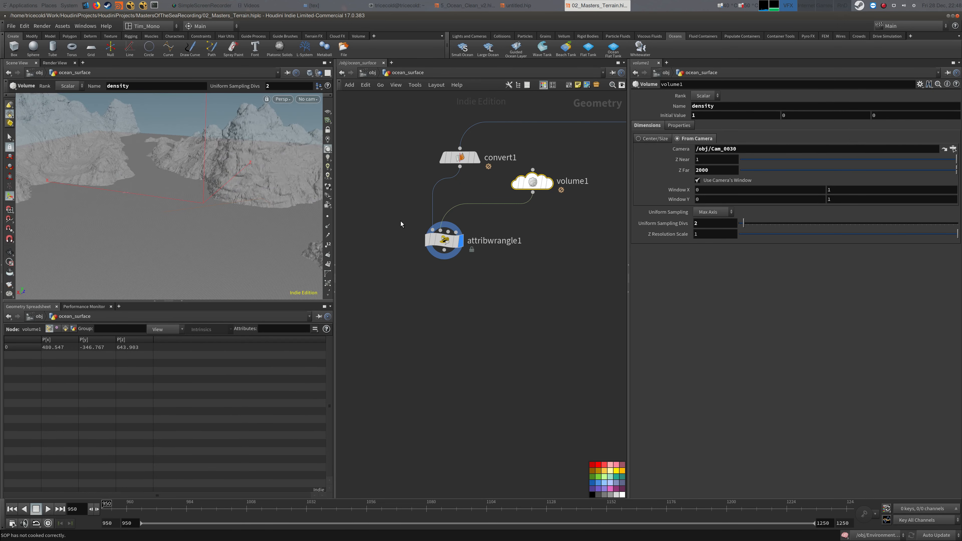
{"action": "left_click", "coordinate": [449, 242]}
{"action": "left_click_drag", "start_coordinate": [331, 342], "coordinate": [295, 265]}
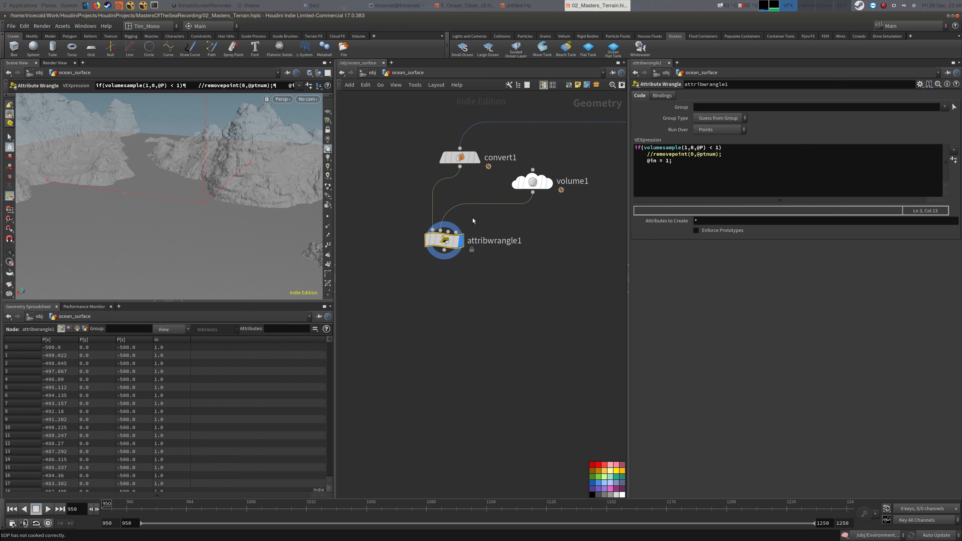
Step: Delete the convert1 node so the grid feeds attribwrangle1 directly
{"action": "left_click_drag", "start_coordinate": [460, 160], "coordinate": [389, 163]}
{"action": "middle_click", "coordinate": [389, 163]}
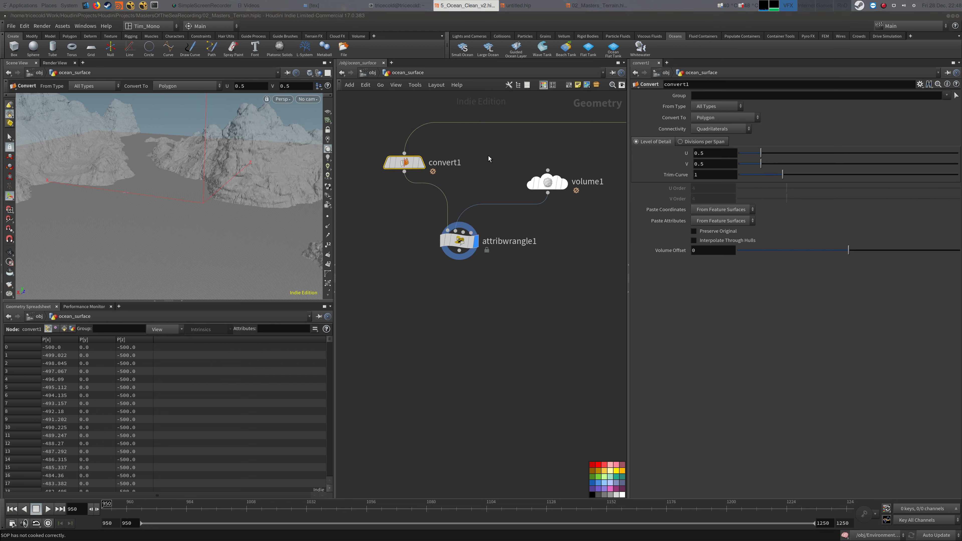
{"action": "key", "text": "Delete"}
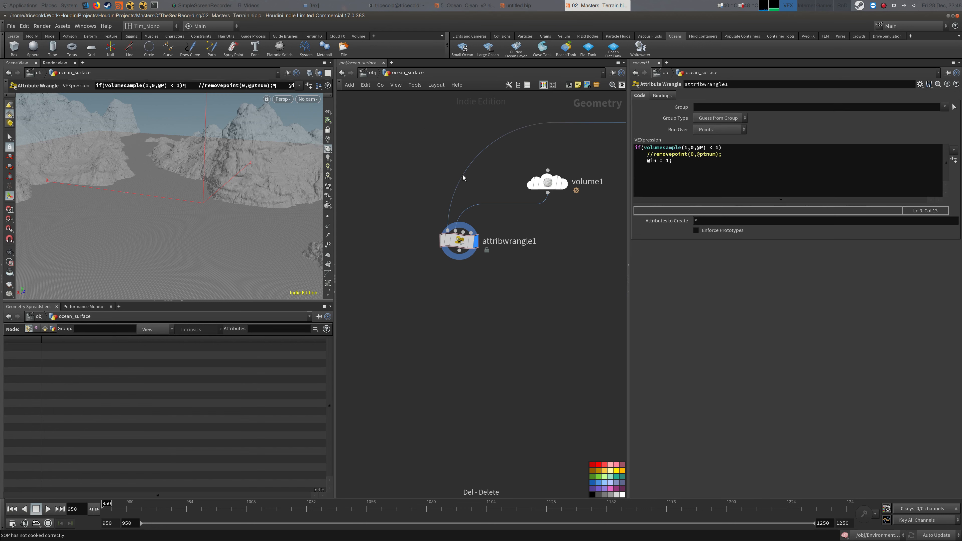
Step: Replace attribwrangle1's code with f@in = volumesample(1,0,@P); and apply it
{"action": "left_click", "coordinate": [459, 240]}
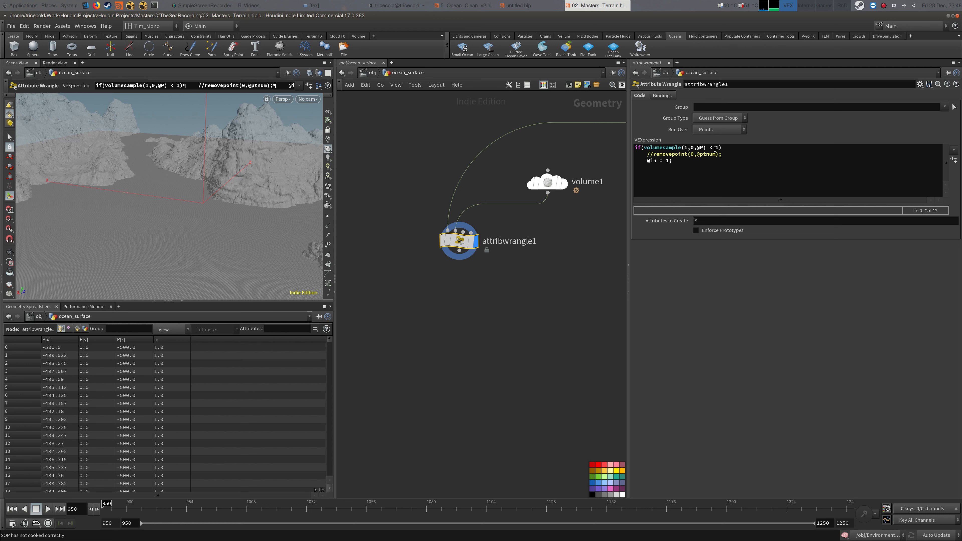
{"action": "left_click_drag", "start_coordinate": [694, 154], "coordinate": [573, 132]}
{"action": "key", "text": "BackSpace"}
{"action": "key", "text": "ctrl+a"}
{"action": "key", "text": "BackSpace"}
{"action": "type", "text": "f@in "}
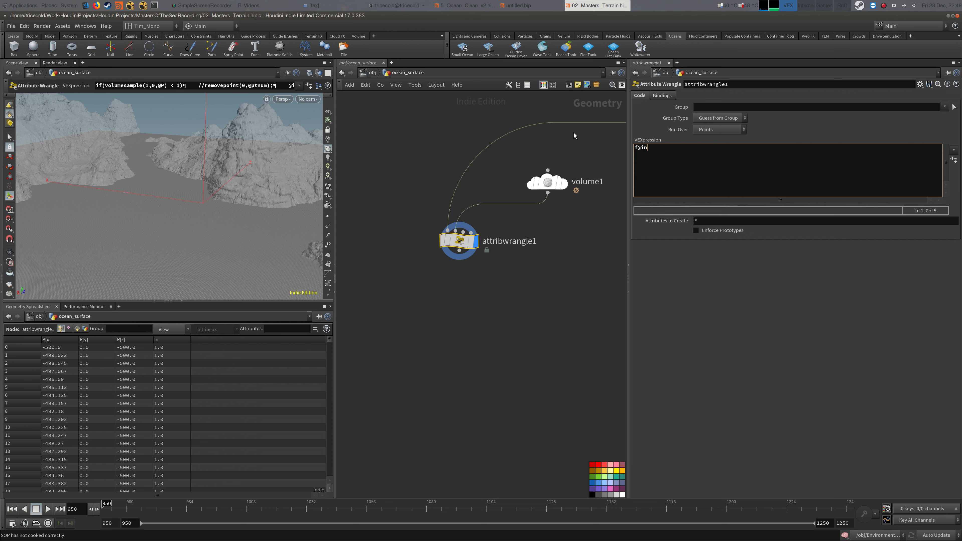
{"action": "type", "text": "= volu"}
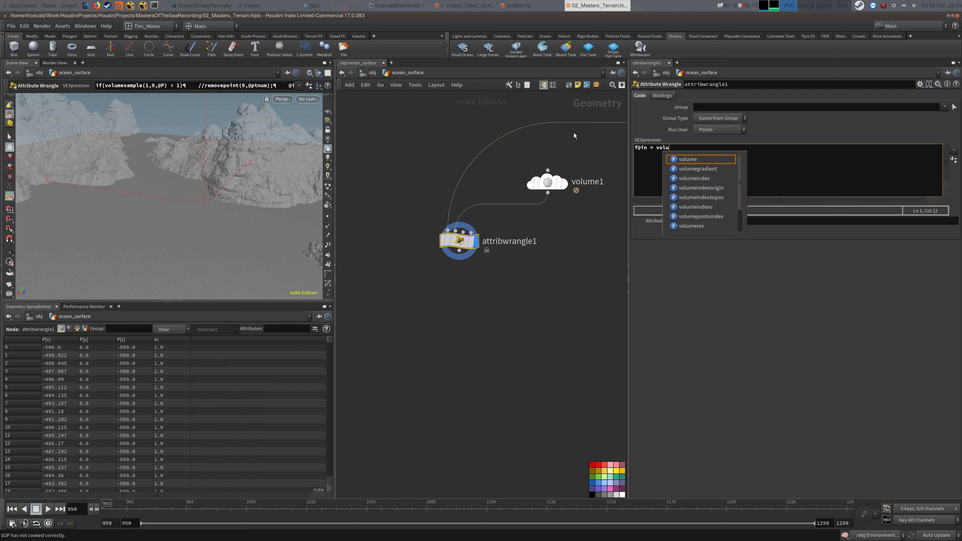
{"action": "type", "text": "mesample("}
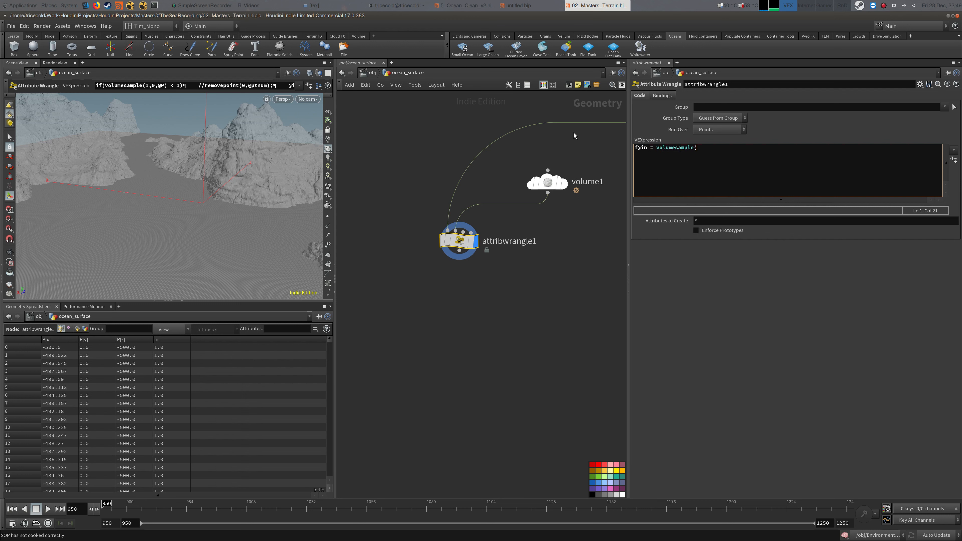
{"action": "type", "text": "1,0,@P);"}
{"action": "left_click", "coordinate": [447, 327]}
{"action": "middle_click_drag", "start_coordinate": [424, 316], "coordinate": [428, 314]}
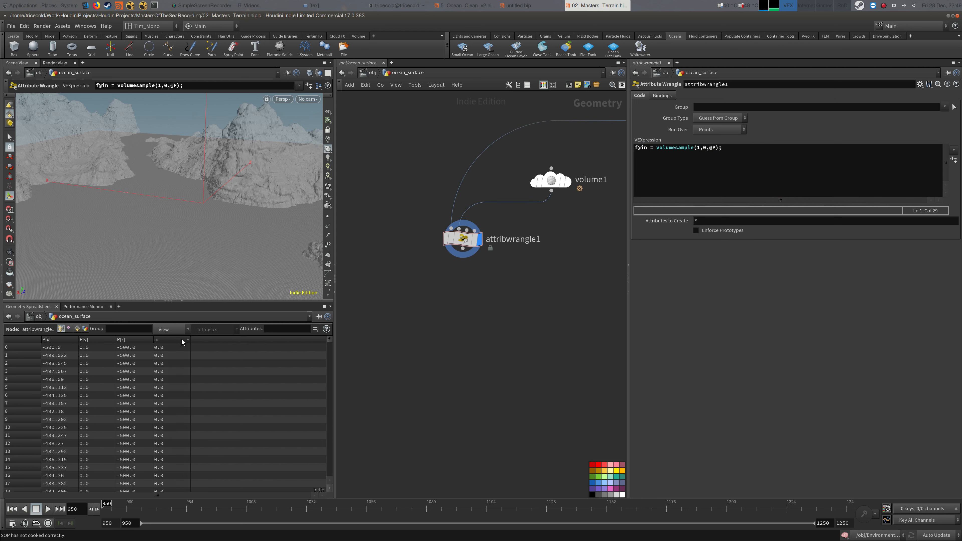
{"action": "middle_click_drag", "start_coordinate": [491, 311], "coordinate": [452, 322]}
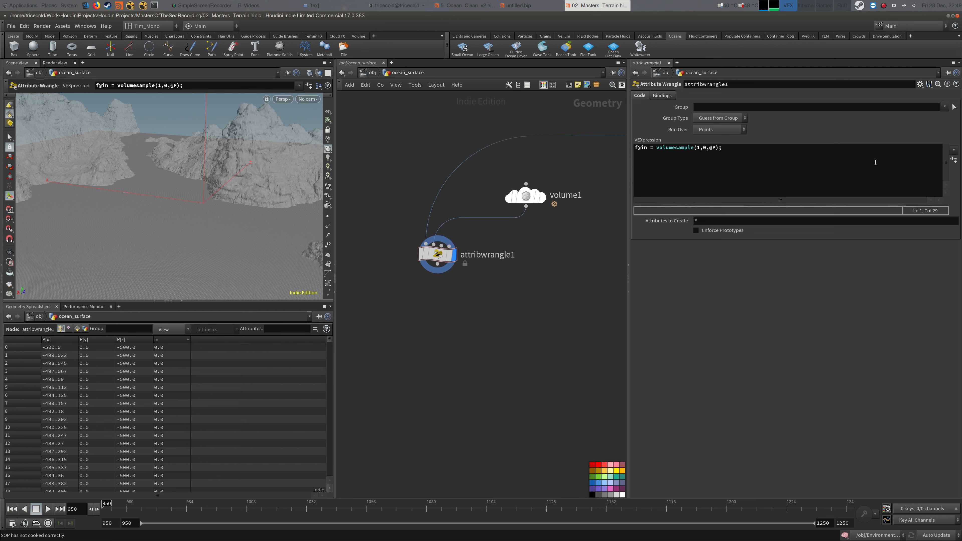
{"action": "key", "text": "alt+Tab"}
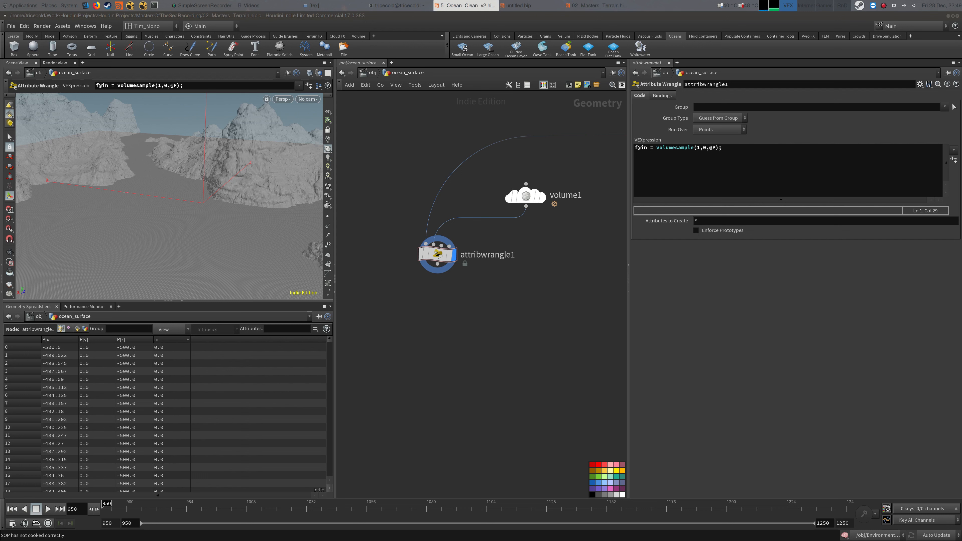
{"action": "key", "text": "alt+Tab"}
{"action": "key", "text": "Tab"}
{"action": "type", "text": "visu"}
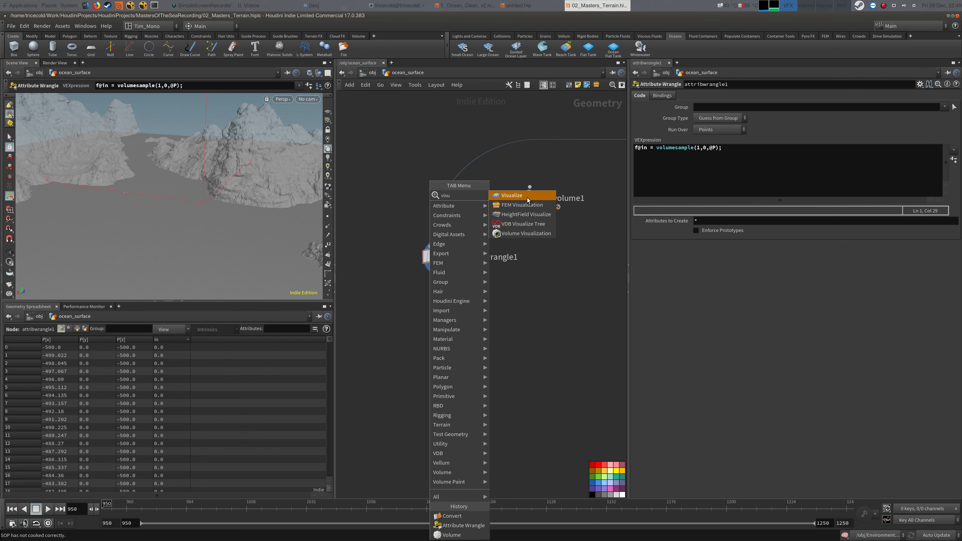
{"action": "left_click", "coordinate": [530, 224]}
{"action": "left_click", "coordinate": [555, 283]}
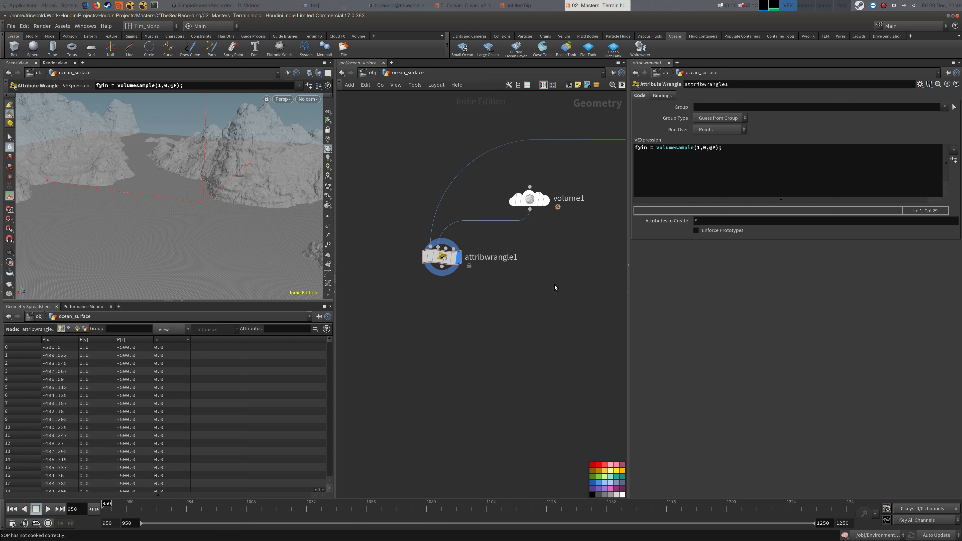
Step: Add a Visualize node below attribwrangle1 and connect it to the wrangle's output
{"action": "key", "text": "Tab"}
{"action": "mouse_move", "coordinate": [553, 287]}
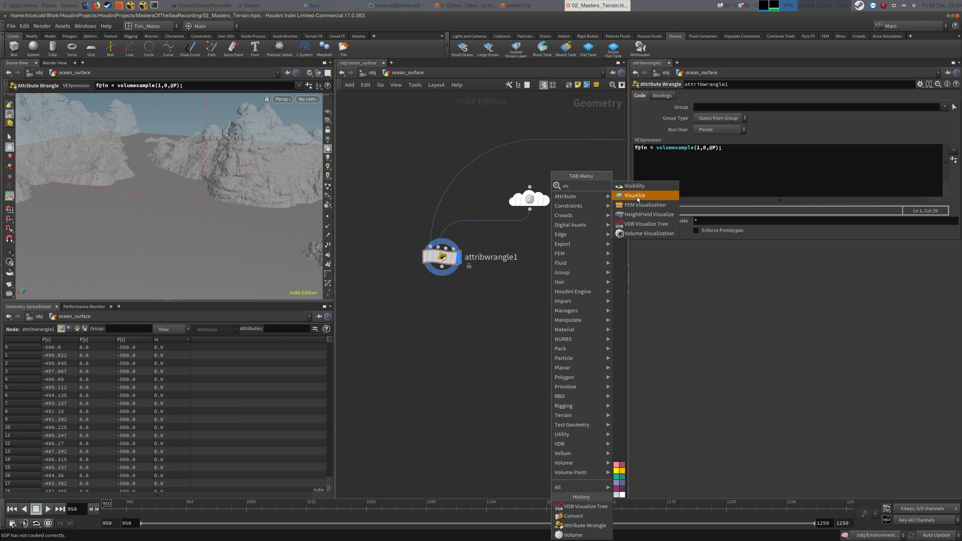
{"action": "left_click", "coordinate": [644, 195]}
{"action": "left_click", "coordinate": [451, 311]}
{"action": "left_click", "coordinate": [441, 257]}
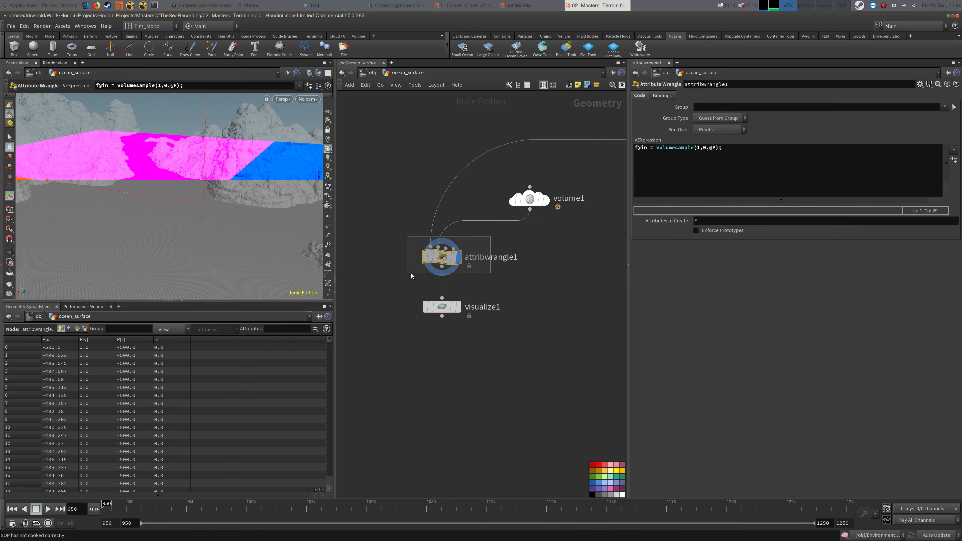
{"action": "left_click_drag", "start_coordinate": [638, 149], "coordinate": [625, 151]}
{"action": "key", "text": "BackSpace"}
Step: Set the attribute of visualize1's color visualizer to in
{"action": "left_click", "coordinate": [450, 311]}
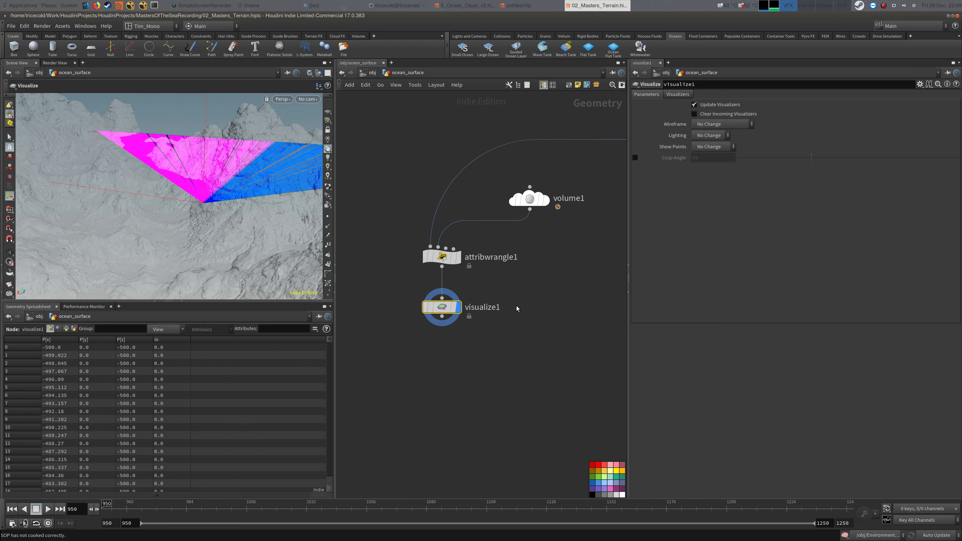
{"action": "left_click", "coordinate": [677, 94]}
{"action": "left_click", "coordinate": [815, 207]}
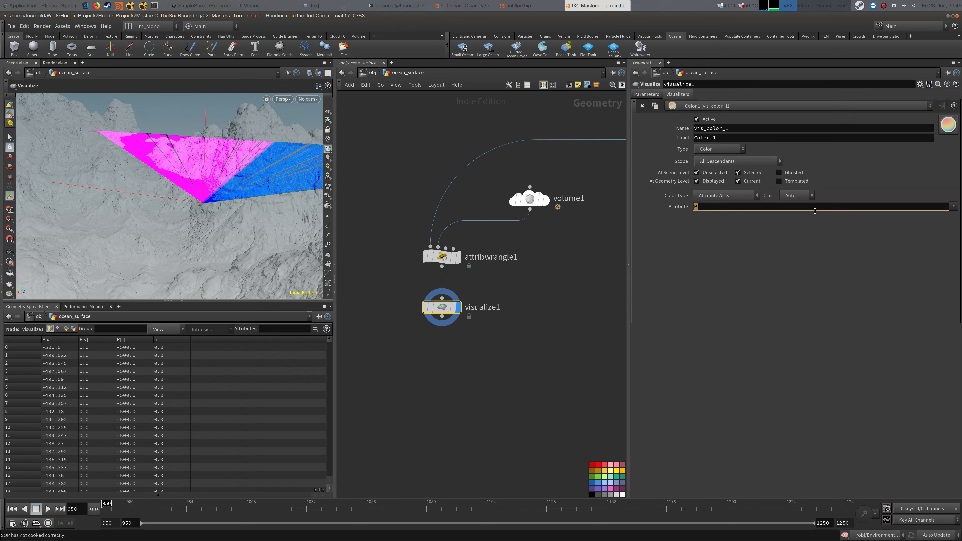
{"action": "type", "text": "in"}
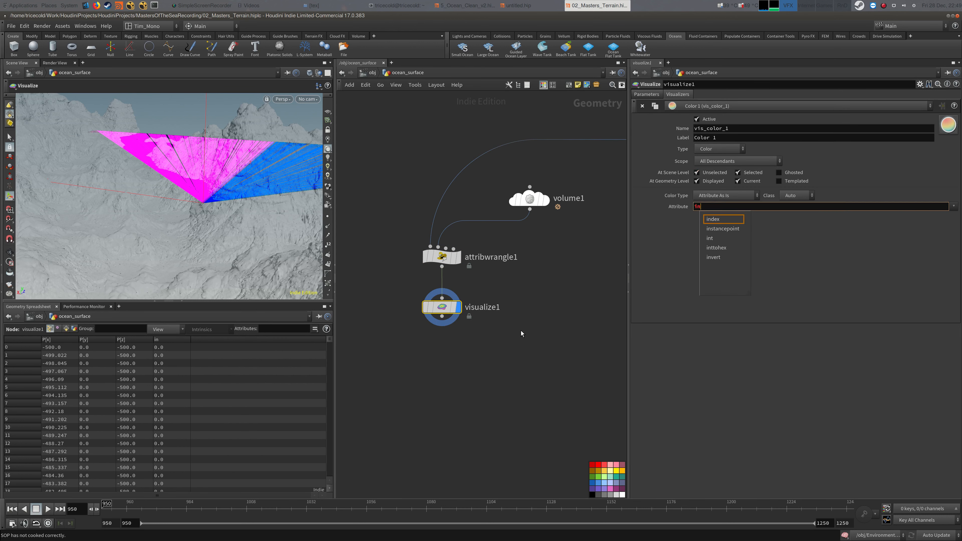
{"action": "left_click", "coordinate": [423, 366]}
Step: Hide the other objects in the viewport and inspect the in attribute's coloring on the ocean grid
{"action": "middle_click_drag", "start_coordinate": [446, 366], "coordinate": [444, 358]}
{"action": "left_click_drag", "start_coordinate": [193, 191], "coordinate": [262, 200], "text": "alt"}
{"action": "left_click_drag", "start_coordinate": [403, 222], "coordinate": [481, 250]}
{"action": "left_click", "coordinate": [429, 299]}
{"action": "middle_click", "coordinate": [430, 299]}
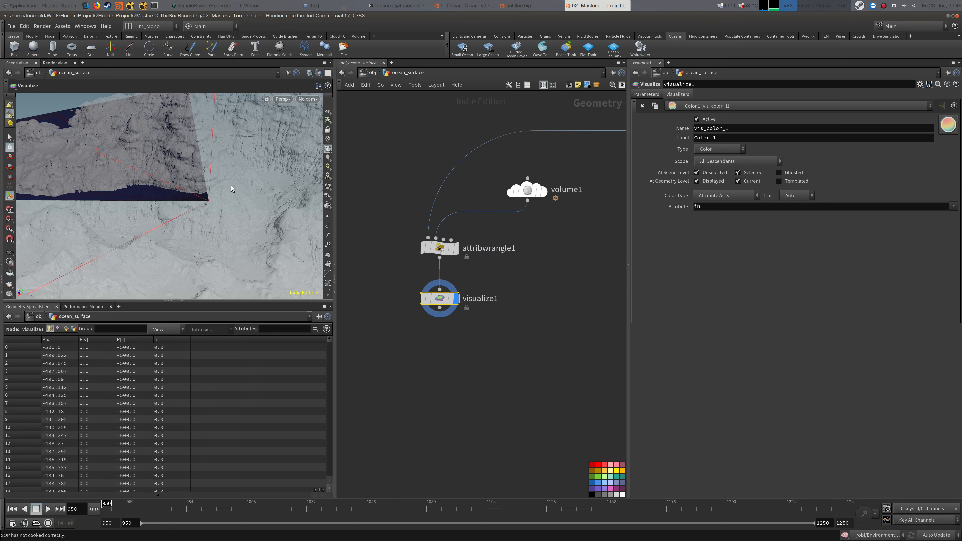
{"action": "mouse_move", "coordinate": [232, 186]}
{"action": "left_mouse_down", "text": "alt"}
{"action": "mouse_move", "coordinate": [185, 162]}
{"action": "mouse_move", "coordinate": [227, 197]}
{"action": "left_mouse_up", "text": "alt"}
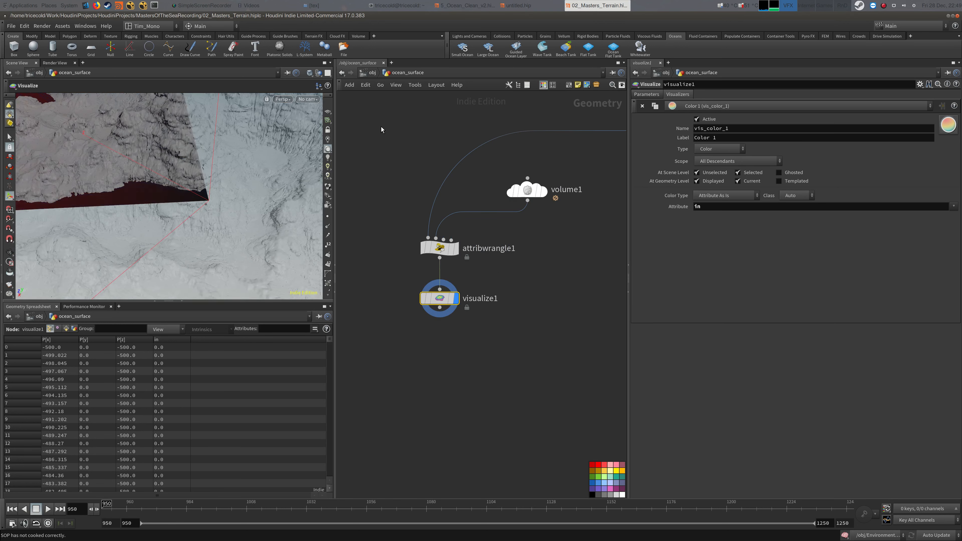
{"action": "left_click", "coordinate": [318, 73]}
{"action": "left_click", "coordinate": [324, 102]}
{"action": "left_click_drag", "start_coordinate": [265, 135], "coordinate": [251, 186], "text": "alt"}
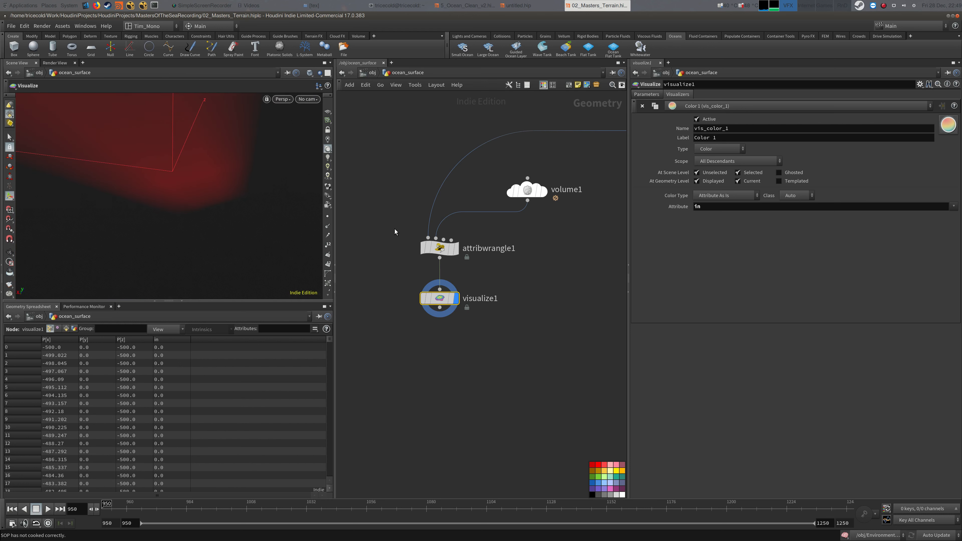
Step: Turn on volume1's template display and sort attribwrangle1's point spreadsheet by the in attribute
{"action": "left_click", "coordinate": [439, 248]}
{"action": "left_click", "coordinate": [550, 209]}
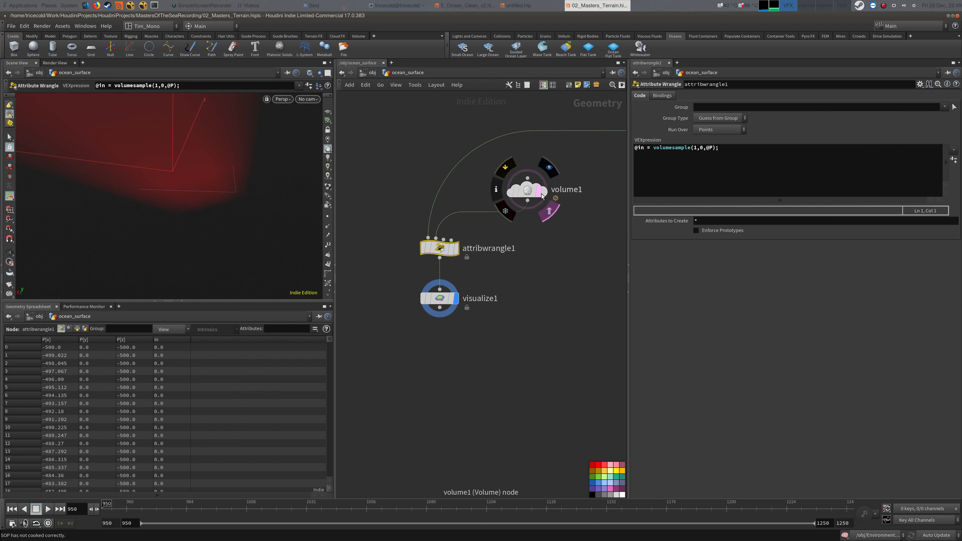
{"action": "key", "text": "space"}
{"action": "left_click_drag", "start_coordinate": [200, 188], "coordinate": [185, 167]}
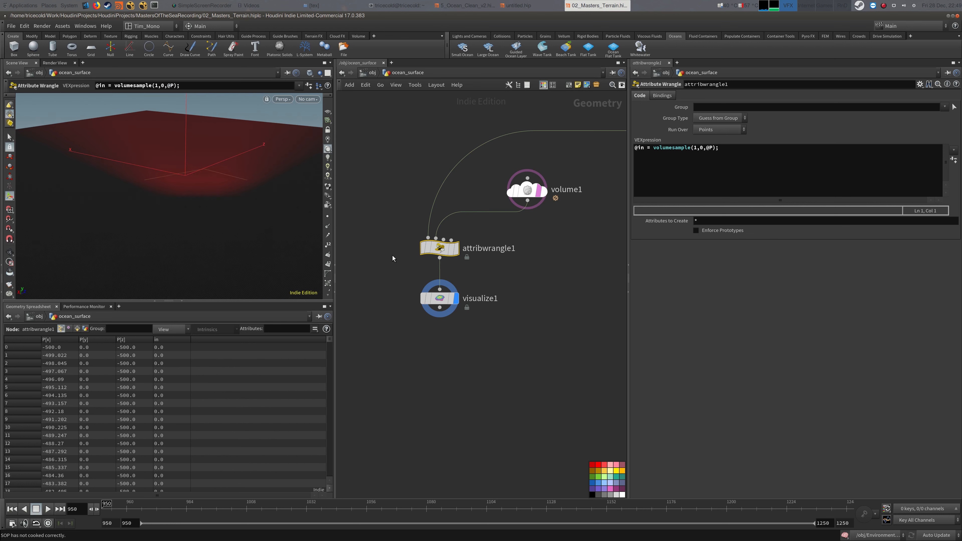
{"action": "left_click", "coordinate": [167, 340]}
{"action": "left_click", "coordinate": [173, 339]}
{"action": "middle_click_drag", "start_coordinate": [561, 251], "coordinate": [554, 260]}
{"action": "key", "text": "alt+Tab"}
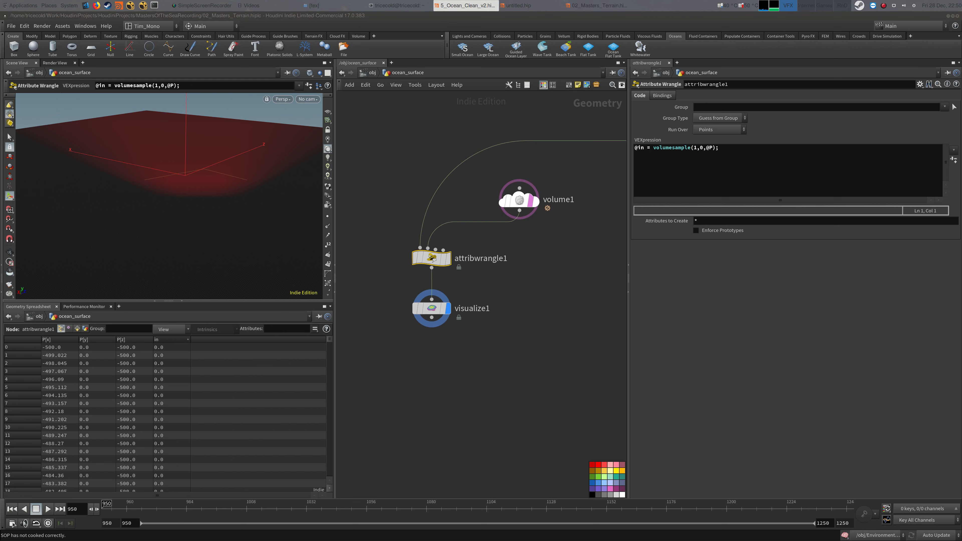
{"action": "left_click_drag", "start_coordinate": [776, 184], "coordinate": [596, 155]}
{"action": "type", "text": "if(volumesample(1,0,@P) < 1 )     removepoint(0,@ptnum);"}
{"action": "double_click", "coordinate": [716, 147]}
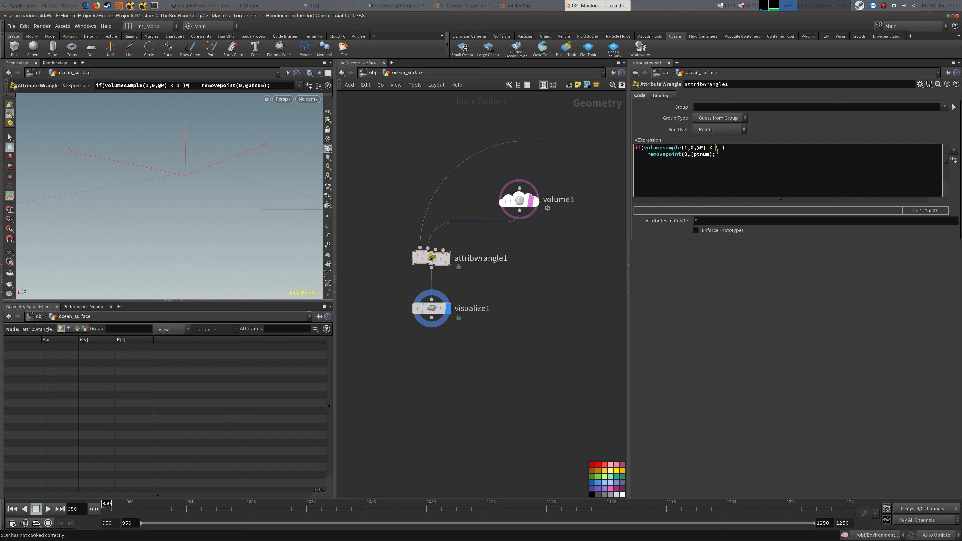
{"action": "type", "text": "chf("}
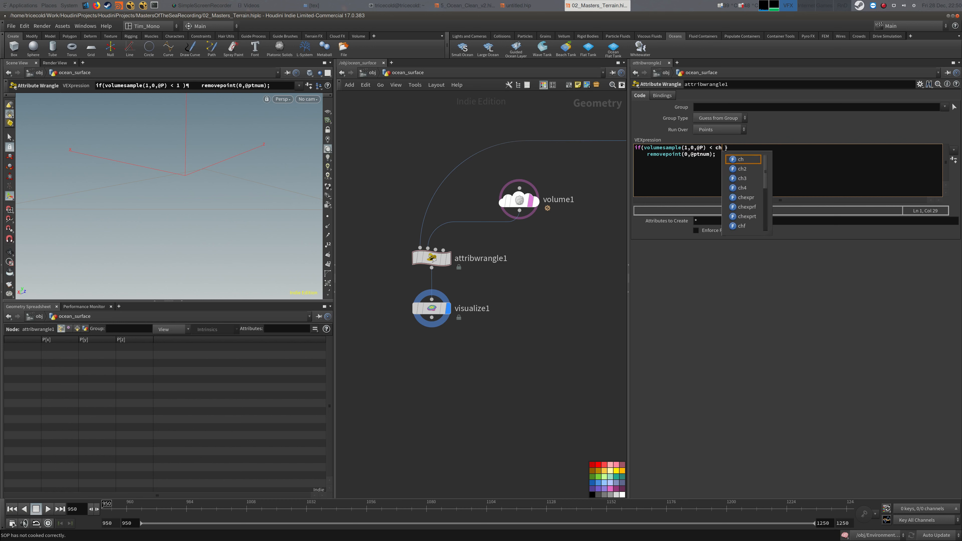
{"action": "type", "text": "\""}
{"action": "type", "text": "thres"}
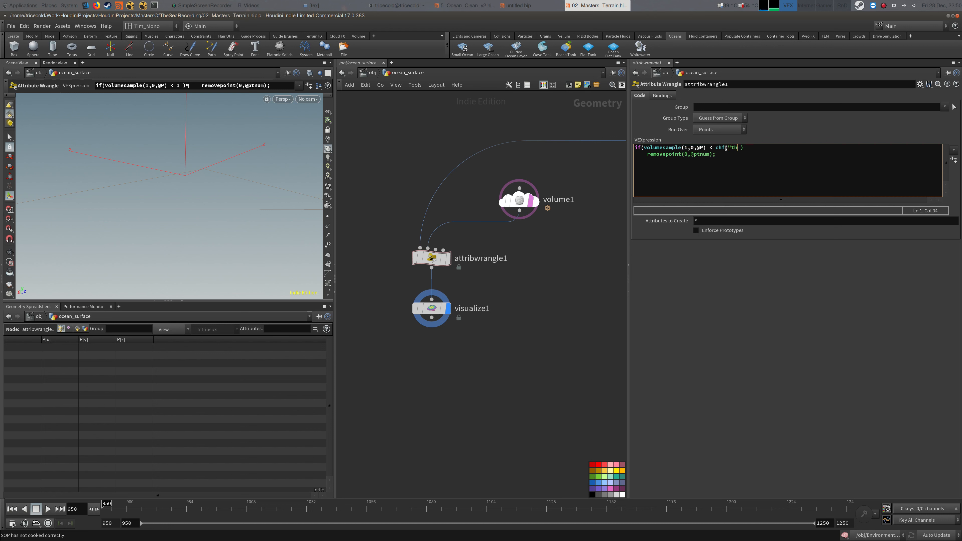
{"action": "type", "text": "hold\")"}
{"action": "key", "text": "ctrl+Return"}
Step: Create the Threshold parameter on attribwrangle1 from the code and set it to 0.02
{"action": "middle_click_drag", "start_coordinate": [621, 237], "coordinate": [613, 236]}
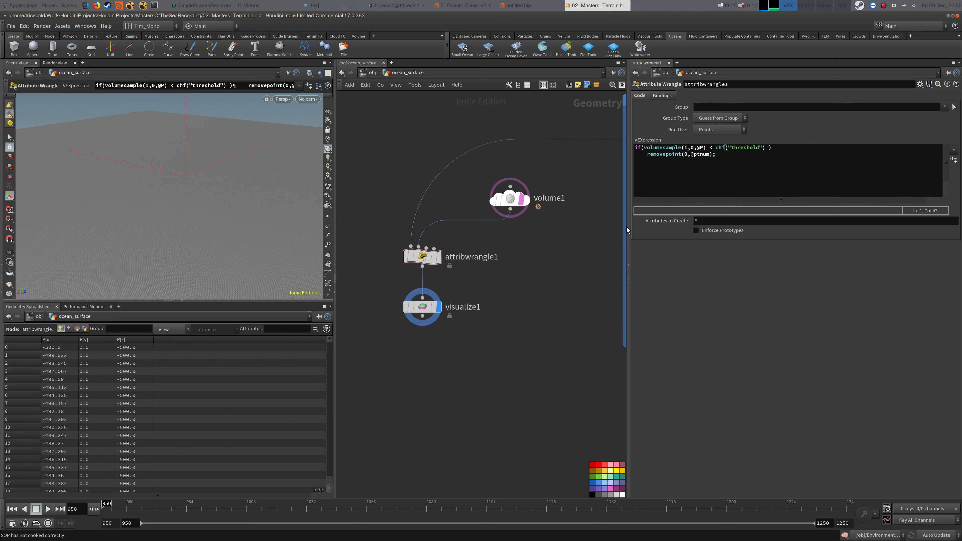
{"action": "left_click", "coordinate": [954, 159]}
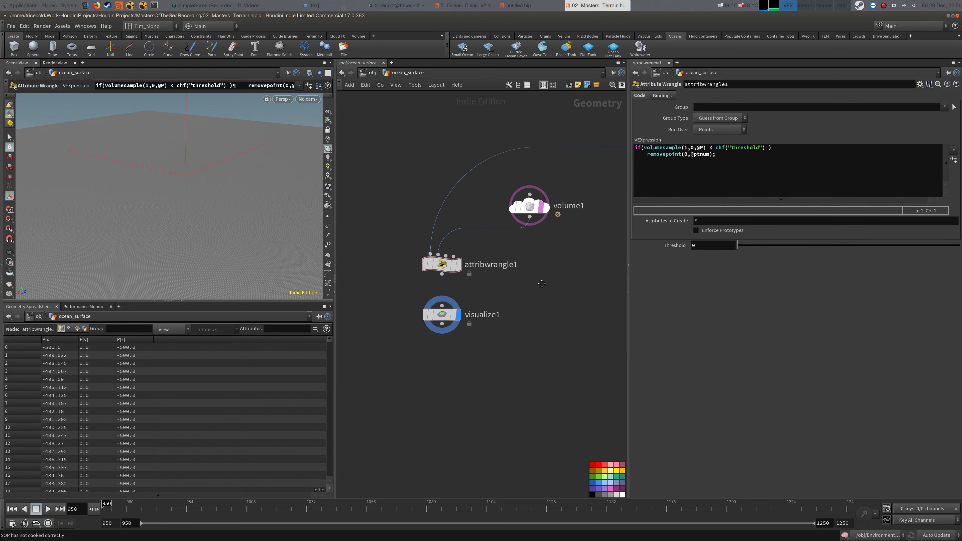
{"action": "mouse_move", "coordinate": [737, 245]}
{"action": "left_mouse_down"}
{"action": "mouse_move", "coordinate": [770, 243]}
{"action": "mouse_move", "coordinate": [741, 249]}
{"action": "left_mouse_up"}
Step: Look through Cam_0030 and set attribwrangle1's Threshold to 0.155
{"action": "left_click", "coordinate": [308, 99]}
{"action": "left_click", "coordinate": [329, 153]}
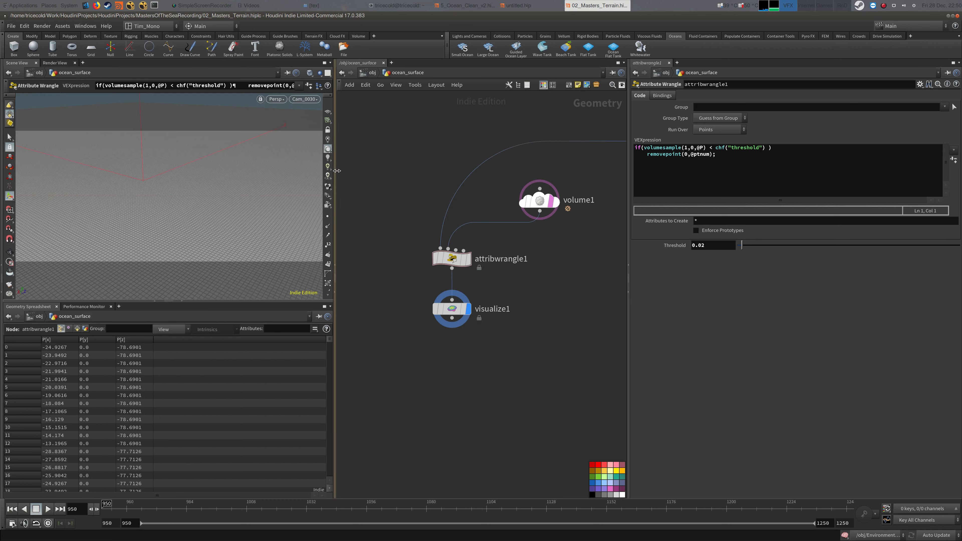
{"action": "left_click_drag", "start_coordinate": [742, 245], "coordinate": [774, 248]}
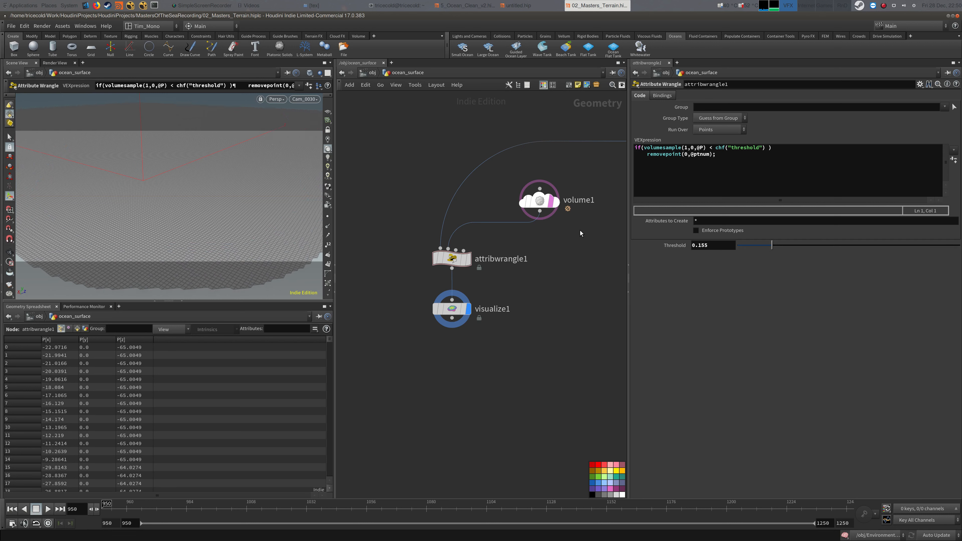
Step: Set volume1's Uniform Sampling Divs to 1
{"action": "left_click", "coordinate": [541, 201]}
{"action": "key", "text": "alt+Tab"}
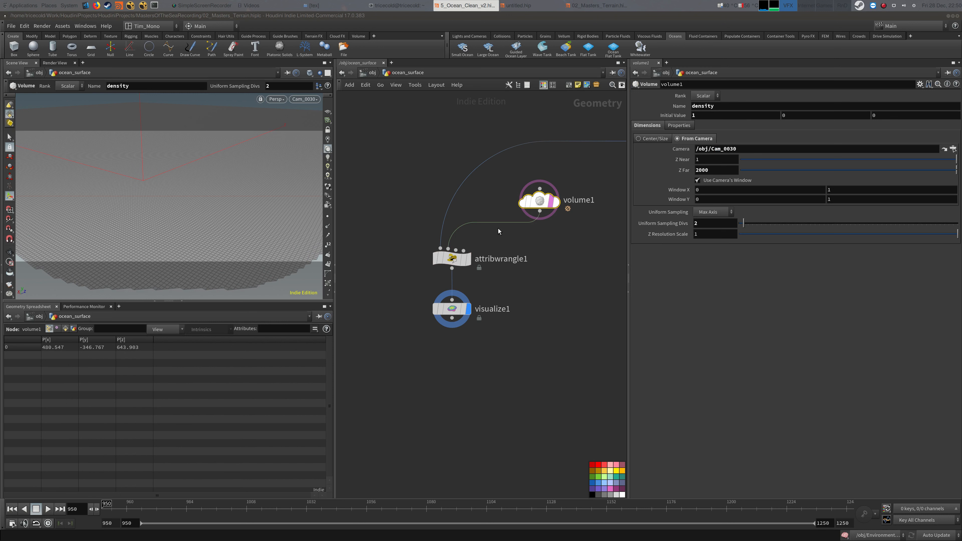
{"action": "key", "text": "alt+Tab"}
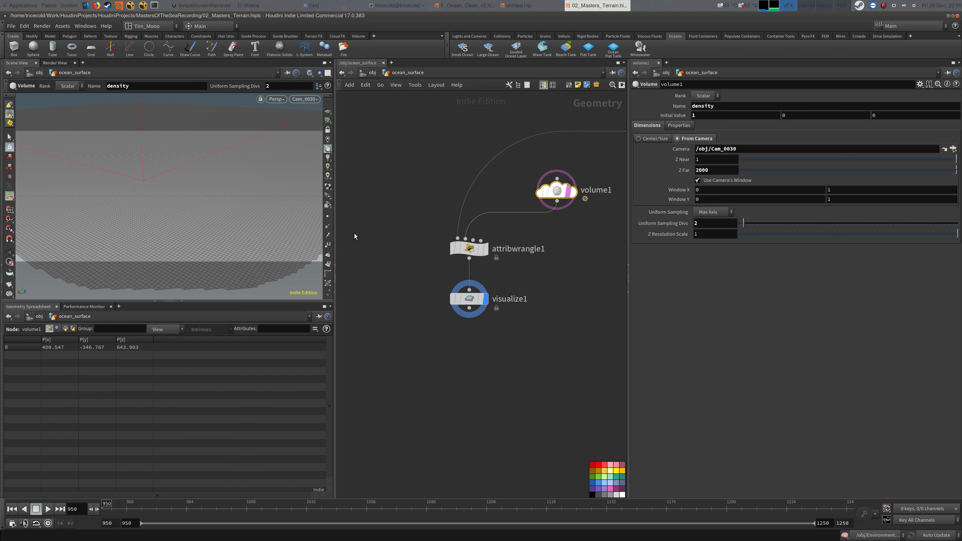
{"action": "left_click", "coordinate": [707, 193]}
{"action": "double_click", "coordinate": [697, 223]}
{"action": "type", "text": "1"}
{"action": "key", "text": "Return"}
{"action": "left_click", "coordinate": [563, 245]}
{"action": "middle_click_drag", "start_coordinate": [564, 245], "coordinate": [556, 262]}
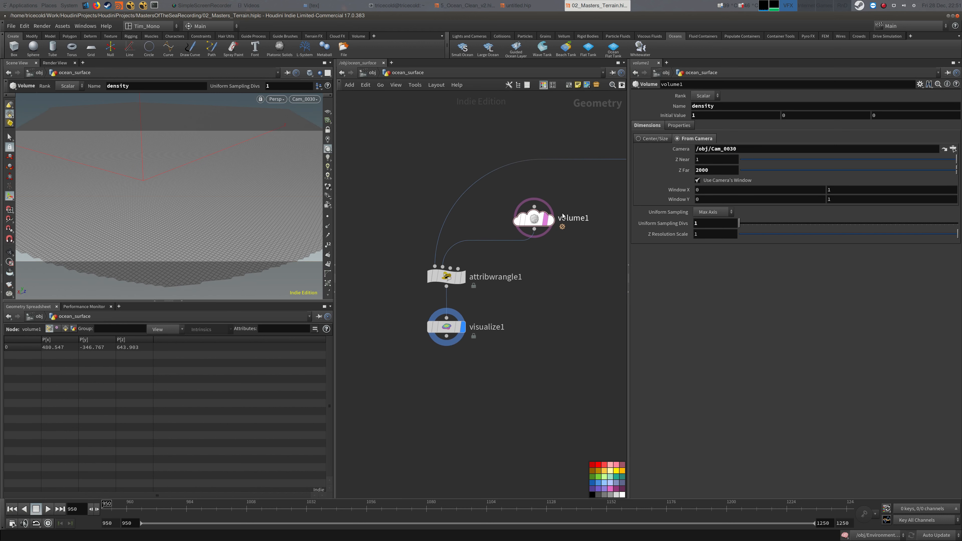
Step: Set volume1's Z Far to 1000
{"action": "left_click", "coordinate": [534, 219]}
{"action": "double_click", "coordinate": [722, 172]}
{"action": "type", "text": "1000"}
{"action": "key", "text": "Return"}
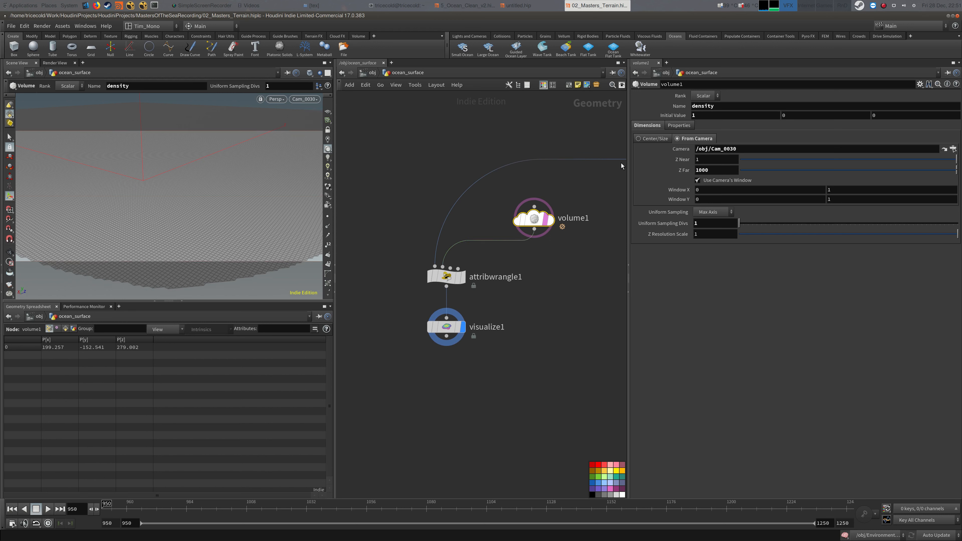
Step: Try Z Far values of 500 and 250 on volume1
{"action": "double_click", "coordinate": [728, 171]}
{"action": "type", "text": "500"}
{"action": "key", "text": "Return"}
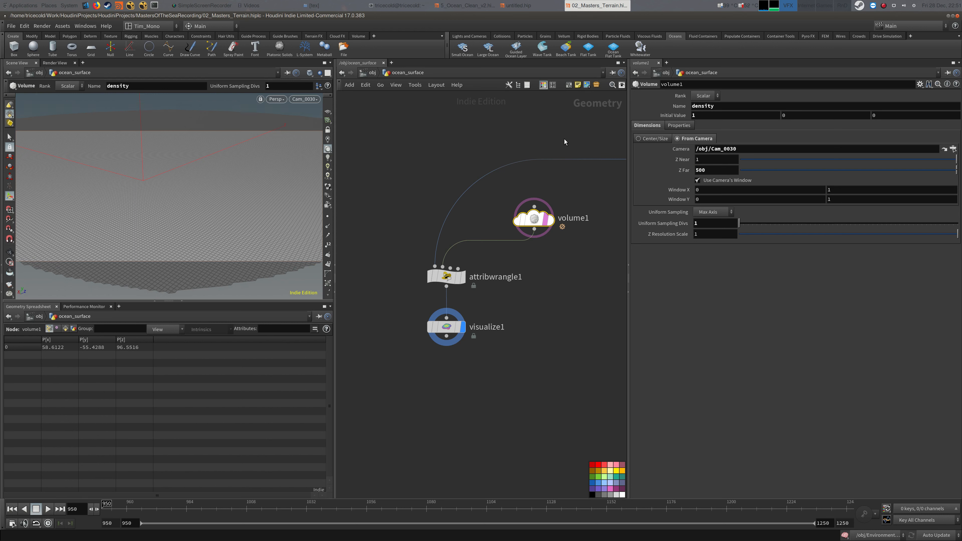
{"action": "left_click_drag", "start_coordinate": [730, 172], "coordinate": [616, 154]}
{"action": "type", "text": "250"}
{"action": "key", "text": "Return"}
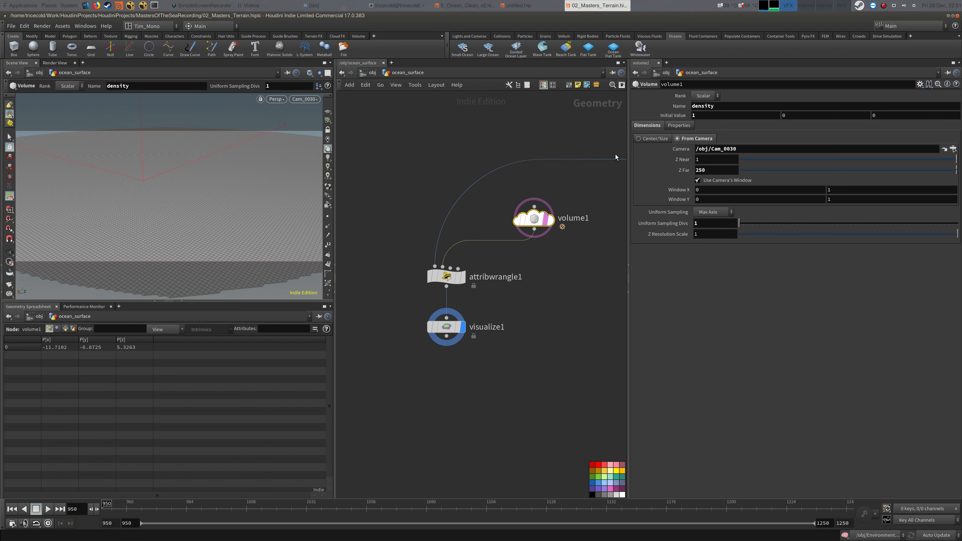
Step: Set volume1's Z Far to 400
{"action": "left_click_drag", "start_coordinate": [725, 175], "coordinate": [649, 145]}
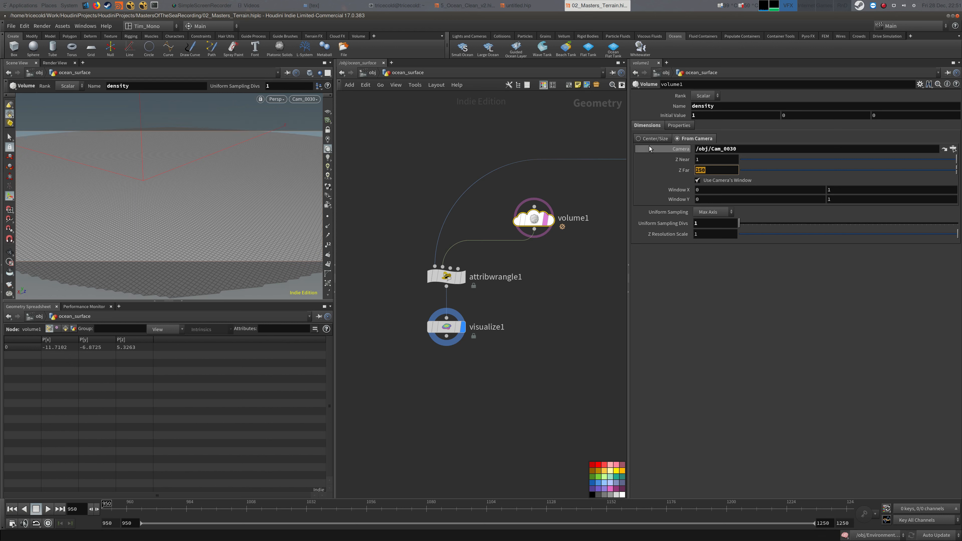
{"action": "type", "text": "400"}
{"action": "key", "text": "Return"}
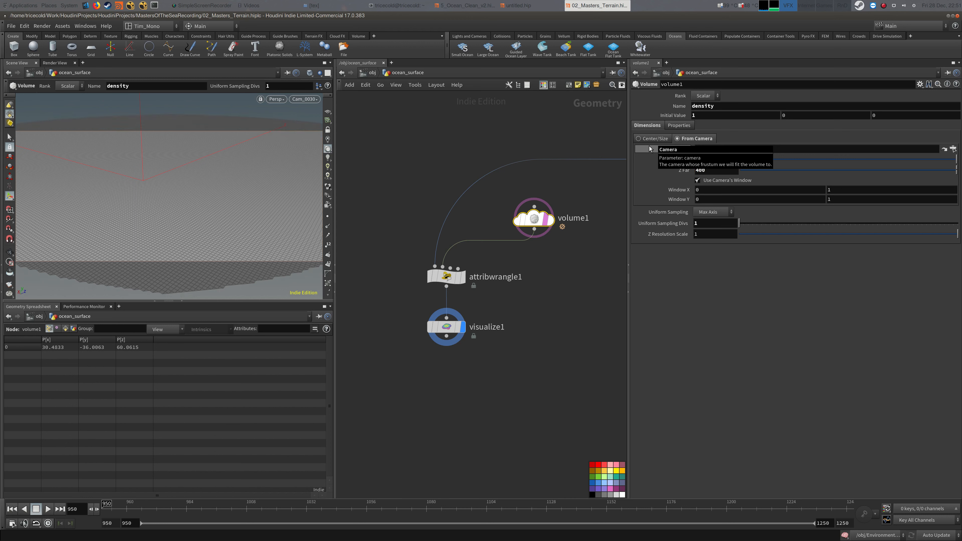
Step: Set volume1's Uniform Sampling Divs to 2 and switch its Uniform Sampling to By Size, checking the trimmed grid outside the camera view
{"action": "key", "text": "Escape"}
{"action": "left_click_drag", "start_coordinate": [286, 197], "coordinate": [181, 228]}
{"action": "key", "text": "Return"}
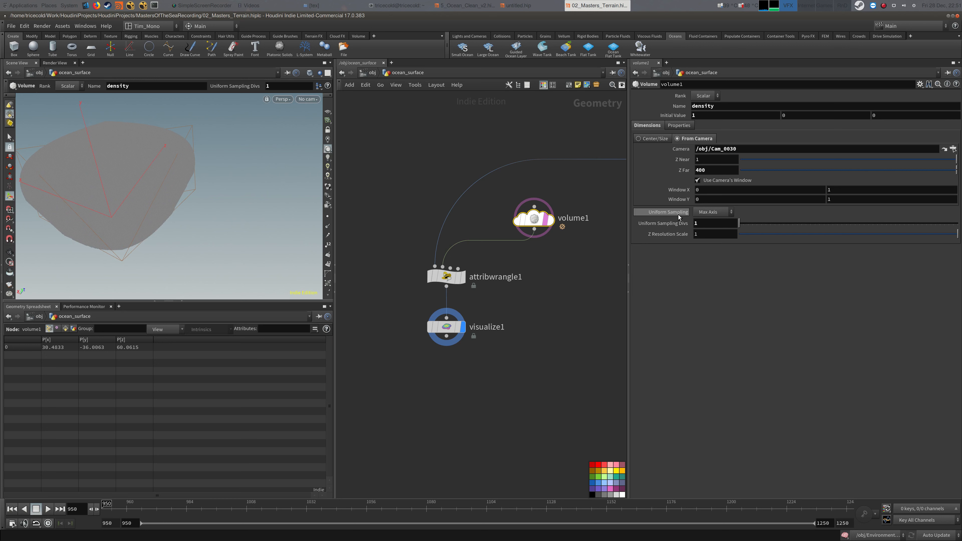
{"action": "left_click", "coordinate": [703, 212]}
{"action": "left_click", "coordinate": [687, 223]}
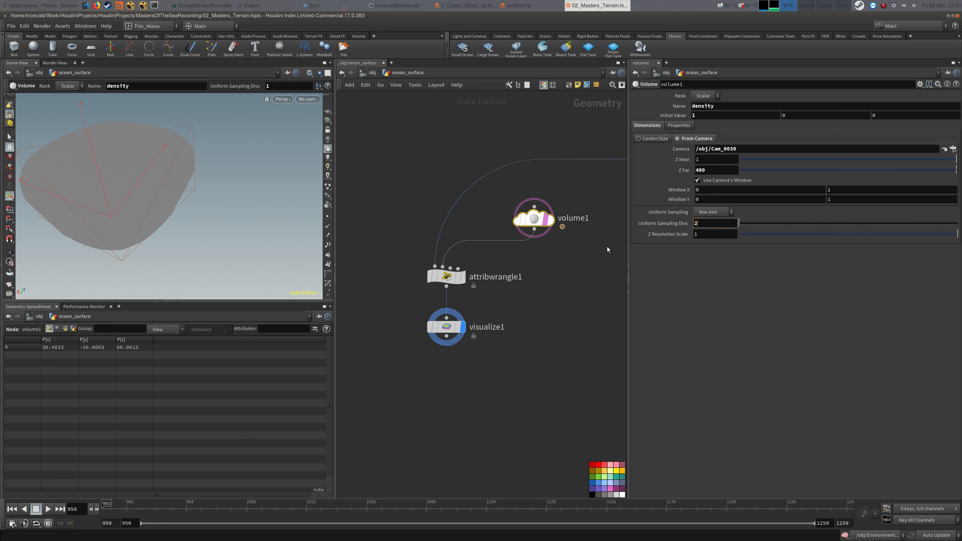
{"action": "left_click", "coordinate": [713, 214]}
{"action": "left_click", "coordinate": [709, 269]}
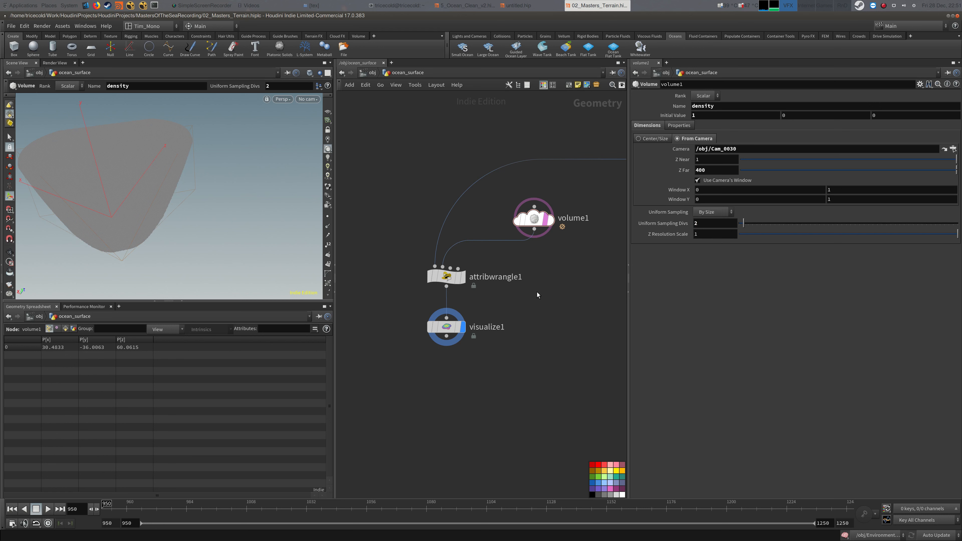
{"action": "key", "text": "Escape"}
{"action": "left_click_drag", "start_coordinate": [140, 211], "coordinate": [188, 214]}
Step: Look through Cam_0030 and set the minimum of volume1's Window X to -0.1
{"action": "left_click", "coordinate": [308, 99]}
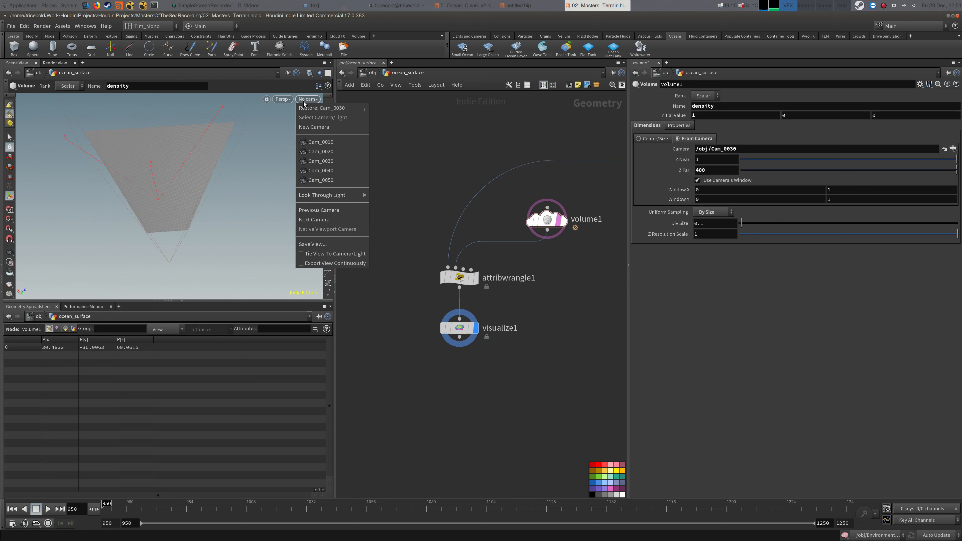
{"action": "left_click", "coordinate": [345, 161]}
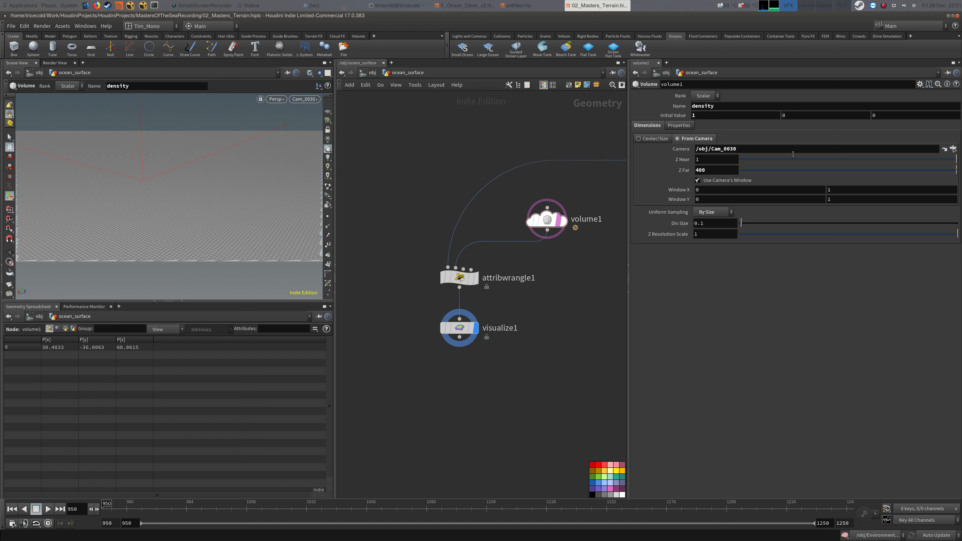
{"action": "double_click", "coordinate": [715, 190]}
{"action": "left_click", "coordinate": [328, 226]}
{"action": "left_click", "coordinate": [327, 226]}
{"action": "left_click", "coordinate": [763, 194]}
{"action": "left_click_drag", "start_coordinate": [768, 193], "coordinate": [620, 192]}
{"action": "type", "text": "-0.1"}
{"action": "key", "text": "Tab"}
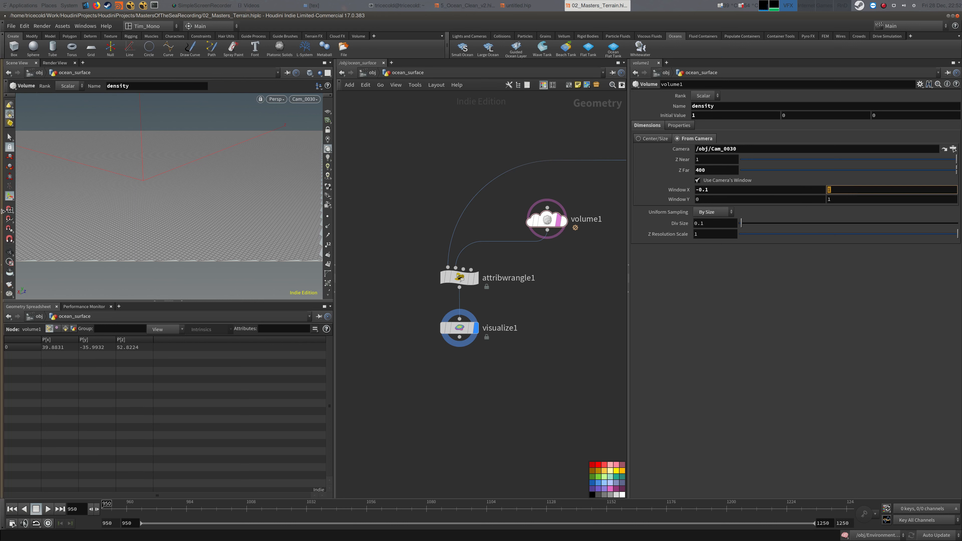
{"action": "key", "text": "Return"}
Step: Set volume1's Window X maximum to 1.1 and its Window Y range to -0.1 and 1.01, checking the coverage through Cam_0030
{"action": "left_click_drag", "start_coordinate": [318, 197], "coordinate": [279, 200]}
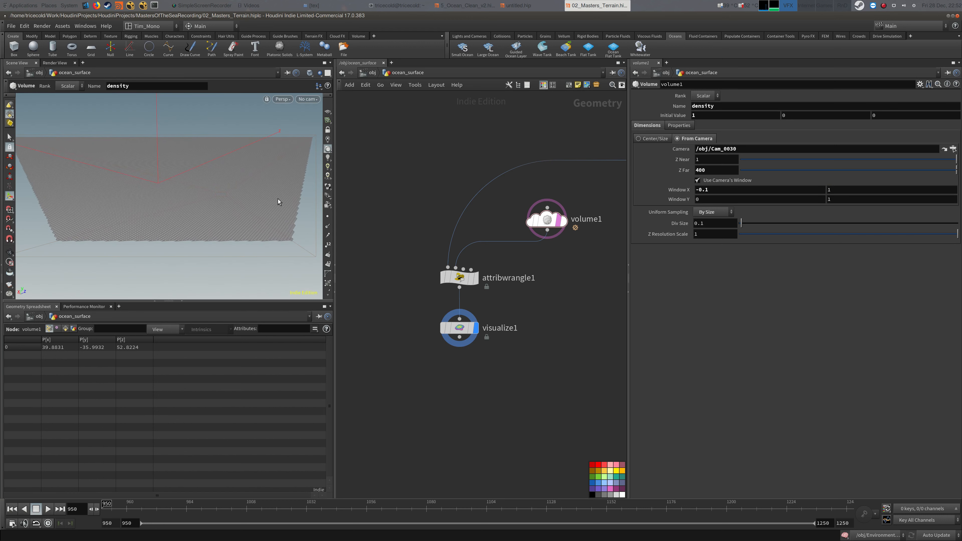
{"action": "left_click", "coordinate": [838, 193]}
{"action": "type", "text": ".1"}
{"action": "key", "text": "Tab"}
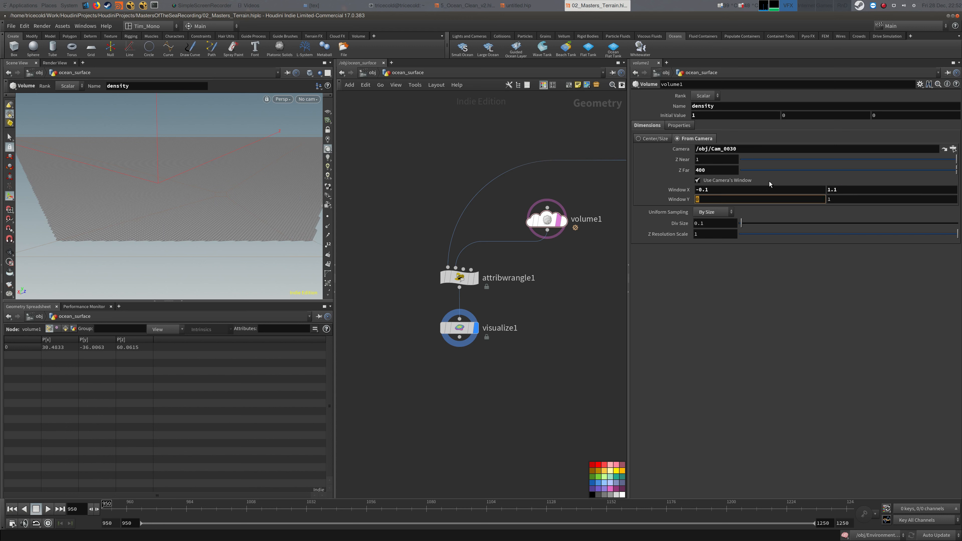
{"action": "type", "text": "-0.1"}
{"action": "key", "text": "Tab"}
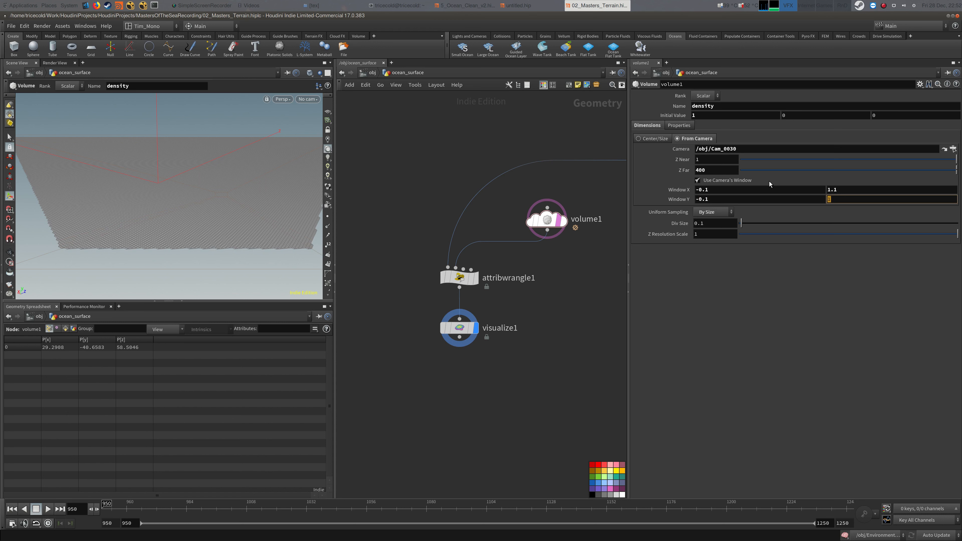
{"action": "type", "text": "1.01"}
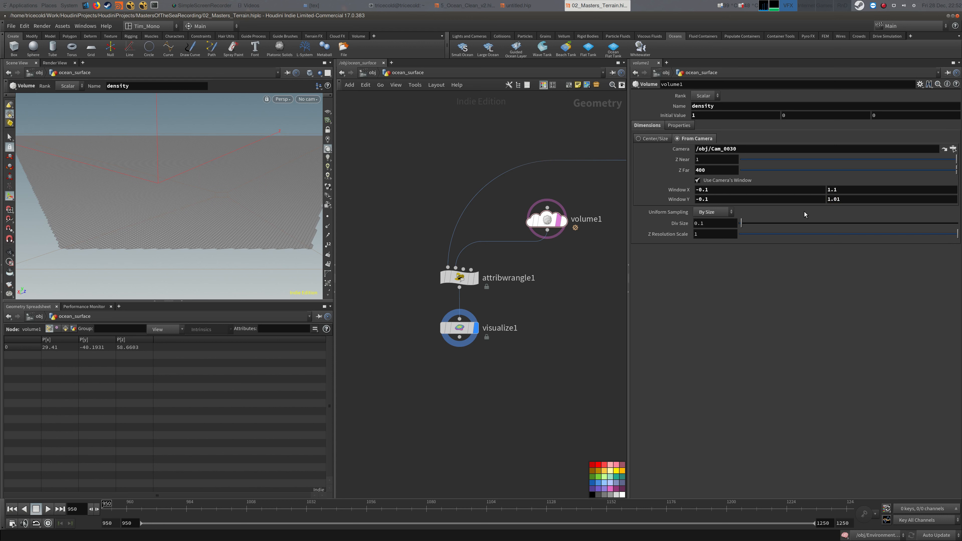
{"action": "left_click", "coordinate": [308, 99]}
{"action": "left_click", "coordinate": [302, 161]}
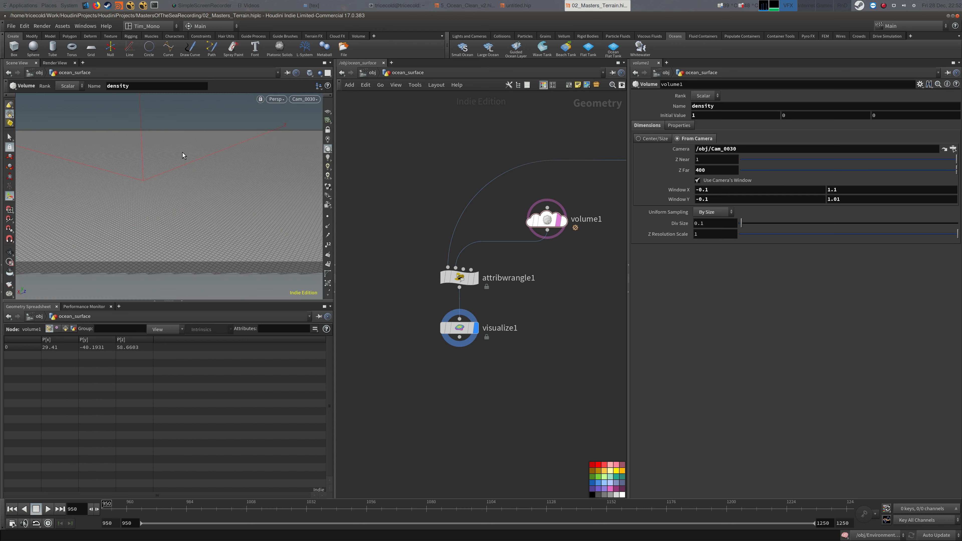
{"action": "middle_click_drag", "start_coordinate": [403, 182], "coordinate": [402, 163]}
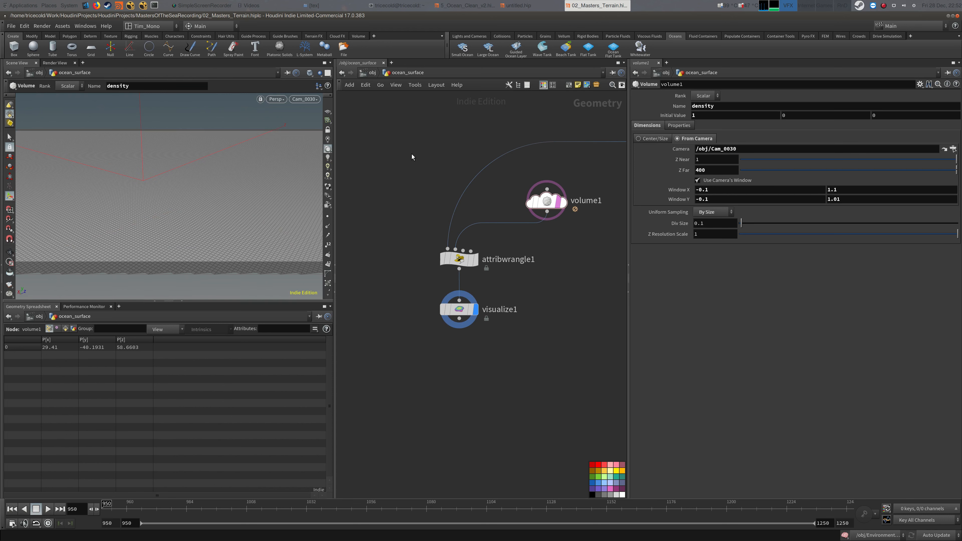
{"action": "middle_click_drag", "start_coordinate": [420, 194], "coordinate": [411, 179]}
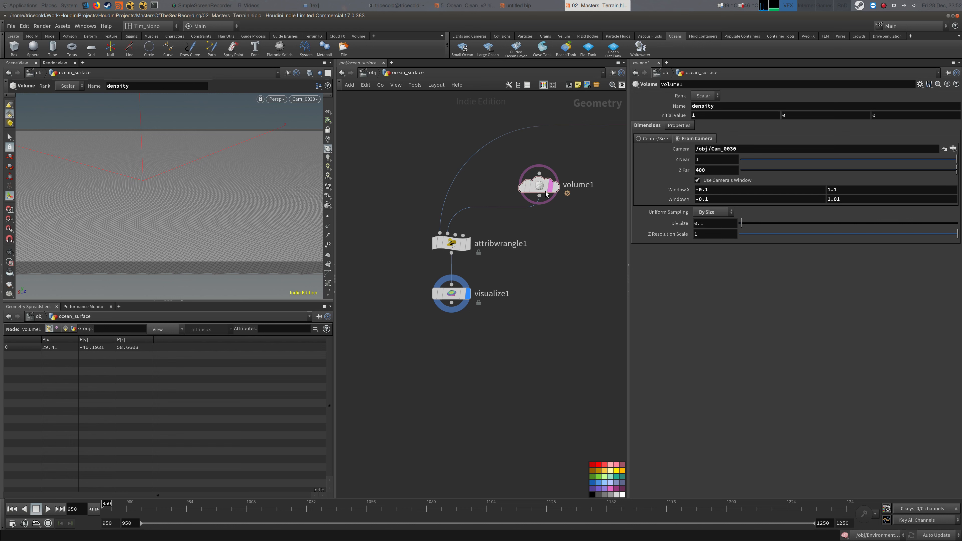
{"action": "scroll", "coordinate": [555, 293], "scroll_direction": "down", "scroll_amount": 4}
{"action": "middle_click_drag", "start_coordinate": [555, 289], "coordinate": [439, 300]}
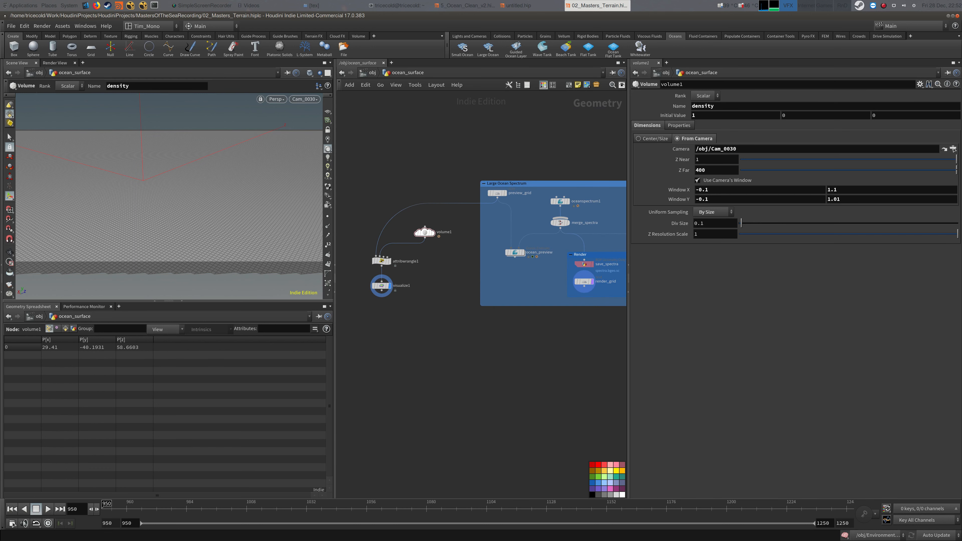
{"action": "key", "text": "alt+Tab"}
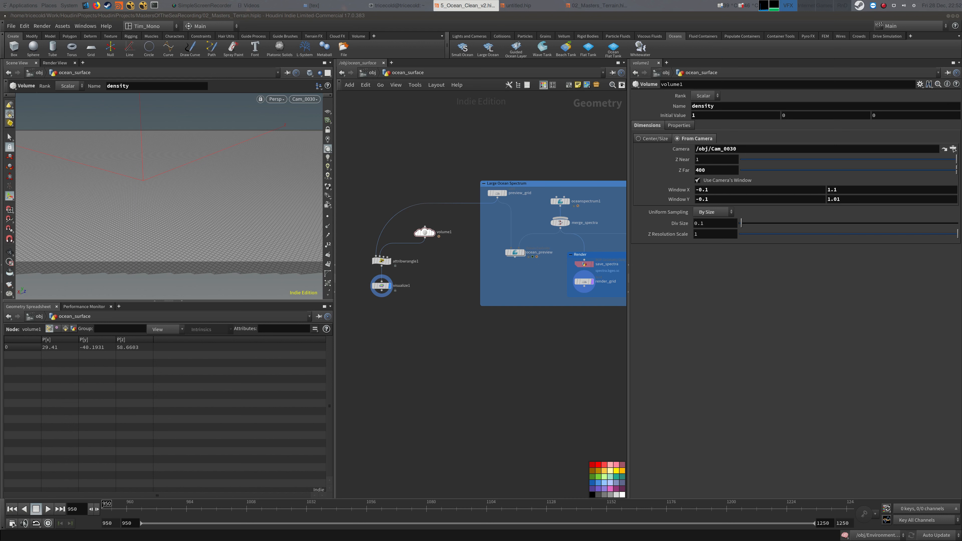
{"action": "middle_click_drag", "start_coordinate": [523, 285], "coordinate": [509, 254]}
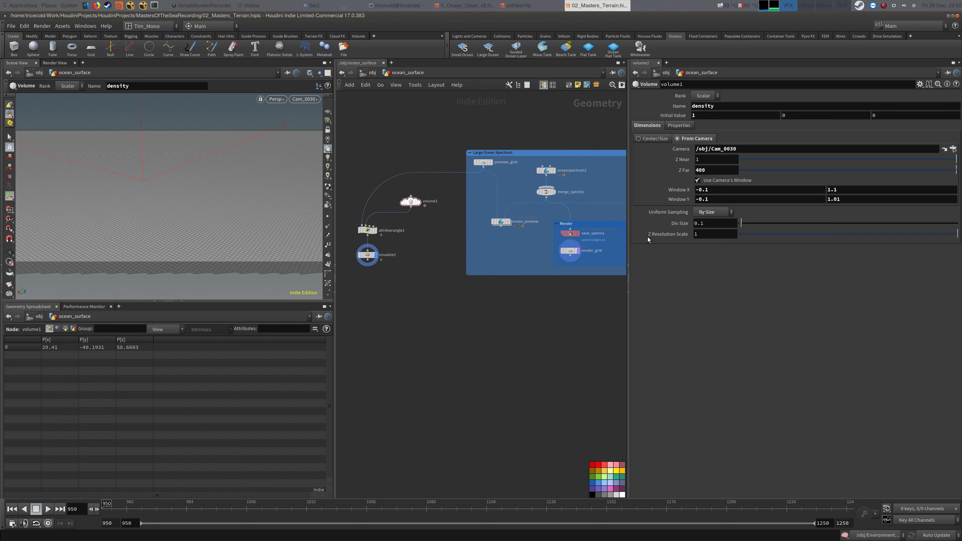
{"action": "key", "text": "alt+Tab"}
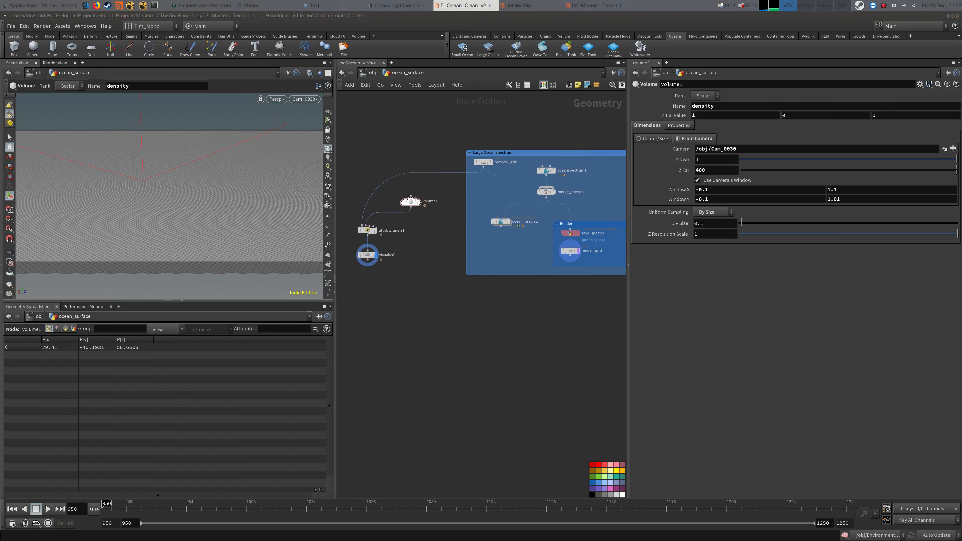
{"action": "key", "text": "alt+Tab"}
Step: Create a reference copy of the ocean_preview node and place it below the Large Ocean Spectrum network box
{"action": "scroll", "coordinate": [492, 219], "scroll_direction": "up", "scroll_amount": 2}
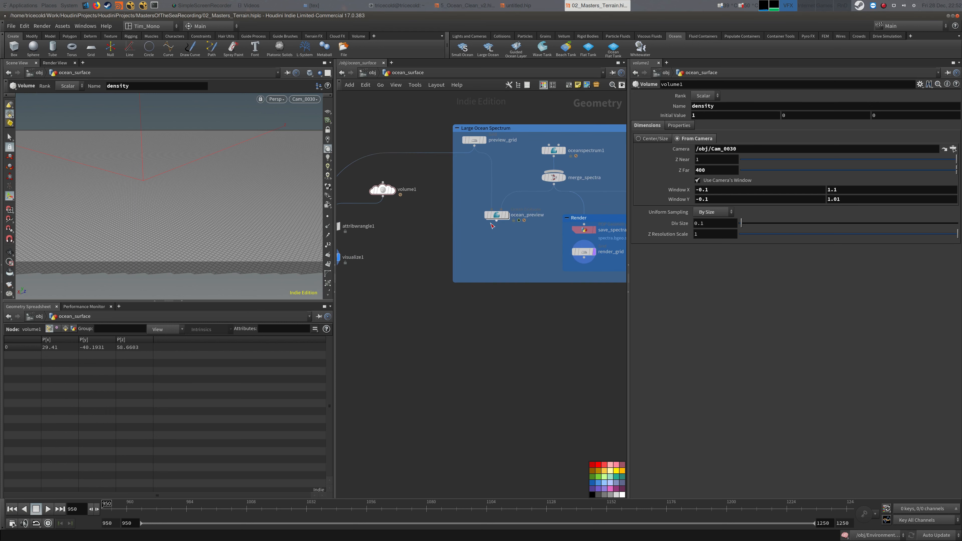
{"action": "left_click", "coordinate": [496, 215]}
{"action": "middle_click_drag", "start_coordinate": [495, 255], "coordinate": [508, 213]}
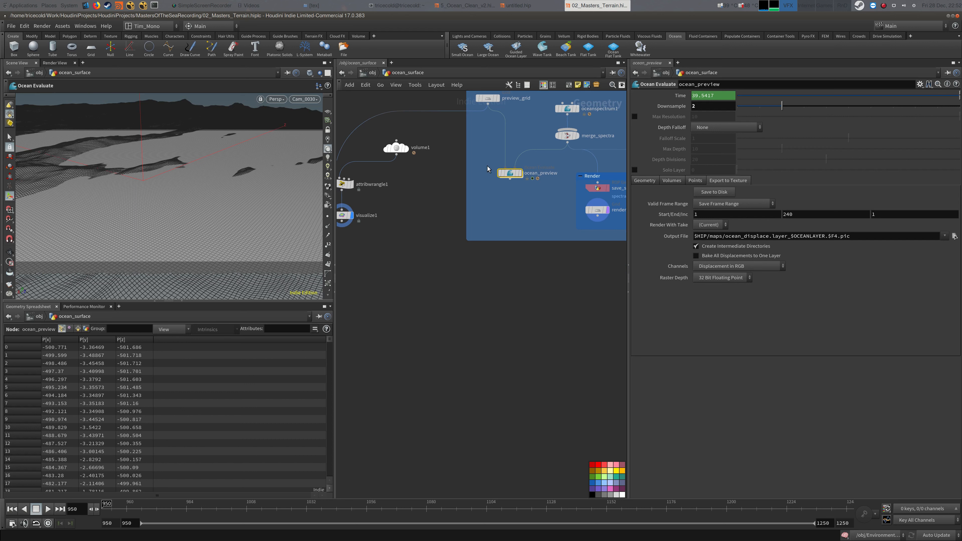
{"action": "right_click", "coordinate": [509, 173]}
{"action": "mouse_move", "coordinate": [534, 188]}
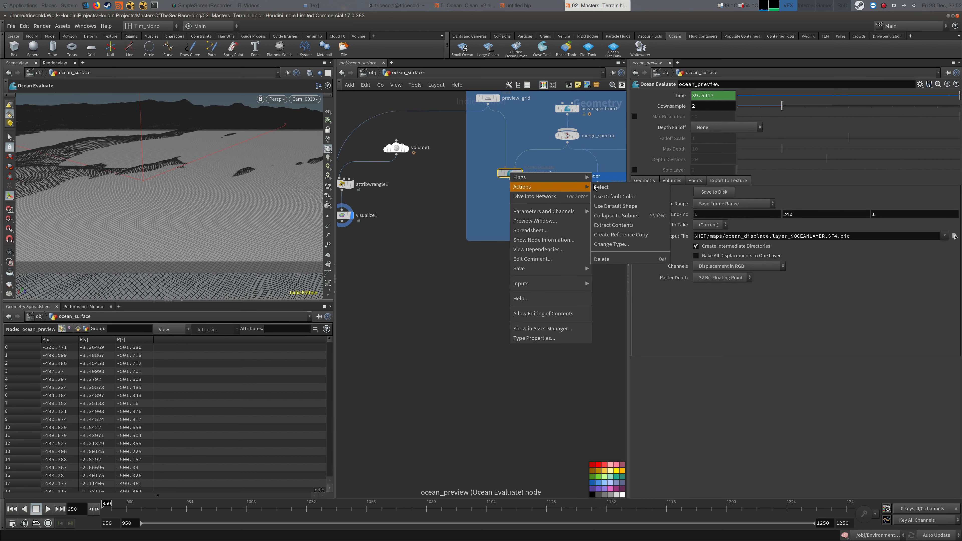
{"action": "left_click", "coordinate": [620, 234]}
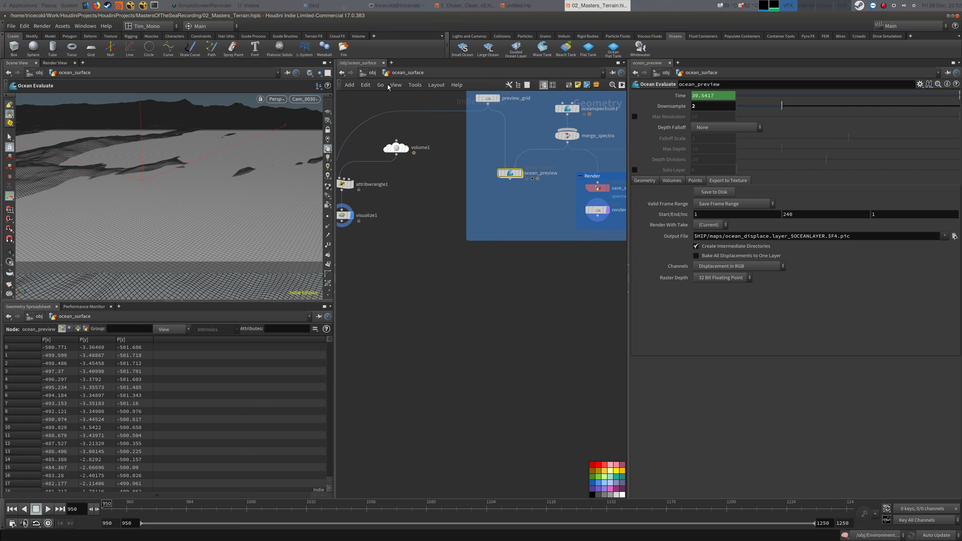
{"action": "left_click_drag", "start_coordinate": [556, 199], "coordinate": [427, 311]}
{"action": "left_click", "coordinate": [384, 287]}
{"action": "middle_click_drag", "start_coordinate": [371, 272], "coordinate": [398, 259]}
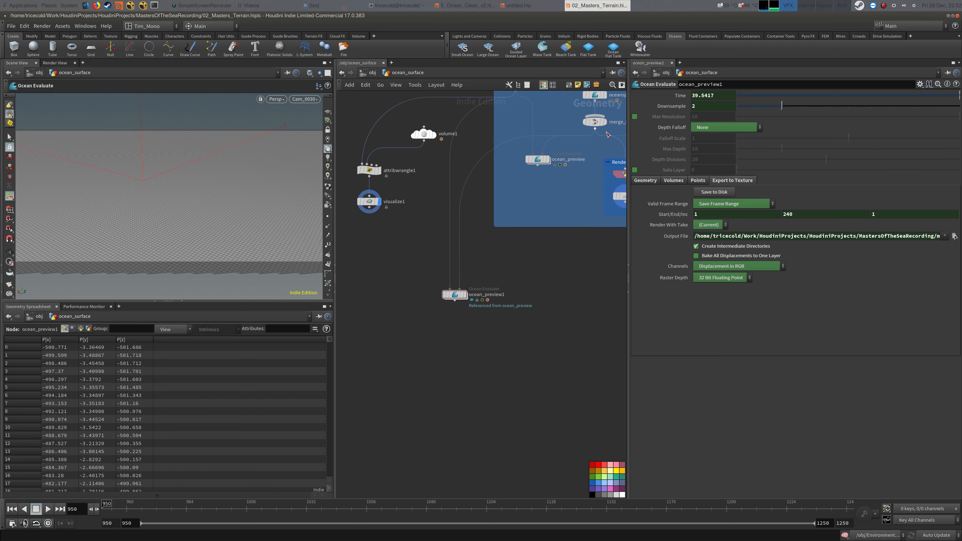
Step: Connect attribwrangle1's trimmed grid to the first input of ocean_preview1 and display that node
{"action": "middle_click_drag", "start_coordinate": [608, 135], "coordinate": [575, 203]}
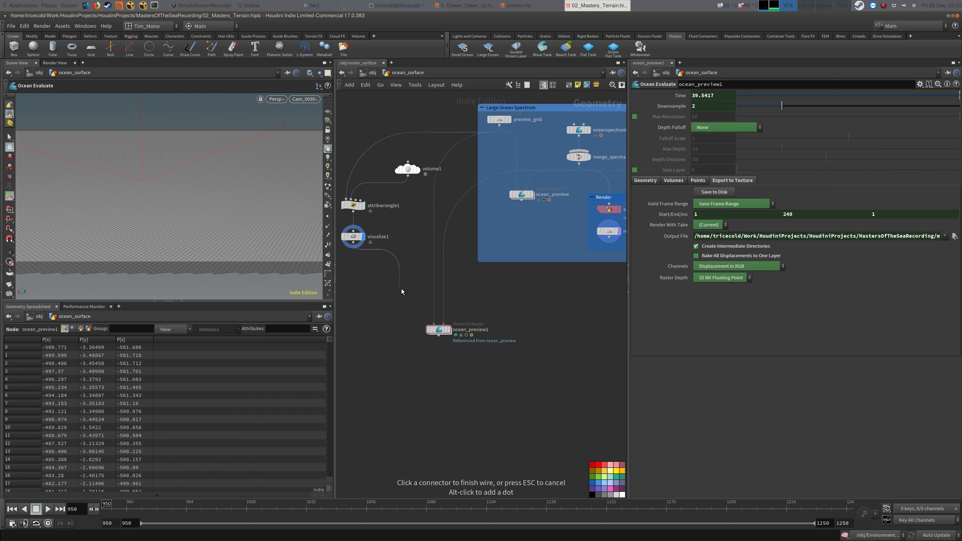
{"action": "left_click_drag", "start_coordinate": [367, 219], "coordinate": [439, 323]}
{"action": "left_click", "coordinate": [448, 329]}
{"action": "middle_click_drag", "start_coordinate": [496, 303], "coordinate": [492, 264]}
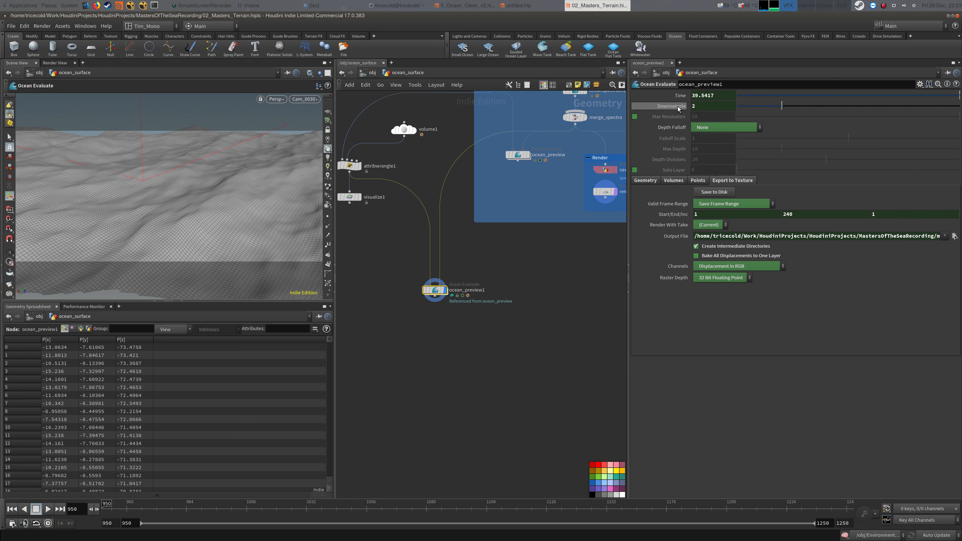
Step: Delete the channel reference on ocean_preview1's Point Velocity option and enable Point Velocity on this node only
{"action": "left_click", "coordinate": [655, 181]}
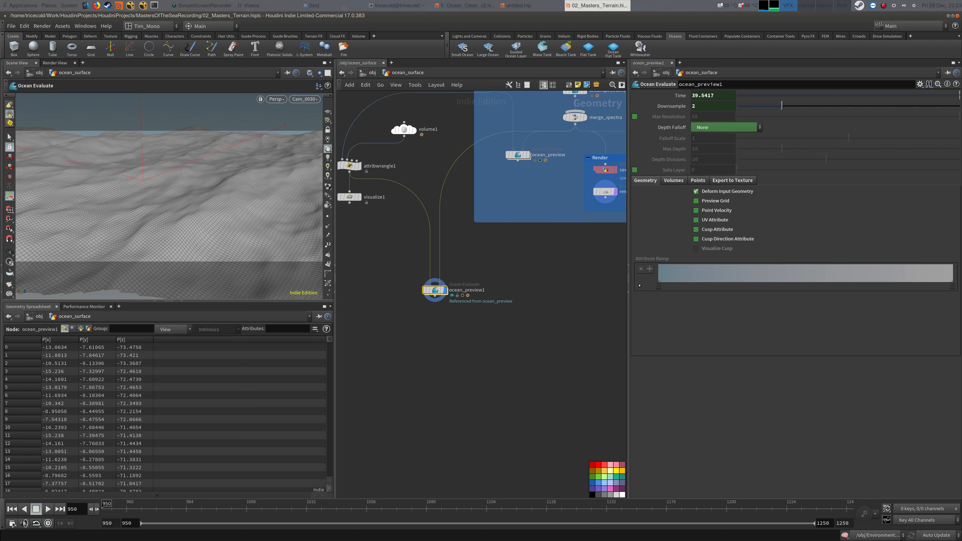
{"action": "left_click", "coordinate": [696, 210]}
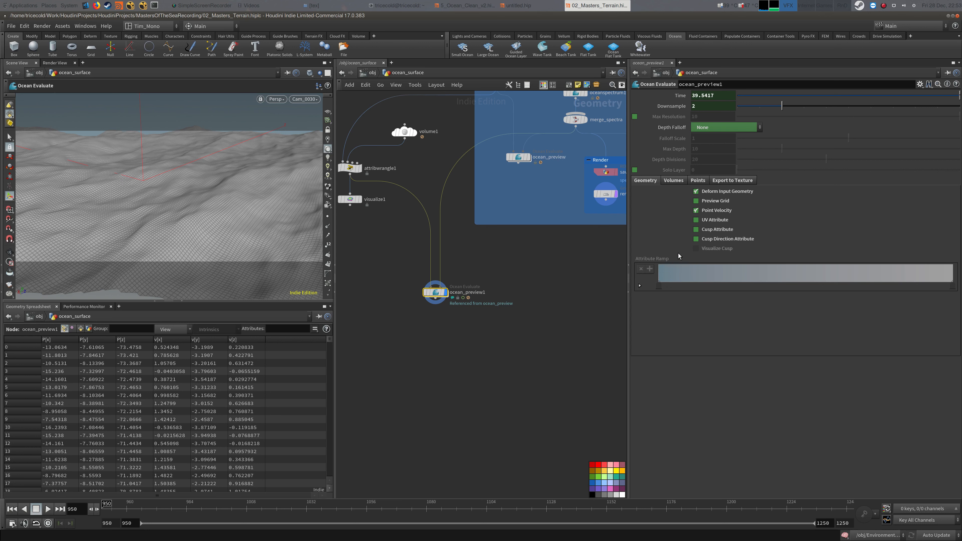
{"action": "left_click", "coordinate": [703, 211]}
{"action": "middle_click_drag", "start_coordinate": [497, 172], "coordinate": [489, 212]}
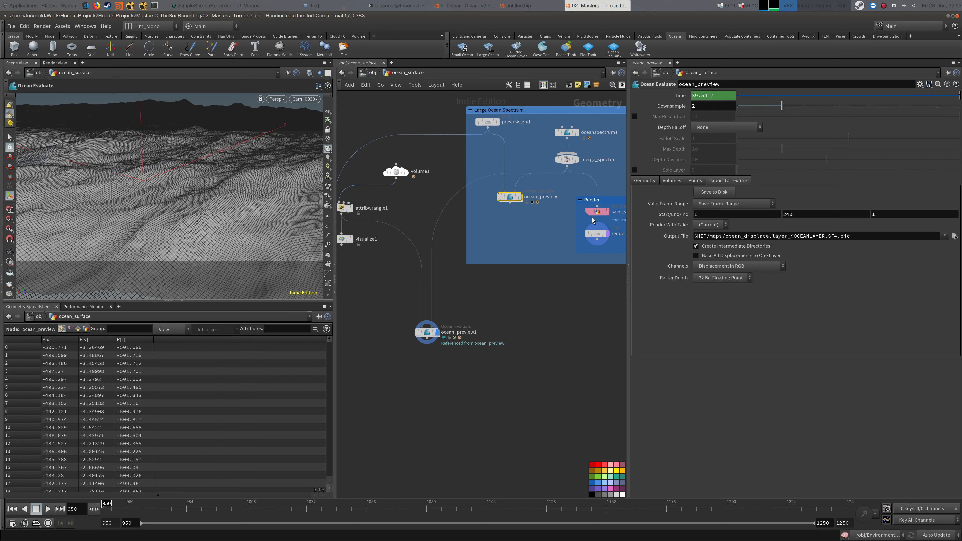
{"action": "right_click", "coordinate": [718, 211]}
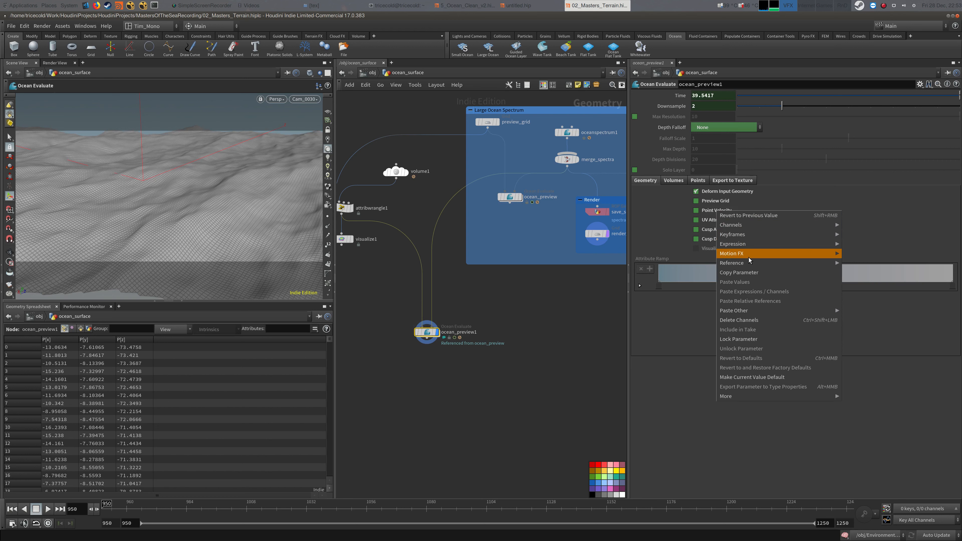
{"action": "left_click", "coordinate": [749, 318]}
{"action": "left_click", "coordinate": [714, 211]}
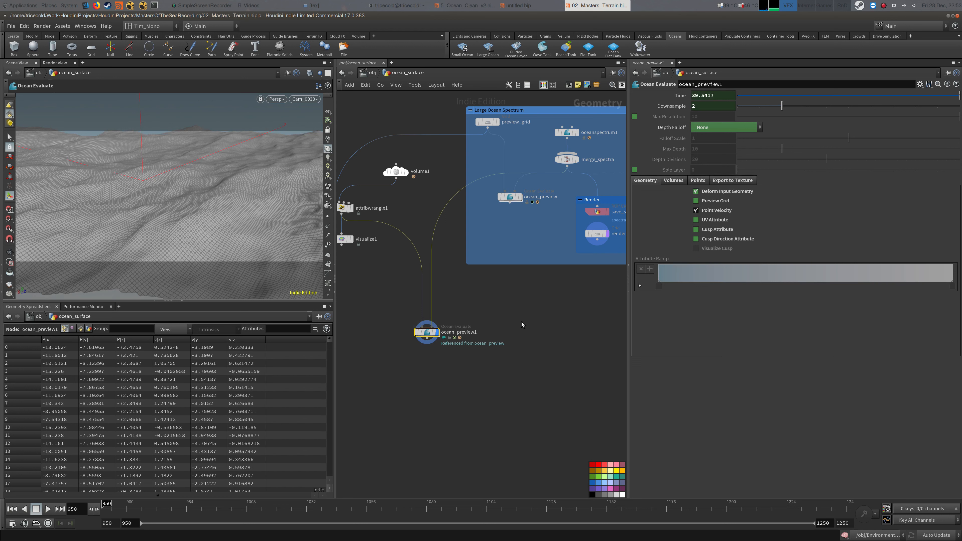
Step: Show ocean_preview1's volume parameters and take a brief look at the 5_Ocean_Clean_v2 scene
{"action": "middle_click_drag", "start_coordinate": [522, 325], "coordinate": [528, 317]}
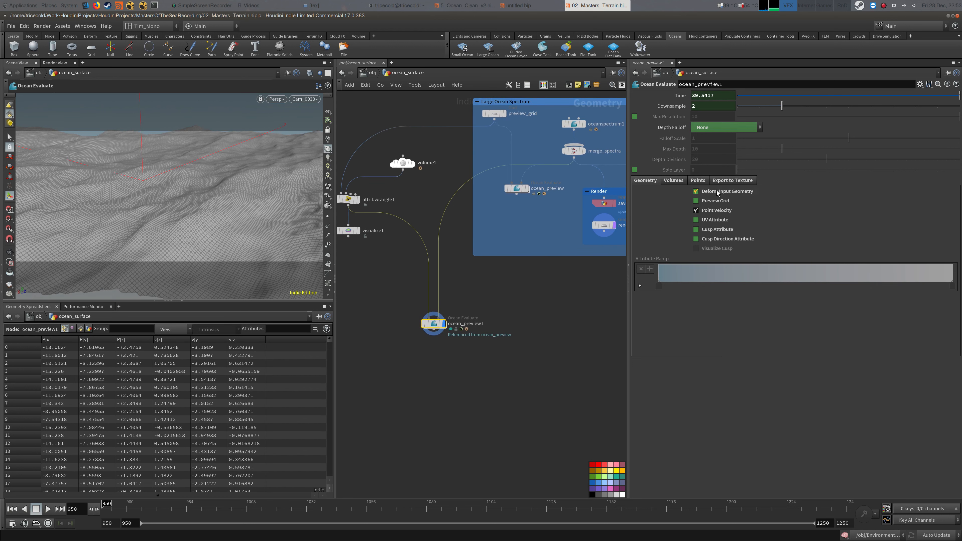
{"action": "left_click", "coordinate": [665, 181]}
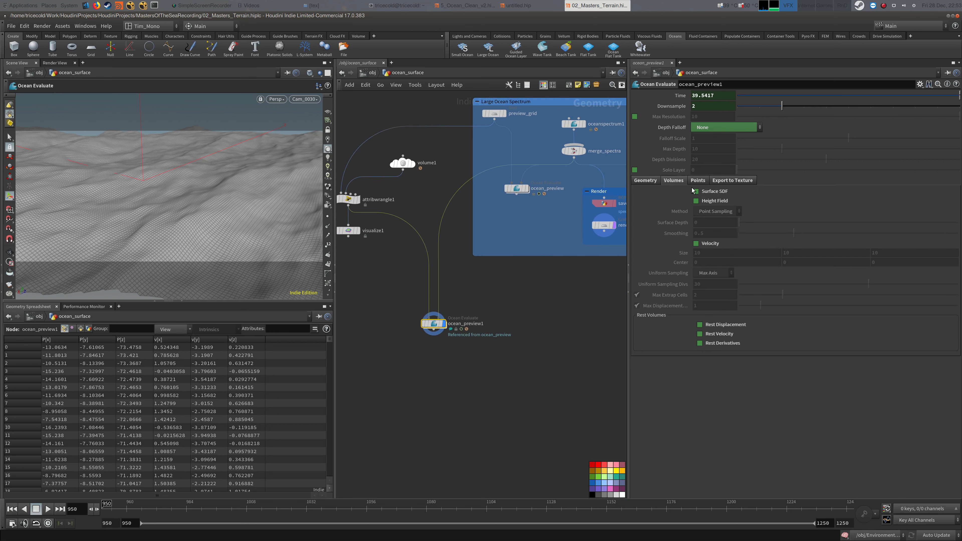
{"action": "key", "text": "alt+Tab"}
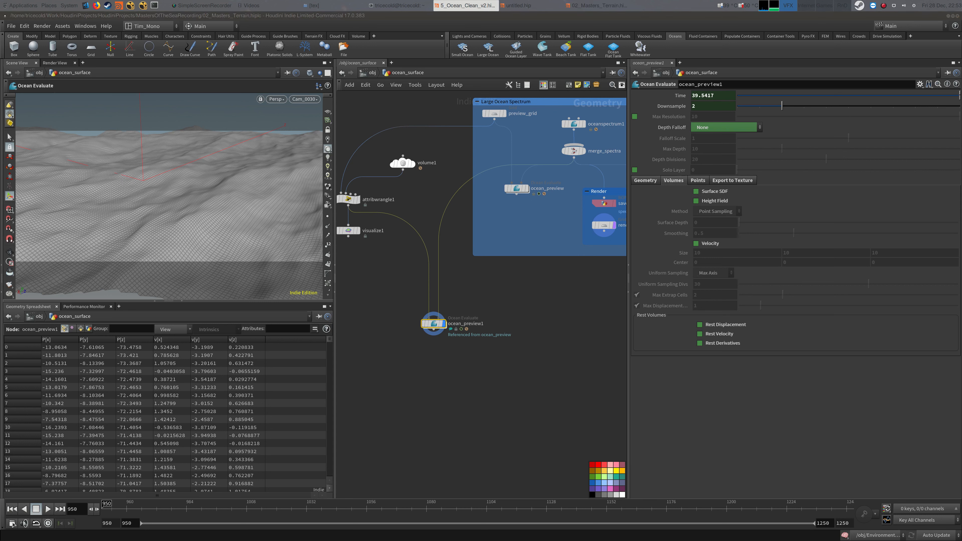
{"action": "middle_click_drag", "start_coordinate": [482, 301], "coordinate": [496, 236]}
{"action": "scroll", "coordinate": [500, 228], "scroll_direction": "down", "scroll_amount": 3}
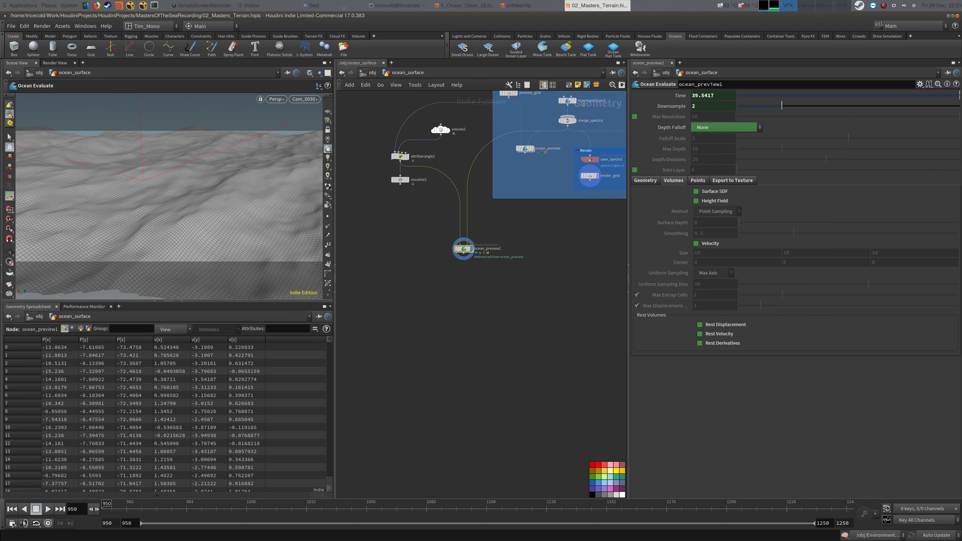
{"action": "key", "text": "alt+Tab"}
Step: Move visualize1 aside, insert a Null between attribwrangle1 and ocean_preview1, and display that Null
{"action": "middle_click_drag", "start_coordinate": [361, 220], "coordinate": [407, 241]}
{"action": "left_click_drag", "start_coordinate": [448, 200], "coordinate": [398, 215]}
{"action": "key", "text": "Tab"}
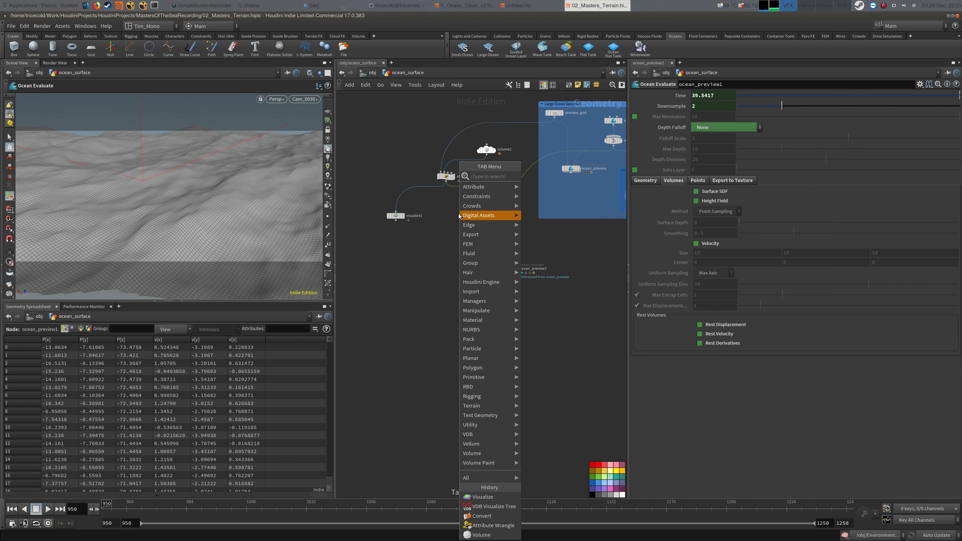
{"action": "mouse_move", "coordinate": [493, 212]}
{"action": "left_click", "coordinate": [553, 175]}
{"action": "left_click", "coordinate": [485, 191]}
{"action": "left_click_drag", "start_coordinate": [485, 193], "coordinate": [449, 215]}
{"action": "left_click", "coordinate": [452, 213]}
Step: Rename the new Null below attribwrangle1 as OceanFoamArea
{"action": "double_click", "coordinate": [457, 216]}
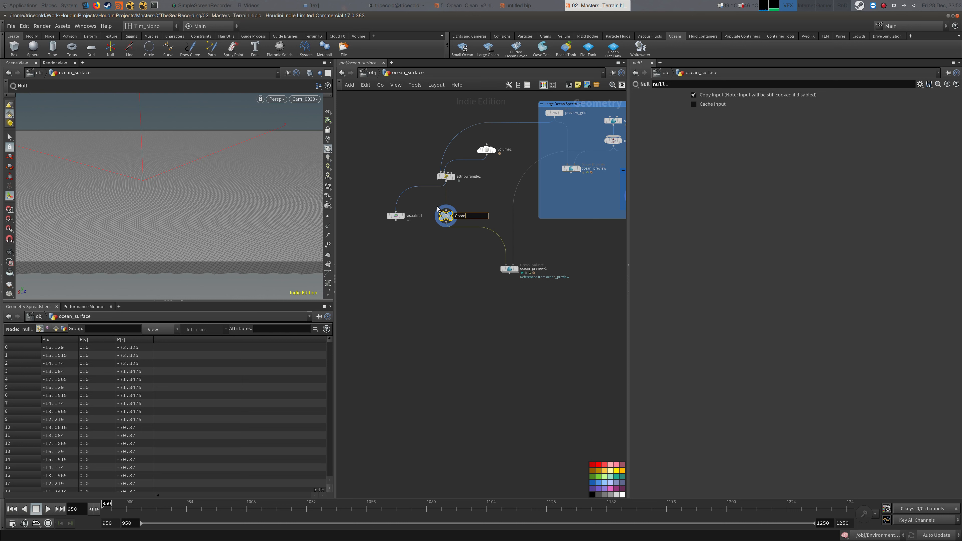
{"action": "type", "text": "OceanFoamArea"}
{"action": "key", "text": "Return"}
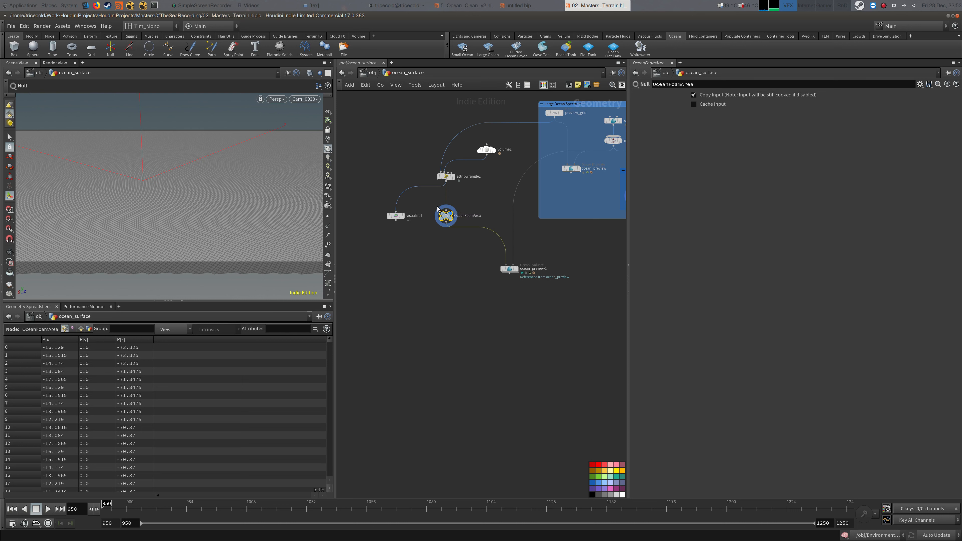
{"action": "left_click", "coordinate": [204, 5]}
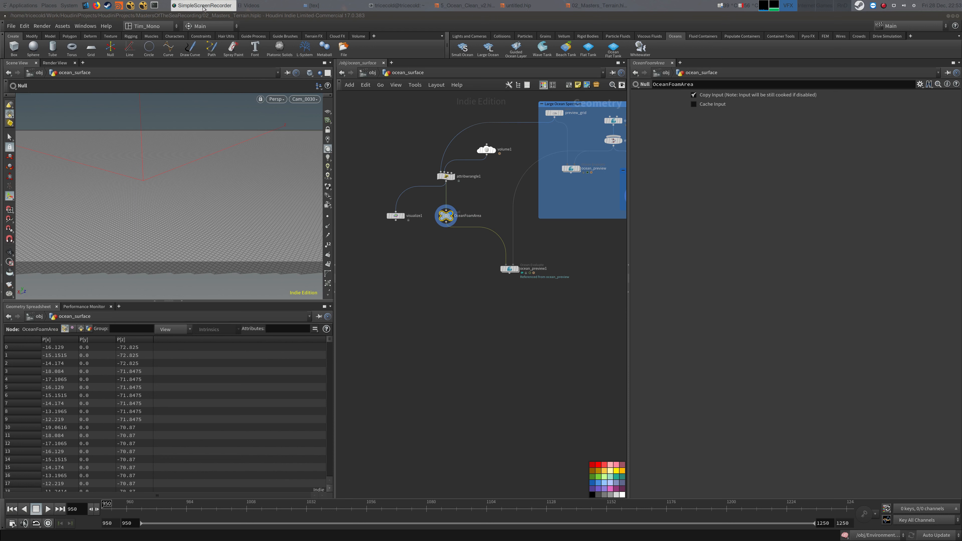
{"action": "left_click", "coordinate": [204, 7]}
Step: Delete the channel reference on ocean_preview1's Velocity volume option and enable Velocity on this node only
{"action": "left_click_drag", "start_coordinate": [483, 292], "coordinate": [542, 252]}
{"action": "middle_click_drag", "start_coordinate": [532, 308], "coordinate": [509, 286]}
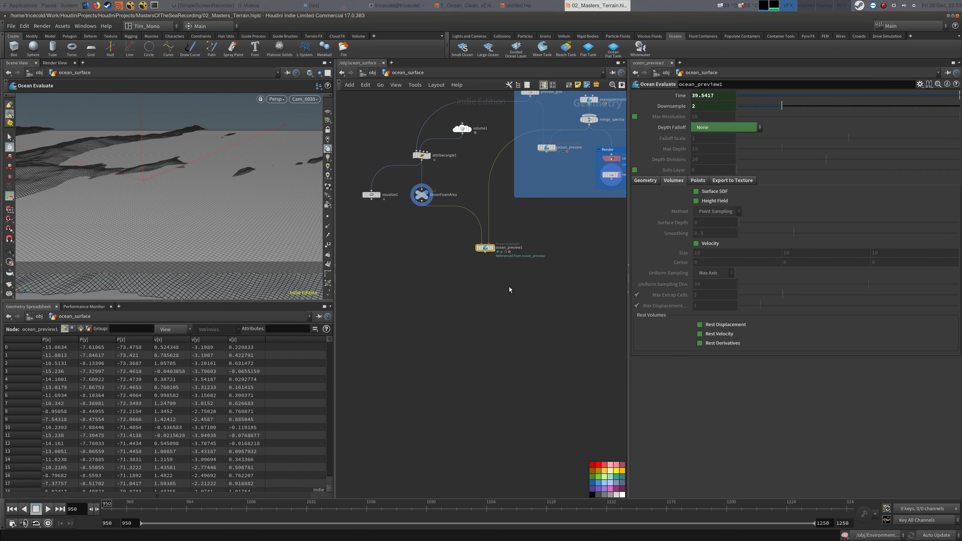
{"action": "right_click", "coordinate": [712, 244]}
{"action": "left_click", "coordinate": [757, 351]}
{"action": "left_click", "coordinate": [711, 241]}
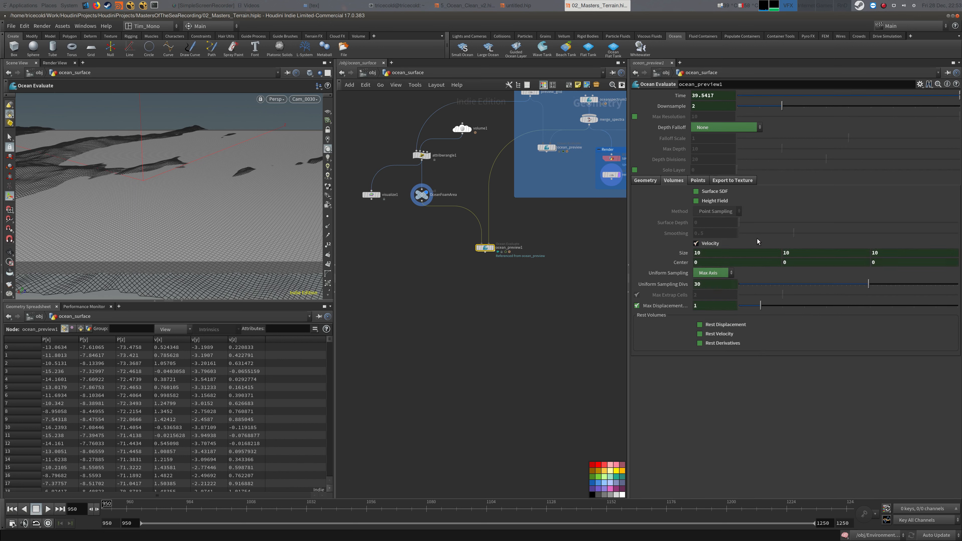
Step: Delete the channel references on ocean_preview1's volume Size, Center and Uniform Sampling parameters
{"action": "right_click", "coordinate": [682, 254]}
{"action": "left_click", "coordinate": [707, 363]}
{"action": "right_click", "coordinate": [674, 262]}
{"action": "left_click", "coordinate": [702, 370]}
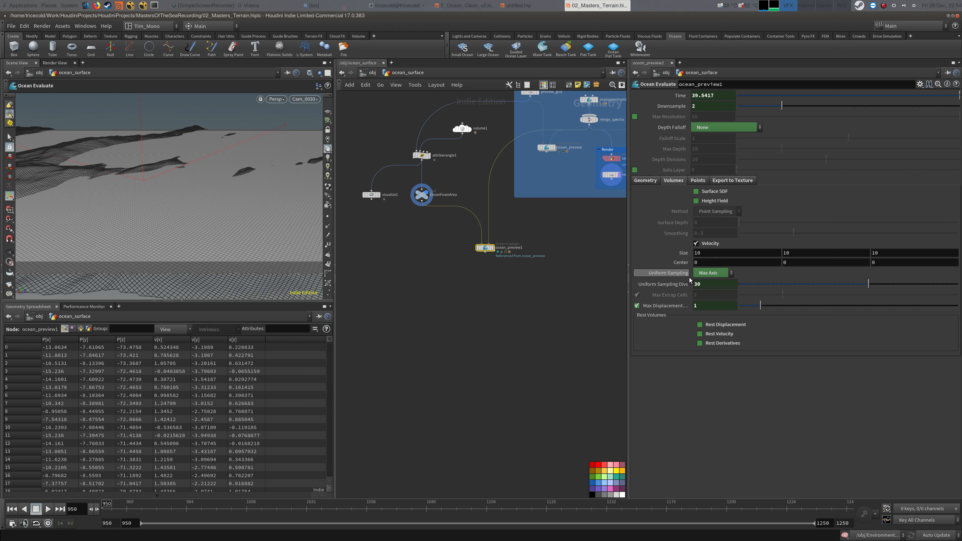
{"action": "right_click", "coordinate": [678, 272]}
{"action": "left_click", "coordinate": [710, 381]}
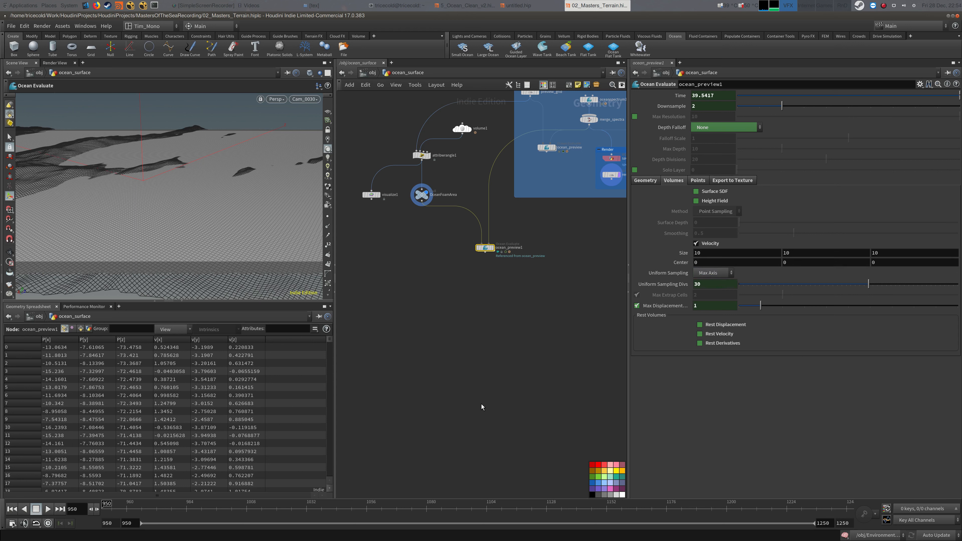
Step: Delete the channel references on ocean_preview1's Uniform Sampling Divs and Max Displacement values
{"action": "right_click", "coordinate": [673, 284]}
{"action": "left_click", "coordinate": [698, 388]}
{"action": "right_click", "coordinate": [659, 305]}
{"action": "left_click", "coordinate": [712, 414]}
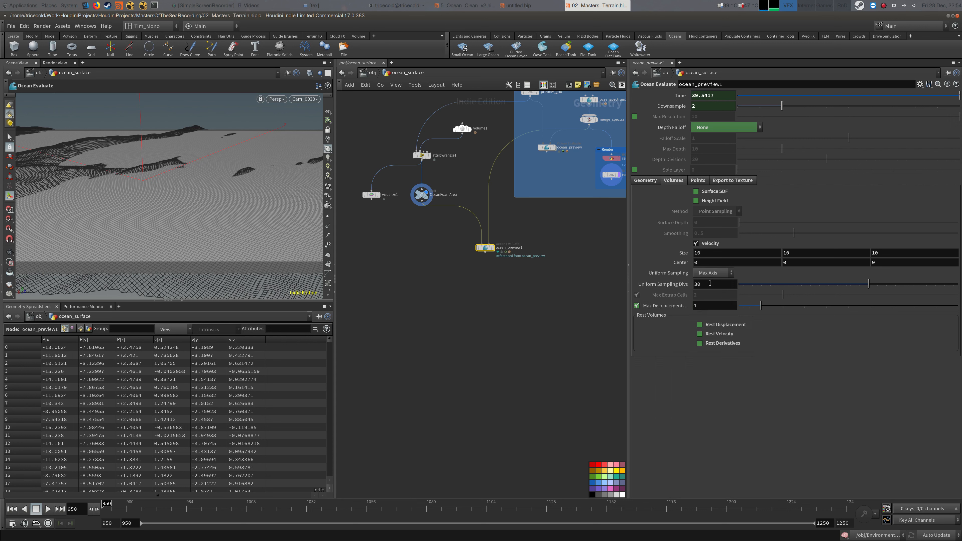
Step: Display the ocean_preview1 node and examine its evaluated ocean surface from several angles in the perspective view
{"action": "left_click", "coordinate": [492, 248]}
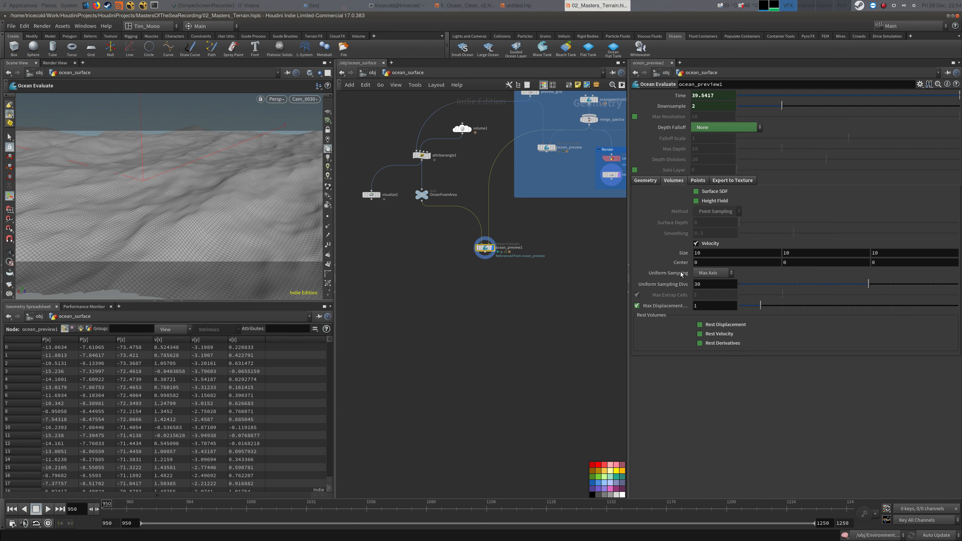
{"action": "key", "text": "space+g"}
{"action": "left_click_drag", "start_coordinate": [226, 207], "coordinate": [154, 187], "text": "alt"}
{"action": "right_click_drag", "start_coordinate": [147, 218], "coordinate": [264, 163]}
{"action": "left_click_drag", "start_coordinate": [264, 164], "coordinate": [192, 228]}
{"action": "middle_click_drag", "start_coordinate": [493, 292], "coordinate": [494, 286]}
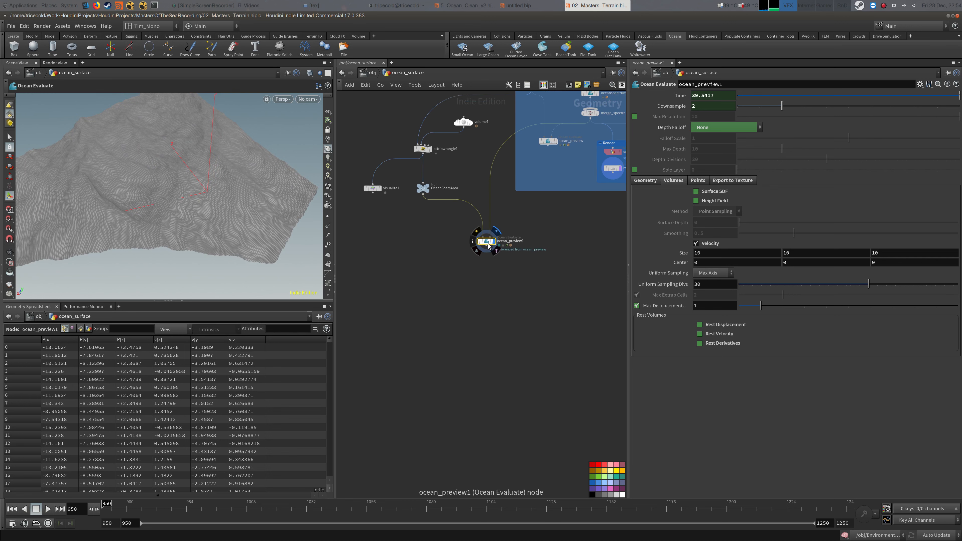
{"action": "middle_click", "coordinate": [490, 247]}
{"action": "left_click_drag", "start_coordinate": [275, 217], "coordinate": [250, 192]}
{"action": "middle_click_drag", "start_coordinate": [450, 232], "coordinate": [422, 221]}
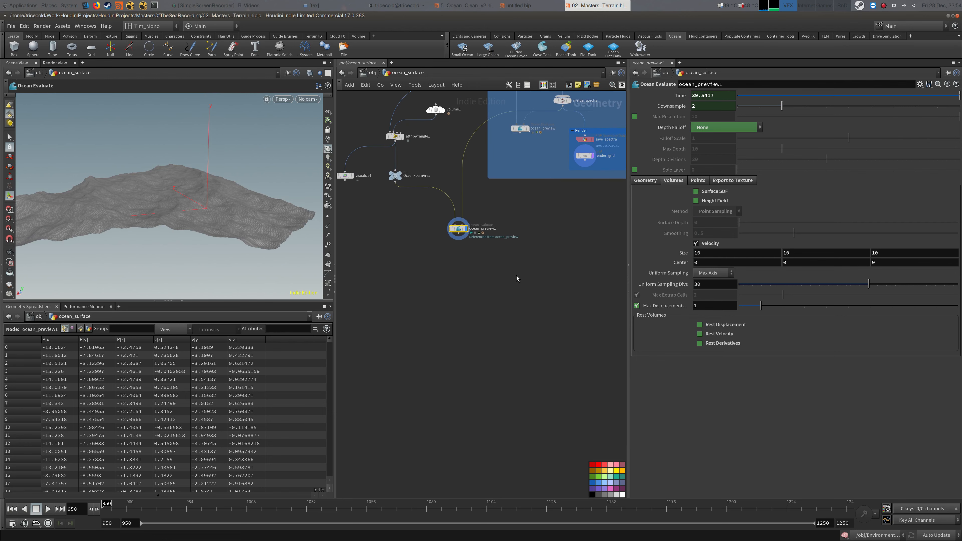
Step: Add a Primitive node below ocean_preview1, connect it to that node's output and display it
{"action": "key", "text": "Tab"}
{"action": "type", "text": "pri"}
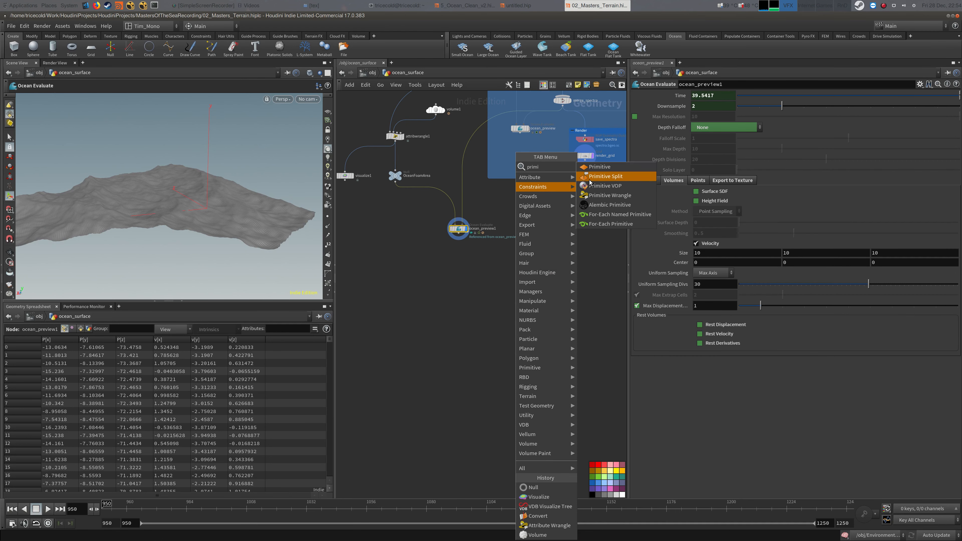
{"action": "left_click", "coordinate": [593, 166]}
{"action": "left_click", "coordinate": [457, 271]}
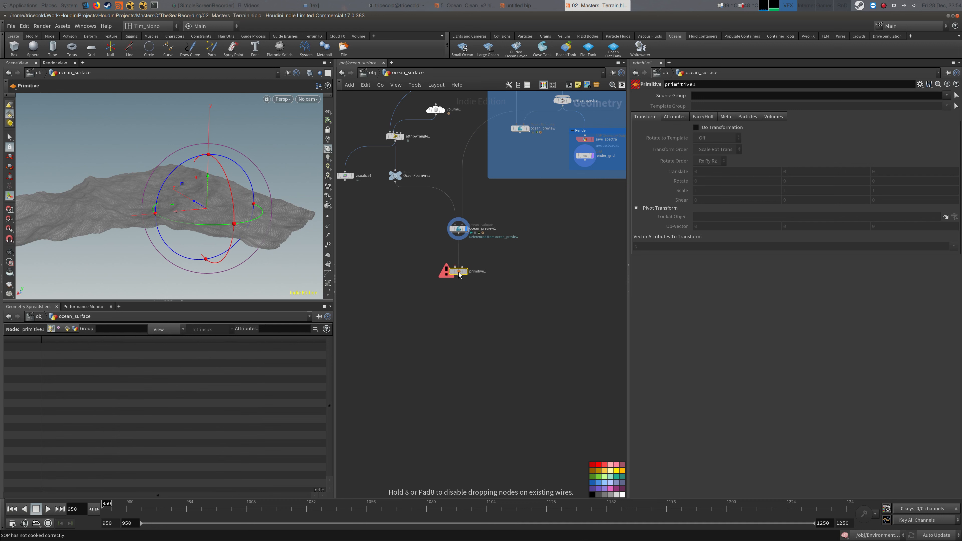
{"action": "left_click_drag", "start_coordinate": [455, 267], "coordinate": [458, 233]}
{"action": "left_click", "coordinate": [466, 270]}
{"action": "left_click_drag", "start_coordinate": [244, 247], "coordinate": [233, 224], "text": "alt"}
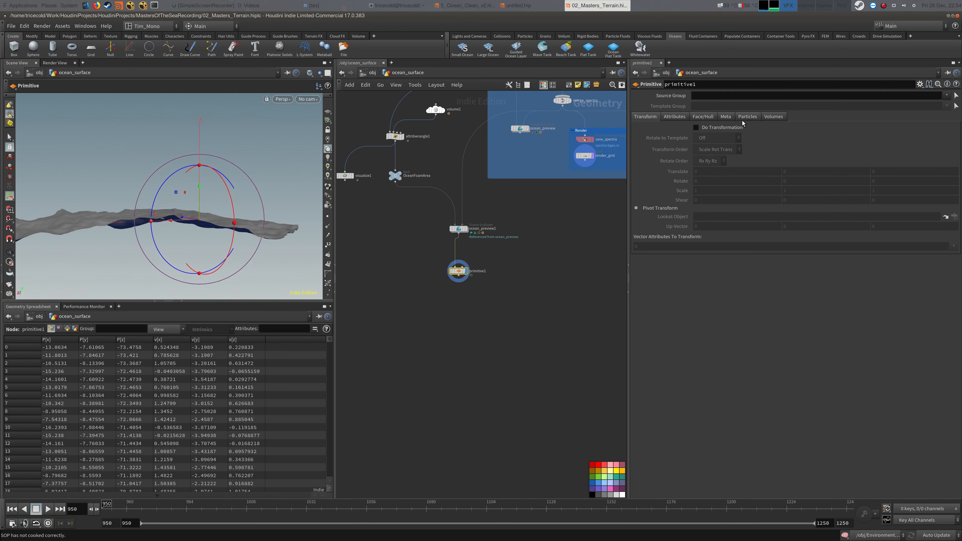
Step: Enable the volume visualization adjustment on the Primitive node and set its display mode to Rainbow
{"action": "left_click", "coordinate": [768, 117]}
{"action": "left_click", "coordinate": [725, 127]}
{"action": "left_click_drag", "start_coordinate": [209, 219], "coordinate": [217, 189], "text": "alt"}
{"action": "mouse_move", "coordinate": [265, 231]}
{"action": "left_mouse_down", "text": "alt"}
{"action": "mouse_move", "coordinate": [261, 195]}
{"action": "mouse_move", "coordinate": [265, 220]}
{"action": "left_mouse_up", "text": "alt"}
{"action": "left_click", "coordinate": [709, 138]}
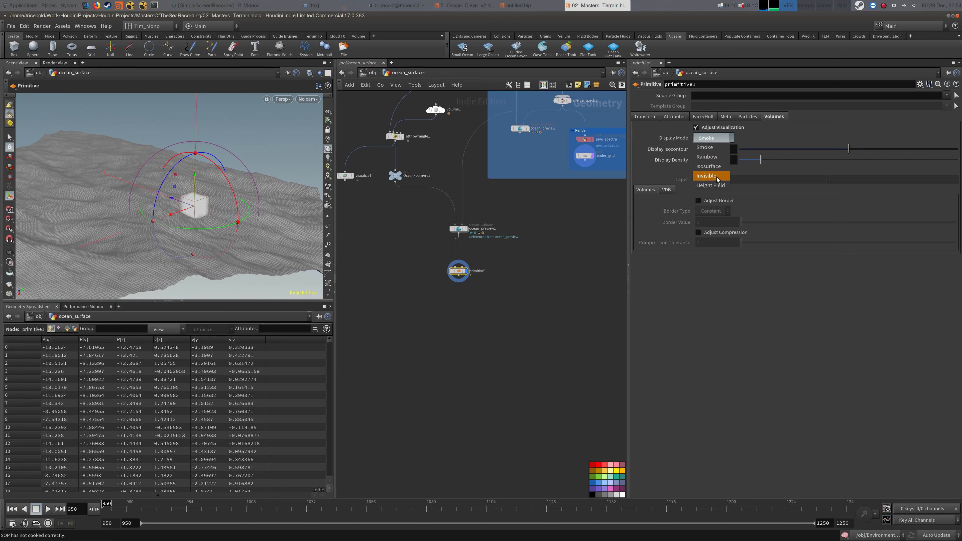
{"action": "left_click", "coordinate": [706, 157]}
{"action": "left_click_drag", "start_coordinate": [242, 189], "coordinate": [218, 210], "text": "alt"}
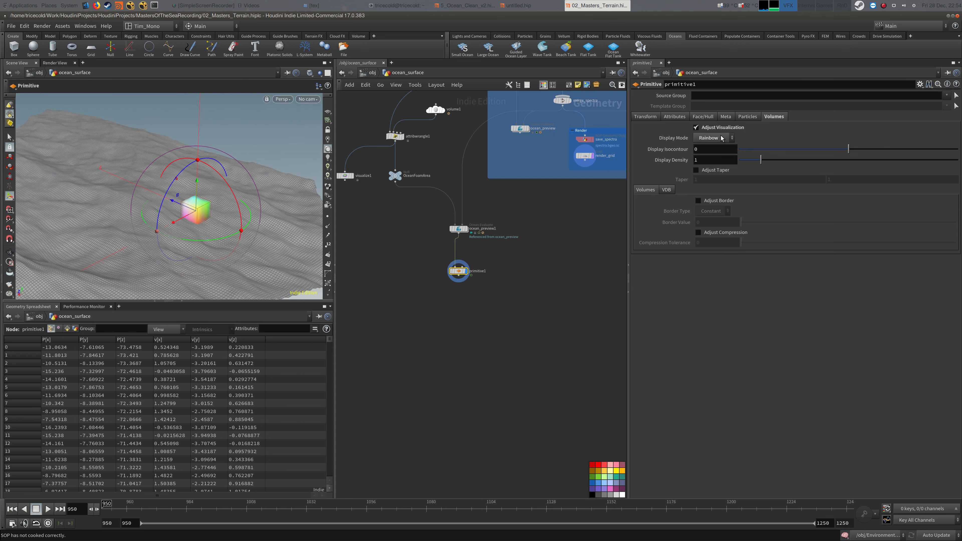
Step: Display the OceanFoamArea null and examine the extent of its flat foam area in the viewport
{"action": "mouse_move", "coordinate": [517, 239]}
{"action": "middle_mouse_down"}
{"action": "mouse_move", "coordinate": [532, 215]}
{"action": "mouse_move", "coordinate": [579, 202]}
{"action": "mouse_move", "coordinate": [534, 229]}
{"action": "middle_mouse_up"}
{"action": "left_click", "coordinate": [474, 218]}
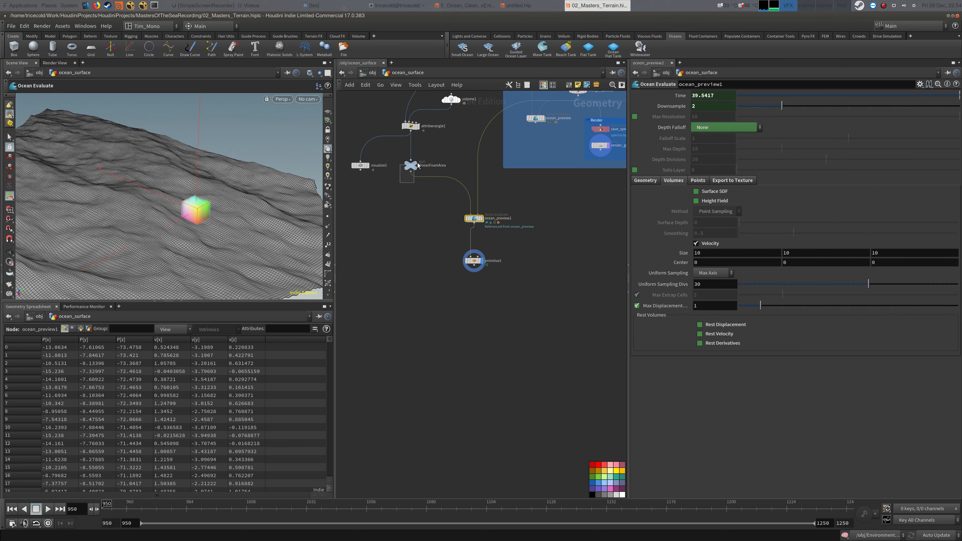
{"action": "left_click", "coordinate": [410, 165]}
{"action": "left_click", "coordinate": [417, 163]}
{"action": "right_click_drag", "start_coordinate": [270, 186], "coordinate": [152, 224]}
{"action": "middle_click_drag", "start_coordinate": [454, 133], "coordinate": [435, 177]}
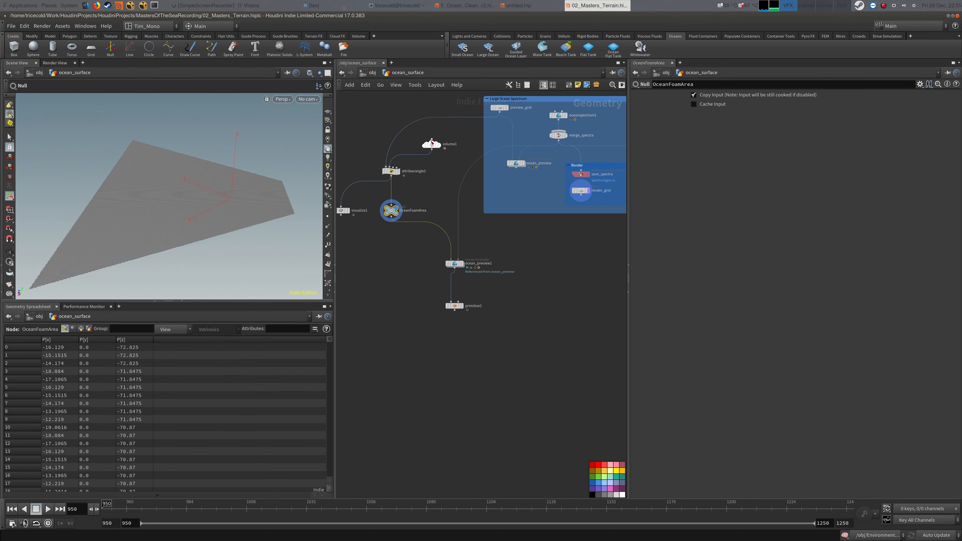
{"action": "middle_click_drag", "start_coordinate": [402, 265], "coordinate": [378, 223]}
Step: Set the X size of ocean_preview1's velocity volume to the expression bbox("../OceanFoamArea/",D_XSIZE)
{"action": "left_click_drag", "start_coordinate": [397, 211], "coordinate": [500, 237]}
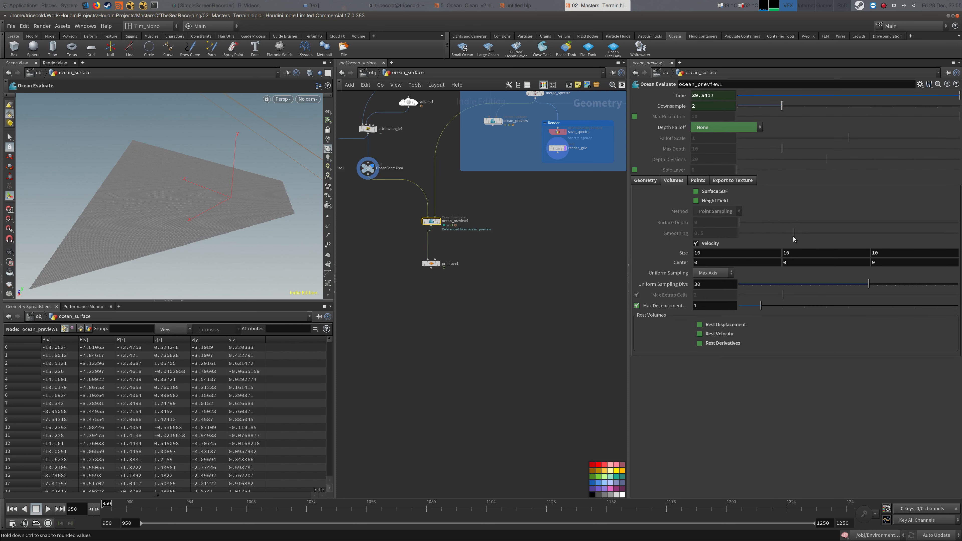
{"action": "left_click", "coordinate": [719, 256]}
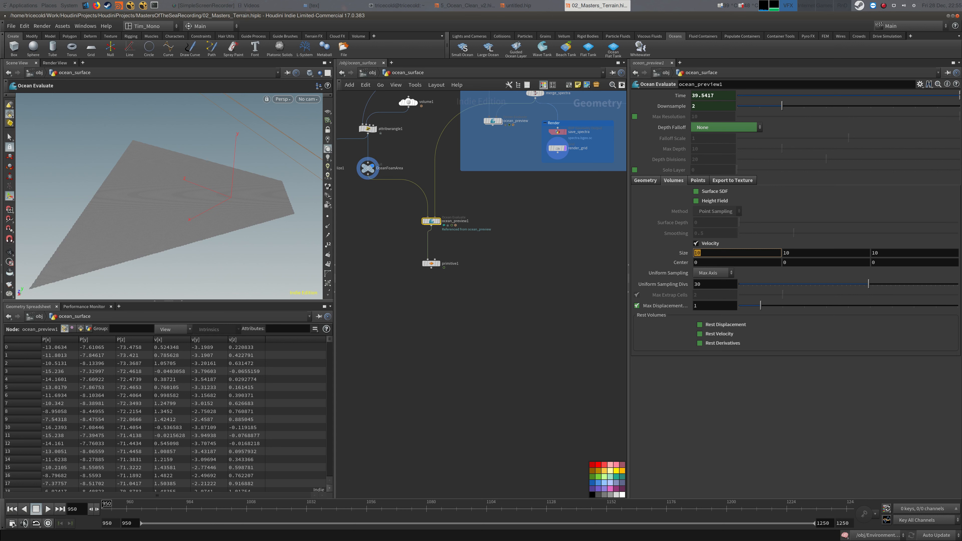
{"action": "key", "text": "alt+Tab"}
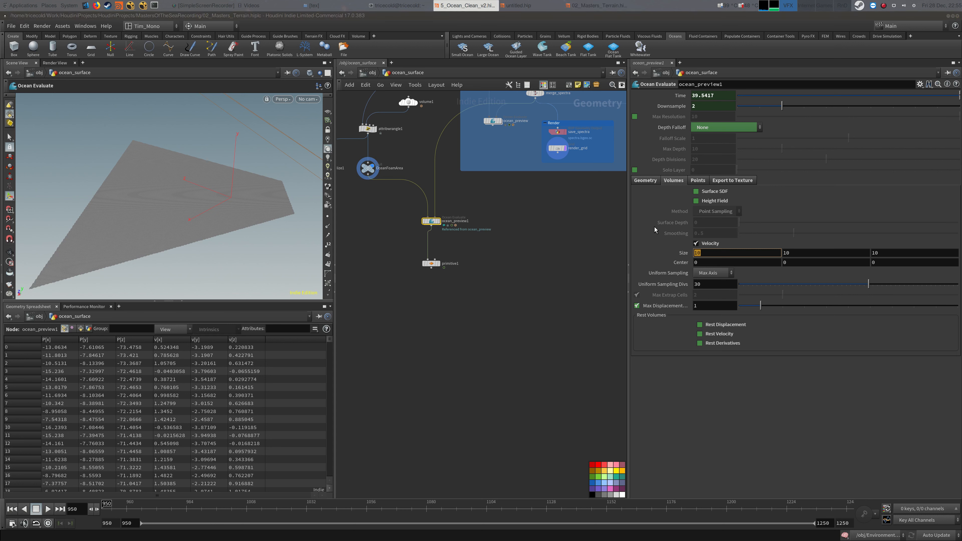
{"action": "key", "text": "alt+Tab"}
{"action": "type", "text": "bb"}
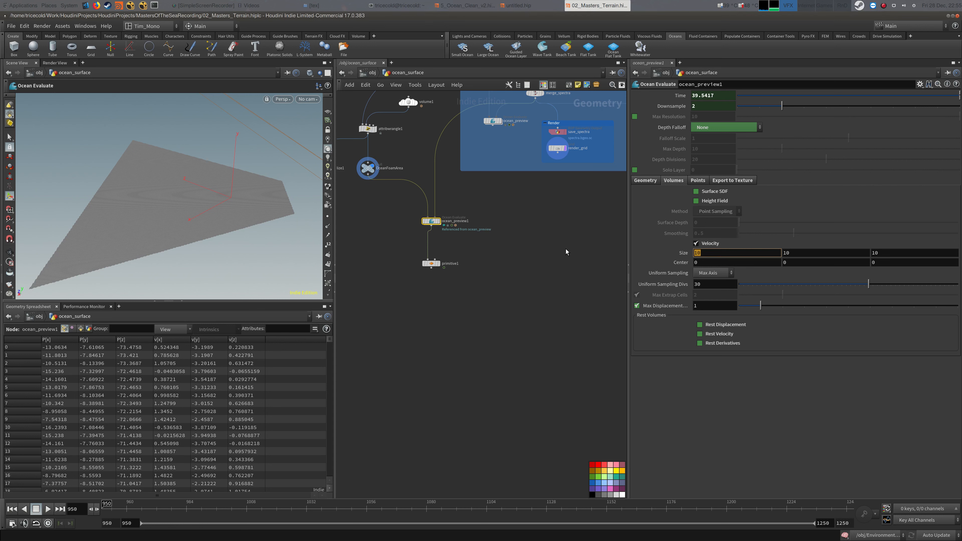
{"action": "type", "text": "ox("}
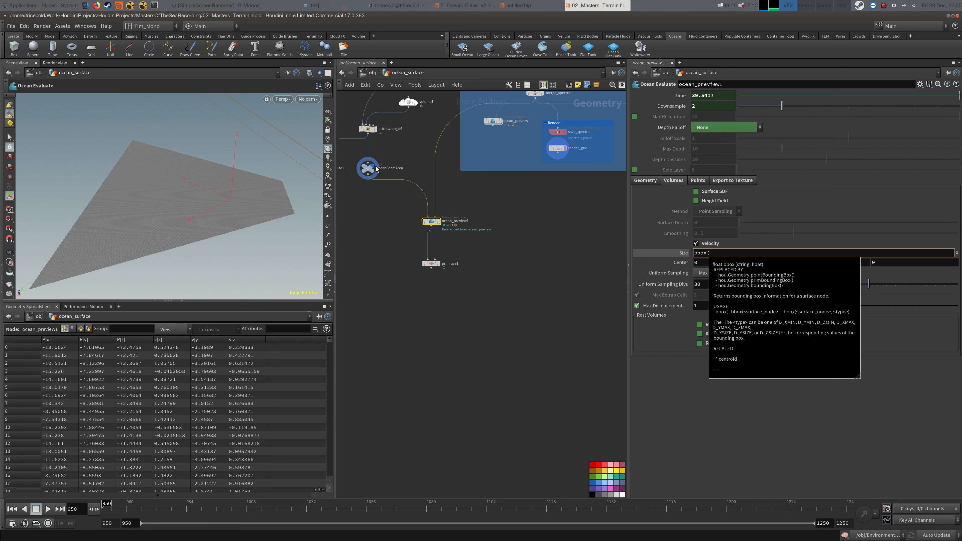
{"action": "middle_click", "coordinate": [368, 174]}
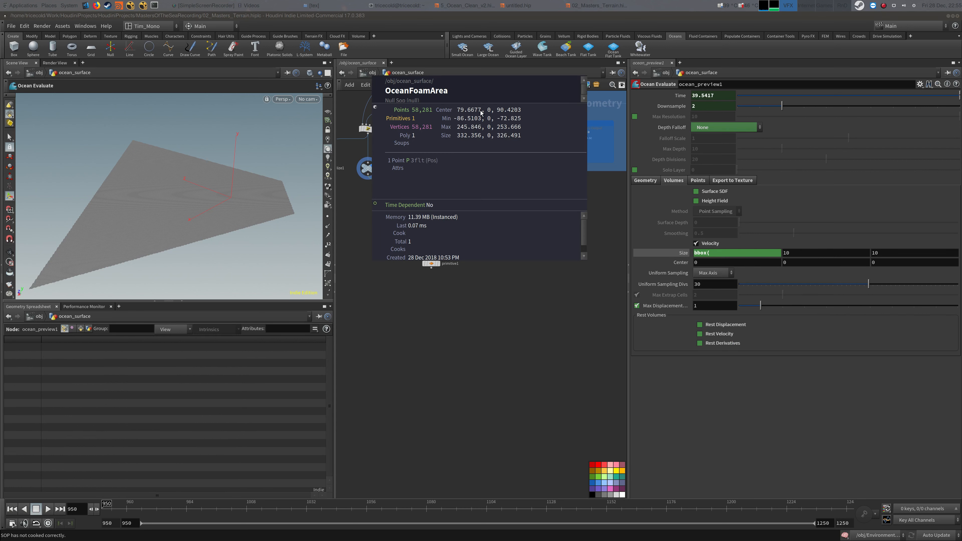
{"action": "left_click", "coordinate": [720, 254]}
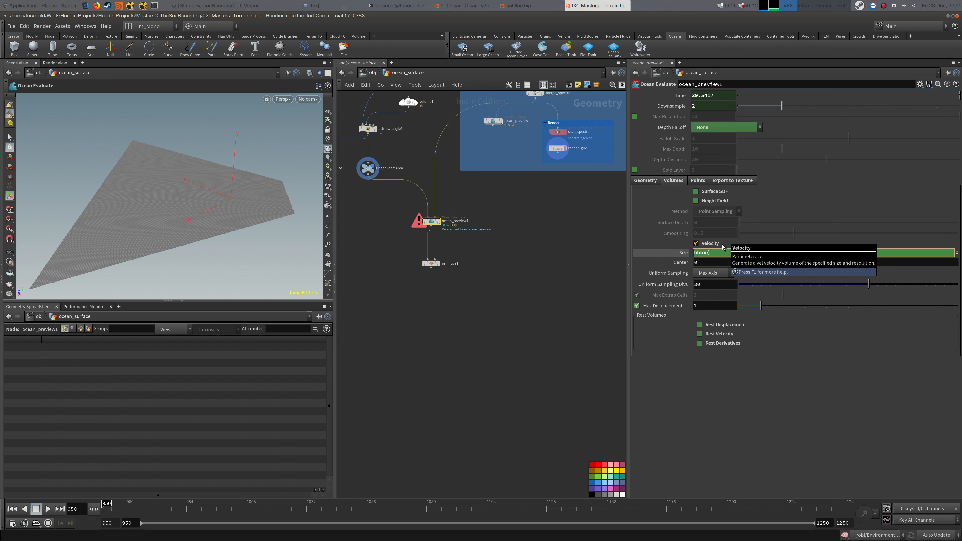
{"action": "type", "text": "\"../OceanFoamArea/"}
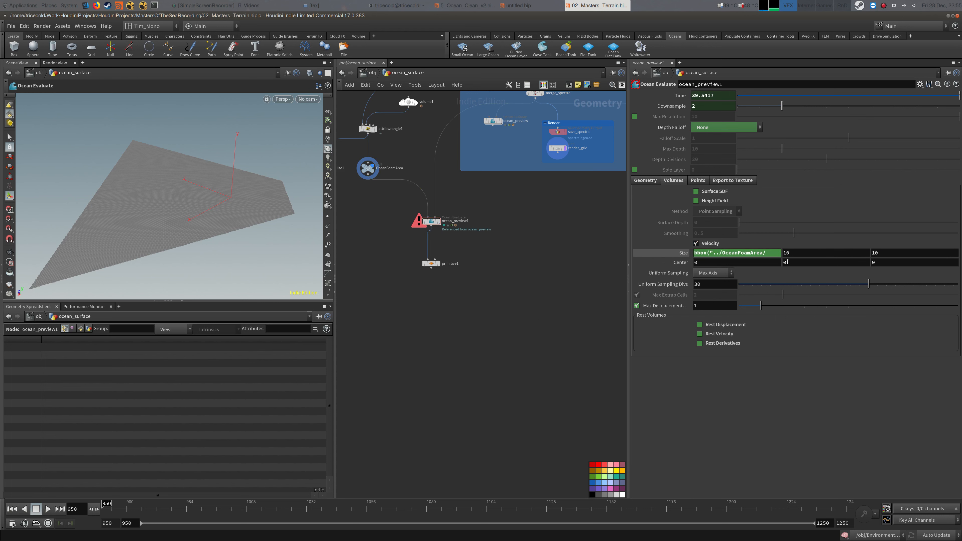
{"action": "left_click", "coordinate": [771, 257]}
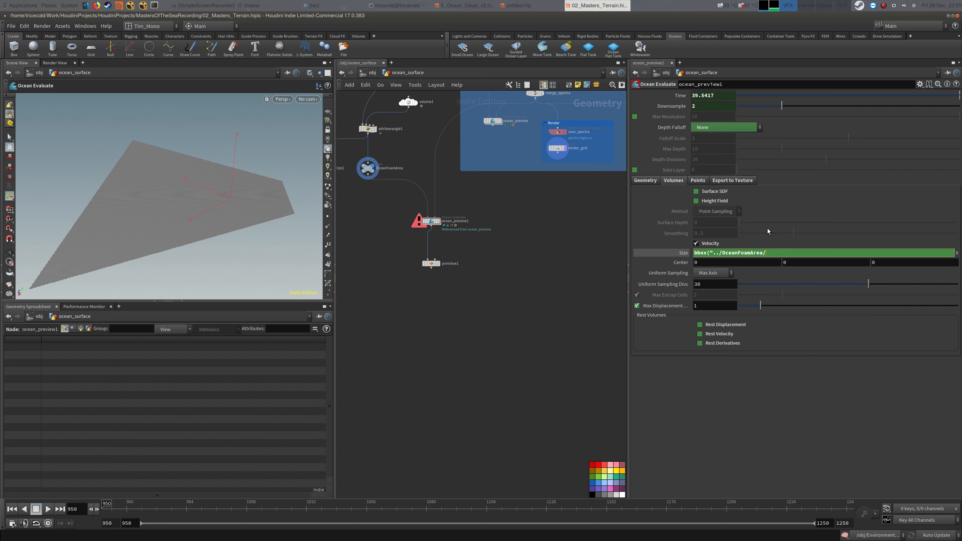
{"action": "type", "text": "\""}
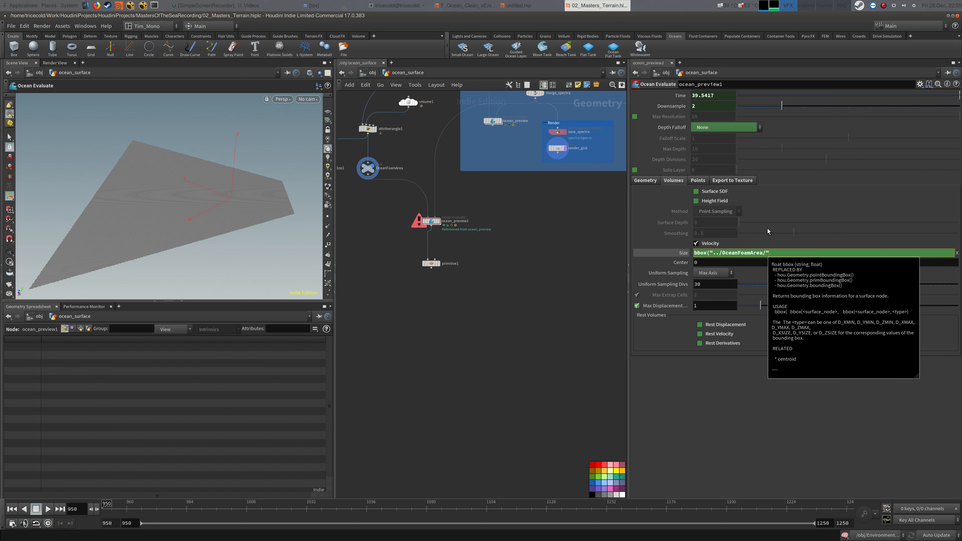
{"action": "type", "text": ",D"}
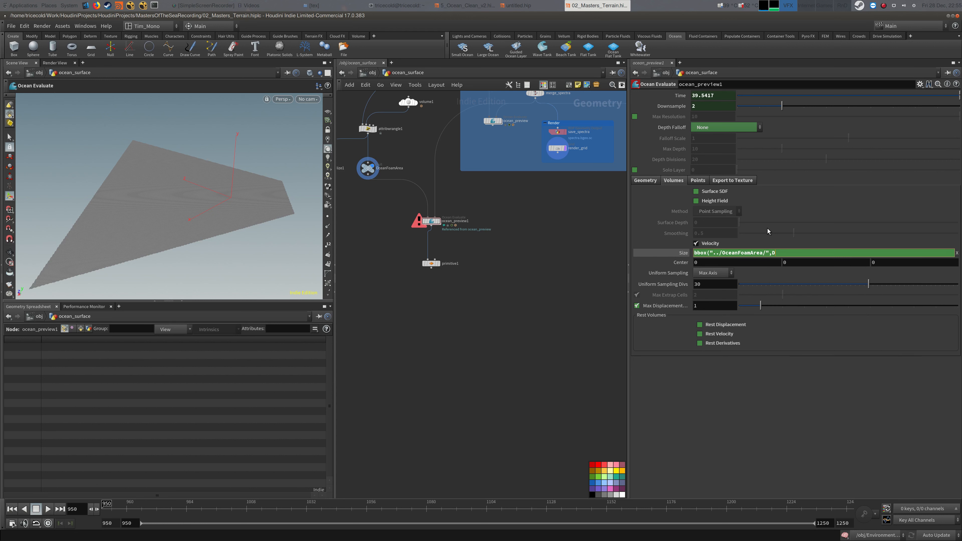
{"action": "key", "text": "BackSpace"}
{"action": "type", "text": ")"}
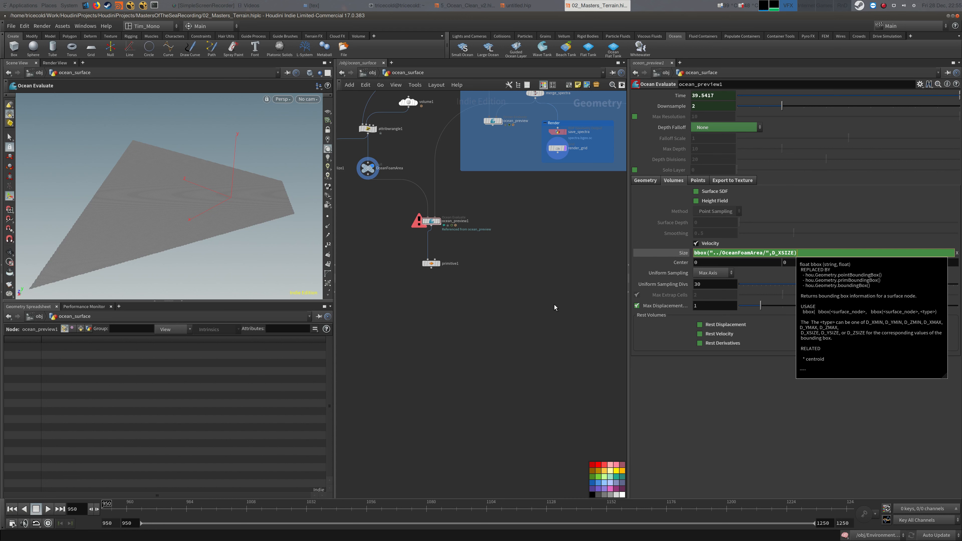
{"action": "key", "text": "Return"}
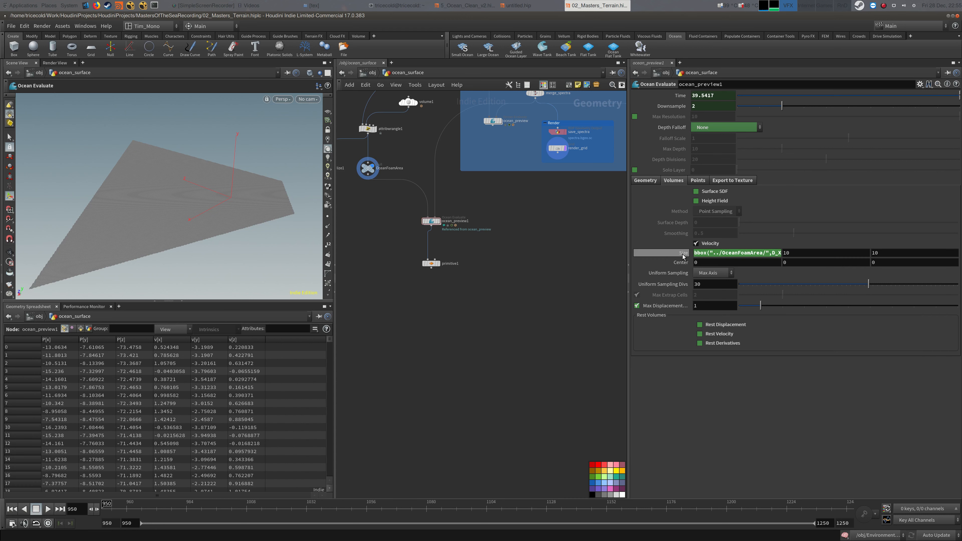
Step: Copy the X size expression into the velocity volume's Z size and change its axis letter to Z
{"action": "middle_click", "coordinate": [368, 168]}
{"action": "left_click", "coordinate": [774, 253]}
{"action": "key", "text": "ctrl+c"}
{"action": "key", "text": "Tab"}
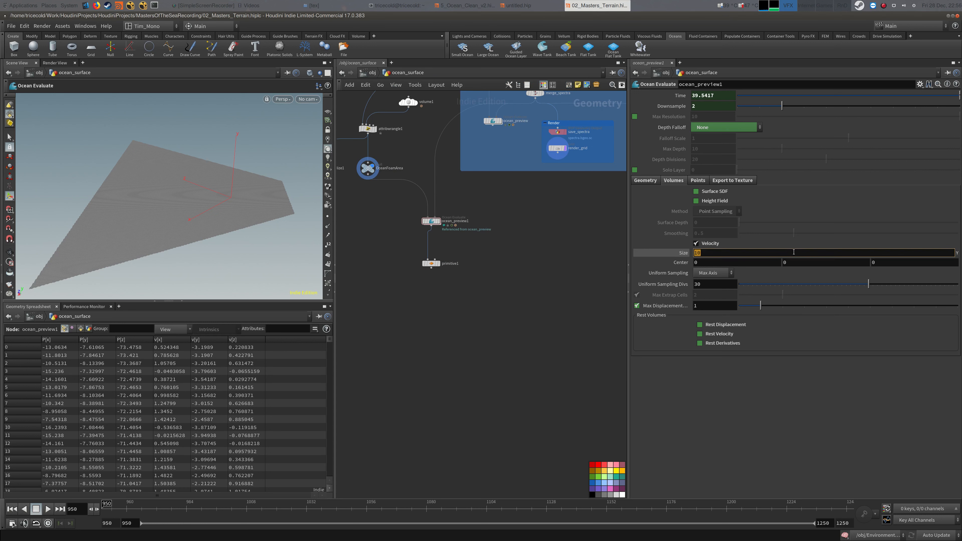
{"action": "middle_click_drag", "start_coordinate": [600, 276], "coordinate": [598, 286]}
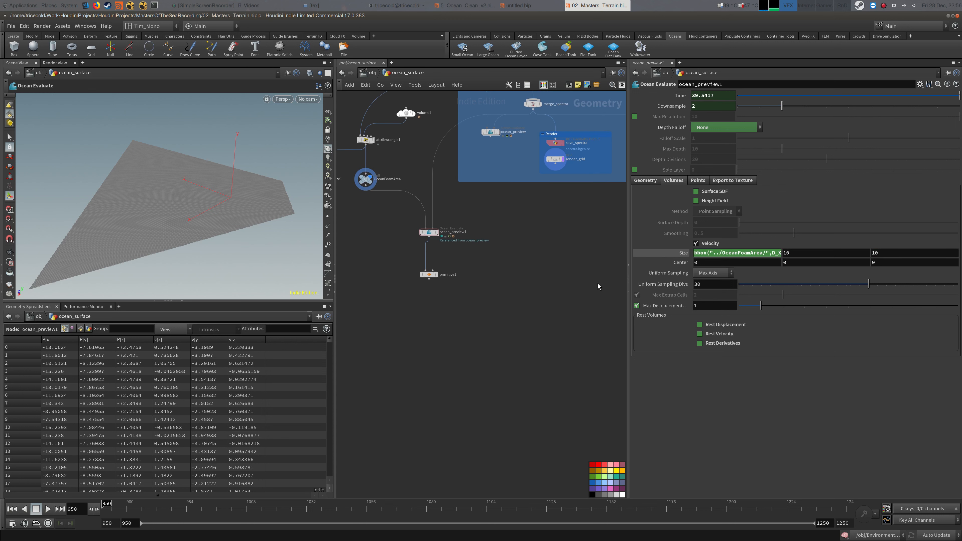
{"action": "left_click", "coordinate": [889, 252]}
{"action": "key", "text": "ctrl+v"}
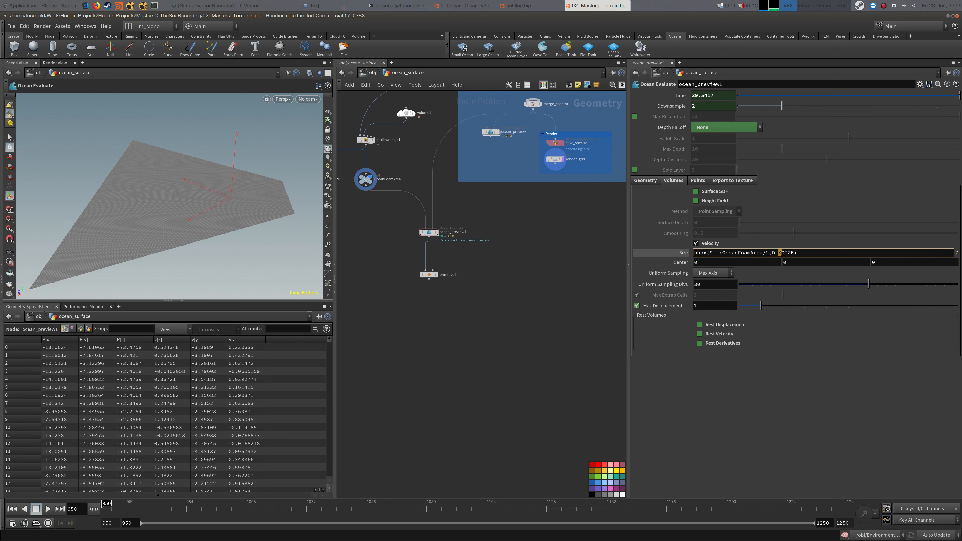
{"action": "key", "text": "Delete"}
{"action": "type", "text": "Z"}
{"action": "key", "text": "Return"}
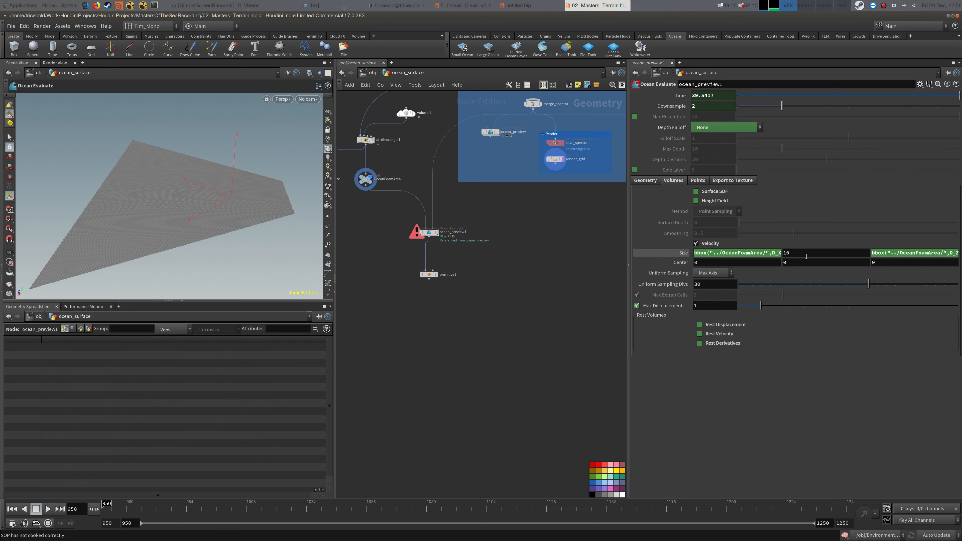
Step: Display ocean_preview1 and set the velocity volume's Y size to 50
{"action": "left_click", "coordinate": [659, 254]}
{"action": "left_click", "coordinate": [670, 252]}
{"action": "key", "text": "Return"}
{"action": "middle_click_drag", "start_coordinate": [504, 249], "coordinate": [551, 260]}
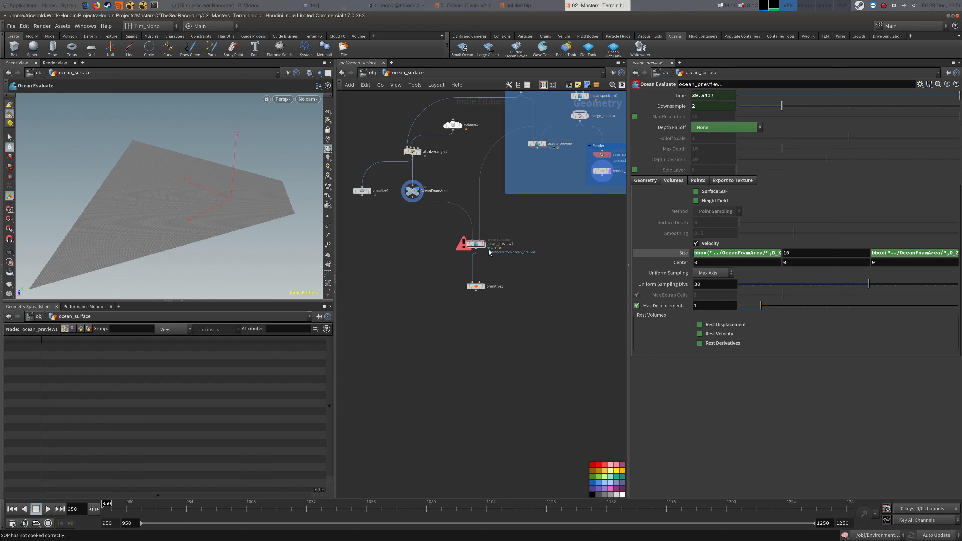
{"action": "left_click", "coordinate": [484, 232]}
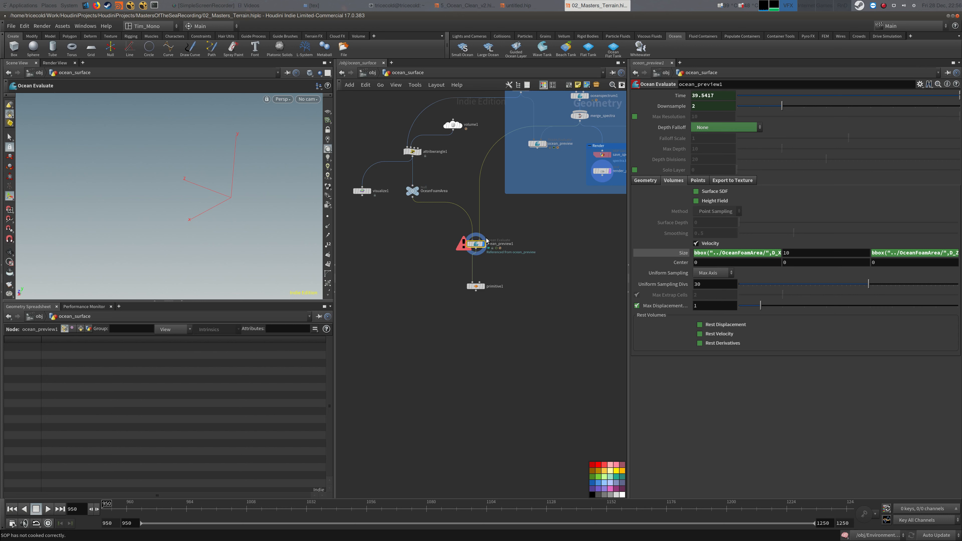
{"action": "left_click_drag", "start_coordinate": [479, 243], "coordinate": [479, 241]}
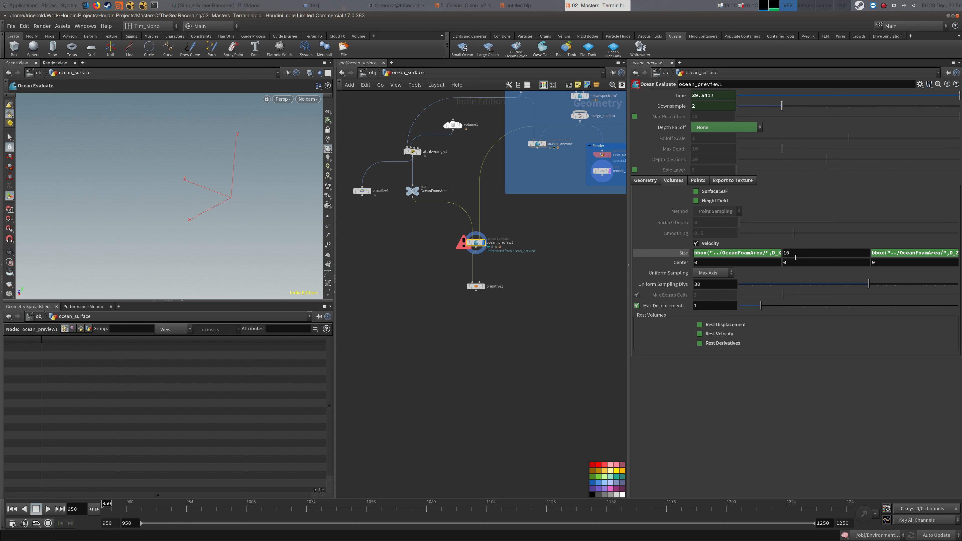
{"action": "left_click", "coordinate": [788, 252]}
{"action": "type", "text": "50"}
{"action": "key", "text": "Return"}
Step: Check the node's error and correct the velocity volume's Z size expression to bbox("../OceanFoamArea/",D_ZSIZE)
{"action": "middle_click", "coordinate": [478, 247]}
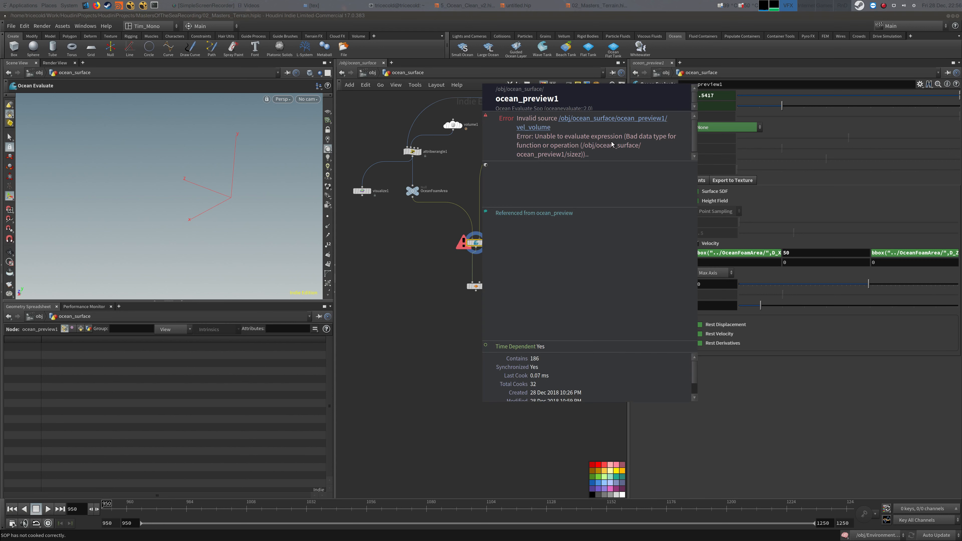
{"action": "left_click", "coordinate": [636, 255]}
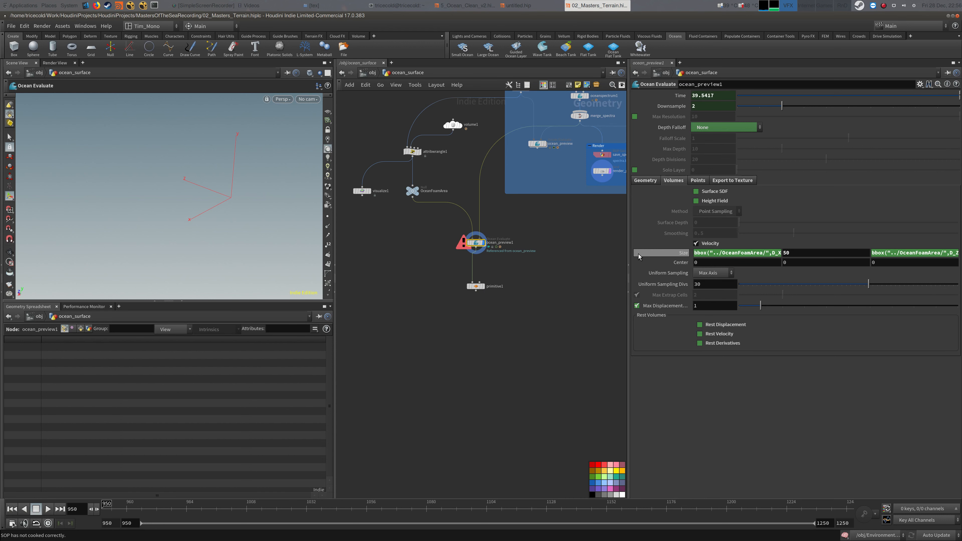
{"action": "left_click_drag", "start_coordinate": [629, 246], "coordinate": [484, 250]}
{"action": "left_click", "coordinate": [912, 253]}
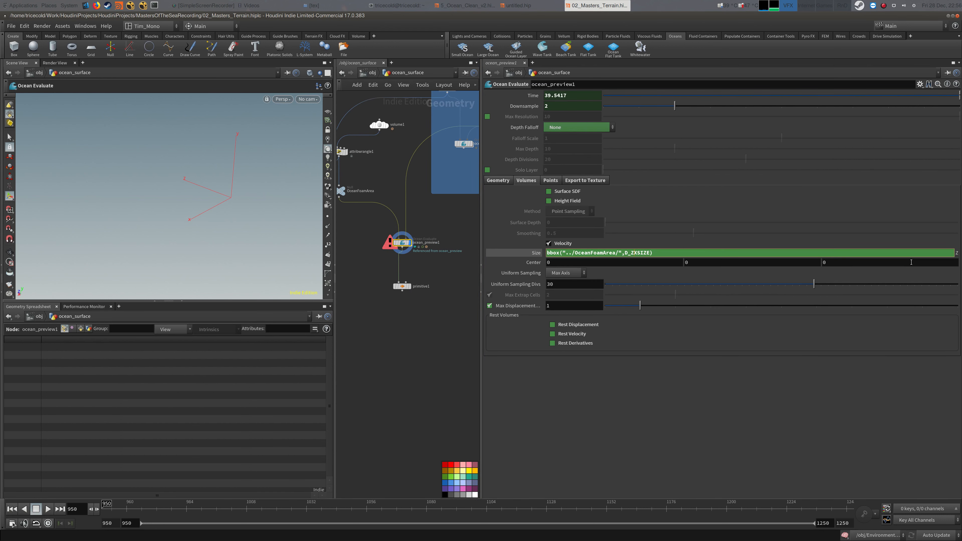
{"action": "key", "text": "Delete"}
{"action": "key", "text": "Return"}
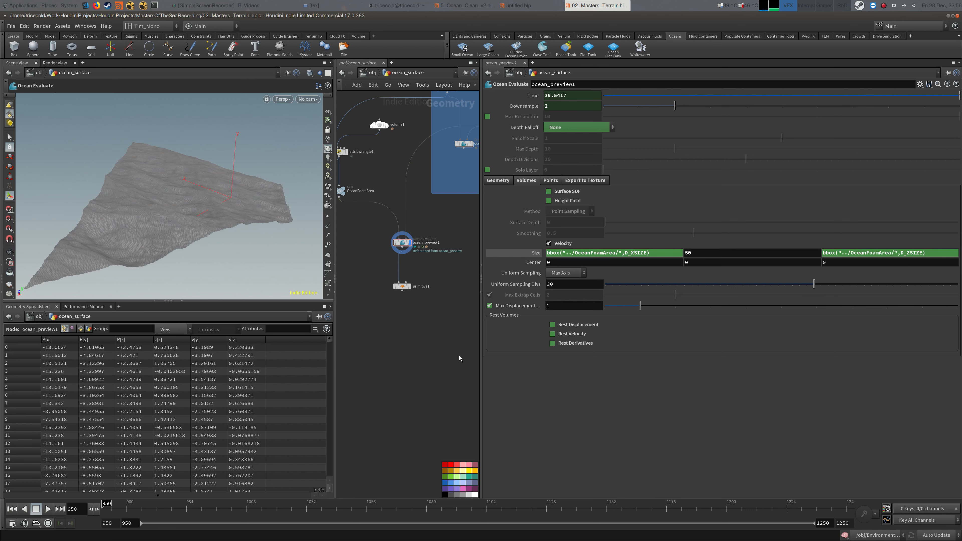
{"action": "left_click_drag", "start_coordinate": [480, 363], "coordinate": [576, 356]}
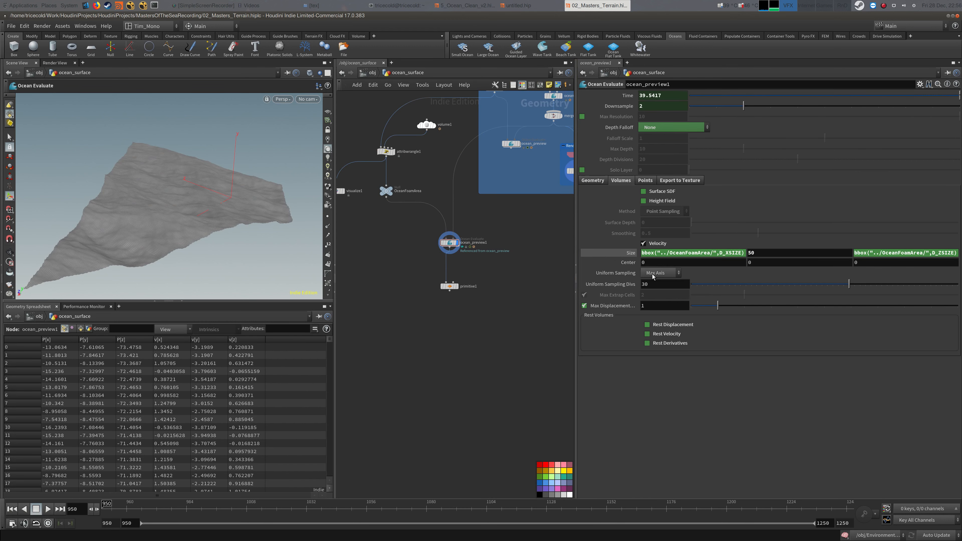
Step: Display primitive1 and examine the rainbow-coloured velocity volume's extent and placement relative to the ocean surface
{"action": "left_click", "coordinate": [452, 286]}
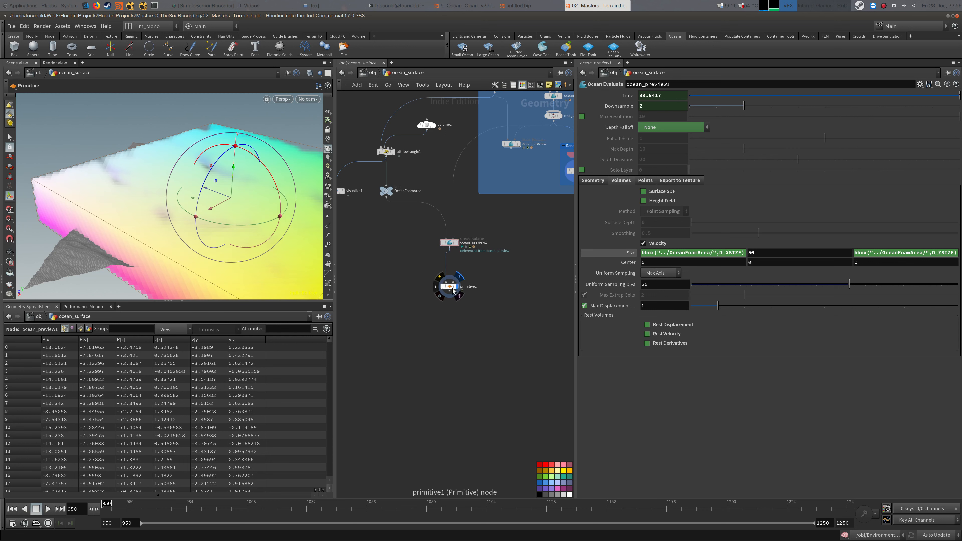
{"action": "left_click_drag", "start_coordinate": [189, 268], "coordinate": [227, 222], "text": "alt"}
{"action": "right_click_drag", "start_coordinate": [228, 221], "coordinate": [199, 236], "text": "alt"}
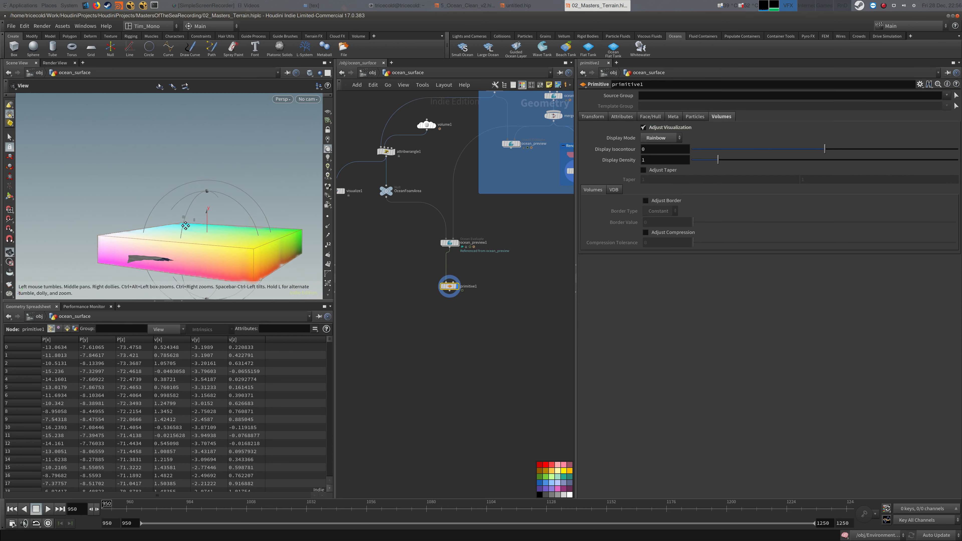
{"action": "middle_click_drag", "start_coordinate": [199, 237], "coordinate": [191, 202], "text": "alt"}
Step: Set the X center of ocean_preview1's velocity volume to the expression centroid("../OceanFoamArea/",D_X)
{"action": "left_click", "coordinate": [449, 243]}
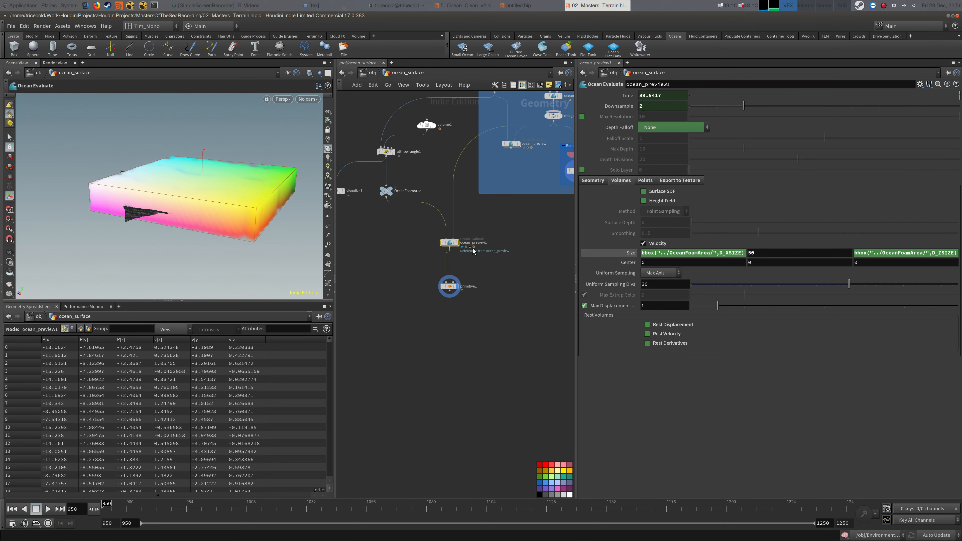
{"action": "left_click_drag", "start_coordinate": [684, 263], "coordinate": [641, 266]}
{"action": "double_click", "coordinate": [674, 253]}
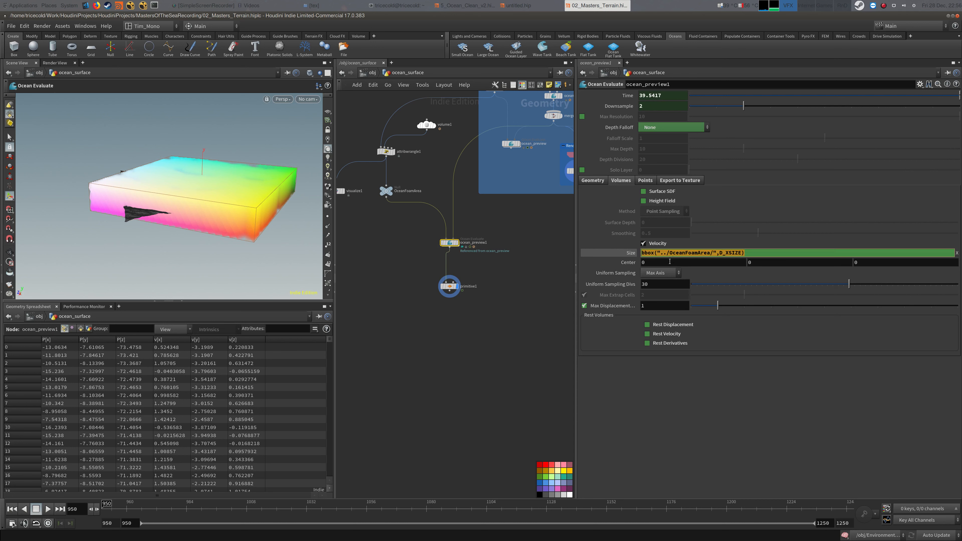
{"action": "key", "text": "ctrl+c"}
{"action": "left_click", "coordinate": [670, 262]}
{"action": "key", "text": "ctrl+v"}
{"action": "key", "text": "Delete"}
{"action": "key", "text": "Delete"}
{"action": "key", "text": "Delete"}
{"action": "key", "text": "Delete"}
{"action": "type", "text": "centroid"}
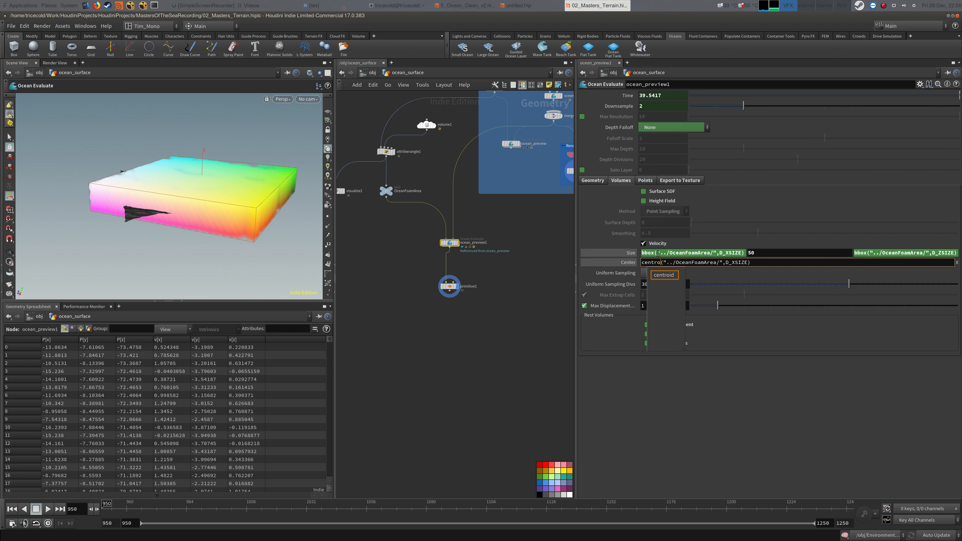
{"action": "key", "text": "shift+Left"}
{"action": "key", "text": "shift+Left"}
{"action": "key", "text": "shift+Left"}
{"action": "key", "text": "BackSpace"}
{"action": "key", "text": "BackSpace"}
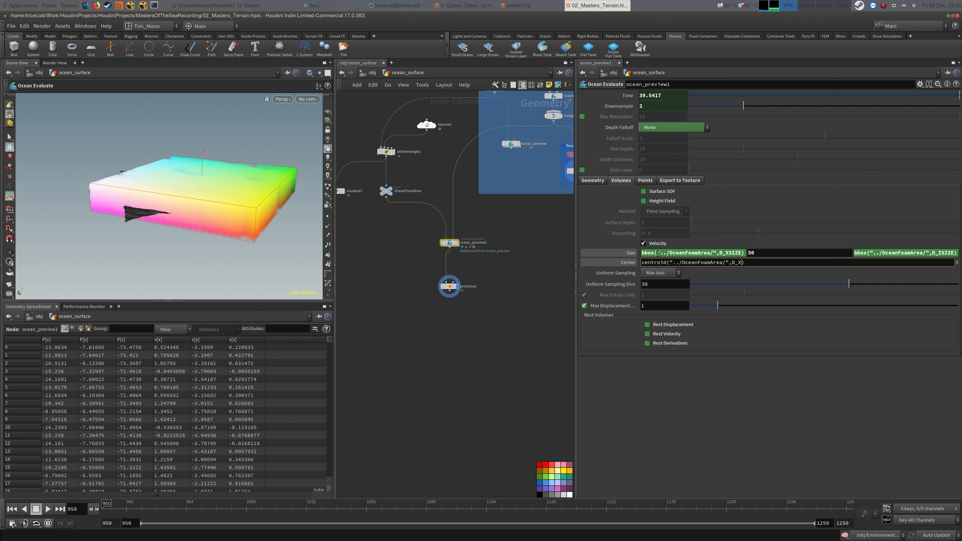
{"action": "key", "text": "Return"}
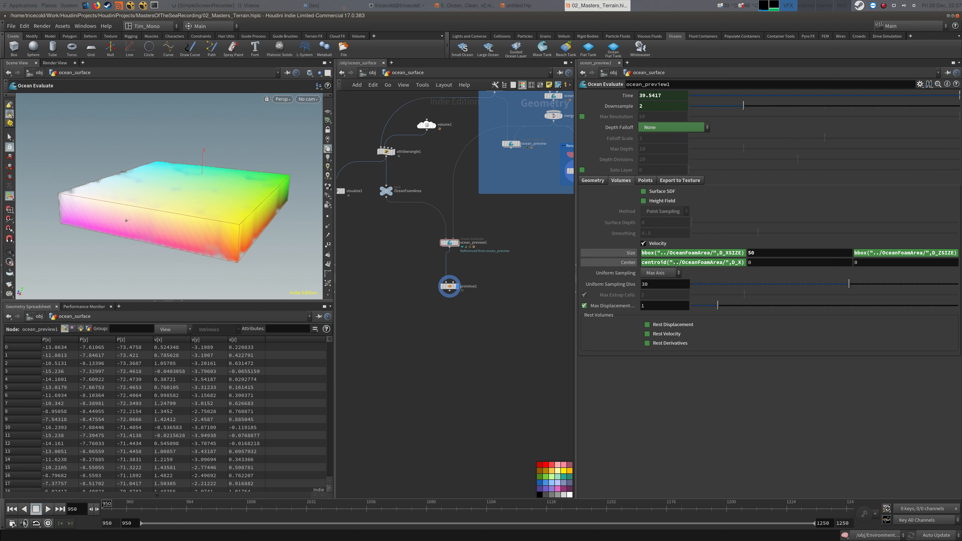
Step: Copy the X center expression into the velocity volume's Z center and change its axis to D_Z
{"action": "left_click", "coordinate": [655, 263]}
{"action": "key", "text": "ctrl+a"}
{"action": "type", "text": "0"}
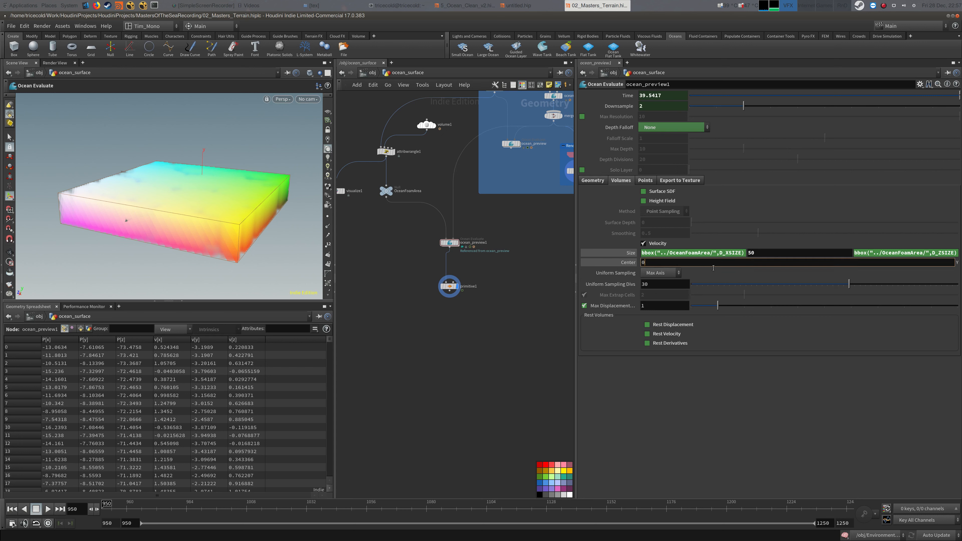
{"action": "key", "text": "Escape"}
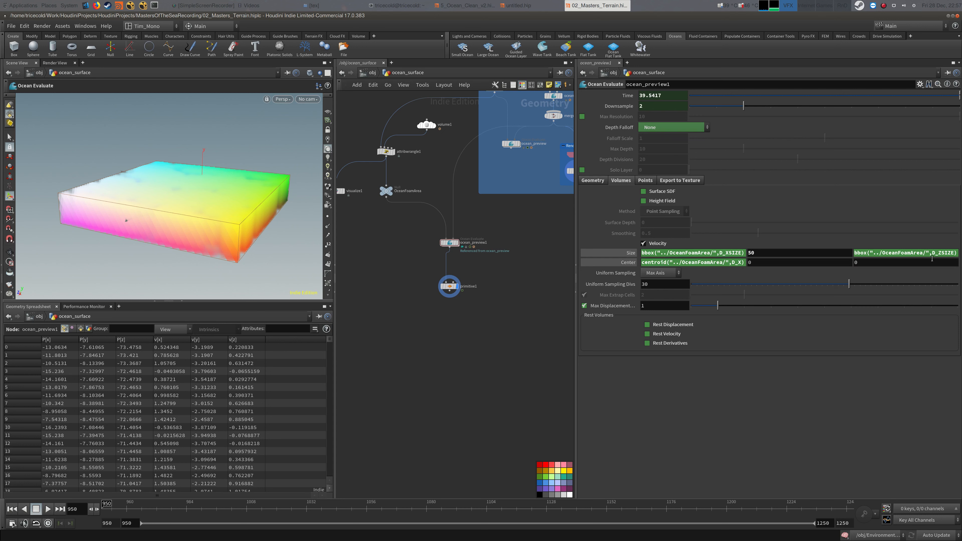
{"action": "key", "text": "ctrl+v"}
{"action": "key", "text": "Return"}
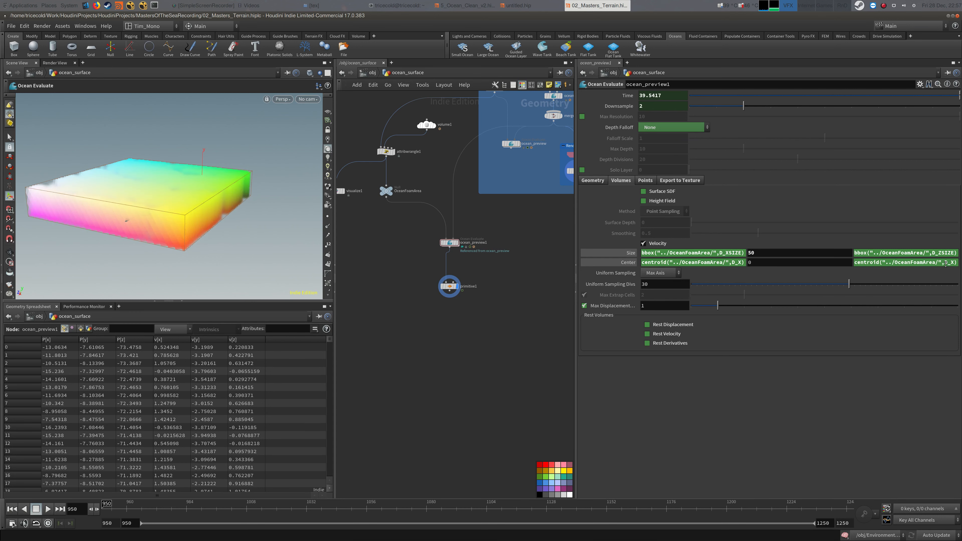
{"action": "left_click", "coordinate": [951, 263]}
{"action": "left_click_drag", "start_coordinate": [738, 263], "coordinate": [741, 263]}
{"action": "key", "text": "Return"}
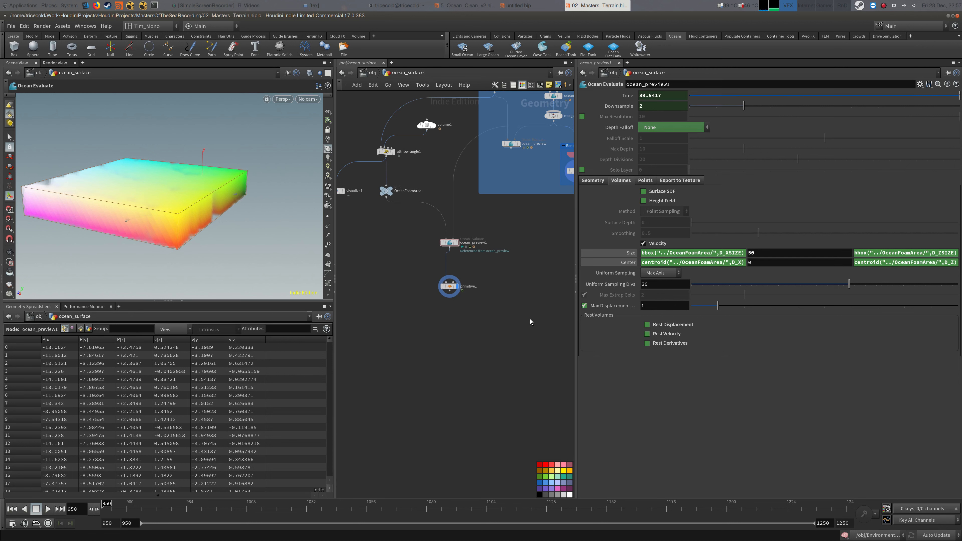
Step: Set the Y size of ocean_preview1's velocity volume to 25
{"action": "middle_click_drag", "start_coordinate": [530, 318], "coordinate": [540, 320]}
{"action": "left_click_drag", "start_coordinate": [786, 253], "coordinate": [649, 245]}
{"action": "type", "text": "25"}
{"action": "key", "text": "Return"}
{"action": "key", "text": "Escape"}
{"action": "left_click_drag", "start_coordinate": [221, 212], "coordinate": [230, 241]}
Step: Change the velocity volume's uniform sampling to By Size with a Div Size of 2
{"action": "left_click", "coordinate": [662, 273]}
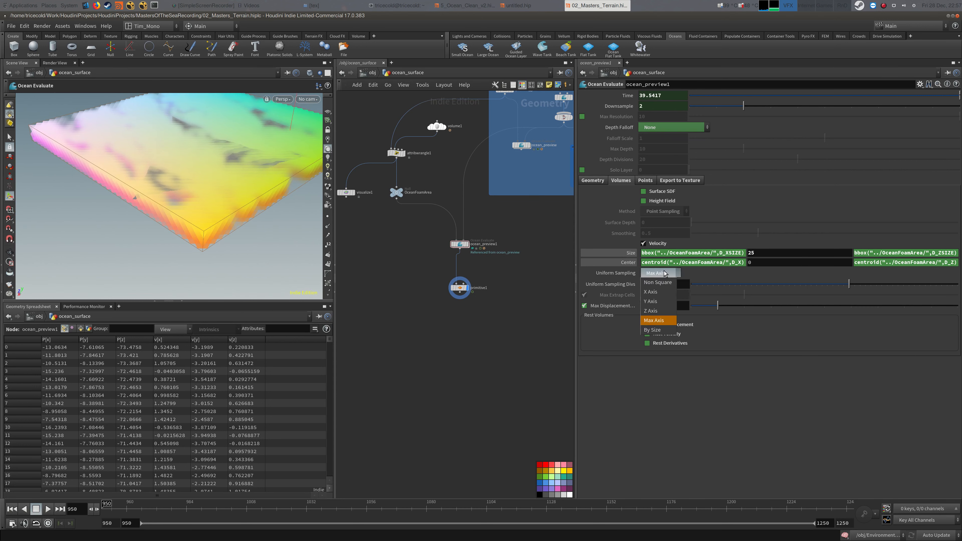
{"action": "left_click", "coordinate": [659, 326]}
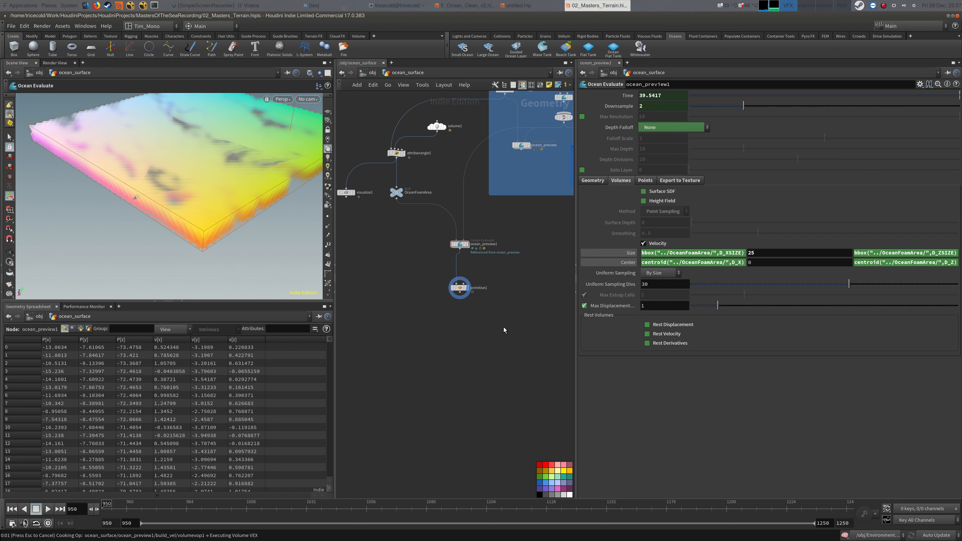
{"action": "middle_click_drag", "start_coordinate": [520, 323], "coordinate": [506, 347]}
{"action": "right_click", "coordinate": [614, 284]}
{"action": "left_click", "coordinate": [640, 394]}
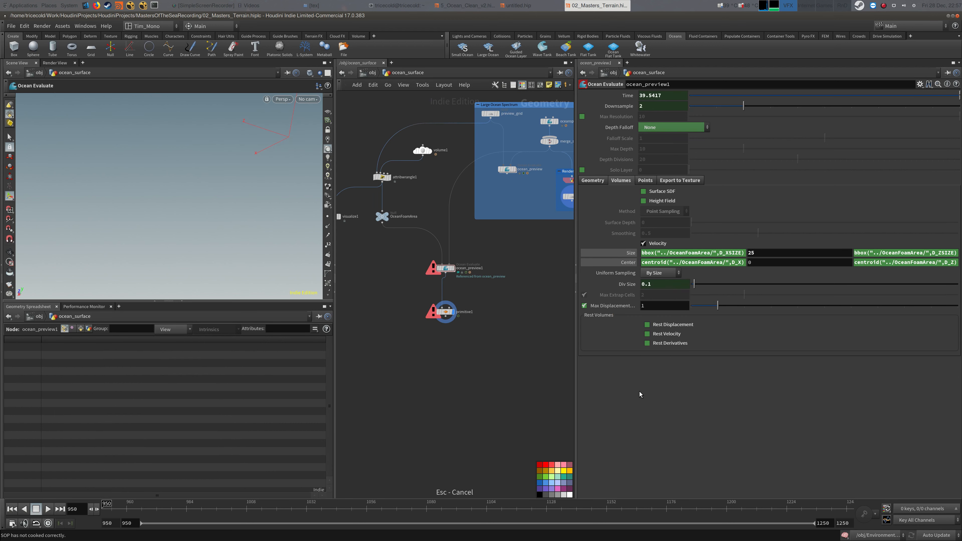
{"action": "double_click", "coordinate": [662, 286]}
{"action": "type", "text": "2"}
{"action": "key", "text": "Return"}
{"action": "middle_click_drag", "start_coordinate": [524, 312], "coordinate": [526, 323]}
{"action": "left_click_drag", "start_coordinate": [254, 180], "coordinate": [150, 216], "text": "alt"}
{"action": "middle_click_drag", "start_coordinate": [508, 334], "coordinate": [523, 321]}
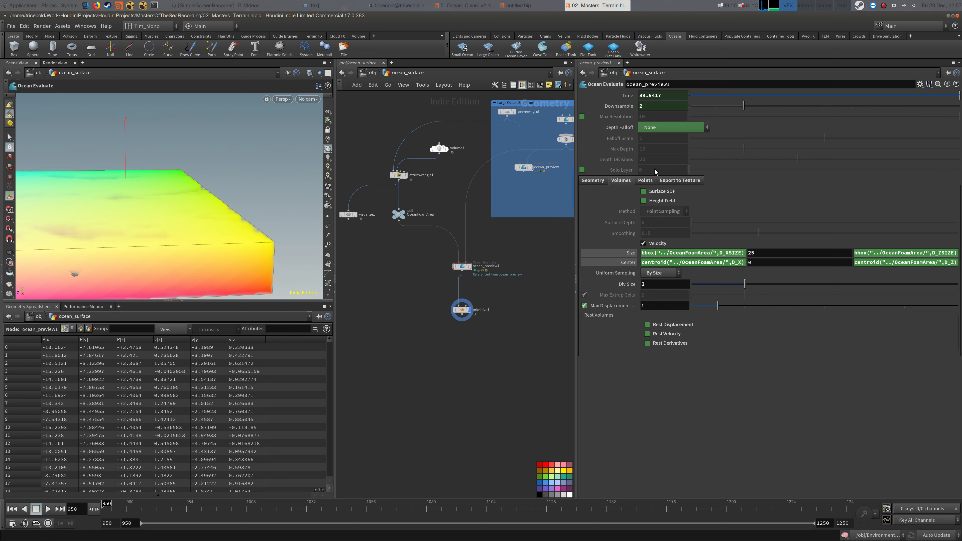
Step: Display ocean_preview1 and delete the primitive1 node below it
{"action": "key", "text": "alt+Tab"}
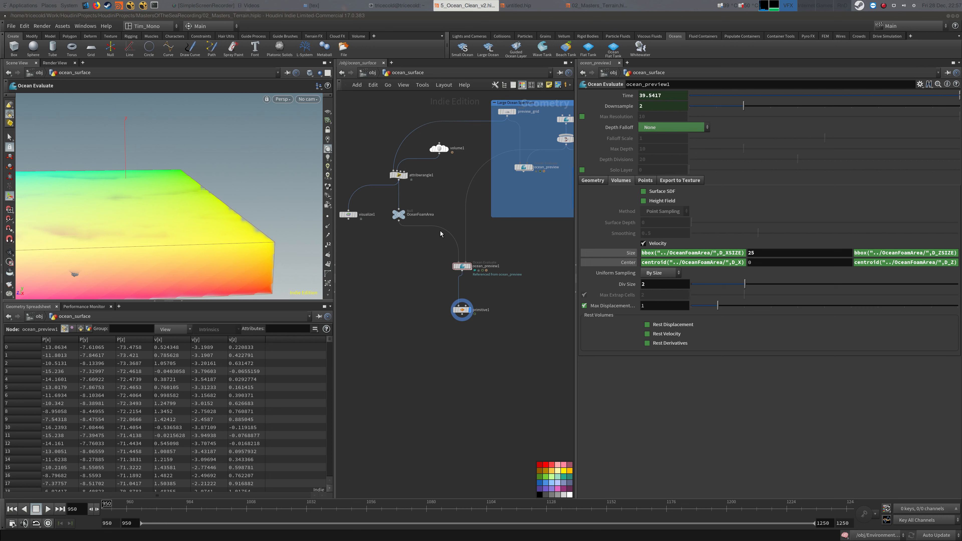
{"action": "middle_click_drag", "start_coordinate": [421, 266], "coordinate": [434, 234]}
{"action": "left_click", "coordinate": [483, 235]}
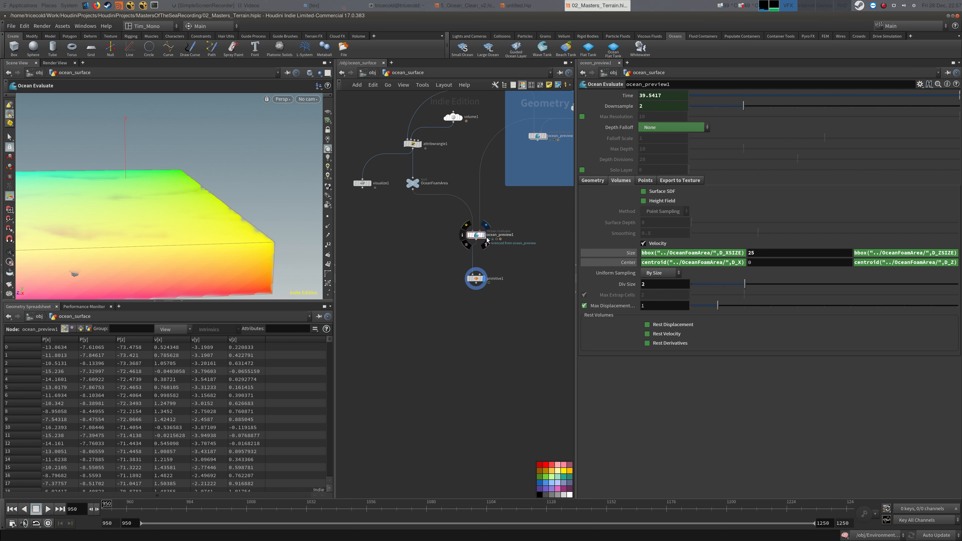
{"action": "left_click_drag", "start_coordinate": [482, 283], "coordinate": [441, 285]}
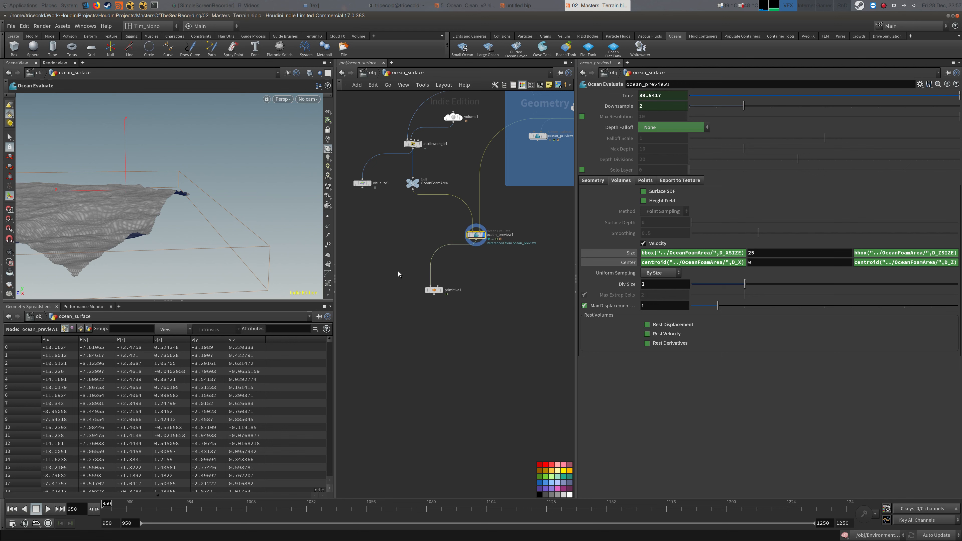
{"action": "left_click", "coordinate": [433, 290]}
{"action": "key", "text": "Delete"}
{"action": "middle_click_drag", "start_coordinate": [478, 270], "coordinate": [453, 279]}
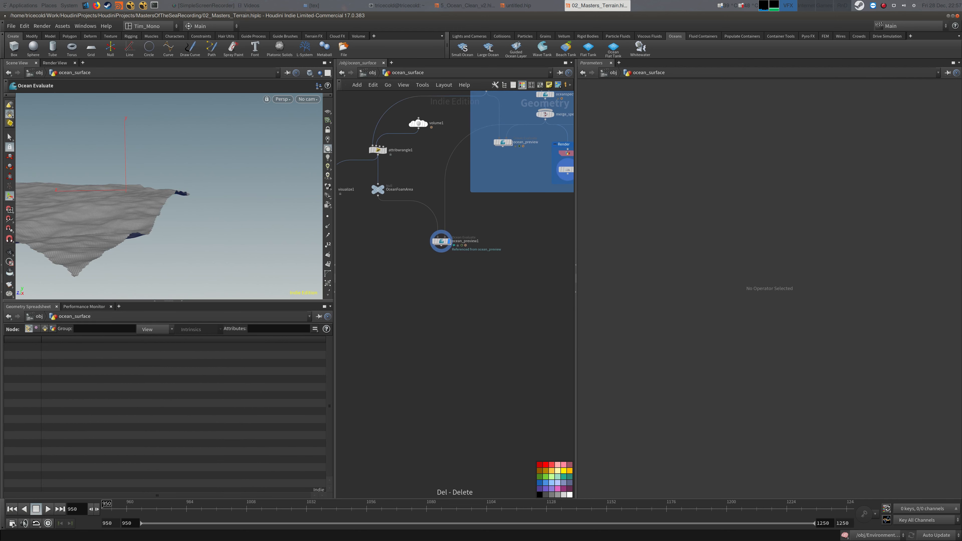
Step: Enable the Surface SDF volume on ocean_preview1
{"action": "key", "text": "alt+Tab"}
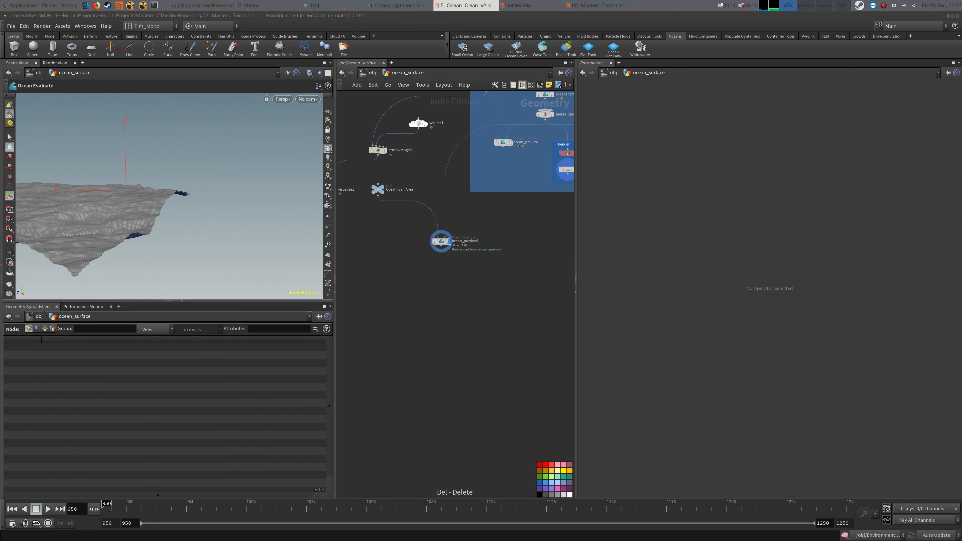
{"action": "middle_click_drag", "start_coordinate": [359, 227], "coordinate": [372, 221]}
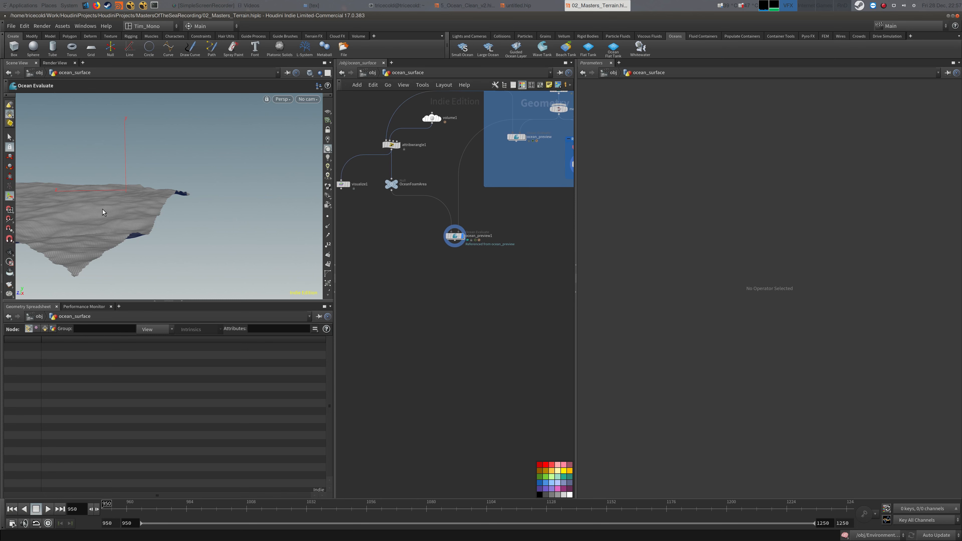
{"action": "left_click_drag", "start_coordinate": [105, 213], "coordinate": [149, 188], "text": "alt"}
{"action": "left_click", "coordinate": [488, 245]}
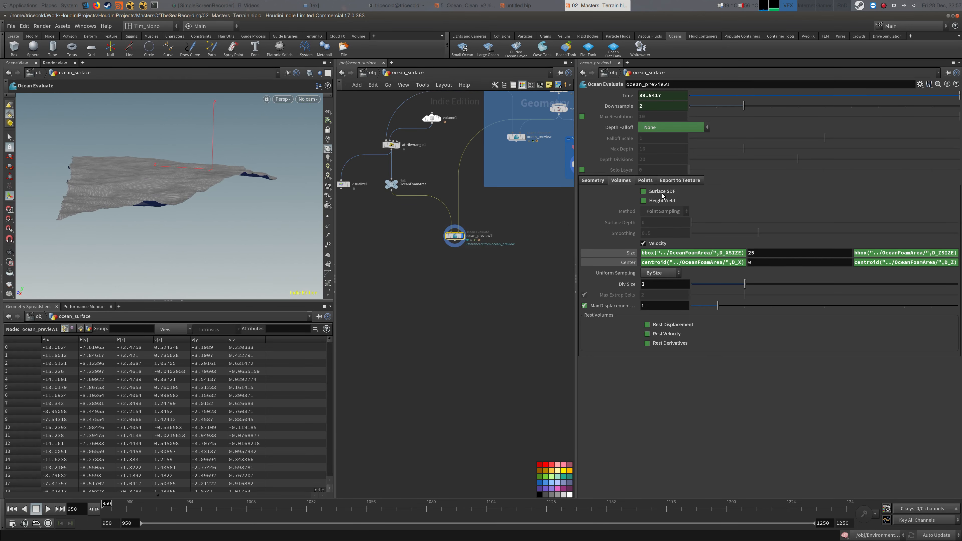
{"action": "left_click", "coordinate": [644, 191]}
Step: Add a Primitive node connected to ocean_preview1's output and display it
{"action": "middle_click_drag", "start_coordinate": [524, 244], "coordinate": [485, 262]}
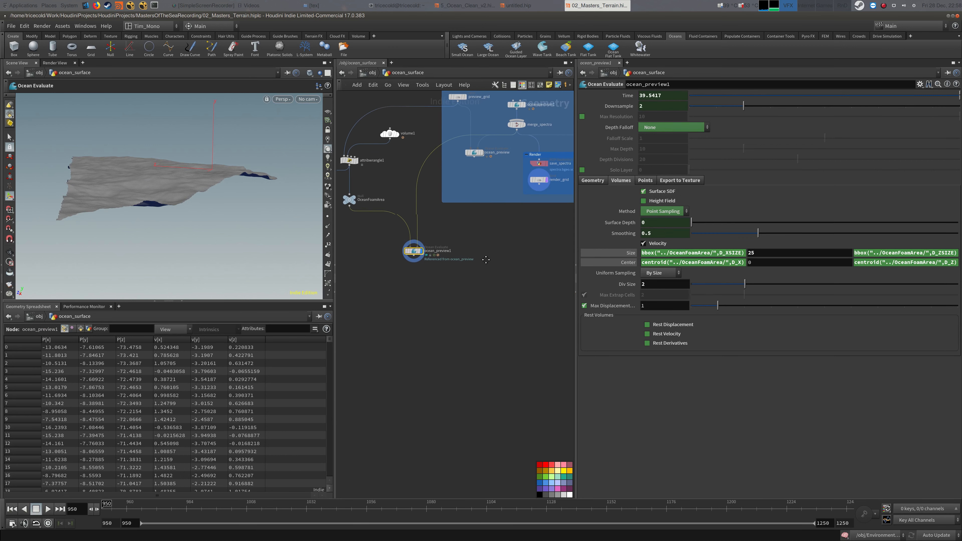
{"action": "key", "text": "Tab"}
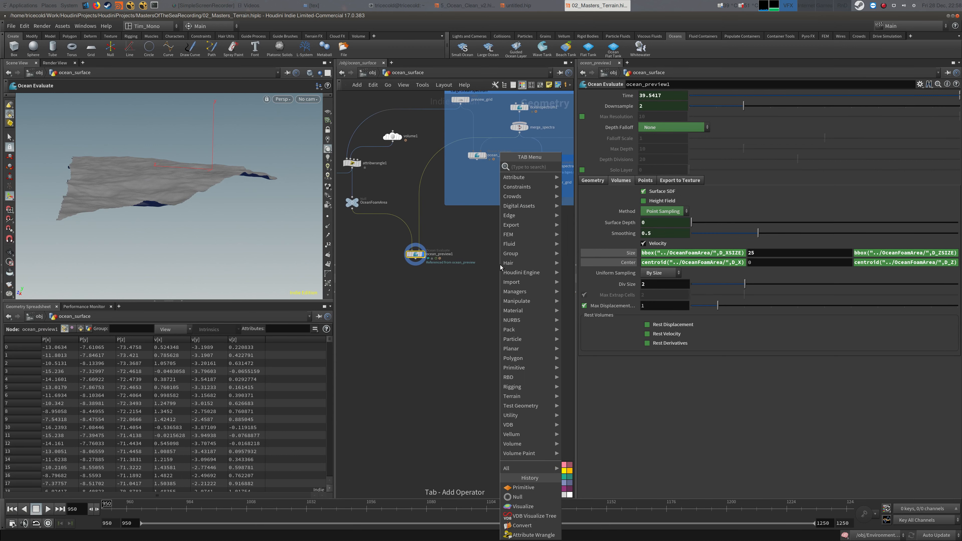
{"action": "type", "text": "pri"}
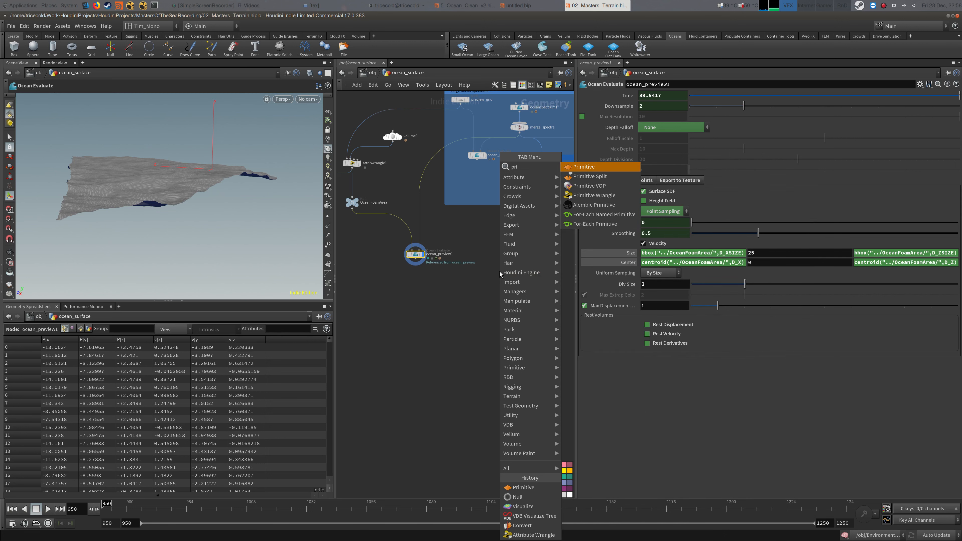
{"action": "left_click", "coordinate": [590, 170]}
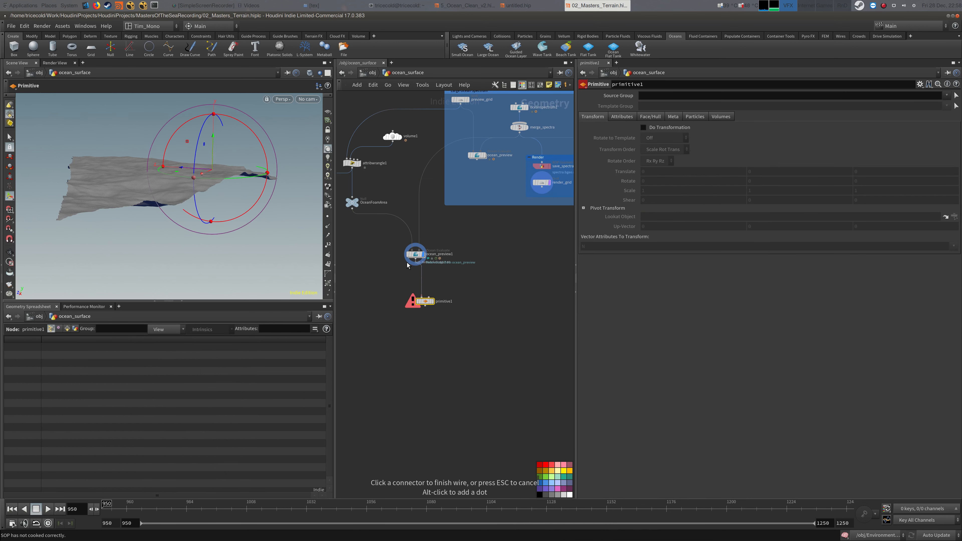
{"action": "left_click", "coordinate": [428, 302]}
{"action": "left_click", "coordinate": [431, 302]}
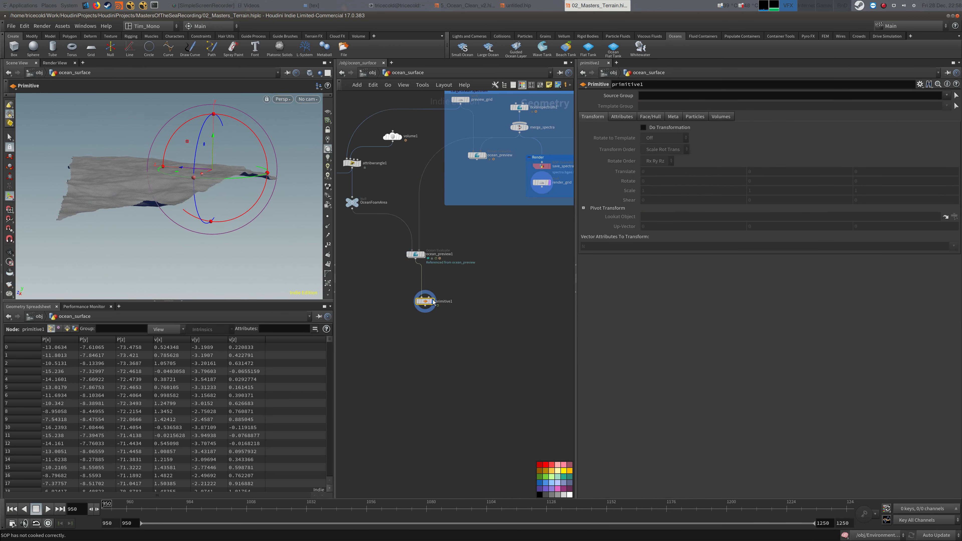
Step: Enable Adjust Visualization for volumes on the new Primitive node with the display mode Smoke
{"action": "left_click", "coordinate": [694, 116]}
{"action": "left_click", "coordinate": [685, 128]}
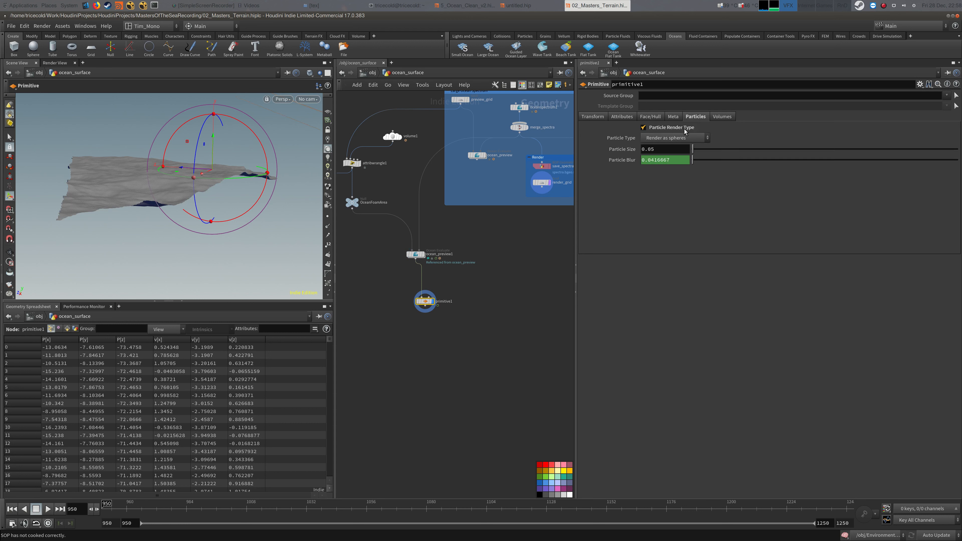
{"action": "left_click", "coordinate": [685, 128]}
{"action": "left_click", "coordinate": [722, 116]}
{"action": "left_click", "coordinate": [670, 128]}
{"action": "left_click", "coordinate": [673, 138]}
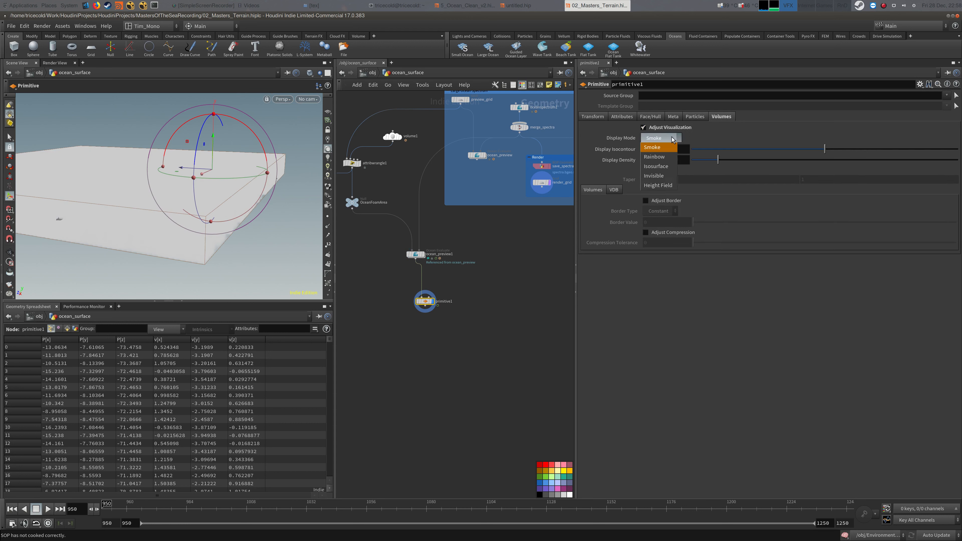
{"action": "left_click", "coordinate": [663, 147]}
{"action": "left_click", "coordinate": [947, 96]}
{"action": "left_click", "coordinate": [940, 109]}
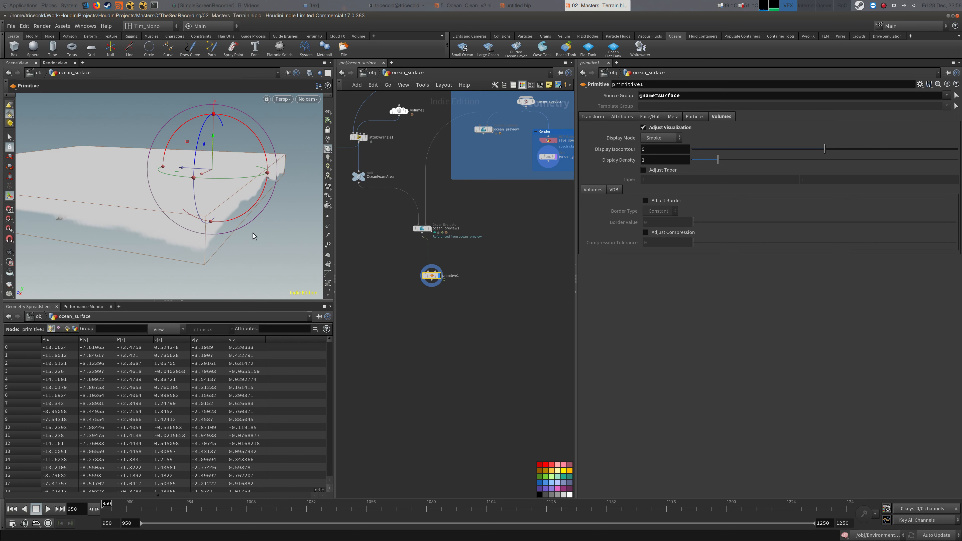
{"action": "left_click_drag", "start_coordinate": [154, 225], "coordinate": [195, 190], "text": "alt"}
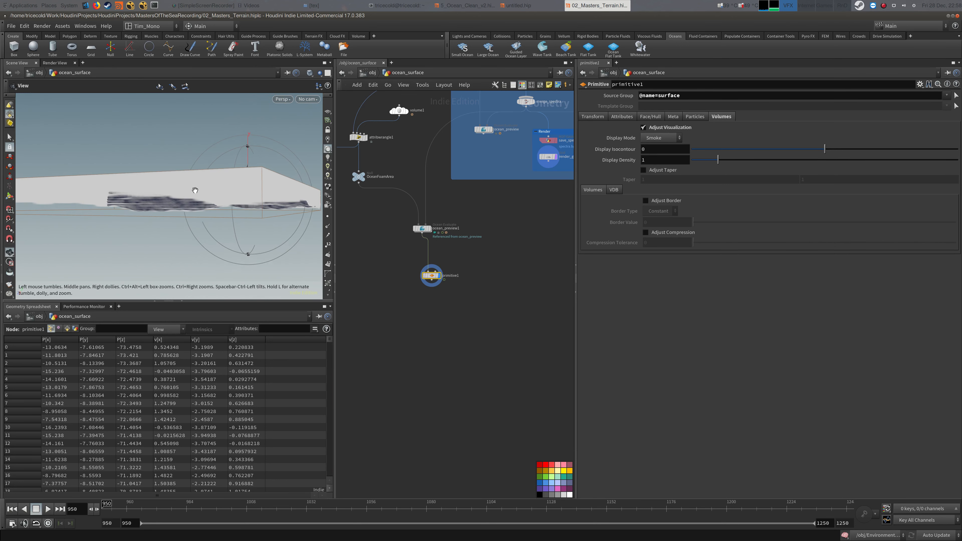
{"action": "middle_click_drag", "start_coordinate": [439, 260], "coordinate": [442, 266]}
{"action": "left_click_drag", "start_coordinate": [436, 281], "coordinate": [428, 282]}
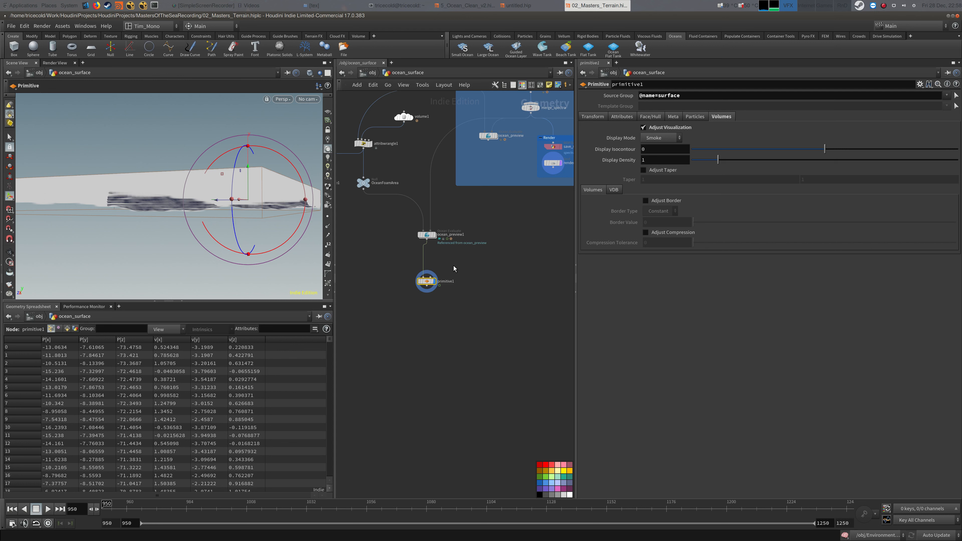
Step: Turn off Surface SDF on ocean_preview1 and delete the Primitive node below it
{"action": "left_click", "coordinate": [427, 234]}
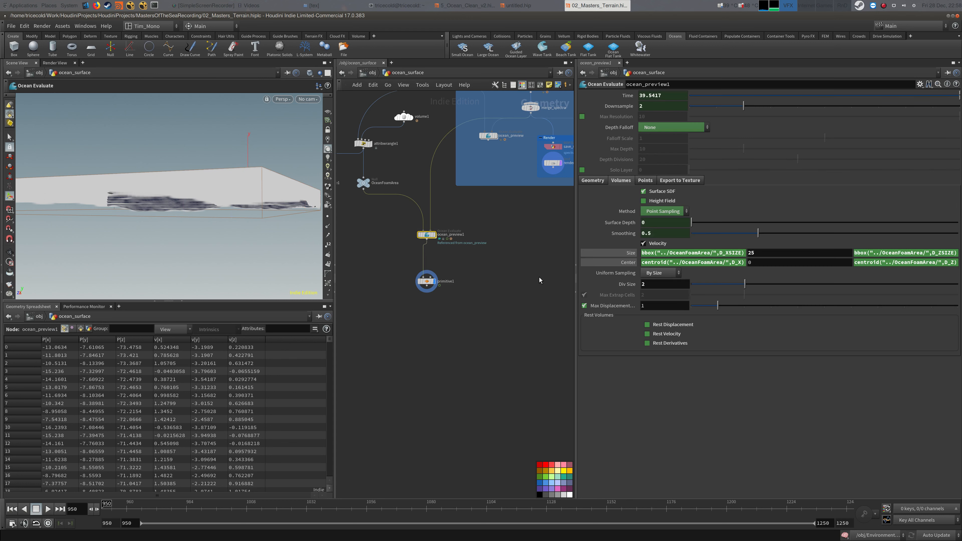
{"action": "left_click", "coordinate": [657, 193]}
{"action": "middle_click_drag", "start_coordinate": [443, 272], "coordinate": [483, 260]}
{"action": "left_click_drag", "start_coordinate": [500, 253], "coordinate": [426, 292]}
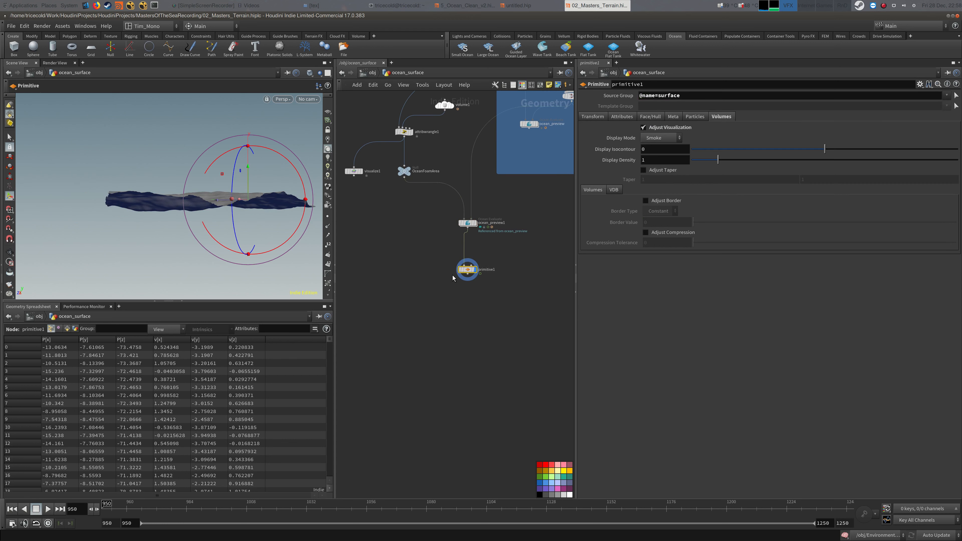
{"action": "key", "text": "Delete"}
{"action": "middle_click_drag", "start_coordinate": [489, 257], "coordinate": [457, 281]}
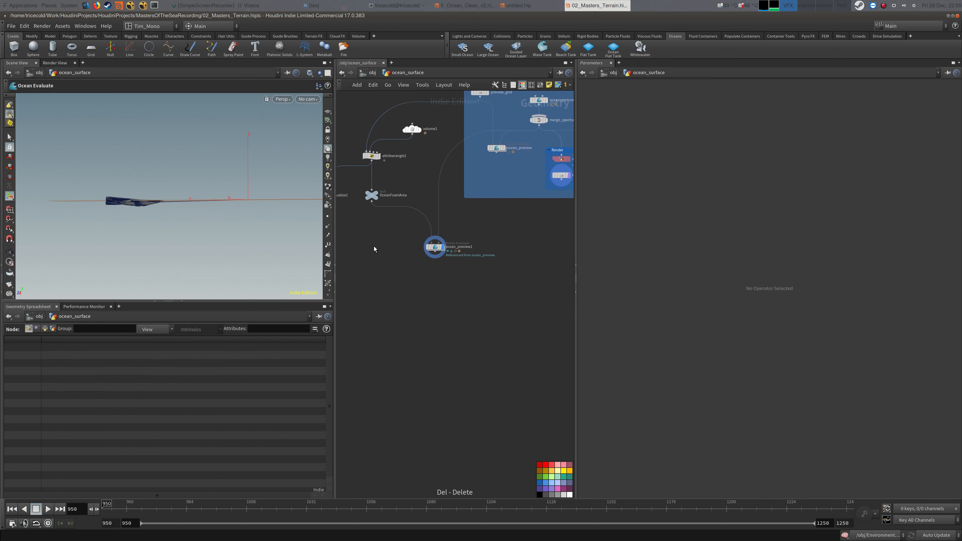
Step: Select the ocean_preview1 node and set the viewport pane back to a Scene View
{"action": "mouse_move", "coordinate": [254, 211]}
{"action": "left_mouse_down", "text": "alt"}
{"action": "mouse_move", "coordinate": [237, 217]}
{"action": "mouse_move", "coordinate": [257, 221]}
{"action": "left_mouse_up", "text": "alt"}
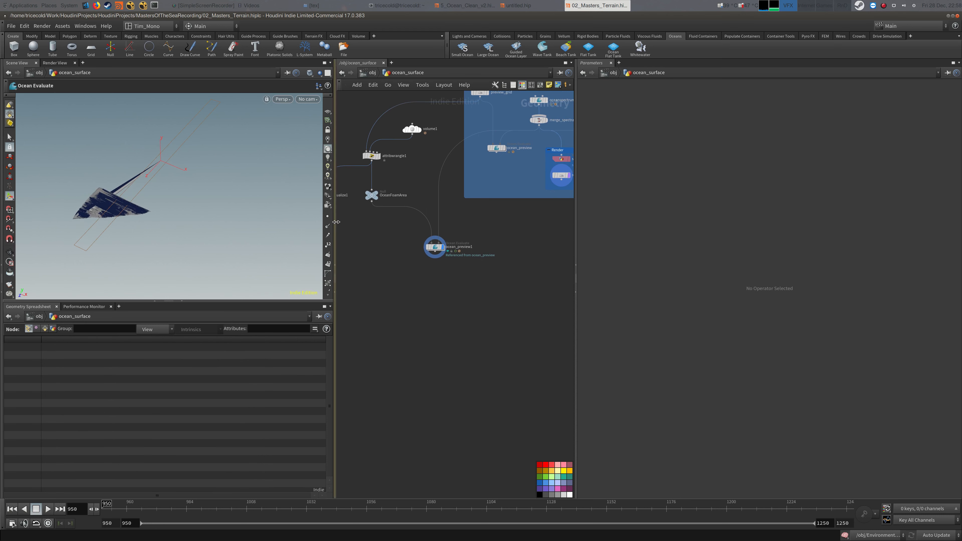
{"action": "left_click_drag", "start_coordinate": [108, 176], "coordinate": [139, 146]}
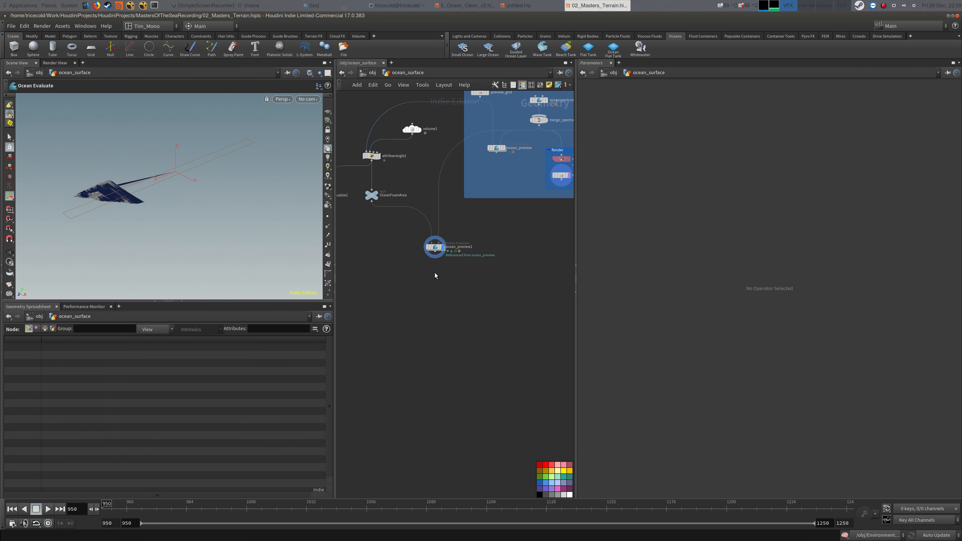
{"action": "left_click_drag", "start_coordinate": [438, 276], "coordinate": [430, 284]}
{"action": "left_click_drag", "start_coordinate": [388, 233], "coordinate": [360, 184]}
{"action": "left_click_drag", "start_coordinate": [493, 226], "coordinate": [424, 262]}
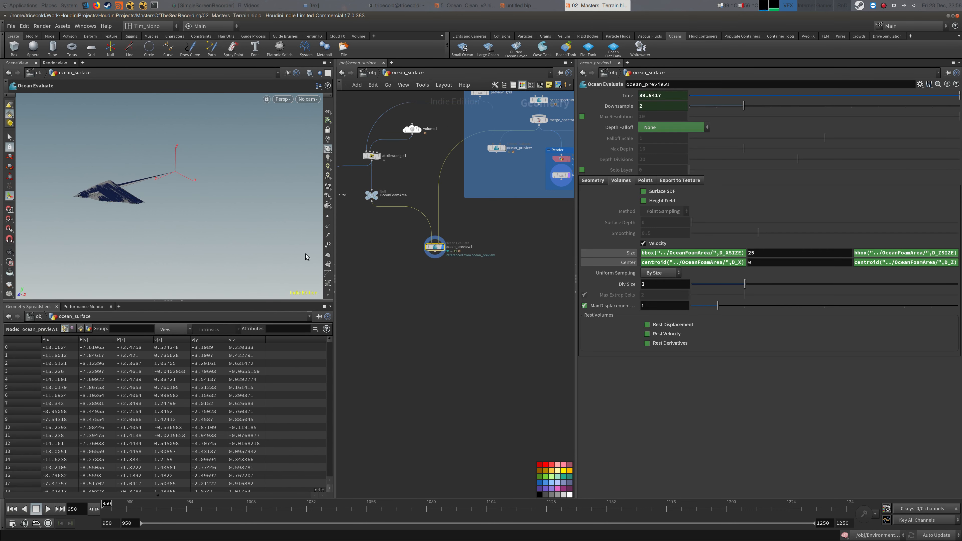
{"action": "left_click", "coordinate": [36, 63]}
{"action": "right_click", "coordinate": [8, 62]}
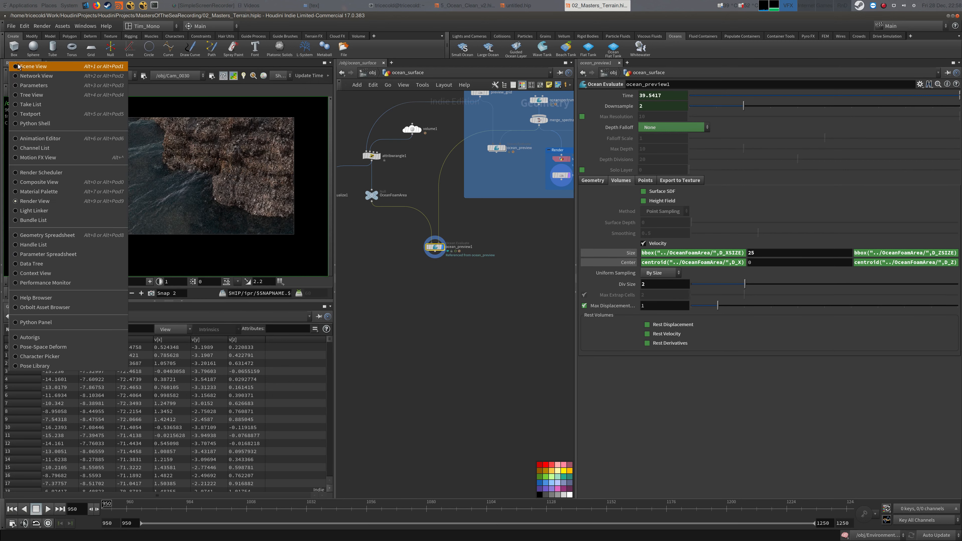
{"action": "left_click", "coordinate": [17, 64]}
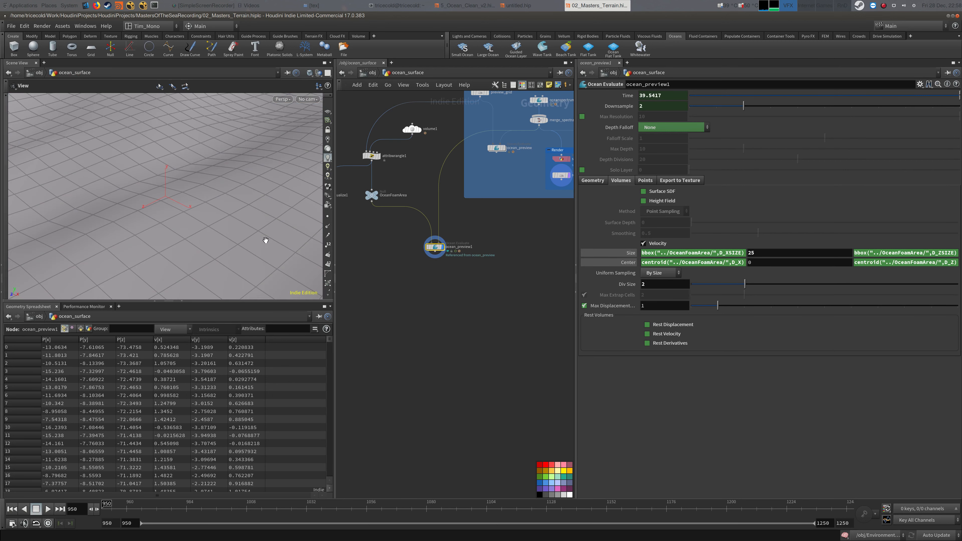
Step: Frame the ocean surface in the viewport and hide all other objects
{"action": "key", "text": "g"}
{"action": "left_click_drag", "start_coordinate": [220, 223], "coordinate": [217, 201]}
{"action": "left_click", "coordinate": [318, 72]}
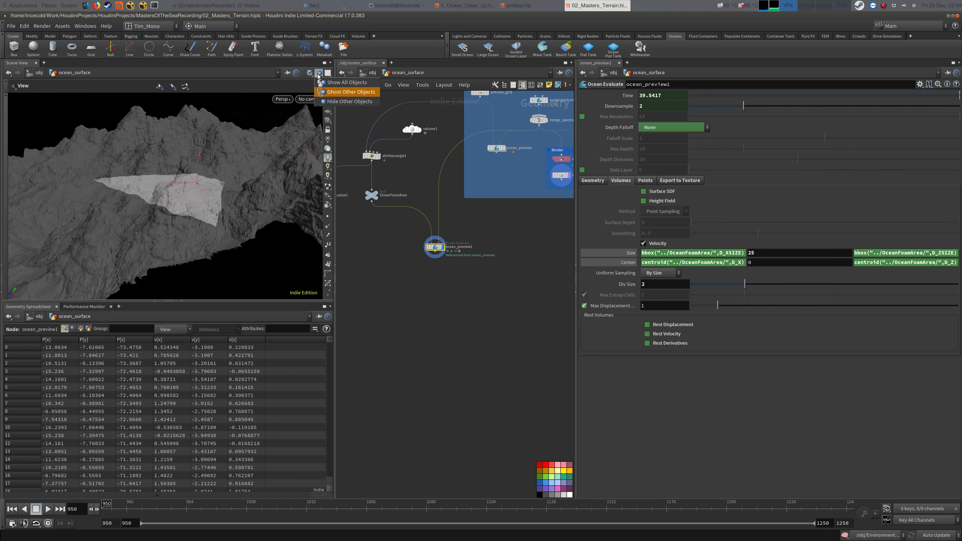
{"action": "left_click", "coordinate": [325, 101]}
{"action": "middle_click_drag", "start_coordinate": [382, 189], "coordinate": [388, 177]}
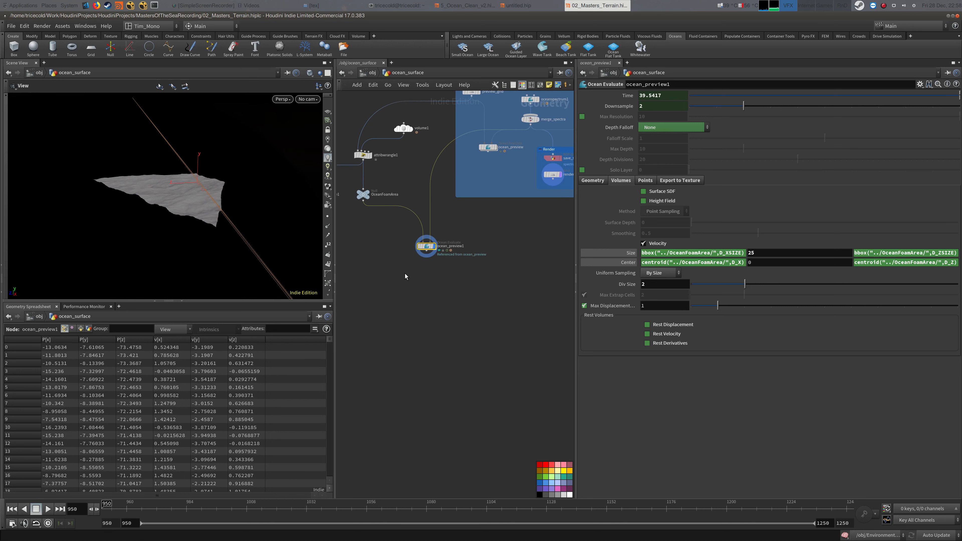
Step: Save the scene as a new file named 03_Masters_OceanSurface.hiplc
{"action": "left_click", "coordinate": [11, 26]}
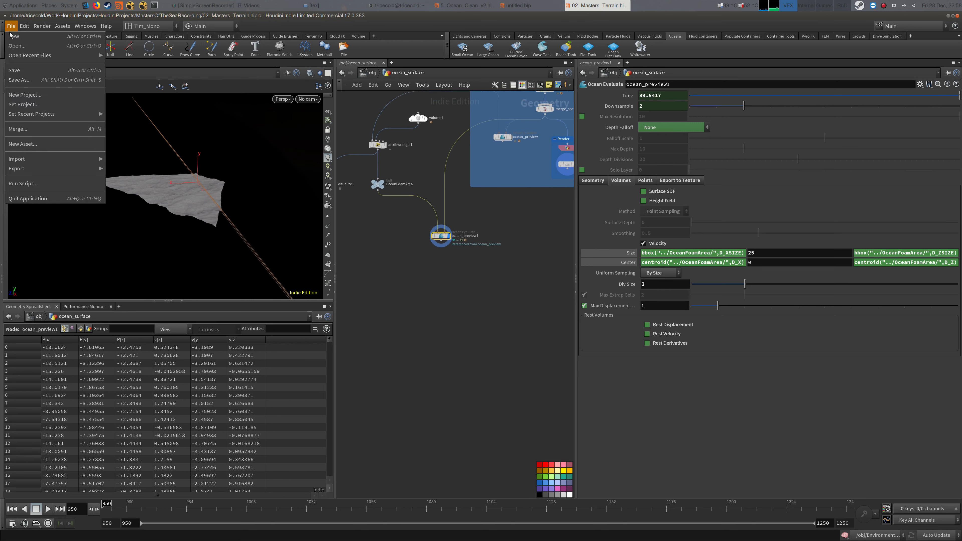
{"action": "left_click", "coordinate": [23, 81]}
{"action": "left_click", "coordinate": [138, 215]}
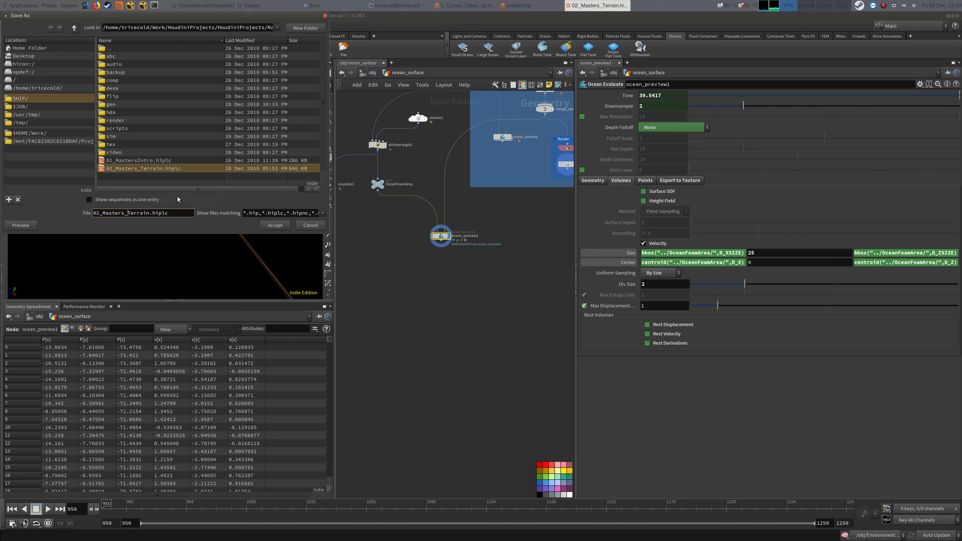
{"action": "key", "text": "shift+Right"}
{"action": "key", "text": "Right"}
{"action": "key", "text": "Right"}
{"action": "key", "text": "Right"}
{"action": "key", "text": "shift+Right"}
{"action": "key", "text": "shift+Right"}
{"action": "key", "text": "shift+Right"}
{"action": "key", "text": "shift+Right"}
{"action": "key", "text": "shift+Right"}
{"action": "key", "text": "shift+Right"}
{"action": "key", "text": "shift+Right"}
{"action": "key", "text": "shift+Right"}
{"action": "type", "text": "OceanSurface"}
{"action": "key", "text": "Return"}
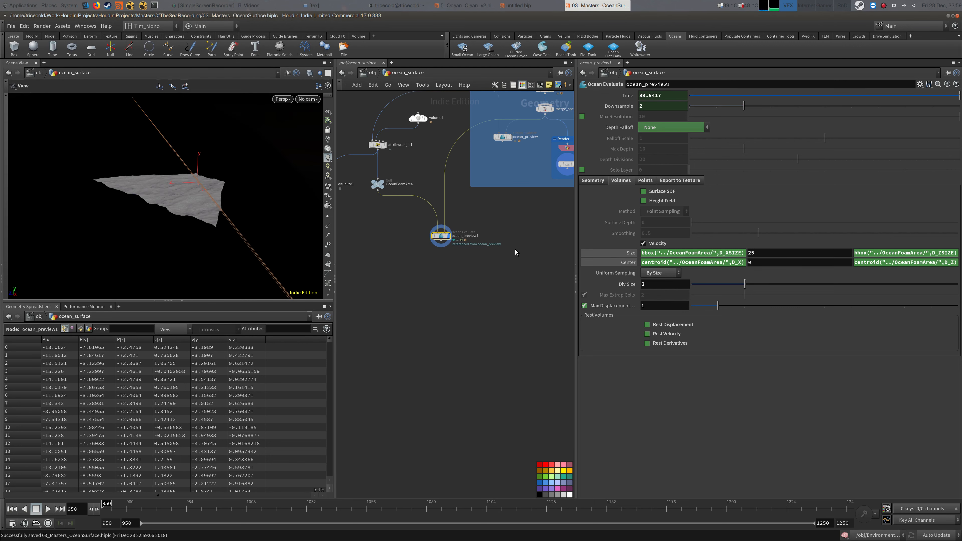
Step: Add a Null node connected to ocean_preview1's output and display it
{"action": "middle_click_drag", "start_coordinate": [464, 287], "coordinate": [486, 294]}
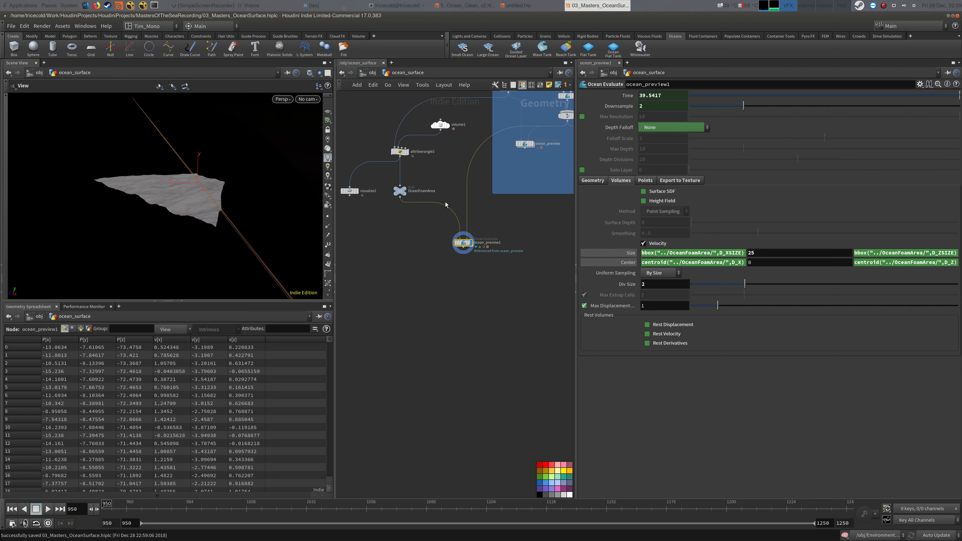
{"action": "middle_click_drag", "start_coordinate": [446, 202], "coordinate": [479, 205]}
{"action": "key", "text": "alt+Tab"}
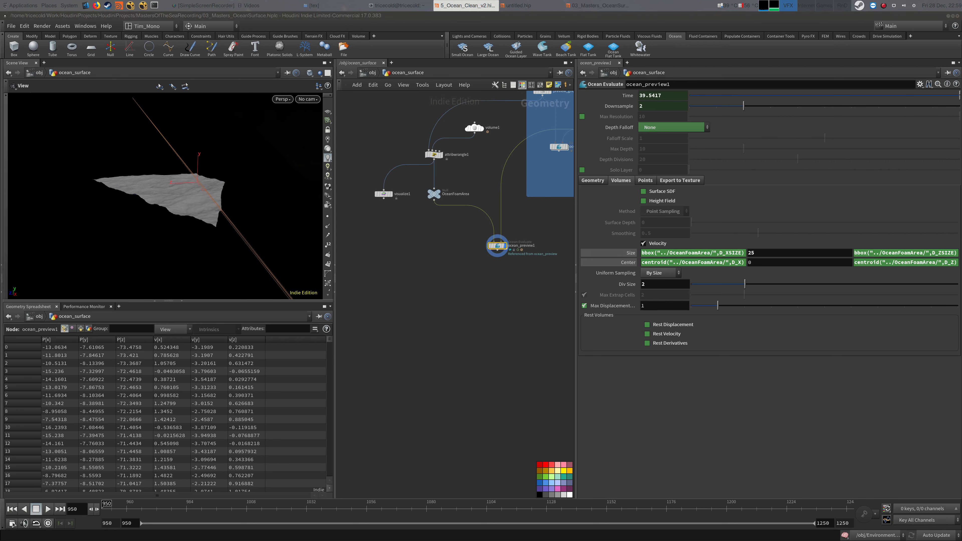
{"action": "middle_click_drag", "start_coordinate": [526, 279], "coordinate": [473, 264]}
{"action": "key", "text": "Tab"}
{"action": "type", "text": "nu"}
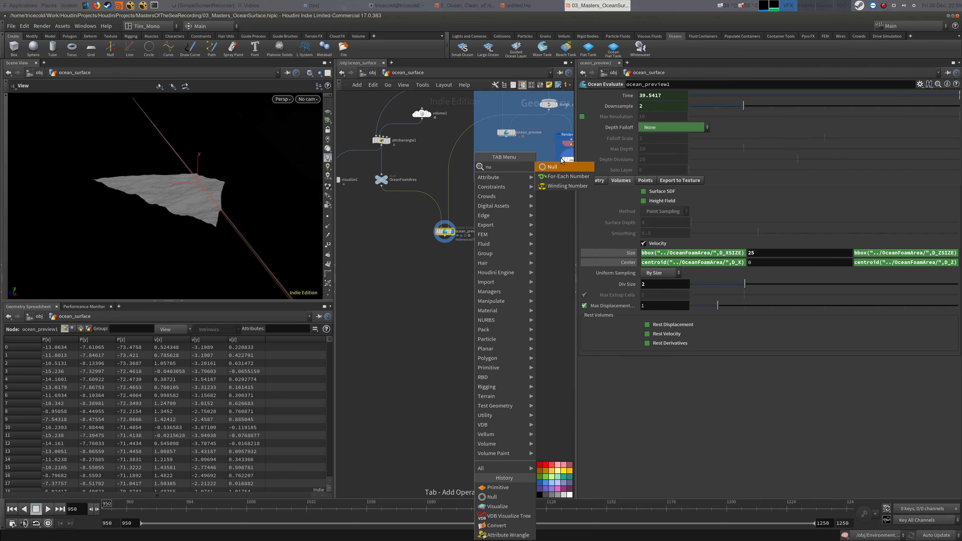
{"action": "key", "text": "Return"}
{"action": "left_click", "coordinate": [448, 268]}
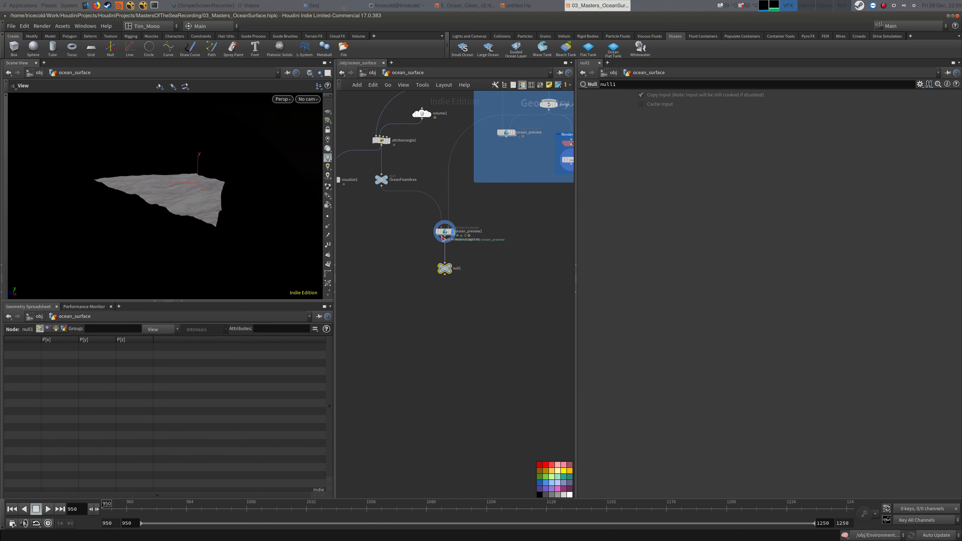
{"action": "left_click", "coordinate": [450, 265]}
{"action": "key", "text": "Escape"}
{"action": "left_click", "coordinate": [448, 267]}
Step: Rename the new Null node as Sim_GEO
{"action": "double_click", "coordinate": [449, 269]}
{"action": "type", "text": "S"}
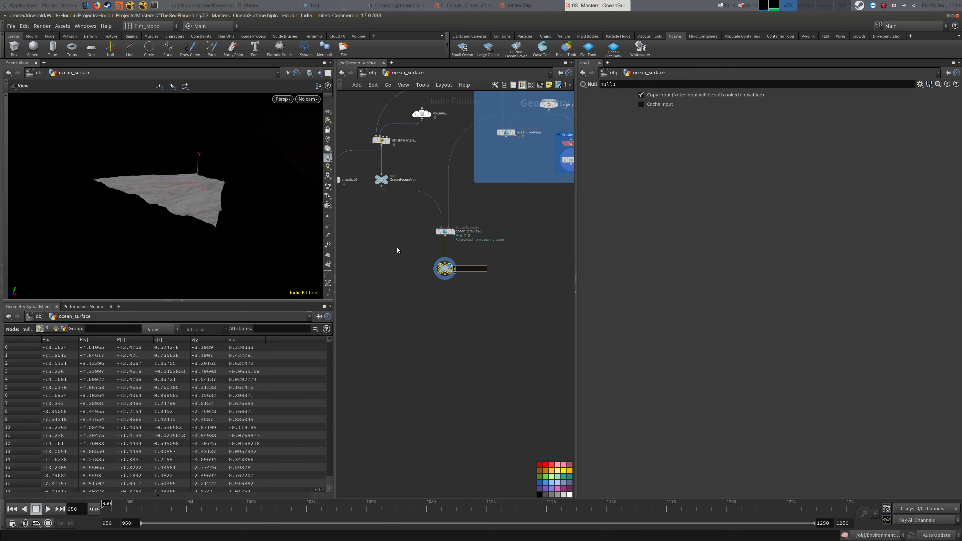
{"action": "type", "text": "im_GEO"}
{"action": "key", "text": "Return"}
{"action": "scroll", "coordinate": [473, 288], "scroll_direction": "up", "scroll_amount": 3}
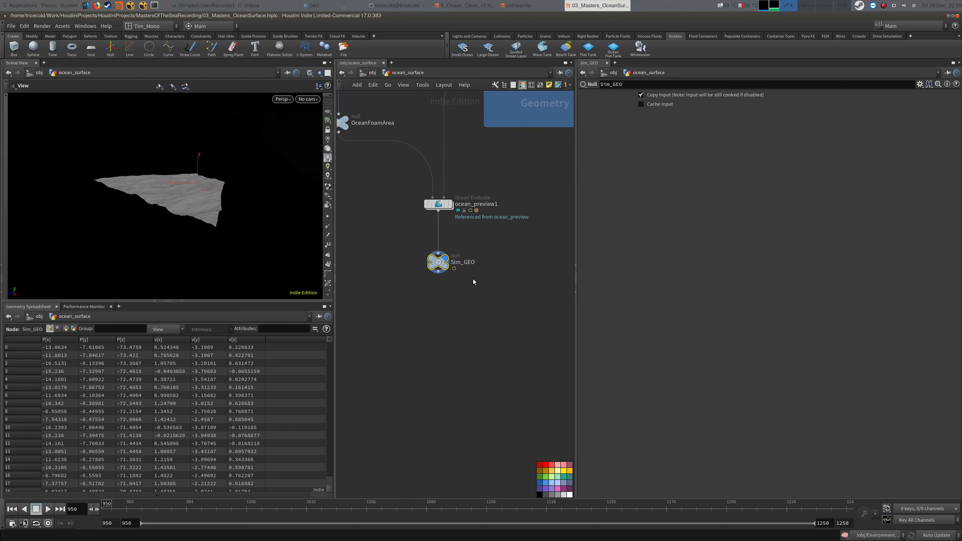
{"action": "key", "text": "Tab"}
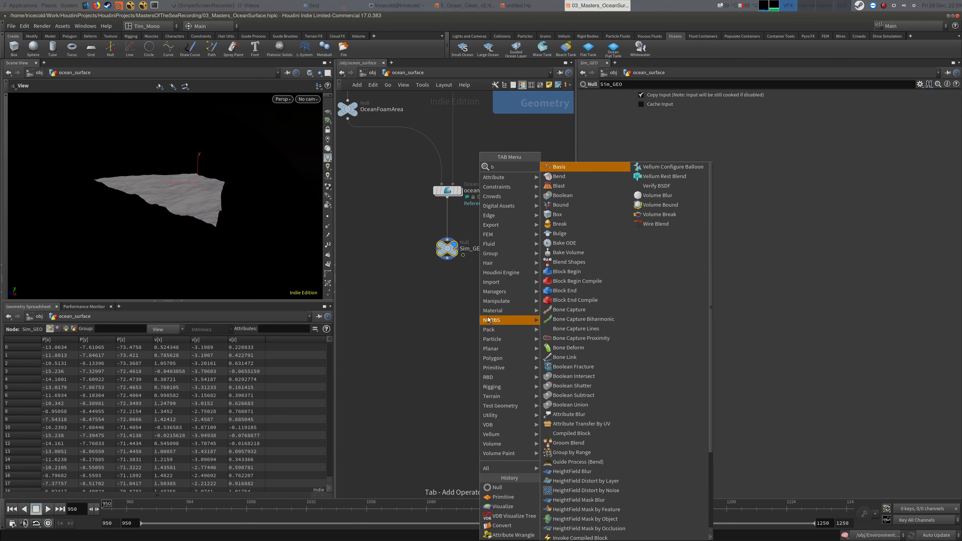
{"action": "left_click", "coordinate": [574, 170]}
{"action": "left_click", "coordinate": [410, 295]}
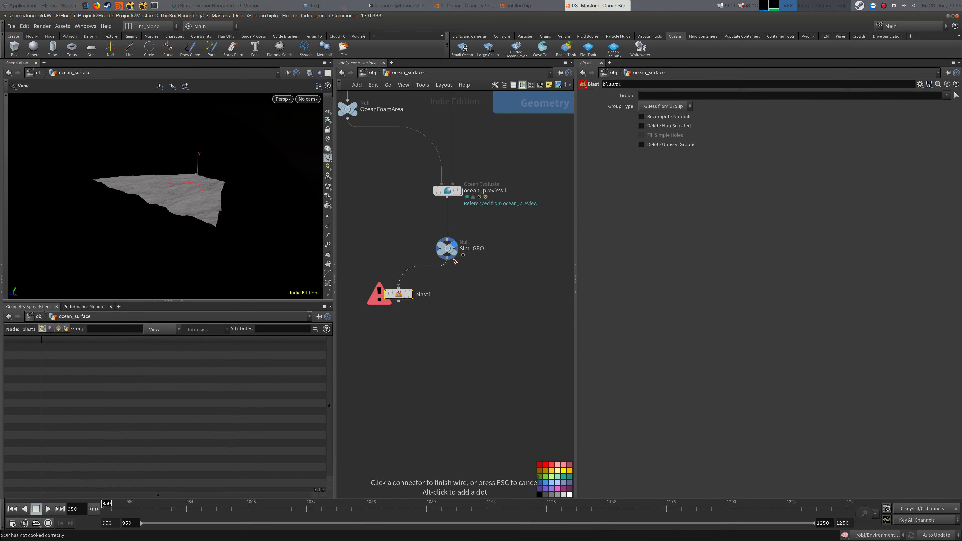
{"action": "left_click", "coordinate": [944, 96]}
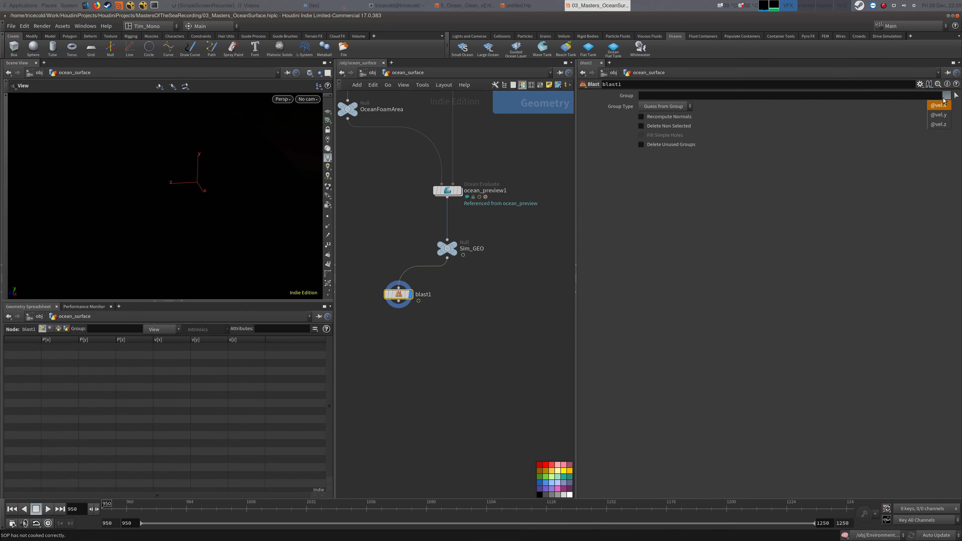
{"action": "left_click", "coordinate": [939, 106]}
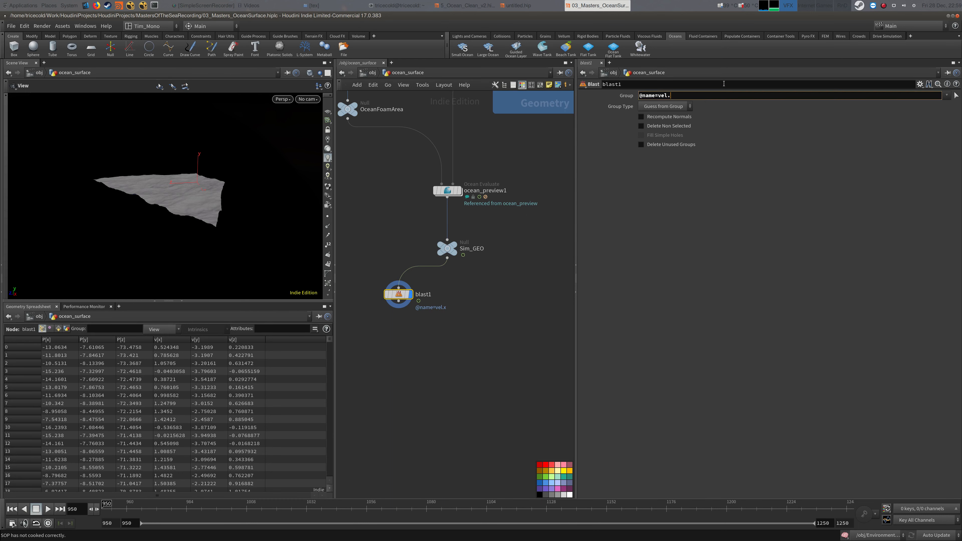
{"action": "left_click", "coordinate": [455, 348]}
Step: Add an Extrude Volume node connected to blast1's output and display it
{"action": "key", "text": "Tab"}
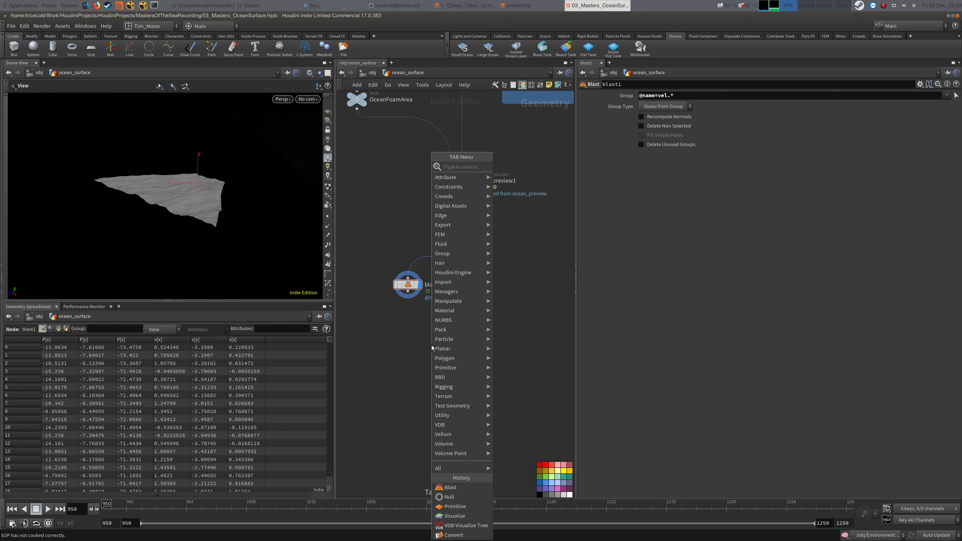
{"action": "type", "text": "extr"}
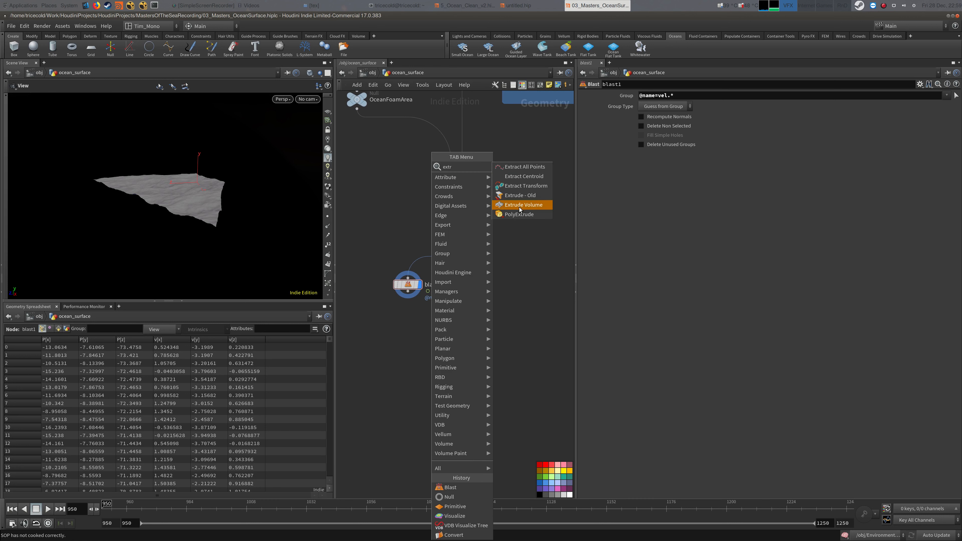
{"action": "left_click", "coordinate": [522, 205]}
{"action": "left_click", "coordinate": [408, 326]}
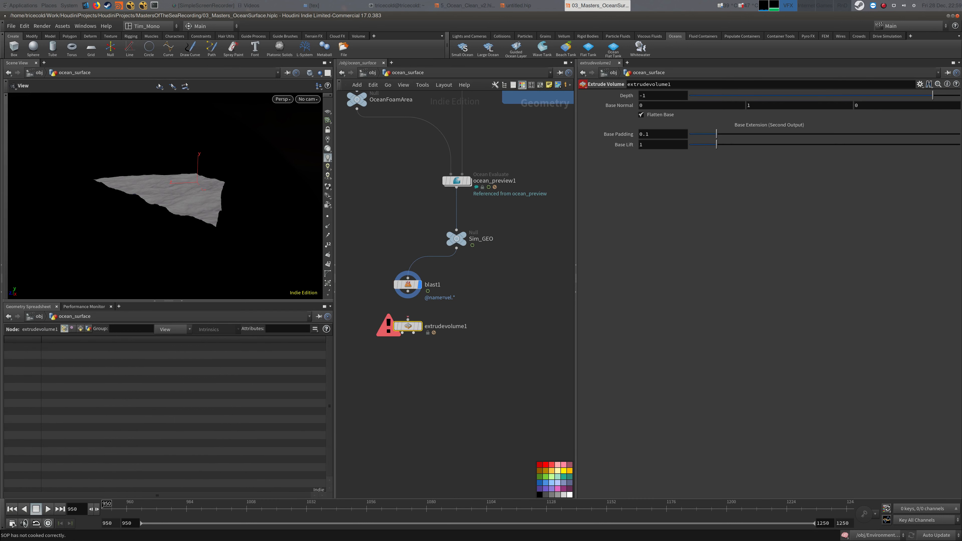
{"action": "key", "text": "alt+Tab"}
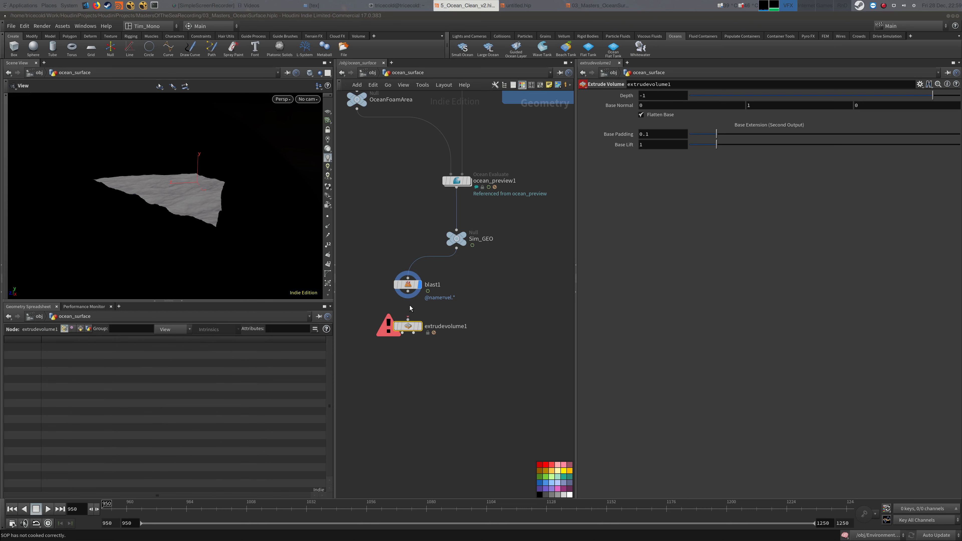
{"action": "left_click", "coordinate": [408, 291]}
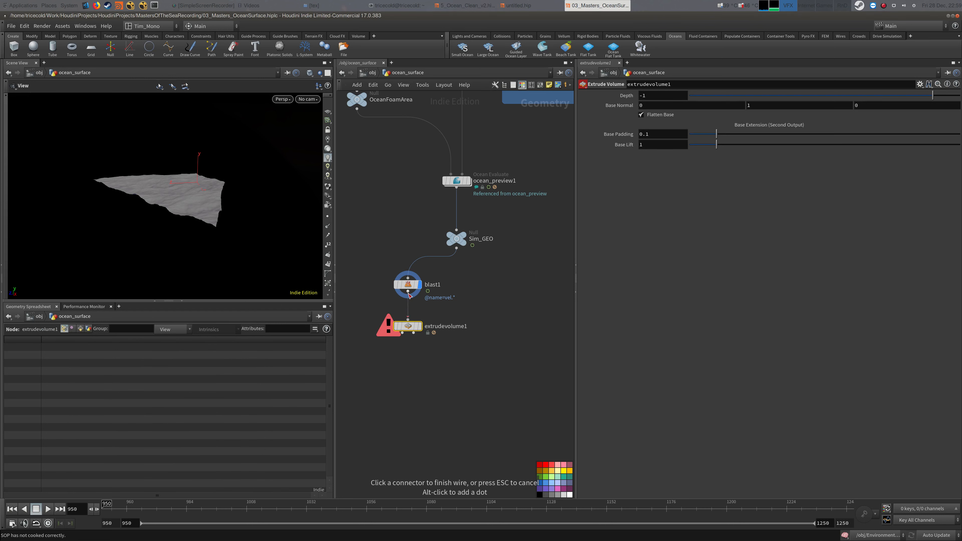
{"action": "left_click", "coordinate": [422, 327]}
{"action": "left_click", "coordinate": [420, 326]}
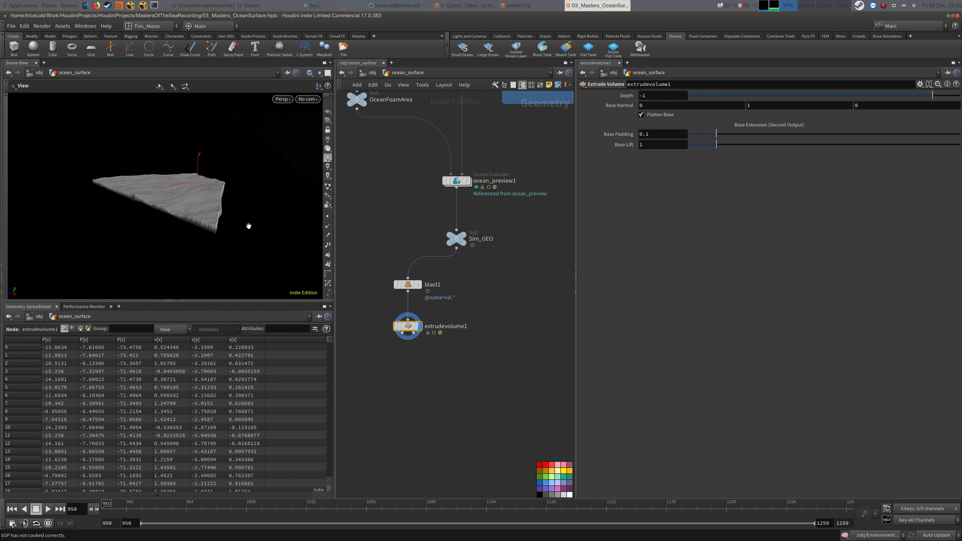
Step: Compare the extruded ocean's sides and underside with Flatten Base turned off and back on
{"action": "left_click_drag", "start_coordinate": [248, 226], "coordinate": [212, 208]}
{"action": "right_click_drag", "start_coordinate": [212, 208], "coordinate": [260, 187]}
{"action": "left_click_drag", "start_coordinate": [260, 187], "coordinate": [144, 228]}
{"action": "left_click", "coordinate": [657, 114]}
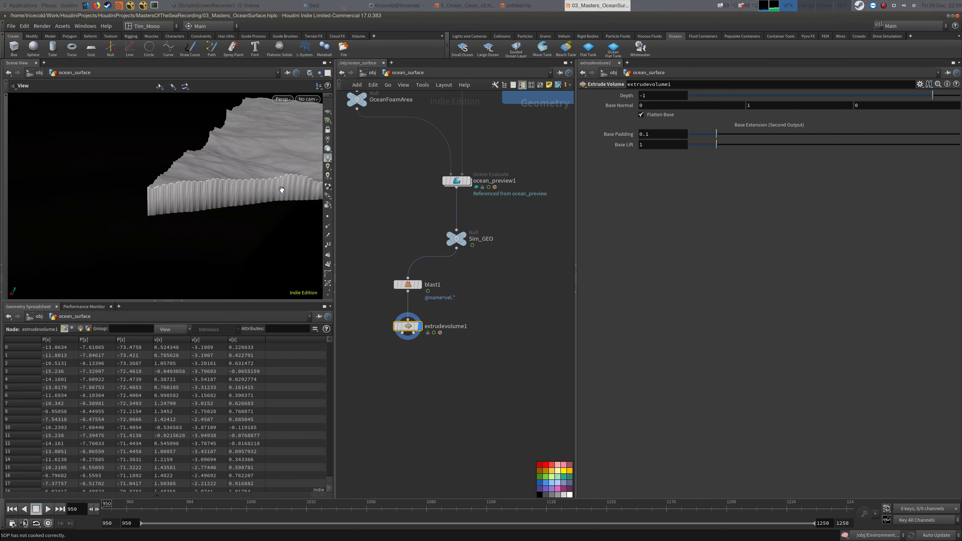
{"action": "left_click", "coordinate": [654, 115]}
{"action": "left_click_drag", "start_coordinate": [249, 197], "coordinate": [309, 179]}
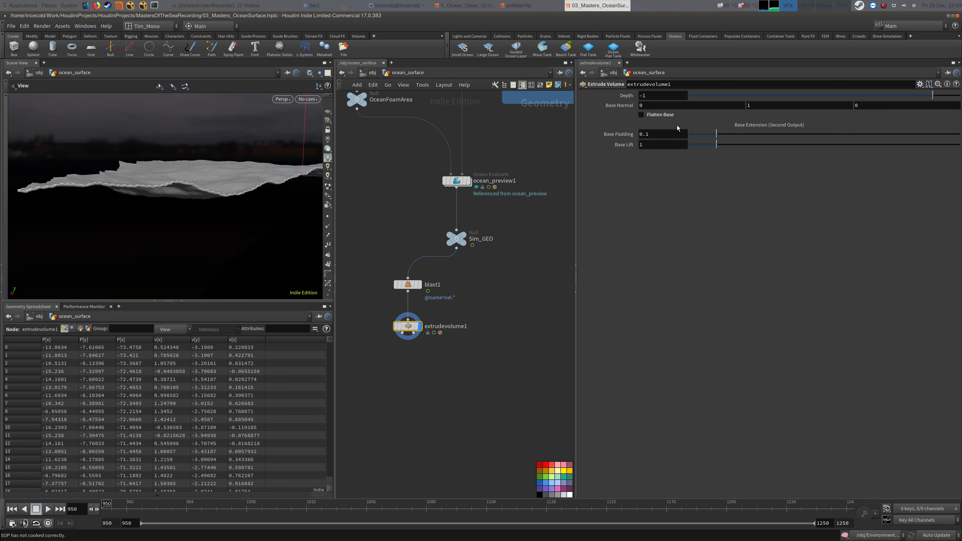
{"action": "left_click", "coordinate": [666, 115]}
Step: Add a VDB from Polygons node below extrudevolume1 and set its Voxel Size to 1
{"action": "middle_click_drag", "start_coordinate": [495, 241], "coordinate": [497, 225]}
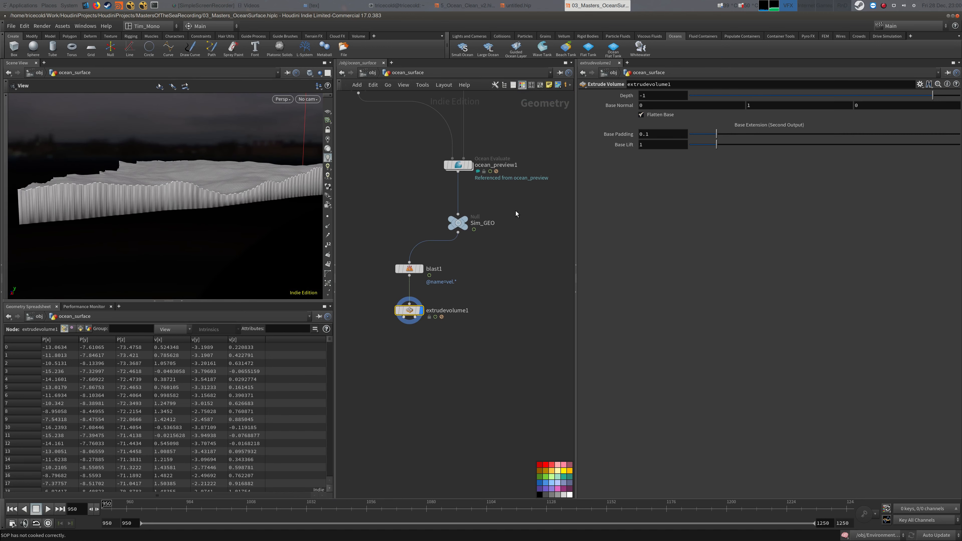
{"action": "middle_click_drag", "start_coordinate": [473, 288], "coordinate": [463, 232]}
{"action": "key", "text": "Tab"}
{"action": "type", "text": "vdbf"}
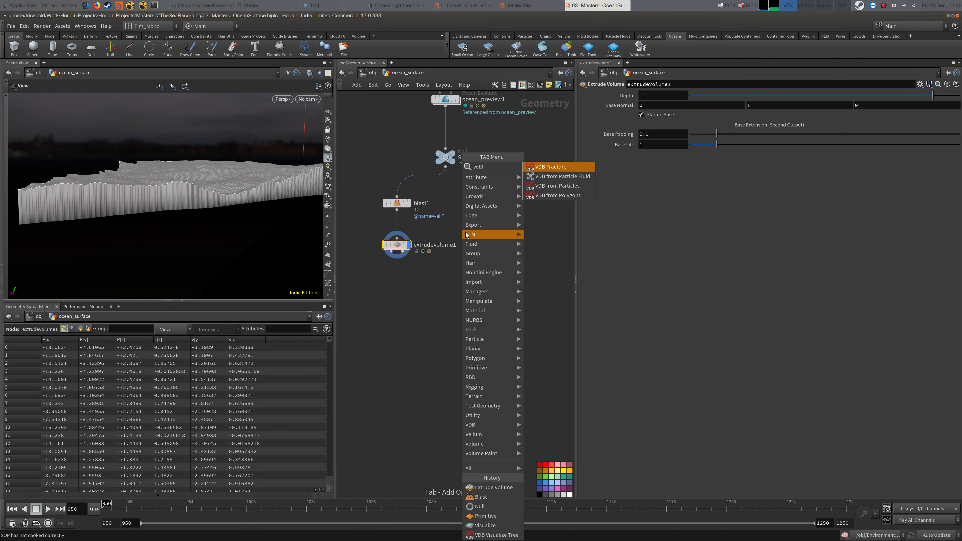
{"action": "left_click", "coordinate": [569, 196]}
{"action": "left_click", "coordinate": [397, 290]}
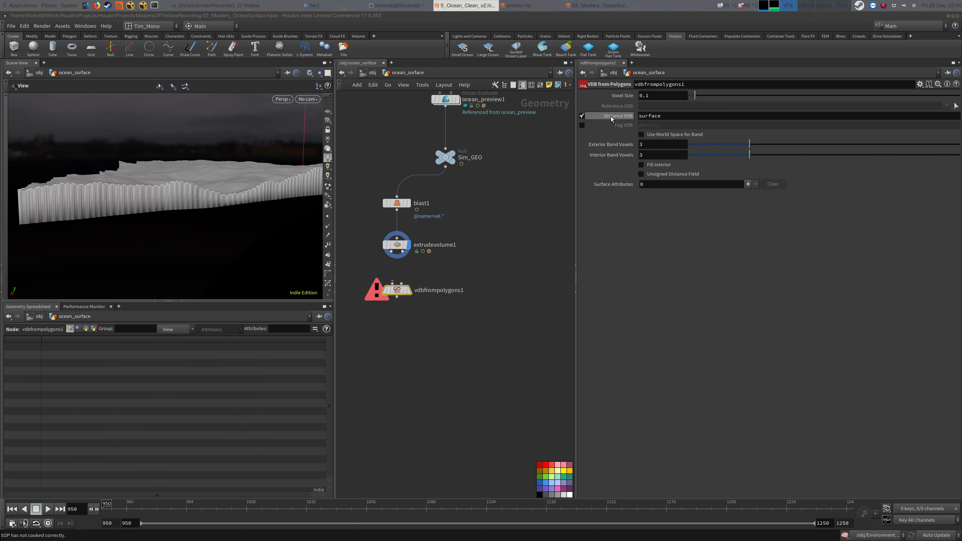
{"action": "double_click", "coordinate": [644, 96]}
{"action": "type", "text": "1"}
{"action": "left_click", "coordinate": [503, 216]}
Step: Connect extrudevolume1's first output to the first input of VDB from Polygons, then display and inspect the resulting surface
{"action": "middle_click_drag", "start_coordinate": [394, 268], "coordinate": [437, 250]}
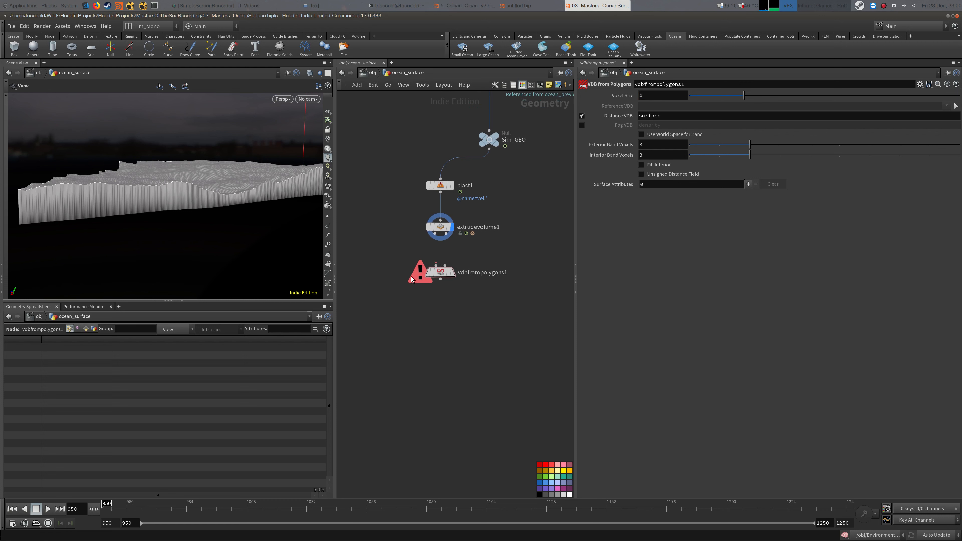
{"action": "left_click_drag", "start_coordinate": [436, 265], "coordinate": [435, 234]}
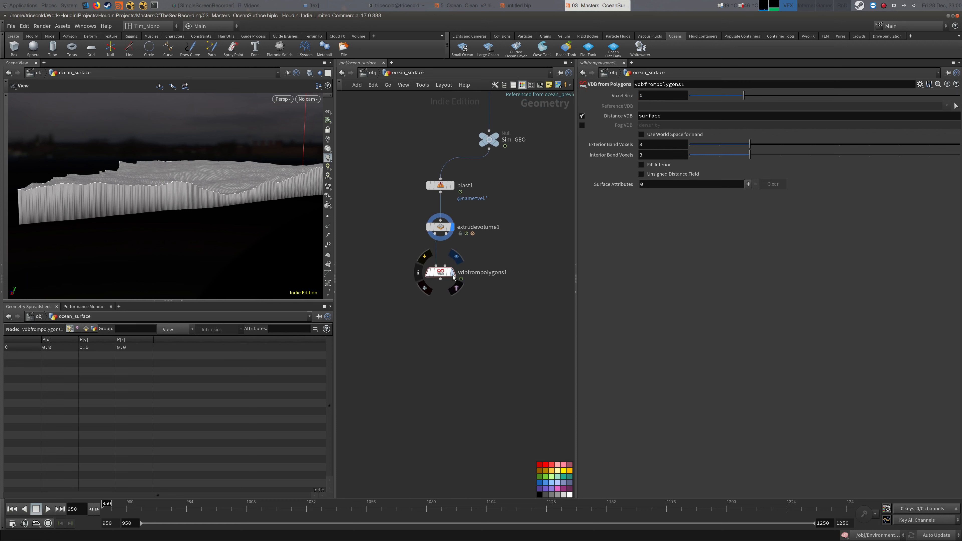
{"action": "middle_click_drag", "start_coordinate": [512, 237], "coordinate": [507, 241]}
{"action": "mouse_move", "coordinate": [273, 190]}
{"action": "left_mouse_down"}
{"action": "mouse_move", "coordinate": [279, 268]}
{"action": "mouse_move", "coordinate": [313, 226]}
{"action": "mouse_move", "coordinate": [264, 201]}
{"action": "mouse_move", "coordinate": [281, 204]}
{"action": "mouse_move", "coordinate": [270, 176]}
{"action": "mouse_move", "coordinate": [293, 189]}
{"action": "mouse_move", "coordinate": [267, 210]}
{"action": "mouse_move", "coordinate": [262, 189]}
{"action": "mouse_move", "coordinate": [253, 206]}
{"action": "mouse_move", "coordinate": [226, 200]}
{"action": "mouse_move", "coordinate": [201, 238]}
{"action": "mouse_move", "coordinate": [376, 217]}
{"action": "left_mouse_up"}
{"action": "key", "text": "w"}
{"action": "key", "text": "w"}
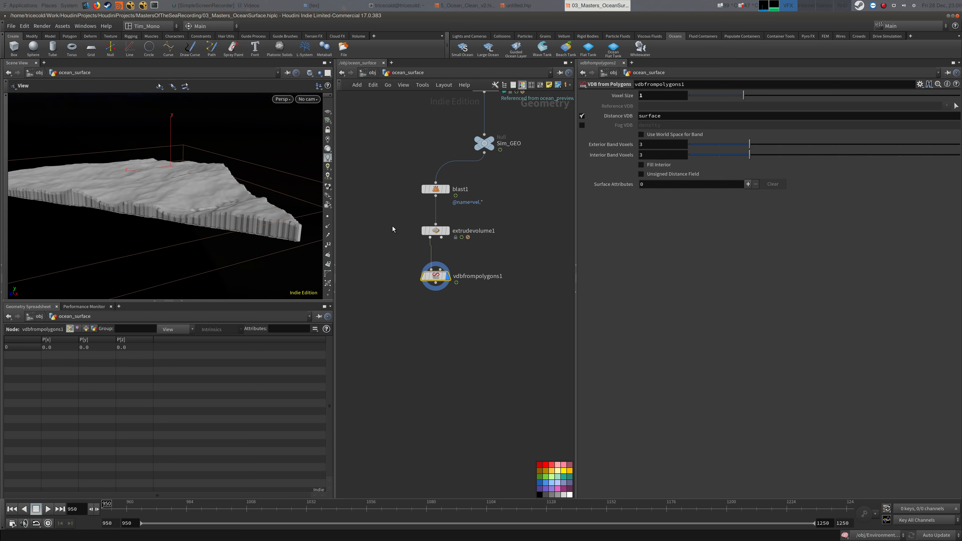
Step: Add a Null node below vdbfrompolygons1, connect it to that node's output and display it
{"action": "scroll", "coordinate": [393, 227], "scroll_direction": "down", "scroll_amount": 2}
{"action": "scroll", "coordinate": [466, 296], "scroll_direction": "down", "scroll_amount": 1}
{"action": "key", "text": "Tab"}
{"action": "type", "text": "nu"}
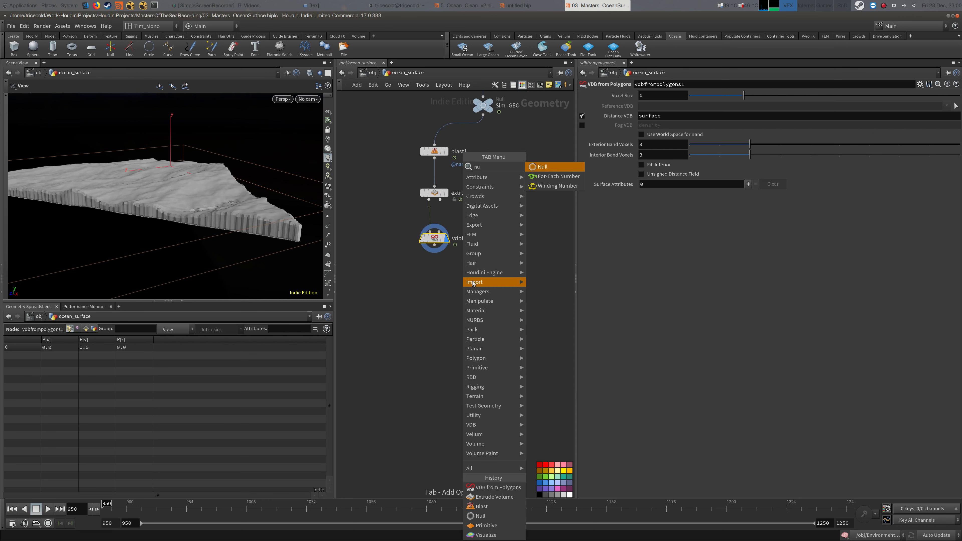
{"action": "left_click", "coordinate": [555, 168]}
{"action": "left_click", "coordinate": [435, 284]}
{"action": "left_click", "coordinate": [438, 243]}
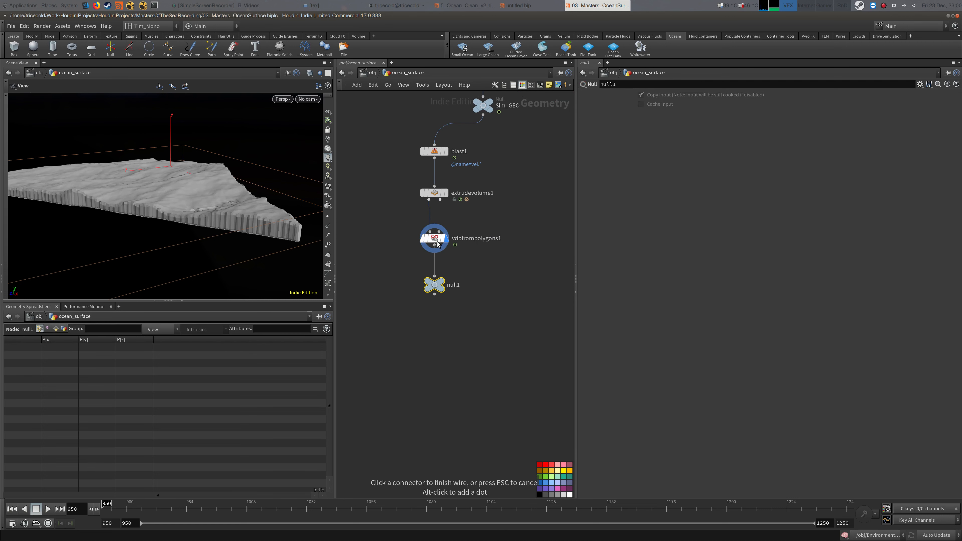
{"action": "left_click", "coordinate": [434, 277]}
Step: Rename the new Null node as In_Surface and colour it black
{"action": "key", "text": "F2"}
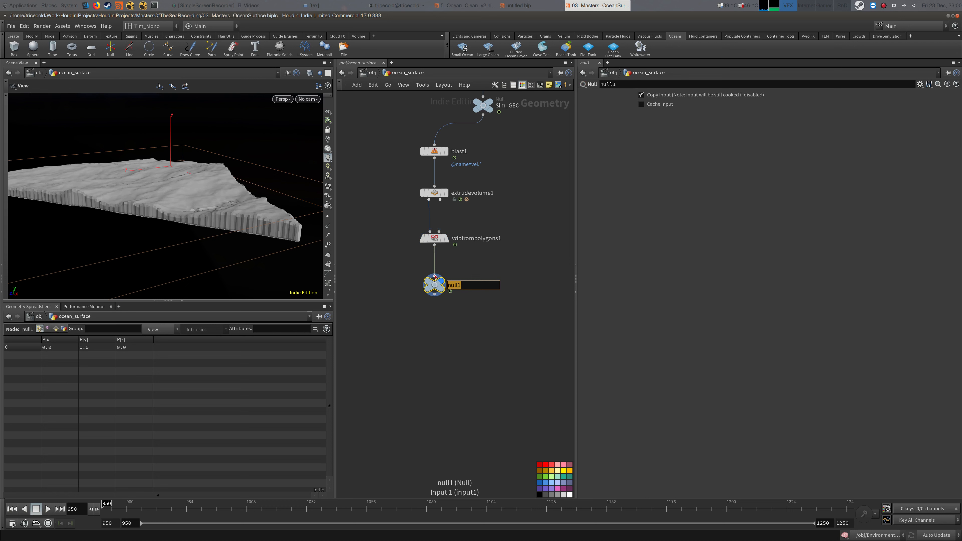
{"action": "key", "text": "BackSpace"}
{"action": "type", "text": "In_Surface"}
{"action": "key", "text": "Return"}
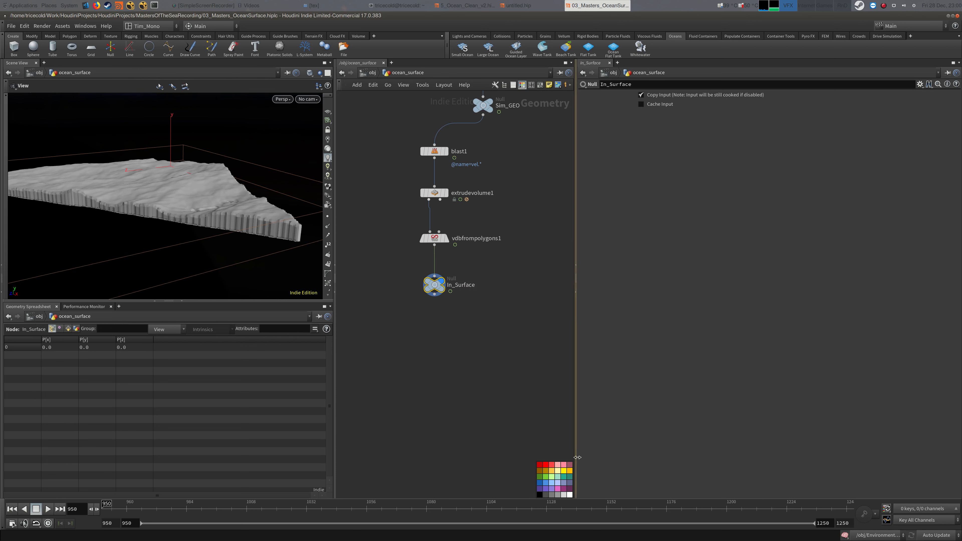
{"action": "left_click", "coordinate": [540, 494]}
Step: Duplicate the In_Surface null, place the copy beside it and connect its input to Sim_GEO's output
{"action": "key", "text": "ctrl+c"}
{"action": "key", "text": "ctrl+v"}
{"action": "middle_click_drag", "start_coordinate": [500, 310], "coordinate": [423, 335]}
{"action": "left_click_drag", "start_coordinate": [423, 335], "coordinate": [457, 311]}
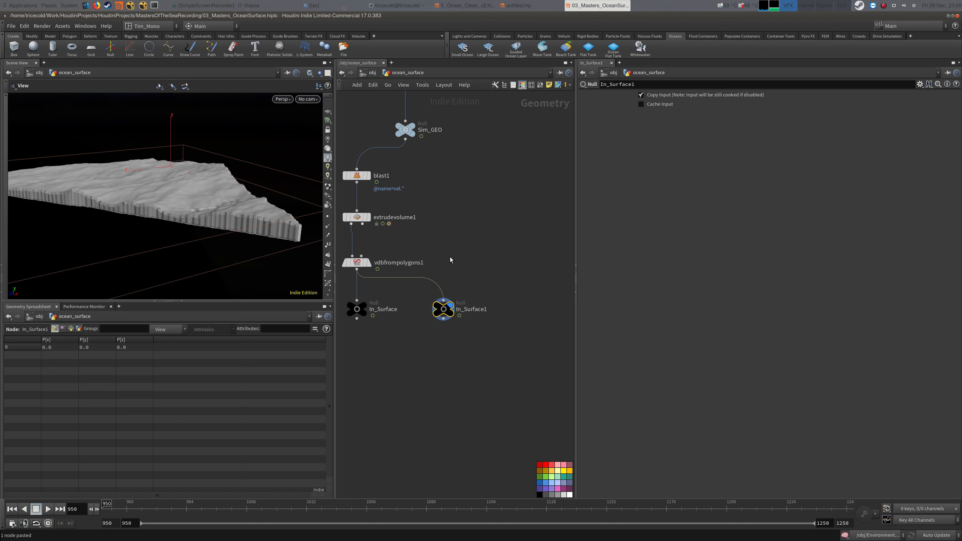
{"action": "left_click_drag", "start_coordinate": [406, 140], "coordinate": [443, 299]}
Step: Rename the duplicated null as In_VEL
{"action": "double_click", "coordinate": [475, 309]}
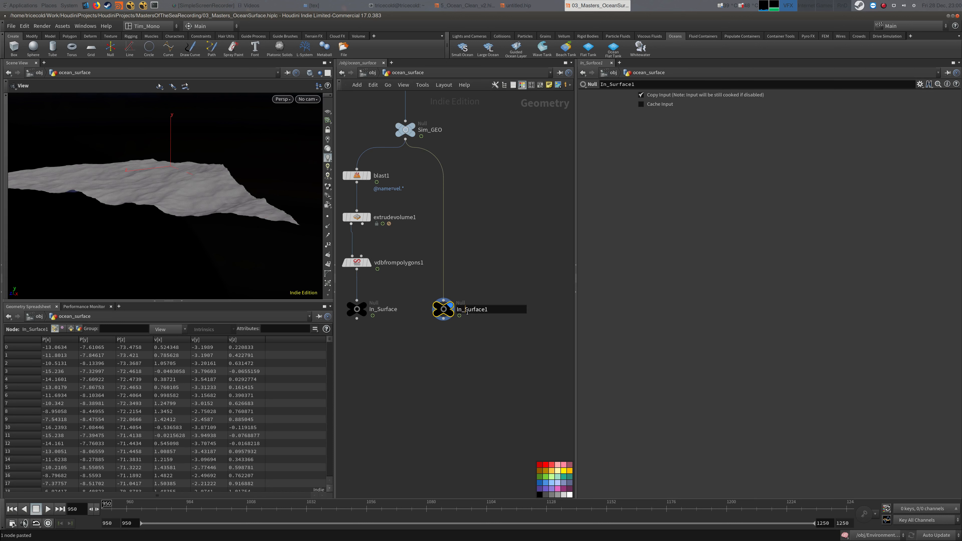
{"action": "type", "text": "VEL"}
{"action": "key", "text": "Return"}
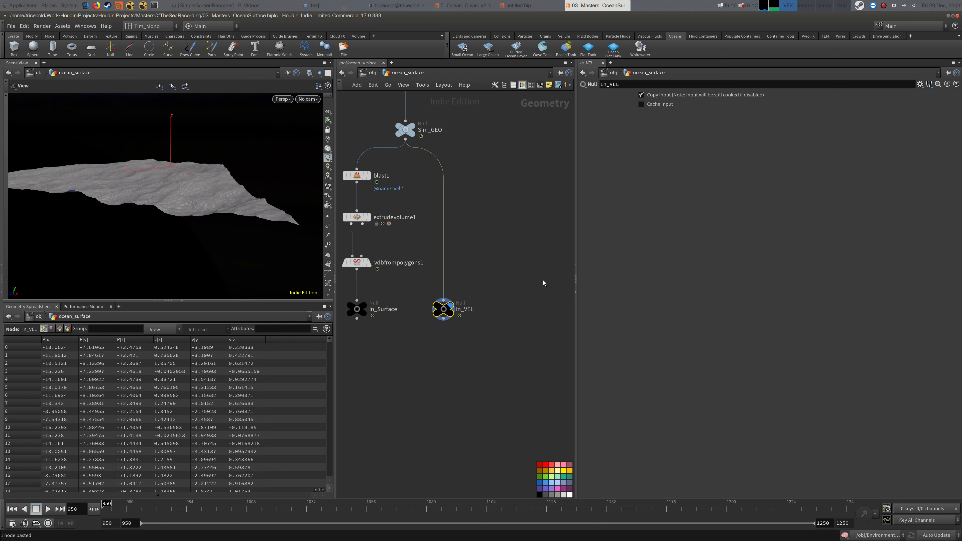
{"action": "scroll", "coordinate": [513, 341], "scroll_direction": "down", "scroll_amount": 5}
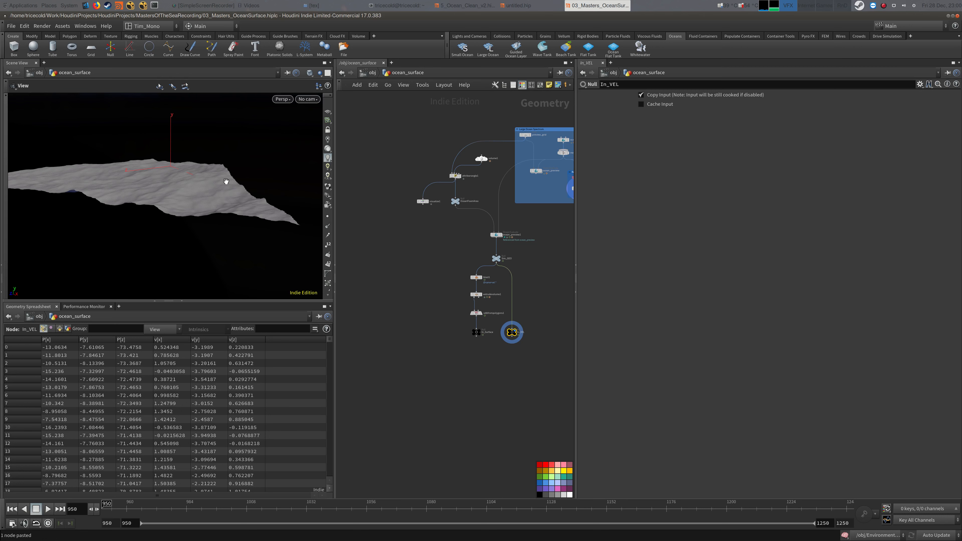
{"action": "scroll", "coordinate": [231, 181], "scroll_direction": "up", "scroll_amount": 10}
{"action": "left_click_drag", "start_coordinate": [253, 165], "coordinate": [245, 154]}
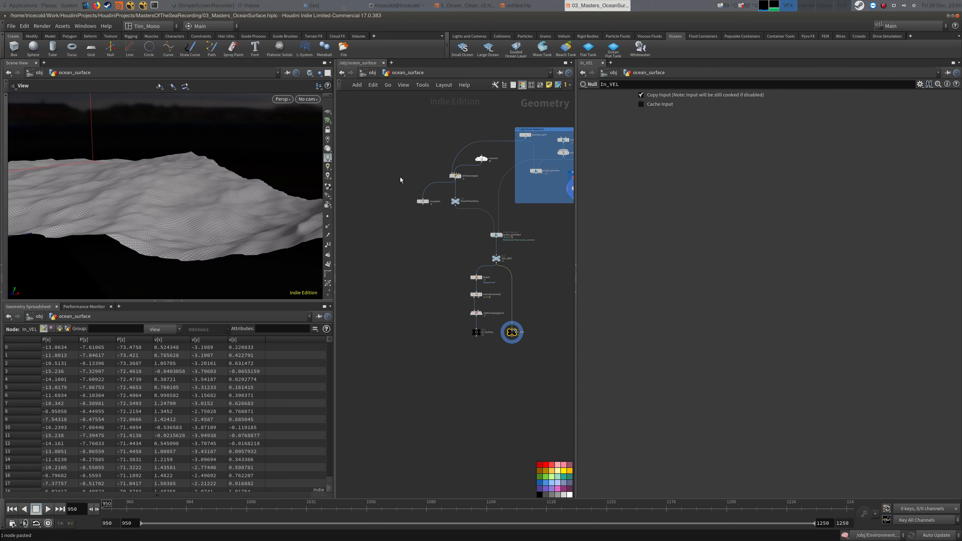
{"action": "key", "text": "alt+Tab"}
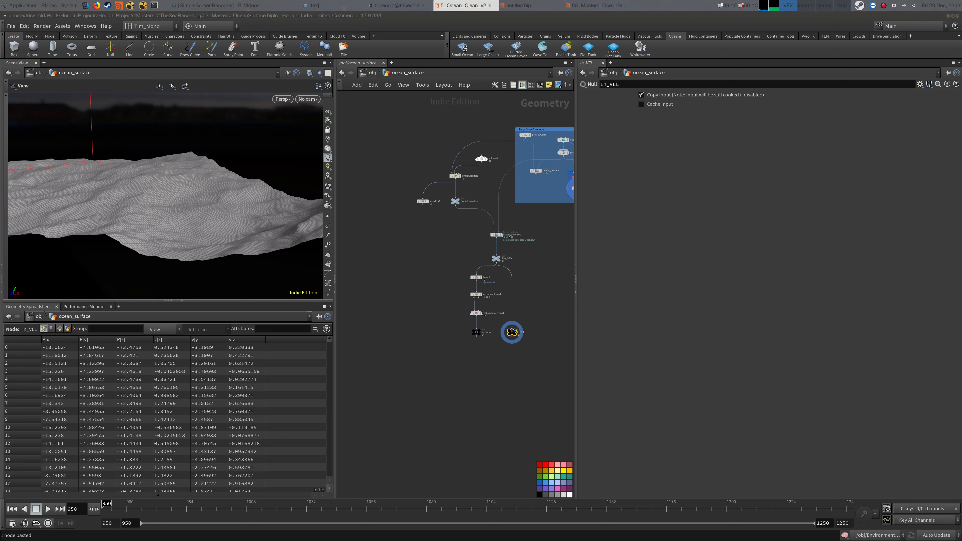
{"action": "key", "text": "alt+Tab"}
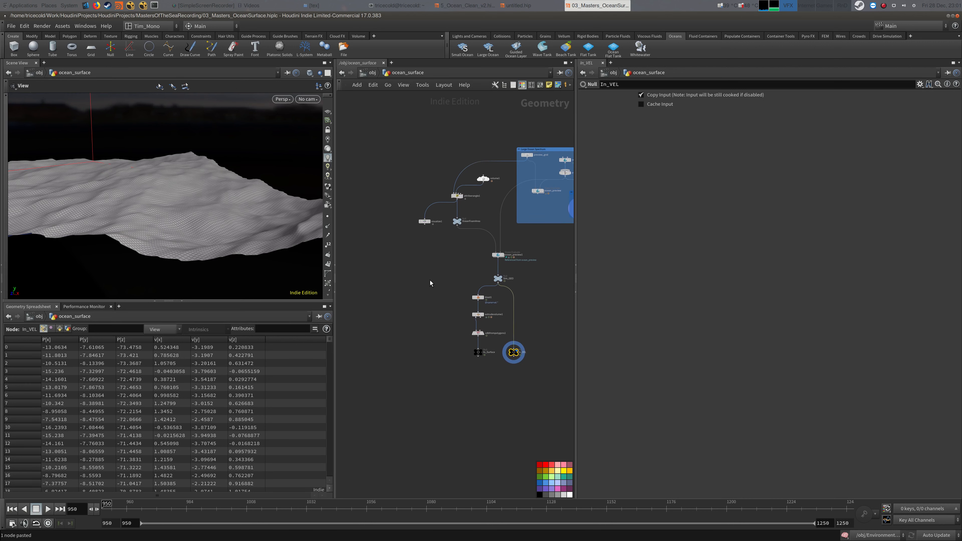
Step: Add an Ocean Foam node in the empty area below visualize1 and OceanFoamArea
{"action": "key", "text": "Tab"}
{"action": "type", "text": "oce"}
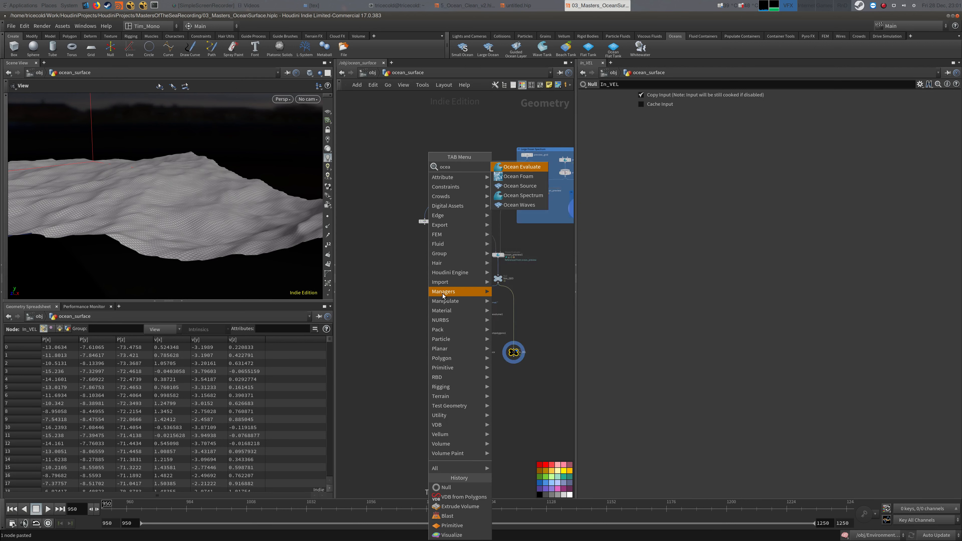
{"action": "type", "text": "am"}
{"action": "left_click", "coordinate": [517, 177]}
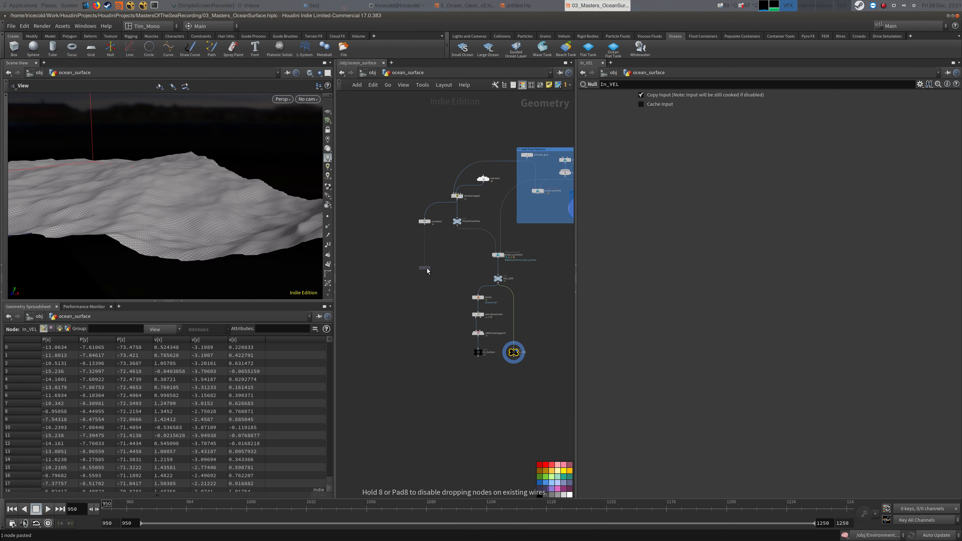
{"action": "scroll", "coordinate": [430, 263], "scroll_direction": "up", "scroll_amount": 2}
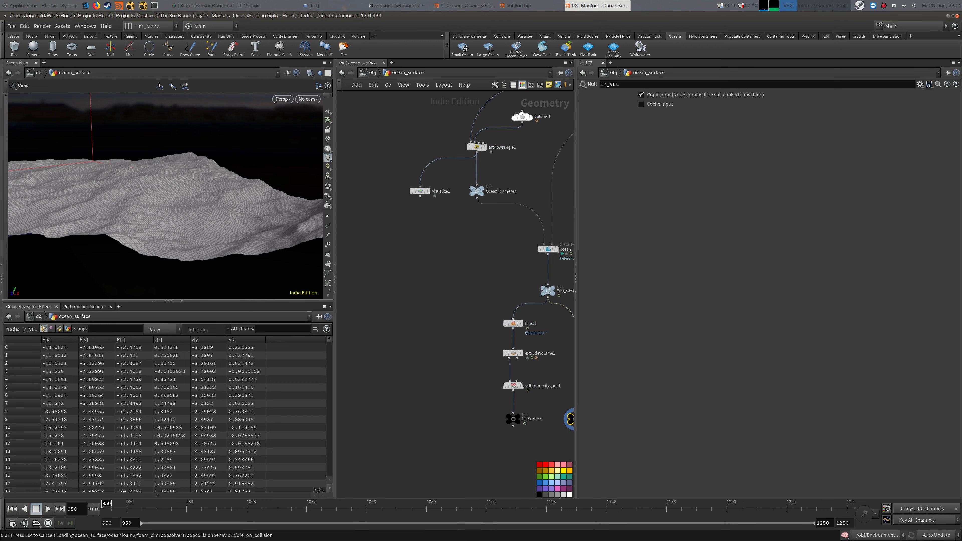
{"action": "left_click", "coordinate": [444, 272]}
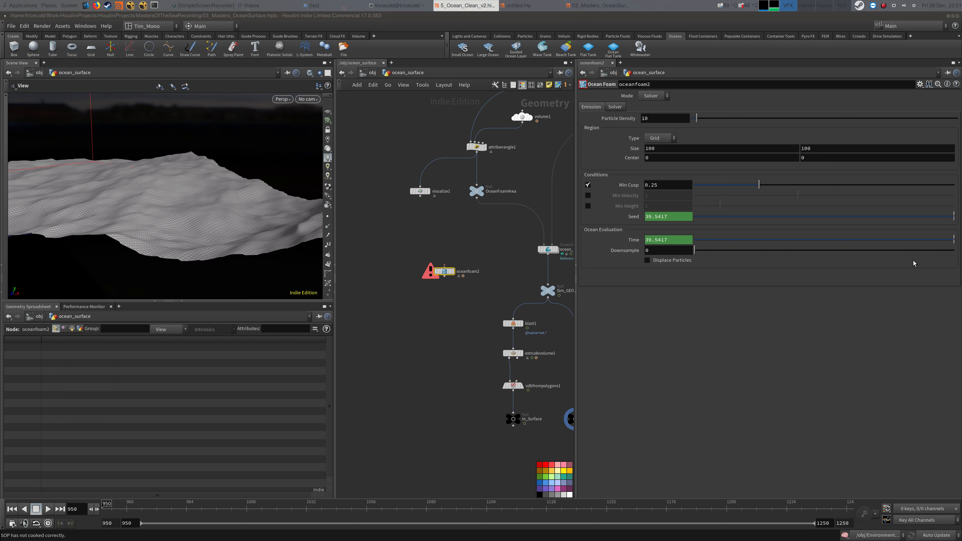
Step: Connect the ocean spectrum from the Large Ocean Spectrum network box to the Ocean Foam node's input
{"action": "middle_click_drag", "start_coordinate": [498, 238], "coordinate": [396, 241]}
{"action": "left_click_drag", "start_coordinate": [342, 278], "coordinate": [373, 254]}
{"action": "middle_click_drag", "start_coordinate": [566, 94], "coordinate": [496, 133]}
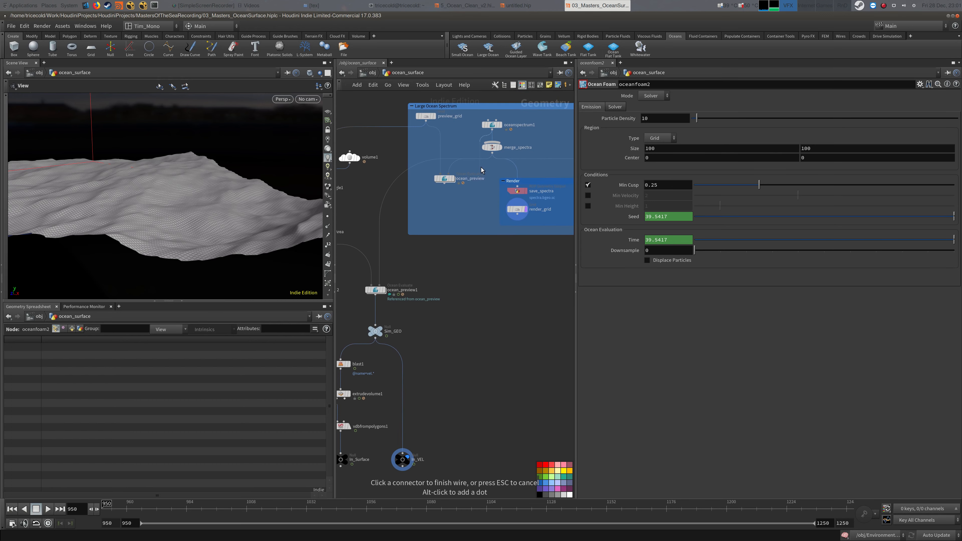
{"action": "middle_click_drag", "start_coordinate": [441, 200], "coordinate": [556, 145]}
{"action": "left_click", "coordinate": [418, 183]}
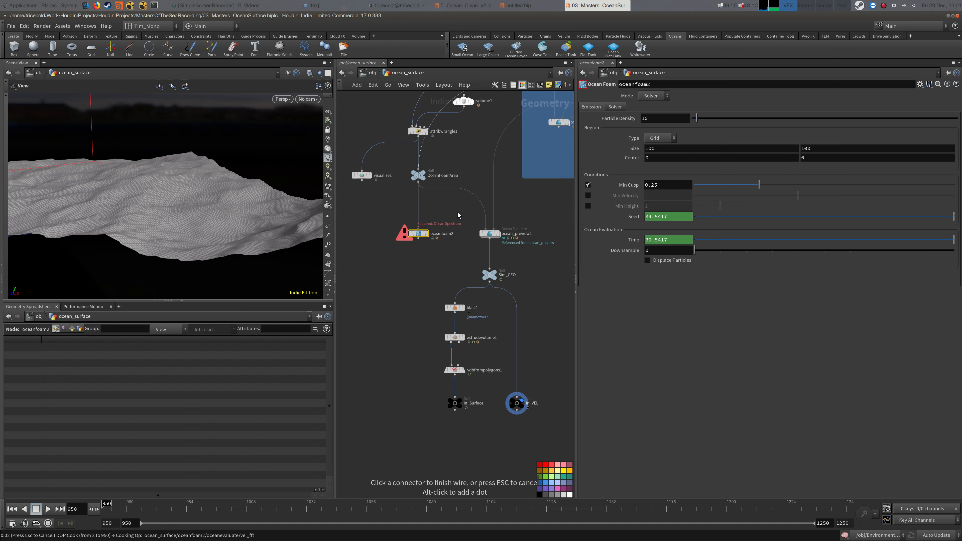
{"action": "left_click", "coordinate": [441, 224]}
Step: Set the Ocean Foam node's Mode to Emitter
{"action": "left_click", "coordinate": [653, 96]}
{"action": "left_click", "coordinate": [650, 105]}
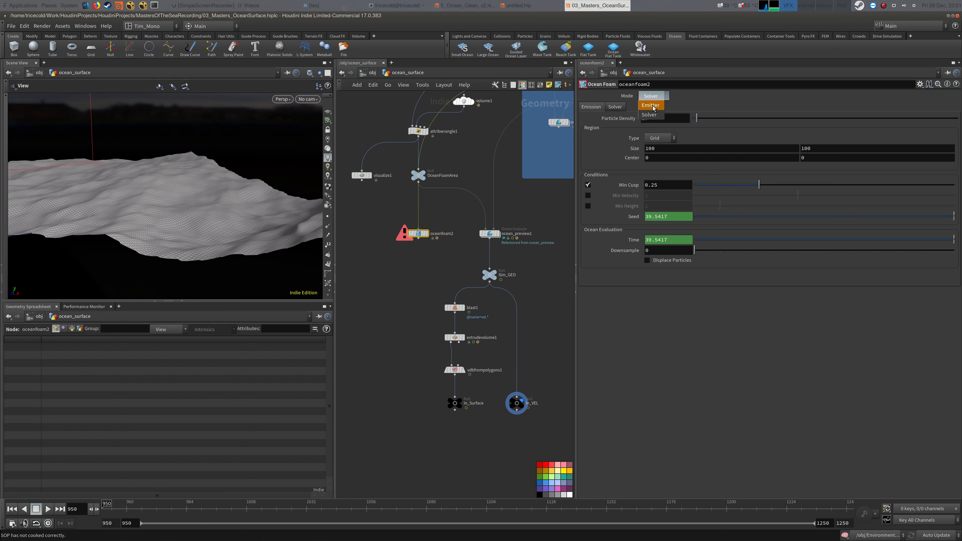
{"action": "left_click", "coordinate": [616, 108]}
{"action": "left_click", "coordinate": [599, 109]}
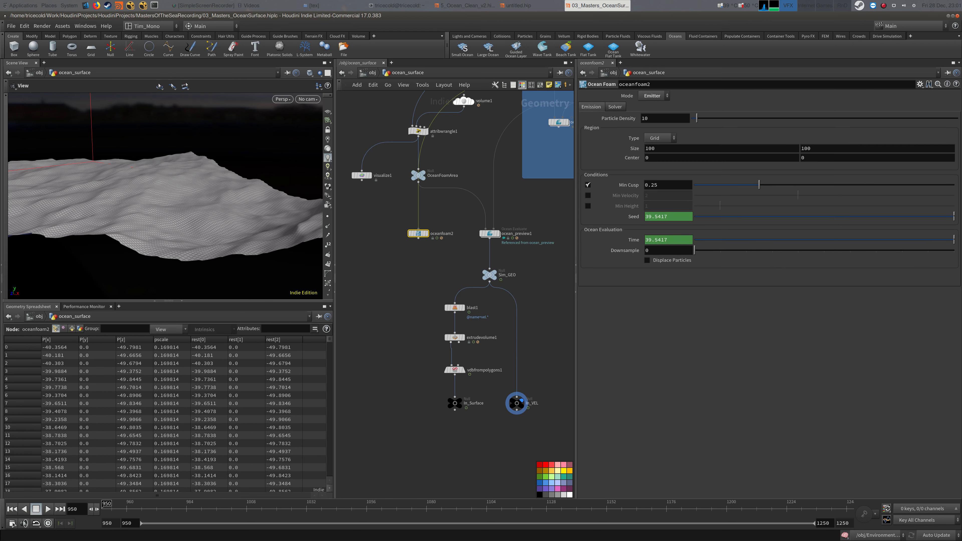
{"action": "key", "text": "alt+Tab"}
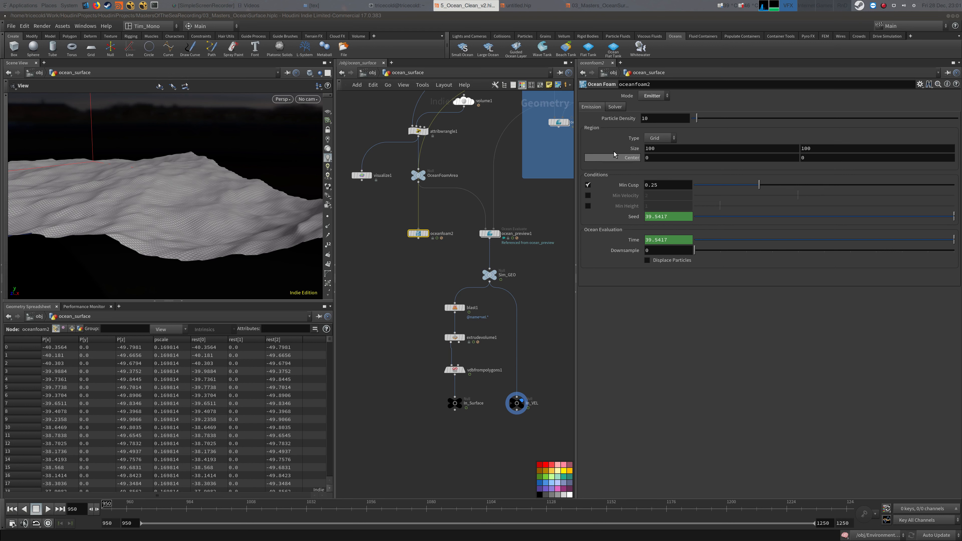
Step: Set the foam emission region's Type to Camera and choose /obj/Cam_0030 as its camera
{"action": "left_click", "coordinate": [659, 138]}
{"action": "left_click", "coordinate": [657, 156]}
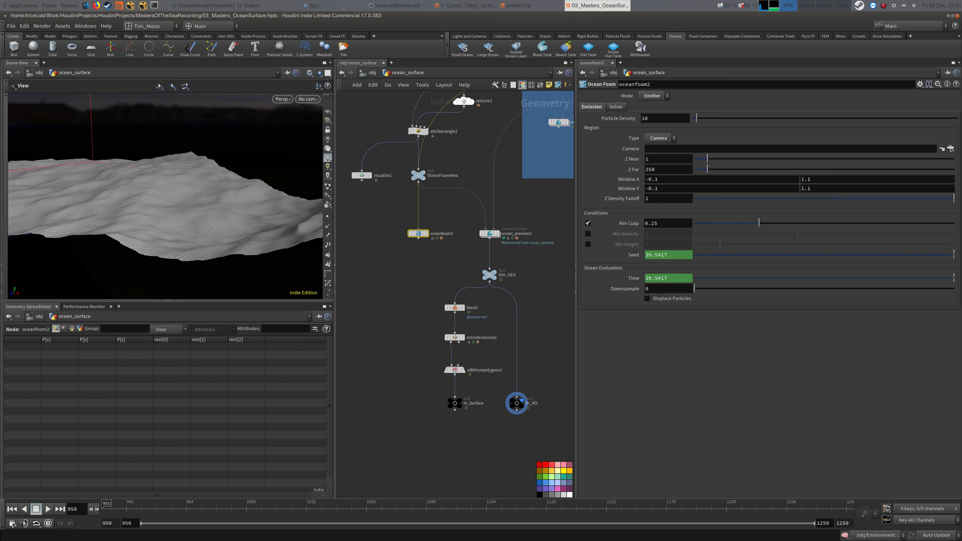
{"action": "left_click", "coordinate": [950, 149]}
{"action": "left_click", "coordinate": [894, 106]}
{"action": "left_click", "coordinate": [880, 216]}
Step: Copy volume1's Camera parameter and paste it as a relative reference into oceanfoam2's Camera parameter
{"action": "scroll", "coordinate": [470, 182], "scroll_direction": "up", "scroll_amount": 1}
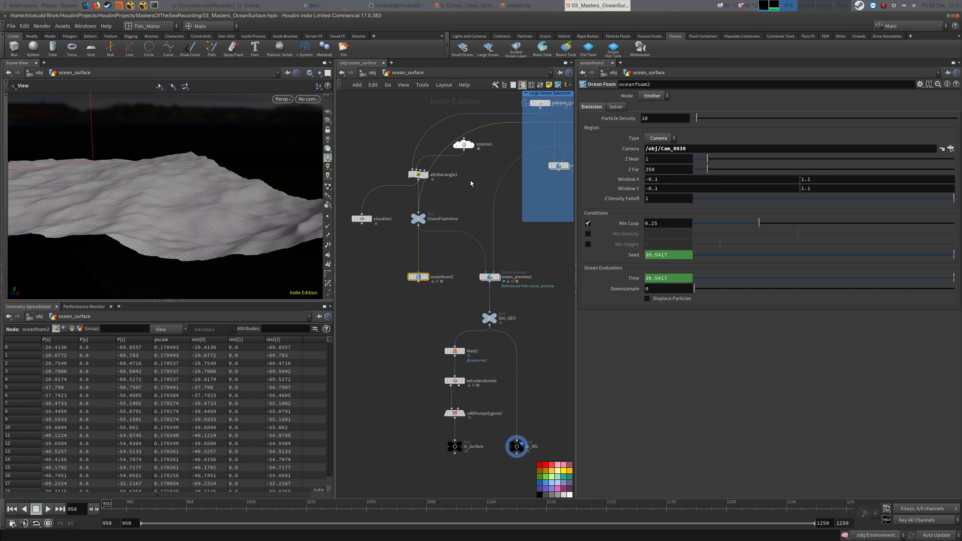
{"action": "left_click", "coordinate": [465, 148]}
{"action": "right_click", "coordinate": [630, 149]}
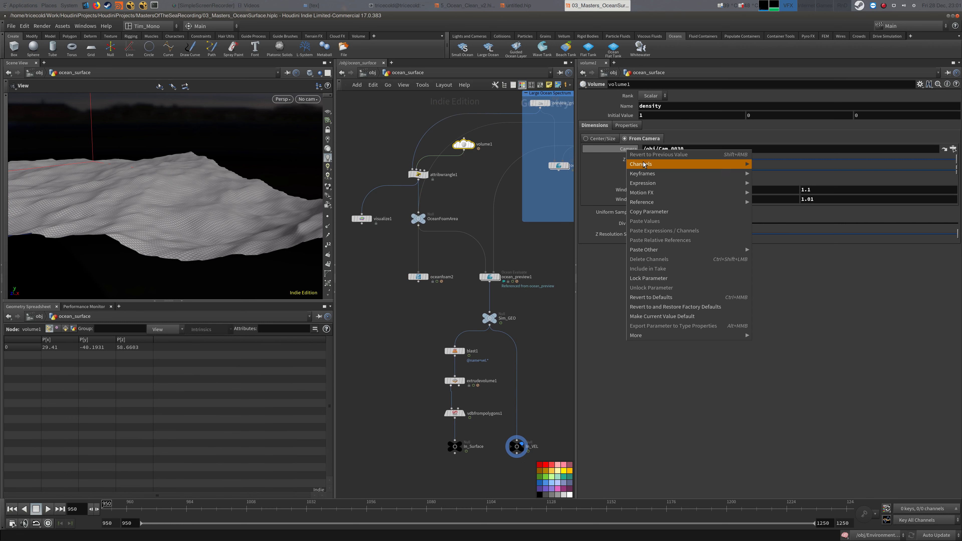
{"action": "left_click", "coordinate": [665, 213]}
{"action": "left_click", "coordinate": [418, 277]}
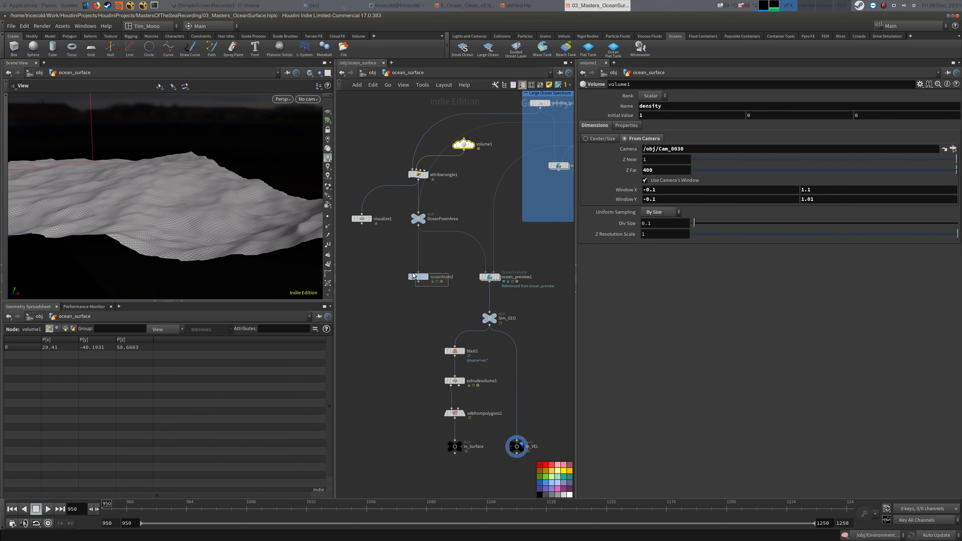
{"action": "right_click", "coordinate": [627, 149]}
{"action": "left_click", "coordinate": [667, 234]}
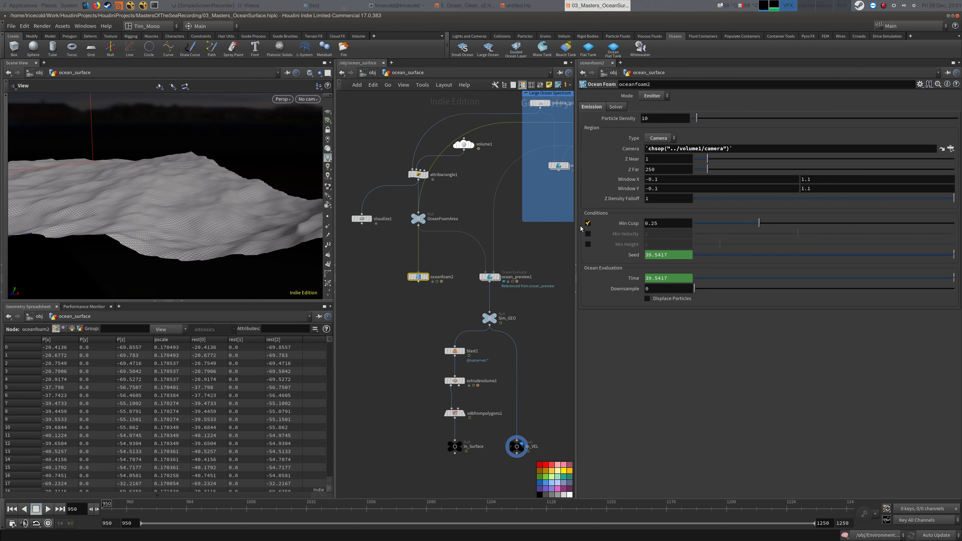
Step: Set oceanfoam2's Particle Density to 100 and Min Cusp to 0.17
{"action": "middle_click_drag", "start_coordinate": [515, 195], "coordinate": [496, 196]}
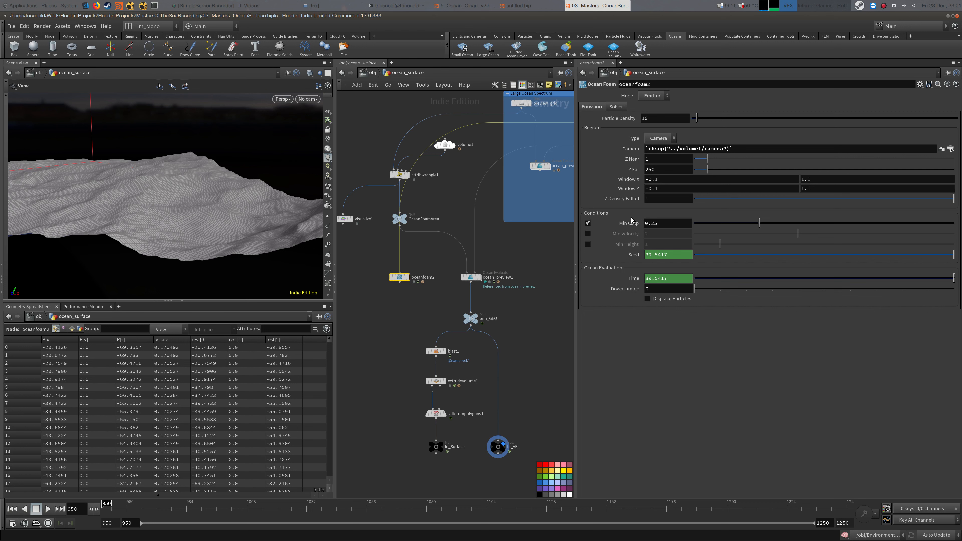
{"action": "left_click", "coordinate": [673, 117]}
{"action": "key", "text": "Return"}
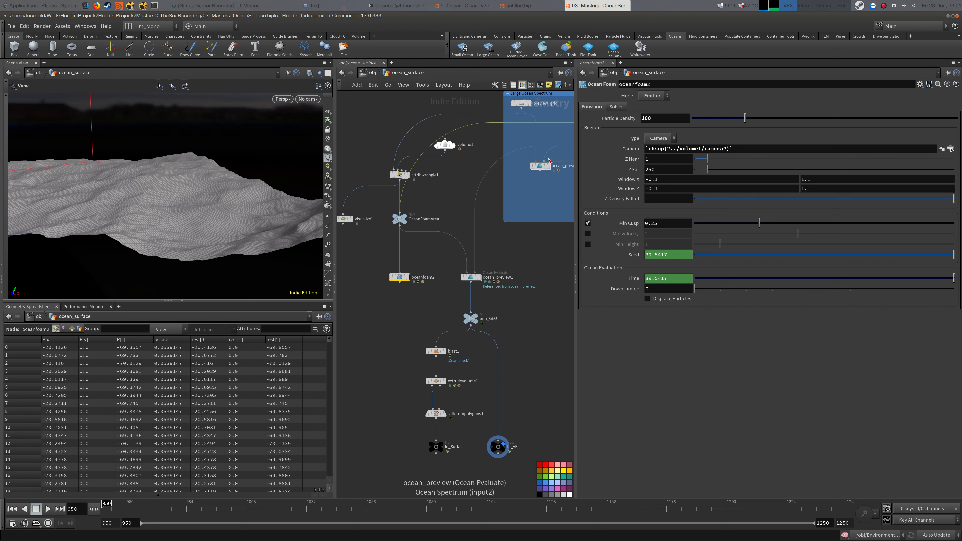
{"action": "left_click_drag", "start_coordinate": [652, 223], "coordinate": [671, 223]}
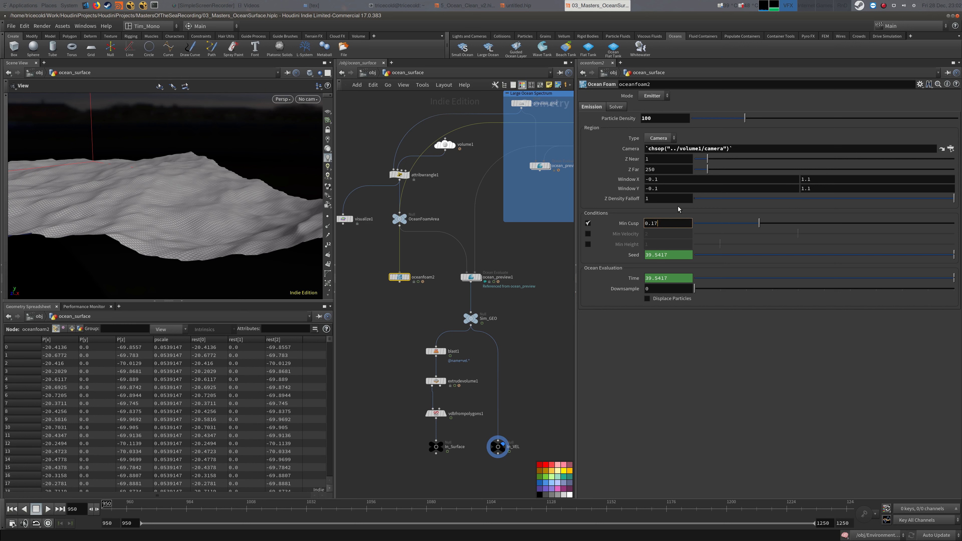
{"action": "type", "text": "17"}
Step: Enable oceanfoam2's Min Velocity condition with a value of 2.681 and show the Seed's expression
{"action": "left_click", "coordinate": [588, 233]}
{"action": "left_click", "coordinate": [665, 234]}
{"action": "type", "text": ".681"}
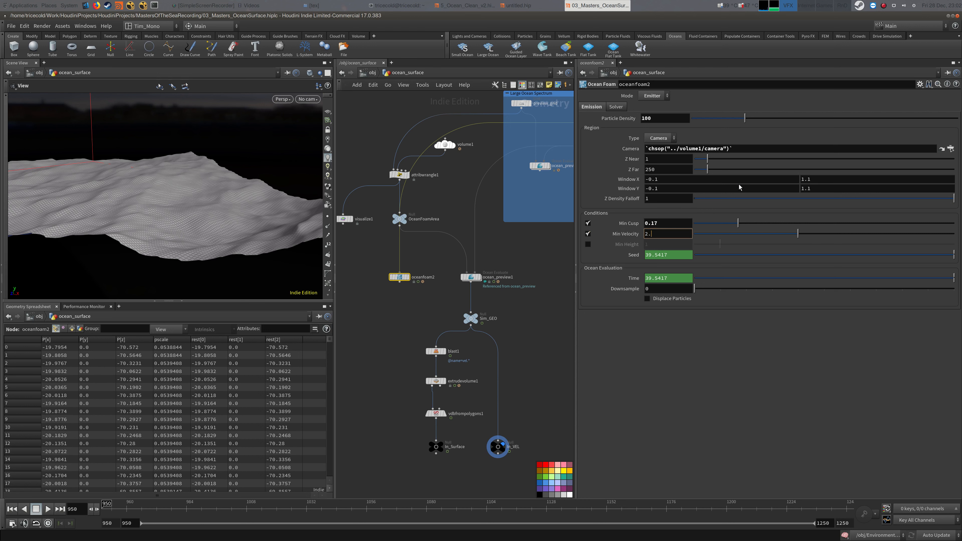
{"action": "key", "text": "Return"}
{"action": "left_click", "coordinate": [623, 254]}
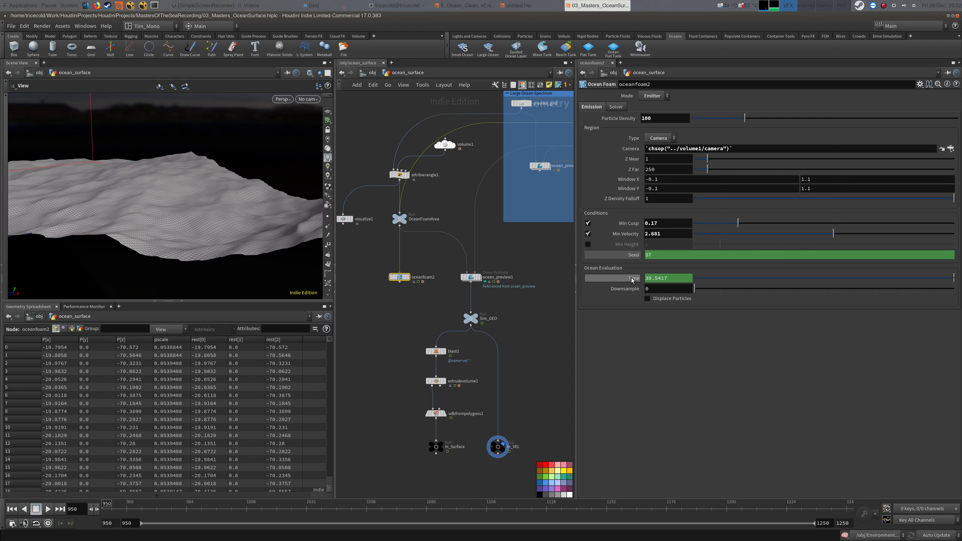
Step: Set the ocean evaluation's Downsample to 1 and enable Displace Particles on oceanfoam2
{"action": "left_click_drag", "start_coordinate": [653, 288], "coordinate": [612, 294]}
{"action": "type", "text": "1"}
{"action": "key", "text": "Return"}
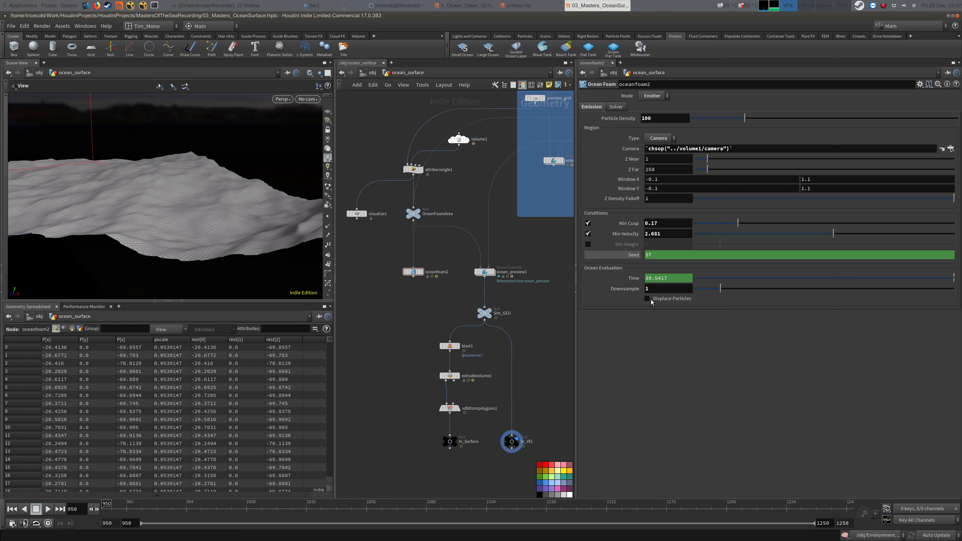
{"action": "left_click", "coordinate": [647, 298]}
Step: Display oceanfoam2 and view the foam particles through Cam_0030
{"action": "middle_click_drag", "start_coordinate": [424, 274], "coordinate": [435, 276]}
{"action": "left_click", "coordinate": [434, 273]}
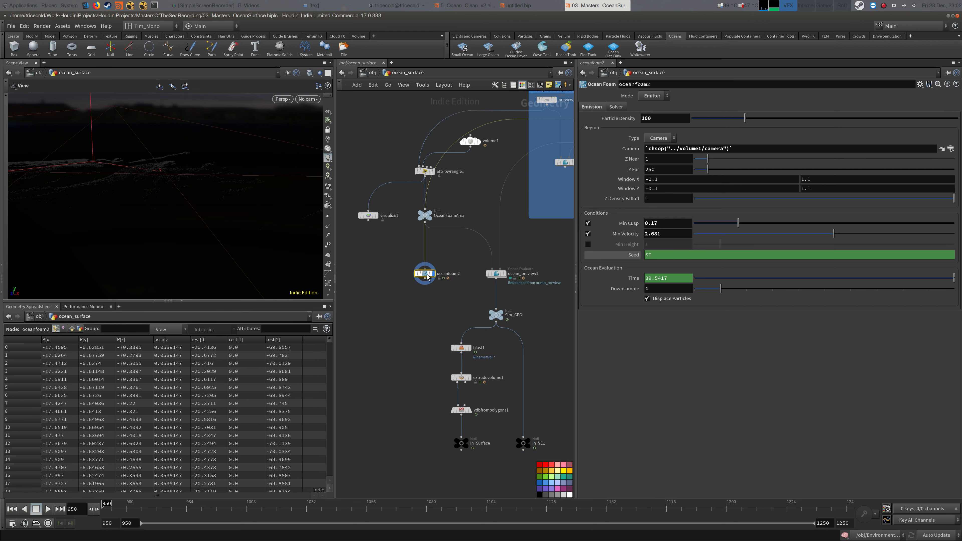
{"action": "left_click", "coordinate": [307, 99]}
{"action": "left_click", "coordinate": [319, 161]}
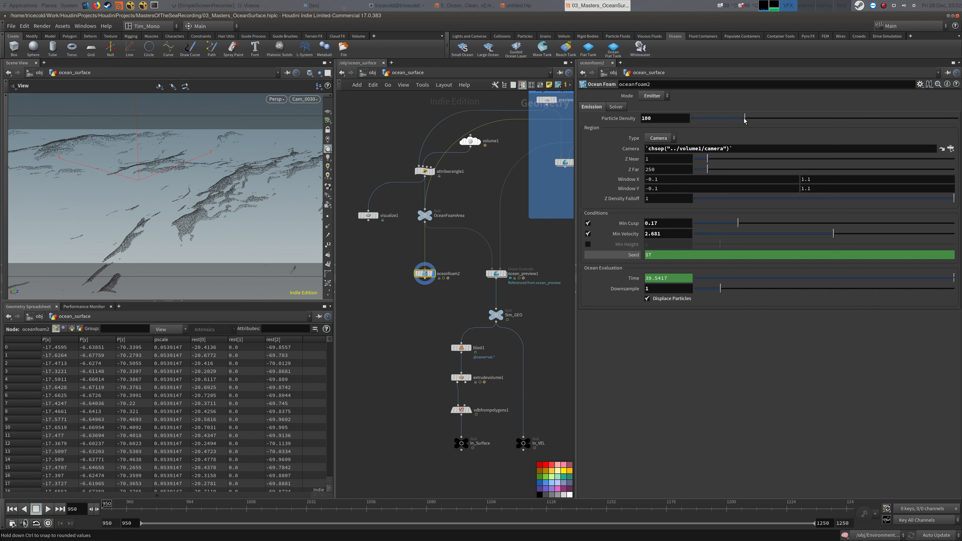
Step: Try a Particle Density of 4.7 on oceanfoam2 and set it back to 100
{"action": "left_click_drag", "start_coordinate": [745, 118], "coordinate": [694, 121]}
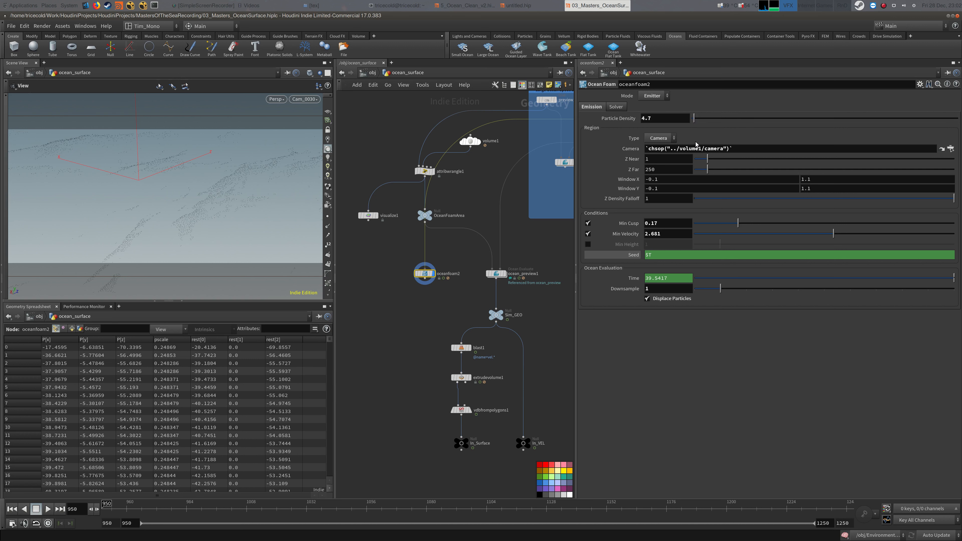
{"action": "key", "text": "BackSpace"}
{"action": "key", "text": "BackSpace"}
{"action": "key", "text": "BackSpace"}
{"action": "type", "text": "100"}
{"action": "key", "text": "Return"}
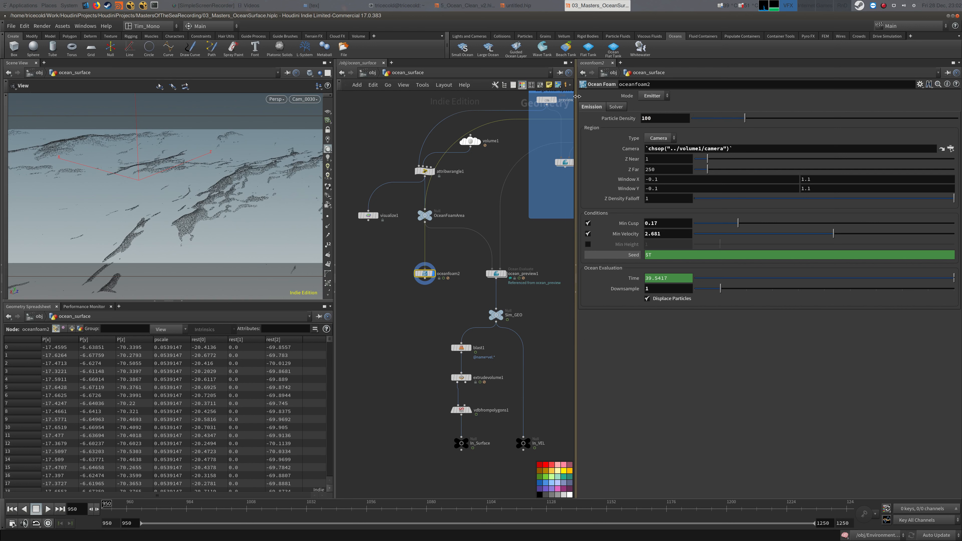
Step: Compare oceanfoam2's foam particles with Displace Particles off and on, returning the view to Cam_0030
{"action": "middle_click_drag", "start_coordinate": [539, 223], "coordinate": [548, 214]}
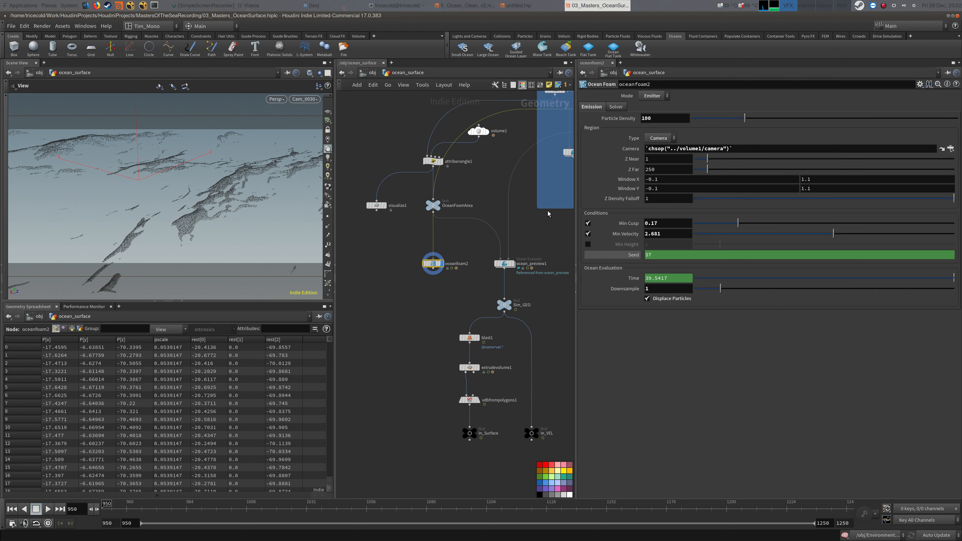
{"action": "left_click", "coordinate": [657, 299]}
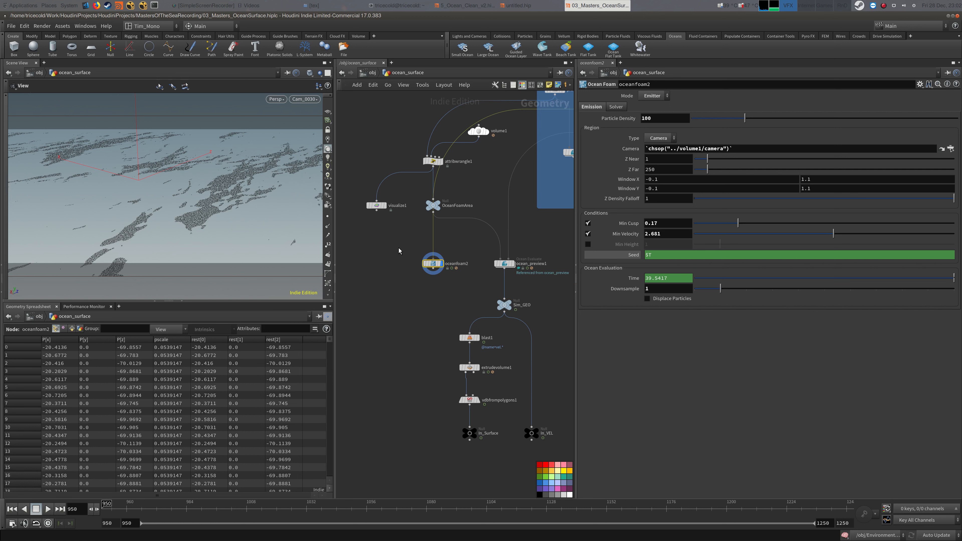
{"action": "middle_click", "coordinate": [432, 266]}
{"action": "mouse_move", "coordinate": [216, 200]}
{"action": "left_mouse_down"}
{"action": "mouse_move", "coordinate": [237, 183]}
{"action": "mouse_move", "coordinate": [222, 200]}
{"action": "left_mouse_up"}
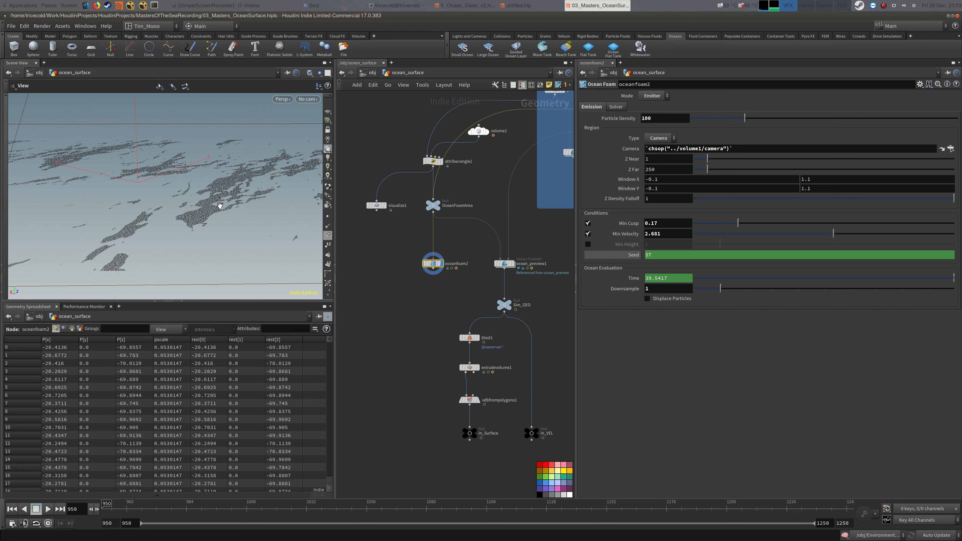
{"action": "left_click", "coordinate": [308, 99]}
{"action": "left_click", "coordinate": [329, 163]}
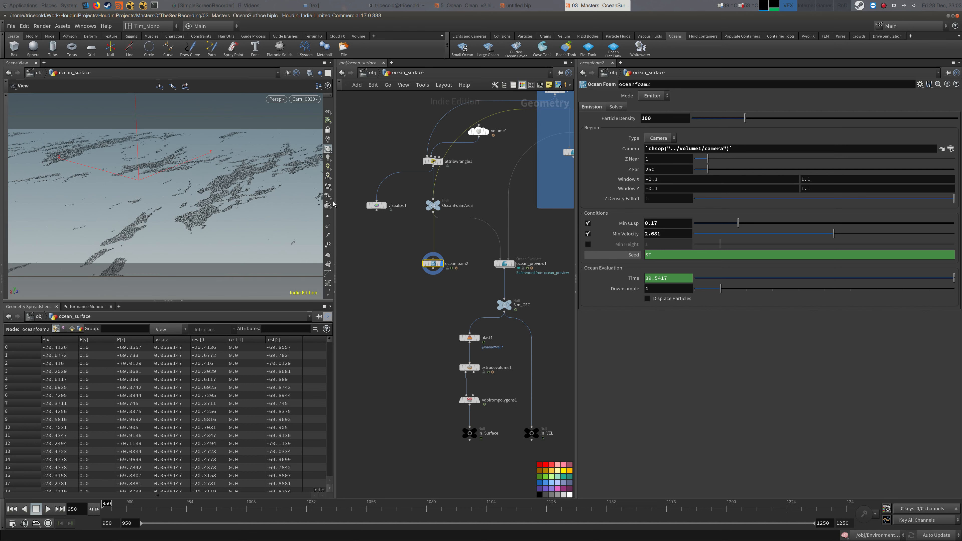
{"action": "left_click", "coordinate": [658, 299]}
{"action": "middle_click_drag", "start_coordinate": [404, 227], "coordinate": [390, 207]}
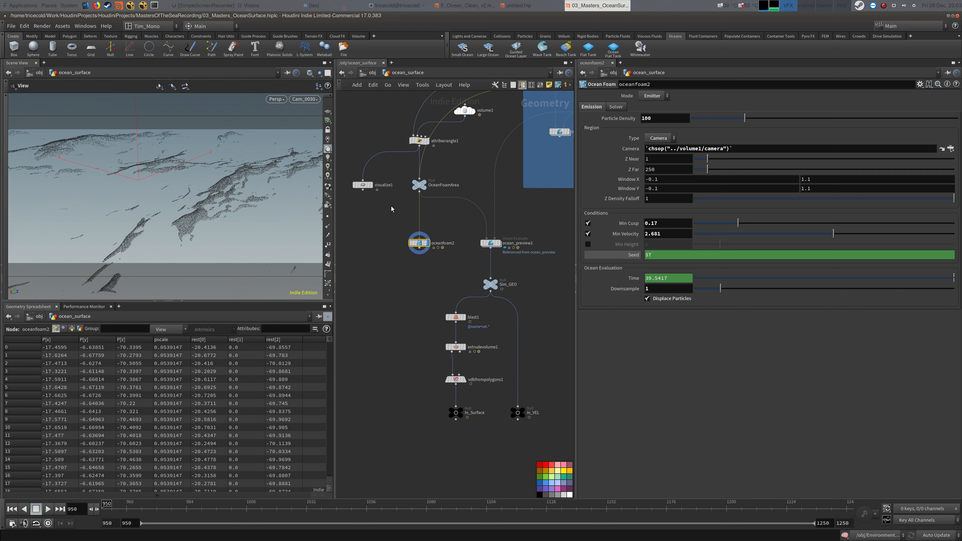
Step: Template Sim_GEO under the foam particles and inspect both together from a free perspective view
{"action": "left_click", "coordinate": [499, 293]}
{"action": "mouse_move", "coordinate": [223, 207]}
{"action": "left_mouse_down"}
{"action": "mouse_move", "coordinate": [251, 187]}
{"action": "mouse_move", "coordinate": [231, 208]}
{"action": "left_mouse_up"}
{"action": "left_click", "coordinate": [310, 100]}
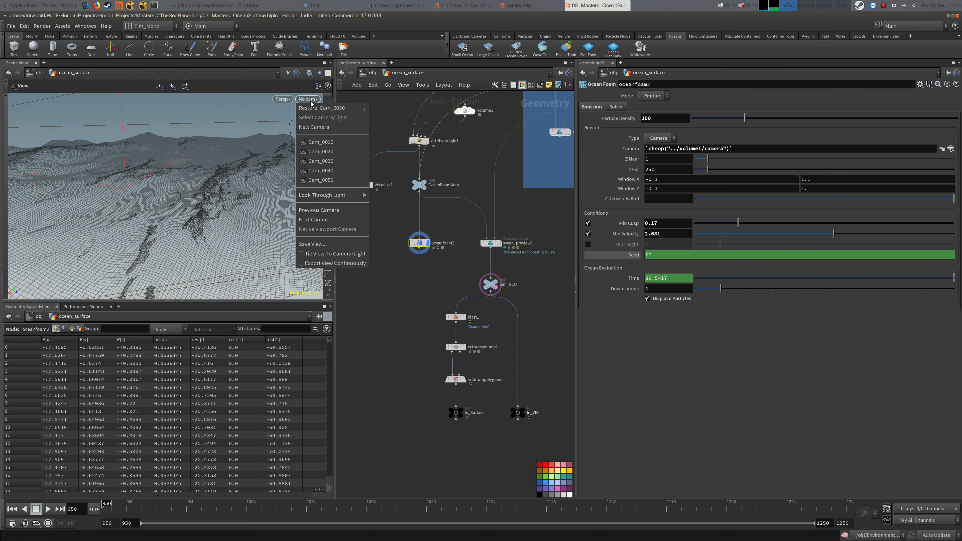
{"action": "left_click", "coordinate": [378, 292]}
{"action": "left_click_drag", "start_coordinate": [232, 237], "coordinate": [262, 232]}
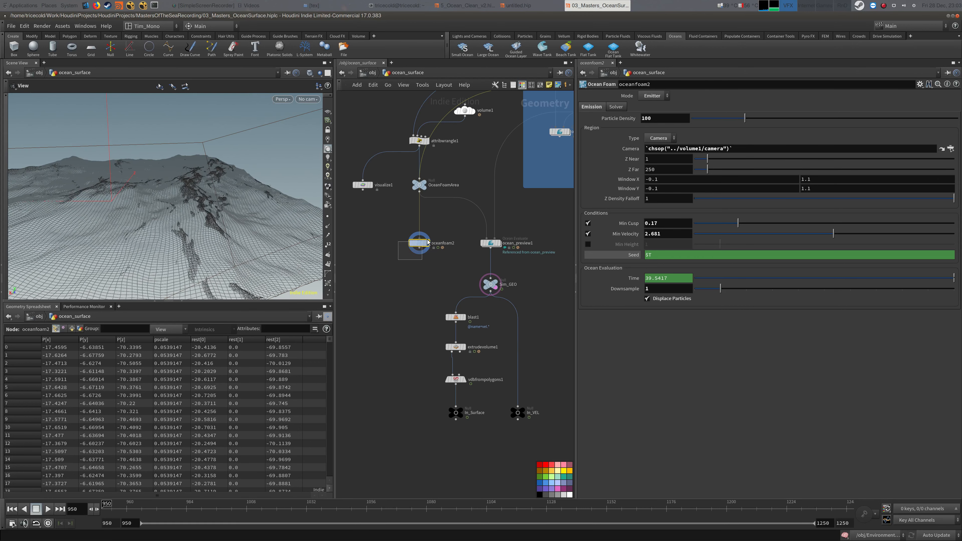
Step: Set oceanfoam2's Min Velocity to 1.792 and Min Cusp to 0.1233, check the foam coverage and return to Cam_0030
{"action": "left_click_drag", "start_coordinate": [785, 233], "coordinate": [728, 227]}
{"action": "left_click_drag", "start_coordinate": [191, 226], "coordinate": [213, 215]}
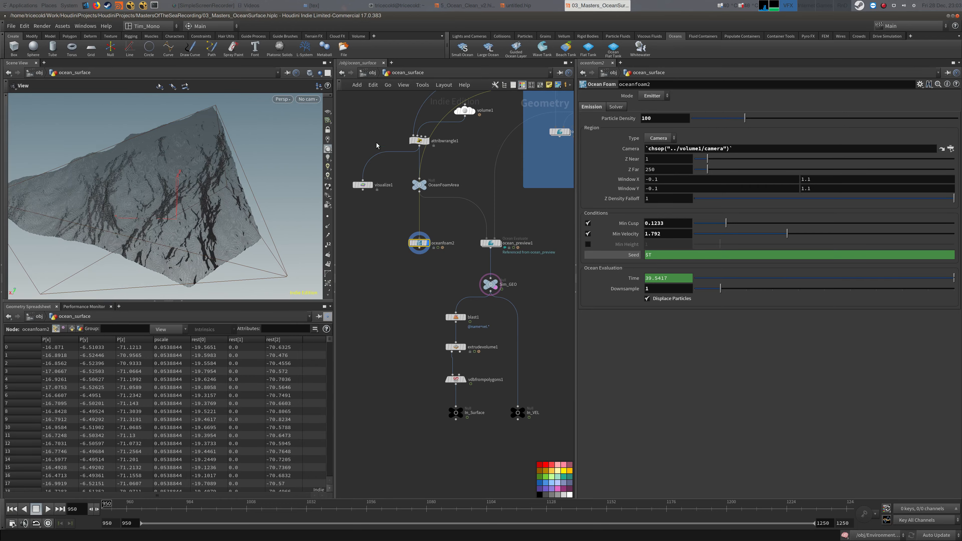
{"action": "left_click", "coordinate": [308, 99]}
{"action": "left_click", "coordinate": [349, 165]}
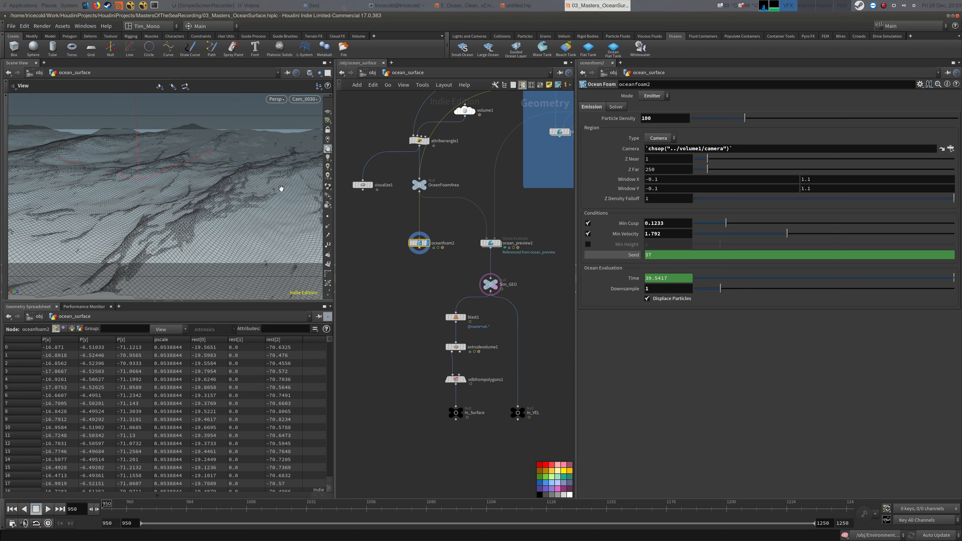
Step: Move the OceanFoamArea null aside, off the wire running into oceanfoam2
{"action": "left_click_drag", "start_coordinate": [419, 185], "coordinate": [448, 199]}
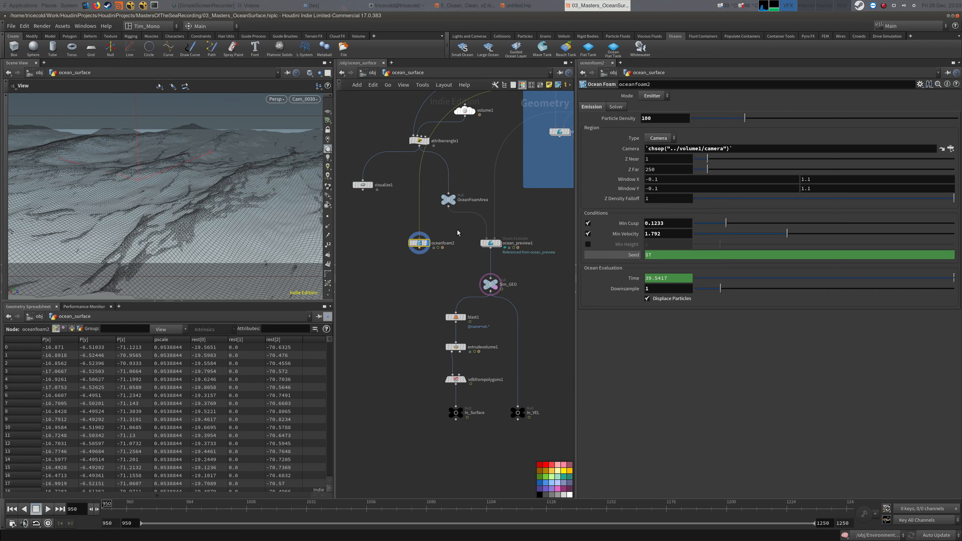
{"action": "middle_click_drag", "start_coordinate": [457, 230], "coordinate": [439, 213]}
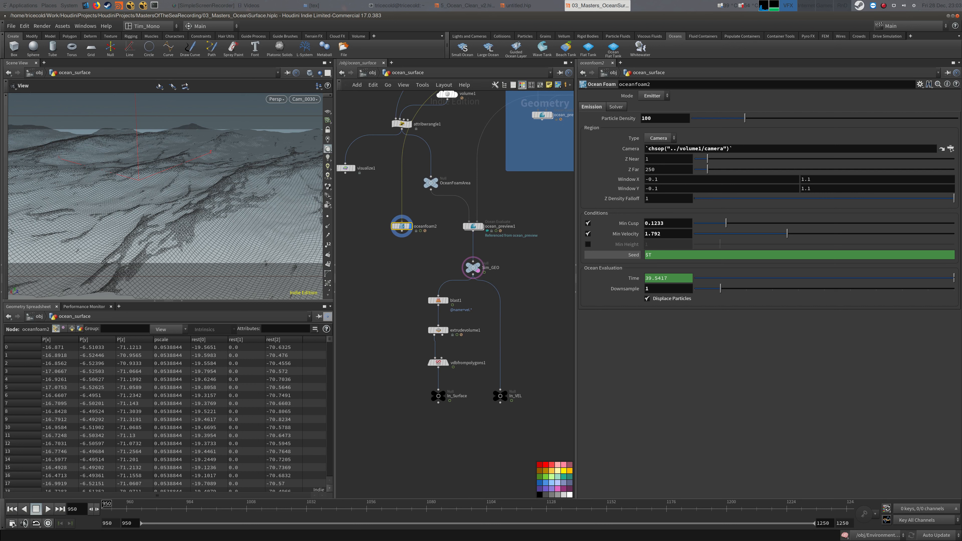
{"action": "key", "text": "alt+Tab"}
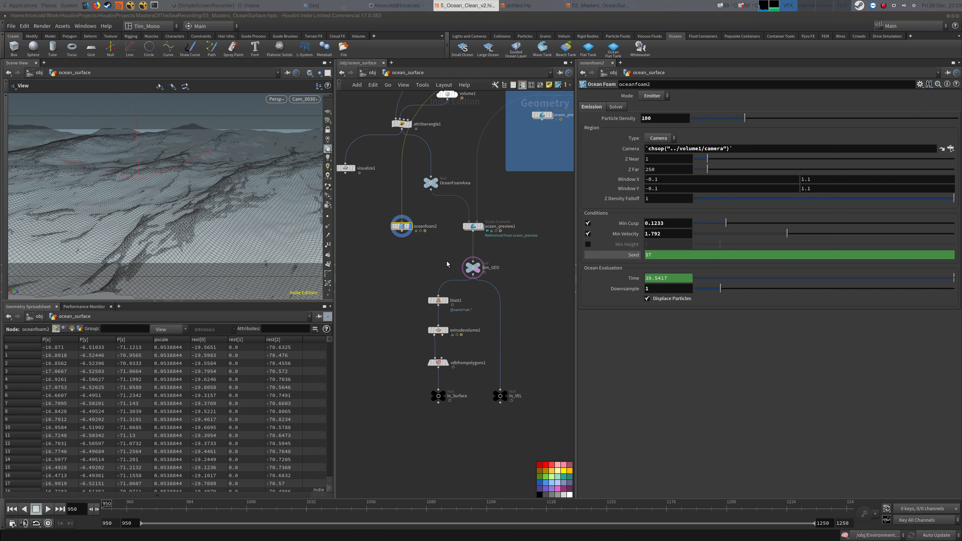
{"action": "middle_click_drag", "start_coordinate": [418, 251], "coordinate": [408, 248]}
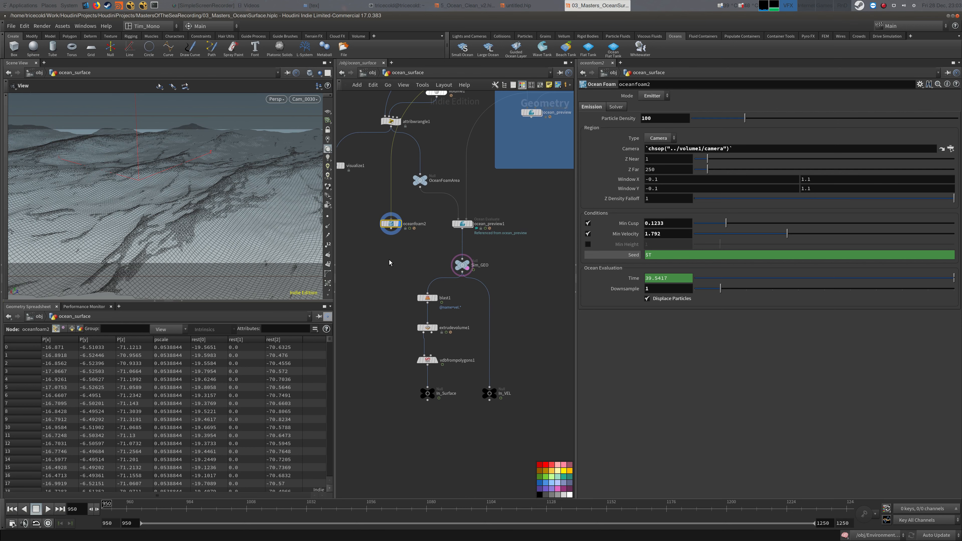
{"action": "scroll", "coordinate": [378, 267], "scroll_direction": "up", "scroll_amount": 2}
{"action": "key", "text": "Tab"}
{"action": "type", "text": "attr"}
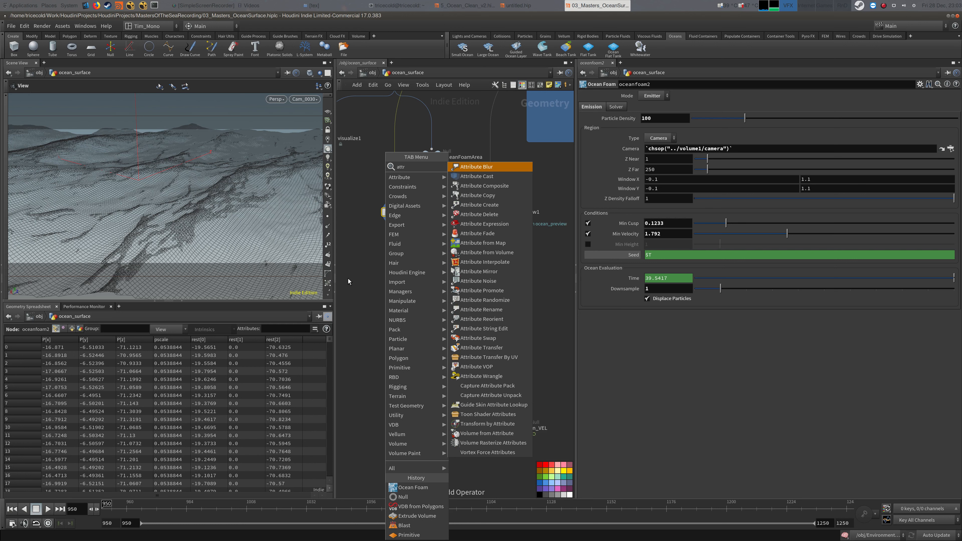
{"action": "key", "text": "Escape"}
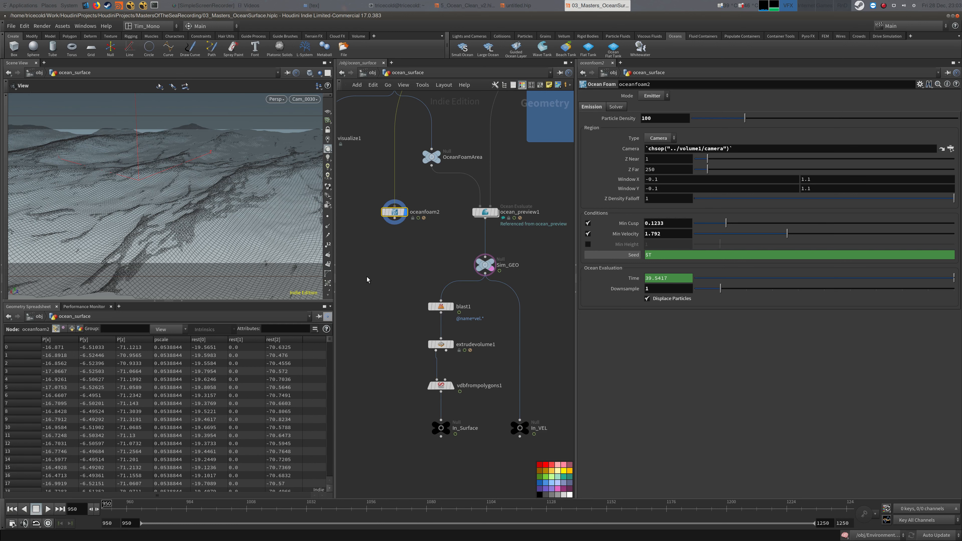
Step: Add a Point VOP directly below oceanfoam2, wired to its output, and enter its VEX network
{"action": "key", "text": "Tab"}
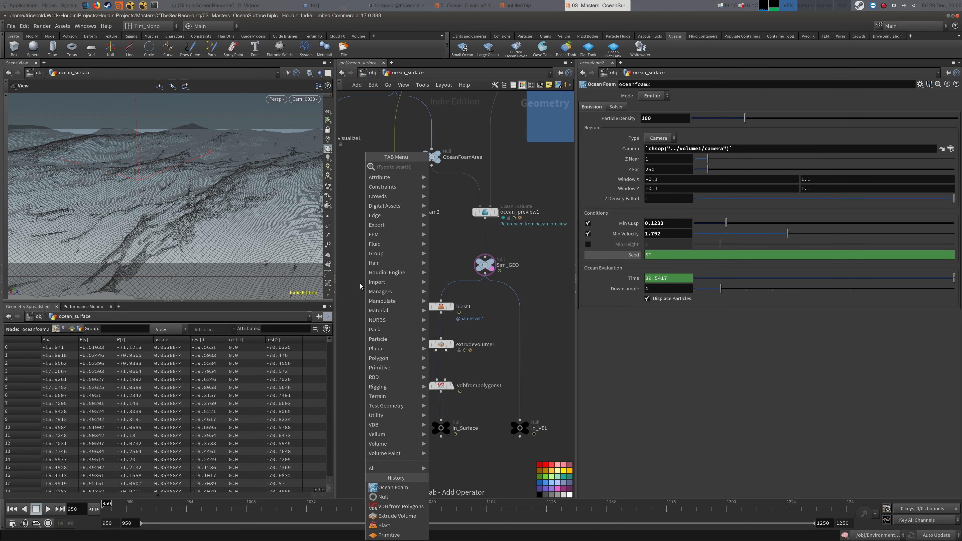
{"action": "type", "text": "vop"}
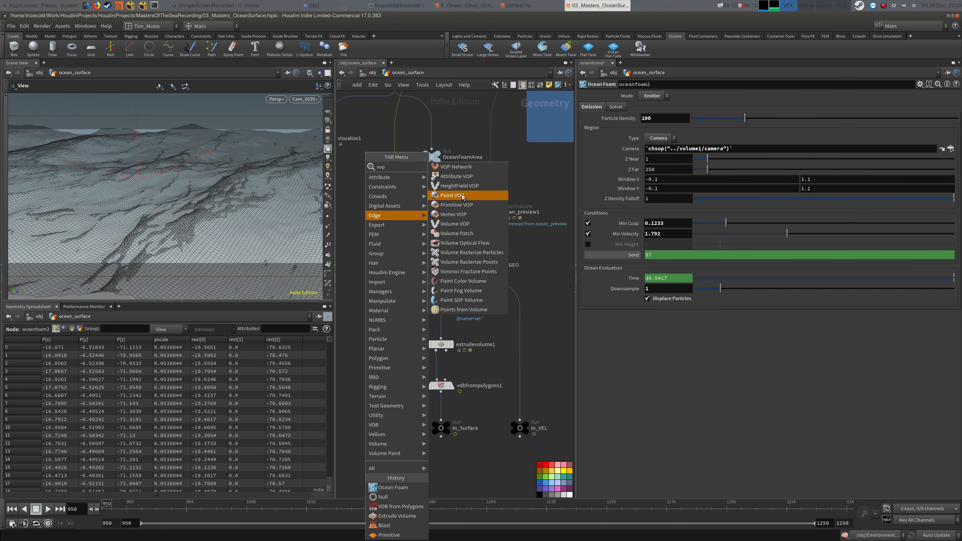
{"action": "left_click", "coordinate": [454, 187]}
{"action": "left_click", "coordinate": [397, 244]}
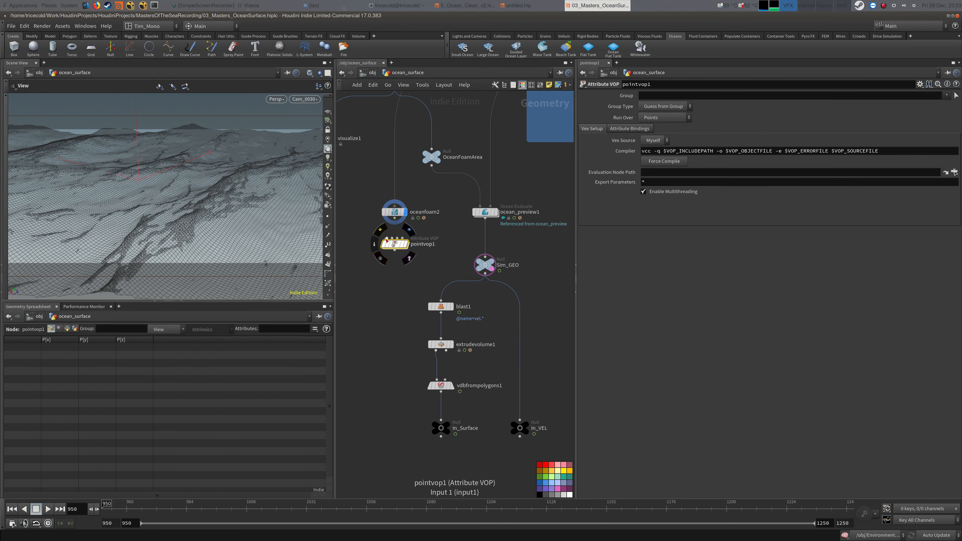
{"action": "double_click", "coordinate": [396, 245]}
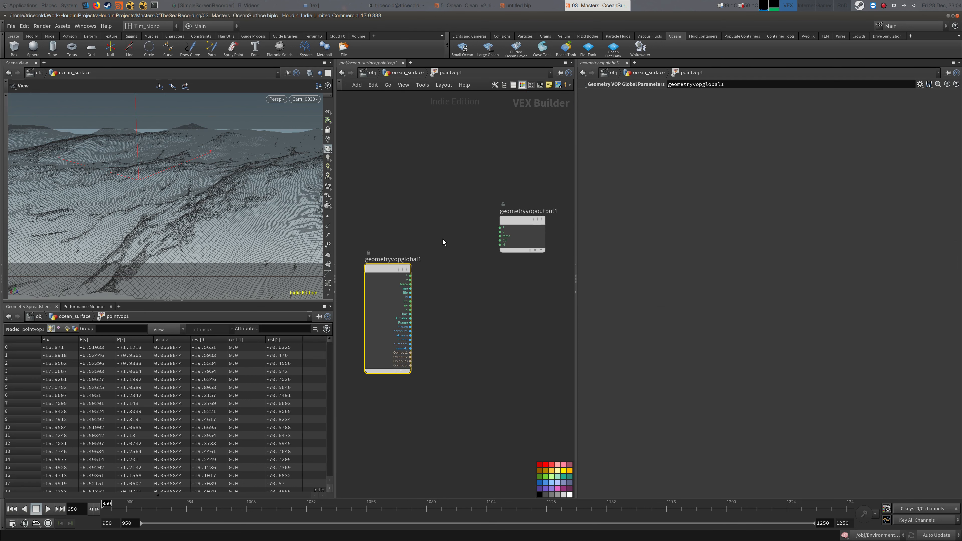
Step: Space geometryvopglobal1 away from the output node and widen the network editor to make room between them
{"action": "middle_click_drag", "start_coordinate": [443, 239], "coordinate": [475, 201]}
{"action": "left_click_drag", "start_coordinate": [421, 230], "coordinate": [386, 185]}
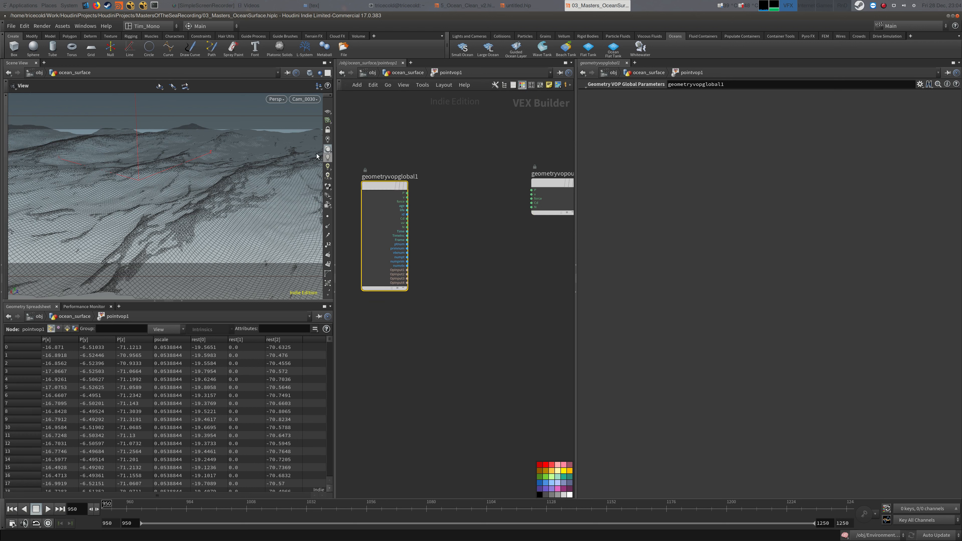
{"action": "middle_click_drag", "start_coordinate": [530, 130], "coordinate": [471, 130]}
{"action": "scroll", "coordinate": [473, 131], "scroll_direction": "down", "scroll_amount": 5}
{"action": "middle_click_drag", "start_coordinate": [454, 163], "coordinate": [501, 204]}
{"action": "scroll", "coordinate": [490, 188], "scroll_direction": "up", "scroll_amount": 4}
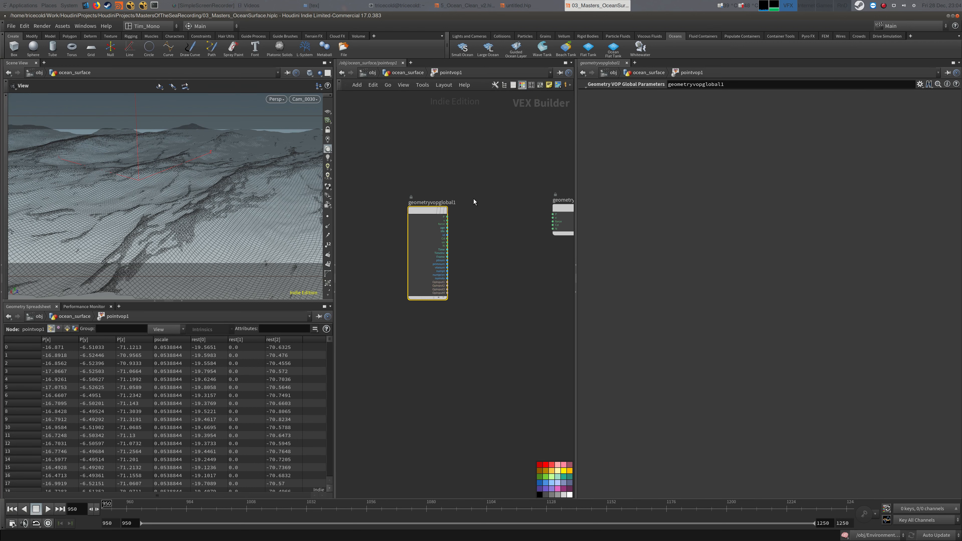
{"action": "left_click_drag", "start_coordinate": [421, 210], "coordinate": [374, 208]}
{"action": "middle_click_drag", "start_coordinate": [484, 182], "coordinate": [492, 173]}
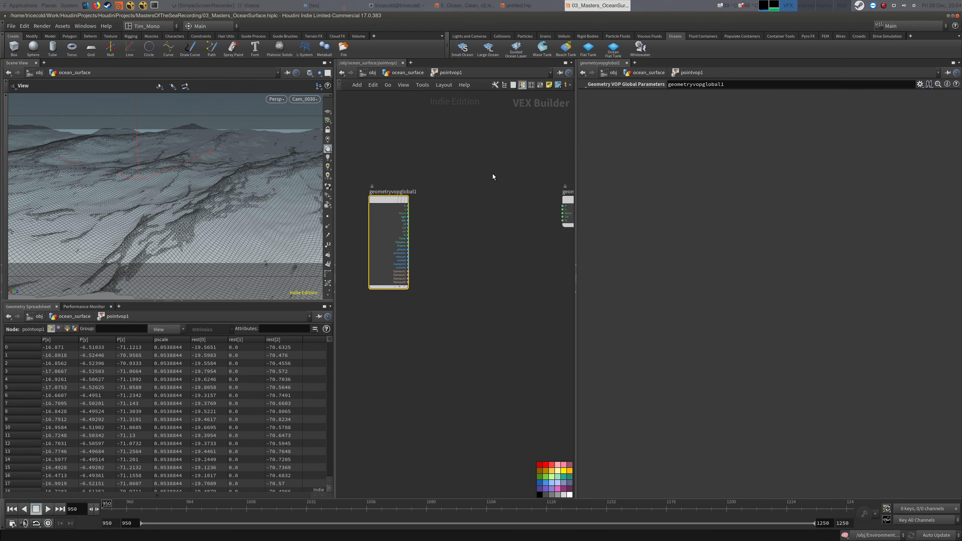
{"action": "left_click_drag", "start_coordinate": [576, 167], "coordinate": [640, 168]}
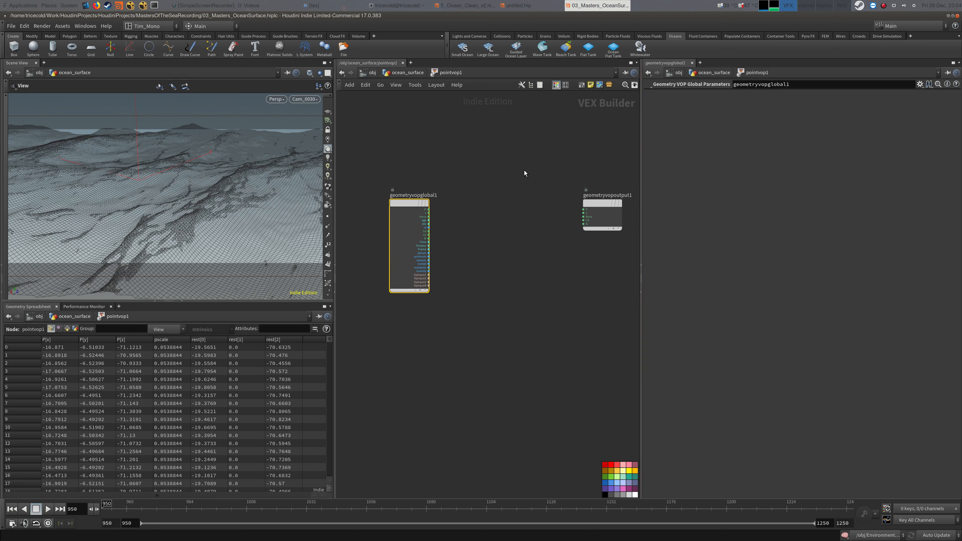
Step: Add a Turbulent Noise node beside geometryvopglobal1 and feed the point position P into its position input
{"action": "key", "text": "Tab"}
{"action": "type", "text": "tur"}
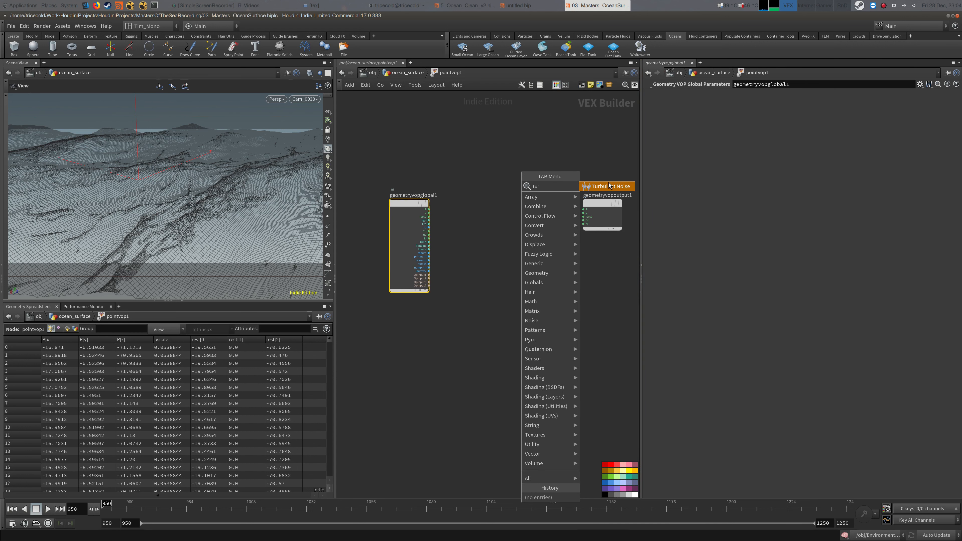
{"action": "left_click", "coordinate": [610, 184]}
{"action": "left_click", "coordinate": [496, 202]}
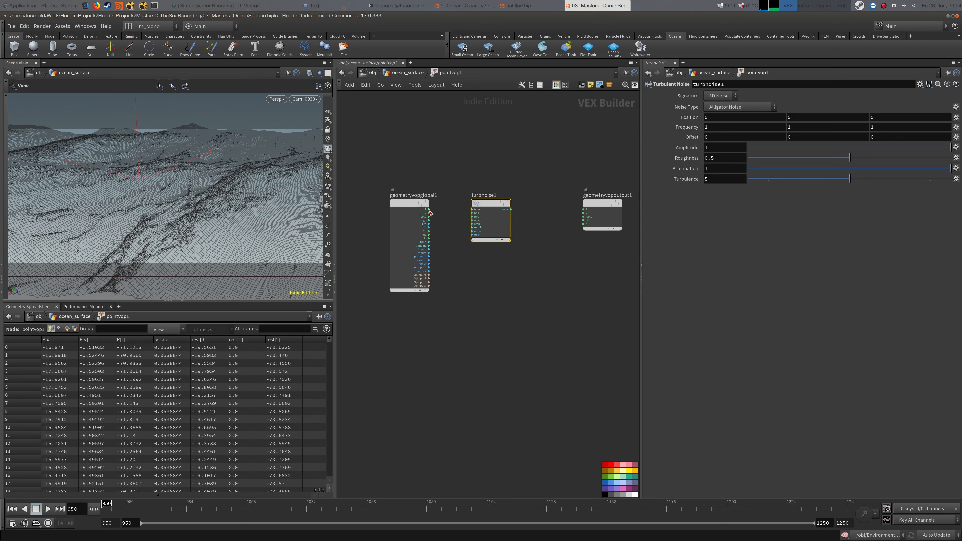
{"action": "left_click", "coordinate": [429, 209]}
{"action": "left_click", "coordinate": [488, 206]}
{"action": "left_click_drag", "start_coordinate": [488, 207], "coordinate": [485, 200]}
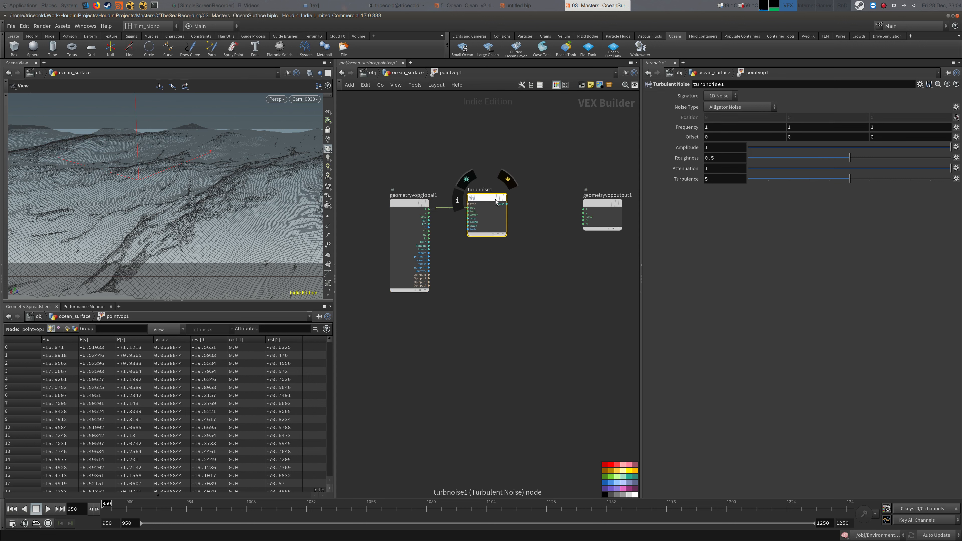
Step: Set the turbulent noise's Frequency to .25 on all three axes, Roughness to .651 and Turbulence to 1
{"action": "key", "text": "alt+Tab"}
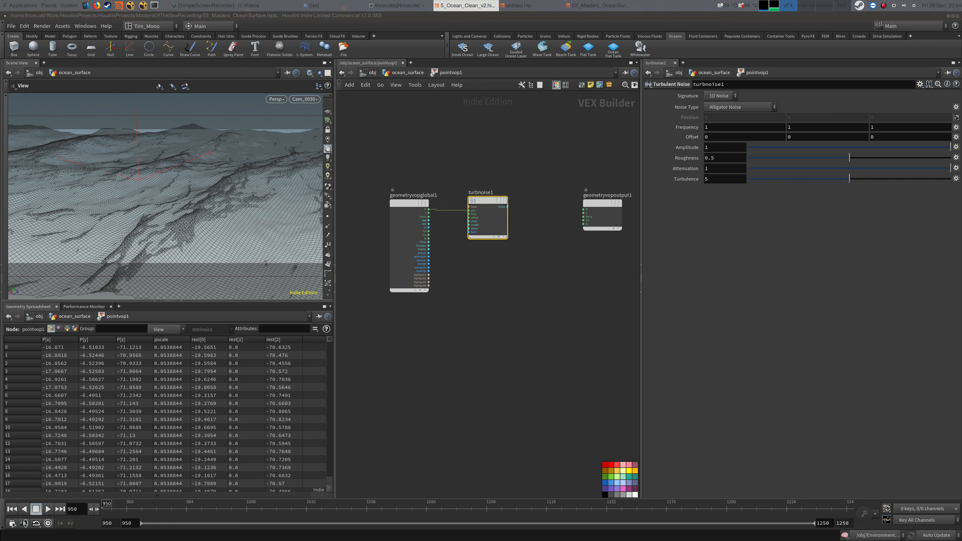
{"action": "key", "text": "alt+Tab"}
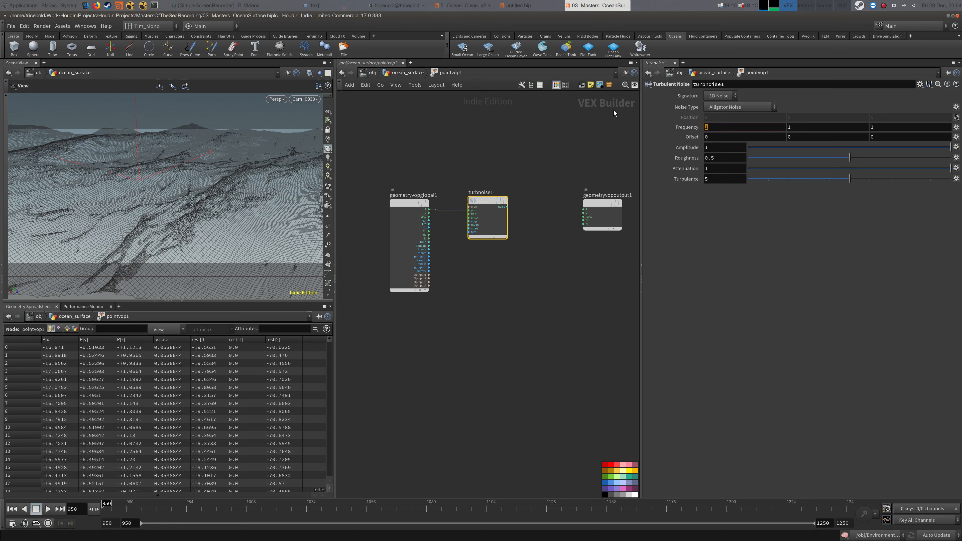
{"action": "type", "text": ".25"}
{"action": "key", "text": "Tab"}
{"action": "type", "text": ".25"}
{"action": "key", "text": "Tab"}
{"action": "type", "text": ".25"}
{"action": "key", "text": "Tab"}
{"action": "key", "text": "Tab"}
{"action": "key", "text": "Tab"}
{"action": "key", "text": "Tab"}
{"action": "key", "text": "Tab"}
{"action": "type", "text": ".651"}
{"action": "key", "text": "Tab"}
{"action": "key", "text": "Tab"}
{"action": "type", "text": "1"}
{"action": "key", "text": "Tab"}
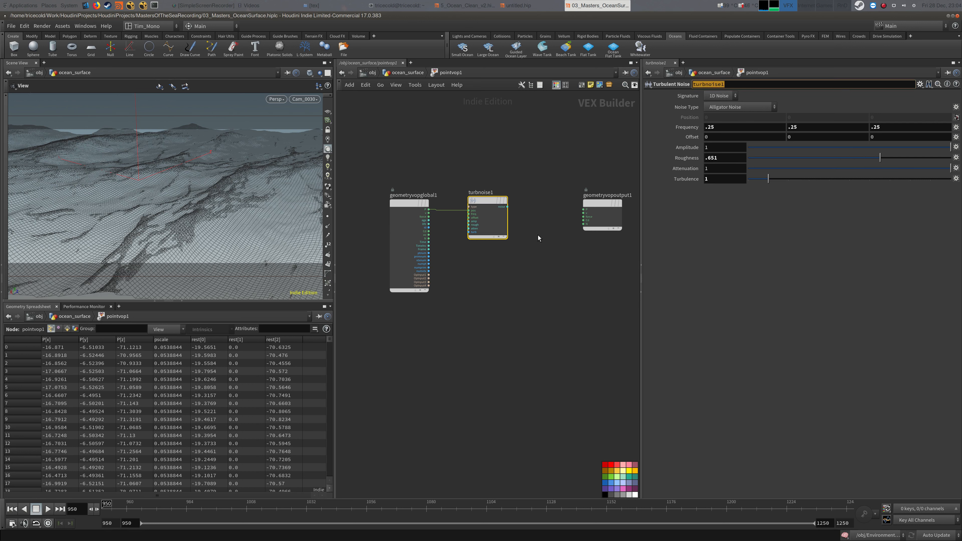
Step: Move the output node farther away and add a Fit Range node fed by the turbulent noise
{"action": "middle_click_drag", "start_coordinate": [559, 232], "coordinate": [542, 230]}
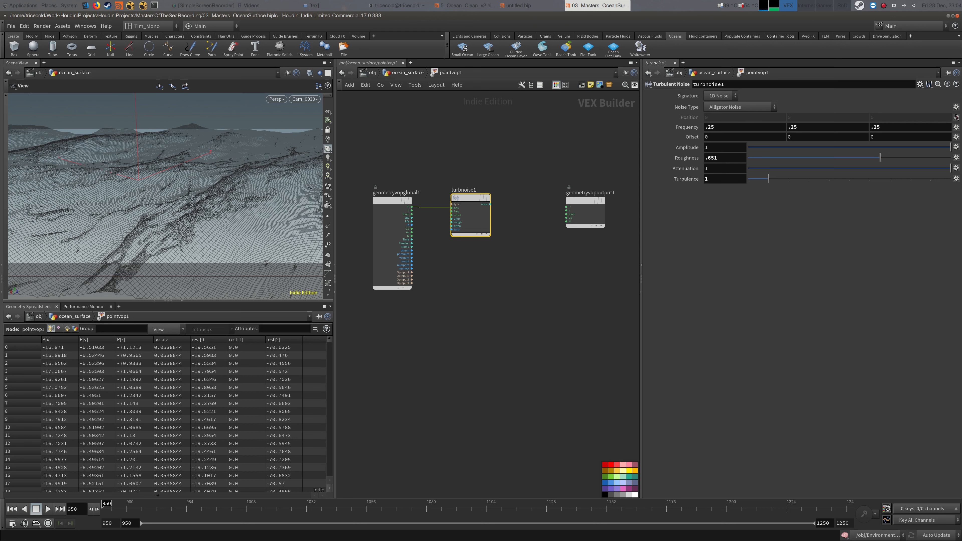
{"action": "key", "text": "alt+Tab"}
{"action": "middle_click_drag", "start_coordinate": [541, 143], "coordinate": [515, 136]}
{"action": "left_click_drag", "start_coordinate": [563, 192], "coordinate": [614, 189]}
{"action": "key", "text": "Tab"}
{"action": "type", "text": "fit"}
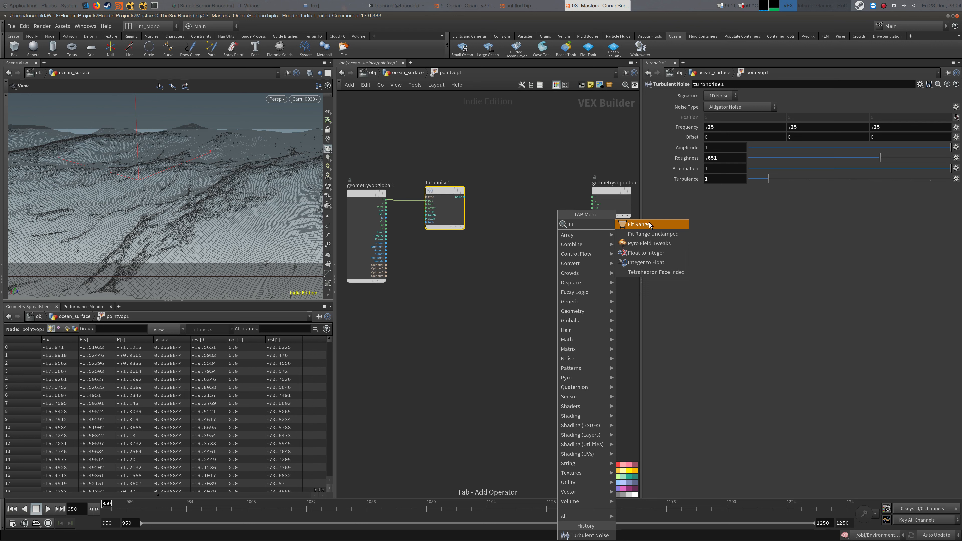
{"action": "left_click", "coordinate": [649, 224]}
{"action": "left_click", "coordinate": [532, 193]}
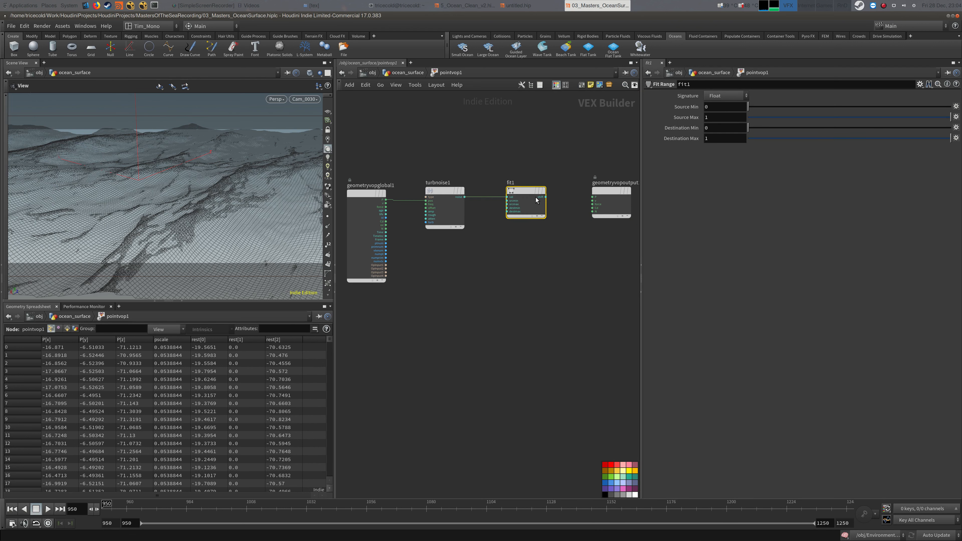
Step: Move the output node clear and add a Bind Export named life, fed by the Fit Range result
{"action": "left_click", "coordinate": [546, 198]}
{"action": "middle_click_drag", "start_coordinate": [601, 200], "coordinate": [538, 186]}
{"action": "left_click_drag", "start_coordinate": [539, 189], "coordinate": [606, 324]}
{"action": "key", "text": "Tab"}
{"action": "type", "text": "bin"}
{"action": "key", "text": "Return"}
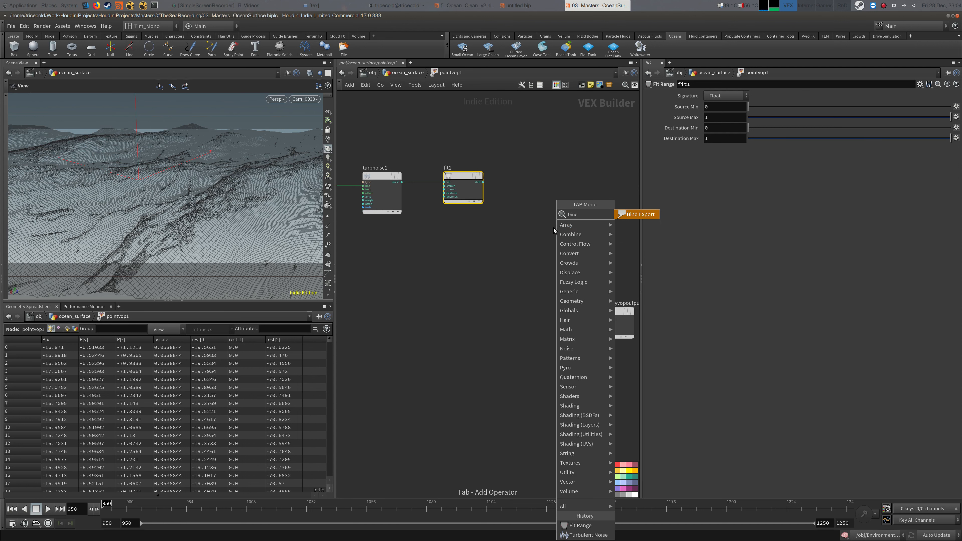
{"action": "left_click", "coordinate": [549, 192]}
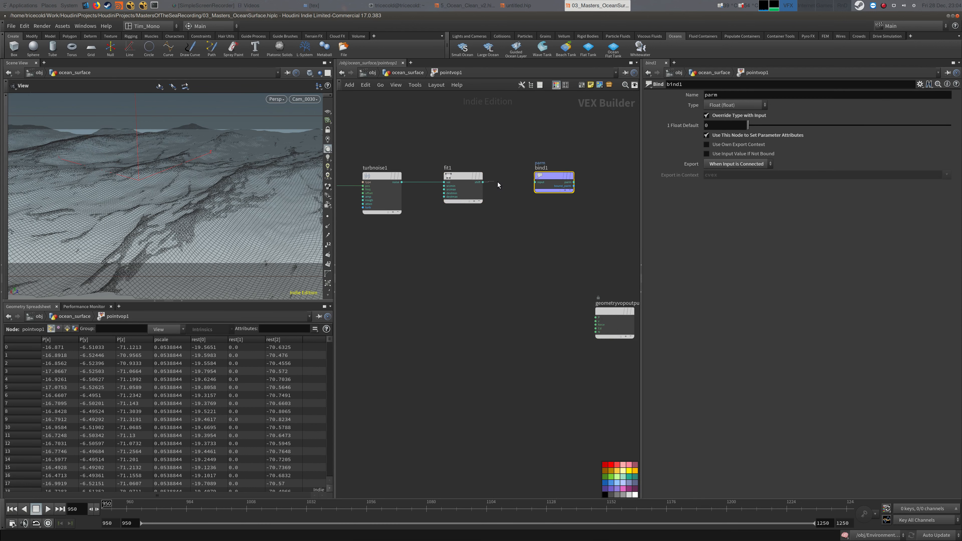
{"action": "left_click", "coordinate": [552, 176]}
{"action": "type", "text": "life"}
{"action": "key", "text": "Return"}
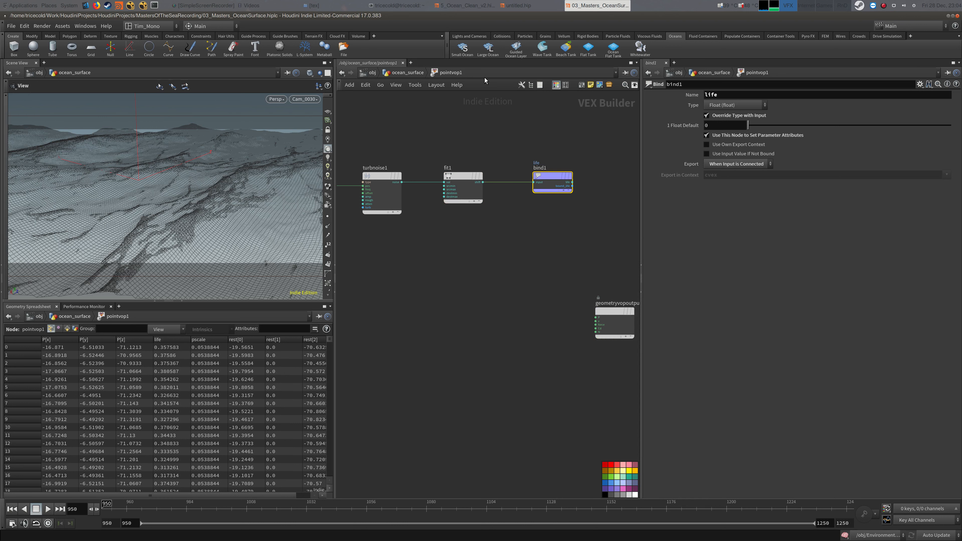
Step: Set the fit range node's Destination Min to 3 and Destination Max to 6
{"action": "left_click", "coordinate": [466, 6]}
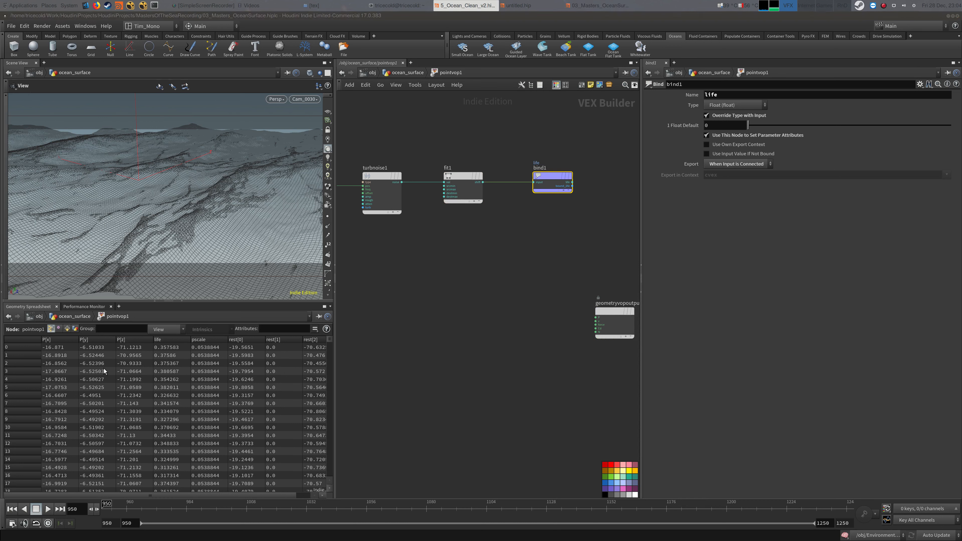
{"action": "left_click", "coordinate": [462, 199]}
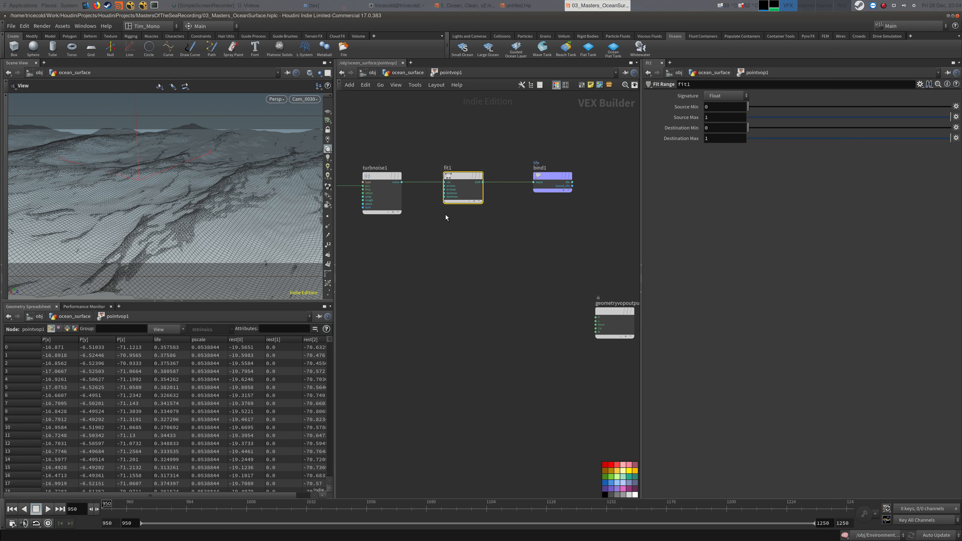
{"action": "key", "text": "alt+Tab"}
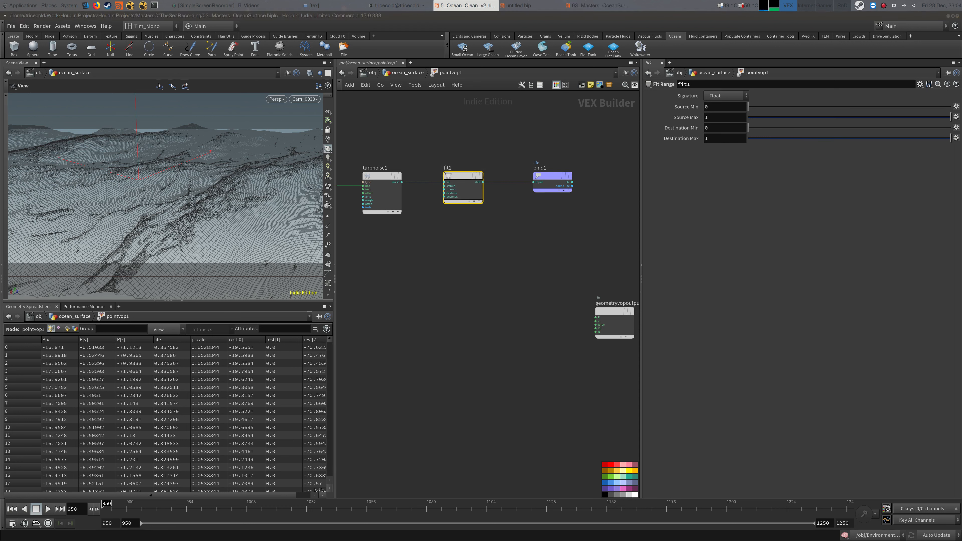
{"action": "left_click", "coordinate": [723, 128]}
{"action": "type", "text": "3"}
{"action": "key", "text": "Tab"}
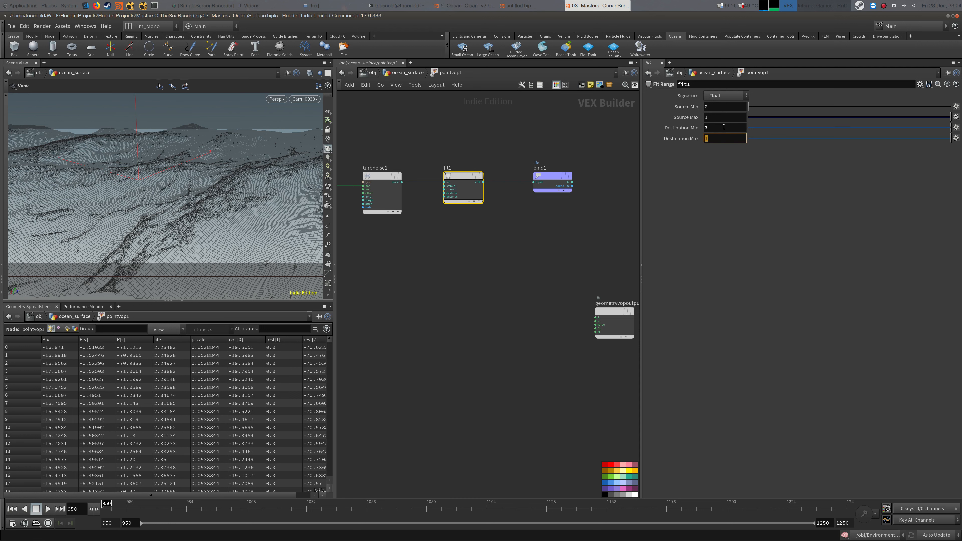
{"action": "type", "text": "6"}
{"action": "key", "text": "Tab"}
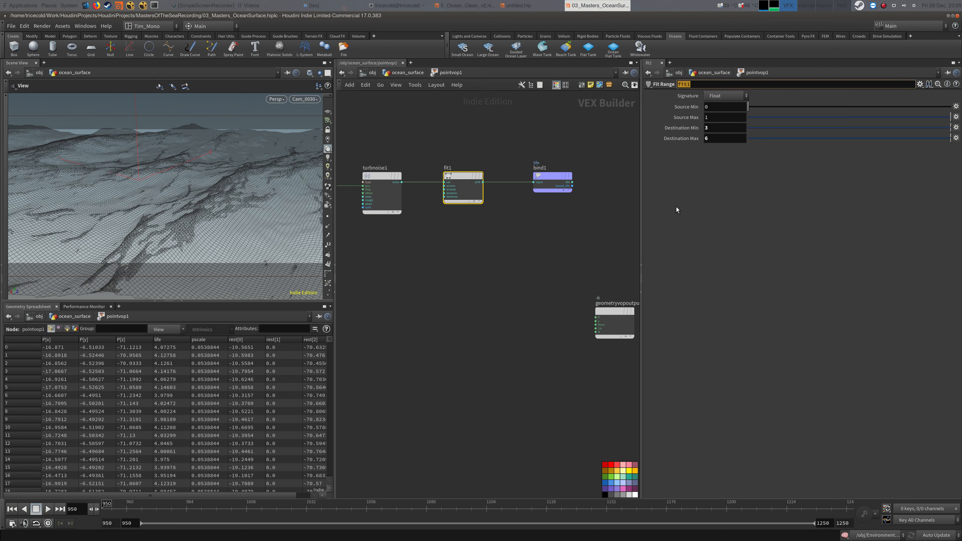
{"action": "key", "text": "alt+Tab"}
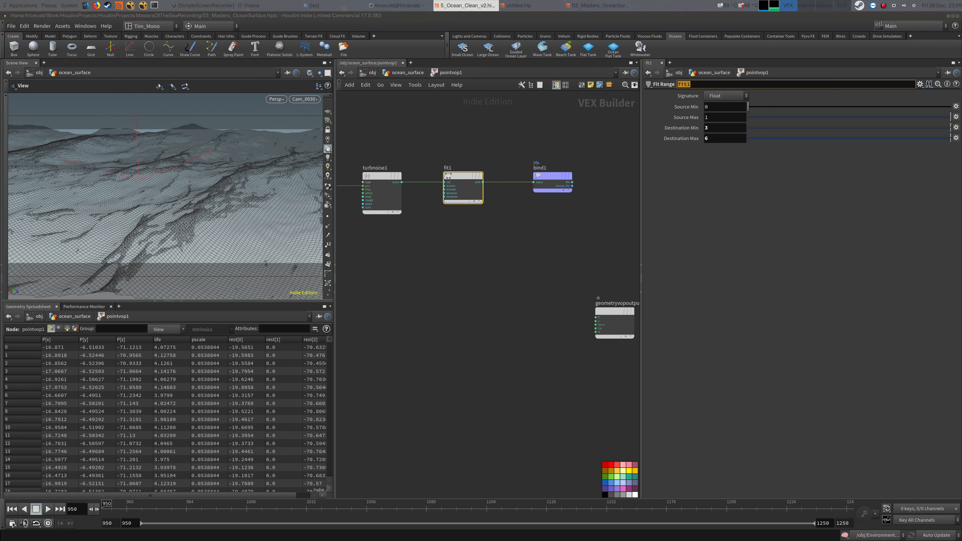
Step: Duplicate the turbulent noise node and place the copy directly beneath the original, still fed by P
{"action": "middle_click_drag", "start_coordinate": [380, 238], "coordinate": [485, 235]}
{"action": "key", "text": "ctrl+v"}
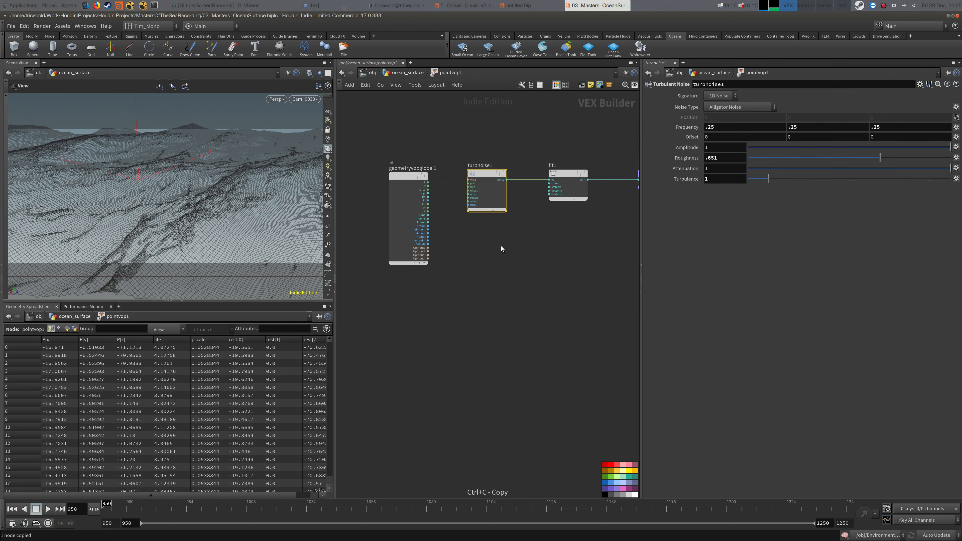
{"action": "left_click_drag", "start_coordinate": [497, 239], "coordinate": [483, 241]}
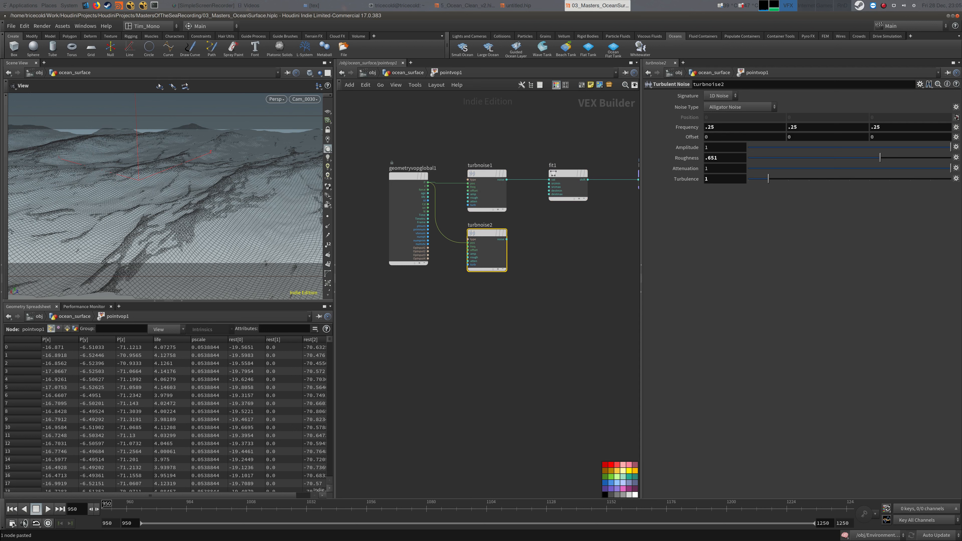
Step: Set the copied turbulent noise's Roughness to .757, Frequency to .2 on all three axes and Turbulence to 5
{"action": "key", "text": "alt+Tab"}
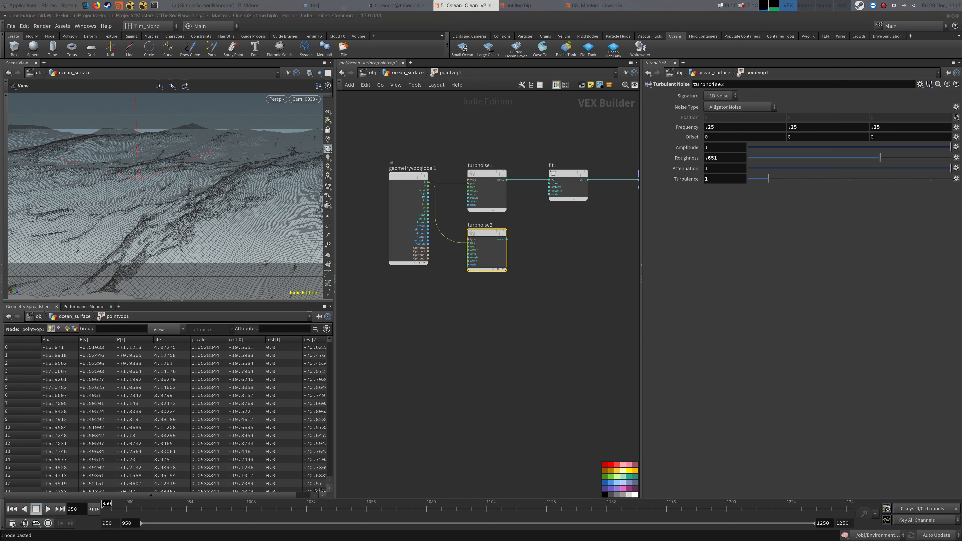
{"action": "double_click", "coordinate": [714, 159]}
{"action": "type", "text": "757"}
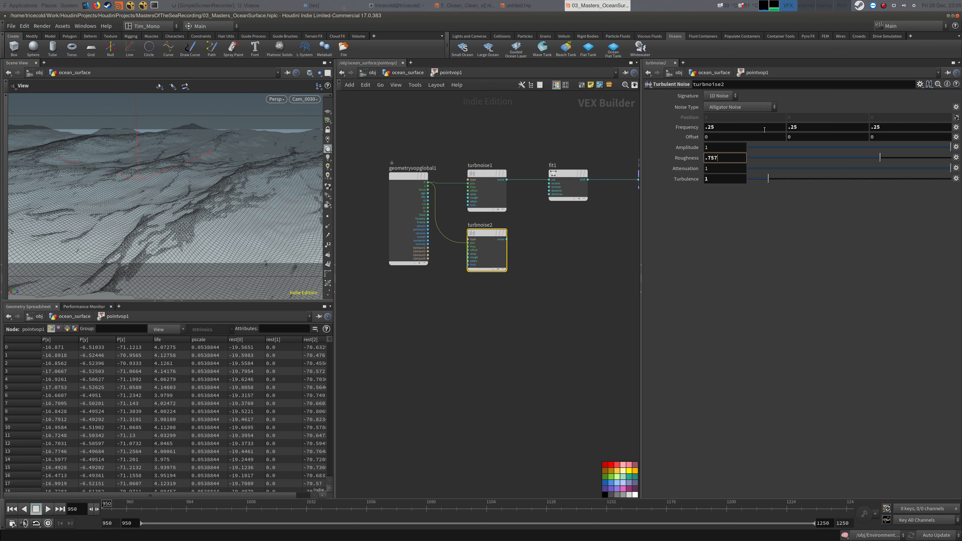
{"action": "double_click", "coordinate": [765, 130]}
{"action": "type", "text": ".2"}
{"action": "key", "text": "Tab"}
{"action": "type", "text": ".2"}
{"action": "key", "text": "Tab"}
{"action": "type", "text": ".2"}
{"action": "key", "text": "Tab"}
{"action": "key", "text": "Tab"}
{"action": "key", "text": "Tab"}
{"action": "key", "text": "Tab"}
{"action": "key", "text": "Tab"}
{"action": "key", "text": "Tab"}
{"action": "key", "text": "Tab"}
{"action": "type", "text": "5"}
{"action": "key", "text": "Tab"}
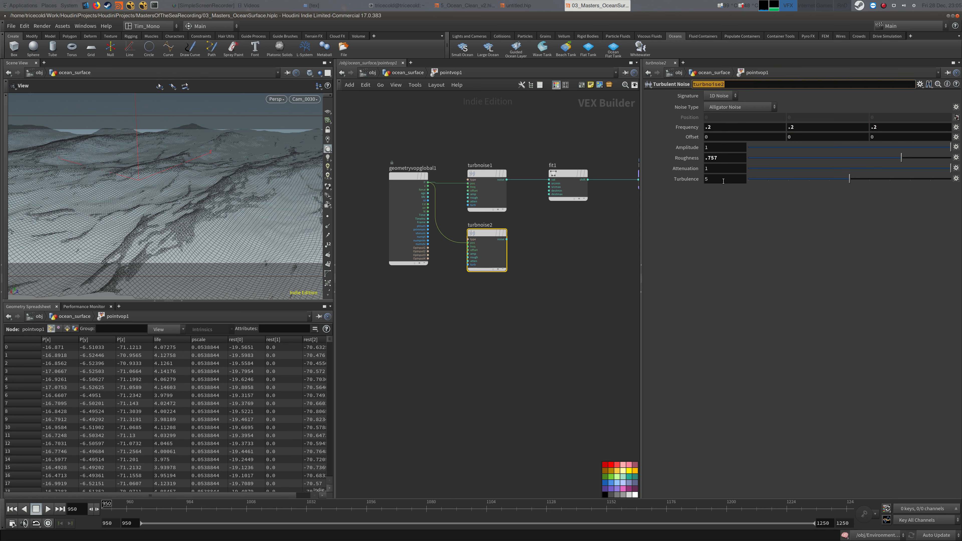
Step: Add a Bind Export named mass beside the second turbulent noise, fed by its noise output
{"action": "key", "text": "Tab"}
{"action": "type", "text": "bin"}
{"action": "left_click", "coordinate": [654, 215]}
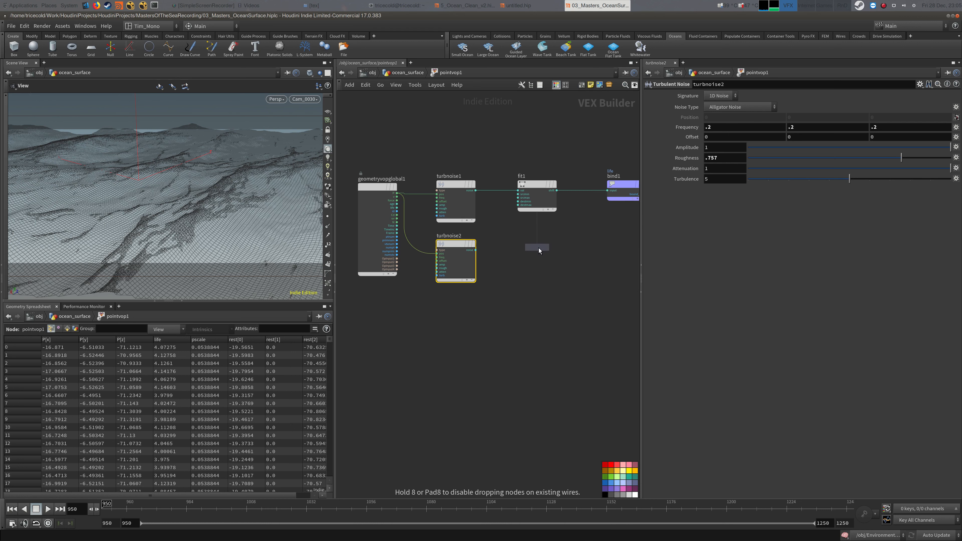
{"action": "left_click", "coordinate": [537, 247]}
{"action": "left_click", "coordinate": [537, 246]}
{"action": "double_click", "coordinate": [711, 95]}
{"action": "type", "text": "mass"}
{"action": "key", "text": "Return"}
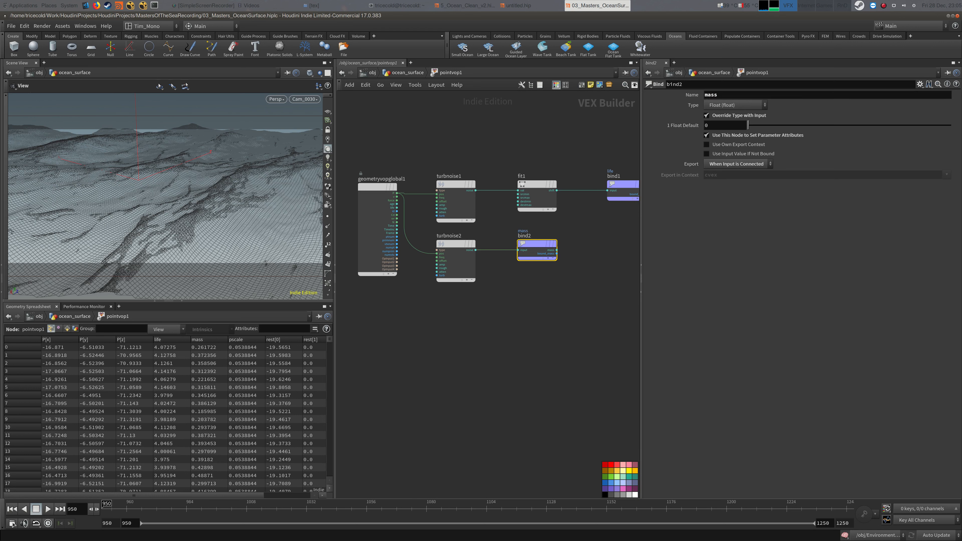
Step: Add a Random node below the second turbulent noise and feed the point number ptnum into its position input
{"action": "key", "text": "alt+Tab"}
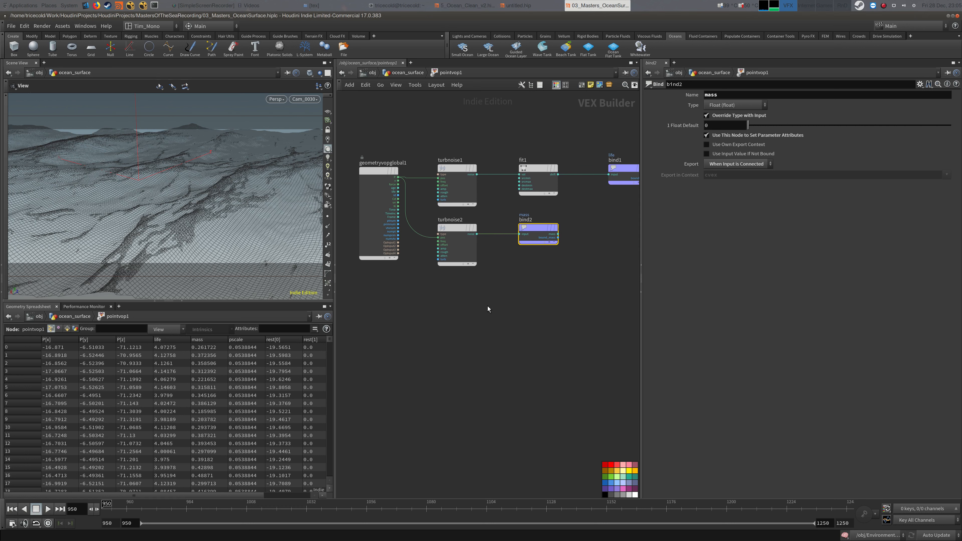
{"action": "key", "text": "Tab"}
{"action": "type", "text": "ran"}
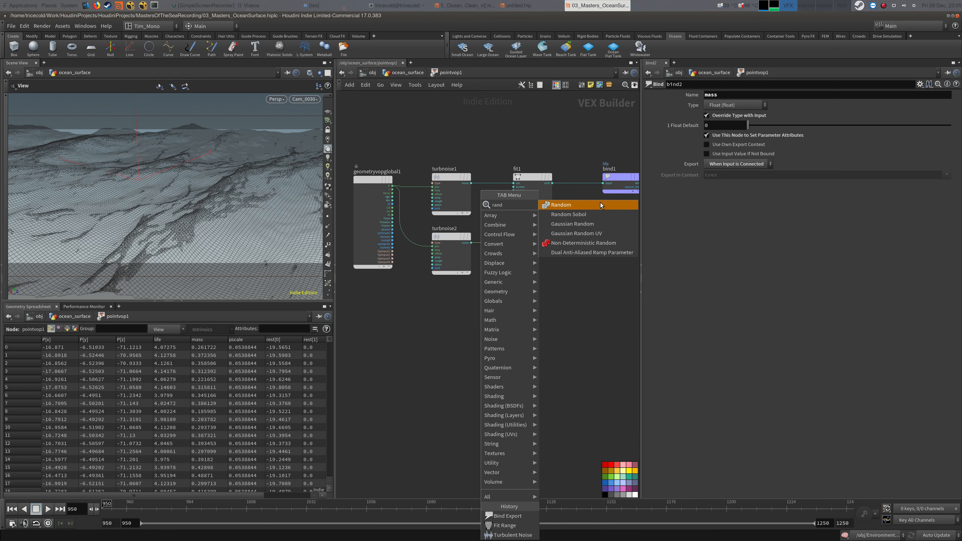
{"action": "left_click", "coordinate": [599, 204]}
{"action": "left_click", "coordinate": [452, 312]}
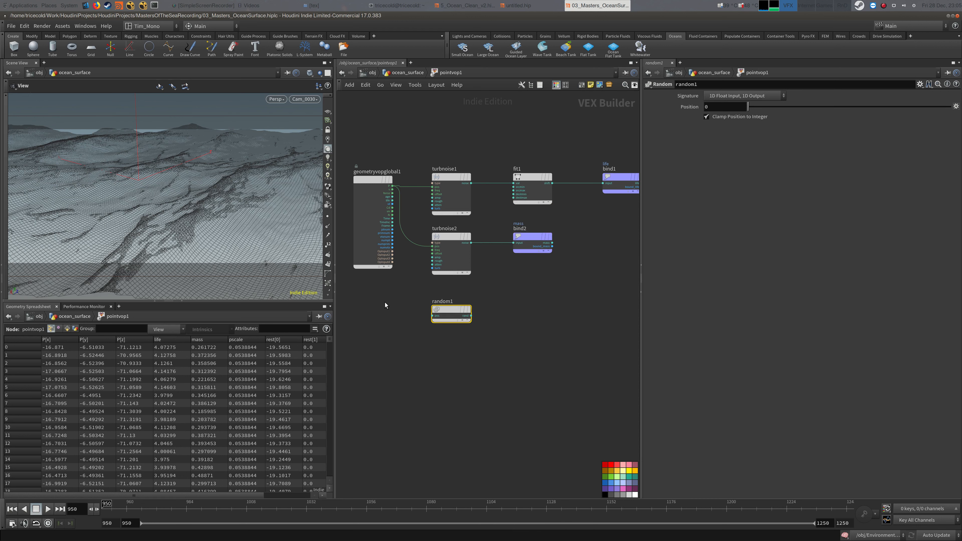
{"action": "scroll", "coordinate": [382, 303], "scroll_direction": "up", "scroll_amount": 3}
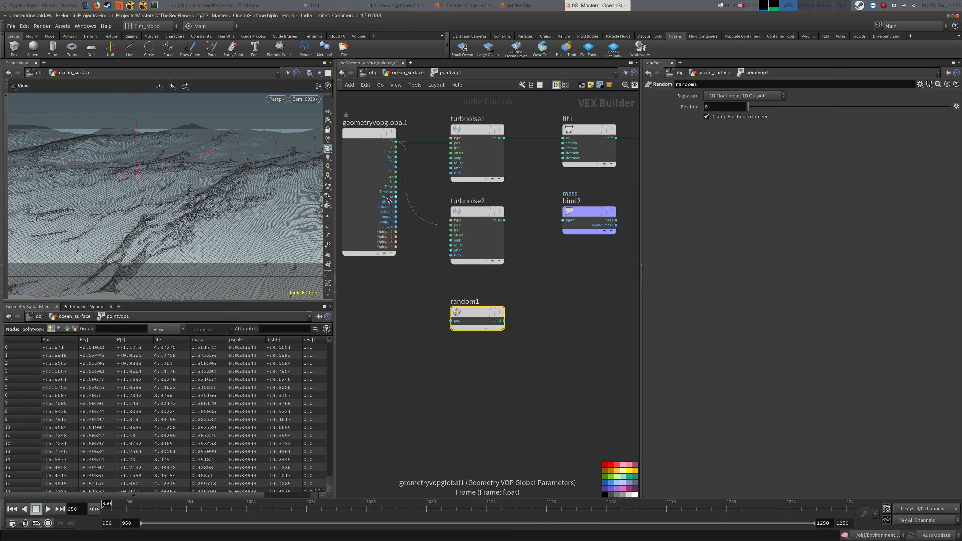
{"action": "left_click", "coordinate": [396, 202]}
{"action": "left_click", "coordinate": [450, 321]}
{"action": "left_click_drag", "start_coordinate": [480, 311], "coordinate": [481, 312]}
{"action": "middle_click_drag", "start_coordinate": [565, 297], "coordinate": [551, 297]}
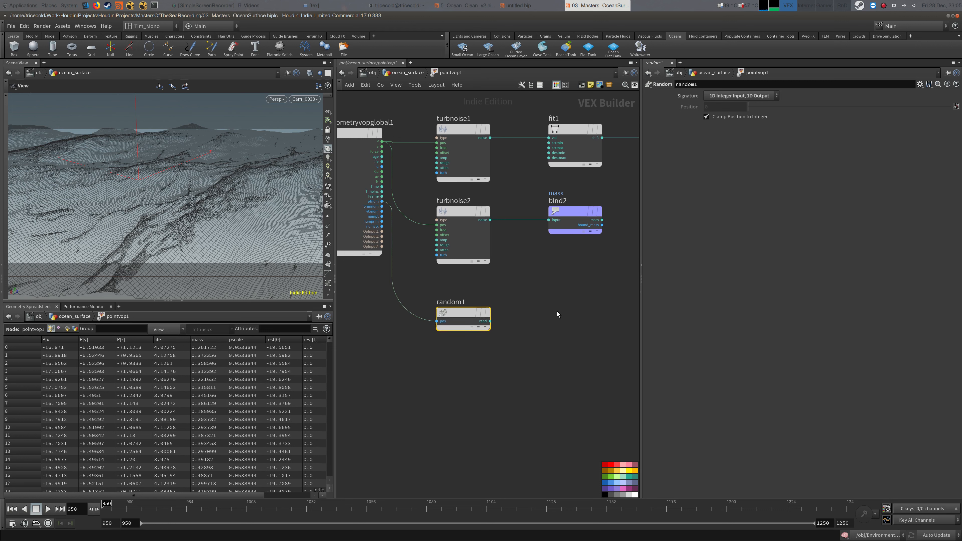
Step: Add a Multiply node beside the Random node and connect the random output to its first input
{"action": "key", "text": "Tab"}
{"action": "type", "text": "mult"}
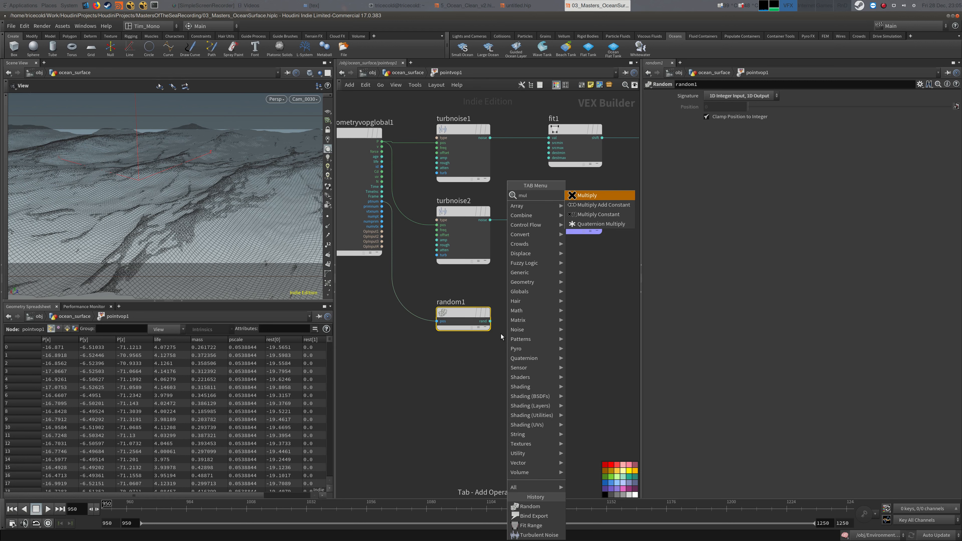
{"action": "left_click", "coordinate": [587, 195]}
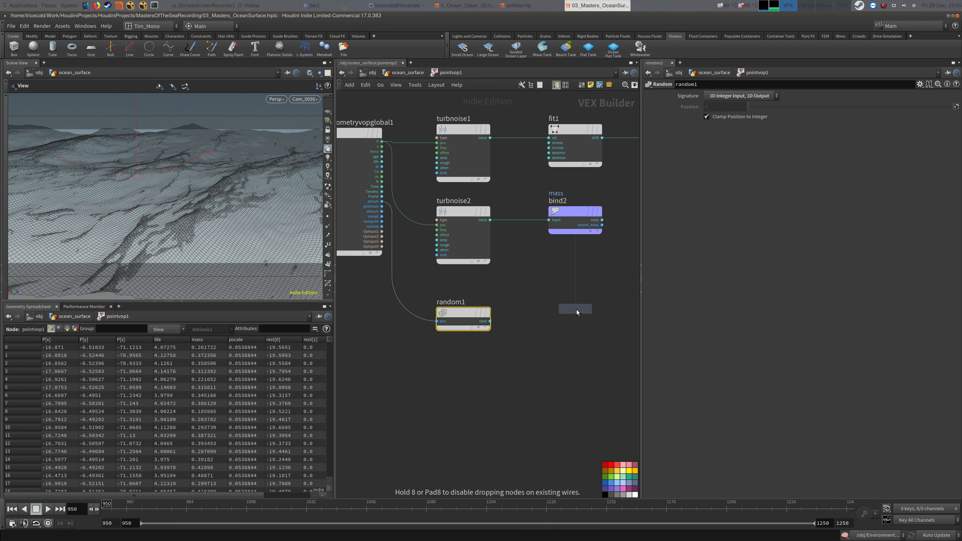
{"action": "left_click", "coordinate": [572, 314]}
{"action": "left_click", "coordinate": [490, 321]}
{"action": "left_click", "coordinate": [550, 321]}
Step: Promote the Multiply node's second input to a parameter and place the parameter node below the Random node
{"action": "right_click", "coordinate": [550, 326]}
{"action": "left_click", "coordinate": [554, 333]}
{"action": "left_click", "coordinate": [544, 327]}
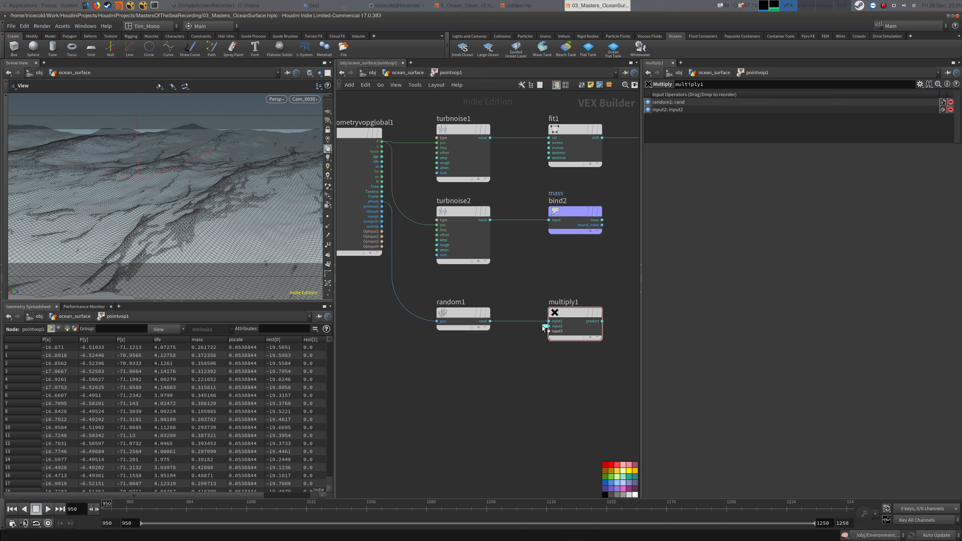
{"action": "double_click", "coordinate": [543, 326]}
{"action": "left_click_drag", "start_coordinate": [519, 321], "coordinate": [474, 379]}
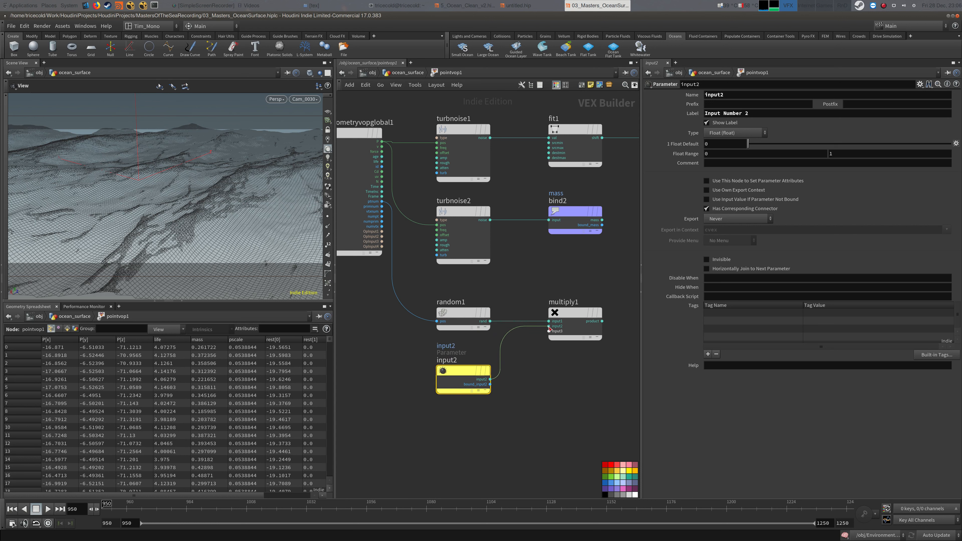
{"action": "right_click", "coordinate": [548, 329]}
{"action": "left_click", "coordinate": [522, 348]}
{"action": "right_click", "coordinate": [548, 328]}
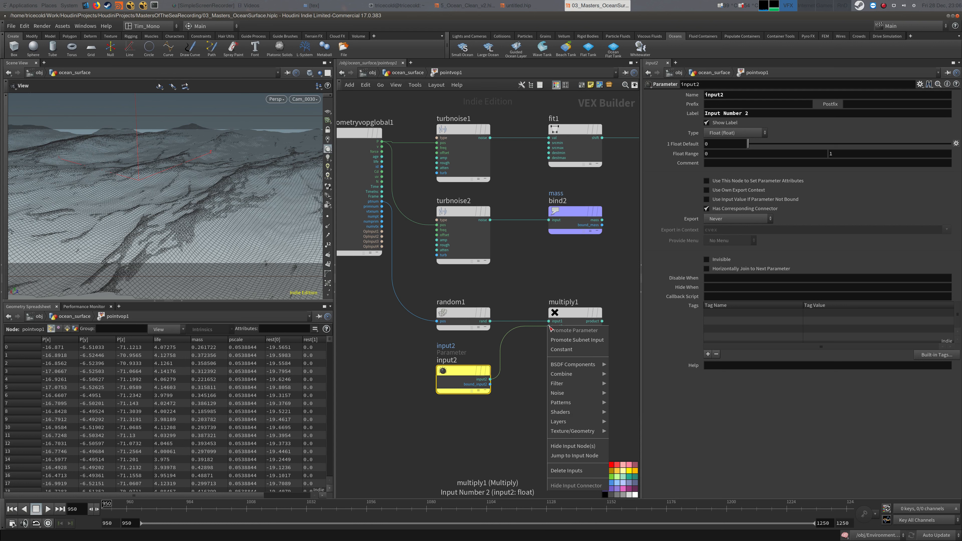
{"action": "left_click", "coordinate": [526, 365]}
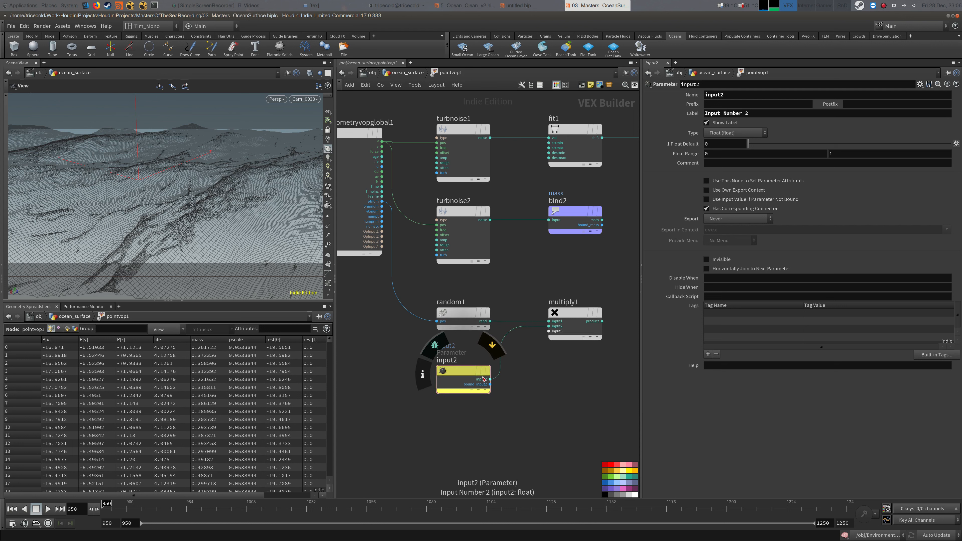
{"action": "left_click_drag", "start_coordinate": [399, 351], "coordinate": [500, 395]}
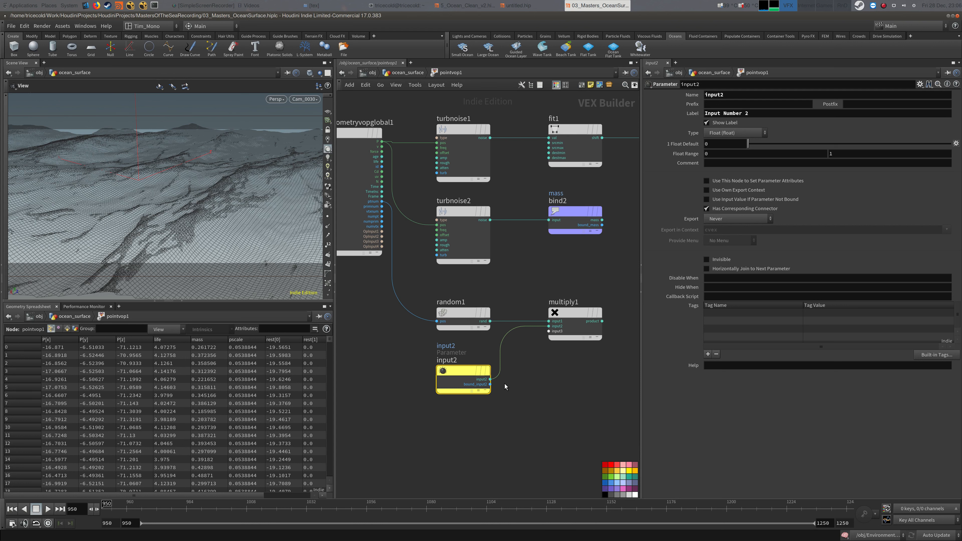
Step: Rename the promoted parameter node C_Size and use C_Size for its Name and Label too
{"action": "left_click", "coordinate": [709, 86]}
{"action": "type", "text": "c"}
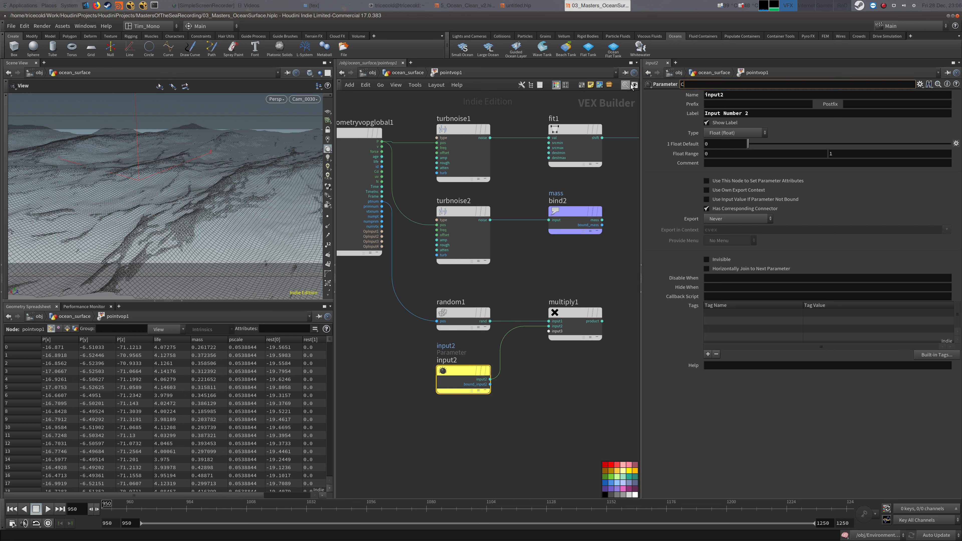
{"action": "type", "text": "_Szie"}
{"action": "key", "text": "Return"}
{"action": "key", "text": "ctrl+c"}
{"action": "key", "text": "Tab"}
{"action": "key", "text": "Tab"}
{"action": "key", "text": "Tab"}
{"action": "key", "text": "Tab"}
{"action": "key", "text": "ctrl+v"}
{"action": "key", "text": "shift+Tab"}
{"action": "key", "text": "shift+Tab"}
{"action": "key", "text": "shift+Tab"}
{"action": "key", "text": "ctrl+v"}
{"action": "key", "text": "Return"}
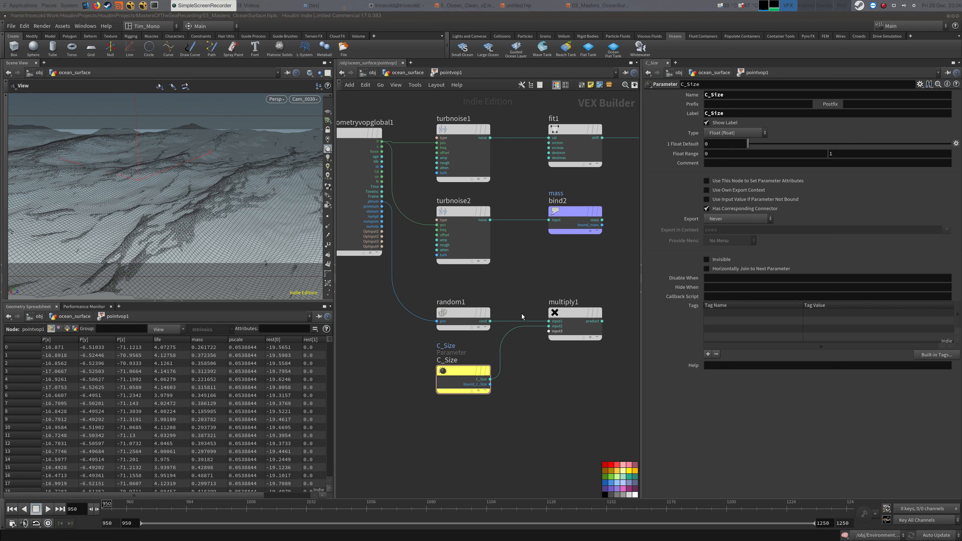
Step: Move the output node clear and add a Bind Export fed by the Multiply product
{"action": "middle_click_drag", "start_coordinate": [563, 277], "coordinate": [536, 269]}
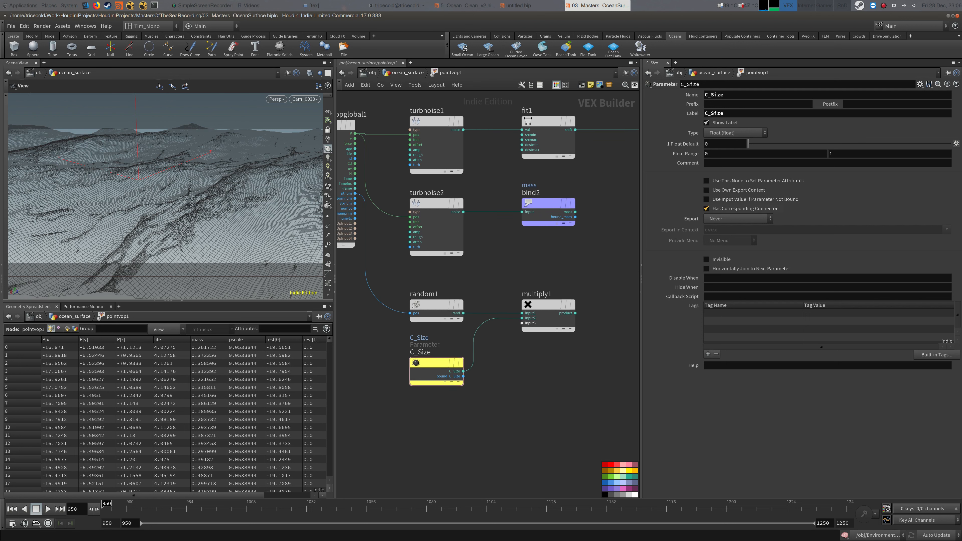
{"action": "scroll", "coordinate": [572, 262], "scroll_direction": "down", "scroll_amount": 2}
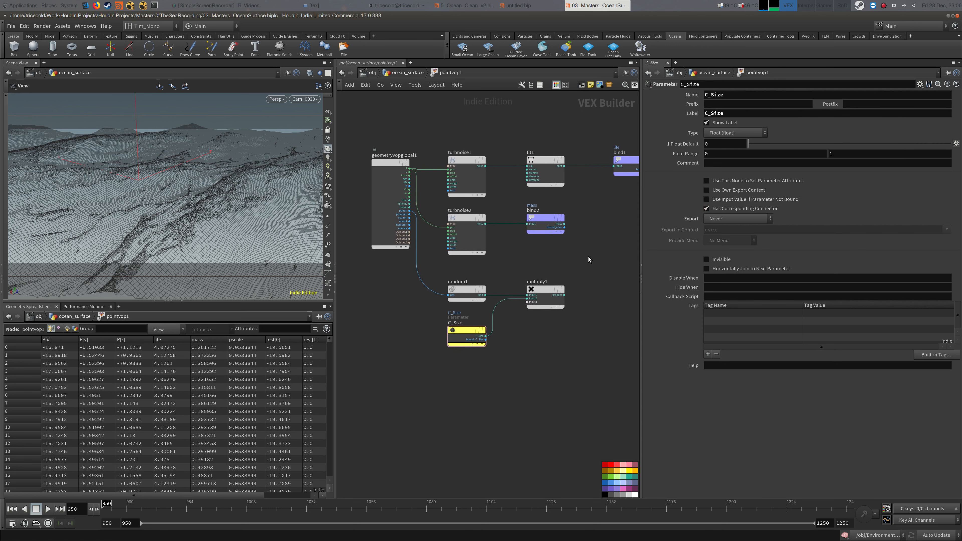
{"action": "middle_click_drag", "start_coordinate": [588, 256], "coordinate": [505, 253]}
{"action": "left_click_drag", "start_coordinate": [567, 280], "coordinate": [607, 278]}
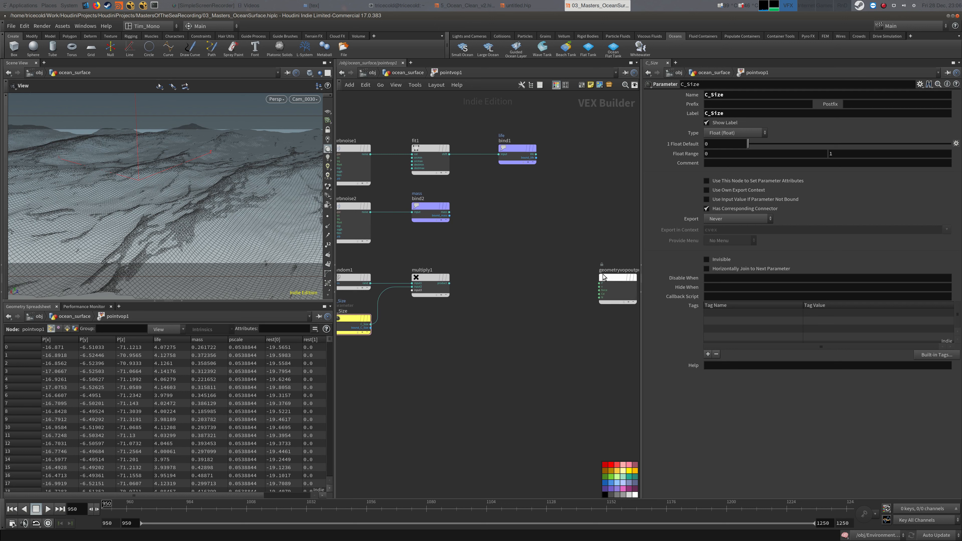
{"action": "key", "text": "Tab"}
{"action": "type", "text": "bin"}
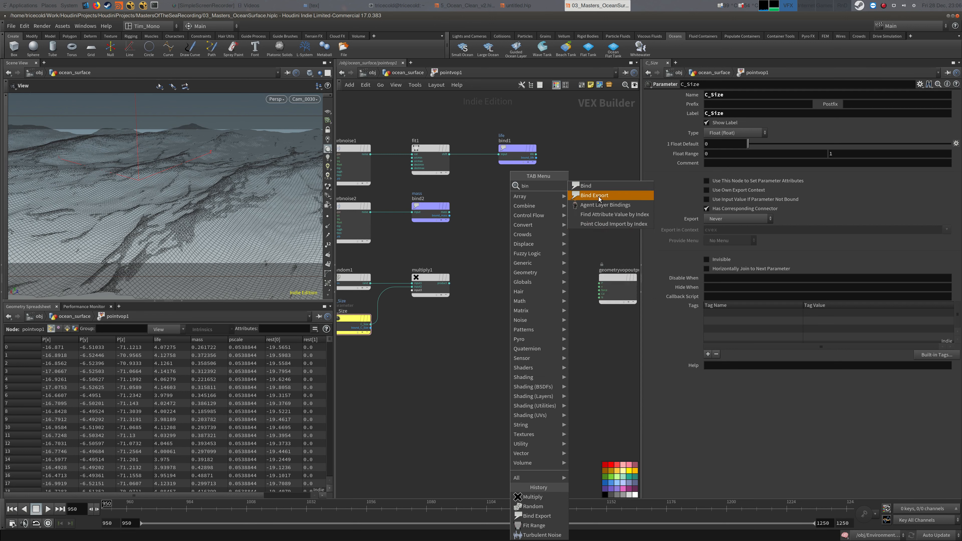
{"action": "left_click", "coordinate": [594, 195]}
{"action": "left_click", "coordinate": [507, 280]}
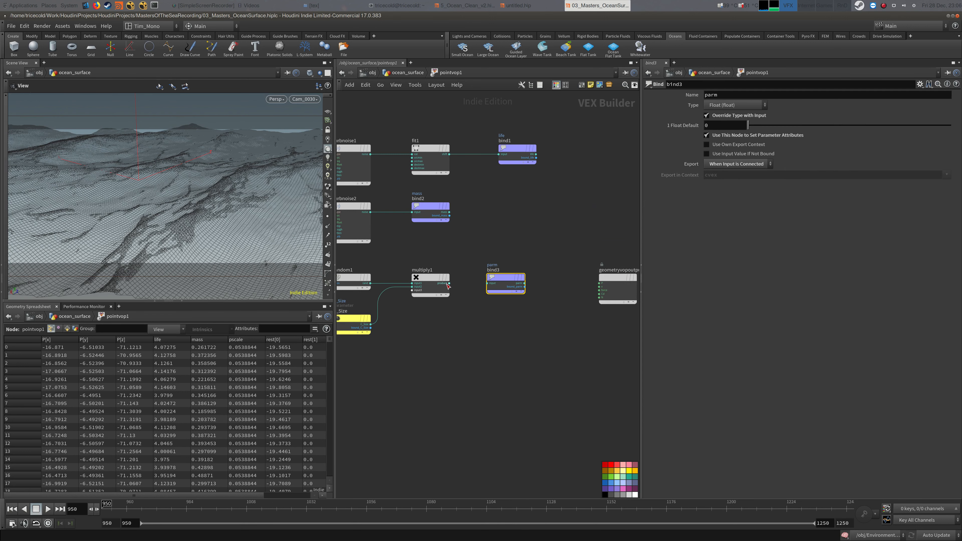
{"action": "left_click_drag", "start_coordinate": [513, 276], "coordinate": [519, 276]}
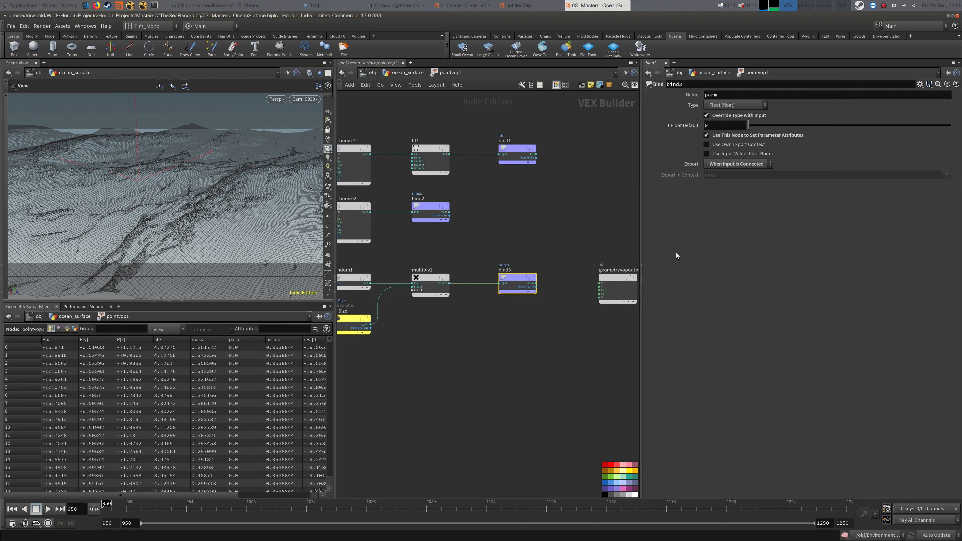
Step: Set the exported attribute name of the new bind node to cellsize
{"action": "double_click", "coordinate": [789, 100]}
{"action": "type", "text": "cell"}
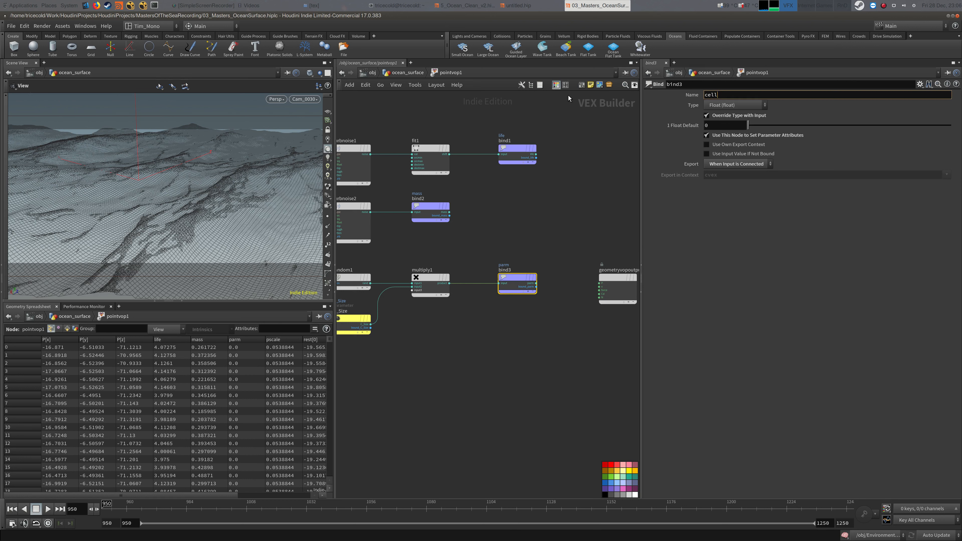
{"action": "type", "text": "size"}
{"action": "key", "text": "Return"}
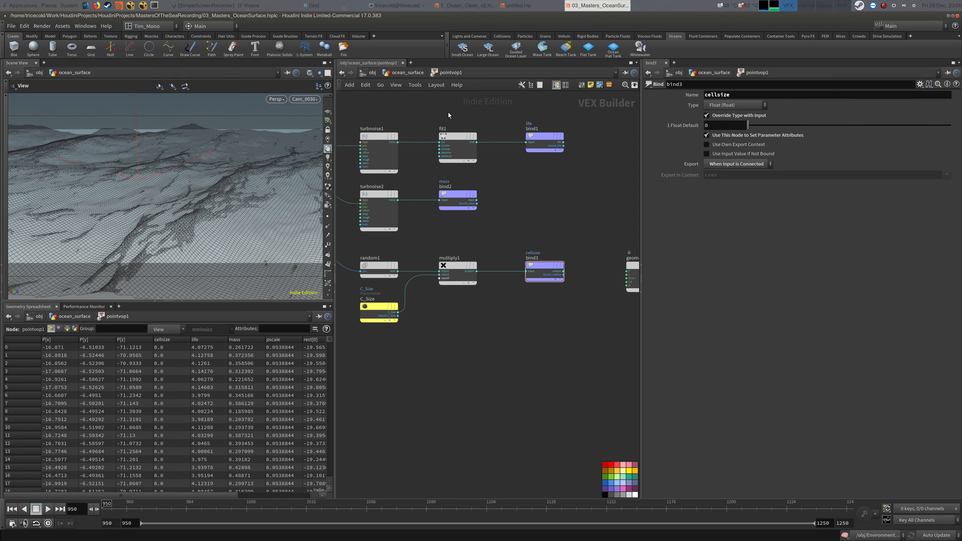
Step: Return to the ocean_surface network and rename the Point VOP node Randomize
{"action": "left_click", "coordinate": [408, 72]}
{"action": "left_click", "coordinate": [440, 244]}
{"action": "double_click", "coordinate": [464, 245]}
{"action": "double_click", "coordinate": [466, 246]}
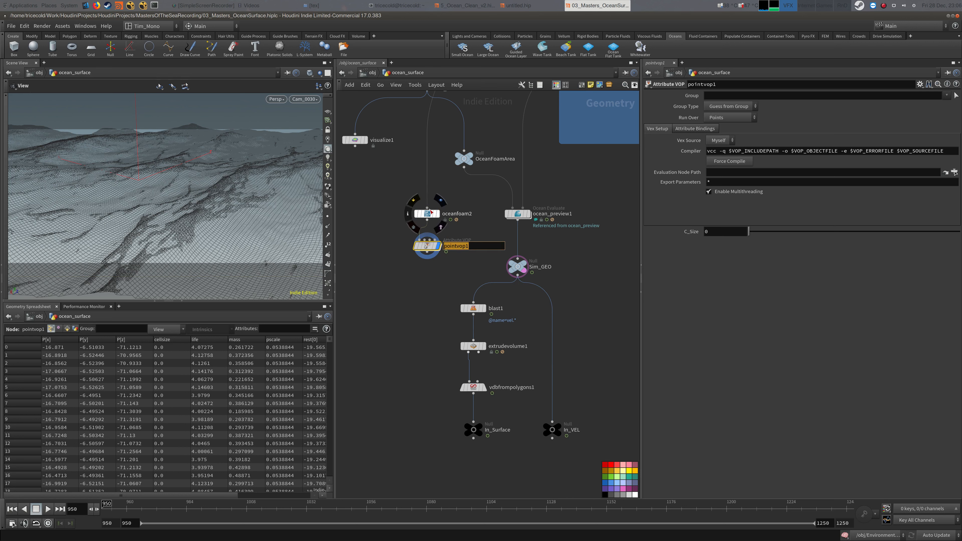
{"action": "type", "text": "Randomize"}
{"action": "key", "text": "Return"}
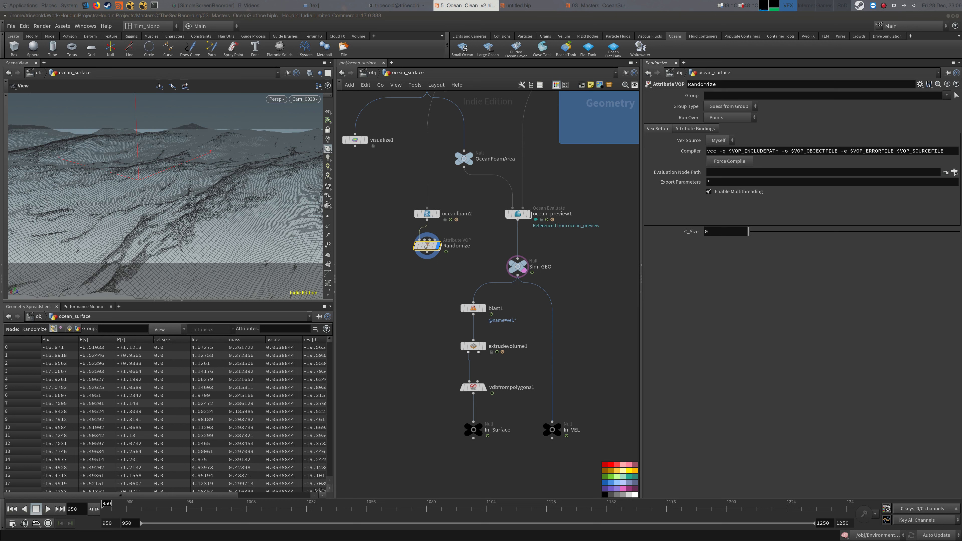
Step: Place the visualize1 node below Randomize, connect it to Randomize's output, and make it the displayed node
{"action": "middle_click_drag", "start_coordinate": [475, 207], "coordinate": [564, 241]}
{"action": "left_click", "coordinate": [452, 173]}
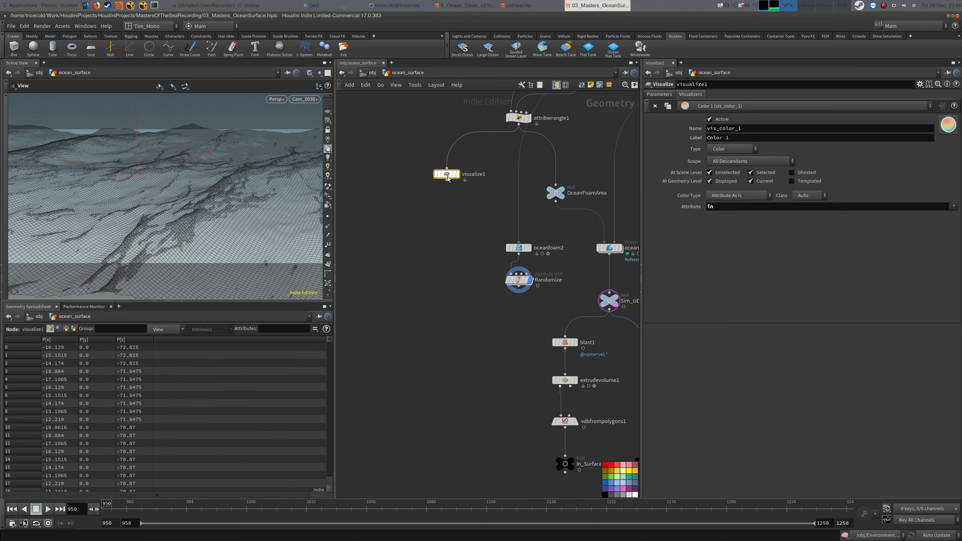
{"action": "left_click_drag", "start_coordinate": [447, 173], "coordinate": [400, 330]}
{"action": "left_click_drag", "start_coordinate": [454, 227], "coordinate": [448, 248]}
{"action": "left_click_drag", "start_coordinate": [397, 332], "coordinate": [447, 287]}
{"action": "left_click", "coordinate": [450, 331]}
{"action": "left_click", "coordinate": [458, 330]}
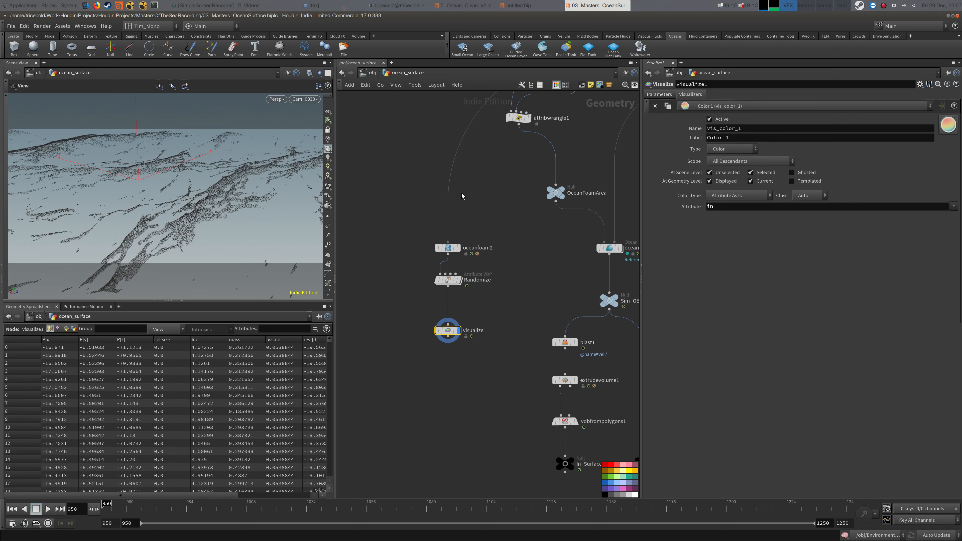
Step: Set the visualizer's attribute to life and its color type to Ramped Attribute, and inspect the foam particles
{"action": "double_click", "coordinate": [788, 208]}
{"action": "key", "text": "BackSpace"}
{"action": "left_click", "coordinate": [953, 207]}
{"action": "left_click", "coordinate": [764, 206]}
{"action": "type", "text": "life"}
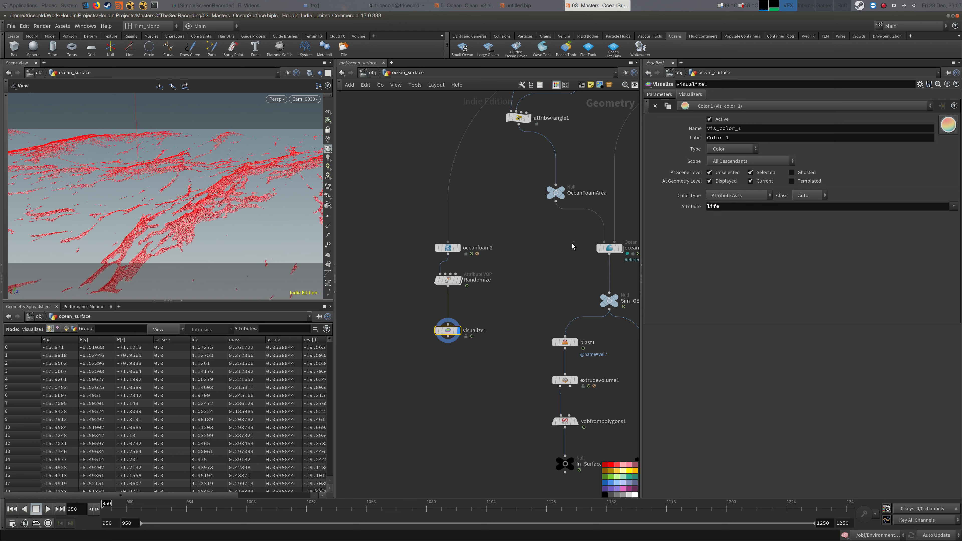
{"action": "left_click", "coordinate": [735, 196]}
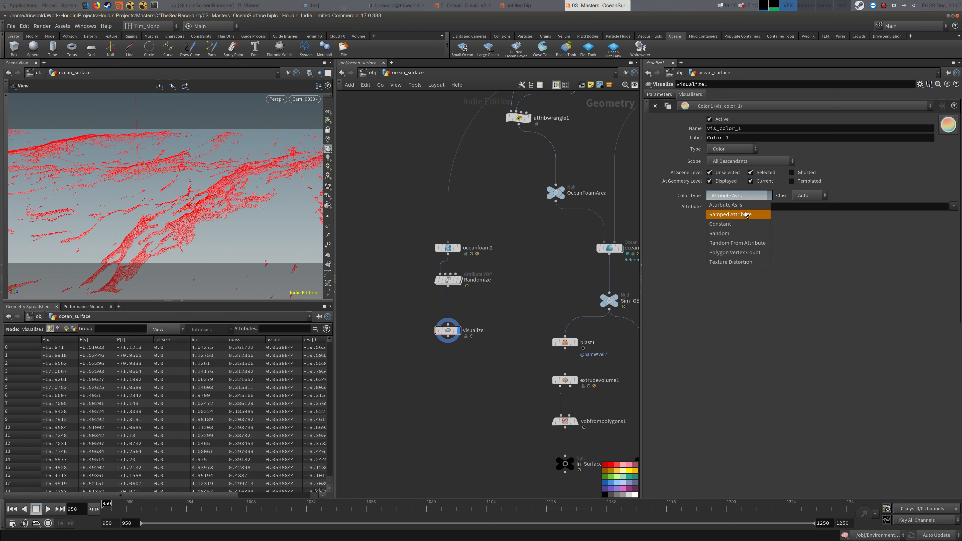
{"action": "left_click", "coordinate": [734, 215]}
{"action": "left_click_drag", "start_coordinate": [204, 160], "coordinate": [216, 190]}
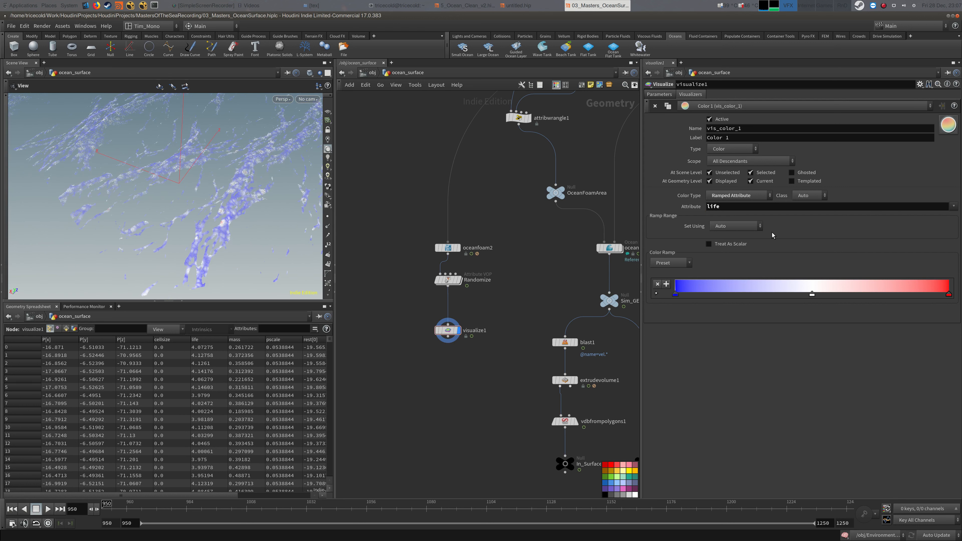
Step: Switch the visualizer's attribute to mass to inspect its variation across the foam particles
{"action": "left_click_drag", "start_coordinate": [913, 206], "coordinate": [499, 232]}
{"action": "key", "text": "BackSpace"}
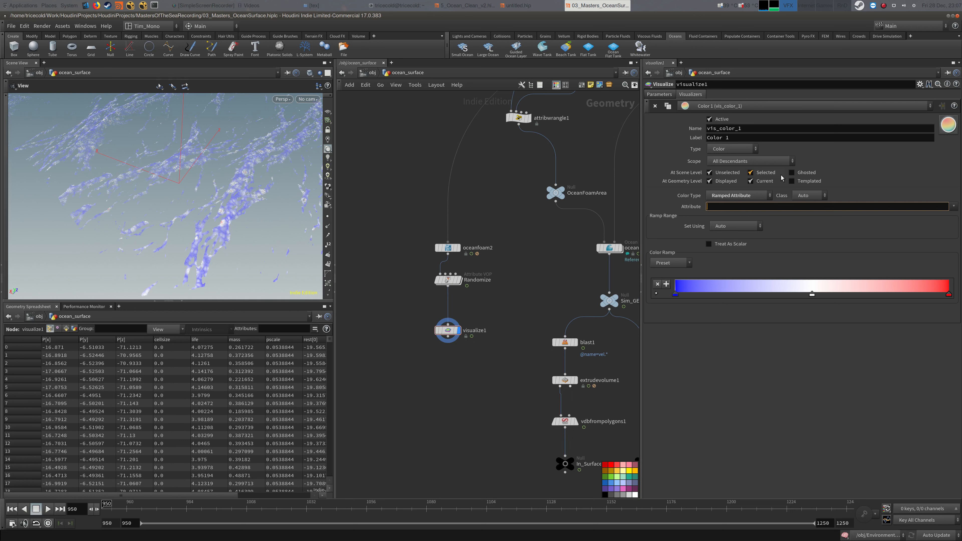
{"action": "type", "text": "mass"}
{"action": "key", "text": "Return"}
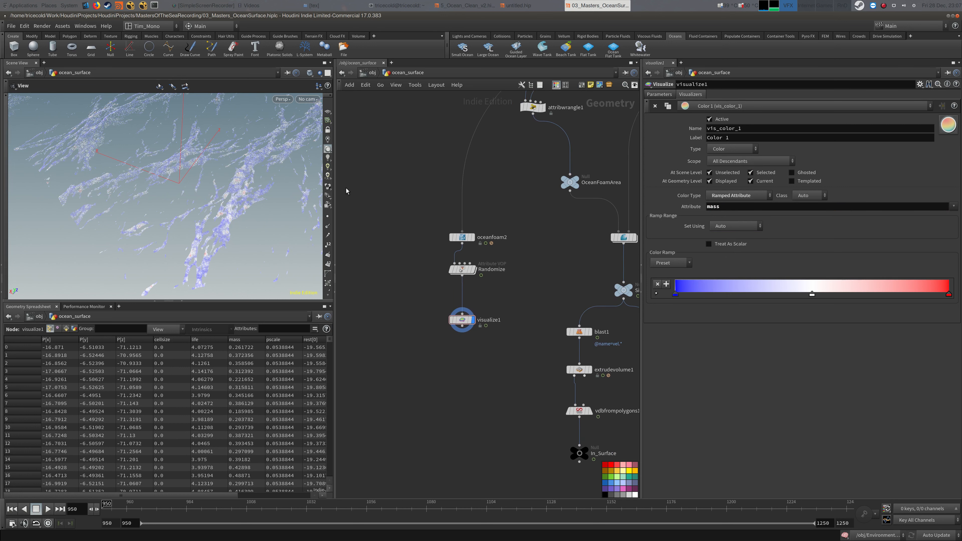
{"action": "mouse_move", "coordinate": [148, 173]}
{"action": "middle_mouse_down"}
{"action": "mouse_move", "coordinate": [242, 157]}
{"action": "mouse_move", "coordinate": [153, 169]}
{"action": "middle_mouse_up"}
Step: Switch the visualizer's attribute to cellsize to inspect its variation across the foam particles
{"action": "left_click", "coordinate": [732, 226]}
{"action": "left_click", "coordinate": [744, 206]}
{"action": "left_click_drag", "start_coordinate": [744, 207], "coordinate": [657, 207]}
{"action": "type", "text": "cellsize"}
{"action": "key", "text": "Return"}
{"action": "mouse_move", "coordinate": [398, 197]}
{"action": "middle_mouse_down"}
{"action": "mouse_move", "coordinate": [406, 196]}
{"action": "mouse_move", "coordinate": [383, 204]}
{"action": "middle_mouse_up"}
Step: Examine the Random node's signature options and the cellsize chain inside Randomize, and compare with Randomize's C_Size parameter
{"action": "left_click", "coordinate": [449, 277]}
{"action": "double_click", "coordinate": [449, 278]}
{"action": "left_click", "coordinate": [462, 253]}
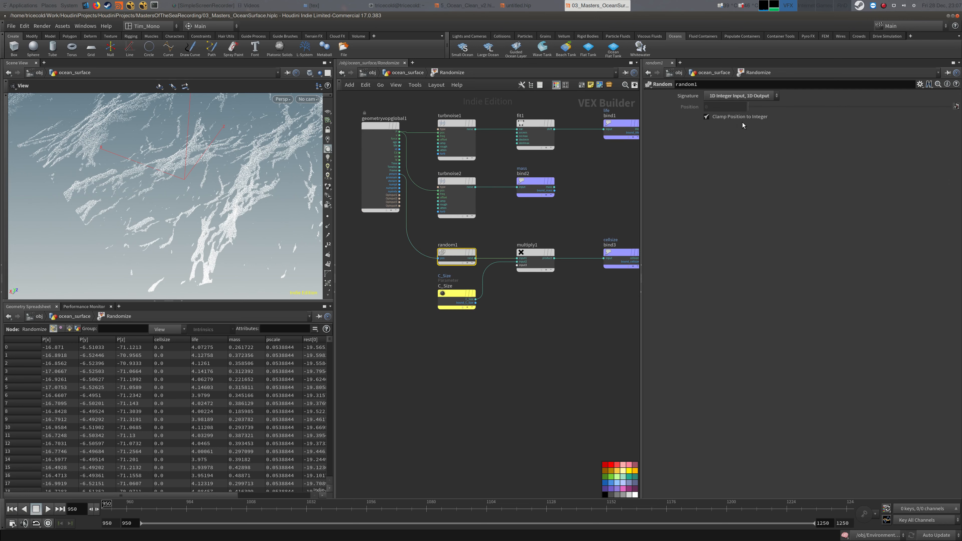
{"action": "left_click", "coordinate": [755, 97]}
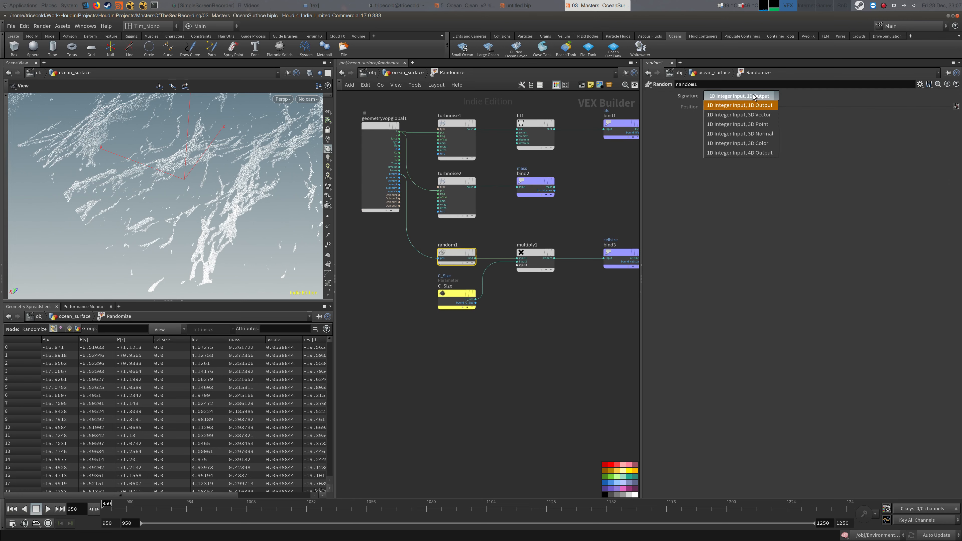
{"action": "left_click", "coordinate": [596, 208]}
{"action": "key", "text": "alt+Tab"}
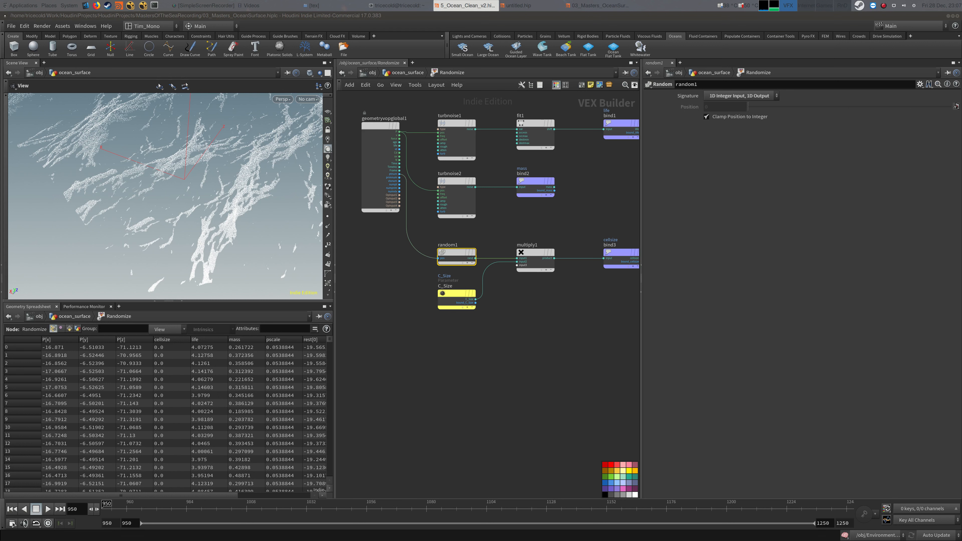
{"action": "left_click", "coordinate": [406, 74]}
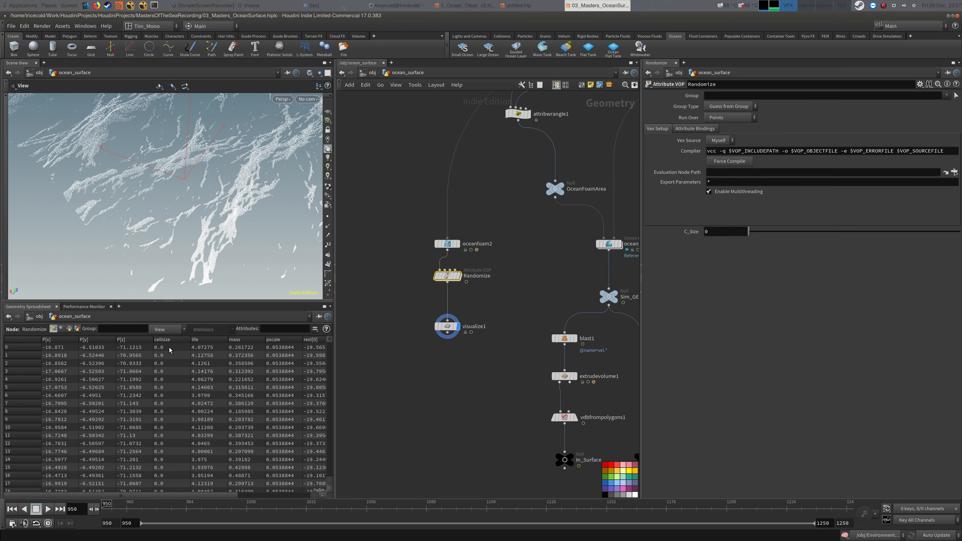
{"action": "double_click", "coordinate": [447, 276]}
{"action": "middle_click_drag", "start_coordinate": [516, 231], "coordinate": [467, 231]}
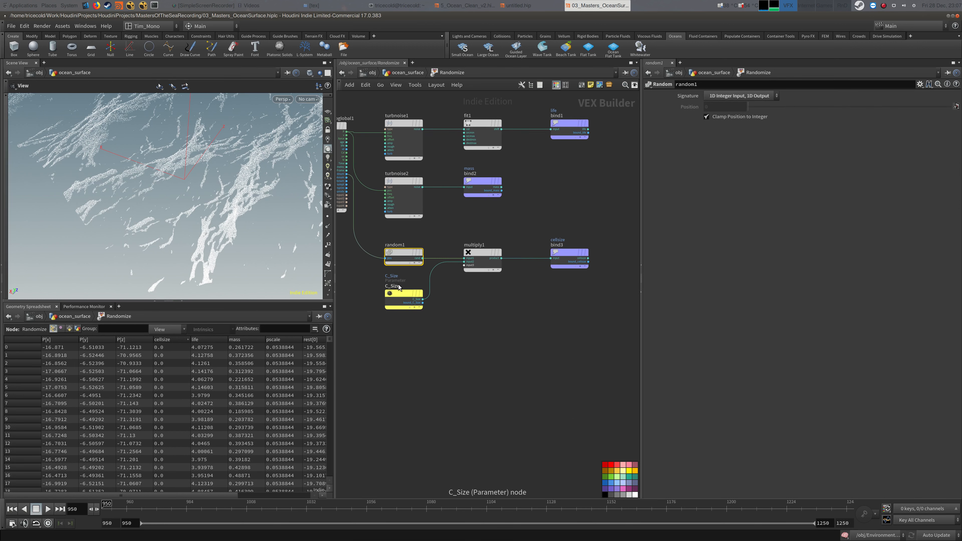
{"action": "key", "text": "alt+Tab"}
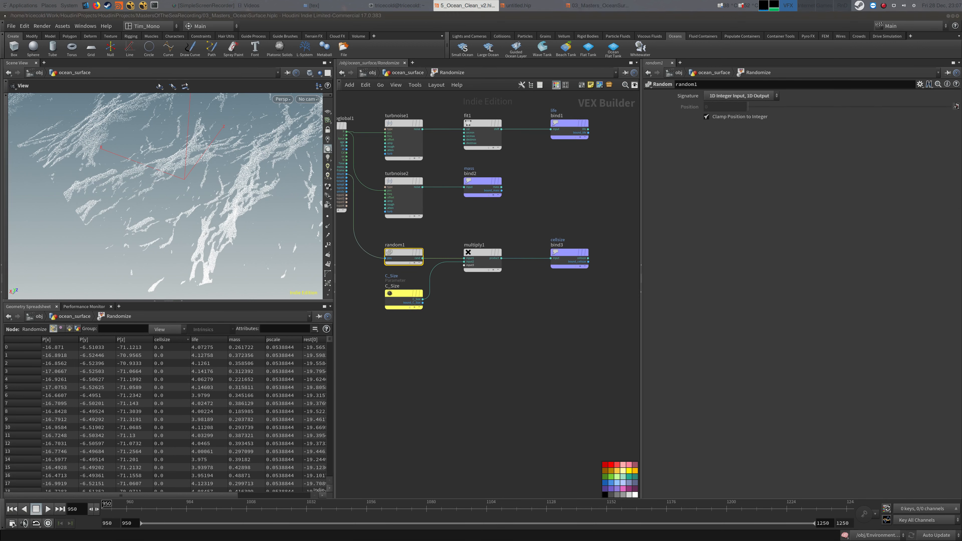
Step: Set C_Size on the Randomize node to 0.5 and view the particles' cellsize coloring
{"action": "left_click", "coordinate": [409, 73]}
{"action": "left_click", "coordinate": [736, 233]}
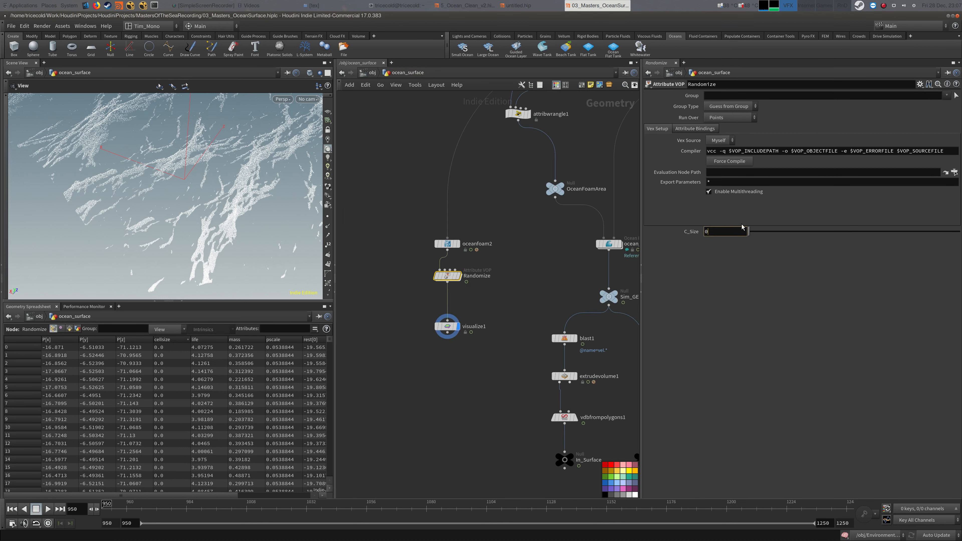
{"action": "type", "text": ".5"}
{"action": "key", "text": "Return"}
{"action": "right_click_drag", "start_coordinate": [253, 205], "coordinate": [212, 182]}
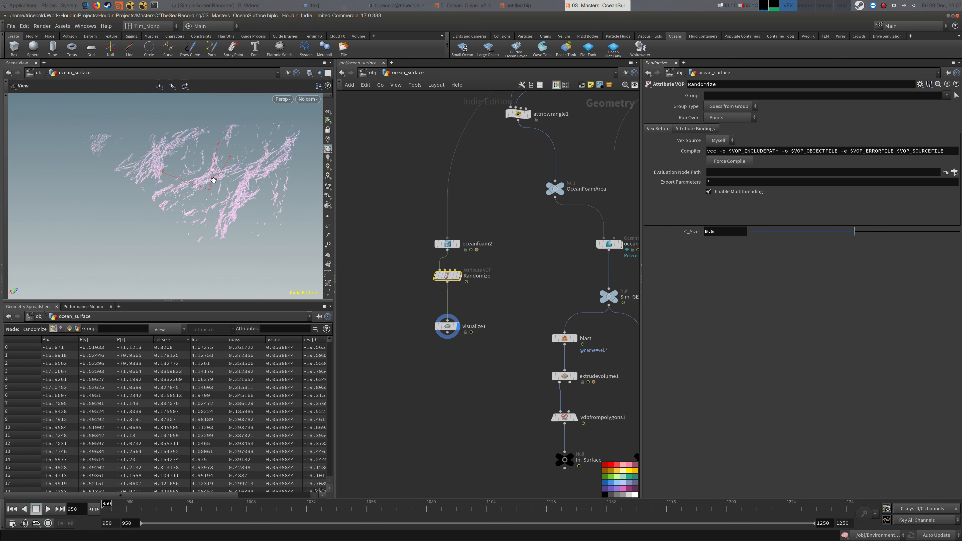
{"action": "middle_click_drag", "start_coordinate": [212, 182], "coordinate": [195, 190]}
{"action": "middle_click_drag", "start_coordinate": [515, 299], "coordinate": [520, 245]}
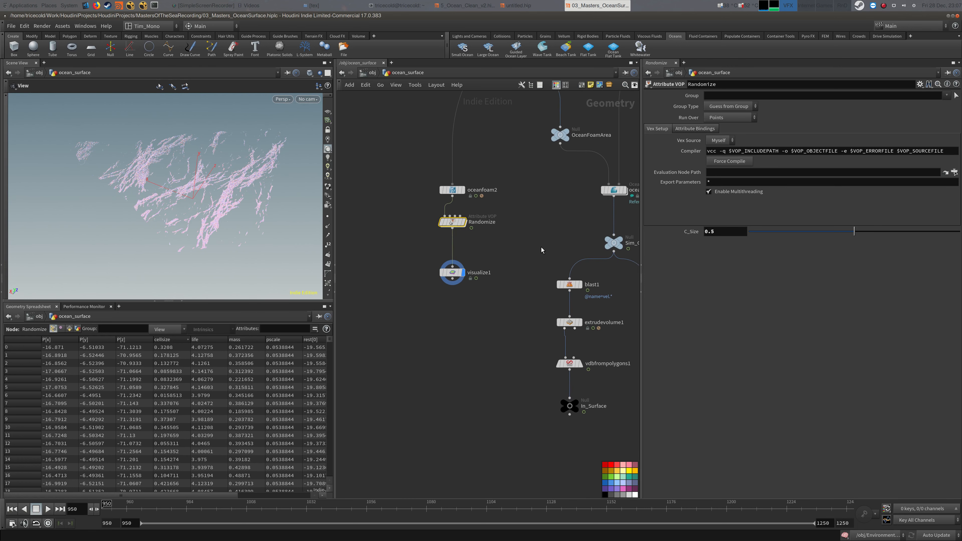
Step: Delete the visualize1 node and add a displayed Rest Position node below Randomize, fed by it
{"action": "left_click_drag", "start_coordinate": [465, 251], "coordinate": [427, 286]}
{"action": "key", "text": "Delete"}
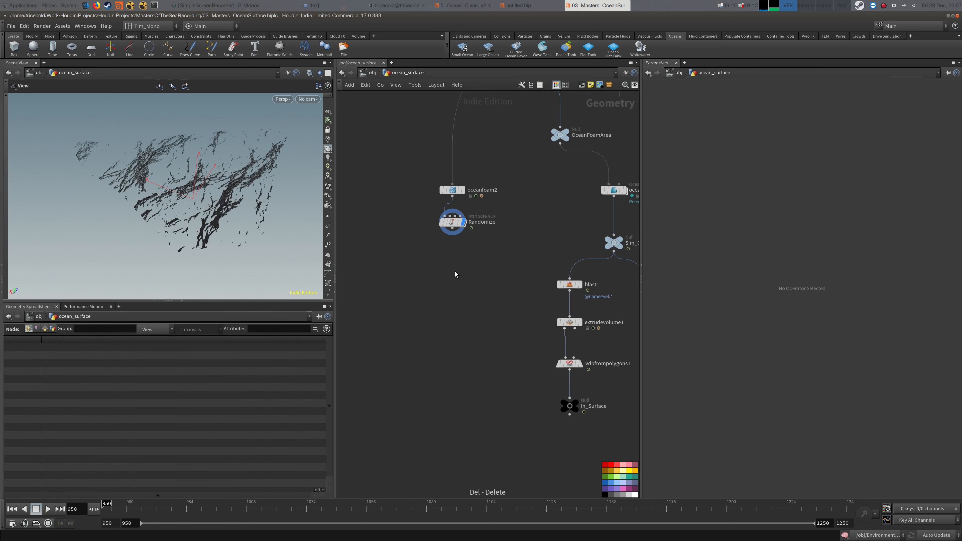
{"action": "key", "text": "Tab"}
{"action": "type", "text": "fc"}
{"action": "left_click", "coordinate": [538, 168]}
{"action": "left_click", "coordinate": [453, 259]}
{"action": "left_click", "coordinate": [464, 257]}
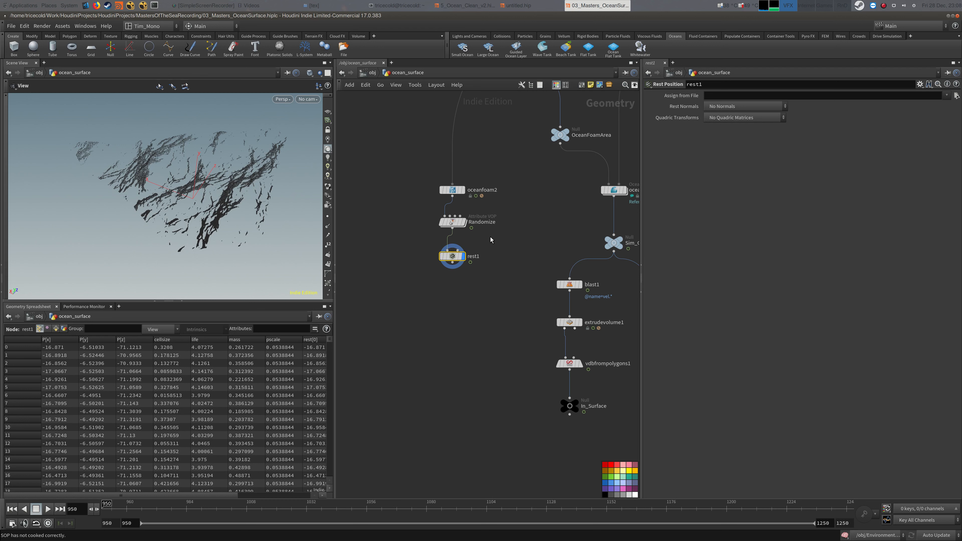
Step: Enclose the nodes from ocean_preview1 through vdbfrompolygons1 in a network box titled "Custom Fields for Ocean Foam", widened to fit their labels
{"action": "scroll", "coordinate": [526, 183], "scroll_direction": "down", "scroll_amount": 2}
{"action": "middle_click_drag", "start_coordinate": [542, 209], "coordinate": [468, 201]}
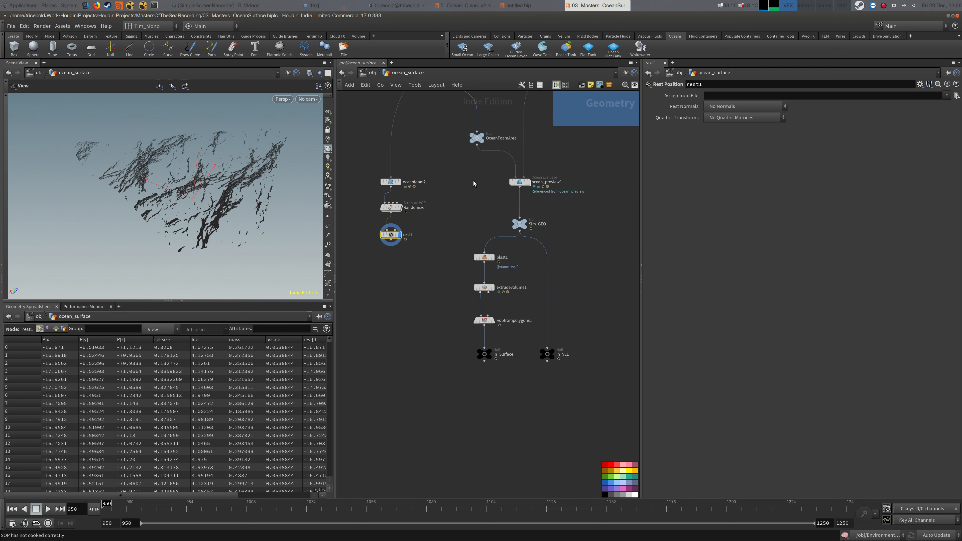
{"action": "left_click_drag", "start_coordinate": [449, 165], "coordinate": [587, 337]}
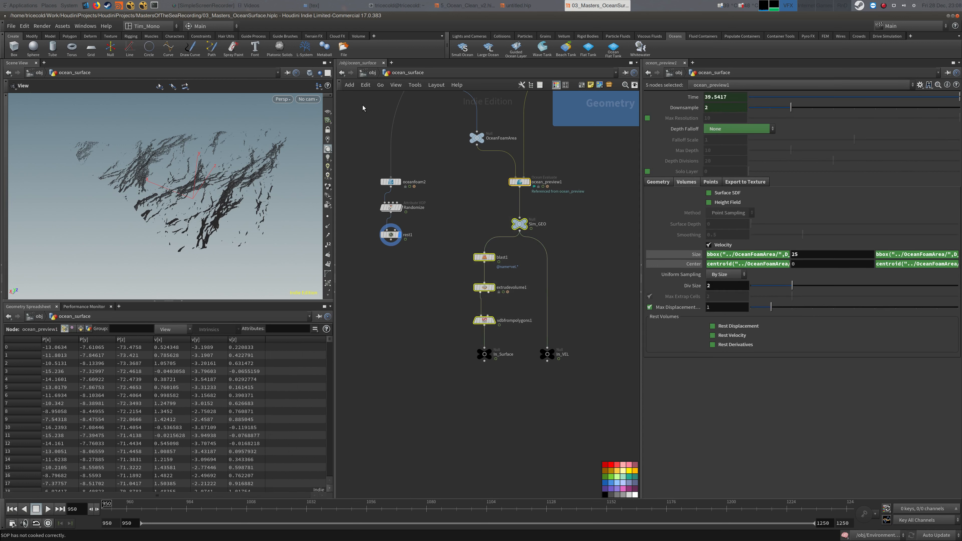
{"action": "left_click", "coordinate": [582, 85]}
{"action": "left_click_drag", "start_coordinate": [538, 235], "coordinate": [602, 232]}
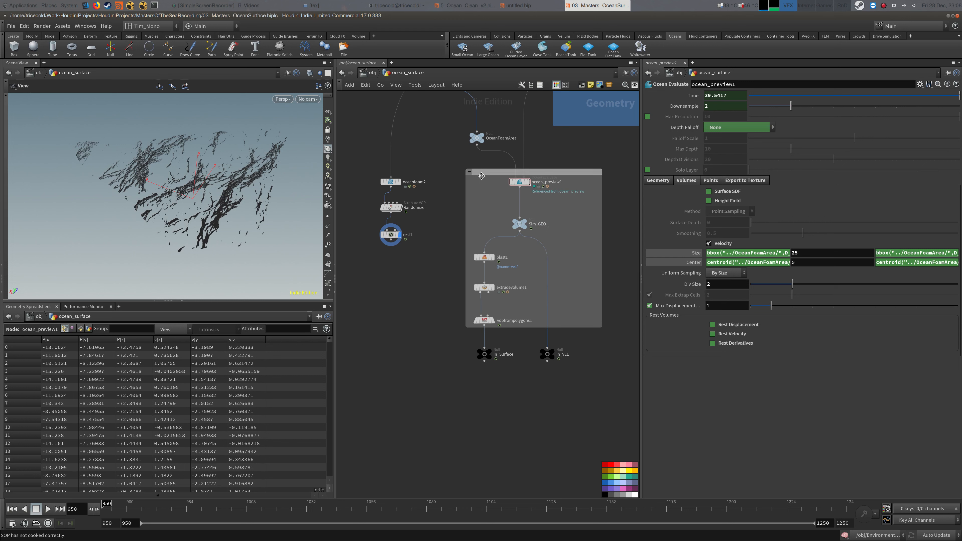
{"action": "double_click", "coordinate": [486, 170]}
{"action": "type", "text": "Custom Fields f"}
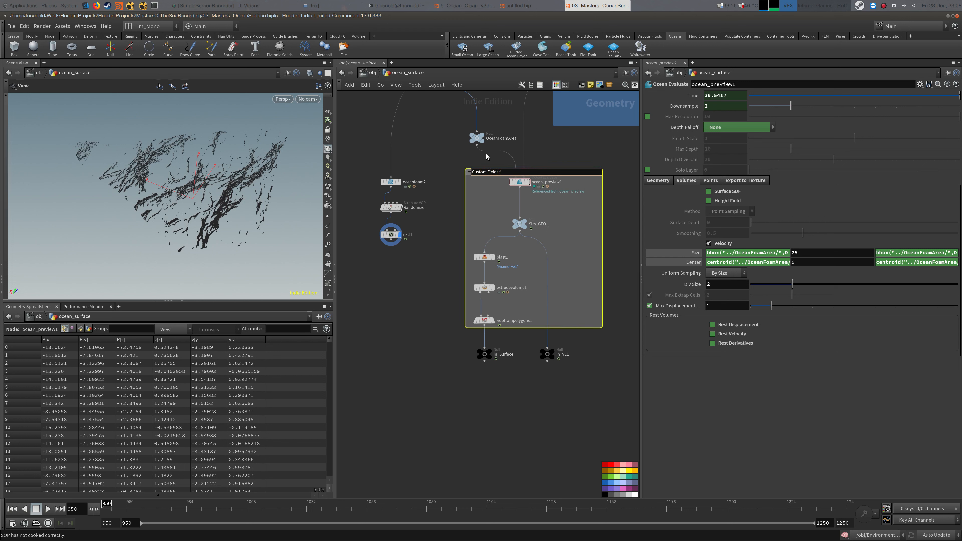
{"action": "type", "text": "or Ocean Foam"}
{"action": "key", "text": "Return"}
Step: Enclose oceanfoam2, Randomize and rest1 in a network box, enlarge it around their labels, and title it "Custom Foam Source"
{"action": "left_click", "coordinate": [432, 261]}
{"action": "left_click_drag", "start_coordinate": [358, 160], "coordinate": [413, 288]}
{"action": "key", "text": "shift+o"}
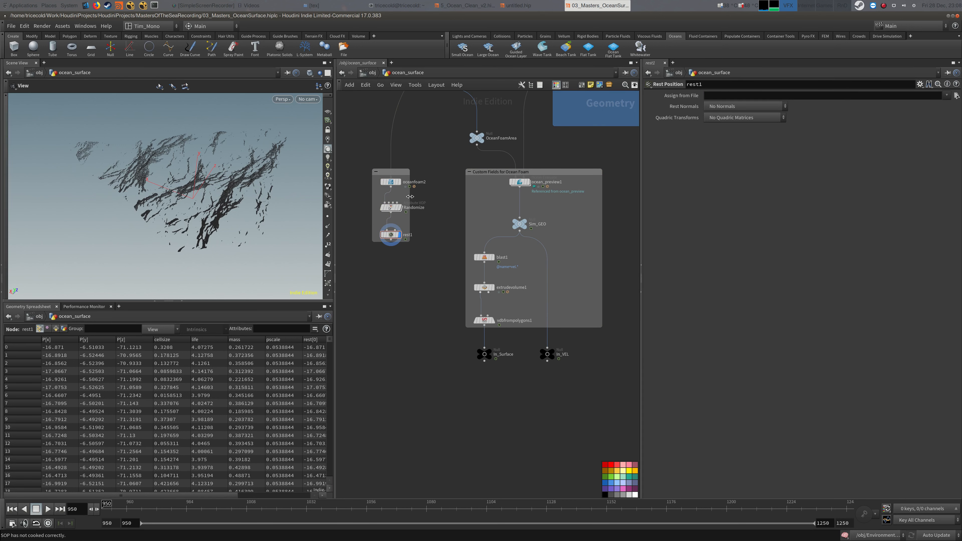
{"action": "left_click_drag", "start_coordinate": [410, 196], "coordinate": [457, 195]}
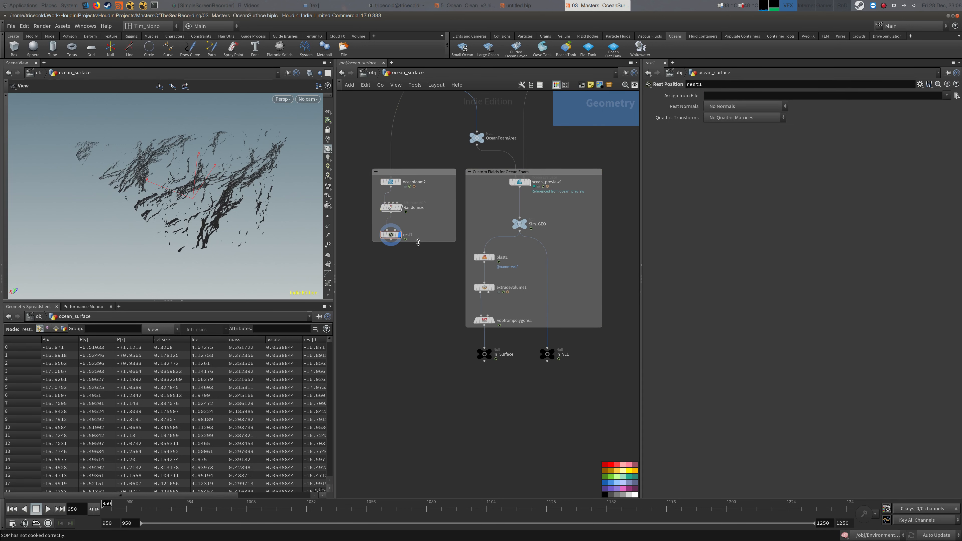
{"action": "left_click_drag", "start_coordinate": [418, 241], "coordinate": [419, 261]}
{"action": "double_click", "coordinate": [408, 171]}
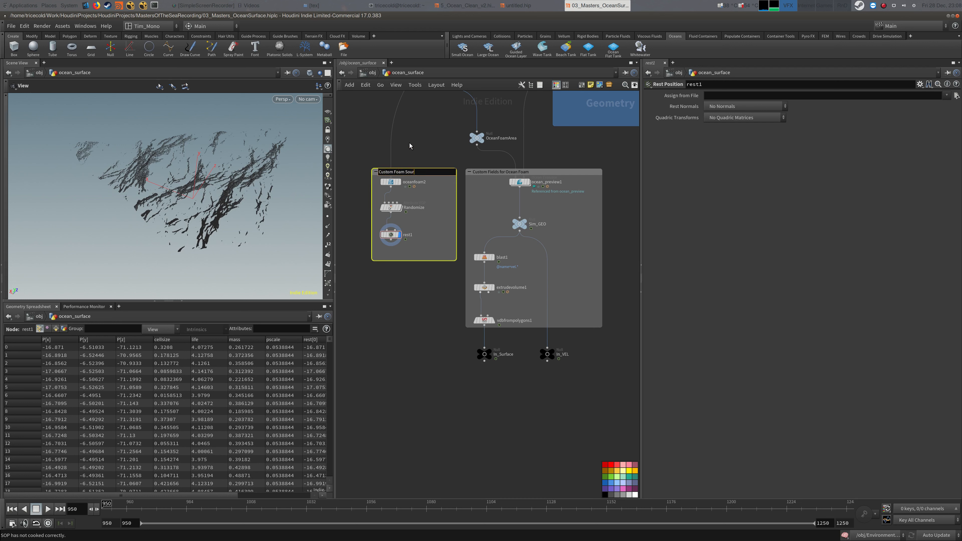
Step: Add a Null below the foam source box, in line with In_Surface, and feed it from the Rest Position node
{"action": "left_click", "coordinate": [415, 328]}
{"action": "key", "text": "Tab"}
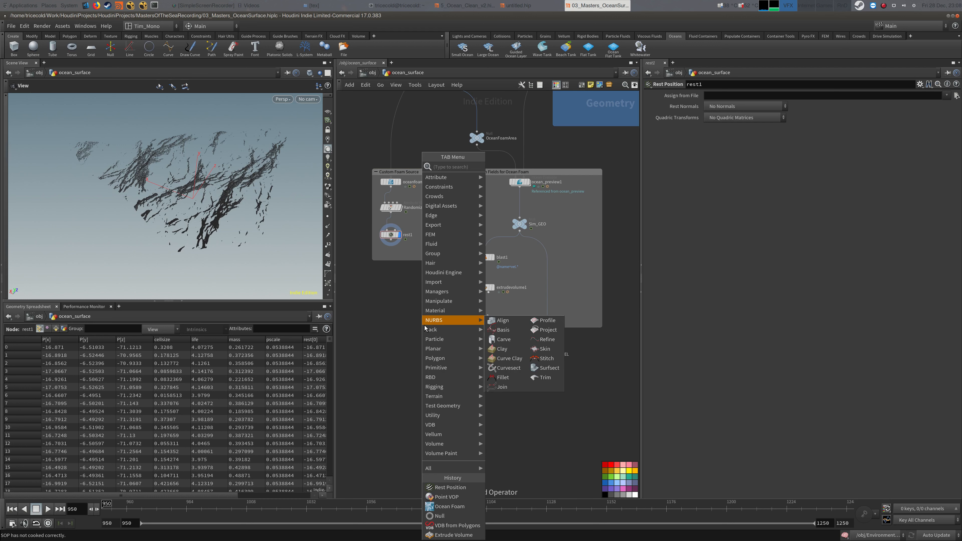
{"action": "type", "text": "nu"}
{"action": "key", "text": "Return"}
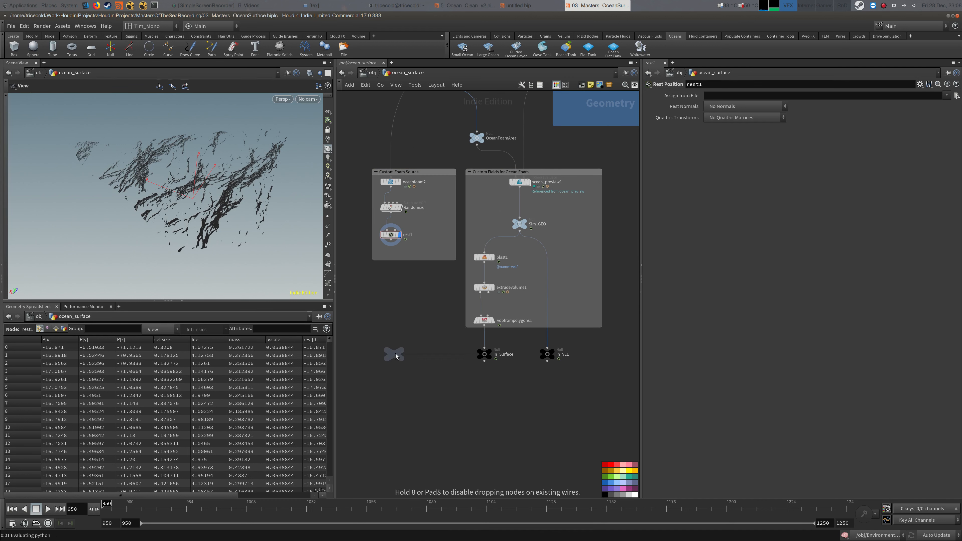
{"action": "left_click", "coordinate": [393, 356]}
{"action": "double_click", "coordinate": [408, 354]}
{"action": "left_click_drag", "start_coordinate": [420, 355], "coordinate": [387, 335]}
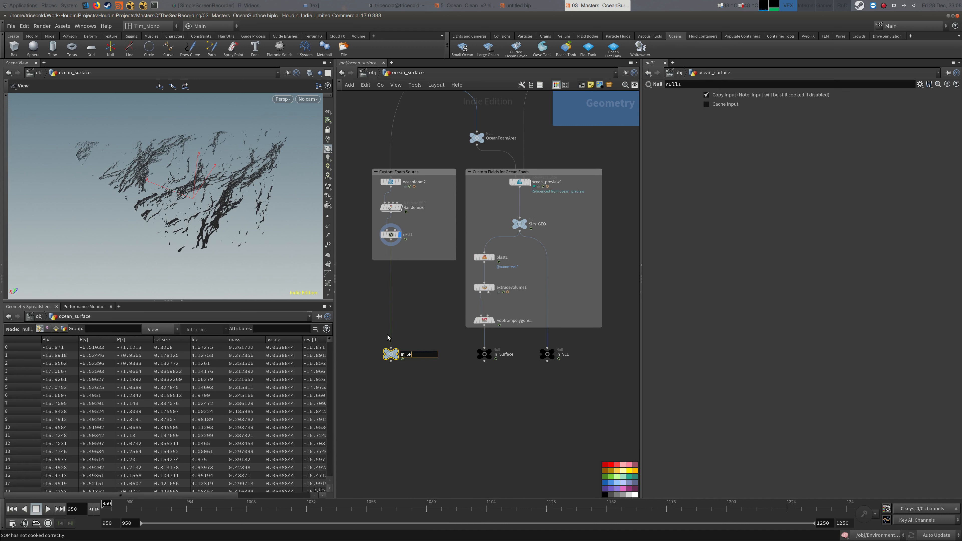
Step: Name the new null In_SRC and color it black
{"action": "type", "text": "In_SRC"}
{"action": "key", "text": "Return"}
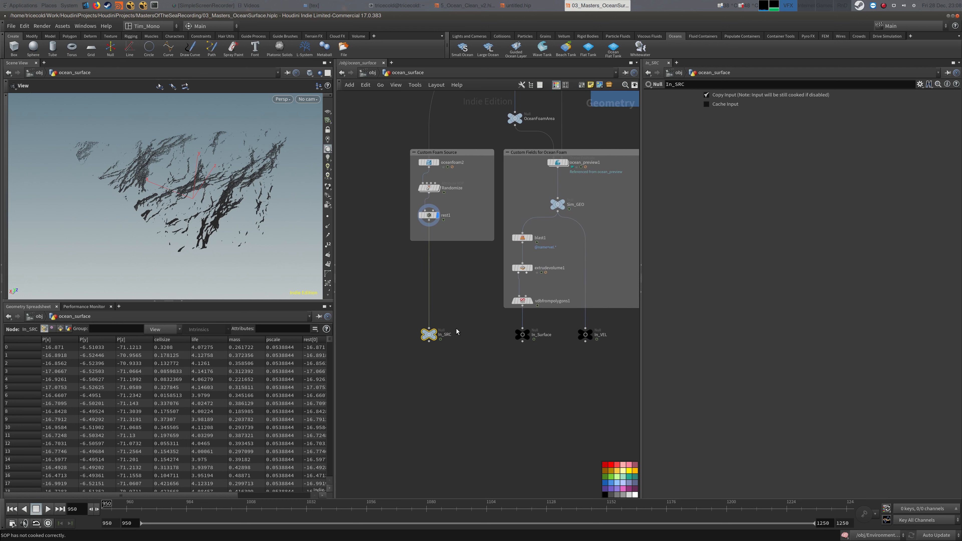
{"action": "left_click", "coordinate": [606, 494]}
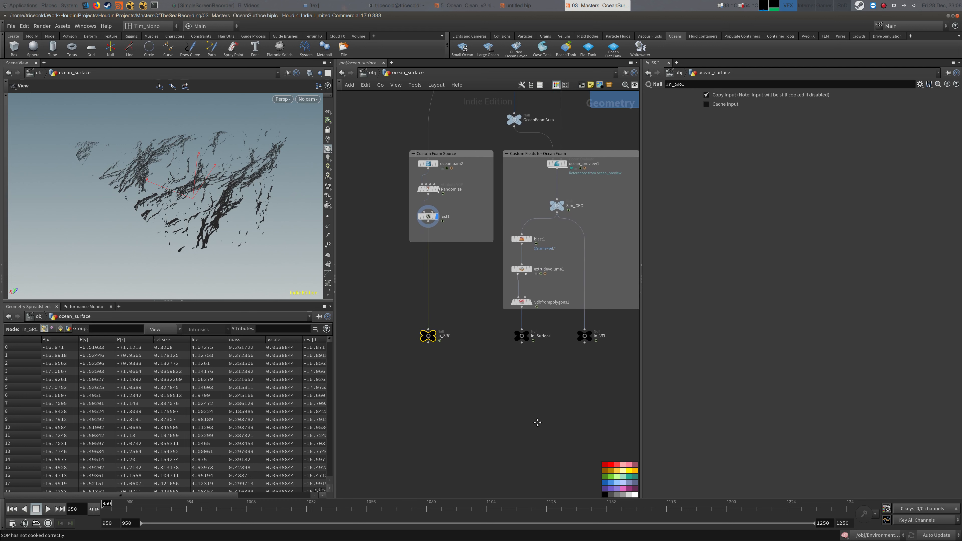
Step: Review the whole node network and save the 03_Masters_OceanSurface scene file
{"action": "scroll", "coordinate": [452, 413], "scroll_direction": "down", "scroll_amount": 4}
{"action": "middle_click_drag", "start_coordinate": [497, 420], "coordinate": [508, 398]}
{"action": "scroll", "coordinate": [509, 398], "scroll_direction": "up", "scroll_amount": 2}
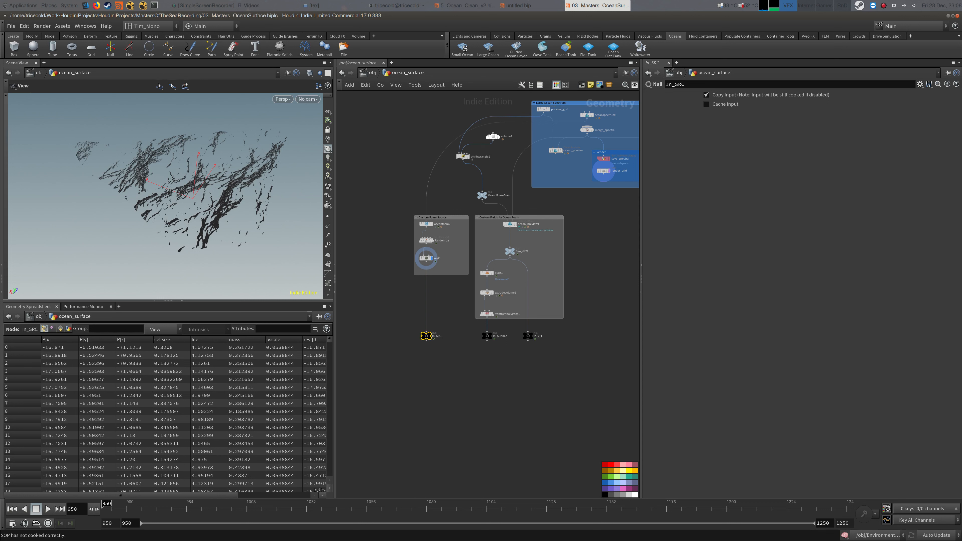
{"action": "key", "text": "alt+Tab"}
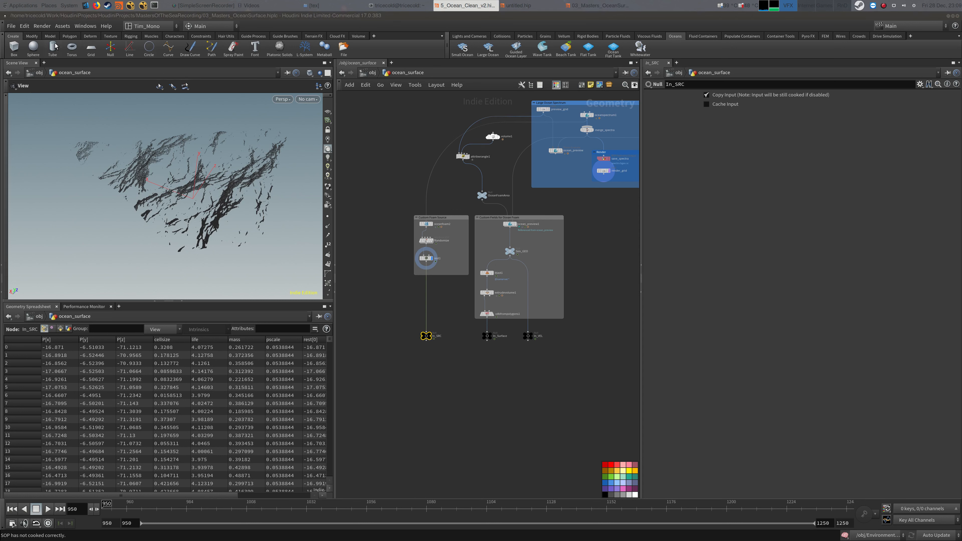
{"action": "left_click", "coordinate": [11, 26]}
{"action": "left_click", "coordinate": [23, 72]}
{"action": "middle_click_drag", "start_coordinate": [535, 394], "coordinate": [556, 372]}
{"action": "scroll", "coordinate": [500, 391], "scroll_direction": "down", "scroll_amount": 2}
{"action": "scroll", "coordinate": [554, 357], "scroll_direction": "up", "scroll_amount": 2}
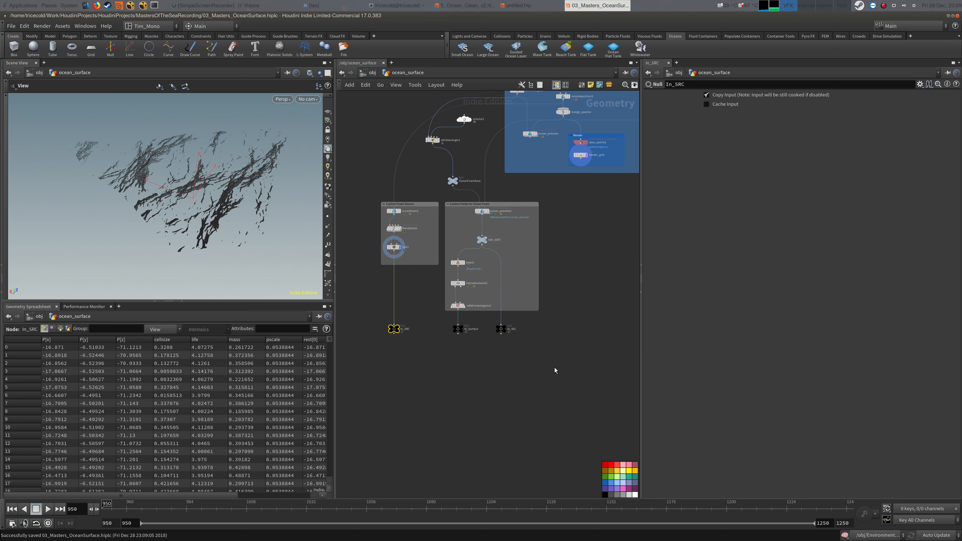
Step: Look through the Cam_0030 camera in the scene view
{"action": "middle_click_drag", "start_coordinate": [362, 131], "coordinate": [360, 151]}
{"action": "left_click", "coordinate": [303, 102]}
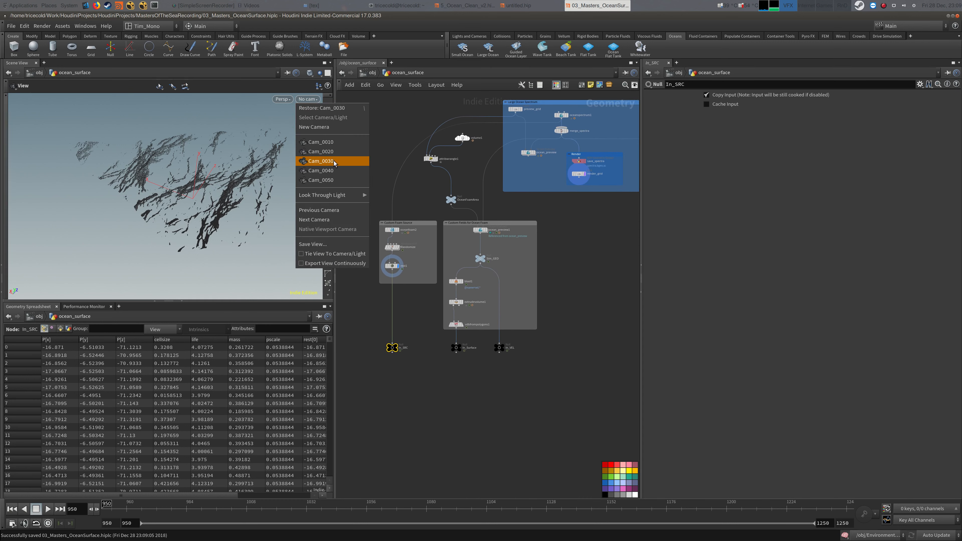
{"action": "left_click", "coordinate": [320, 157]}
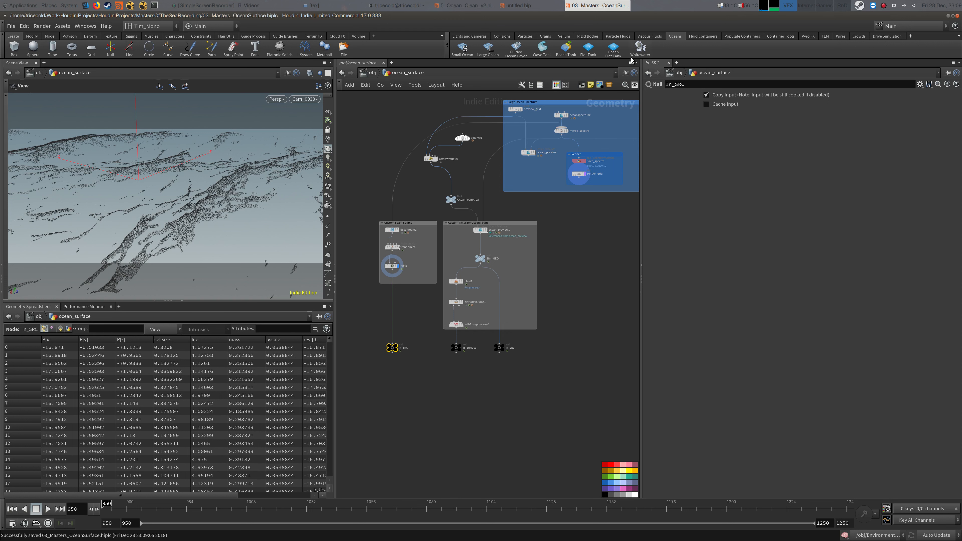
Step: Add an Object Merge node in the empty space beside the Custom Foam Source box and pin the network view
{"action": "middle_click_drag", "start_coordinate": [400, 306], "coordinate": [564, 280]}
{"action": "middle_click_drag", "start_coordinate": [459, 228], "coordinate": [471, 231]}
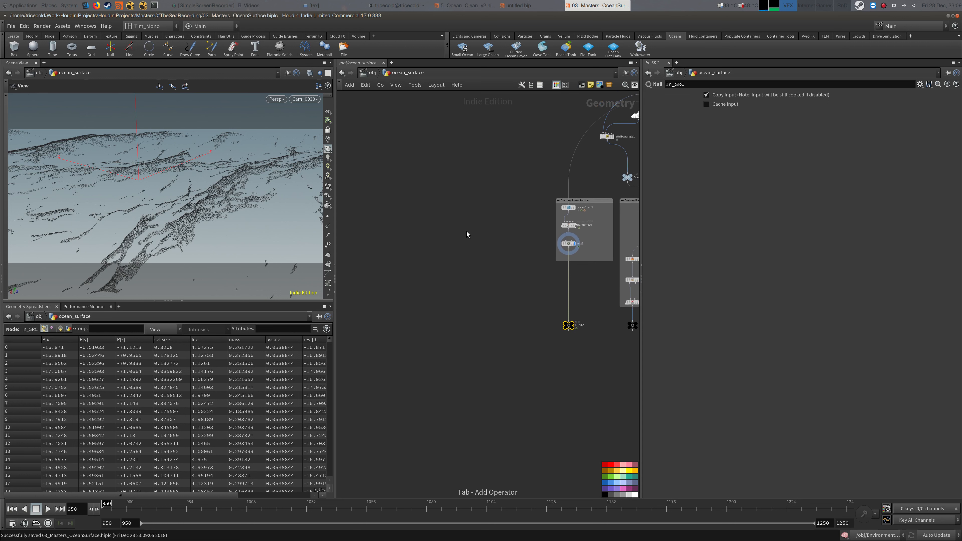
{"action": "key", "text": "Tab"}
{"action": "type", "text": "obj"}
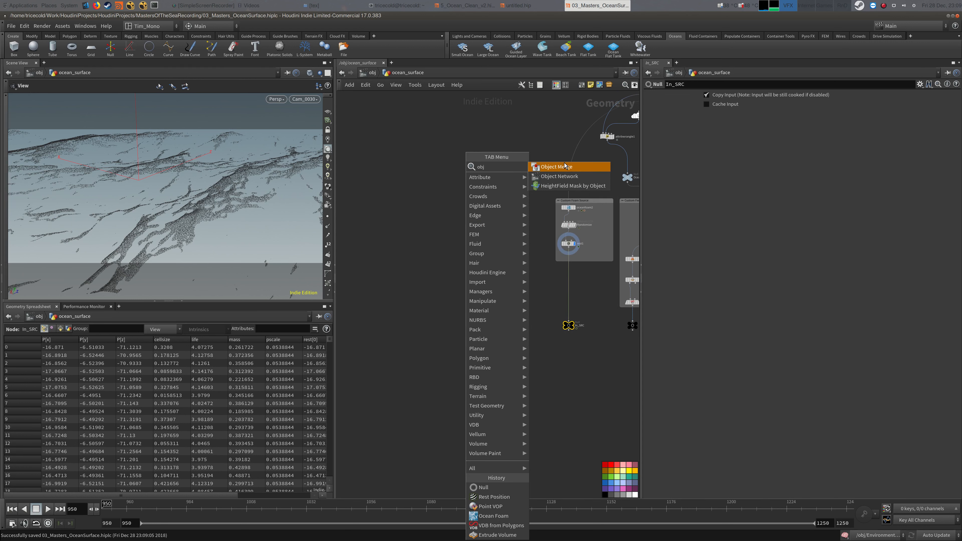
{"action": "key", "text": "Return"}
{"action": "left_click", "coordinate": [482, 208]}
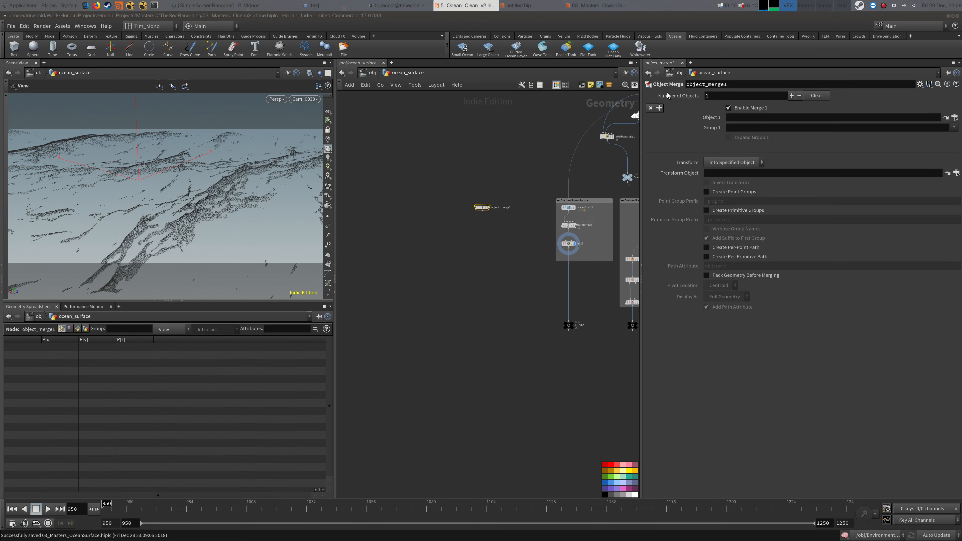
{"action": "left_click", "coordinate": [625, 76]}
{"action": "left_click", "coordinate": [370, 72]}
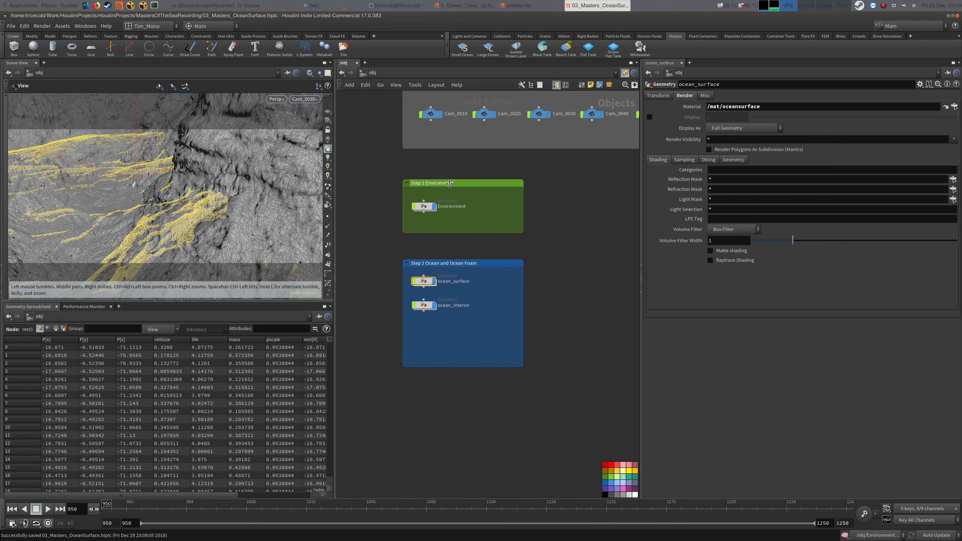
{"action": "middle_click_drag", "start_coordinate": [466, 168], "coordinate": [493, 260]}
{"action": "left_click", "coordinate": [408, 249]}
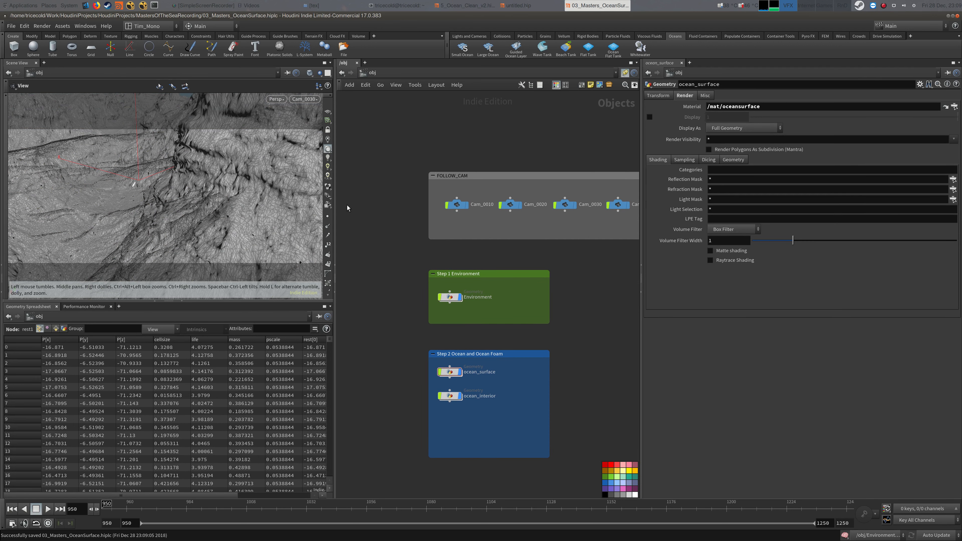
{"action": "double_click", "coordinate": [450, 298]}
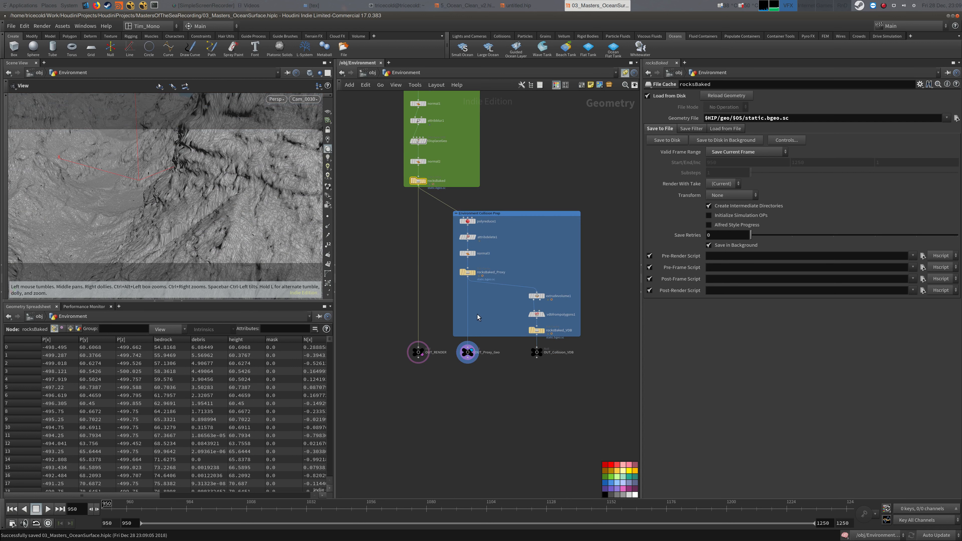
{"action": "left_click", "coordinate": [472, 358]}
{"action": "key", "text": "u"}
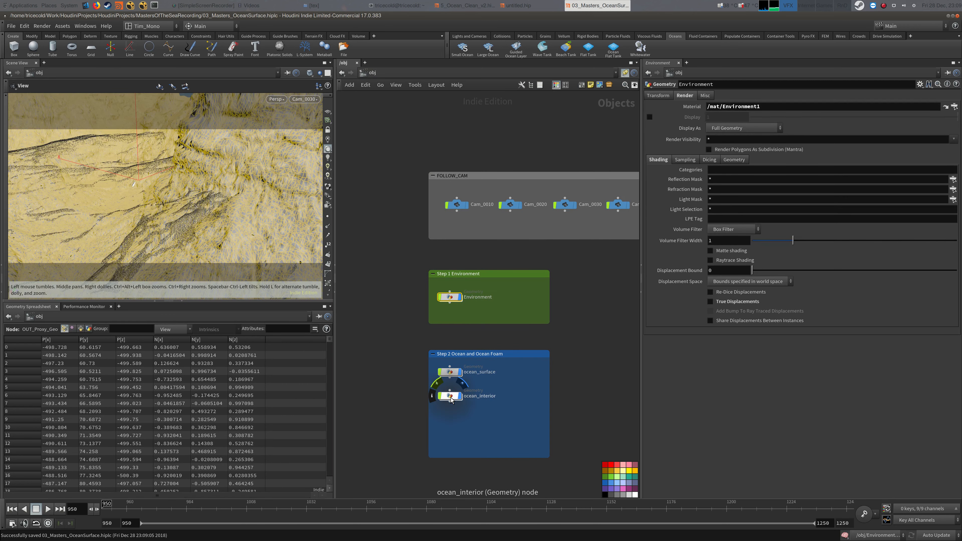
{"action": "double_click", "coordinate": [451, 373]}
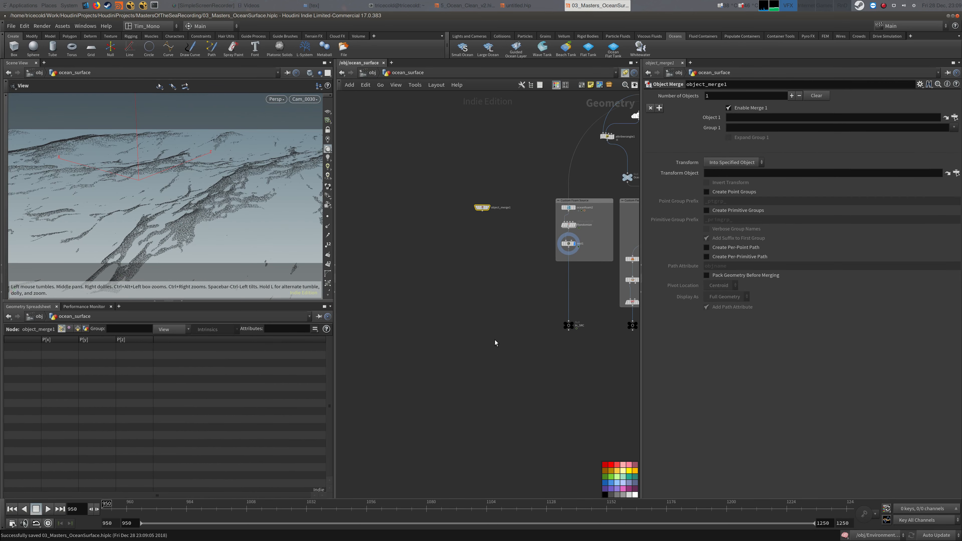
Step: Set the Object Merge transform to Into This Object and reference the Environment network's OUT_Proxy_Geo null as Object 1
{"action": "left_click", "coordinate": [744, 162]}
{"action": "left_click", "coordinate": [725, 181]}
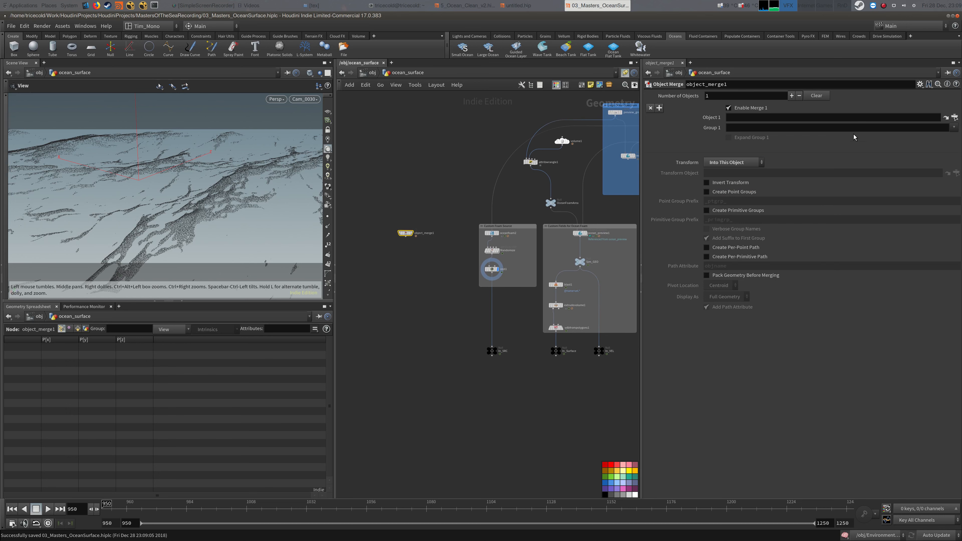
{"action": "left_click", "coordinate": [371, 72]}
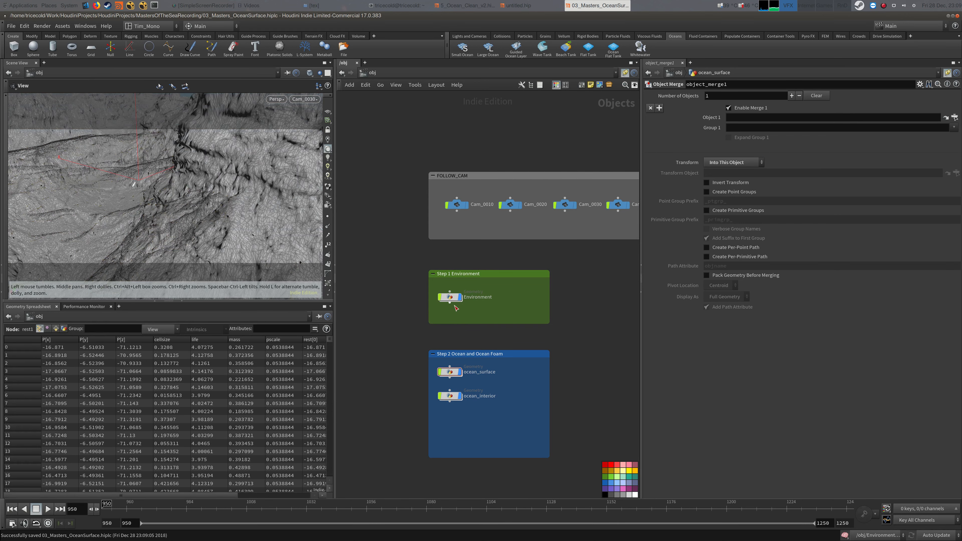
{"action": "double_click", "coordinate": [449, 297]}
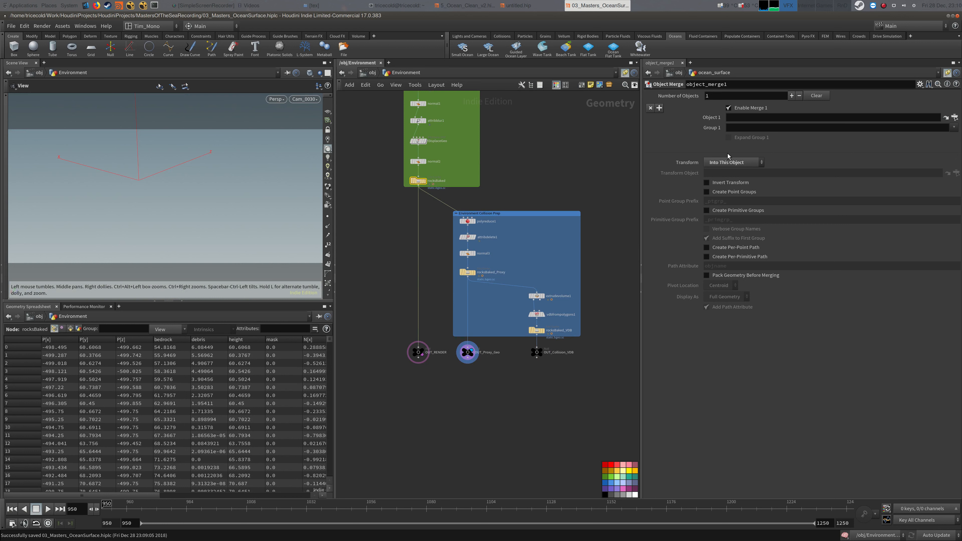
{"action": "left_click_drag", "start_coordinate": [674, 217], "coordinate": [776, 118]}
Step: Return to the ocean_surface network and display the Object Merge node's geometry
{"action": "left_click", "coordinate": [362, 73]}
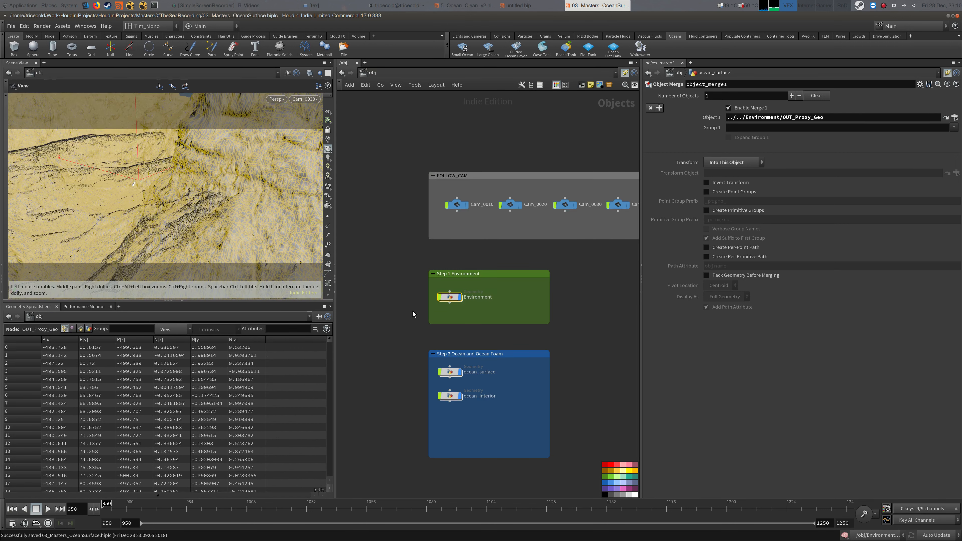
{"action": "double_click", "coordinate": [460, 373]}
{"action": "left_click", "coordinate": [425, 222]}
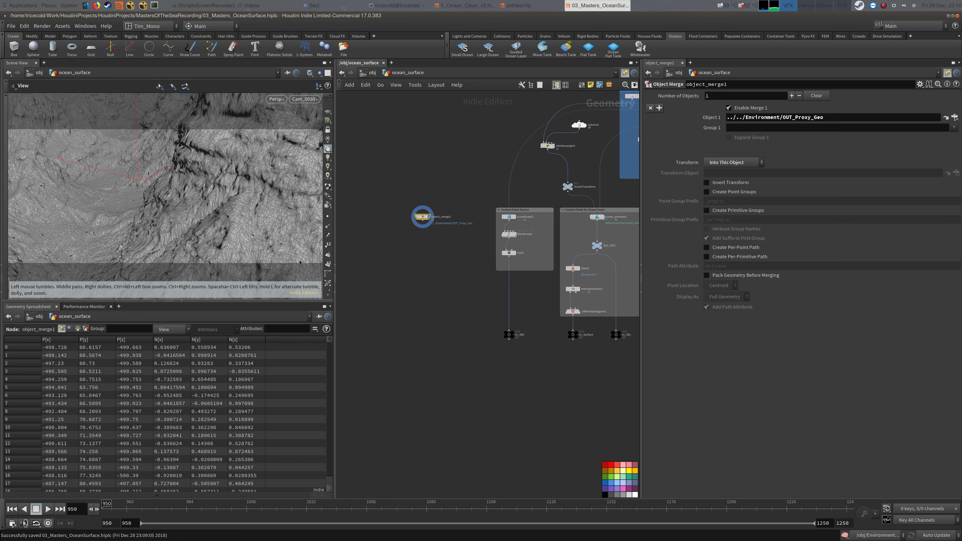
{"action": "key", "text": "alt+Tab"}
{"action": "key", "text": "alt+Tab"}
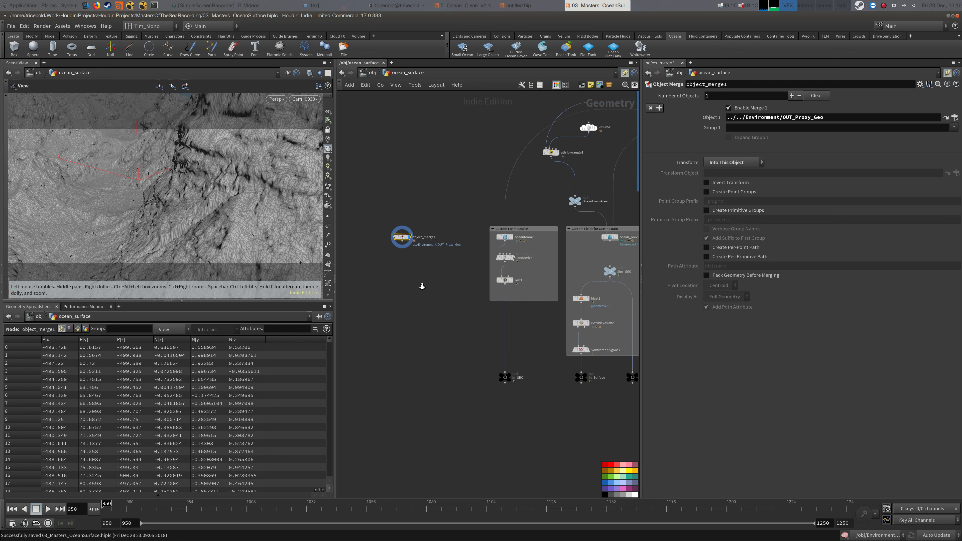
Step: Try a Scatter node fed directly by the Object Merge, display its points, and delete the node
{"action": "key", "text": "Tab"}
{"action": "type", "text": "sca"}
{"action": "left_click", "coordinate": [504, 167]}
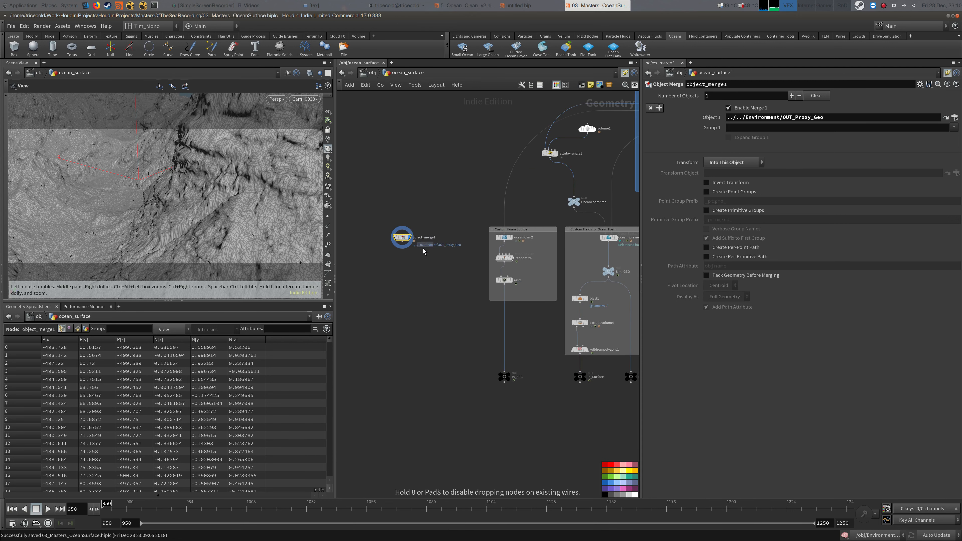
{"action": "left_click", "coordinate": [403, 257]}
{"action": "left_click", "coordinate": [402, 254]}
{"action": "left_click", "coordinate": [402, 241]}
{"action": "left_click", "coordinate": [409, 258]}
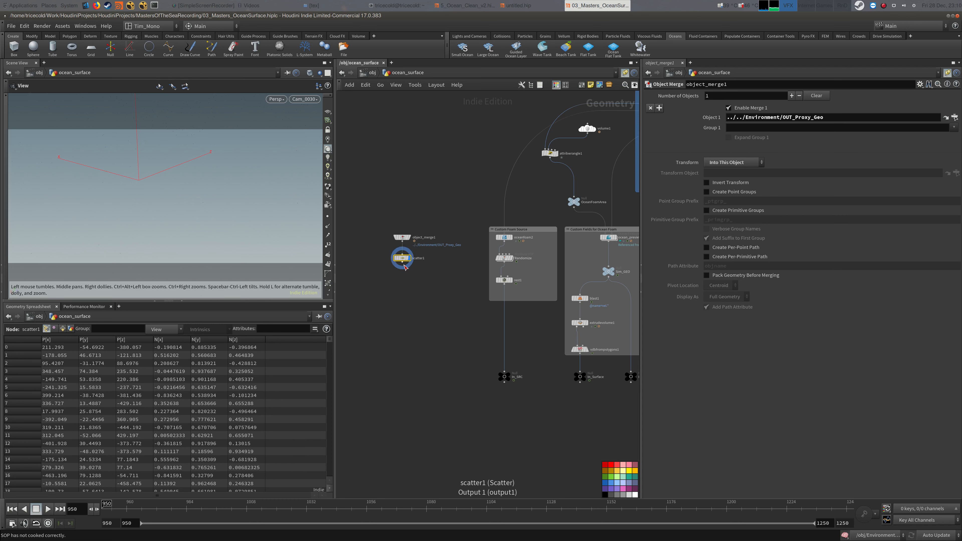
{"action": "key", "text": "Delete"}
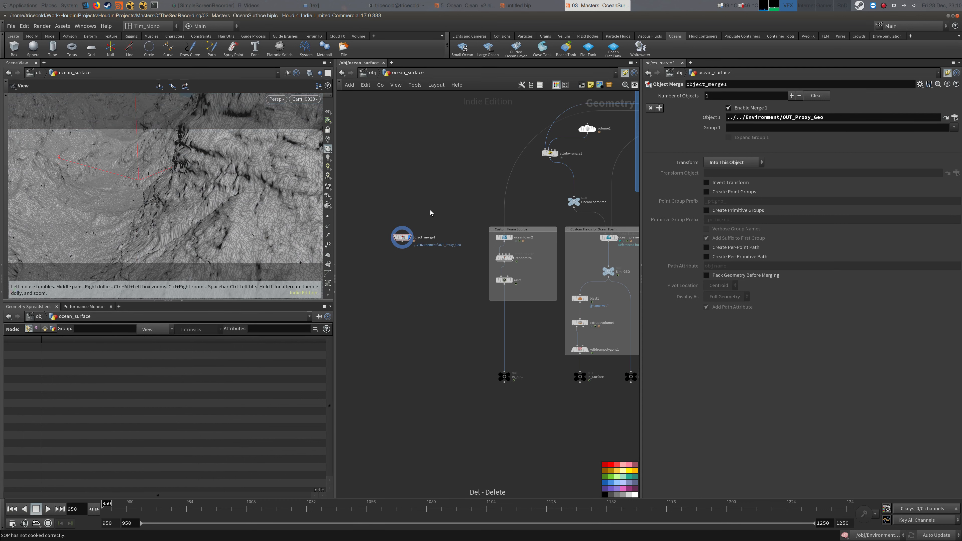
Step: Duplicate attribwrangle1 below the Object Merge, feed the merged proxy geometry into its first input, and display the copy
{"action": "left_click", "coordinate": [402, 237]}
{"action": "middle_click", "coordinate": [402, 237]}
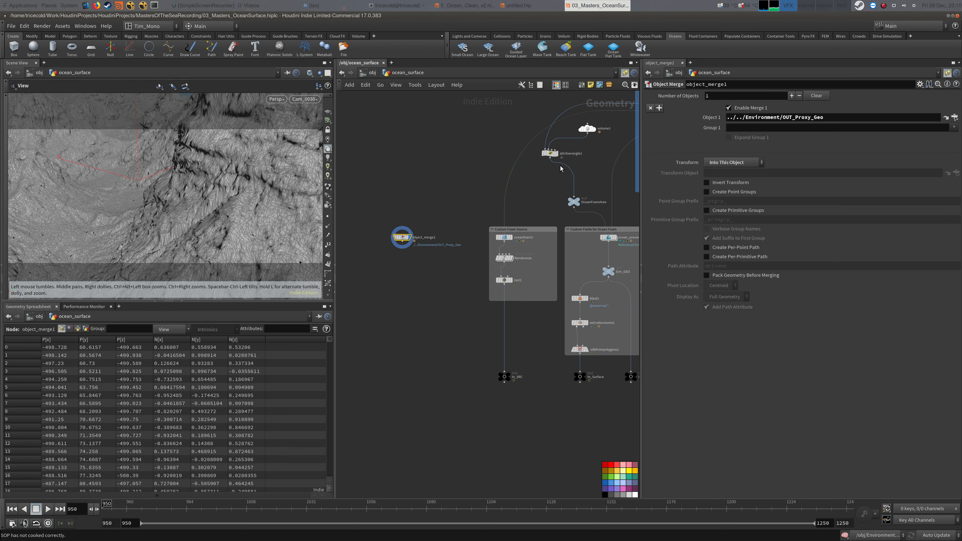
{"action": "left_click", "coordinate": [549, 154]}
{"action": "key", "text": "ctrl+c"}
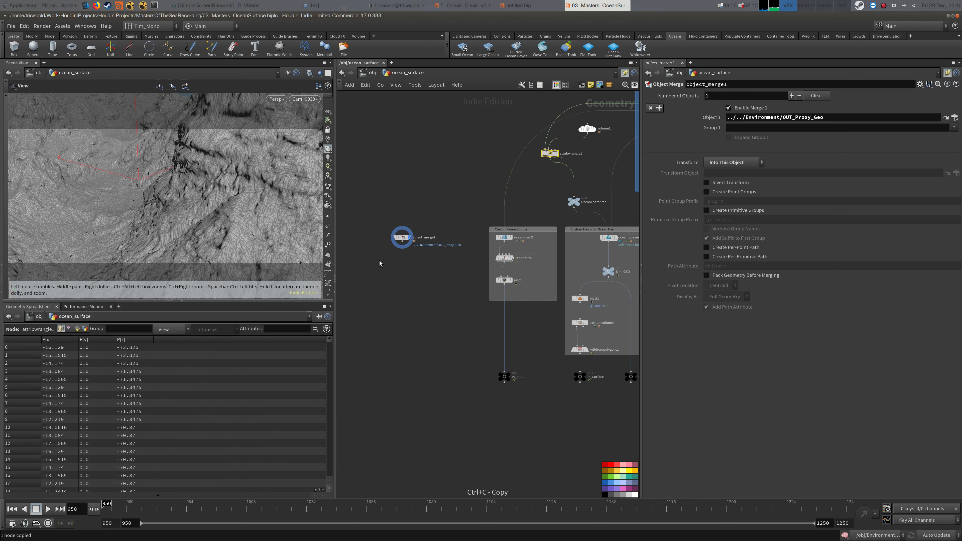
{"action": "key", "text": "ctrl+v"}
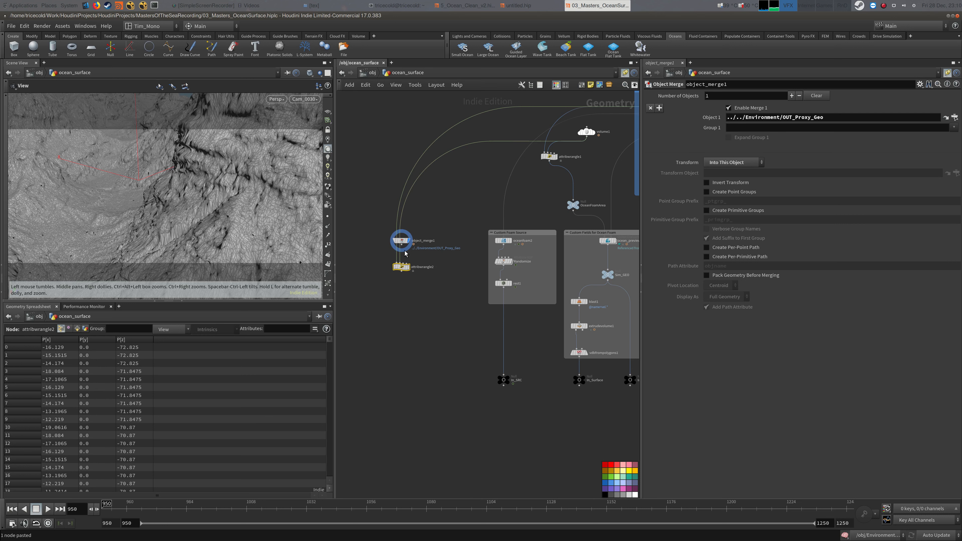
{"action": "left_click", "coordinate": [402, 246]}
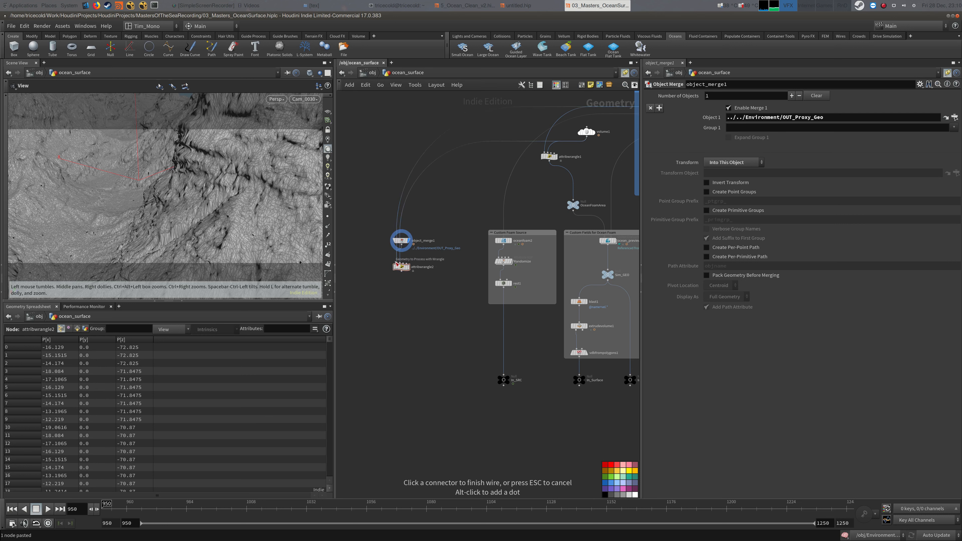
{"action": "left_click", "coordinate": [421, 250]}
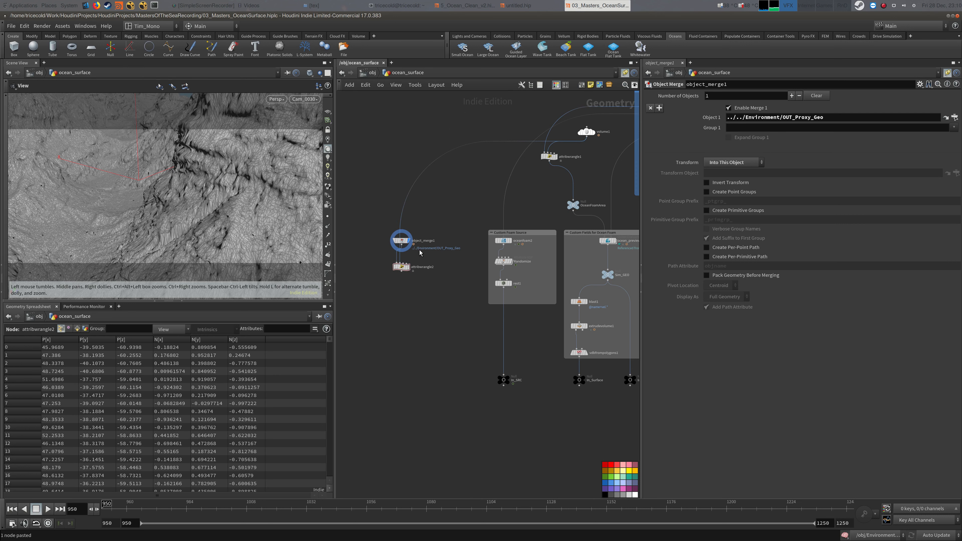
{"action": "left_click", "coordinate": [408, 267]}
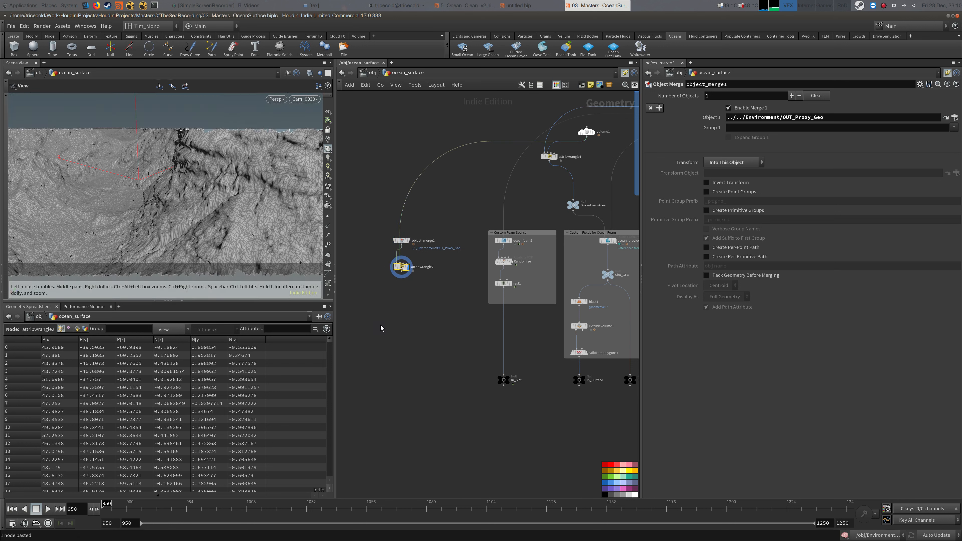
Step: Unpin the parameter view, check the Cam_0030 settings at object level, and return to the ocean_surface network
{"action": "left_click", "coordinate": [363, 74]}
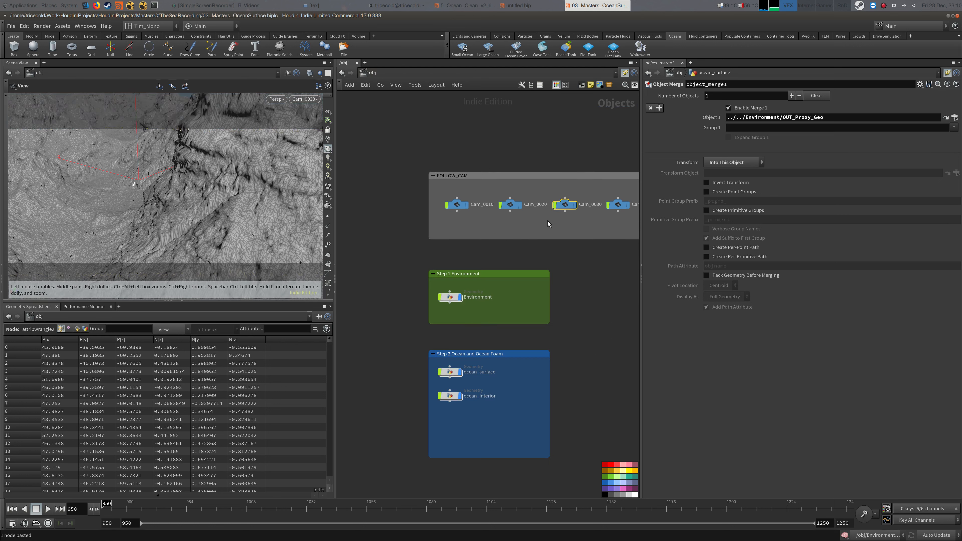
{"action": "left_click", "coordinate": [946, 72]}
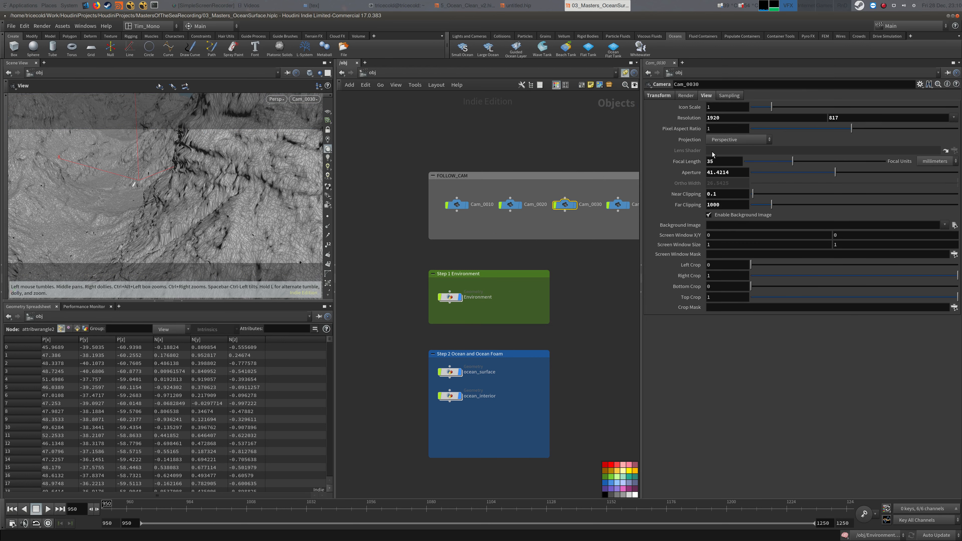
{"action": "left_click", "coordinate": [666, 97]}
{"action": "double_click", "coordinate": [451, 373]}
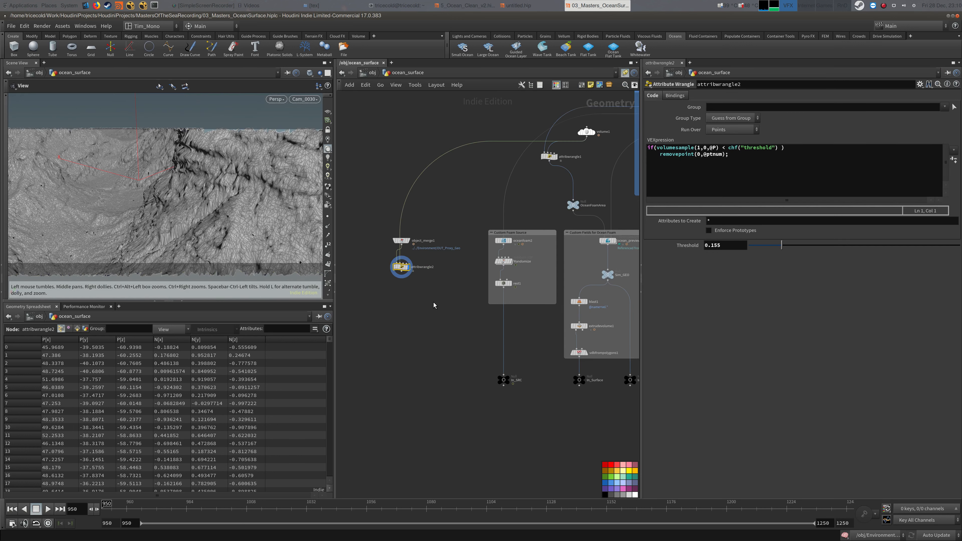
Step: Offset the Object Merge from the copied wrangle, and add a Scatter node below that wrangle, fed by its output
{"action": "middle_click_drag", "start_coordinate": [434, 302], "coordinate": [439, 314]}
{"action": "left_click_drag", "start_coordinate": [408, 253], "coordinate": [373, 253]}
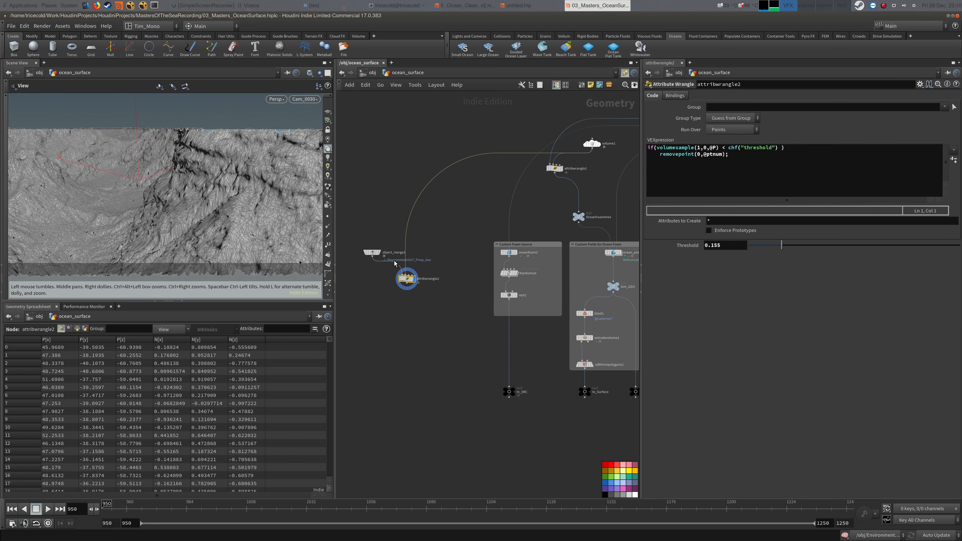
{"action": "key", "text": "Tab"}
{"action": "mouse_move", "coordinate": [462, 303]}
{"action": "left_click", "coordinate": [549, 175]}
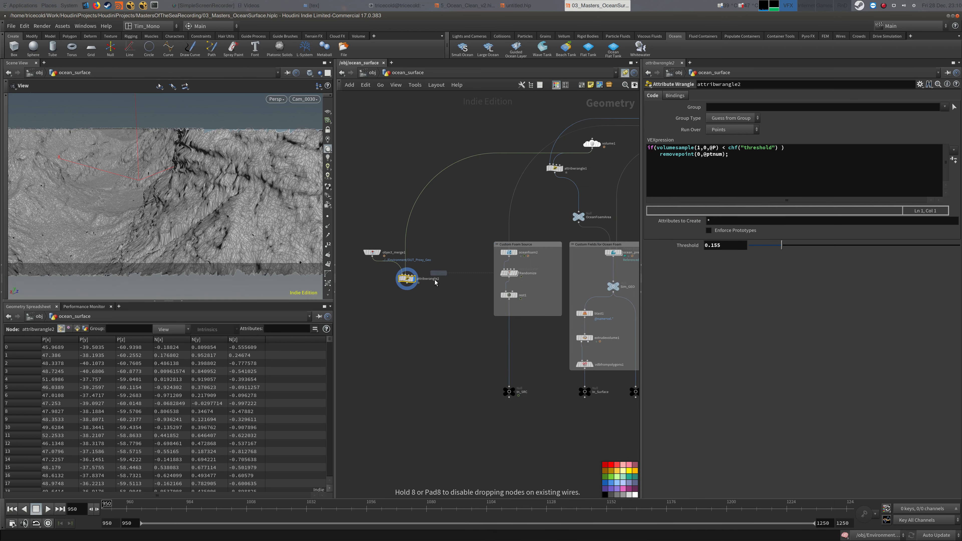
{"action": "left_click", "coordinate": [408, 307]}
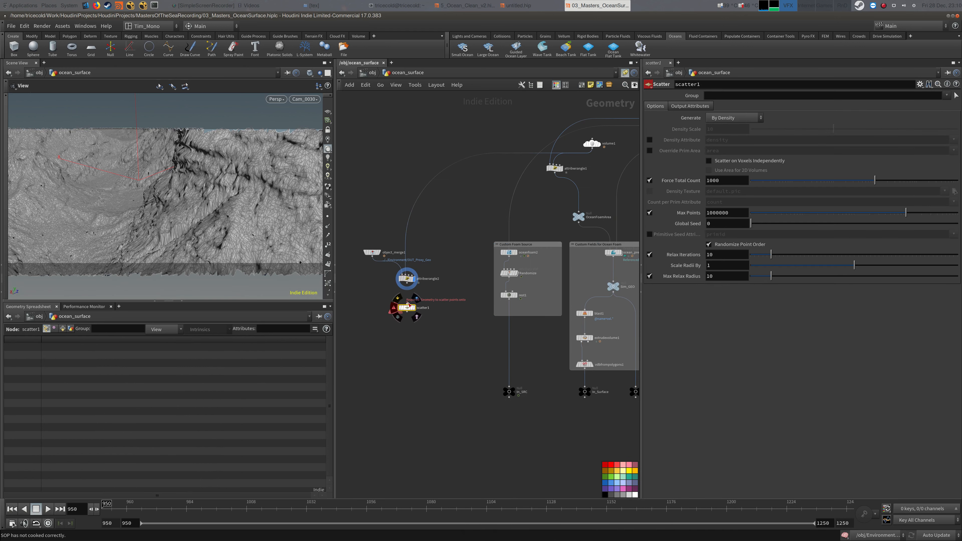
{"action": "left_click", "coordinate": [408, 302]}
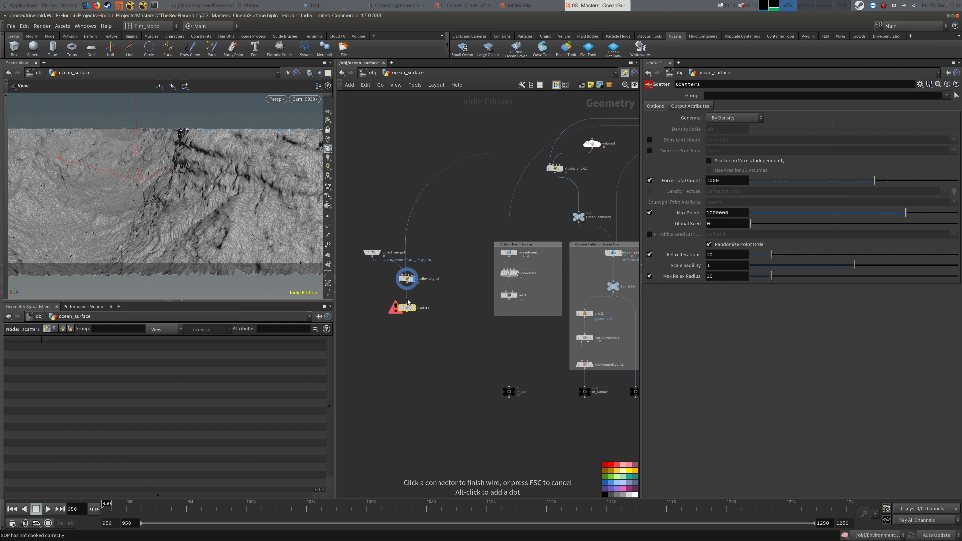
{"action": "left_click", "coordinate": [407, 289]}
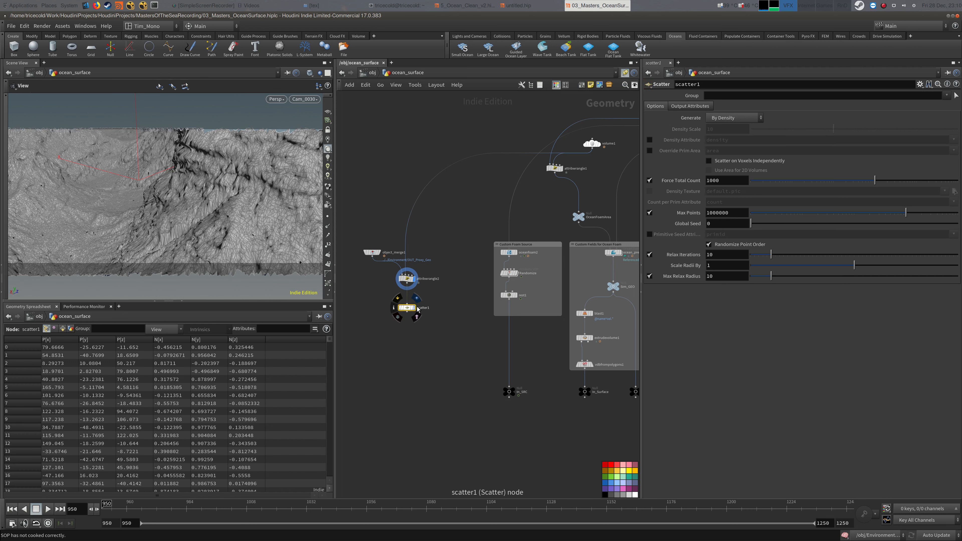
Step: Turn off Relax Iterations on the Scatter node and display its points
{"action": "left_click", "coordinate": [649, 254]}
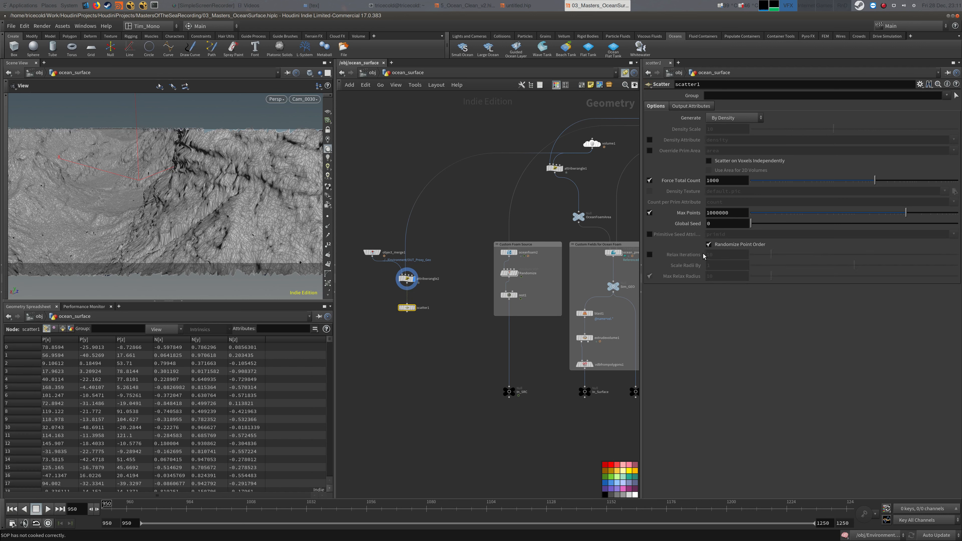
{"action": "left_click", "coordinate": [412, 308]}
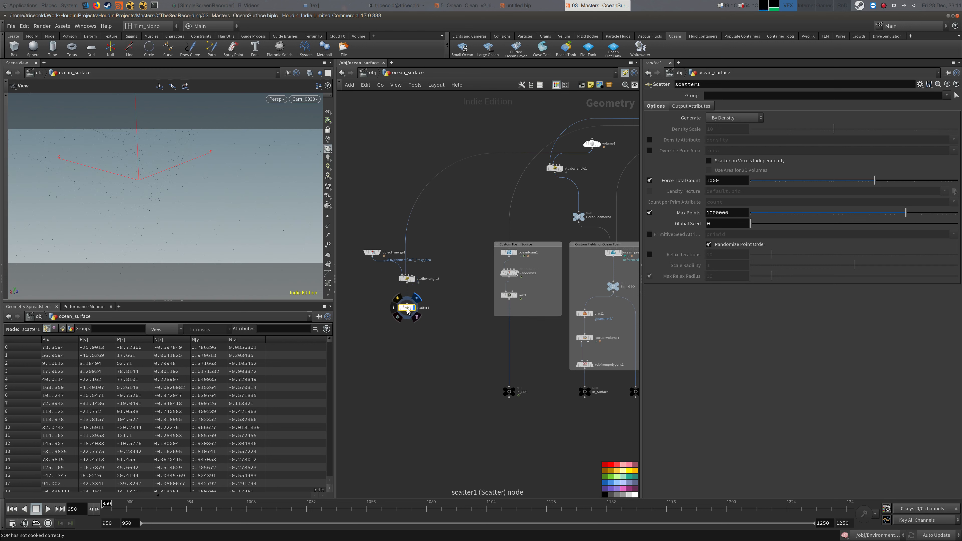
Step: Set the Scatter node's Force Total Count to 1000000 points
{"action": "left_click", "coordinate": [738, 181]}
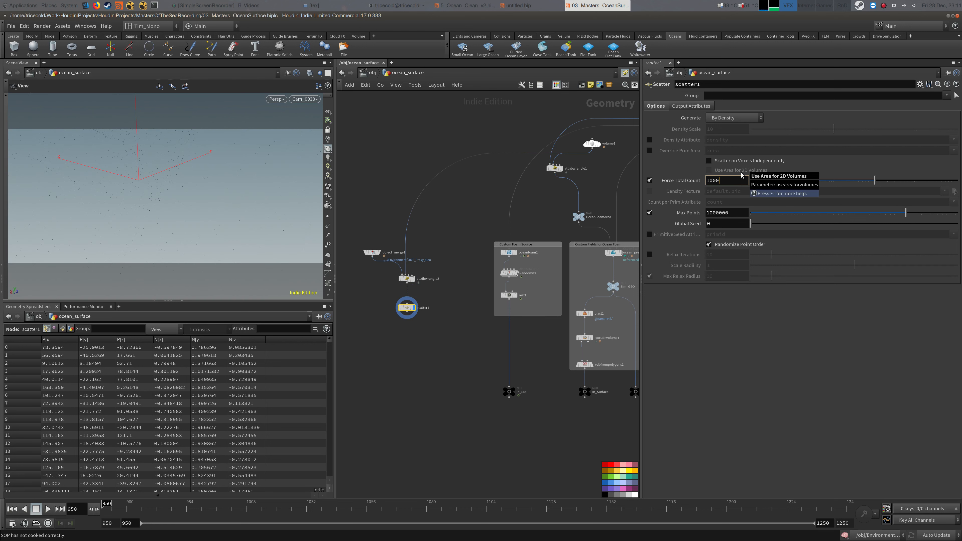
{"action": "key", "text": "Return"}
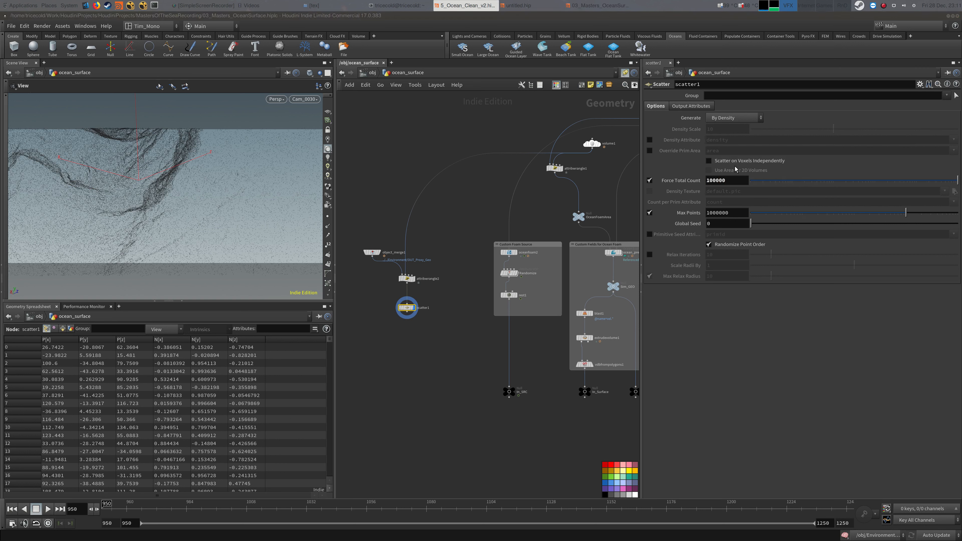
{"action": "left_click", "coordinate": [712, 184]}
{"action": "type", "text": "0"}
{"action": "key", "text": "Return"}
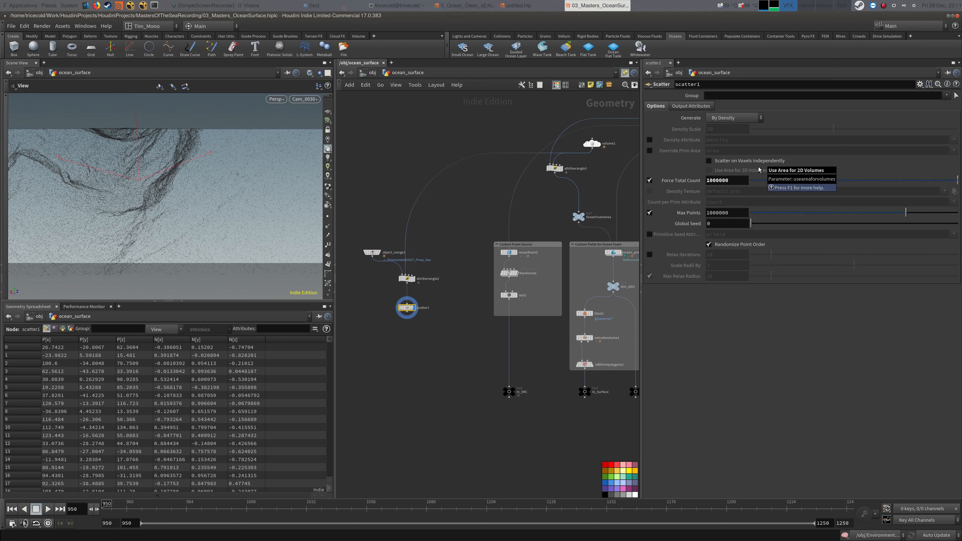
Step: Add an Attribute Wrangle fed by the Scatter node, space the two nodes below attribwrangle2, and display the new wrangle
{"action": "middle_click_drag", "start_coordinate": [428, 363], "coordinate": [449, 346]}
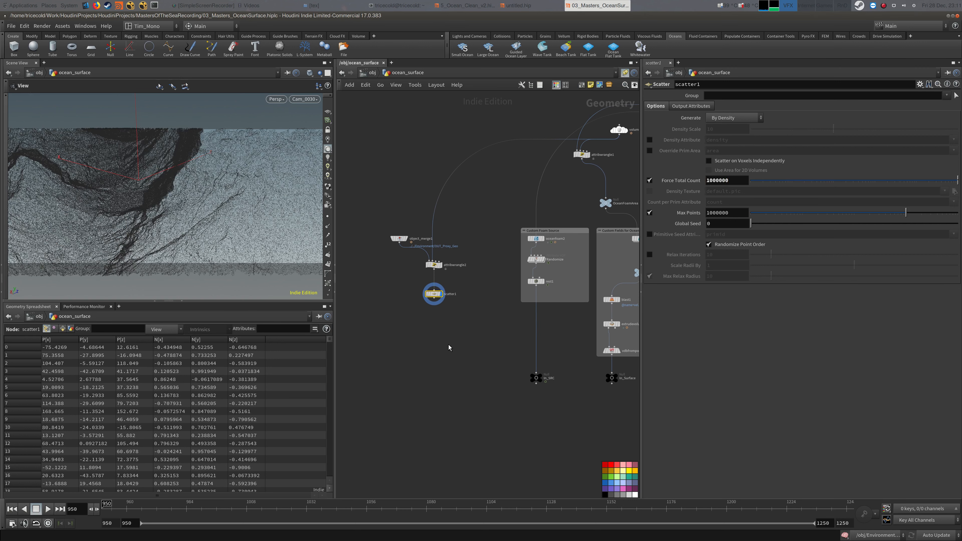
{"action": "scroll", "coordinate": [444, 350], "scroll_direction": "up", "scroll_amount": 1}
{"action": "key", "text": "alt+Tab"}
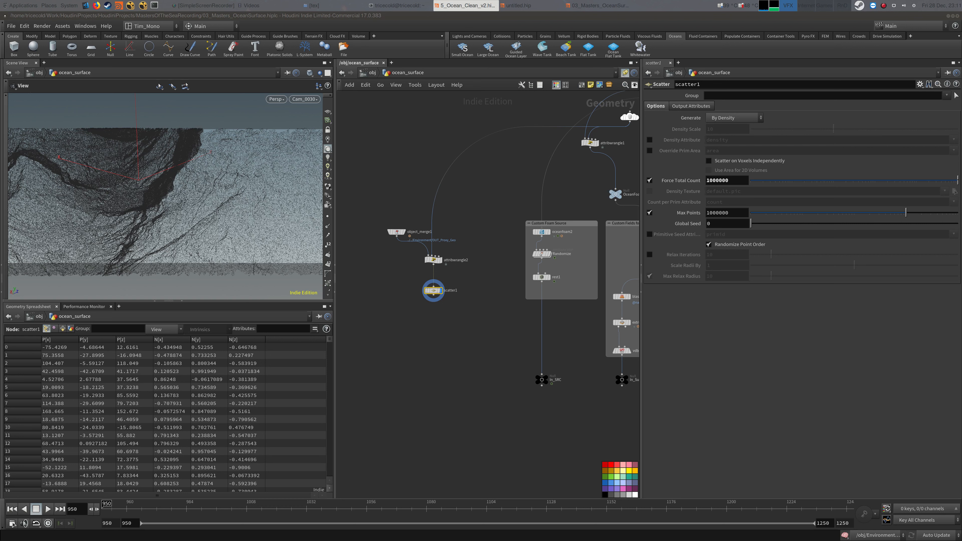
{"action": "middle_click_drag", "start_coordinate": [396, 335], "coordinate": [394, 344]}
{"action": "key", "text": "Tab"}
{"action": "type", "text": "attrw"}
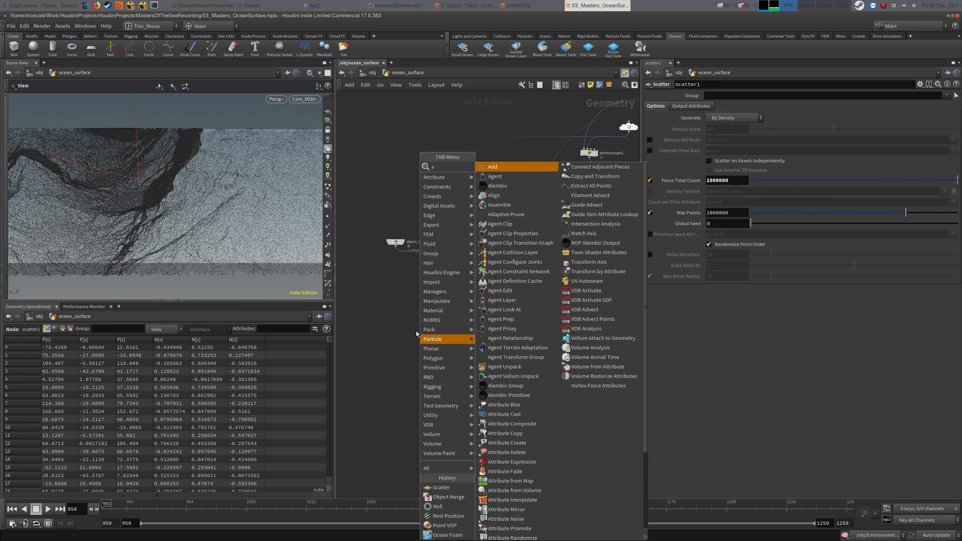
{"action": "key", "text": "Return"}
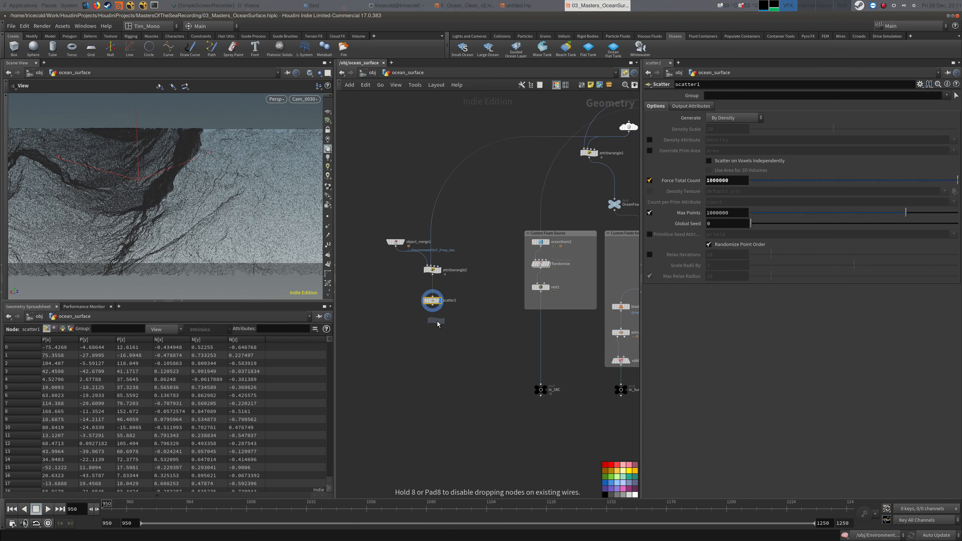
{"action": "left_click", "coordinate": [432, 317]}
{"action": "left_click_drag", "start_coordinate": [433, 302], "coordinate": [433, 289]}
{"action": "left_click", "coordinate": [432, 293]}
{"action": "left_click", "coordinate": [433, 313]}
{"action": "left_click_drag", "start_coordinate": [433, 318], "coordinate": [432, 309]}
{"action": "left_click", "coordinate": [751, 168]}
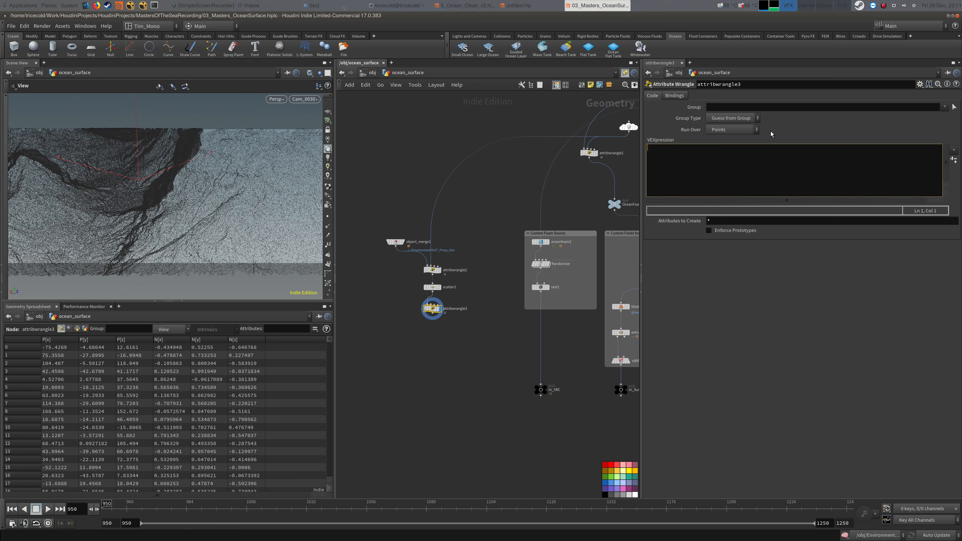
{"action": "type", "text": "@seaInt = 0;"}
{"action": "left_click", "coordinate": [454, 358]}
{"action": "middle_click_drag", "start_coordinate": [456, 355], "coordinate": [452, 356]}
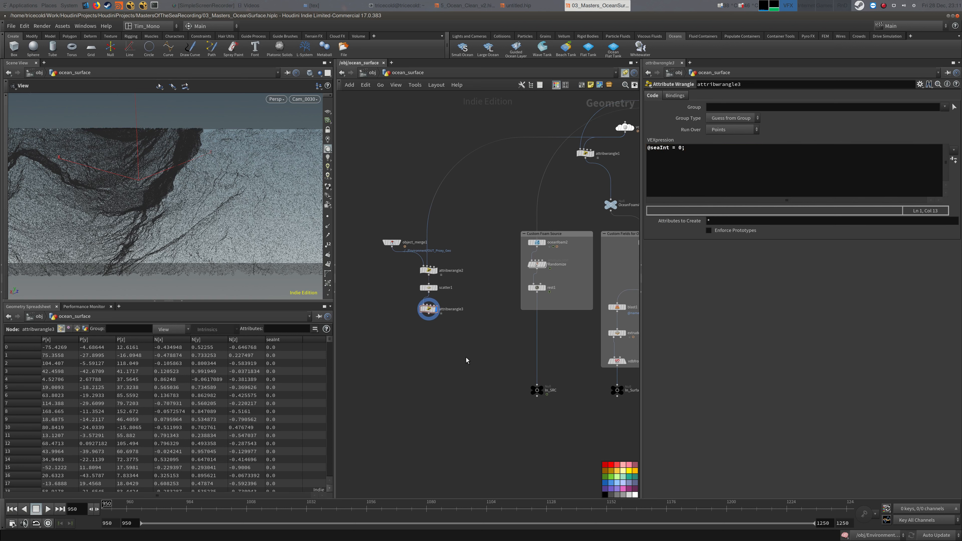
{"action": "key", "text": "alt+Tab"}
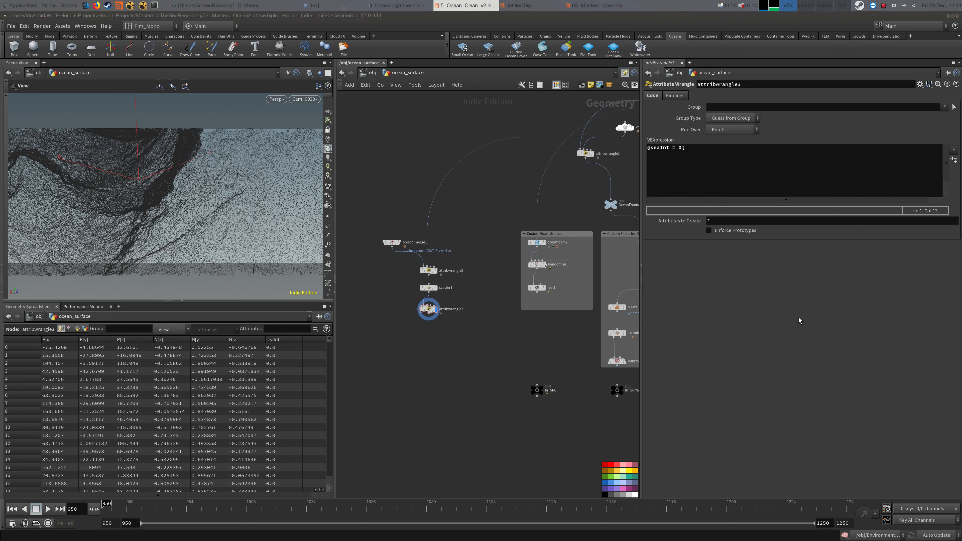
Step: Paste a copy of the seaInt wrangle beside the original, feed it the ocean preview geometry, and display it
{"action": "key", "text": "alt+Tab"}
{"action": "key", "text": "ctrl+v"}
{"action": "left_click_drag", "start_coordinate": [466, 326], "coordinate": [381, 318]}
{"action": "left_click", "coordinate": [429, 275]}
{"action": "middle_click_drag", "start_coordinate": [614, 195], "coordinate": [466, 241]}
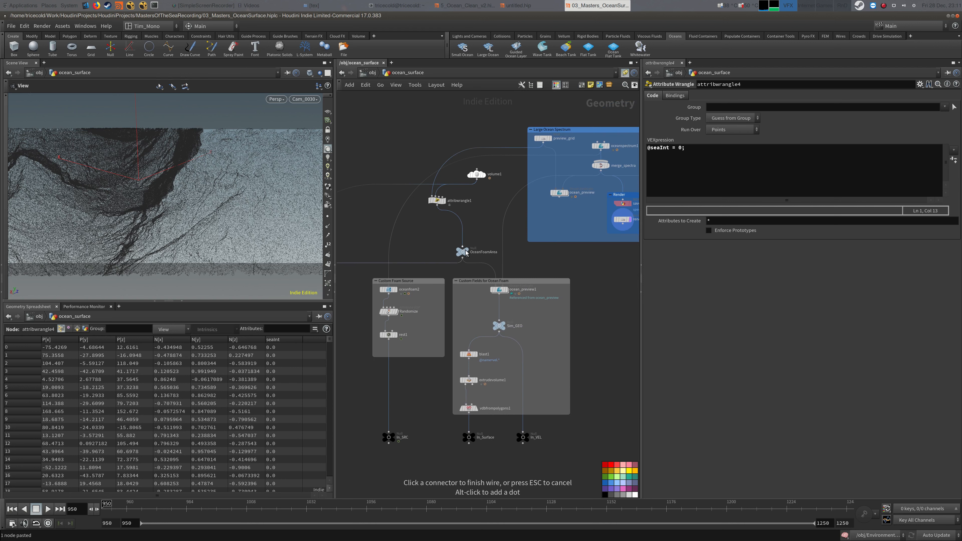
{"action": "left_click", "coordinate": [487, 299]}
{"action": "middle_click_drag", "start_coordinate": [483, 311], "coordinate": [670, 271]}
{"action": "left_click_drag", "start_coordinate": [415, 324], "coordinate": [414, 320]}
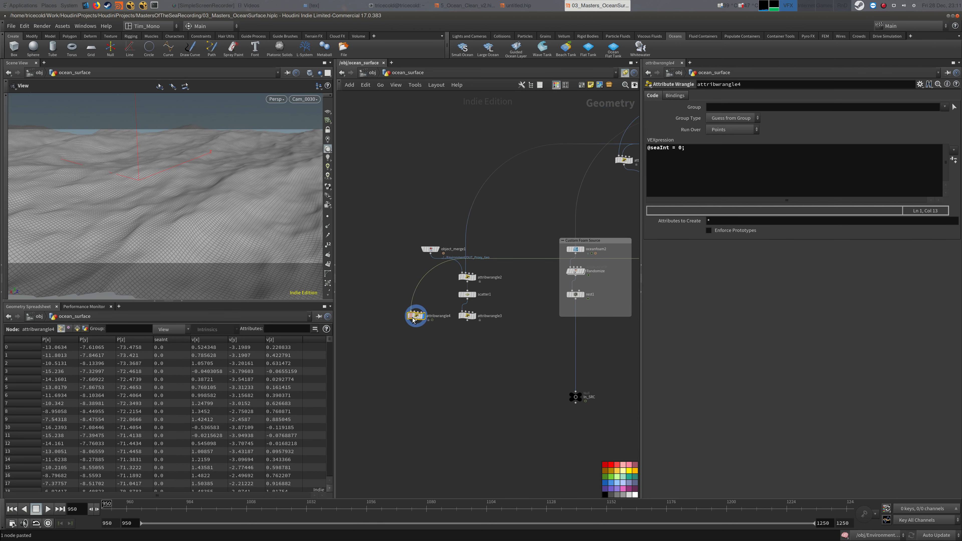
Step: Add an Attribute Transfer node with attribwrangle3 as its first input and attribwrangle4 as its second, and display it
{"action": "key", "text": "alt+Tab"}
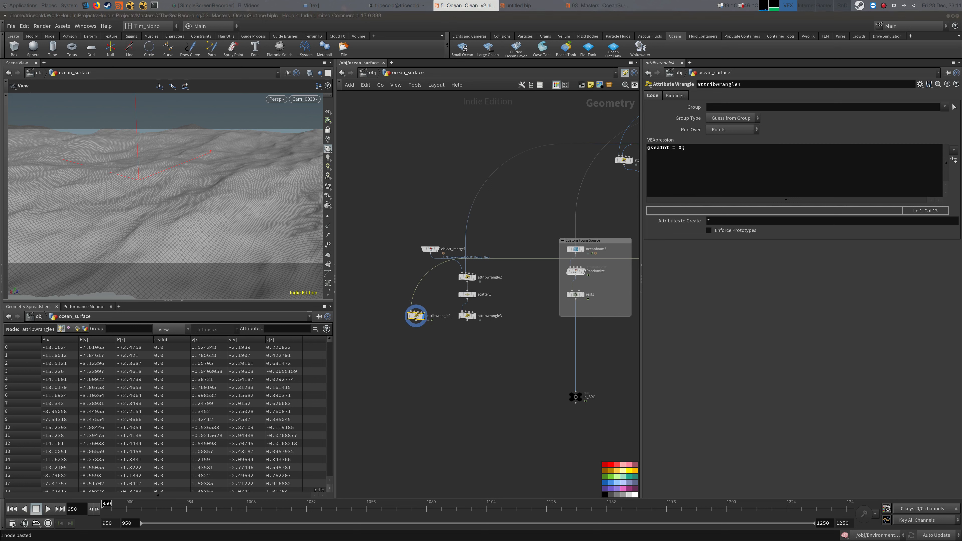
{"action": "key", "text": "alt+Tab"}
{"action": "key", "text": "Tab"}
{"action": "type", "text": "atttr"}
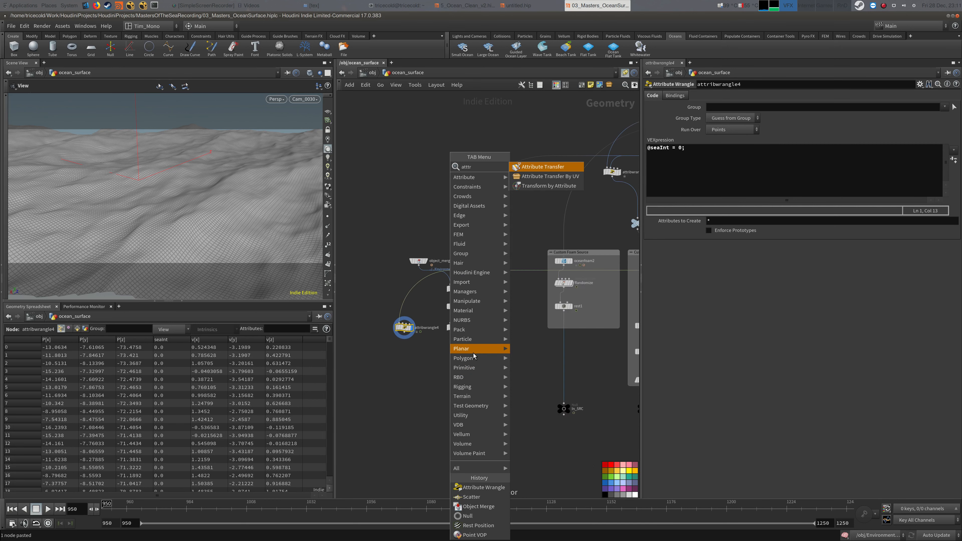
{"action": "left_click", "coordinate": [543, 167]}
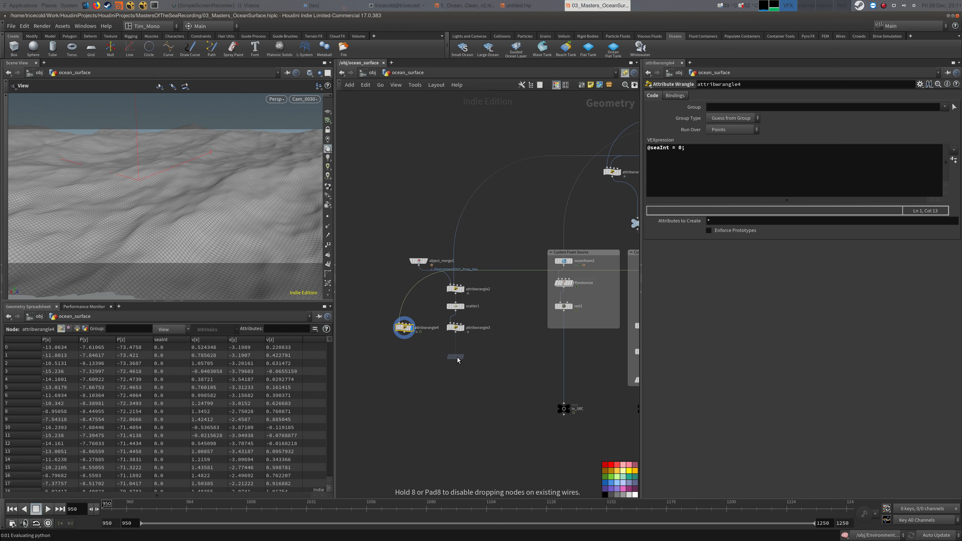
{"action": "left_click", "coordinate": [456, 357]}
{"action": "left_click", "coordinate": [455, 332]}
{"action": "left_click", "coordinate": [453, 353]}
{"action": "left_click", "coordinate": [404, 332]}
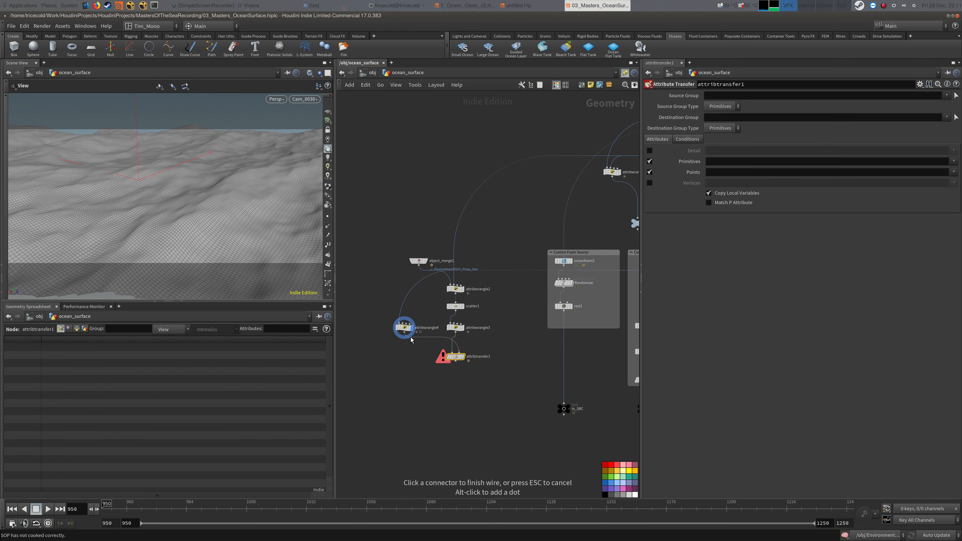
{"action": "left_click", "coordinate": [459, 352]}
{"action": "left_click", "coordinate": [464, 356]}
{"action": "middle_click_drag", "start_coordinate": [374, 332], "coordinate": [466, 325]}
{"action": "middle_click_drag", "start_coordinate": [541, 353], "coordinate": [471, 335]}
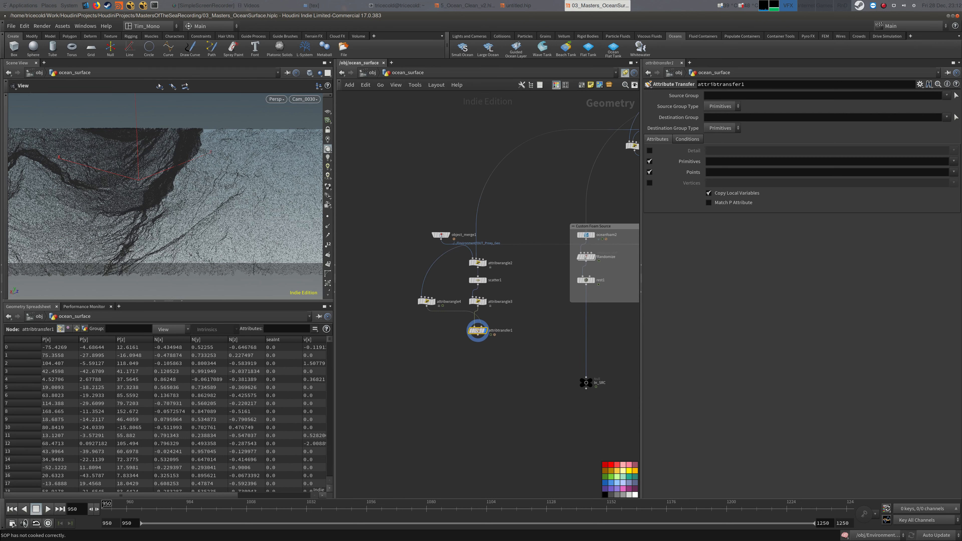
Step: Turn off primitive attributes on the Attribute Transfer, restrict its point attributes to v and seaInt, and show its transfer conditions
{"action": "key", "text": "alt+Tab"}
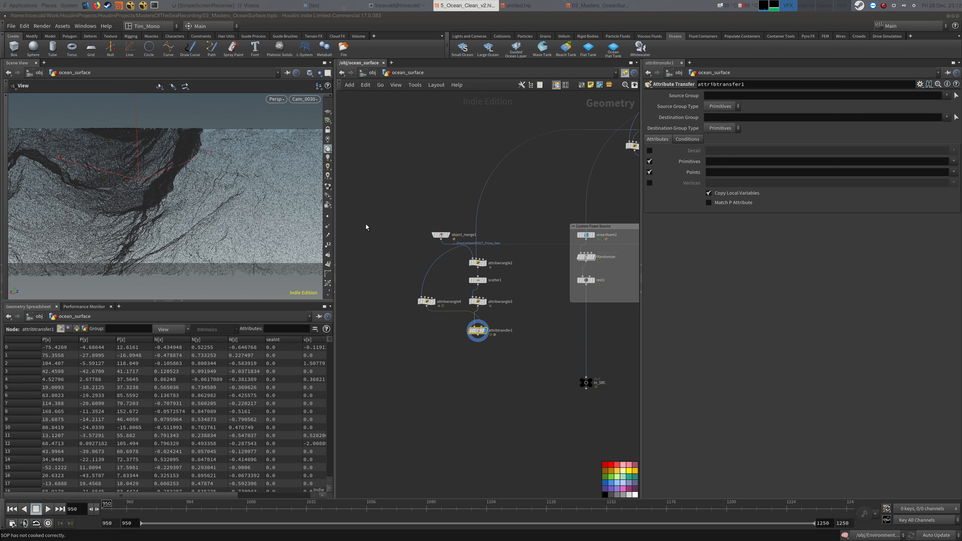
{"action": "key", "text": "alt+Tab"}
{"action": "left_click", "coordinate": [649, 161]}
{"action": "left_click", "coordinate": [759, 173]}
{"action": "left_click", "coordinate": [954, 172]}
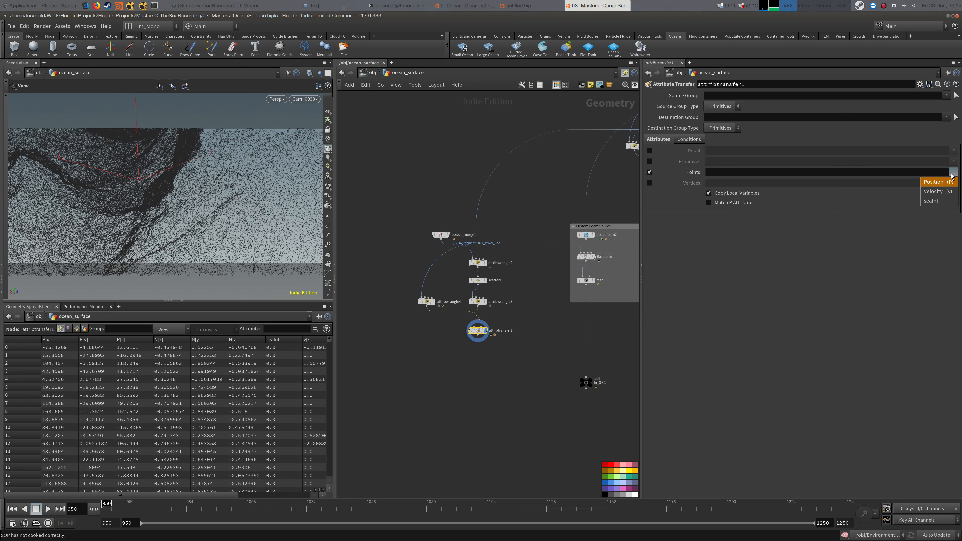
{"action": "left_click", "coordinate": [949, 193]}
{"action": "left_click", "coordinate": [954, 172]}
{"action": "left_click", "coordinate": [932, 201]}
{"action": "left_click", "coordinate": [688, 139]}
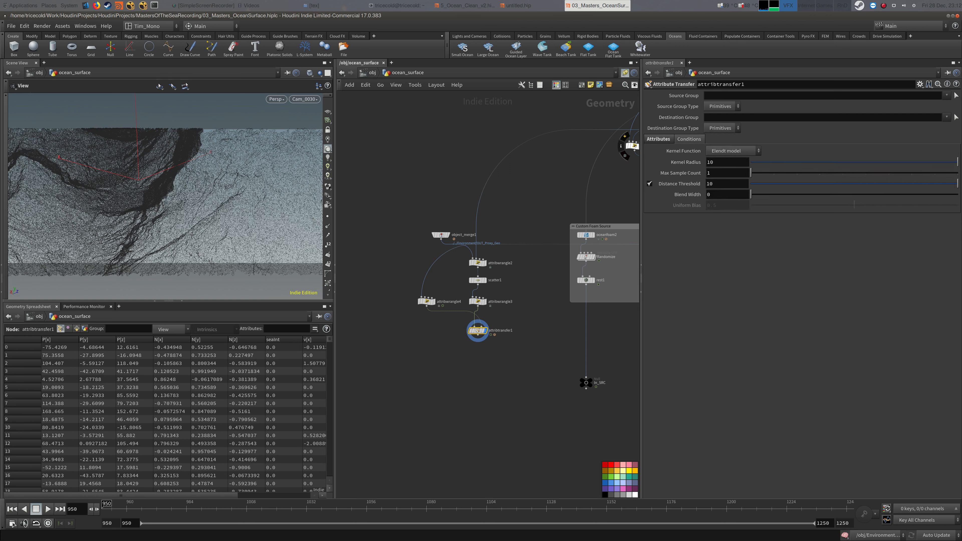
Step: Add a Visualize node below the Attribute Transfer, fed by its output, and display it
{"action": "key", "text": "alt+Tab"}
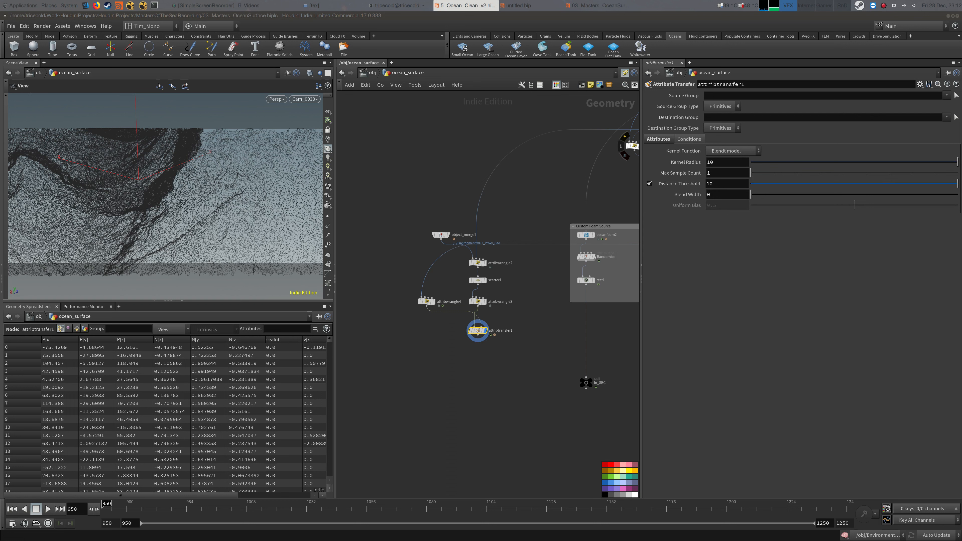
{"action": "key", "text": "alt+Tab"}
{"action": "key", "text": "Tab"}
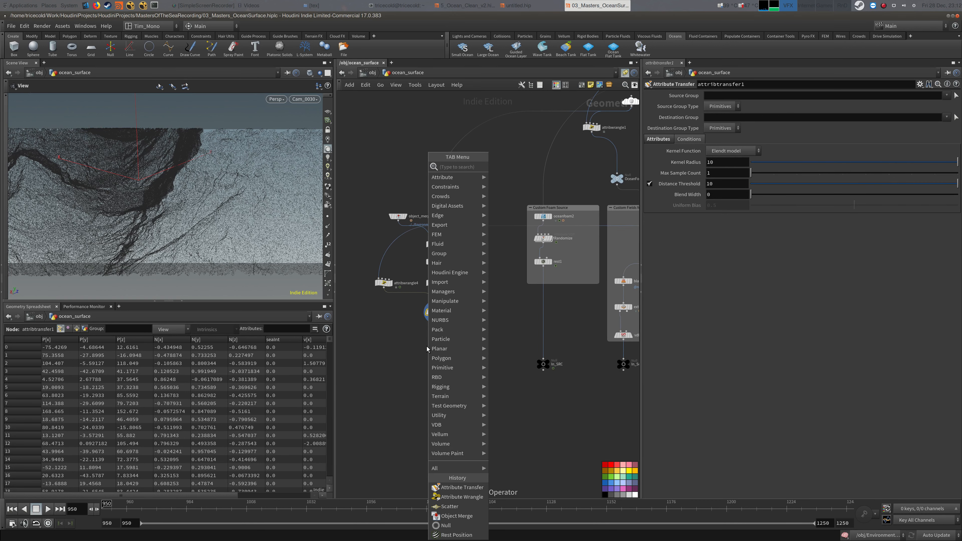
{"action": "type", "text": "visu"}
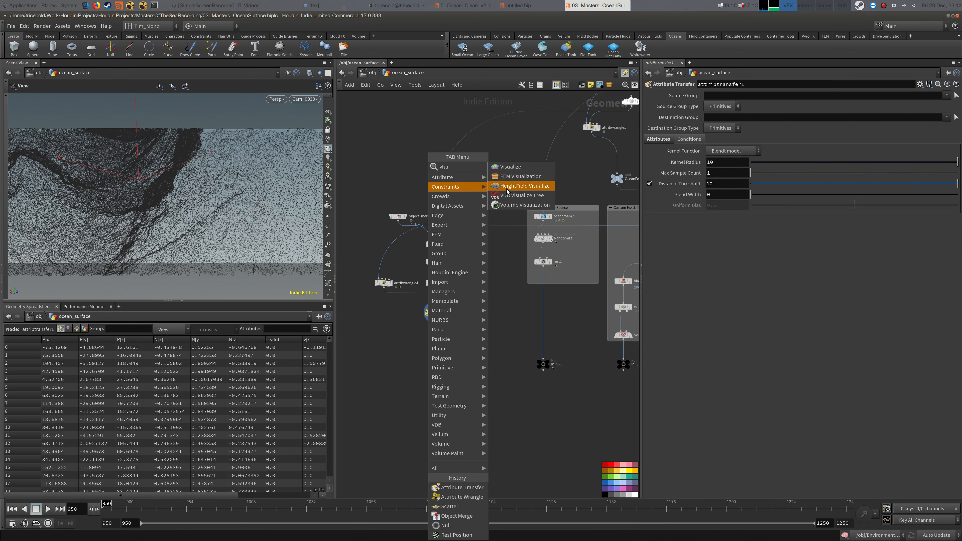
{"action": "left_click", "coordinate": [519, 167]}
{"action": "left_click", "coordinate": [436, 340]}
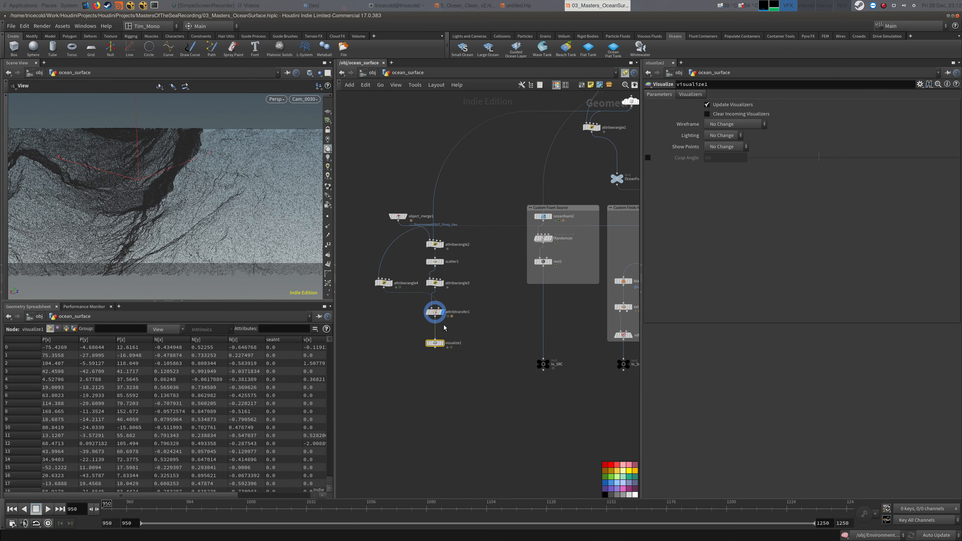
{"action": "left_click", "coordinate": [441, 343]}
Step: Set the color visualizer's attribute to seaInt and its color type to Ramped Attribute
{"action": "left_click", "coordinate": [690, 95]}
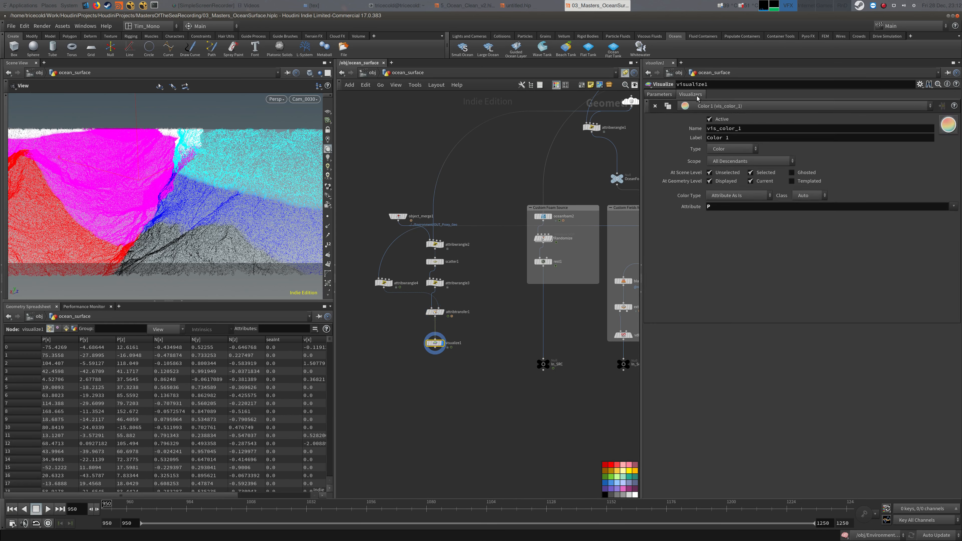
{"action": "left_click", "coordinate": [708, 207]}
{"action": "type", "text": "seaInt"}
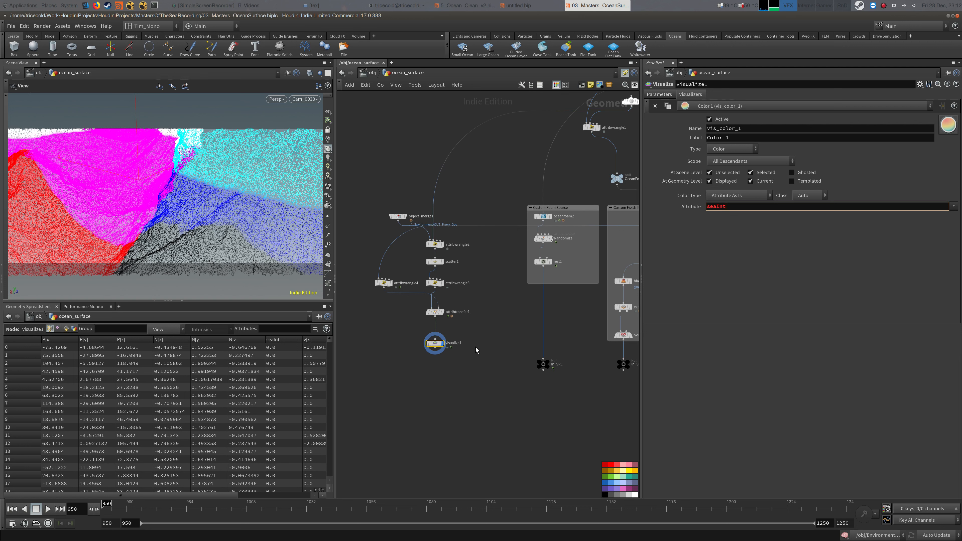
{"action": "key", "text": "Return"}
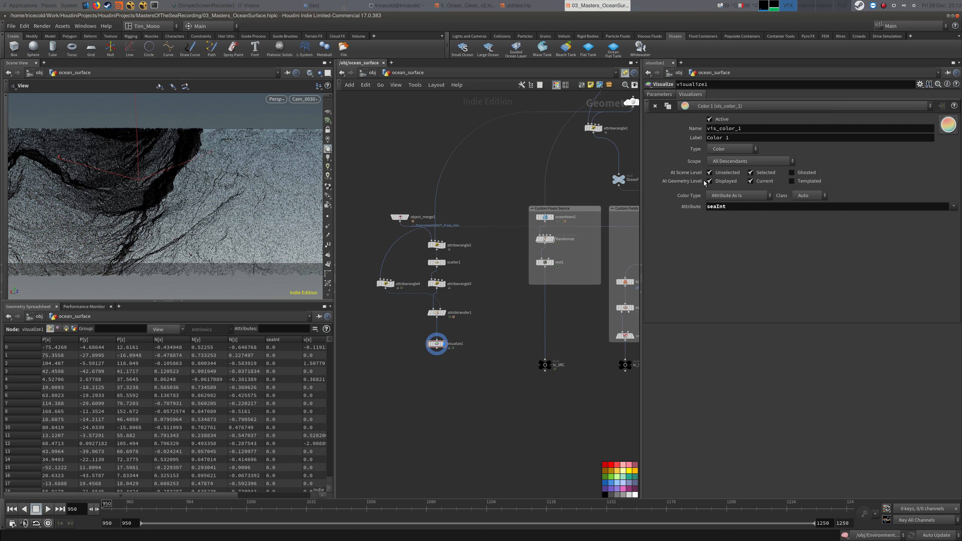
{"action": "left_click", "coordinate": [739, 195]}
{"action": "left_click", "coordinate": [731, 214]}
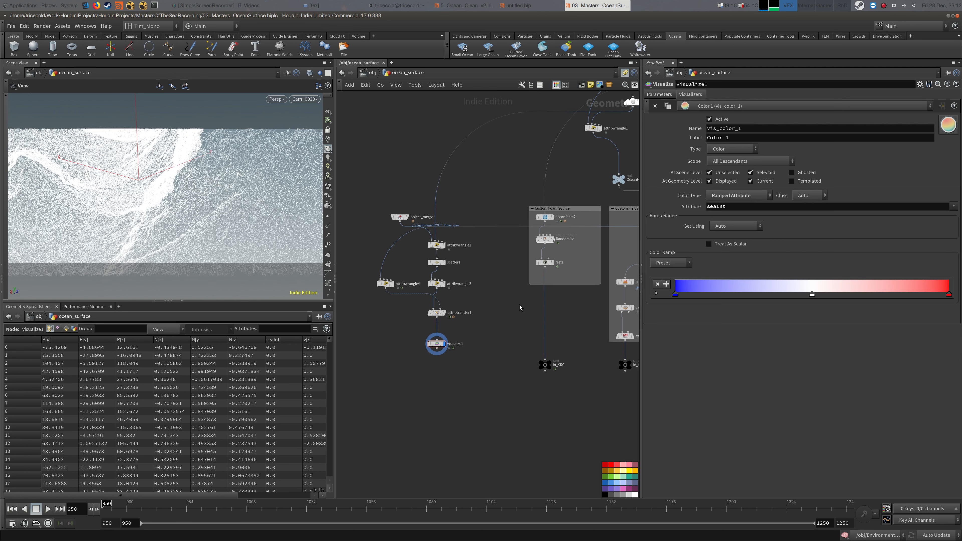
{"action": "left_click", "coordinate": [437, 312]}
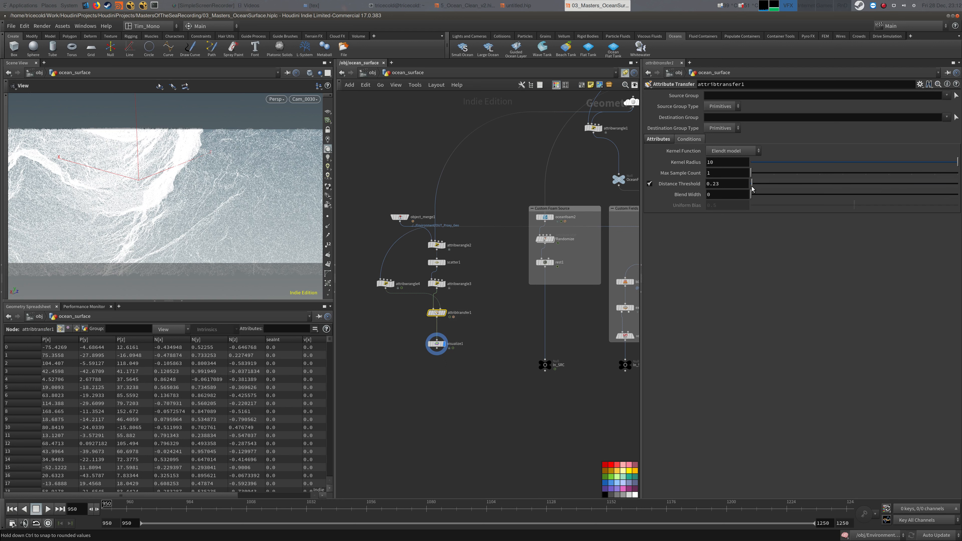
{"action": "left_click", "coordinate": [387, 284]}
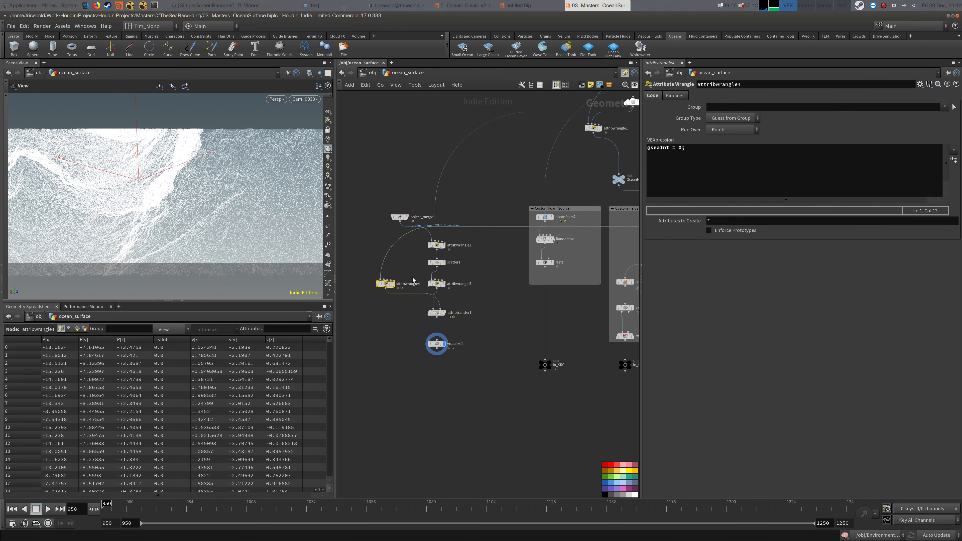
{"action": "key", "text": "alt+Tab"}
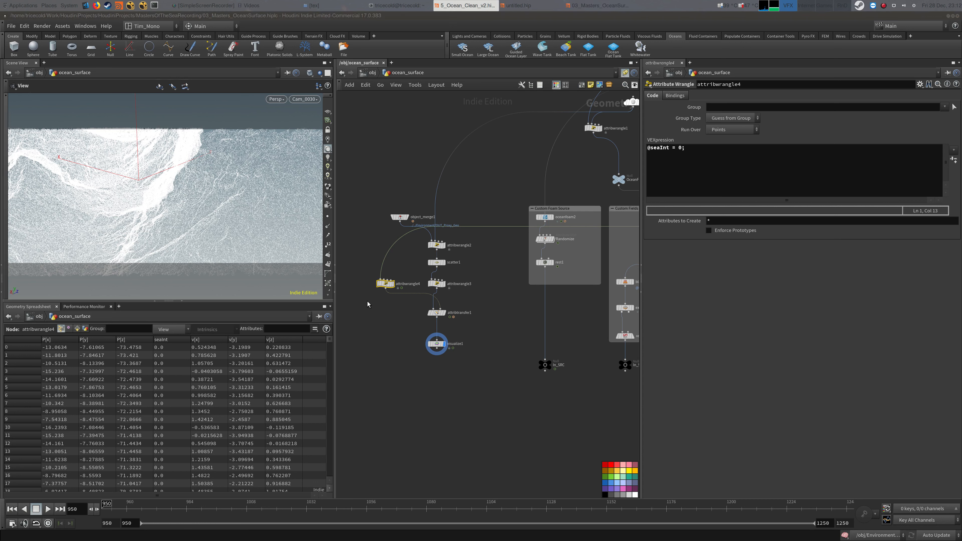
{"action": "left_click", "coordinate": [658, 162]}
{"action": "left_click", "coordinate": [680, 149]}
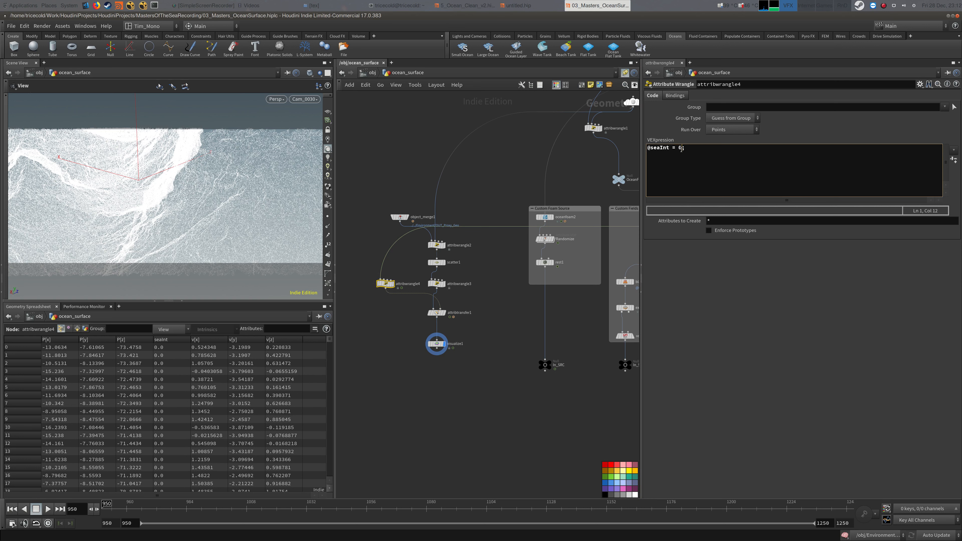
{"action": "key", "text": "BackSpace"}
{"action": "type", "text": "1"}
Step: Check the expression in attribwrangle3, then display the Attribute Transfer and review its transferred attributes
{"action": "middle_click_drag", "start_coordinate": [488, 185], "coordinate": [481, 168]}
{"action": "left_click", "coordinate": [430, 265]}
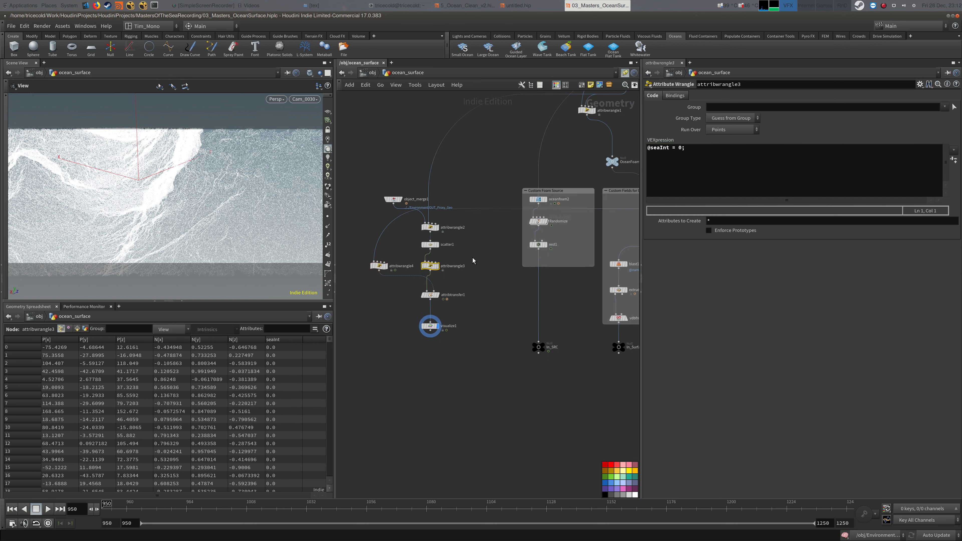
{"action": "left_click", "coordinate": [438, 294]}
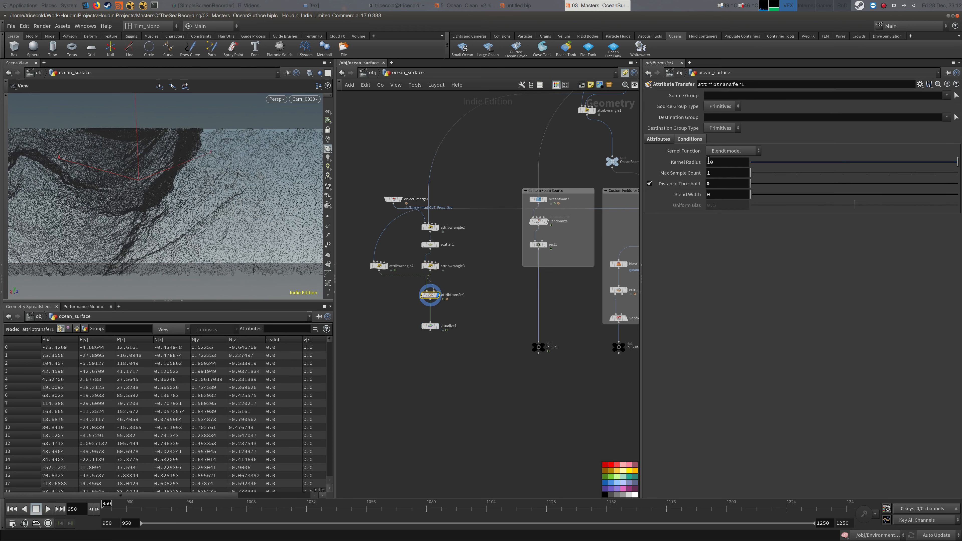
{"action": "left_click", "coordinate": [652, 139]}
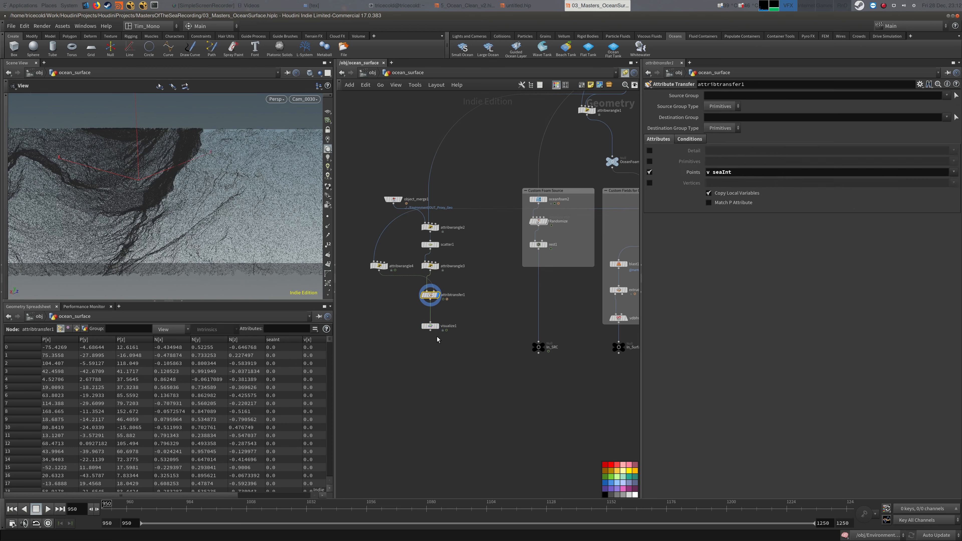
Step: Display the Visualize node and set the Attribute Transfer's Distance Threshold to 0.7
{"action": "left_click", "coordinate": [437, 326]}
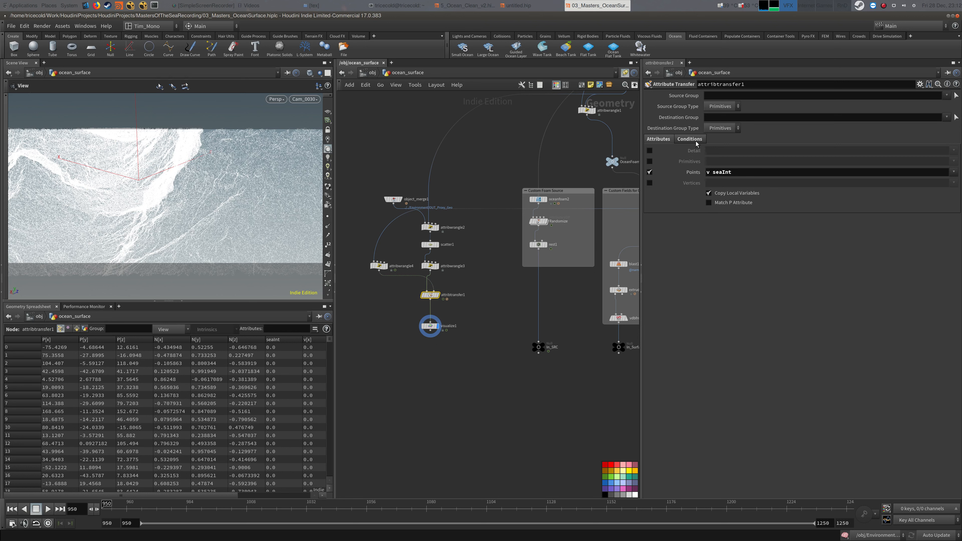
{"action": "left_click", "coordinate": [690, 140]}
{"action": "left_click_drag", "start_coordinate": [751, 183], "coordinate": [765, 185]}
{"action": "key", "text": "alt+Tab"}
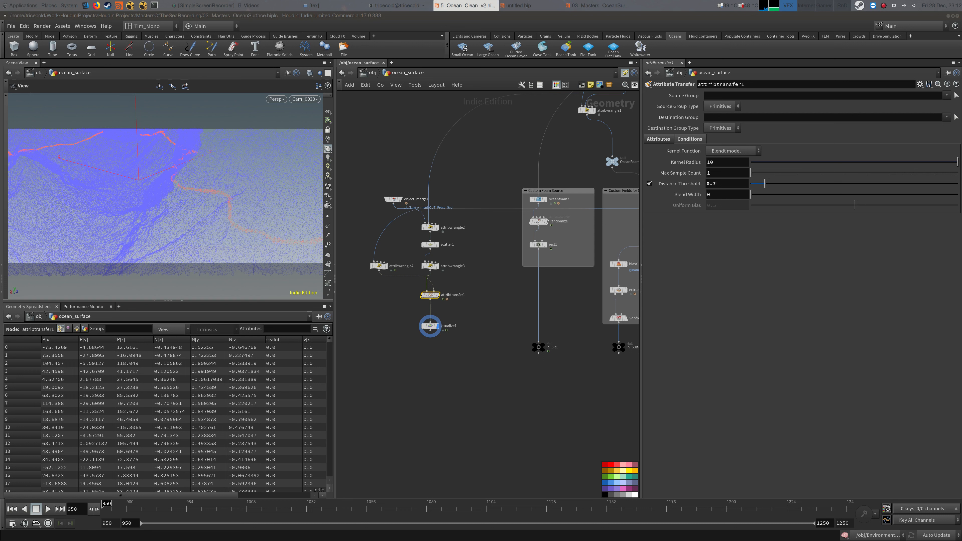
Step: Insert an Attribute Wrangle between the Attribute Transfer and the Visualize node
{"action": "left_click_drag", "start_coordinate": [431, 326], "coordinate": [432, 339]}
{"action": "key", "text": "Tab"}
{"action": "type", "text": "att"}
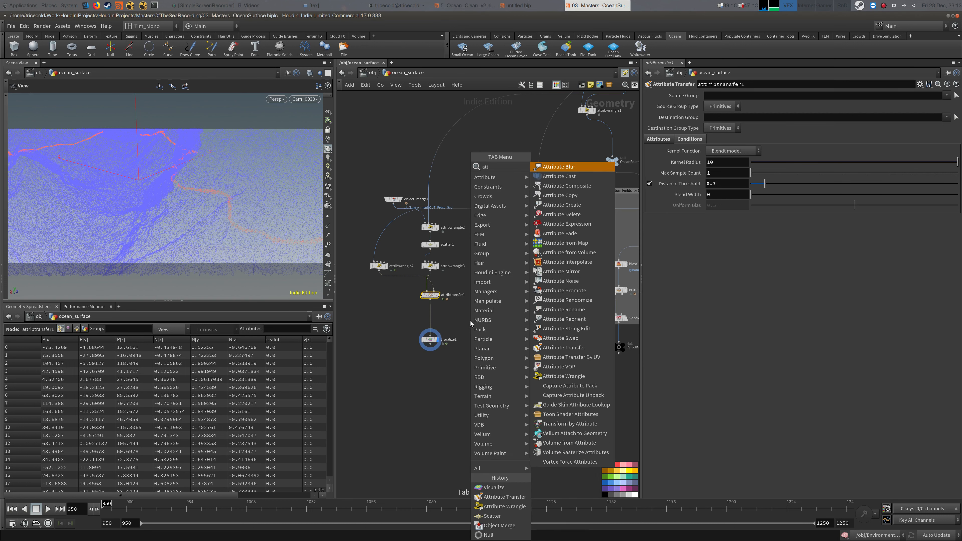
{"action": "type", "text": "rw"}
{"action": "left_click", "coordinate": [559, 166]}
{"action": "left_click", "coordinate": [435, 317]}
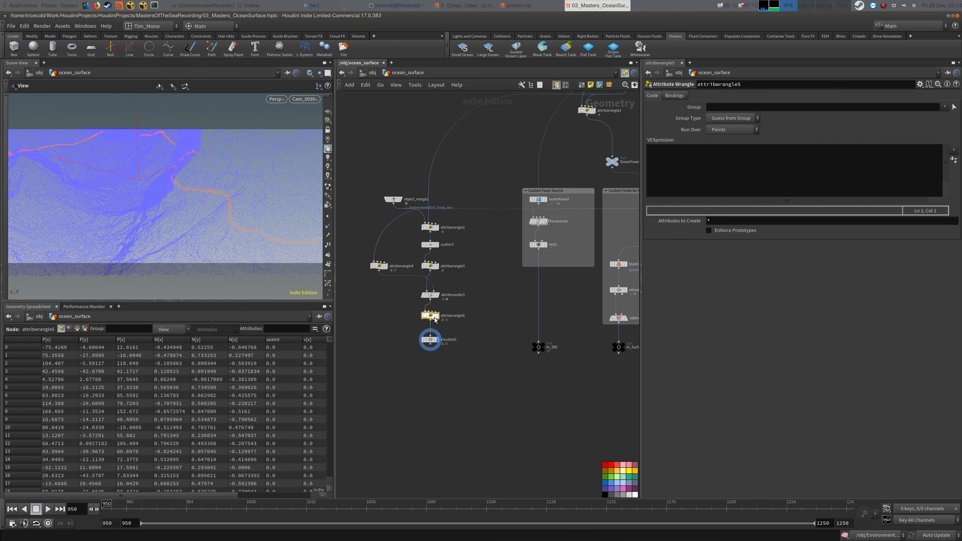
{"action": "left_click", "coordinate": [691, 169]}
{"action": "type", "text": "if("}
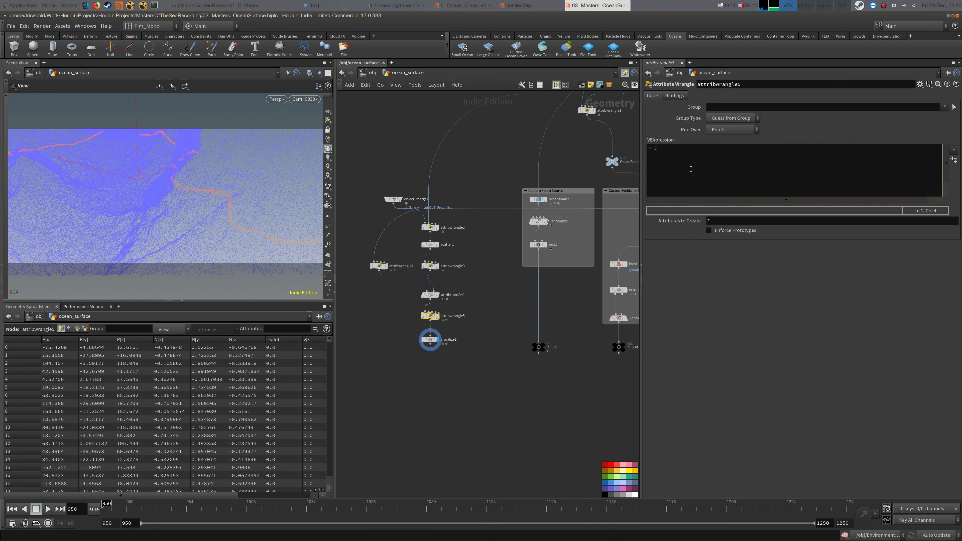
{"action": "type", "text": "@seaInt == 0)"}
{"action": "key", "text": "Return"}
{"action": "key", "text": "Tab"}
{"action": "type", "text": "removepoint(0,@ptnum"}
{"action": "left_click", "coordinate": [430, 339]}
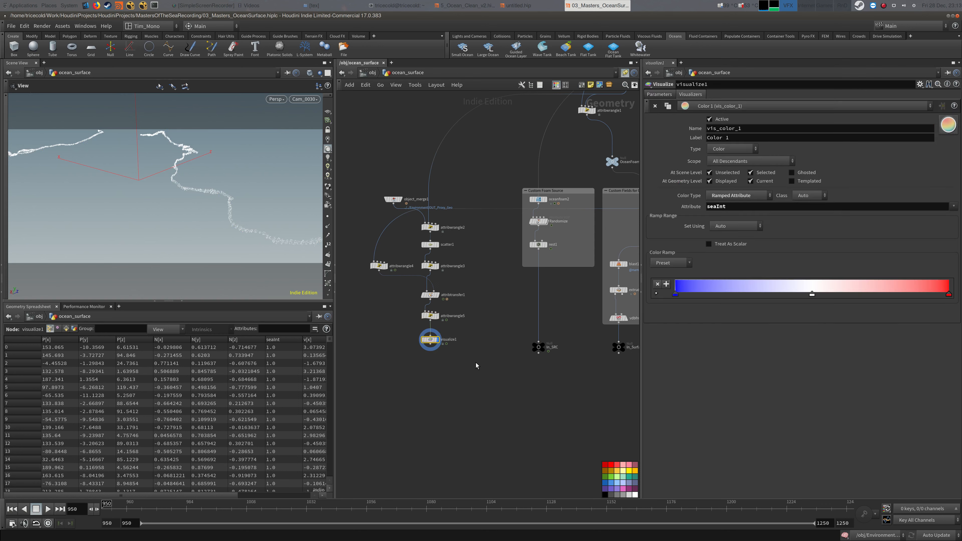
{"action": "key", "text": "Delete"}
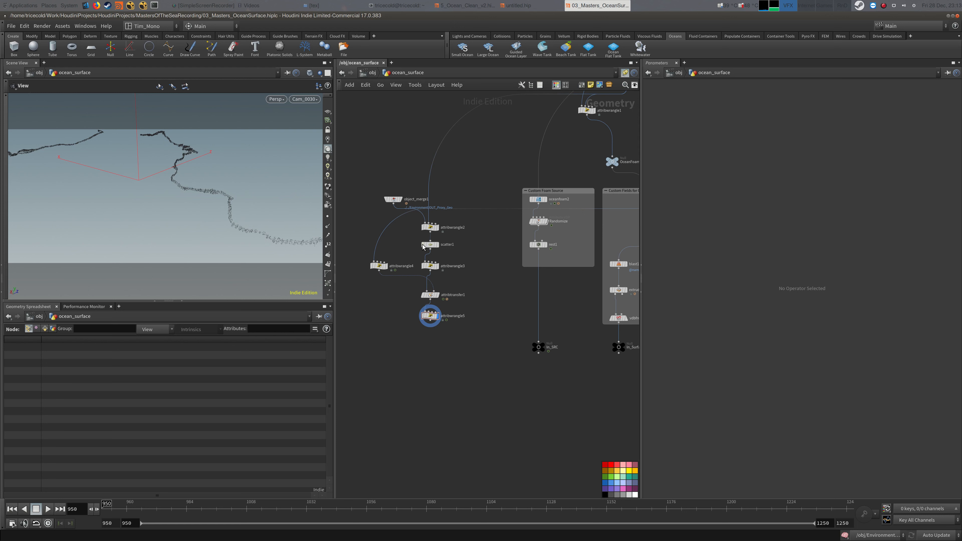
Step: Set the Scatter node's Force Total Count to 2000000 and disable its Max Points limit
{"action": "left_click", "coordinate": [430, 245]}
{"action": "left_click", "coordinate": [709, 181]}
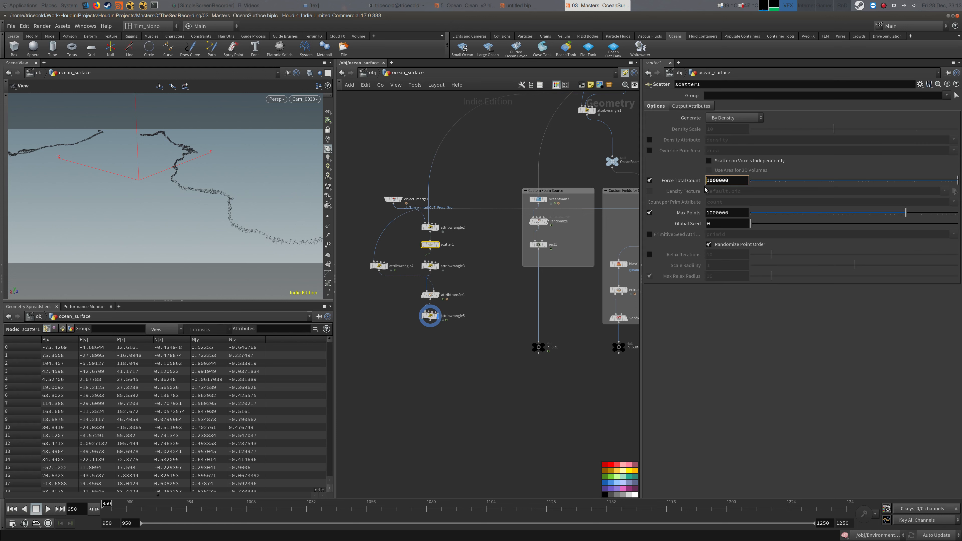
{"action": "key", "text": "Delete"}
{"action": "type", "text": "2"}
{"action": "key", "text": "Return"}
{"action": "left_click", "coordinate": [649, 213]}
{"action": "middle_click_drag", "start_coordinate": [499, 163], "coordinate": [491, 171]}
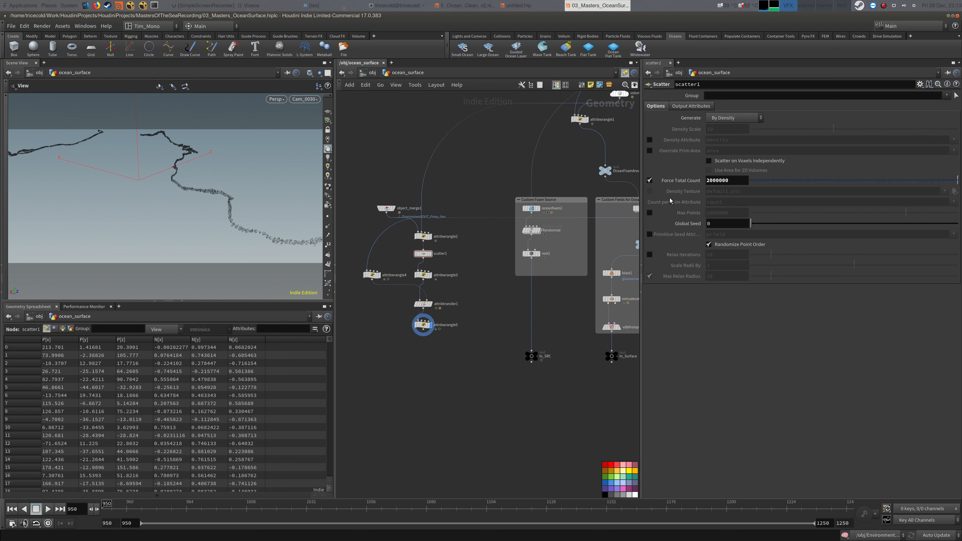
Step: Move the Attribute Transfer node slightly closer to attribwrangle3 in the network
{"action": "left_click", "coordinate": [423, 304]}
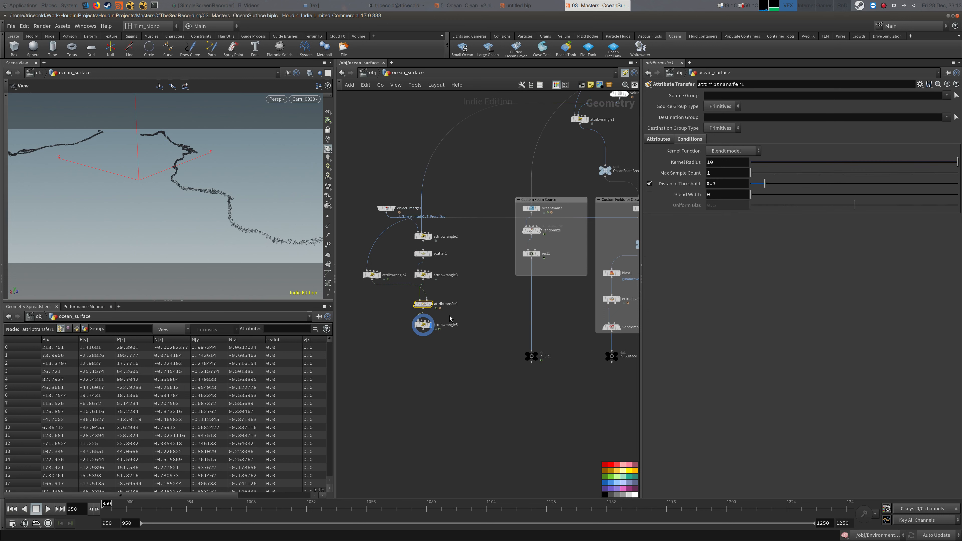
{"action": "key", "text": "Down"}
{"action": "left_click_drag", "start_coordinate": [452, 291], "coordinate": [423, 299]}
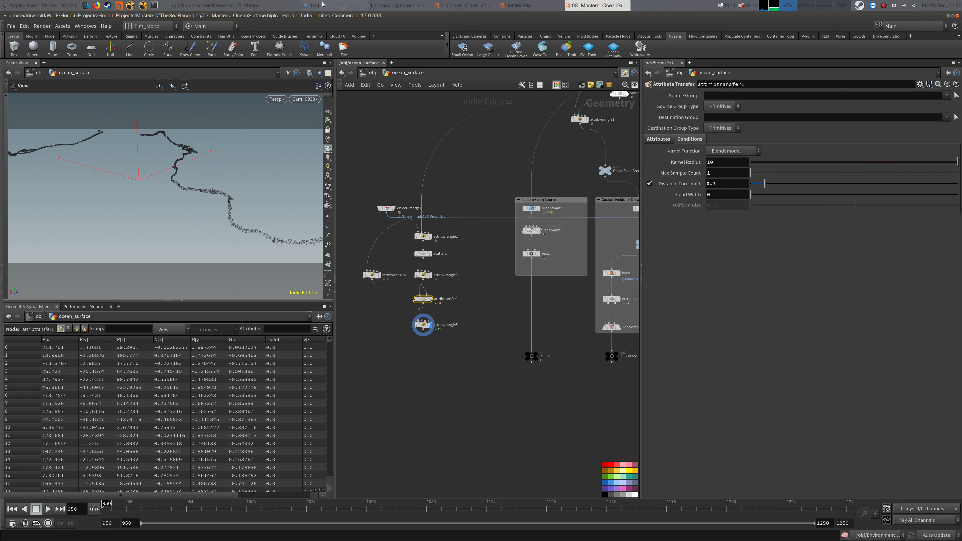
Step: Switch to a terminal and run htop, enlarging its window and showing the processes as a tree
{"action": "left_click", "coordinate": [154, 5]}
{"action": "type", "text": "htop"}
{"action": "key", "text": "Return"}
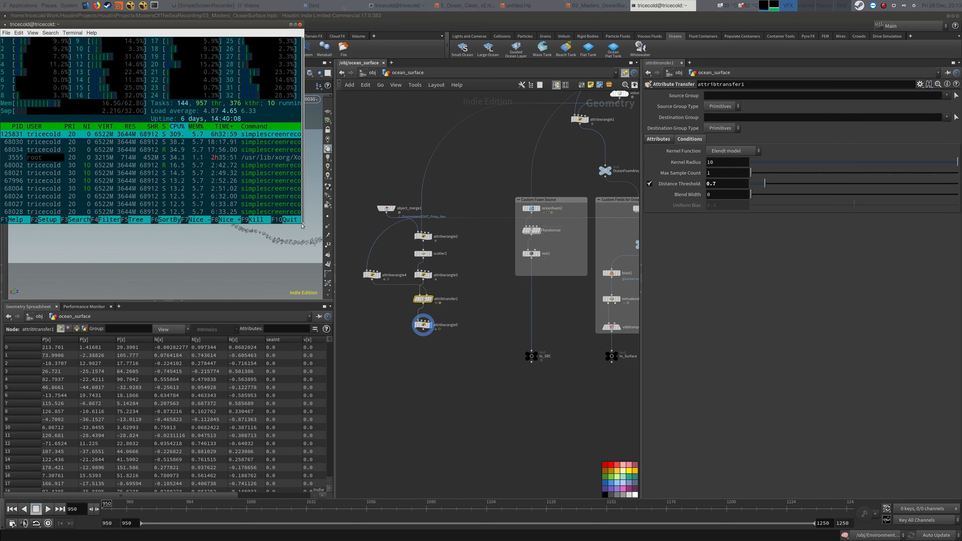
{"action": "left_click_drag", "start_coordinate": [303, 225], "coordinate": [639, 325]}
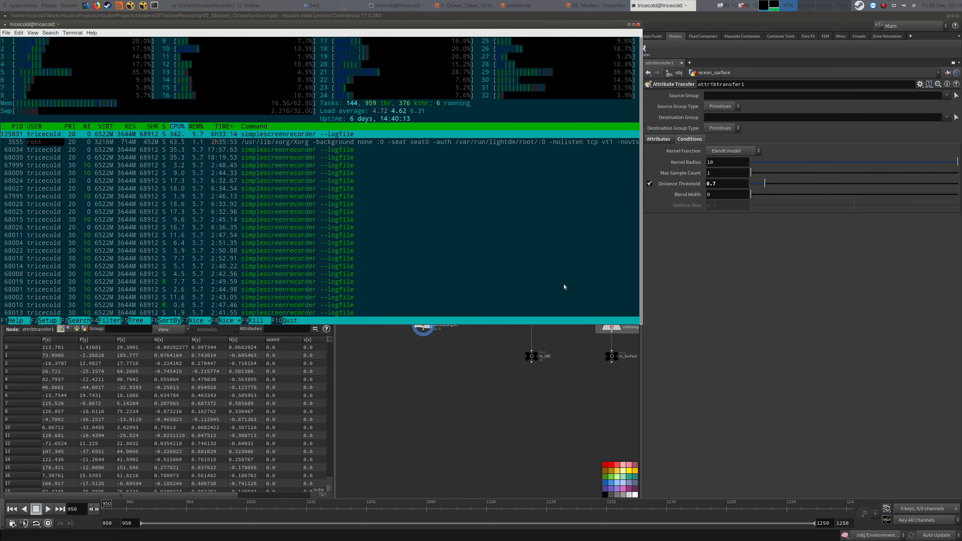
{"action": "key", "text": "F5"}
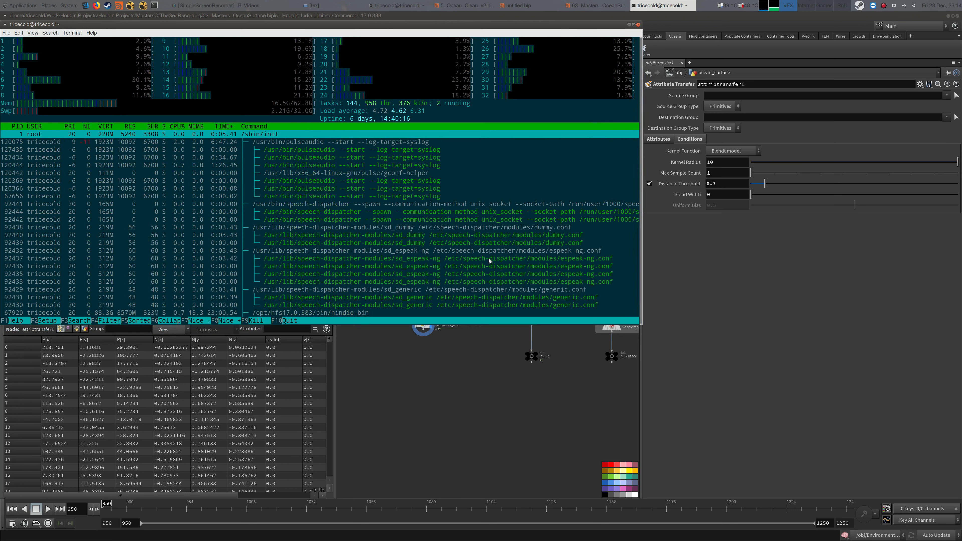
Step: Examine the hindie-bin processes and their memory use in the htop list, and return to Houdini
{"action": "left_click", "coordinate": [449, 271]}
{"action": "key", "text": "Down"}
{"action": "key", "text": "Down"}
{"action": "key", "text": "Down"}
{"action": "key", "text": "Down"}
{"action": "key", "text": "Down"}
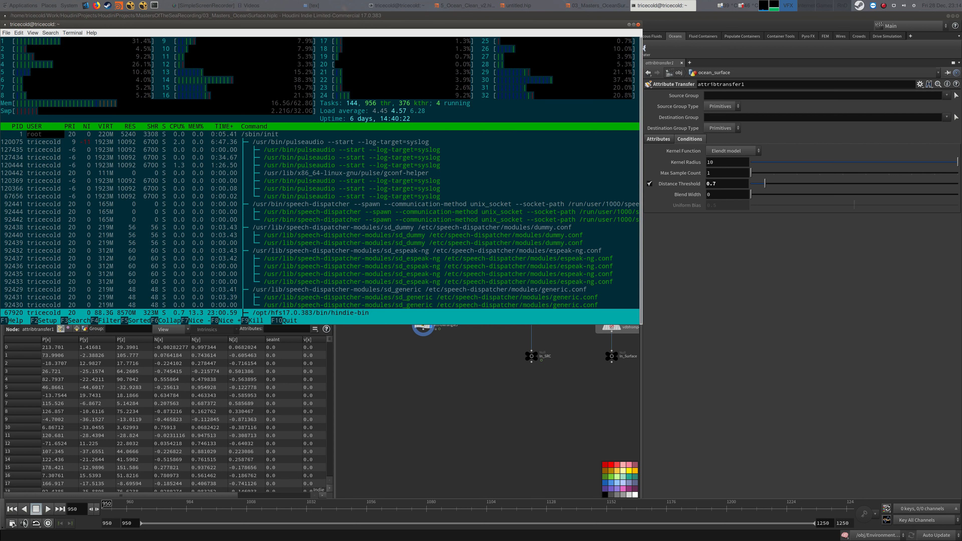
{"action": "key", "text": "Down"}
{"action": "key", "text": "Down"}
{"action": "key", "text": "Down"}
{"action": "key", "text": "Down"}
{"action": "key", "text": "Down"}
{"action": "key", "text": "Down"}
{"action": "key", "text": "Down"}
{"action": "key", "text": "Down"}
{"action": "key", "text": "Down"}
{"action": "key", "text": "Down"}
{"action": "key", "text": "Down"}
{"action": "key", "text": "Down"}
{"action": "key", "text": "Down"}
{"action": "key", "text": "Down"}
{"action": "key", "text": "Down"}
{"action": "key", "text": "Down"}
{"action": "key", "text": "Down"}
{"action": "key", "text": "Down"}
{"action": "key", "text": "Down"}
{"action": "key", "text": "Down"}
{"action": "key", "text": "Down"}
{"action": "key", "text": "Down"}
{"action": "key", "text": "Down"}
{"action": "key", "text": "Down"}
{"action": "key", "text": "Down"}
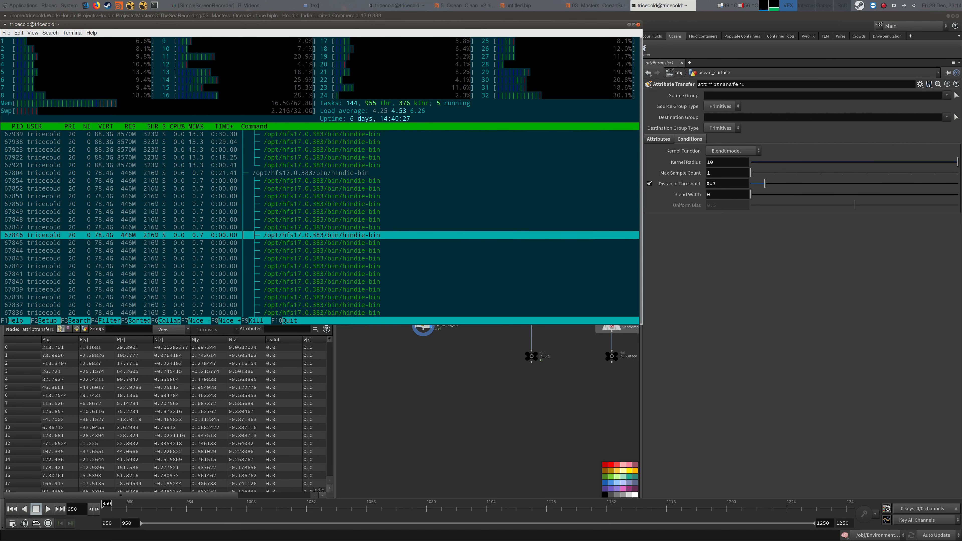
{"action": "key", "text": "Up"}
{"action": "key", "text": "Up"}
{"action": "key", "text": "Up"}
{"action": "key", "text": "Up"}
{"action": "key", "text": "Up"}
{"action": "key", "text": "Up"}
{"action": "key", "text": "Up"}
{"action": "key", "text": "Up"}
{"action": "key", "text": "Up"}
{"action": "key", "text": "Up"}
{"action": "key", "text": "Up"}
{"action": "key", "text": "Up"}
{"action": "key", "text": "Up"}
{"action": "key", "text": "Up"}
{"action": "key", "text": "Up"}
{"action": "key", "text": "Up"}
{"action": "key", "text": "Up"}
{"action": "key", "text": "Up"}
{"action": "key", "text": "Up"}
{"action": "key", "text": "Up"}
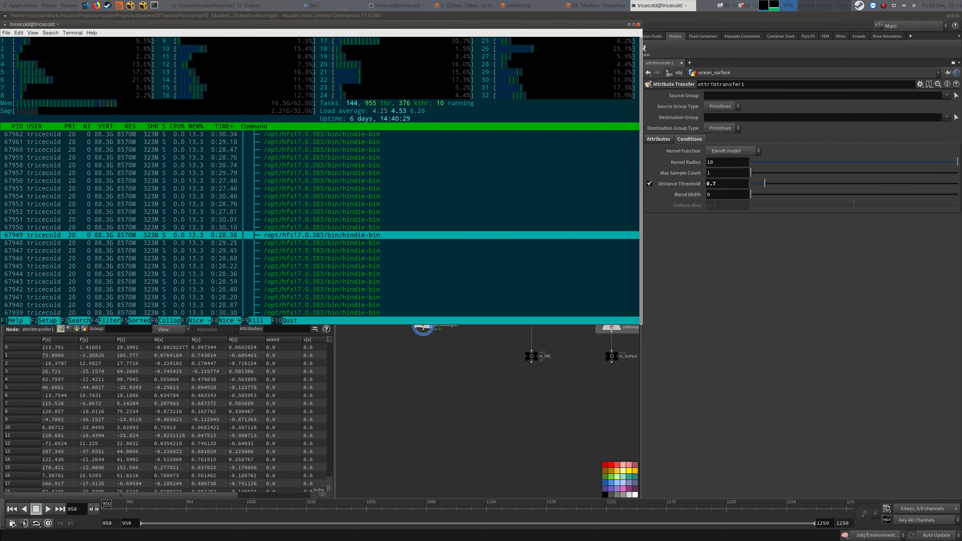
{"action": "left_click", "coordinate": [490, 393]}
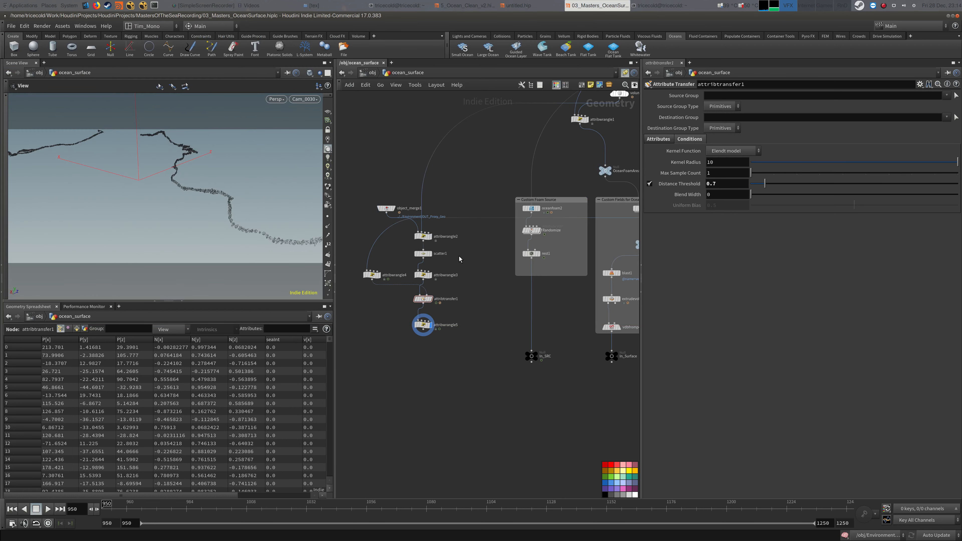
Step: Place attribwrangle4 on the other side of attribwrangle3 and shift the rock source node chain away from the Custom Foam Source box
{"action": "middle_click_drag", "start_coordinate": [397, 172], "coordinate": [415, 162]}
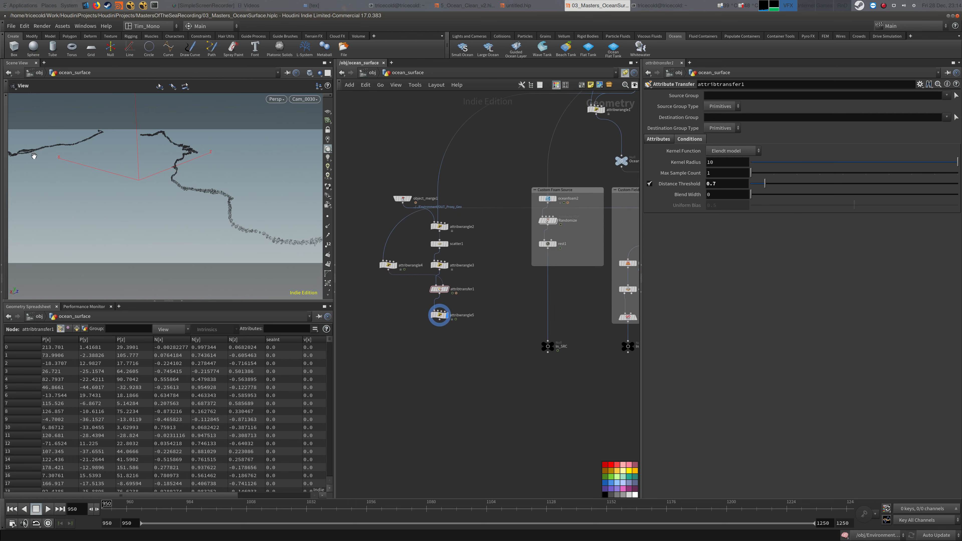
{"action": "middle_click_drag", "start_coordinate": [497, 377], "coordinate": [503, 400]}
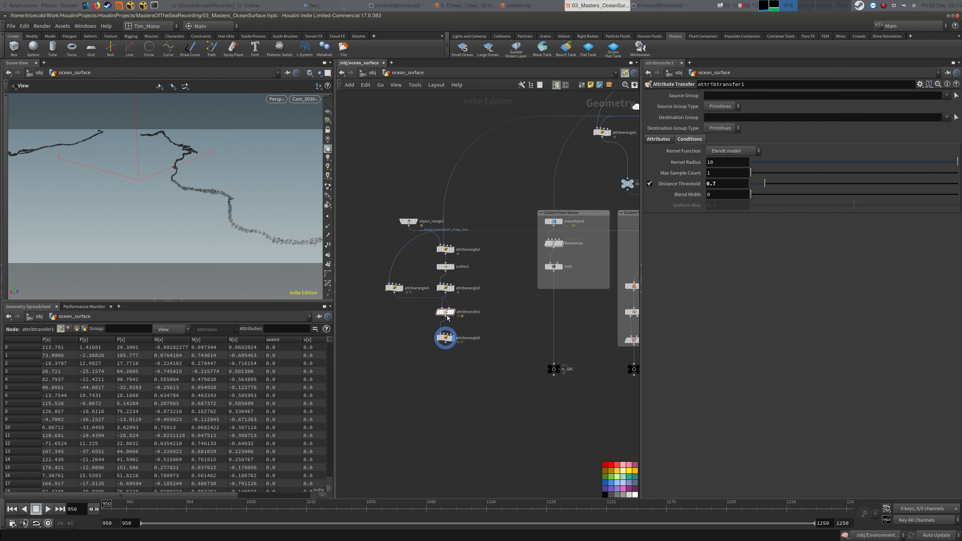
{"action": "left_click_drag", "start_coordinate": [394, 288], "coordinate": [491, 290]}
{"action": "left_click_drag", "start_coordinate": [367, 198], "coordinate": [499, 362]}
{"action": "left_click_drag", "start_coordinate": [494, 288], "coordinate": [458, 286]}
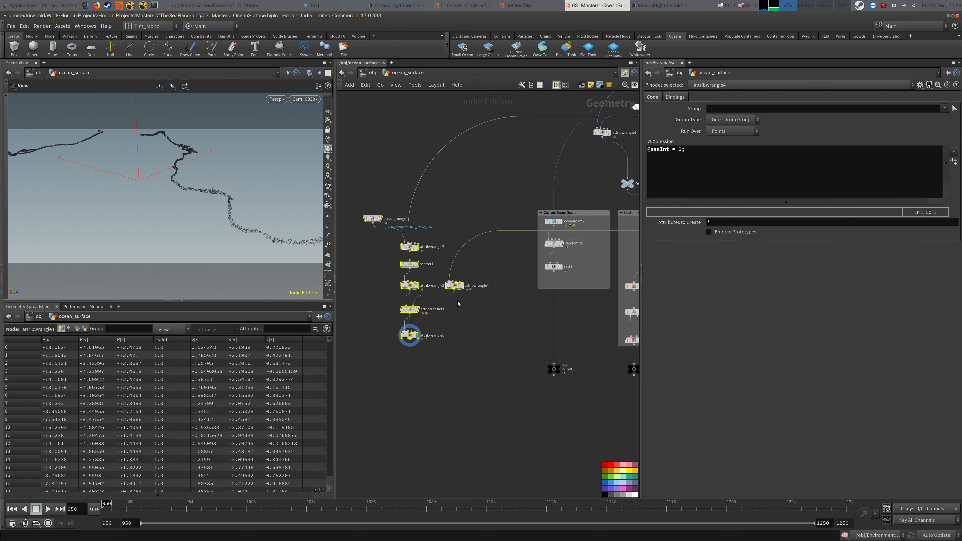
{"action": "left_click", "coordinate": [462, 339]}
{"action": "middle_click_drag", "start_coordinate": [419, 364], "coordinate": [430, 357]}
{"action": "scroll", "coordinate": [430, 357], "scroll_direction": "up", "scroll_amount": 1}
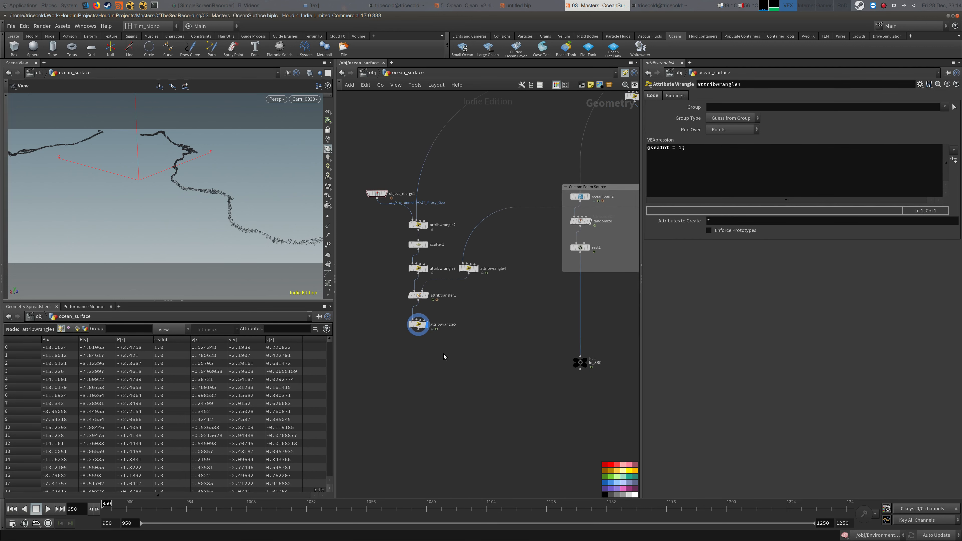
Step: Duplicate the In_SRC null, place the copy below attribwrangle5, and connect it to that wrangle's output
{"action": "left_click", "coordinate": [579, 363]}
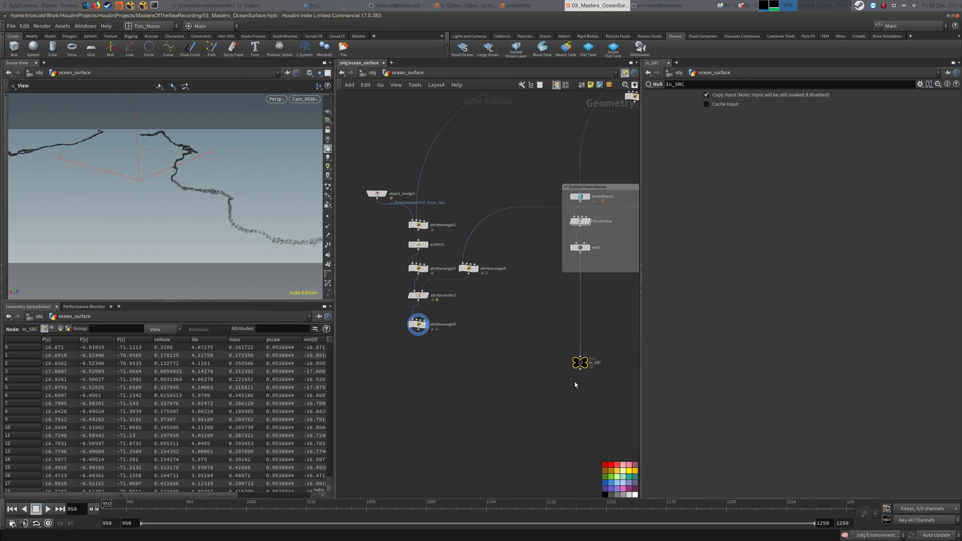
{"action": "key", "text": "ctrl+c"}
{"action": "key", "text": "ctrl+v"}
{"action": "left_click_drag", "start_coordinate": [494, 367], "coordinate": [412, 363]}
{"action": "left_click", "coordinate": [418, 357]}
{"action": "left_click", "coordinate": [418, 330]}
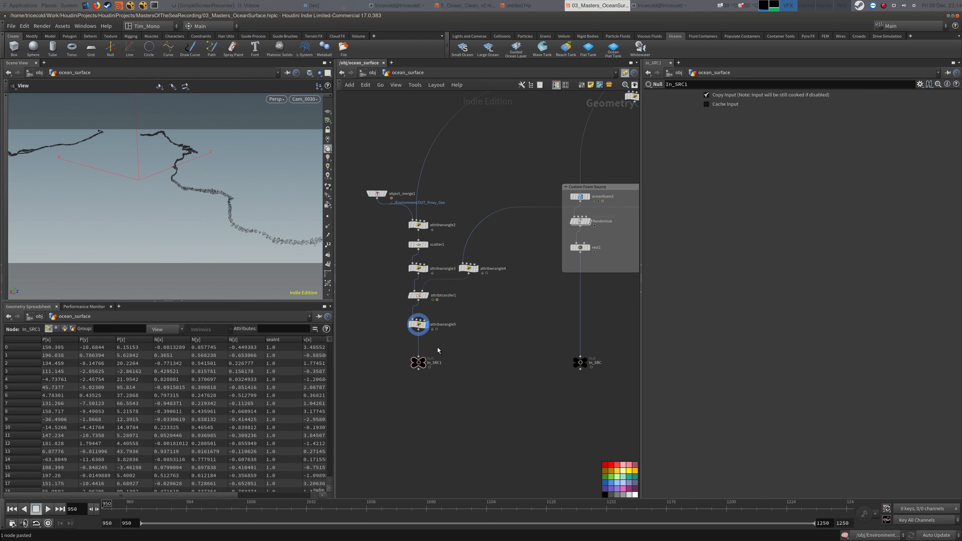
Step: Rename the duplicated null as In_ROCKS_SRC
{"action": "double_click", "coordinate": [436, 363]}
{"action": "left_click_drag", "start_coordinate": [433, 363], "coordinate": [454, 365]}
{"action": "type", "text": "ROKCS_SRC"}
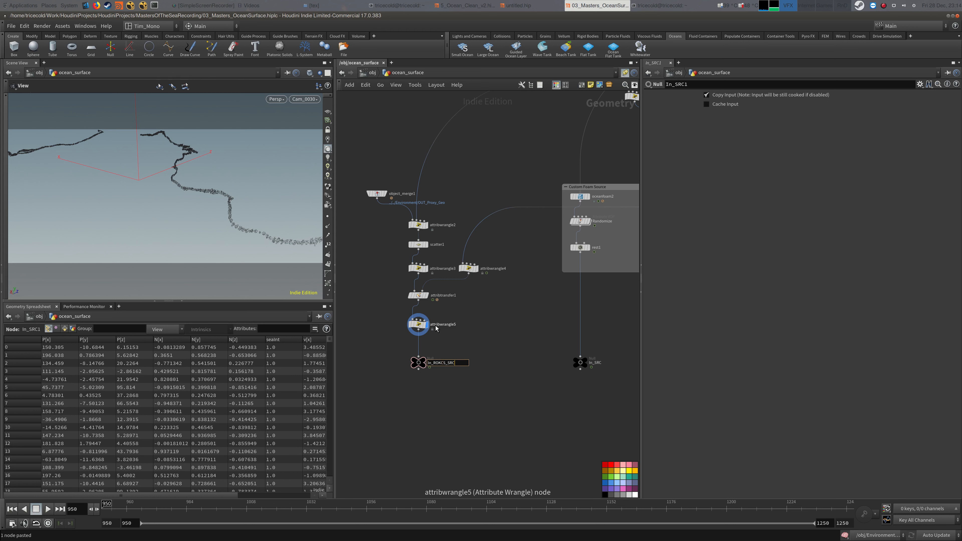
{"action": "key", "text": "Return"}
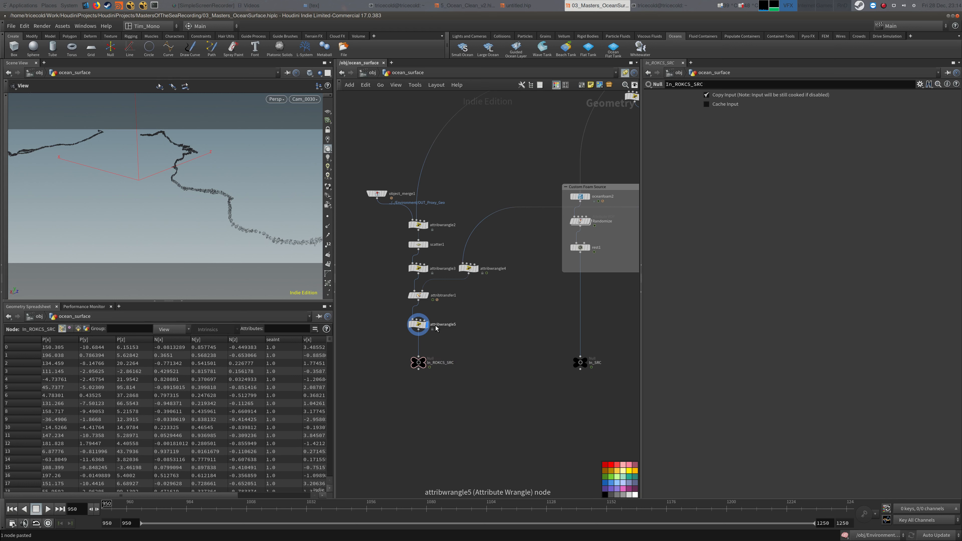
{"action": "double_click", "coordinate": [441, 363]}
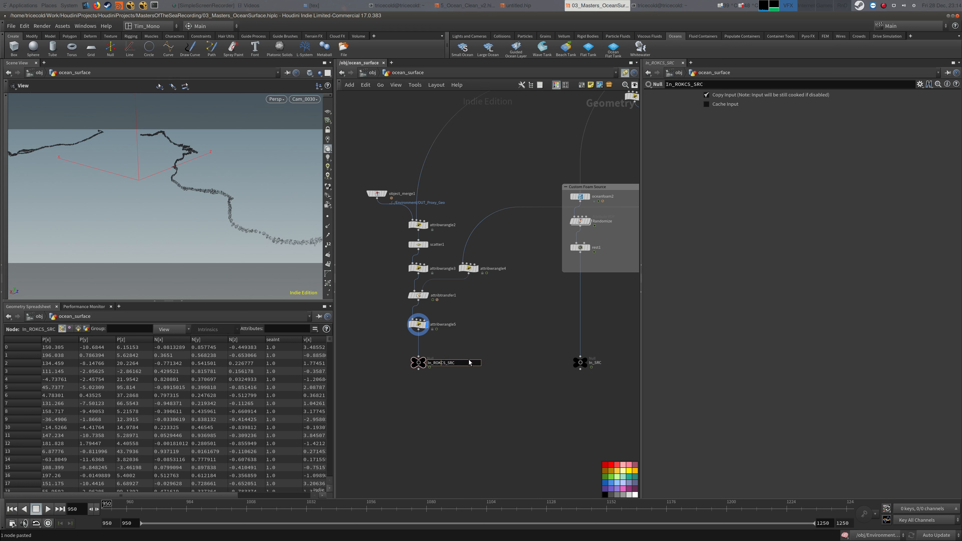
{"action": "key", "text": "BackSpace"}
{"action": "type", "text": "K"}
{"action": "key", "text": "Return"}
Step: Move the whole rock source node chain closer to the Custom Foam Source box
{"action": "scroll", "coordinate": [480, 362], "scroll_direction": "down", "scroll_amount": 5}
{"action": "middle_click_drag", "start_coordinate": [504, 363], "coordinate": [488, 341]}
{"action": "left_click_drag", "start_coordinate": [395, 218], "coordinate": [441, 316]}
{"action": "left_click", "coordinate": [454, 342]}
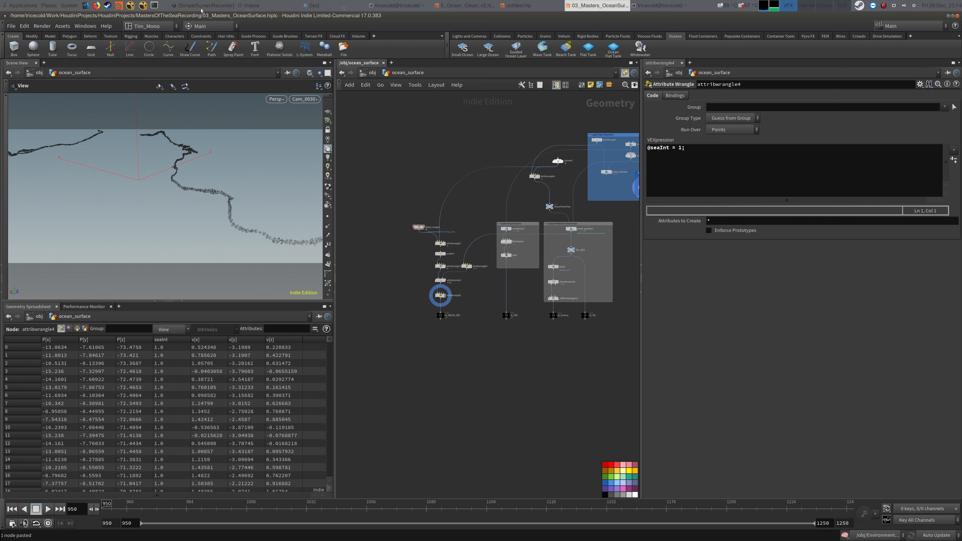
{"action": "left_click", "coordinate": [222, 6]}
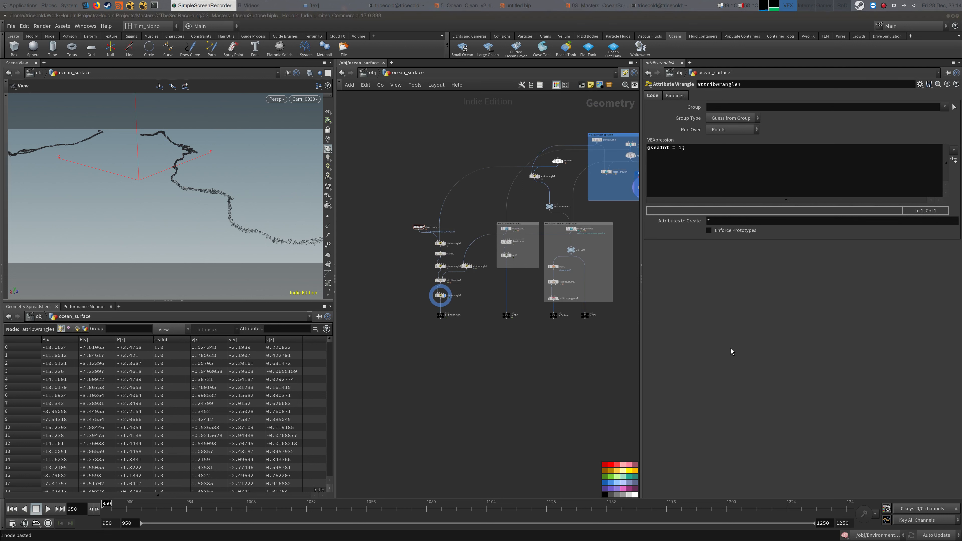
{"action": "middle_click_drag", "start_coordinate": [536, 364], "coordinate": [512, 358]}
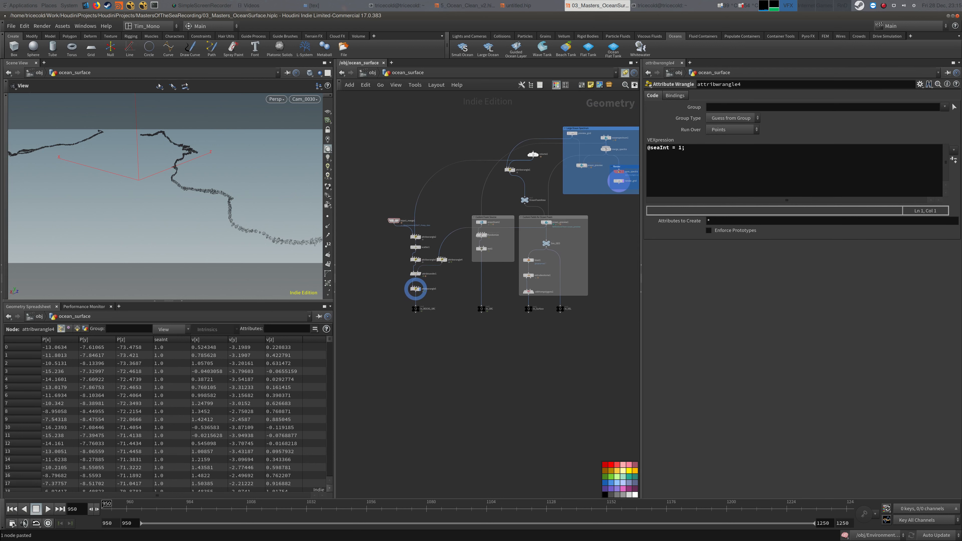
{"action": "left_click", "coordinate": [466, 6]}
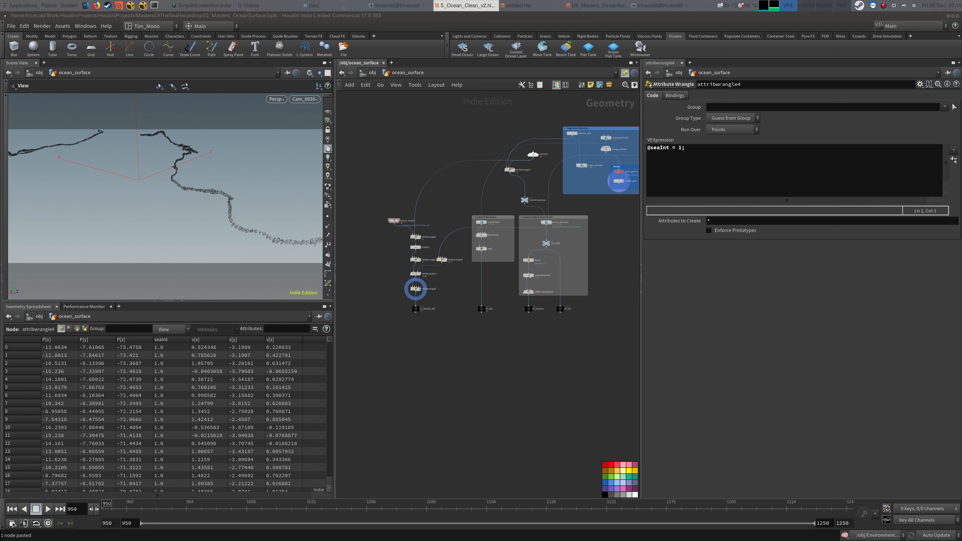
{"action": "middle_click_drag", "start_coordinate": [525, 338], "coordinate": [499, 318]}
{"action": "scroll", "coordinate": [477, 301], "scroll_direction": "up", "scroll_amount": 1}
{"action": "scroll", "coordinate": [500, 319], "scroll_direction": "down", "scroll_amount": 1}
Step: Save the current scene file
{"action": "left_click", "coordinate": [11, 26]}
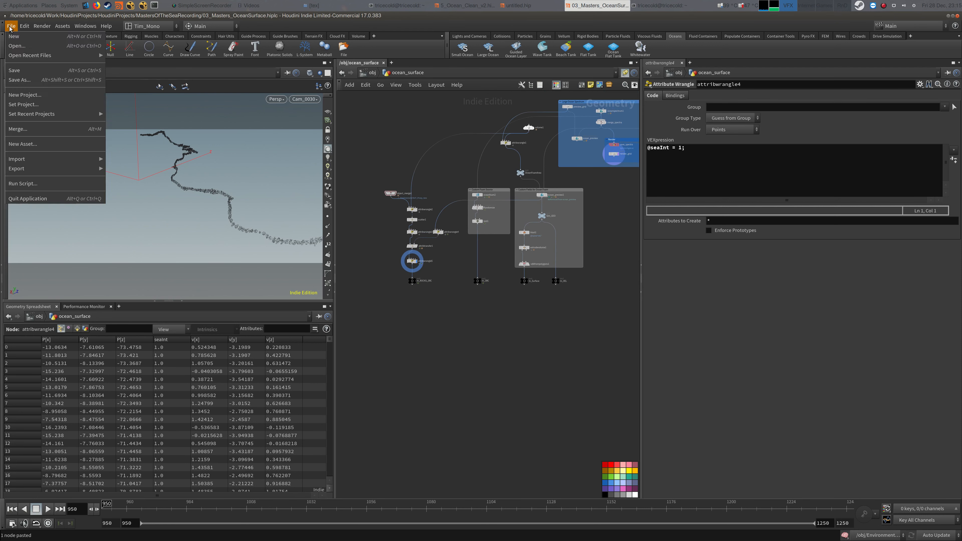
{"action": "left_click", "coordinate": [19, 70]}
{"action": "mouse_move", "coordinate": [483, 334]}
{"action": "middle_mouse_down"}
{"action": "mouse_move", "coordinate": [465, 351]}
{"action": "mouse_move", "coordinate": [489, 333]}
{"action": "middle_mouse_up"}
{"action": "scroll", "coordinate": [488, 332], "scroll_direction": "up", "scroll_amount": 1}
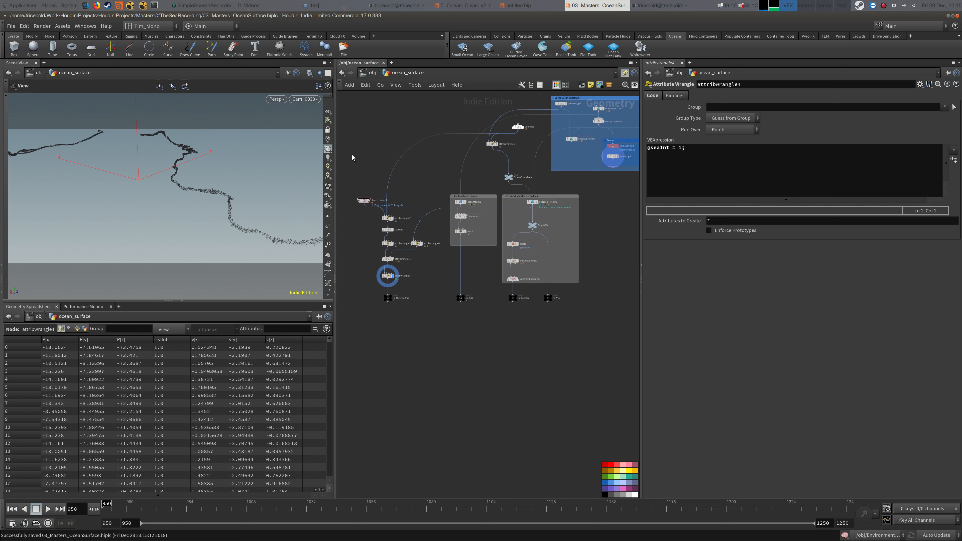
{"action": "scroll", "coordinate": [352, 155], "scroll_direction": "down", "scroll_amount": 2}
{"action": "middle_click_drag", "start_coordinate": [360, 165], "coordinate": [354, 174]}
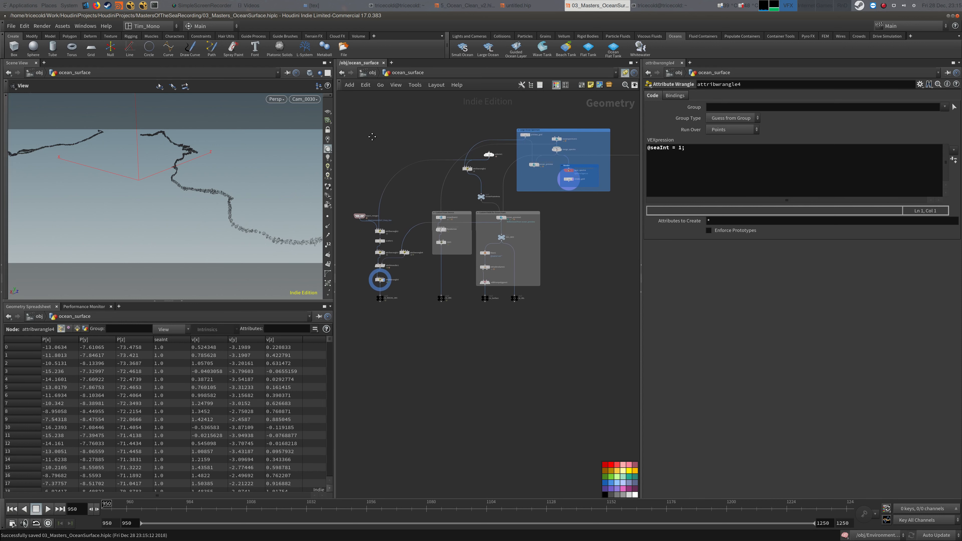
{"action": "middle_click_drag", "start_coordinate": [369, 133], "coordinate": [372, 135]}
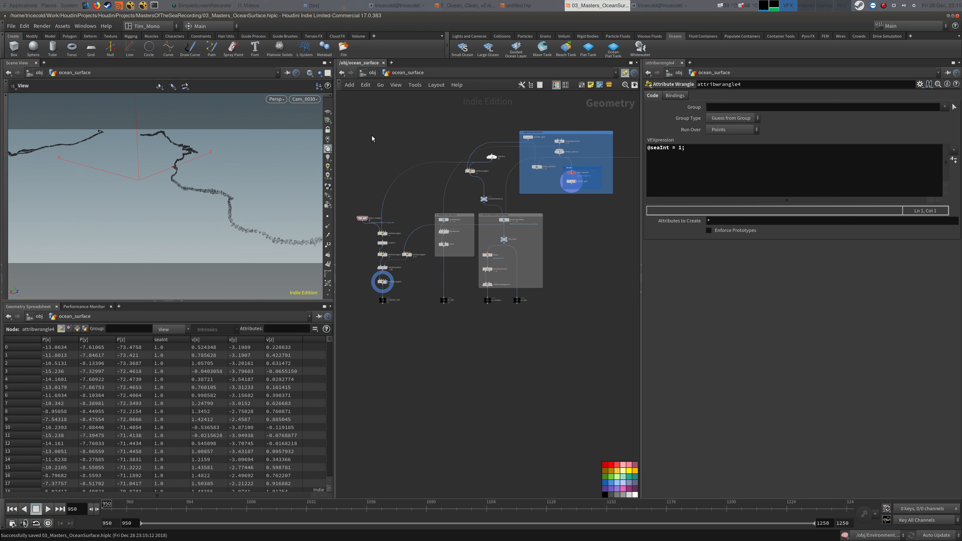
{"action": "key", "text": "u"}
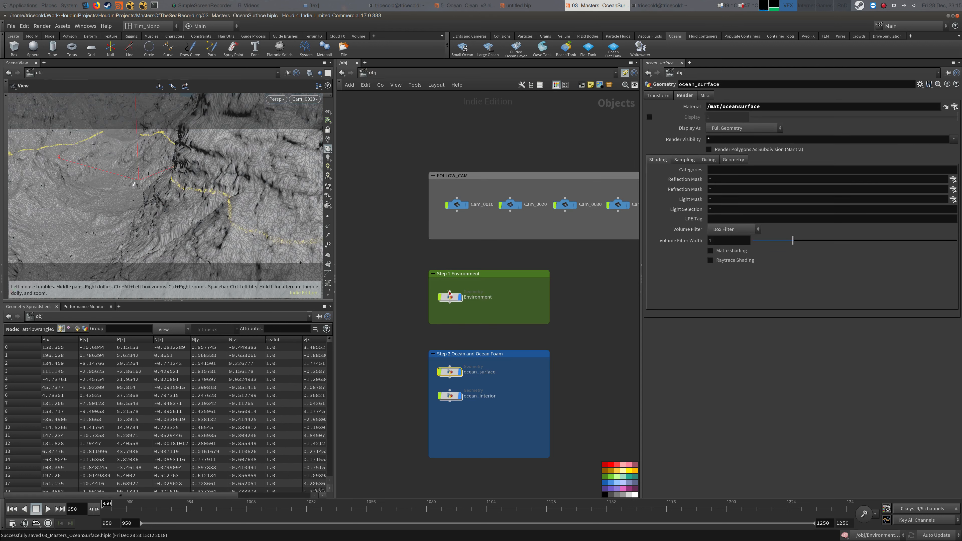
{"action": "left_click", "coordinate": [466, 5]}
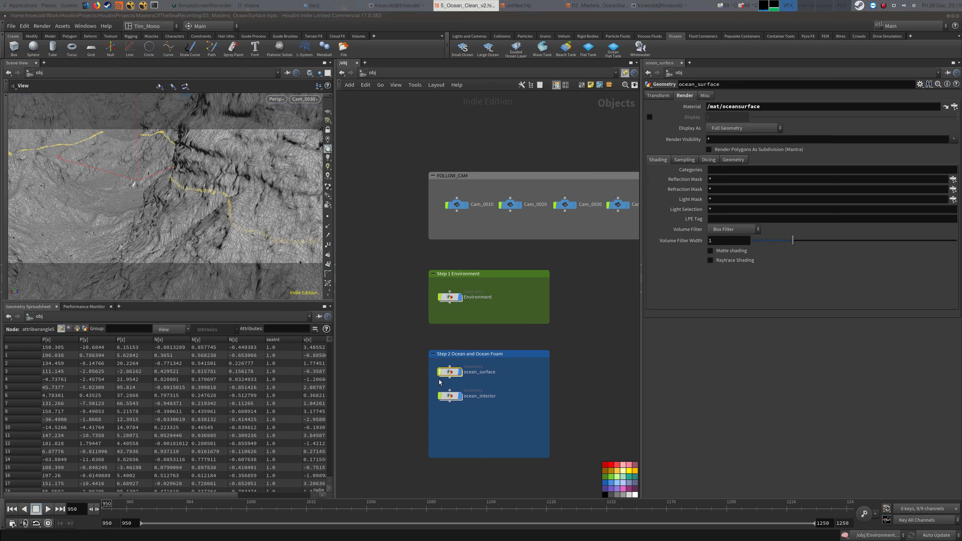
{"action": "double_click", "coordinate": [449, 372]}
{"action": "middle_click_drag", "start_coordinate": [490, 358], "coordinate": [519, 351]}
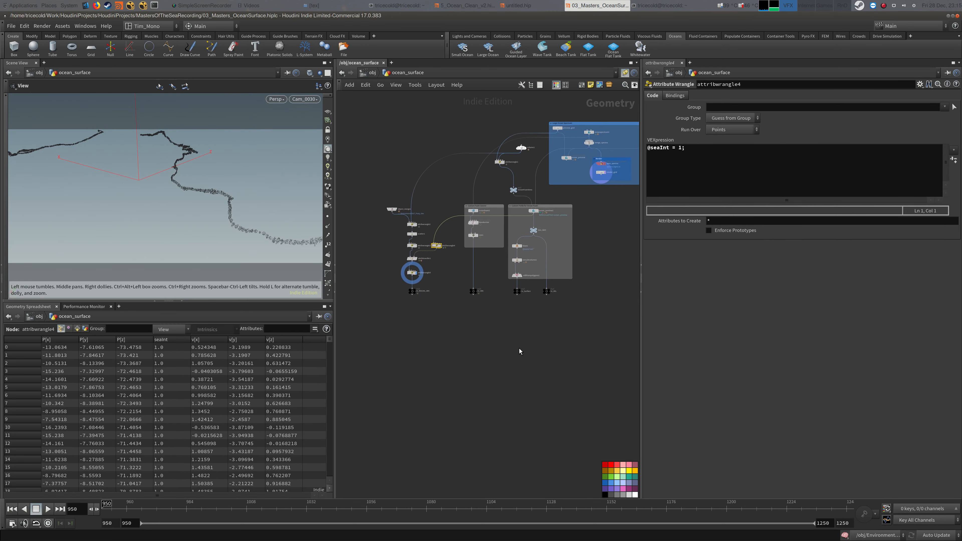
{"action": "middle_click_drag", "start_coordinate": [454, 303], "coordinate": [502, 298]}
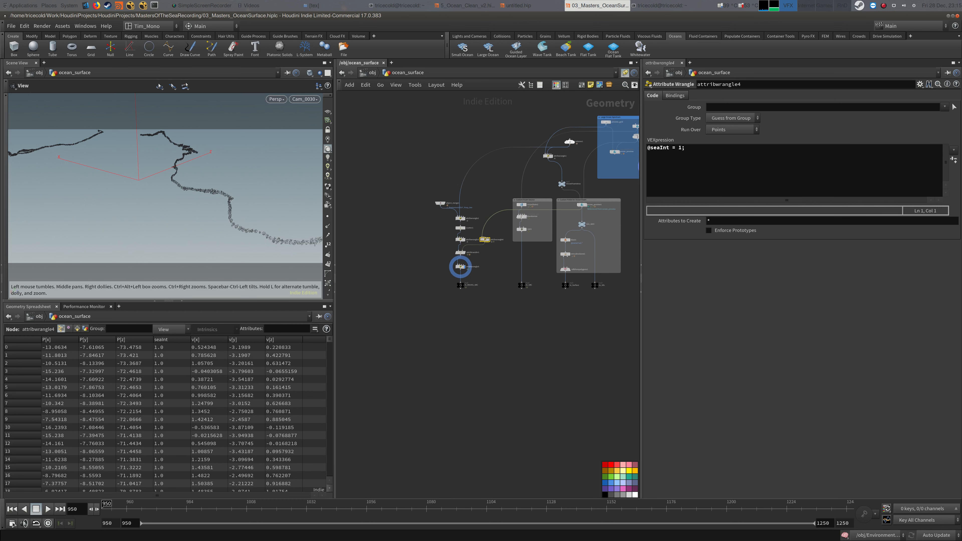
{"action": "key", "text": "alt+Tab"}
{"action": "middle_click_drag", "start_coordinate": [505, 345], "coordinate": [431, 350]}
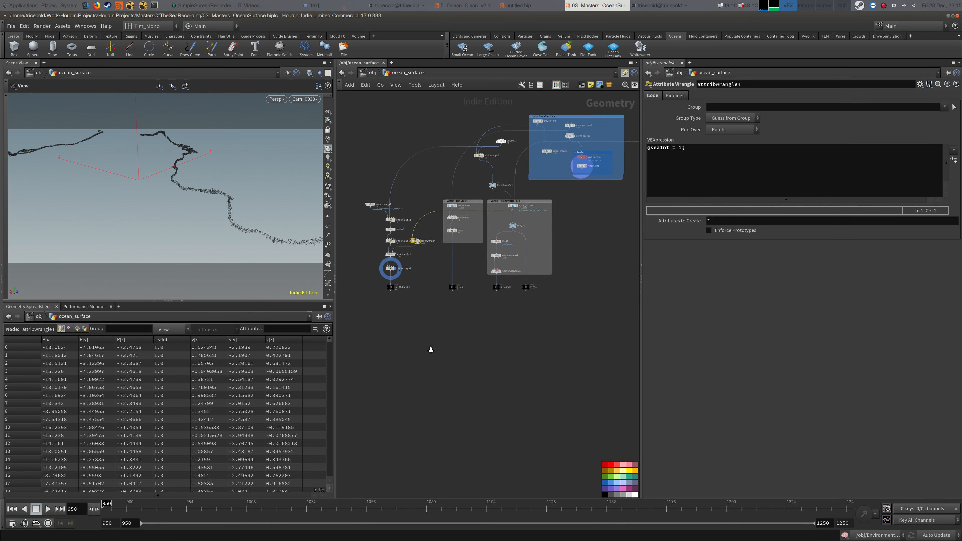
{"action": "scroll", "coordinate": [431, 349], "scroll_direction": "down", "scroll_amount": 1}
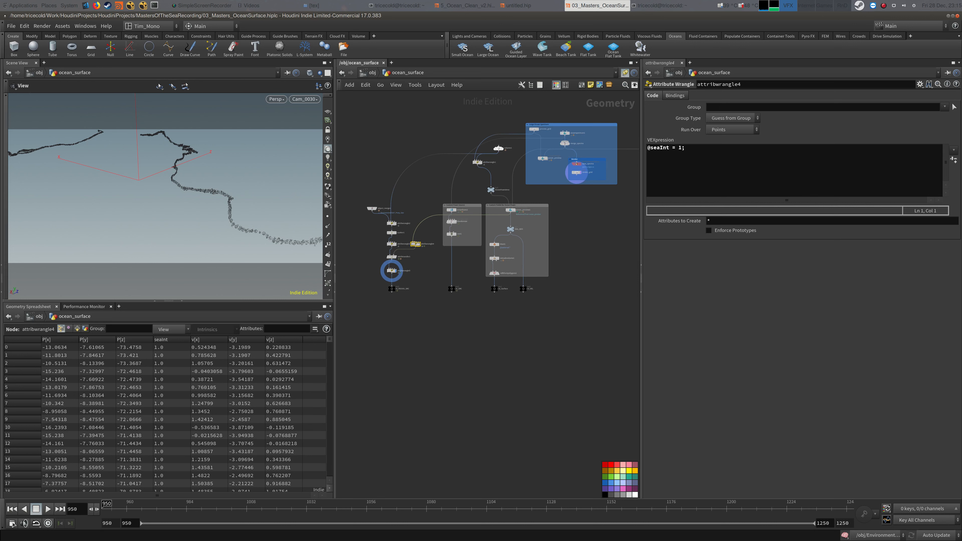
{"action": "key", "text": "alt+Tab"}
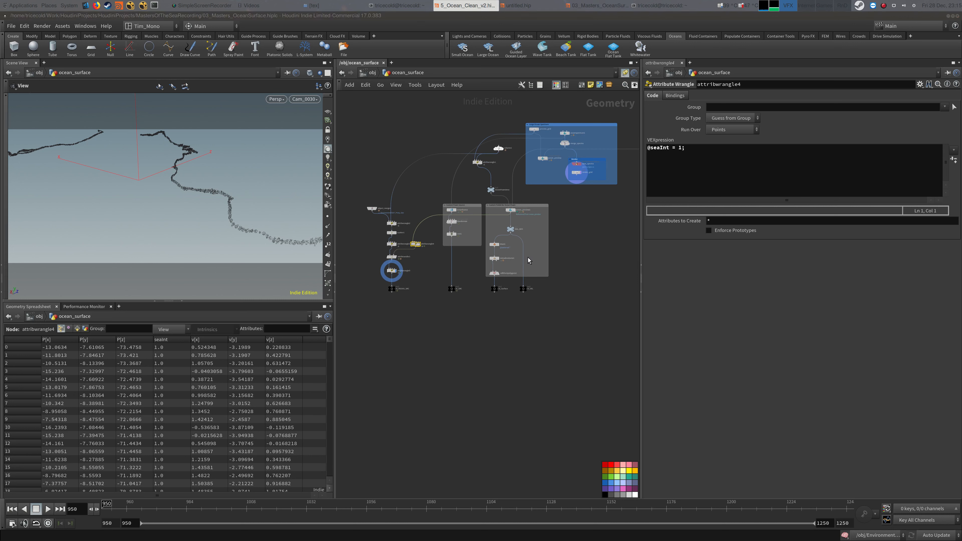
{"action": "mouse_move", "coordinate": [418, 152]}
{"action": "middle_mouse_down"}
{"action": "mouse_move", "coordinate": [419, 169]}
{"action": "mouse_move", "coordinate": [411, 164]}
{"action": "middle_mouse_up"}
{"action": "scroll", "coordinate": [412, 153], "scroll_direction": "down", "scroll_amount": 1}
{"action": "middle_click_drag", "start_coordinate": [555, 310], "coordinate": [539, 304]}
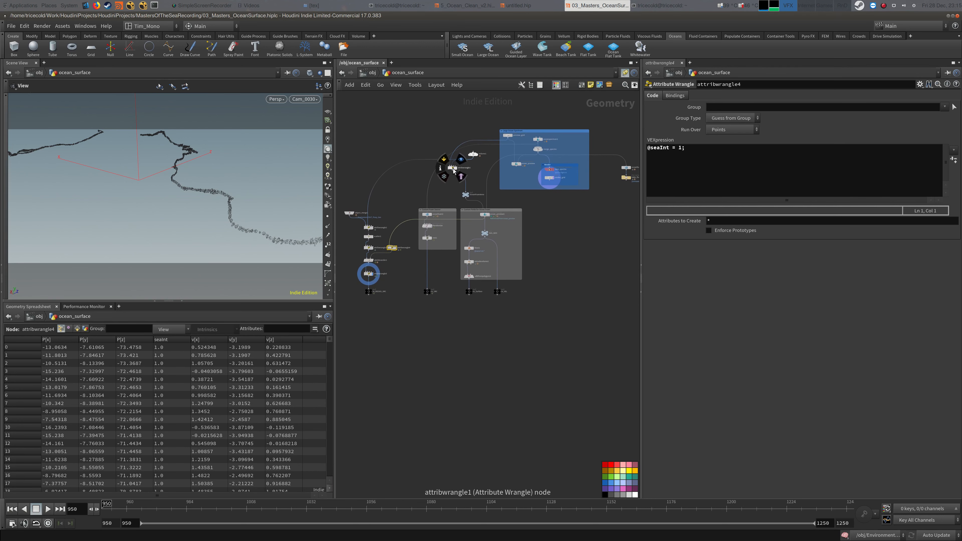
Step: Tidy the ocean_surface network by moving attribwrangle1 directly above the node it feeds and shifting the neighbouring node away from it
{"action": "mouse_move", "coordinate": [453, 169]}
{"action": "left_mouse_down"}
{"action": "mouse_move", "coordinate": [461, 182]}
{"action": "mouse_move", "coordinate": [417, 173]}
{"action": "mouse_move", "coordinate": [458, 194]}
{"action": "mouse_move", "coordinate": [458, 185]}
{"action": "left_mouse_up"}
{"action": "mouse_move", "coordinate": [484, 188]}
{"action": "middle_mouse_down"}
{"action": "mouse_move", "coordinate": [502, 181]}
{"action": "mouse_move", "coordinate": [489, 192]}
{"action": "middle_mouse_up"}
{"action": "scroll", "coordinate": [511, 173], "scroll_direction": "down", "scroll_amount": 2}
{"action": "scroll", "coordinate": [483, 180], "scroll_direction": "up", "scroll_amount": 3}
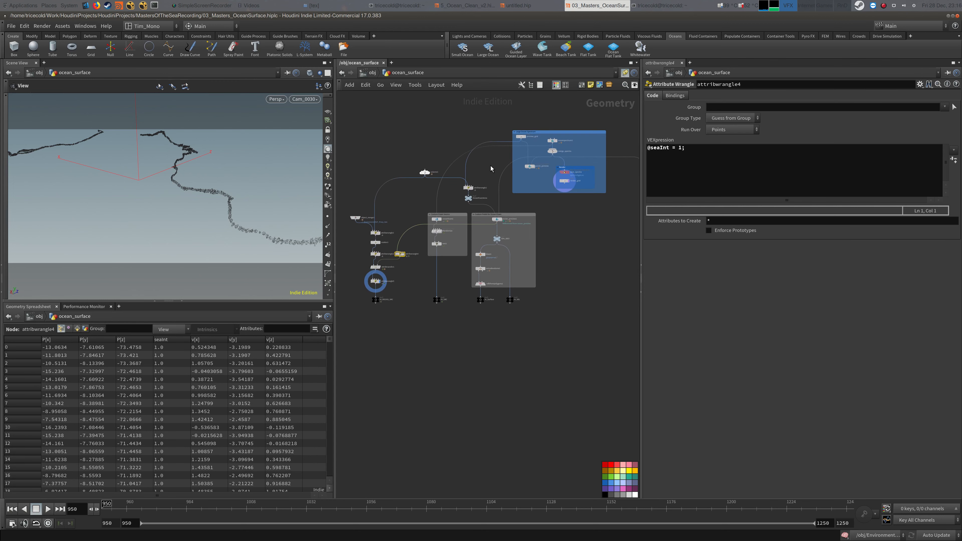
{"action": "scroll", "coordinate": [482, 167], "scroll_direction": "up", "scroll_amount": 1}
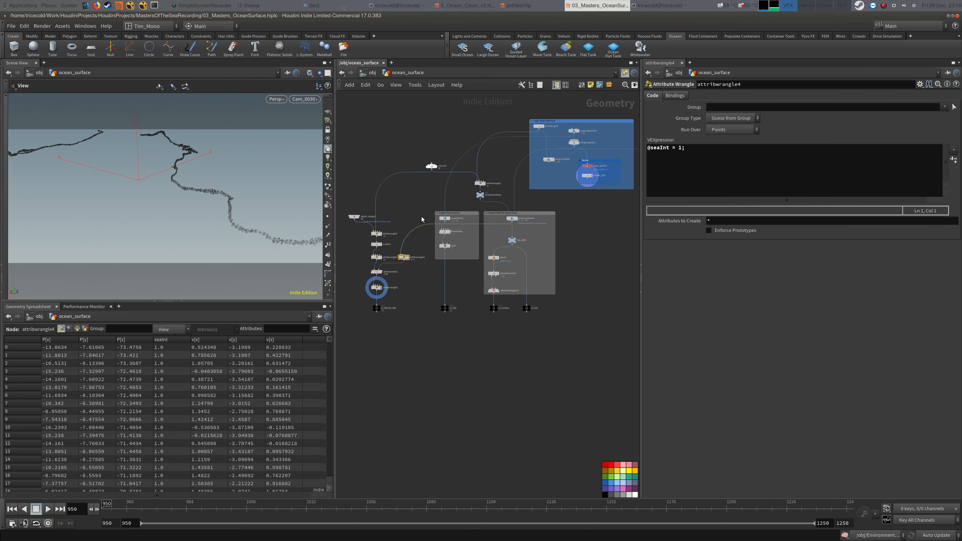
{"action": "middle_click_drag", "start_coordinate": [437, 284], "coordinate": [439, 279]}
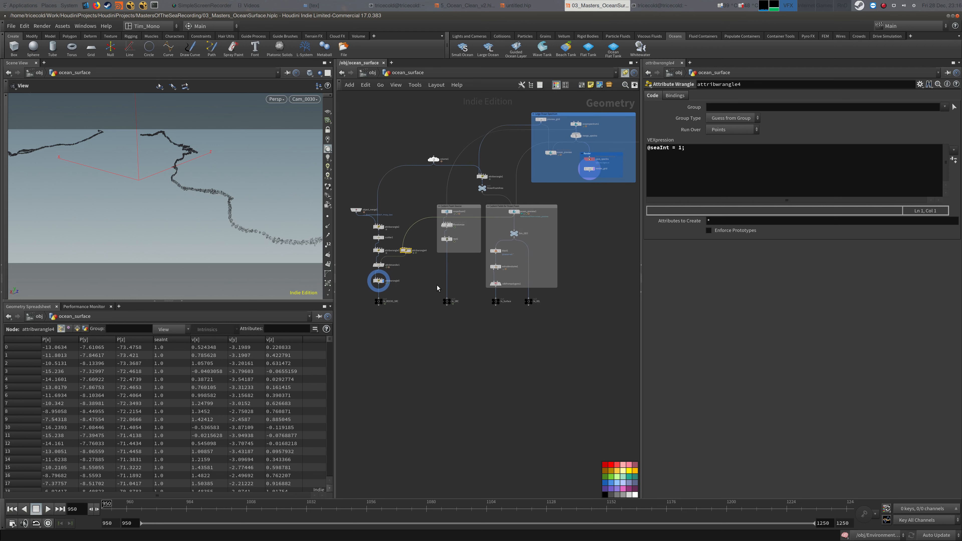
Step: Enclose the rock source node chain, excluding its output null, in a network box and widen the box to leave empty space beside the nodes
{"action": "left_click_drag", "start_coordinate": [358, 297], "coordinate": [617, 339]}
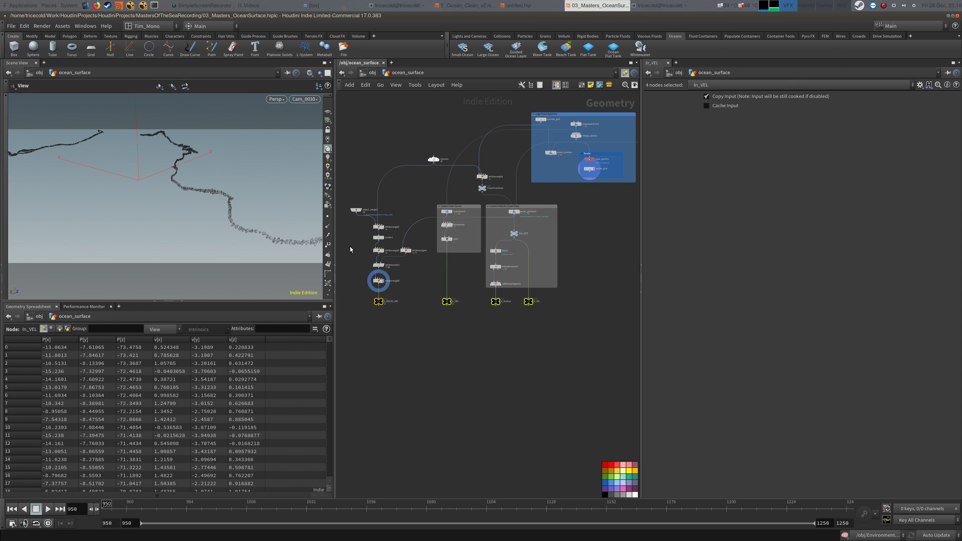
{"action": "middle_click_drag", "start_coordinate": [351, 245], "coordinate": [431, 241]}
{"action": "left_click_drag", "start_coordinate": [396, 193], "coordinate": [512, 286]}
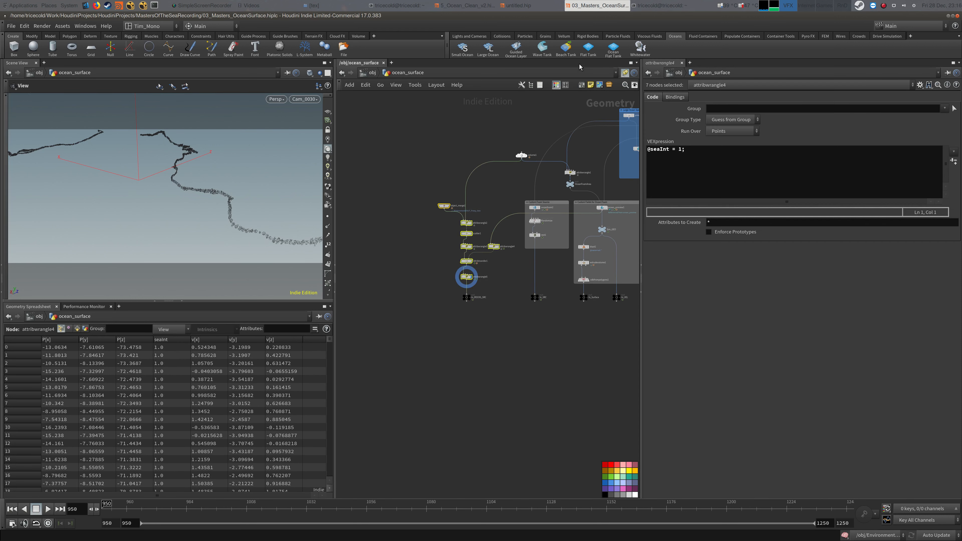
{"action": "key", "text": "shift+o"}
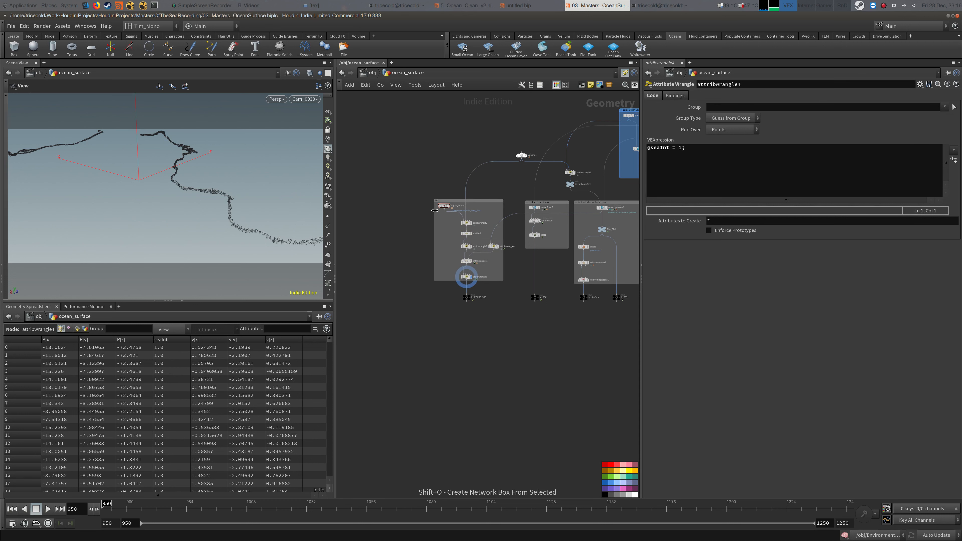
{"action": "left_click_drag", "start_coordinate": [436, 213], "coordinate": [355, 229]}
Step: Title the new network box Additional_Sources
{"action": "double_click", "coordinate": [448, 202]}
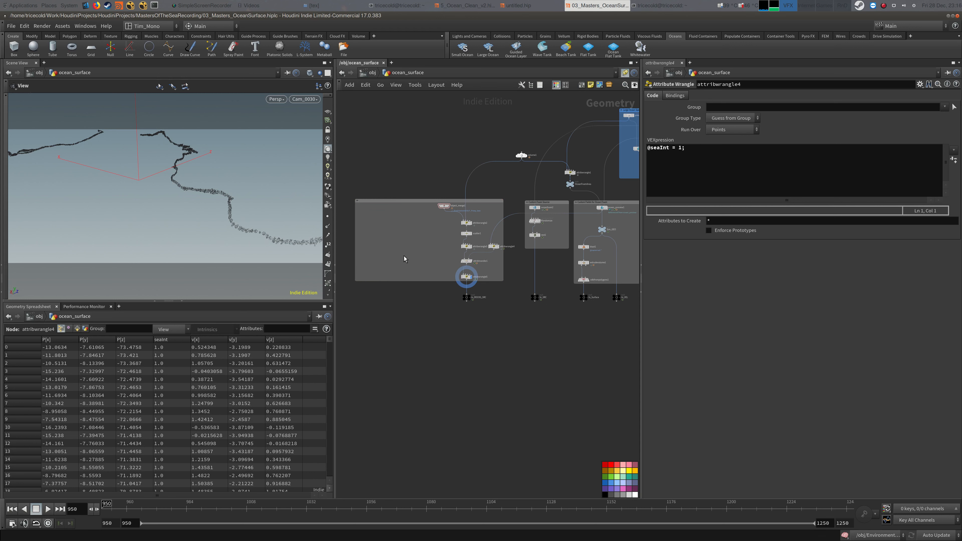
{"action": "double_click", "coordinate": [425, 200]}
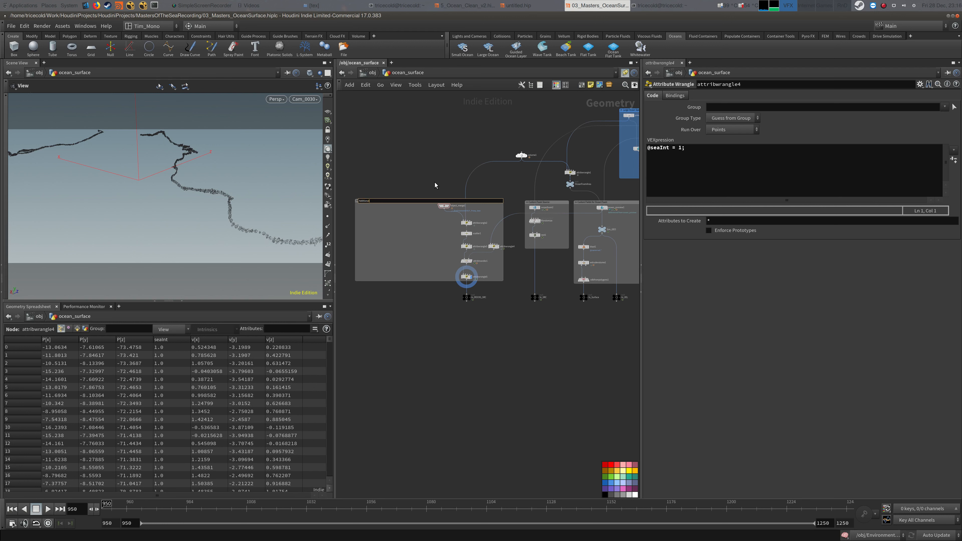
{"action": "type", "text": "Additional_Sources"}
{"action": "key", "text": "Return"}
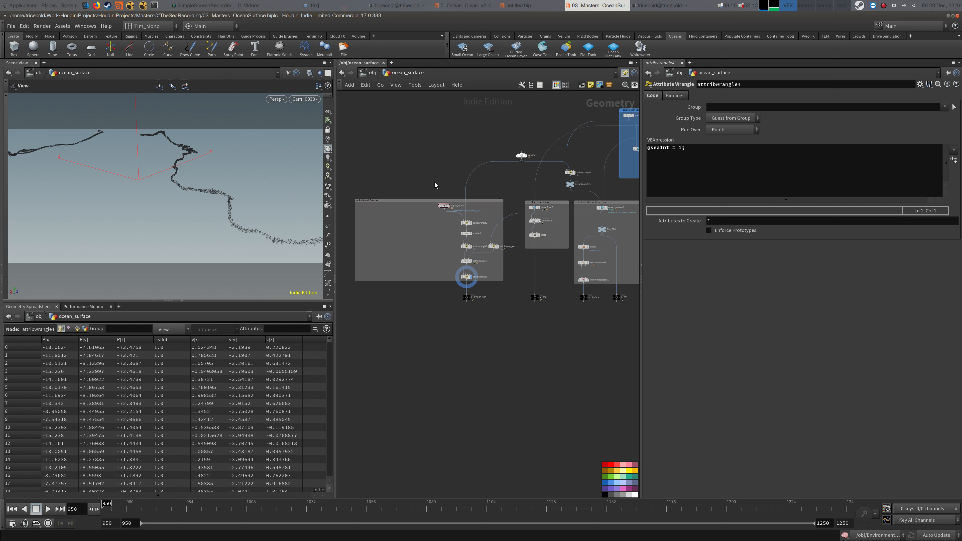
Step: Add a FileCache 2.0 node in the empty area below the output nulls of ocean_surface
{"action": "mouse_move", "coordinate": [424, 131]}
{"action": "middle_mouse_down"}
{"action": "mouse_move", "coordinate": [454, 116]}
{"action": "mouse_move", "coordinate": [434, 128]}
{"action": "mouse_move", "coordinate": [445, 161]}
{"action": "mouse_move", "coordinate": [426, 165]}
{"action": "mouse_move", "coordinate": [413, 139]}
{"action": "middle_mouse_up"}
{"action": "scroll", "coordinate": [474, 131], "scroll_direction": "up", "scroll_amount": 2}
{"action": "scroll", "coordinate": [433, 128], "scroll_direction": "down", "scroll_amount": 3}
{"action": "scroll", "coordinate": [426, 165], "scroll_direction": "down", "scroll_amount": 1}
{"action": "scroll", "coordinate": [424, 154], "scroll_direction": "up", "scroll_amount": 1}
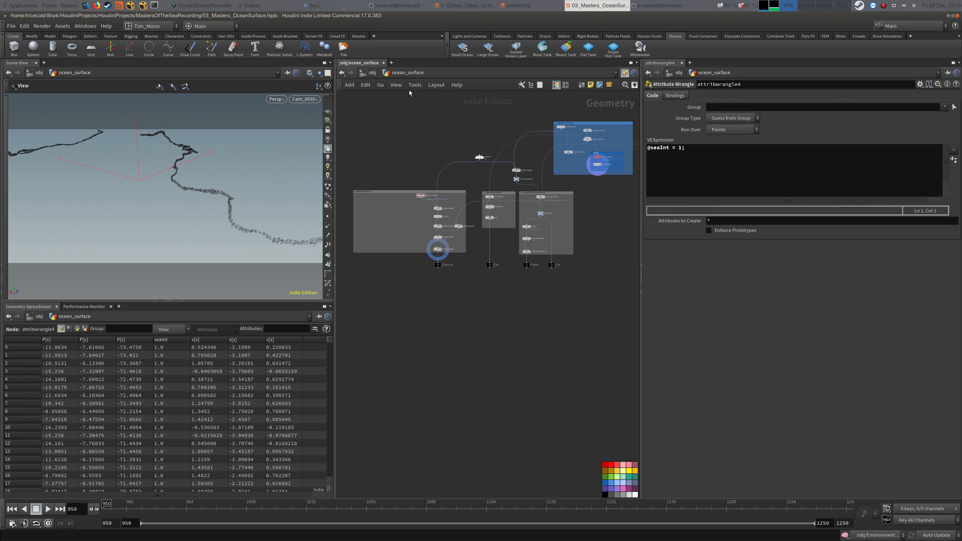
{"action": "scroll", "coordinate": [476, 335], "scroll_direction": "up", "scroll_amount": 5}
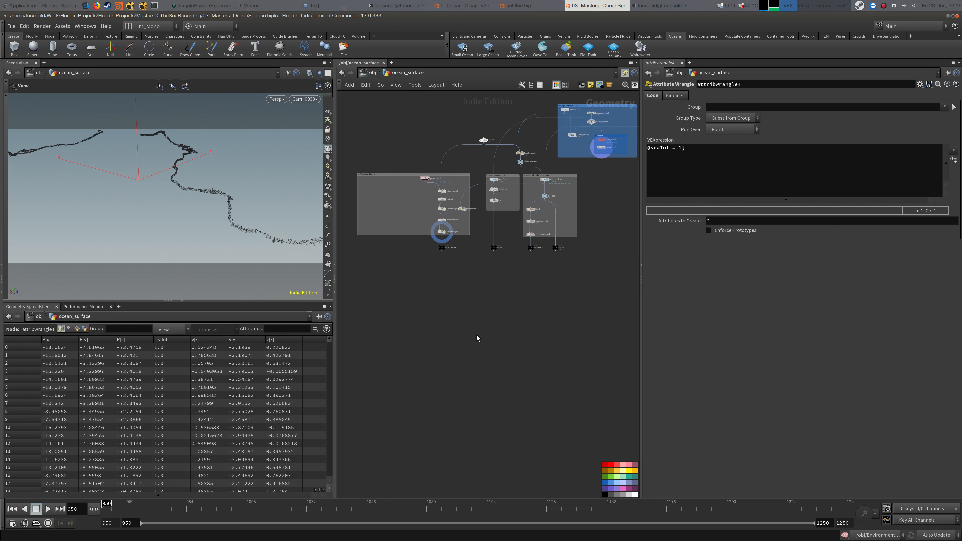
{"action": "key", "text": "Tab"}
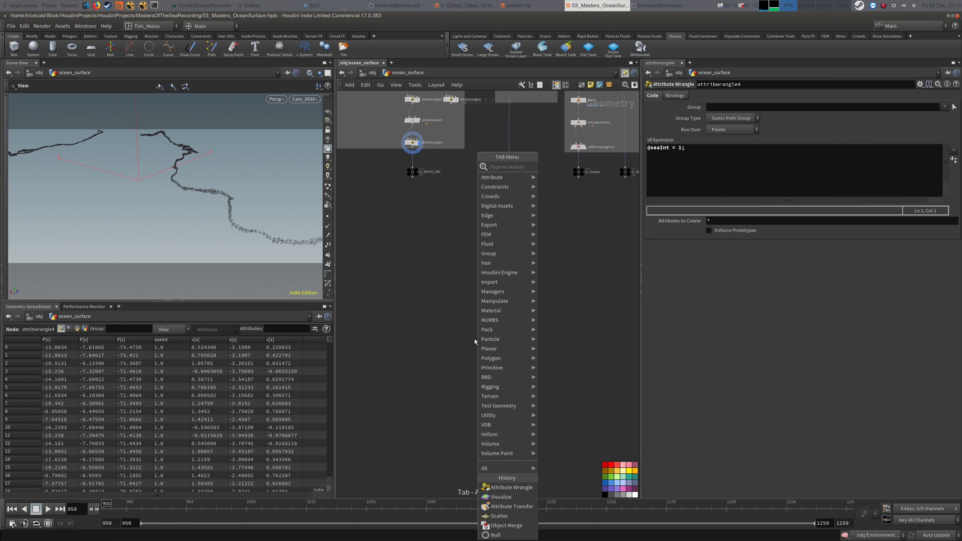
{"action": "type", "text": "fil"}
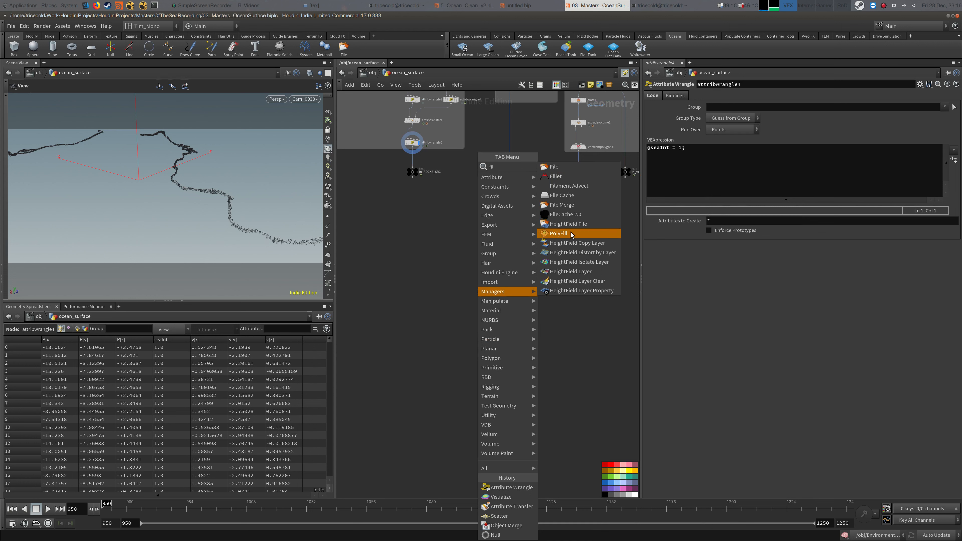
{"action": "left_click", "coordinate": [574, 214]}
{"action": "left_click", "coordinate": [464, 279]}
{"action": "scroll", "coordinate": [493, 274], "scroll_direction": "up", "scroll_amount": 3}
{"action": "right_click_drag", "start_coordinate": [512, 249], "coordinate": [521, 246]}
{"action": "middle_click_drag", "start_coordinate": [450, 266], "coordinate": [544, 235]}
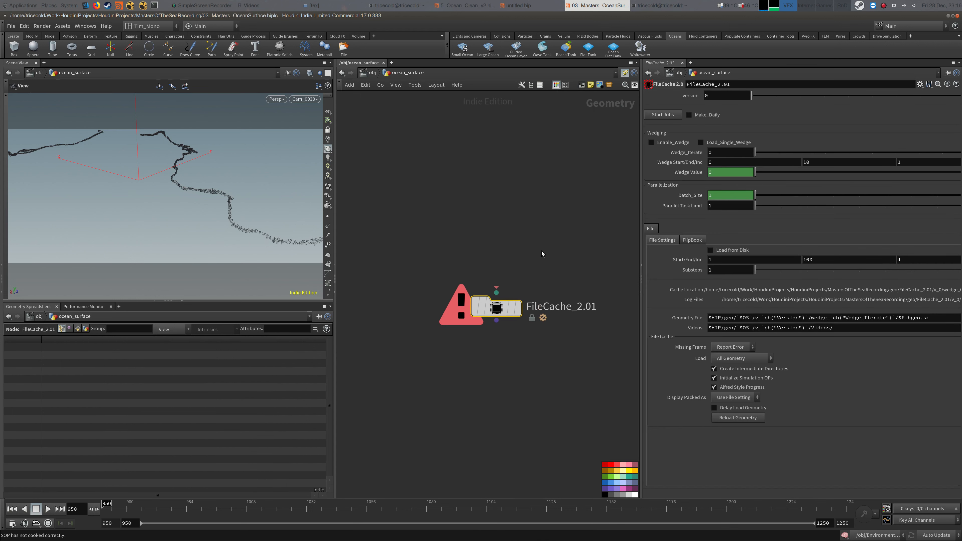
Step: Widen the parameter pane and set the FileCache node's Parallel Task Limit to 10
{"action": "left_click_drag", "start_coordinate": [642, 235], "coordinate": [564, 232]}
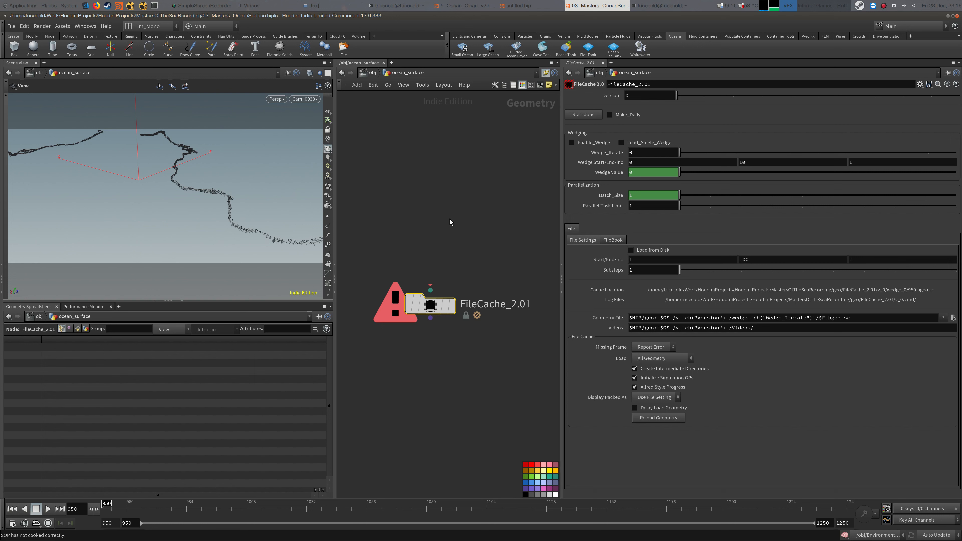
{"action": "right_click_drag", "start_coordinate": [448, 219], "coordinate": [468, 219]}
{"action": "middle_click_drag", "start_coordinate": [459, 232], "coordinate": [460, 213]}
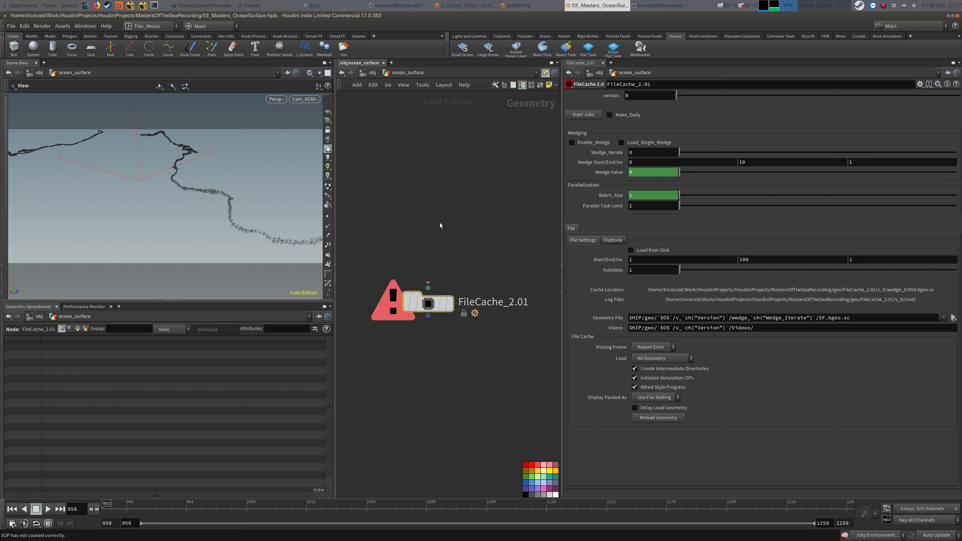
{"action": "left_click", "coordinate": [777, 165]}
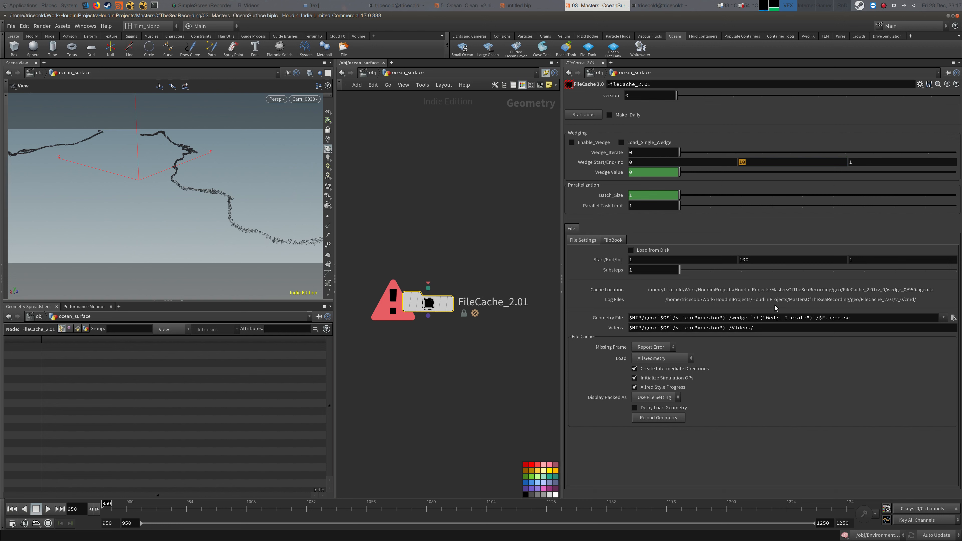
{"action": "left_click", "coordinate": [754, 162]}
{"action": "left_click", "coordinate": [675, 260]}
{"action": "double_click", "coordinate": [649, 205]}
{"action": "type", "text": "10"}
{"action": "key", "text": "Return"}
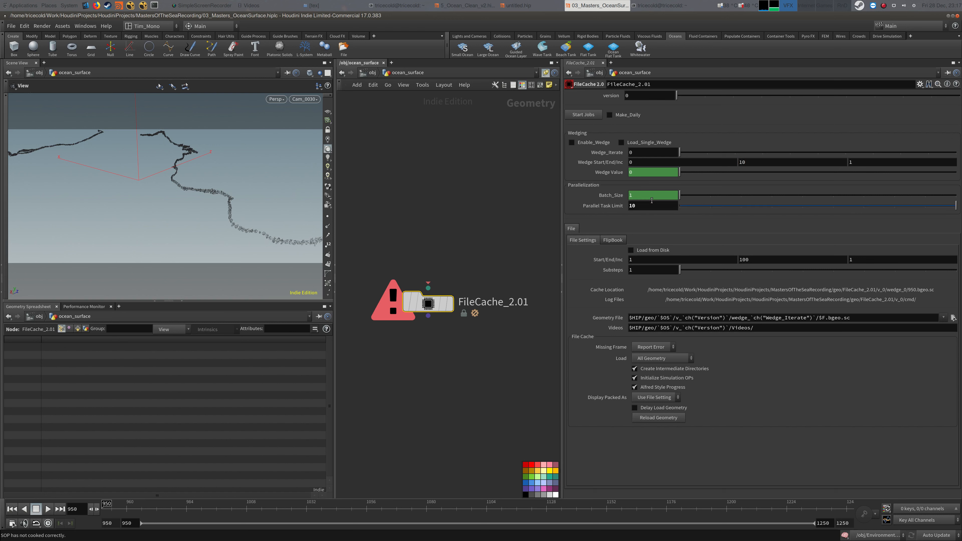
Step: Lock the camera to the viewport view and delete the FileCache 2.0 node
{"action": "left_click", "coordinate": [328, 129]}
{"action": "left_click", "coordinate": [470, 203]}
{"action": "middle_click_drag", "start_coordinate": [448, 261], "coordinate": [456, 249]}
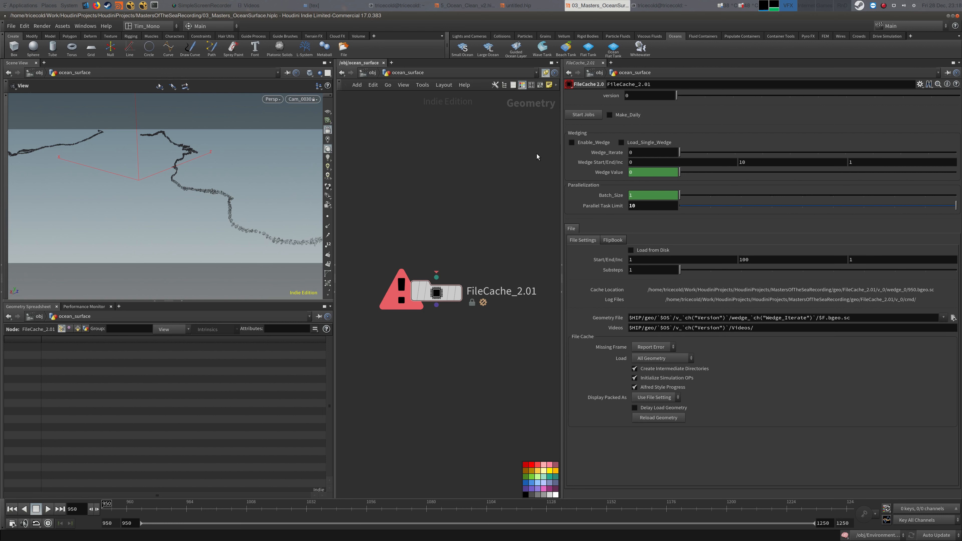
{"action": "key", "text": "Delete"}
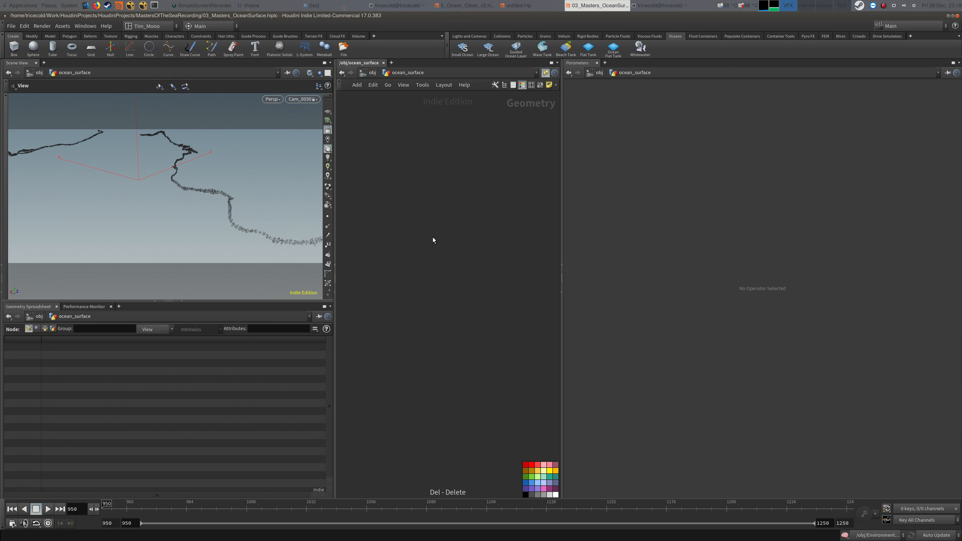
Step: Go up to the object level and narrow the parameter pane to enlarge the network editor
{"action": "key", "text": "u"}
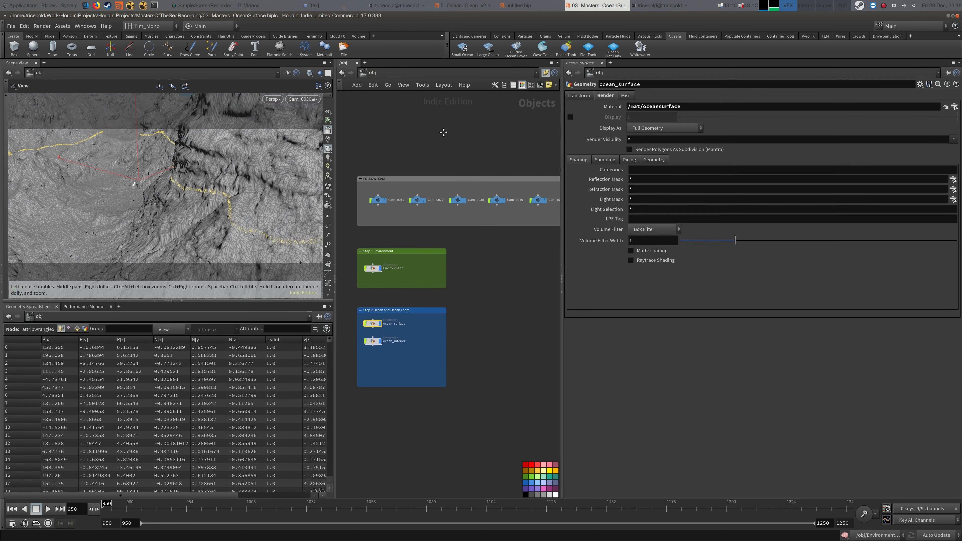
{"action": "scroll", "coordinate": [443, 133], "scroll_direction": "down", "scroll_amount": 2}
{"action": "left_click", "coordinate": [483, 243]}
{"action": "scroll", "coordinate": [490, 245], "scroll_direction": "up", "scroll_amount": 2}
{"action": "middle_click_drag", "start_coordinate": [483, 245], "coordinate": [475, 274]}
{"action": "scroll", "coordinate": [469, 252], "scroll_direction": "down", "scroll_amount": 1}
{"action": "scroll", "coordinate": [481, 270], "scroll_direction": "up", "scroll_amount": 1}
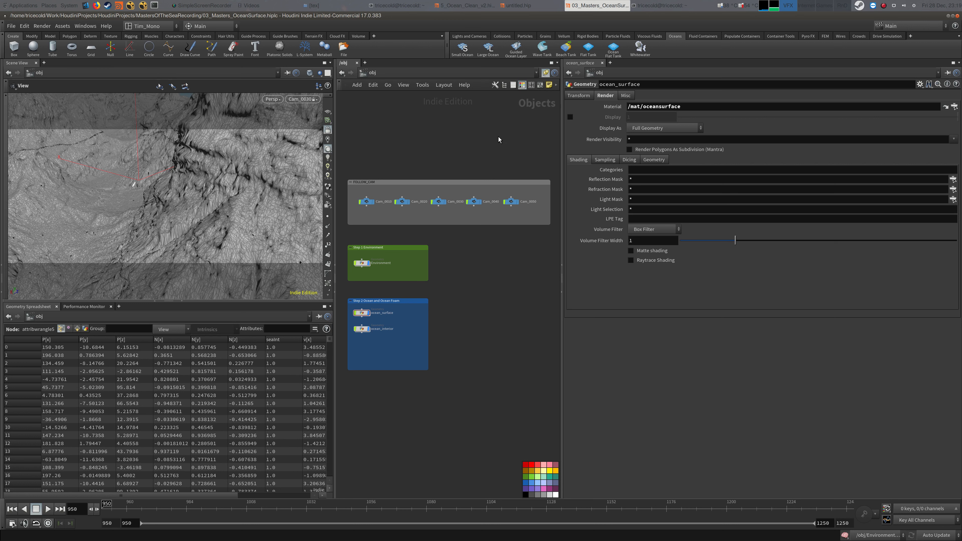
{"action": "left_click_drag", "start_coordinate": [561, 154], "coordinate": [638, 154]}
{"action": "scroll", "coordinate": [550, 280], "scroll_direction": "up", "scroll_amount": 2}
{"action": "left_click", "coordinate": [213, 5]}
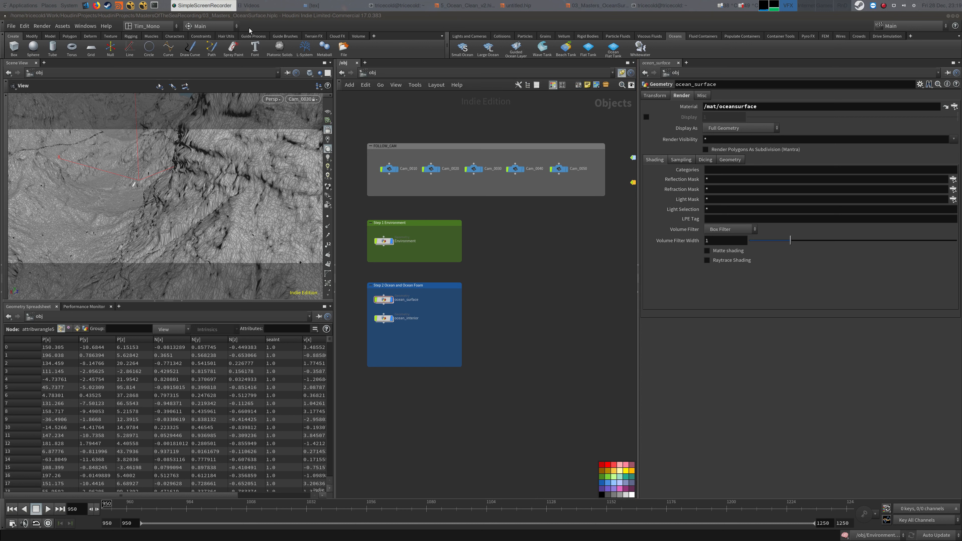
{"action": "middle_click_drag", "start_coordinate": [543, 288], "coordinate": [542, 308]}
{"action": "middle_click_drag", "start_coordinate": [546, 143], "coordinate": [566, 126]}
{"action": "scroll", "coordinate": [545, 135], "scroll_direction": "up", "scroll_amount": 1}
{"action": "scroll", "coordinate": [553, 128], "scroll_direction": "up", "scroll_amount": 1}
{"action": "scroll", "coordinate": [555, 274], "scroll_direction": "down", "scroll_amount": 1}
{"action": "middle_click_drag", "start_coordinate": [555, 277], "coordinate": [549, 265]}
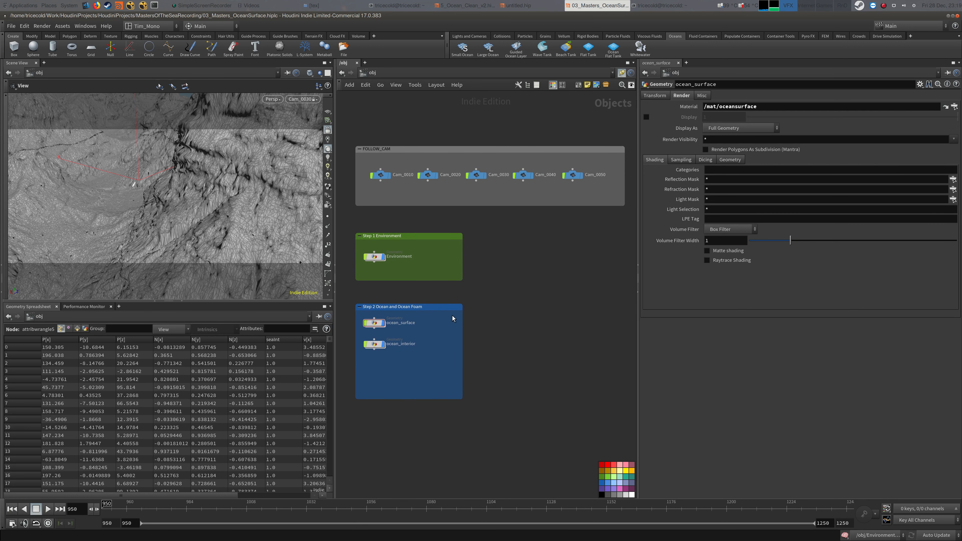
Step: Open the ocean_surface network and look over its source boxes and output nulls
{"action": "double_click", "coordinate": [372, 322]}
{"action": "scroll", "coordinate": [469, 316], "scroll_direction": "up", "scroll_amount": 2}
{"action": "middle_click_drag", "start_coordinate": [469, 316], "coordinate": [372, 325]}
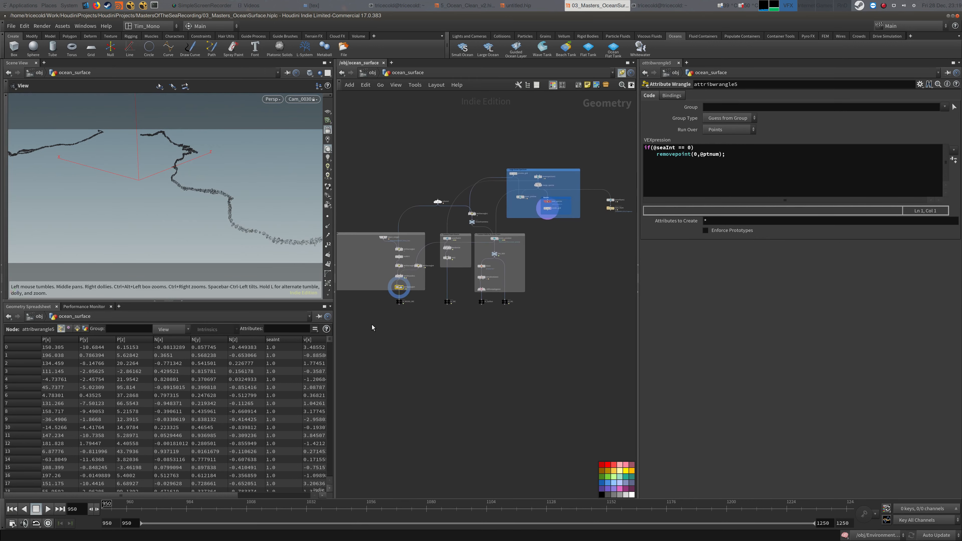
{"action": "scroll", "coordinate": [435, 314], "scroll_direction": "up", "scroll_amount": 1}
{"action": "mouse_move", "coordinate": [439, 312]}
{"action": "middle_mouse_down"}
{"action": "mouse_move", "coordinate": [459, 309]}
{"action": "mouse_move", "coordinate": [452, 314]}
{"action": "middle_mouse_up"}
{"action": "scroll", "coordinate": [460, 310], "scroll_direction": "up", "scroll_amount": 1}
{"action": "scroll", "coordinate": [460, 310], "scroll_direction": "down", "scroll_amount": 1}
{"action": "scroll", "coordinate": [455, 313], "scroll_direction": "down", "scroll_amount": 1}
{"action": "scroll", "coordinate": [454, 311], "scroll_direction": "up", "scroll_amount": 2}
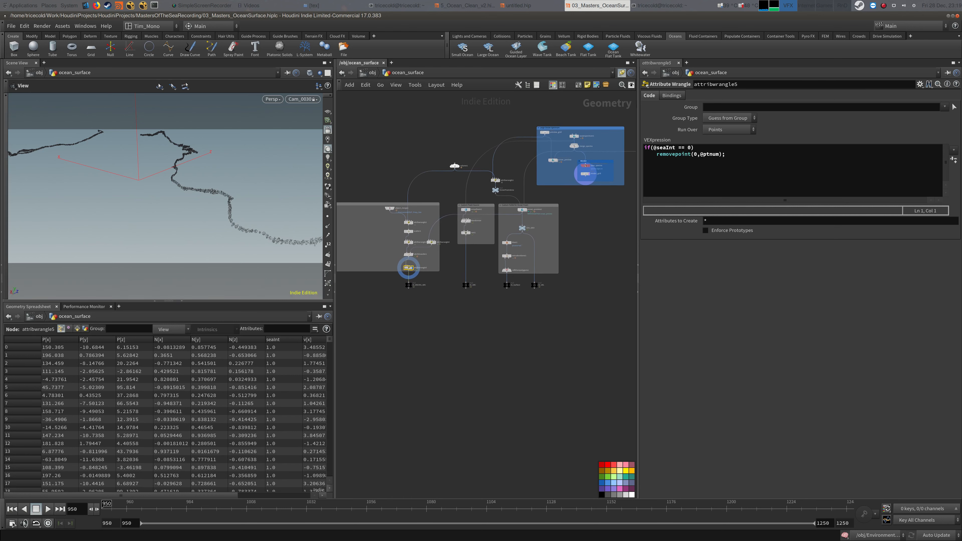
{"action": "left_click", "coordinate": [465, 5]}
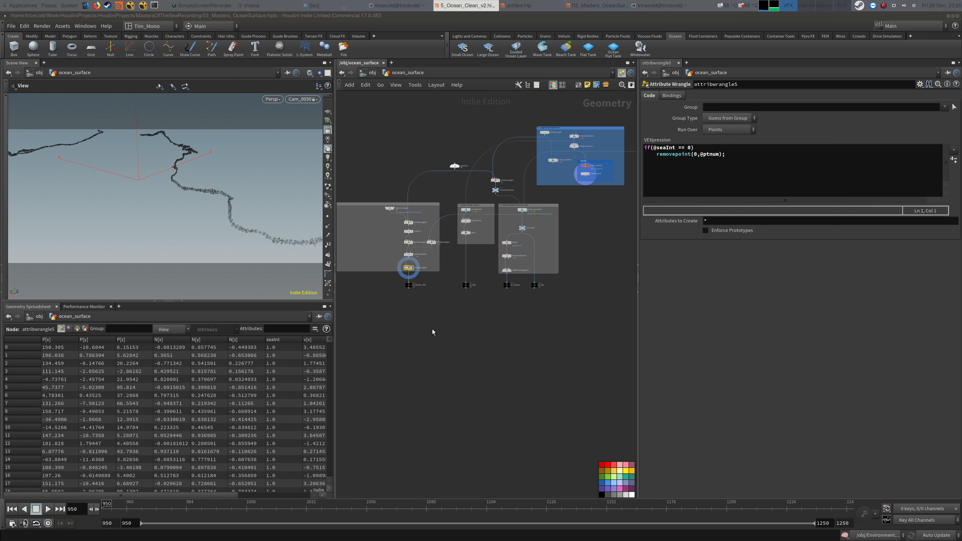
{"action": "middle_click_drag", "start_coordinate": [432, 327], "coordinate": [458, 308]}
{"action": "scroll", "coordinate": [442, 325], "scroll_direction": "down", "scroll_amount": 2}
{"action": "scroll", "coordinate": [468, 301], "scroll_direction": "up", "scroll_amount": 1}
{"action": "scroll", "coordinate": [458, 308], "scroll_direction": "up", "scroll_amount": 2}
{"action": "scroll", "coordinate": [456, 309], "scroll_direction": "down", "scroll_amount": 1}
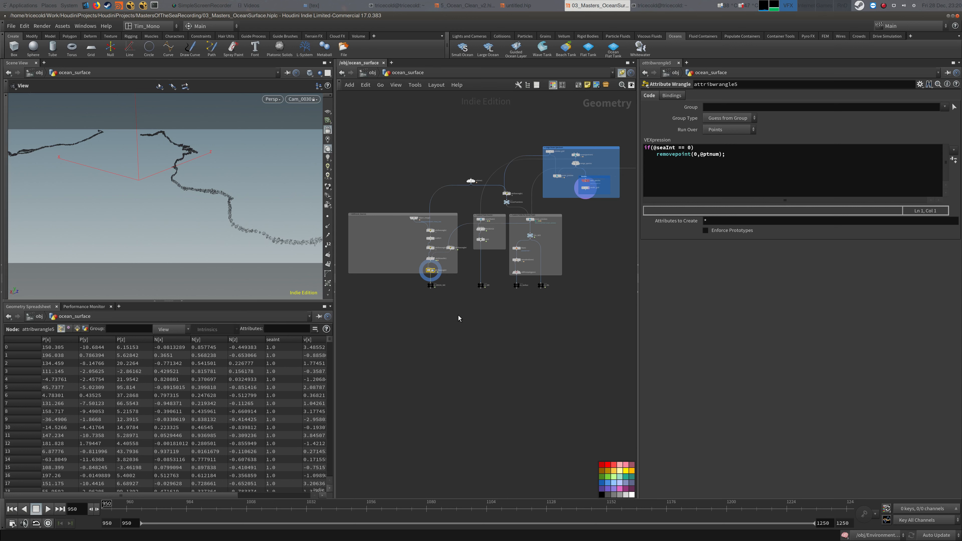
{"action": "middle_click_drag", "start_coordinate": [403, 144], "coordinate": [402, 146]}
{"action": "left_click", "coordinate": [416, 144]}
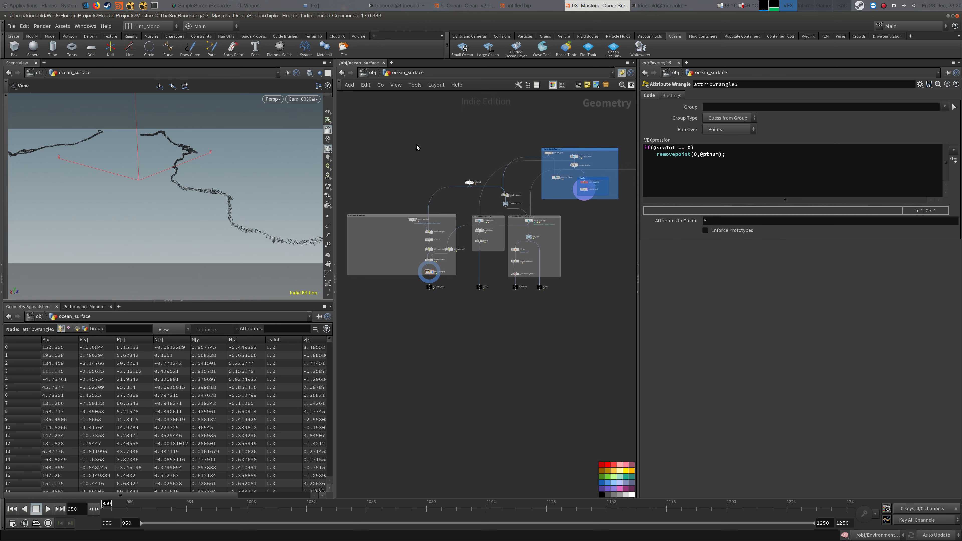
{"action": "left_click", "coordinate": [201, 6]}
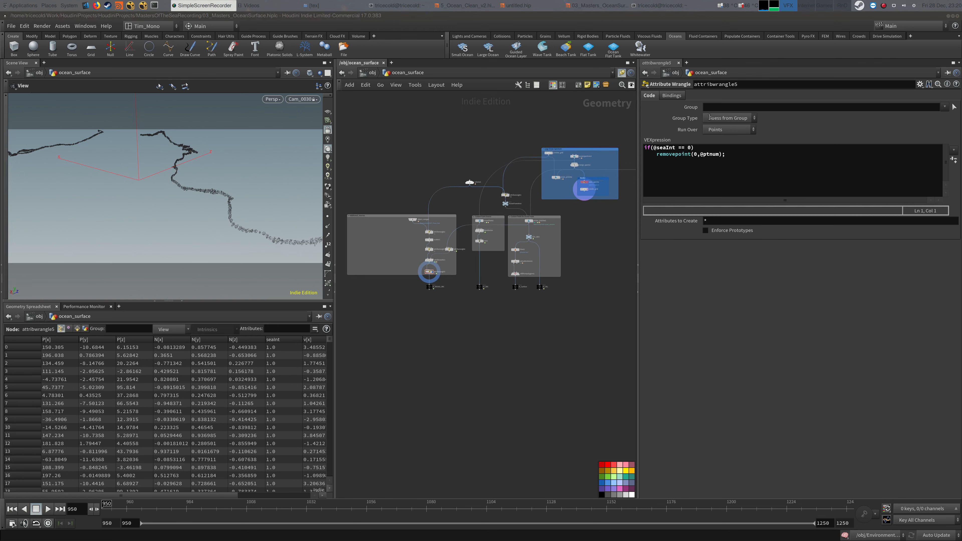